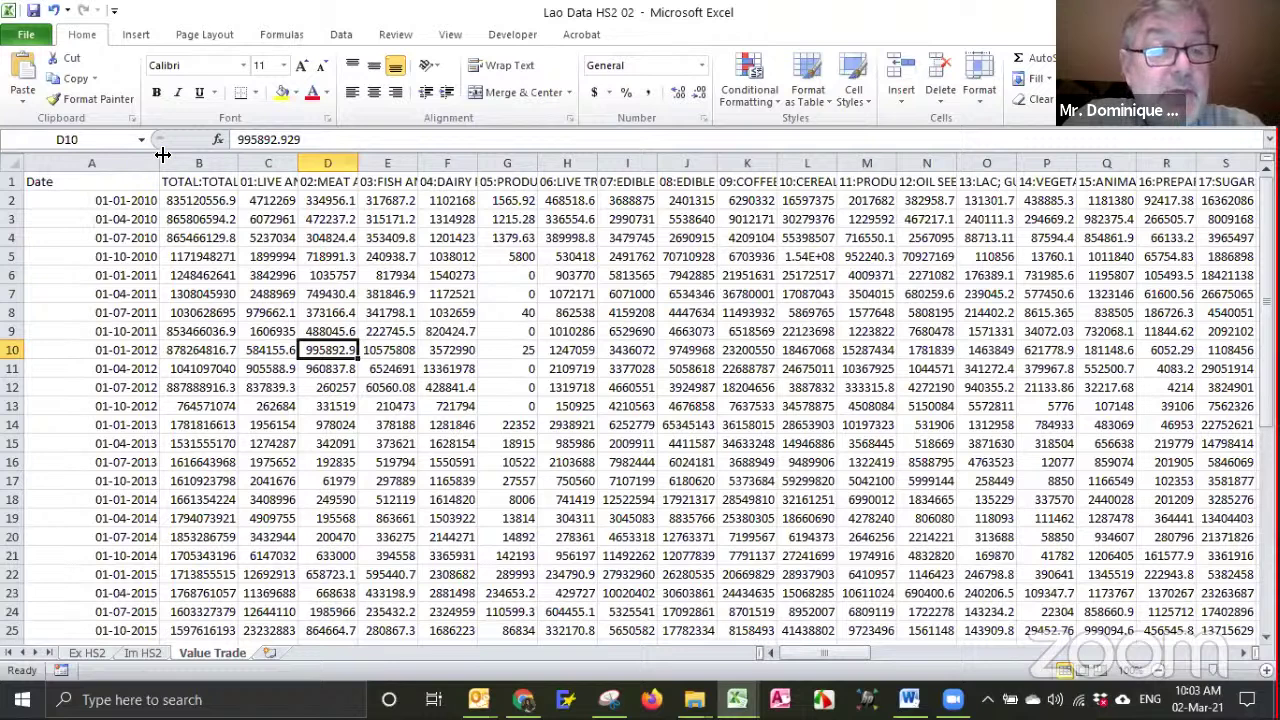
- Check the first date in column A on the Value Trade and Ex HS2 sheets
left_click(133, 201)
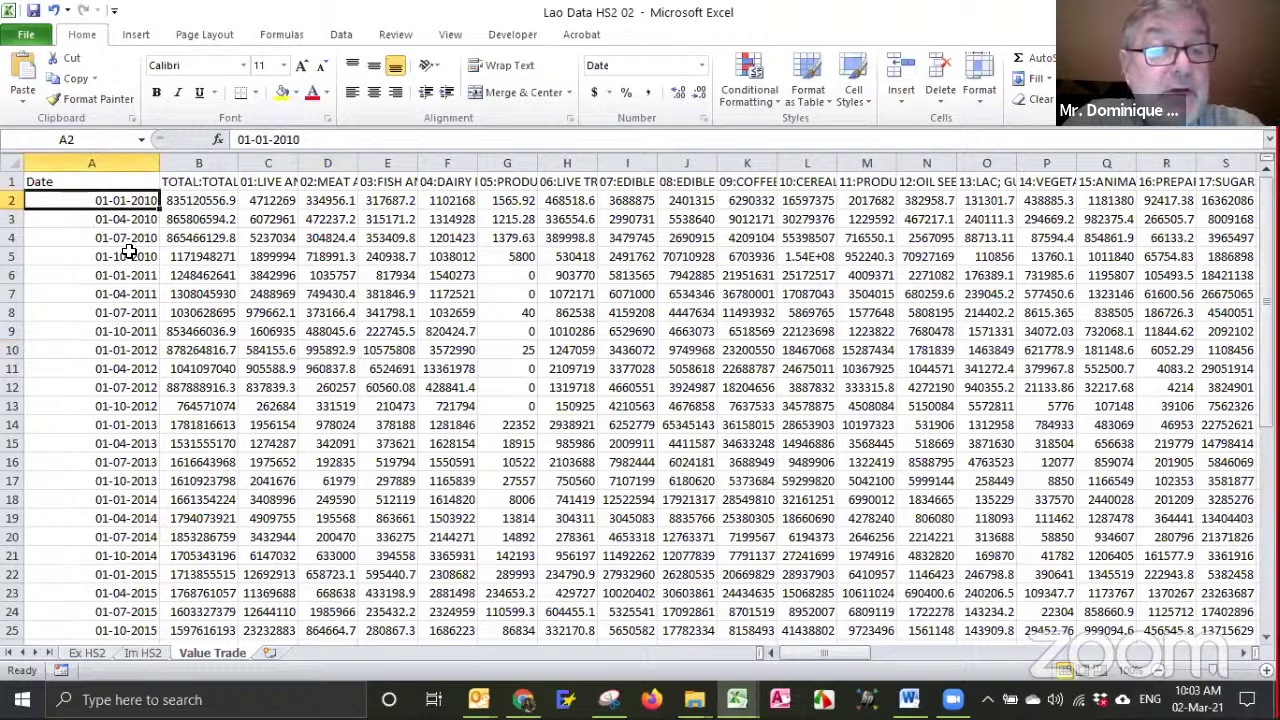
left_click(87, 652)
left_click(107, 198)
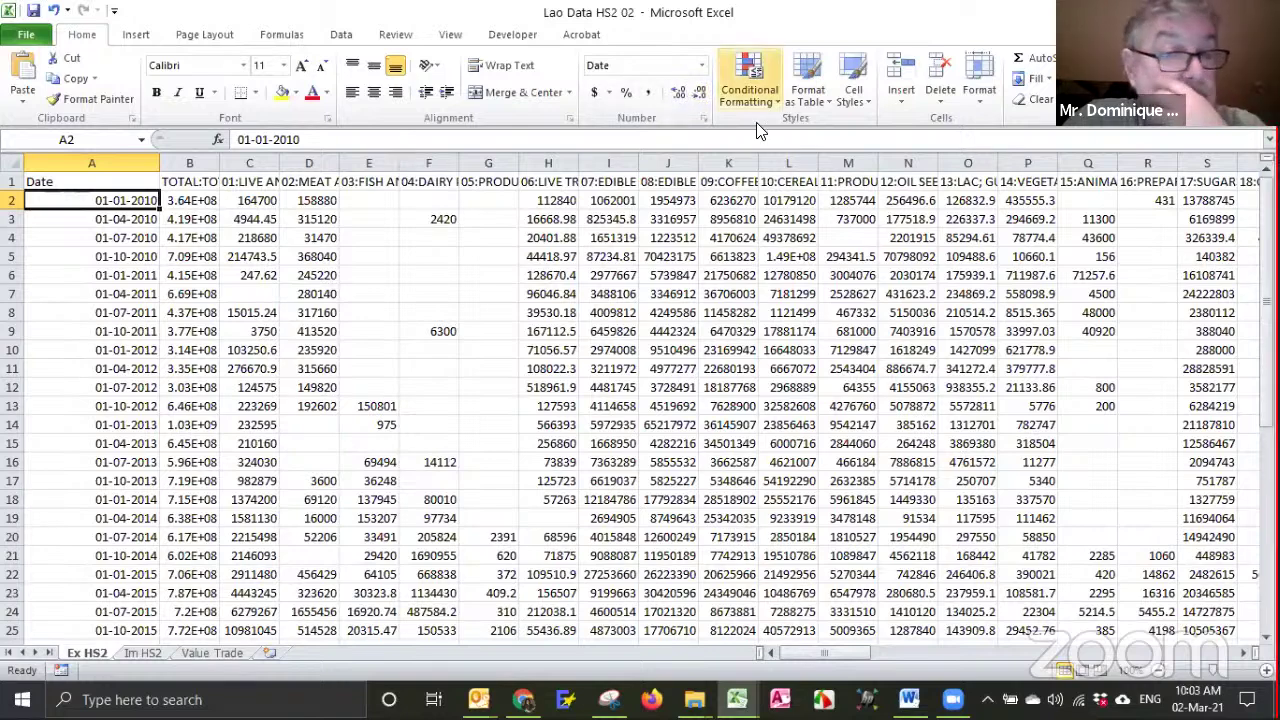
- Try to open the second Lao Data HS2 02 workbook from the LA data folder alongside the open one
mouse_move(694, 700)
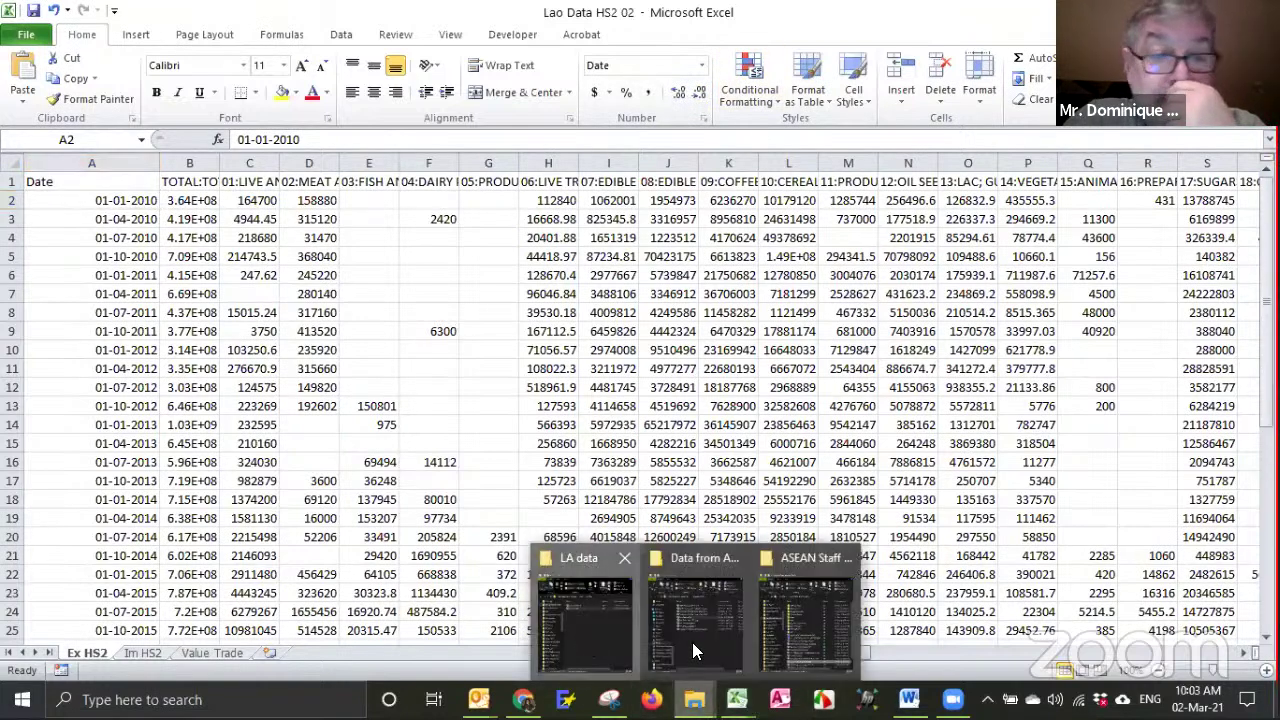
left_click(692, 640)
double_click(276, 228)
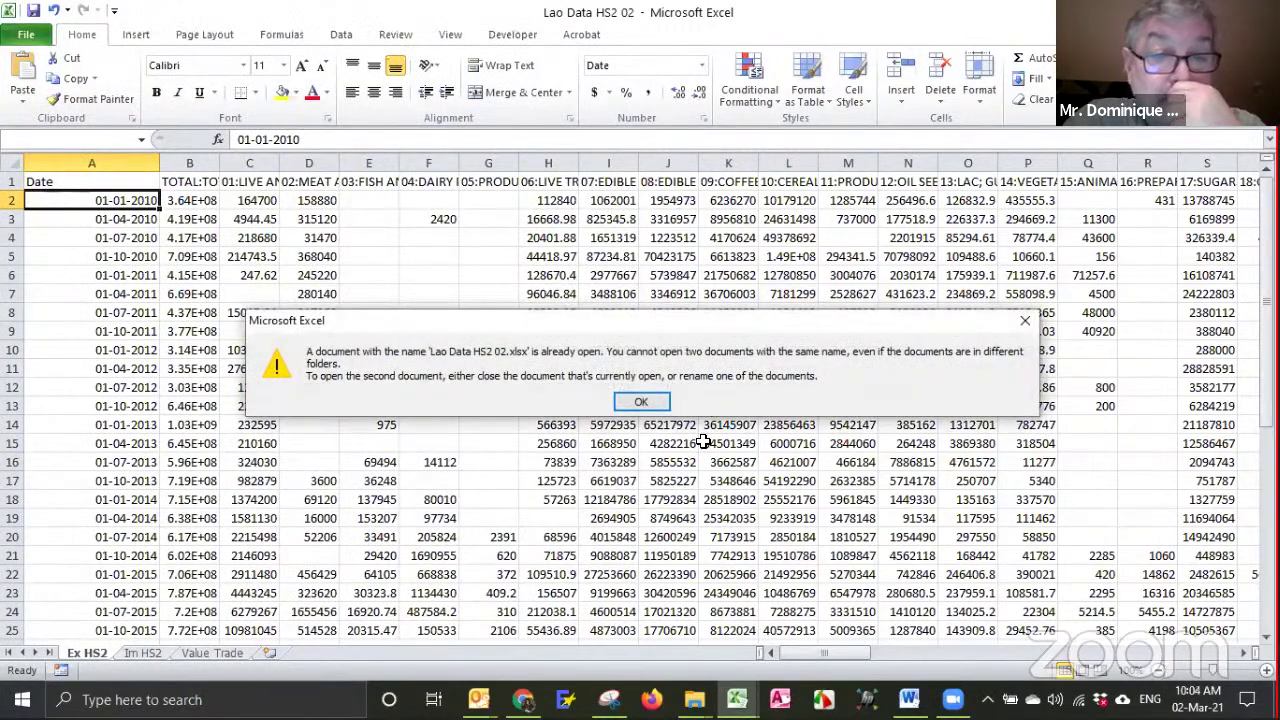
key("Return")
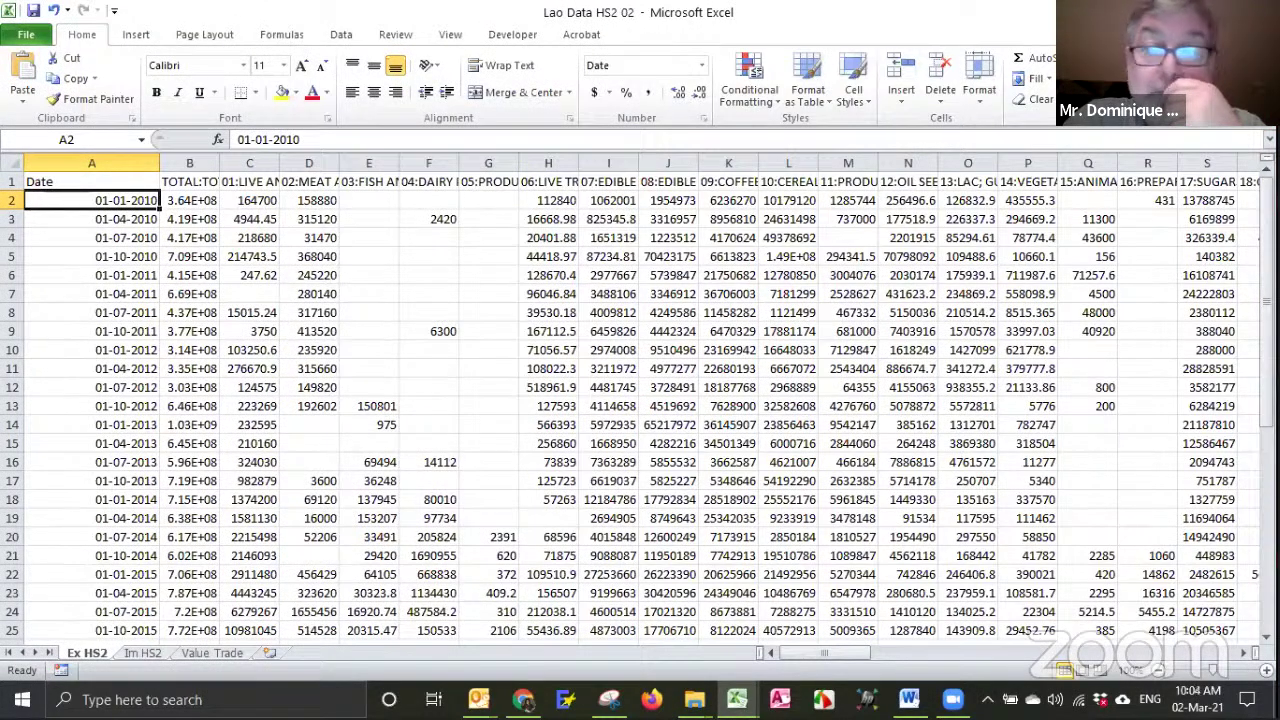
- Open the LA data folder's copy of Lao Data HS2 02 and bring it to the front
key("ctrl+Tab")
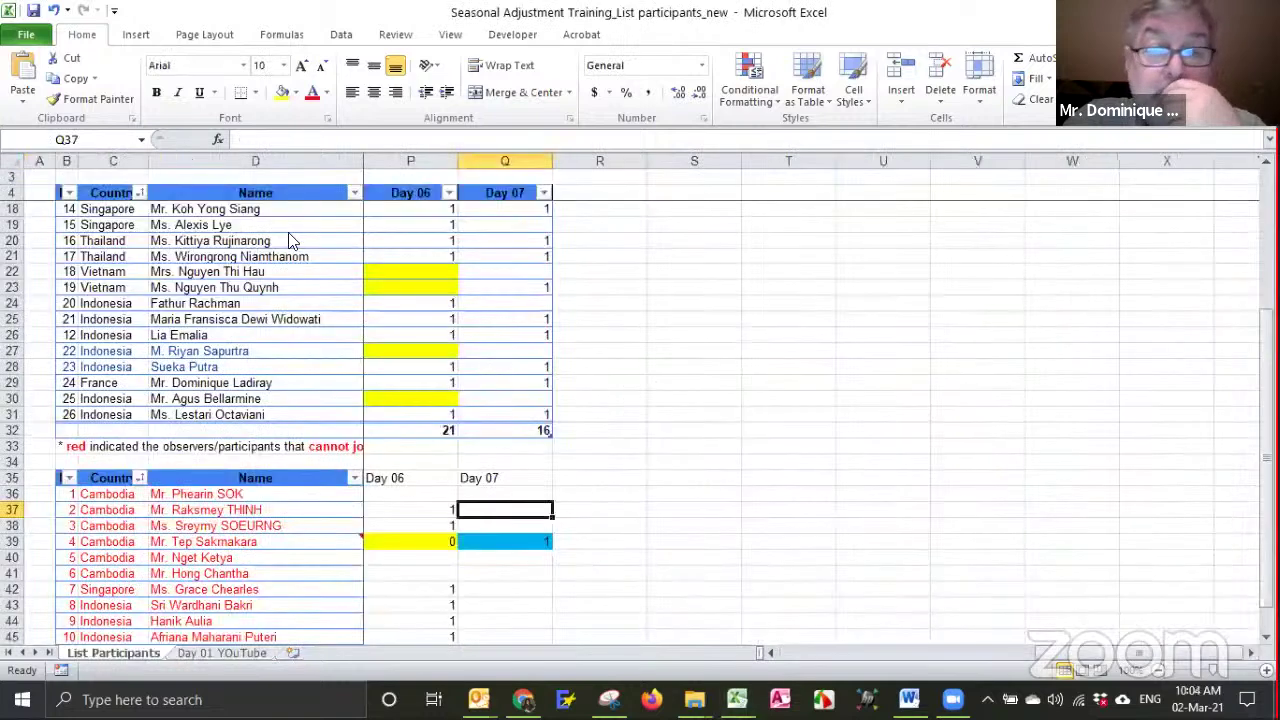
key("alt+Tab")
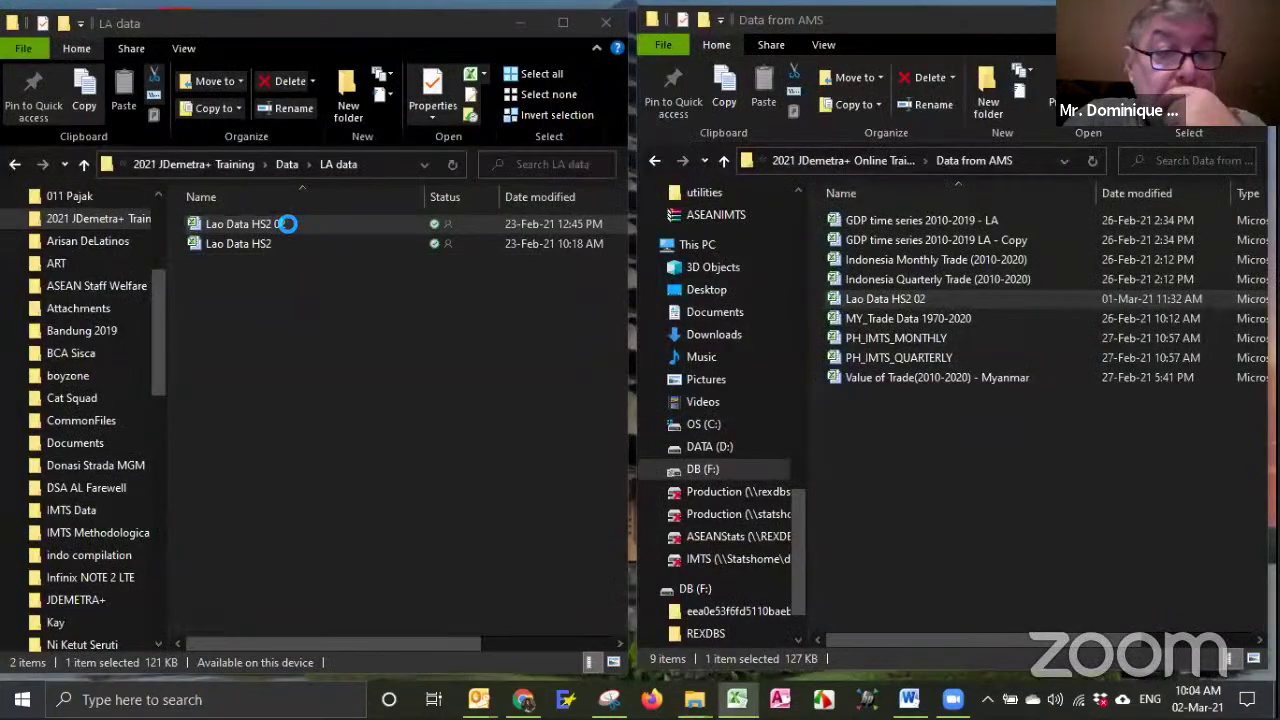
key("alt+Tab")
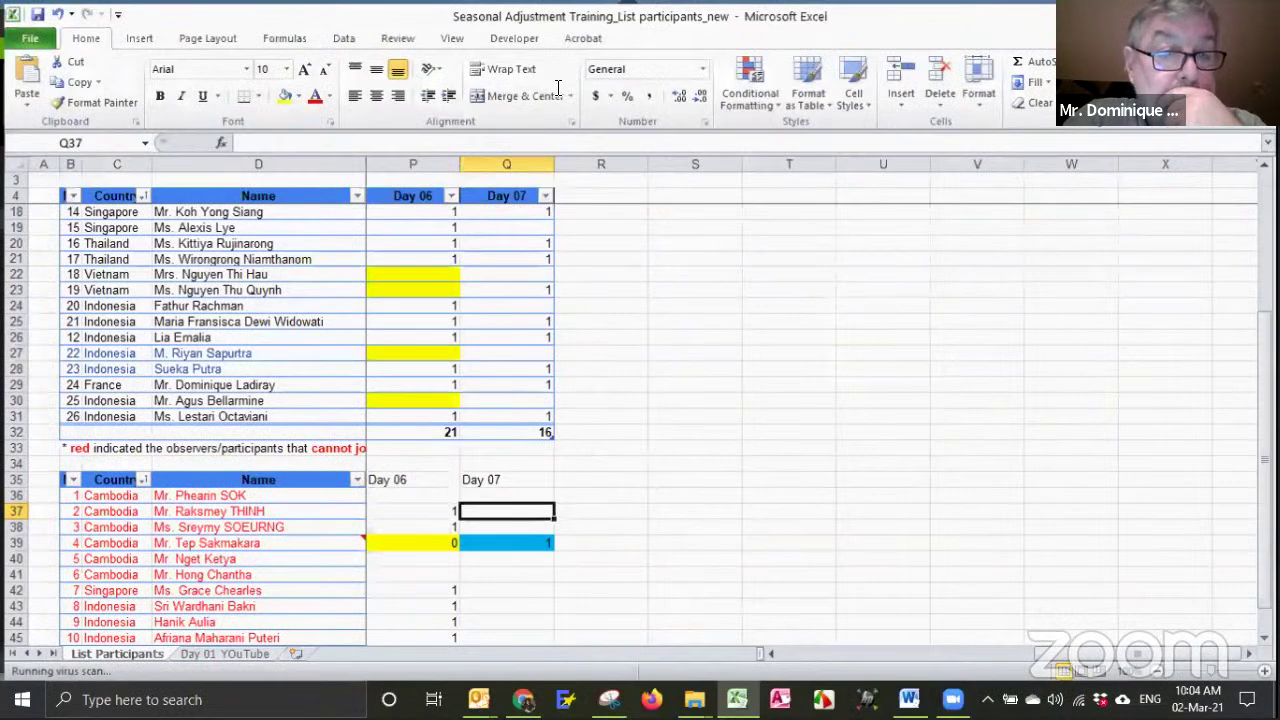
key("ctrl+Tab")
key("ctrl+Tab")
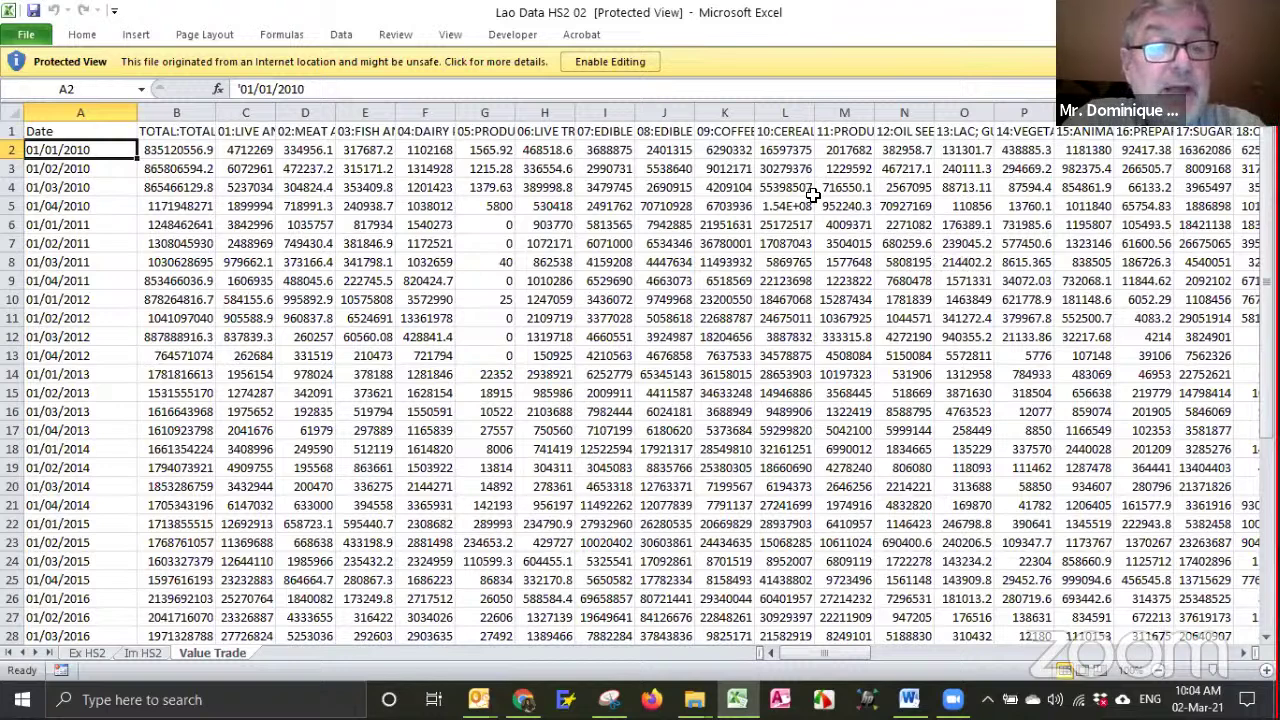
- Inspect the date entry in cell A6 and enable editing for the protected workbook
left_click(106, 228)
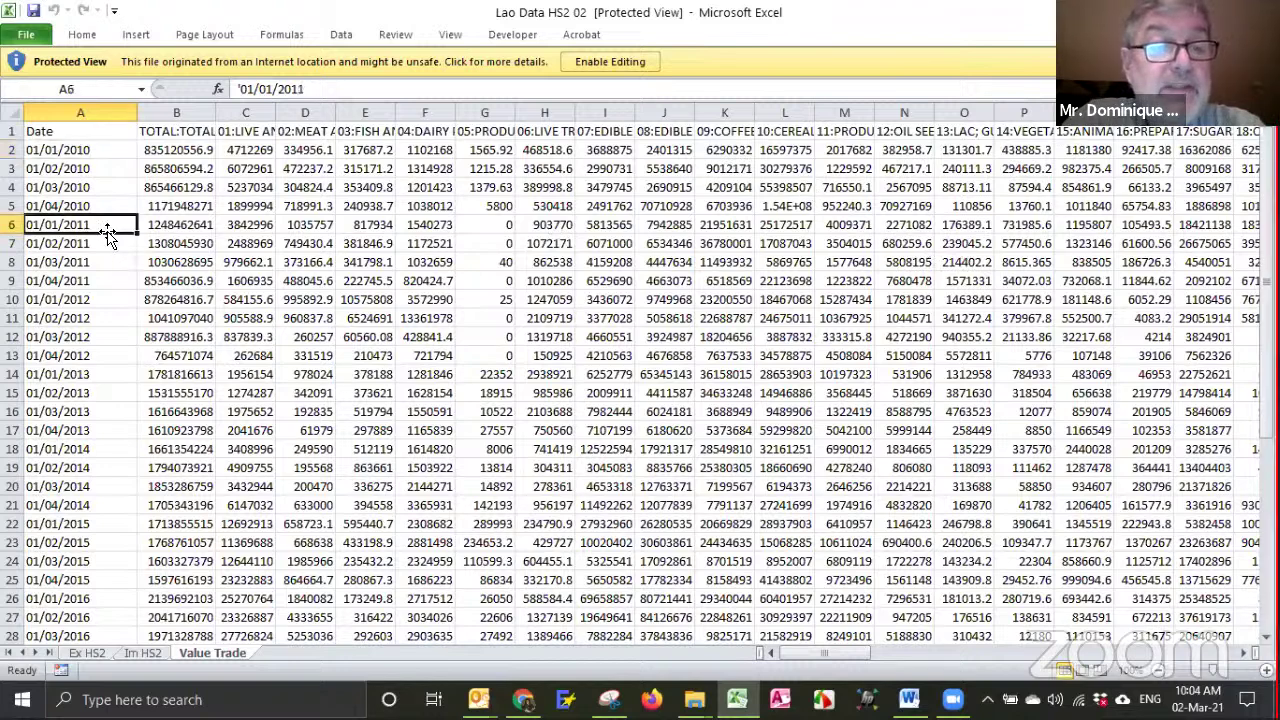
left_click(238, 88)
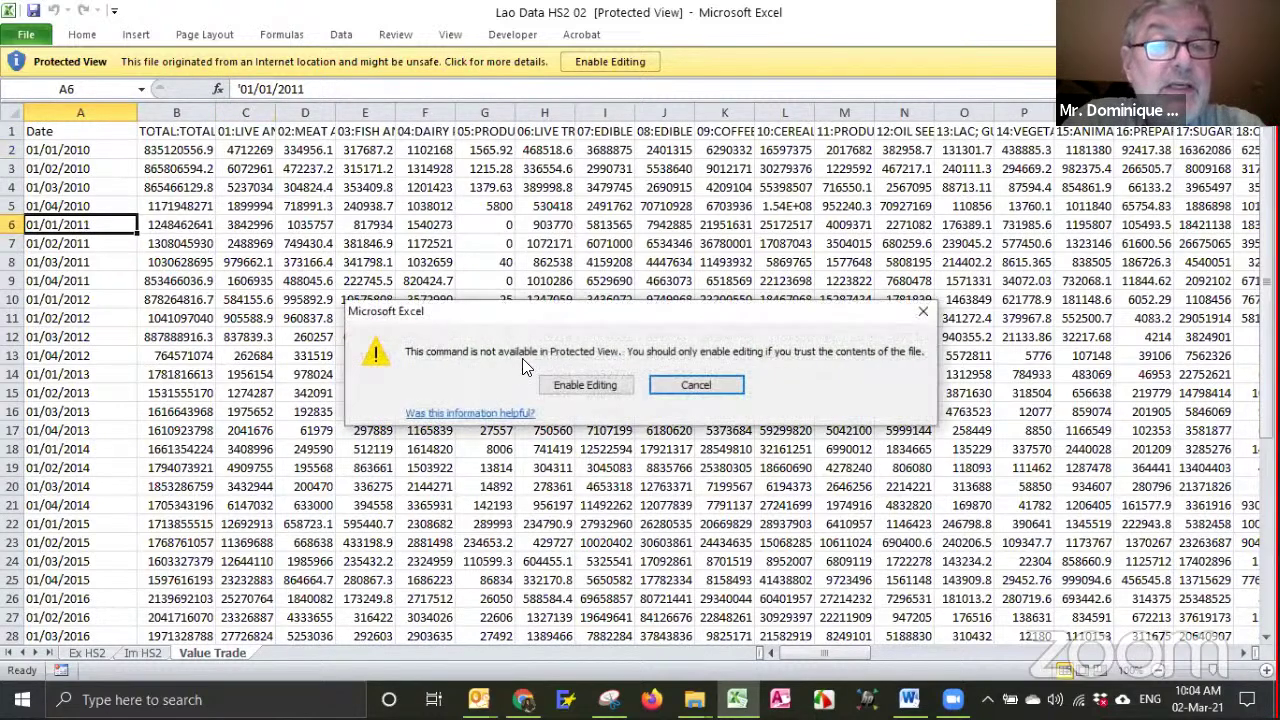
left_click(592, 382)
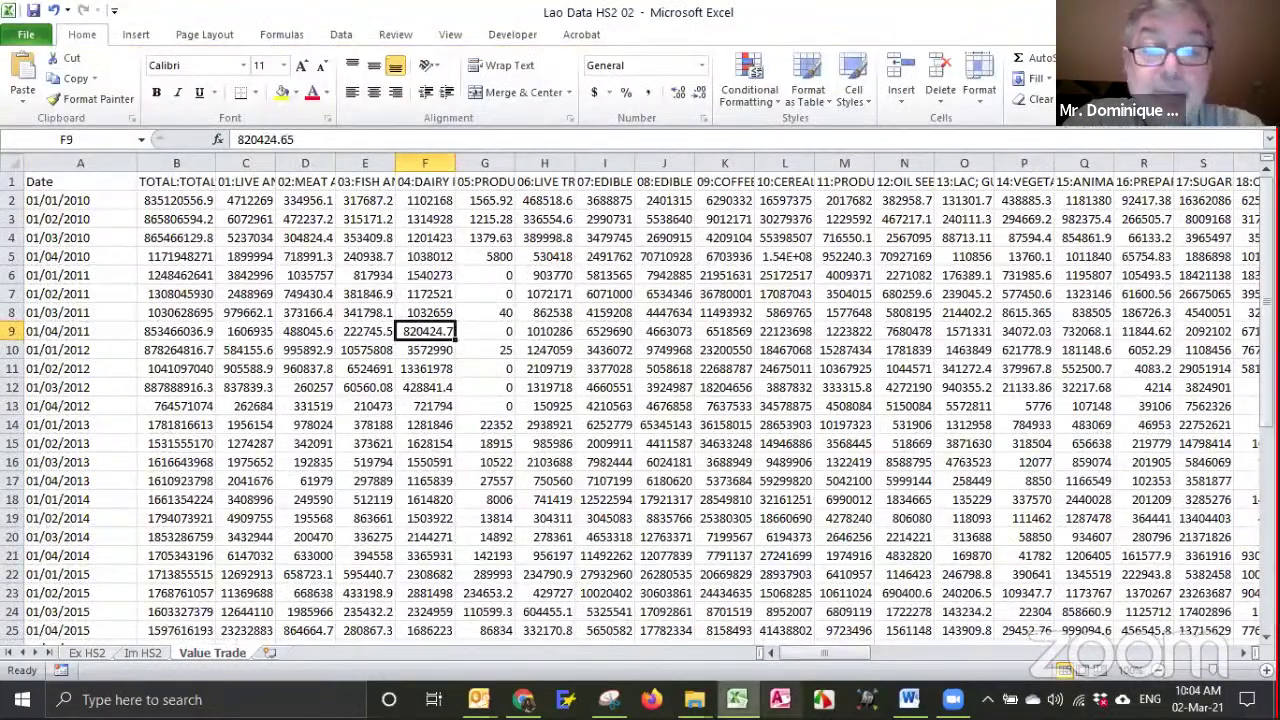
- Compare the date columns on the Value Trade sheets of the two Lao Data HS2 02 copies
key("ctrl+Tab")
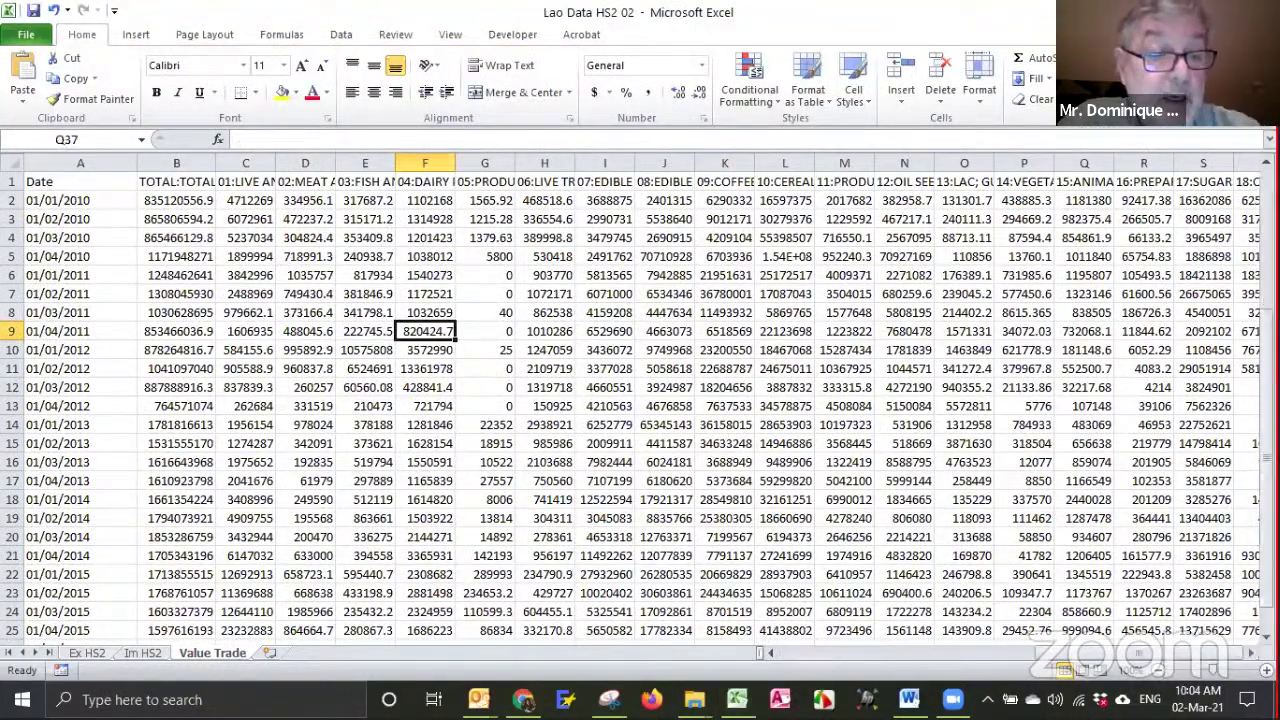
key("alt+Tab")
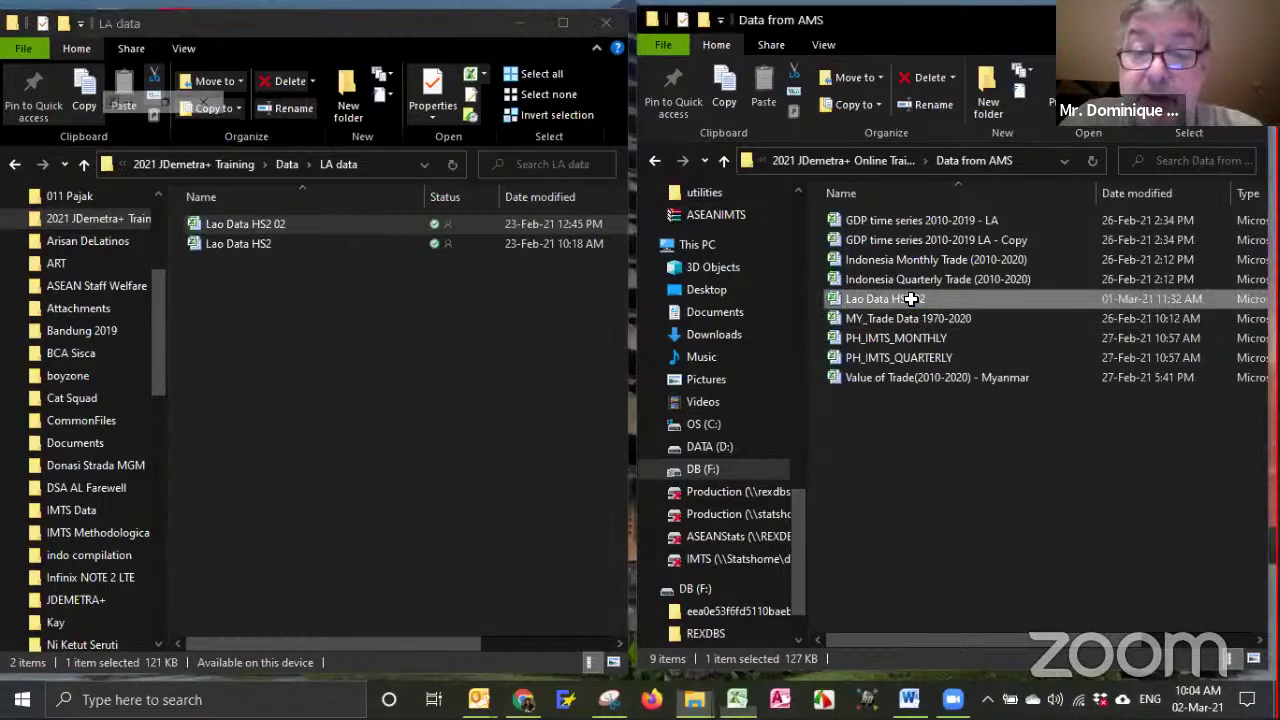
key("alt+Tab")
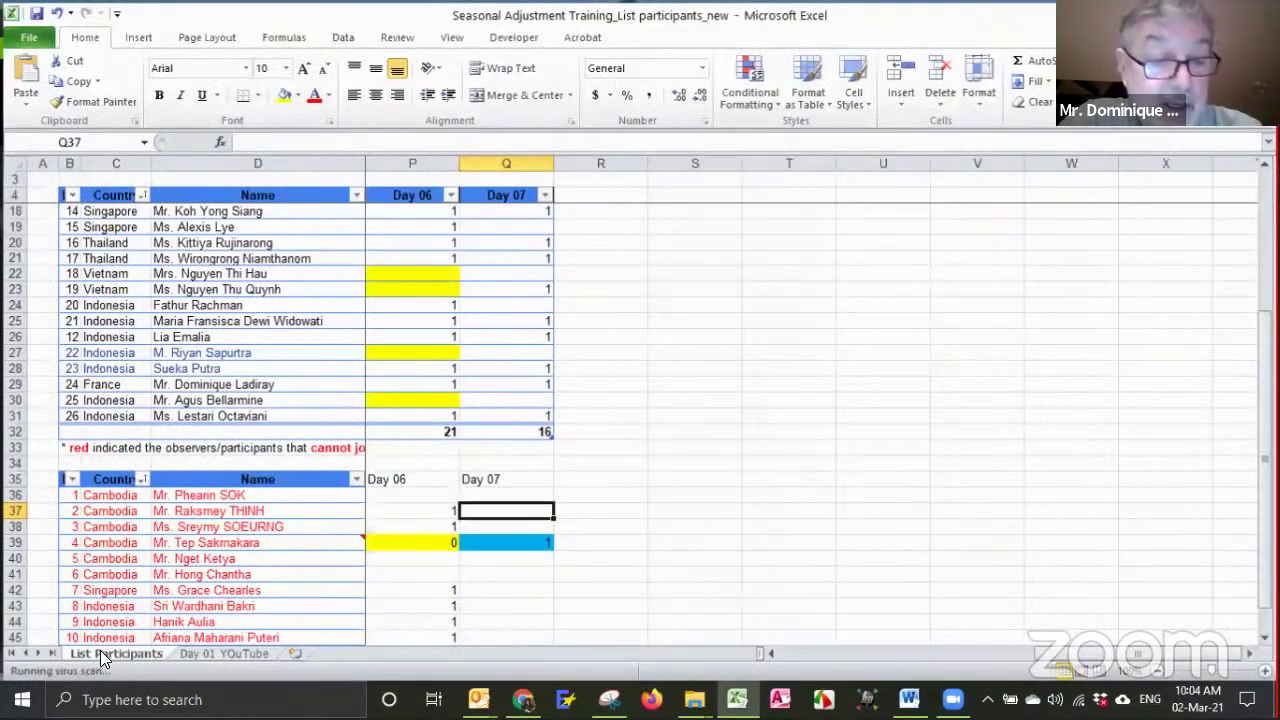
key("alt+Tab")
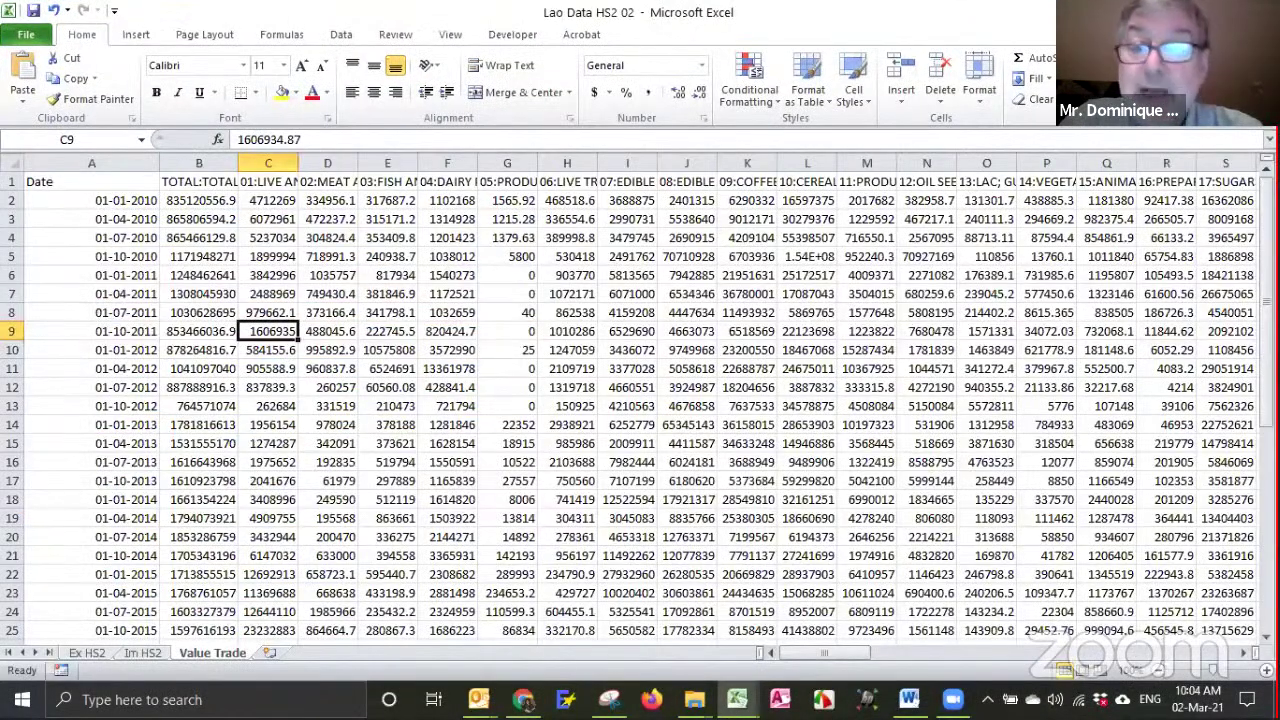
key("alt+Tab")
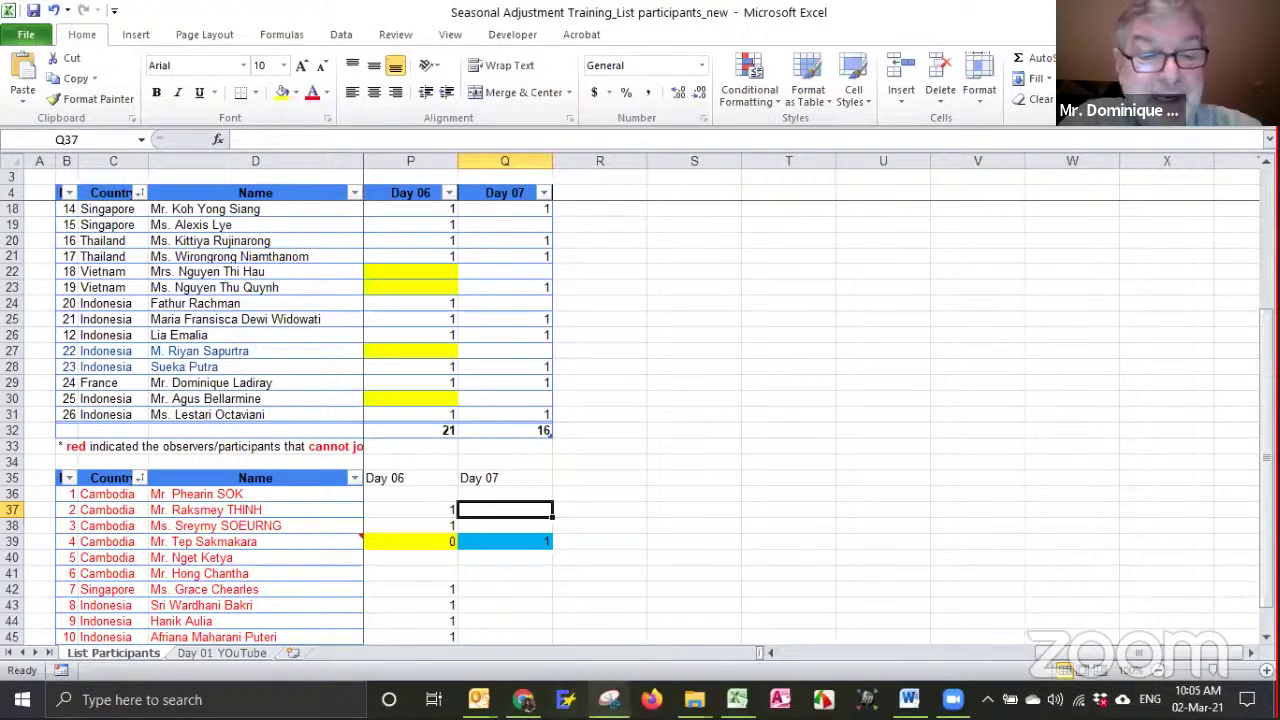
mouse_move(694, 700)
left_click(571, 614)
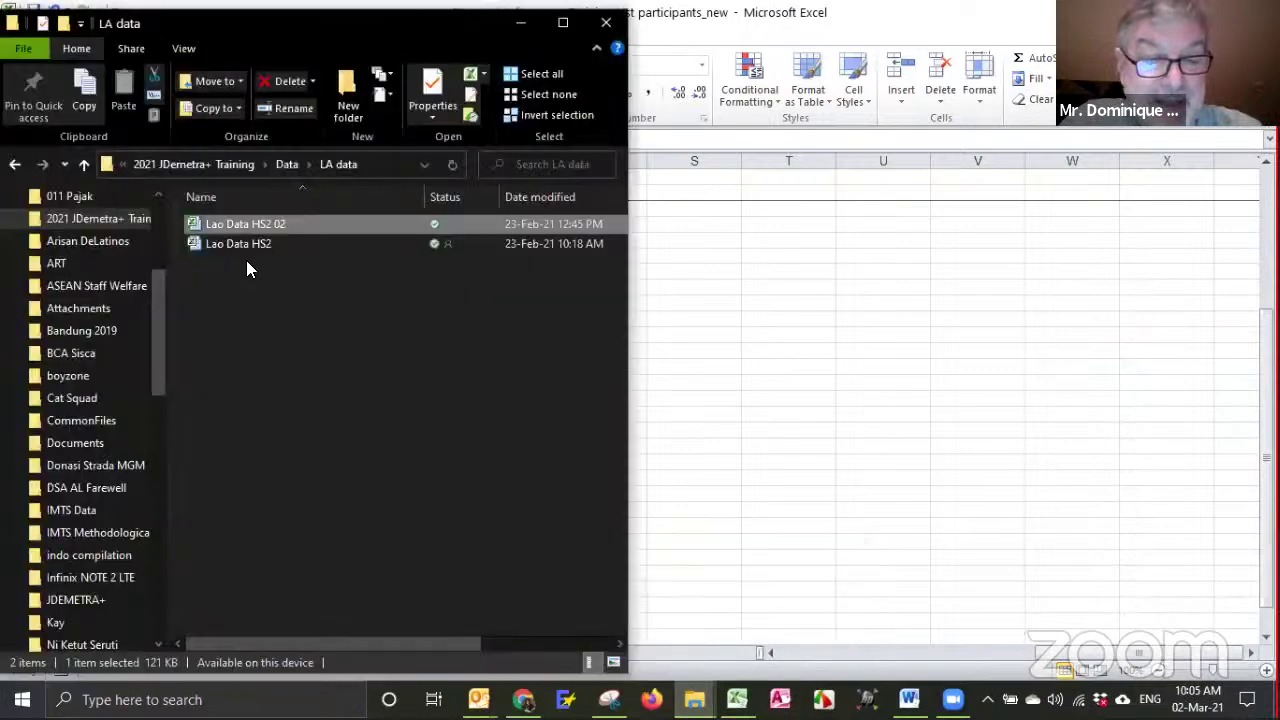
key("alt+Tab")
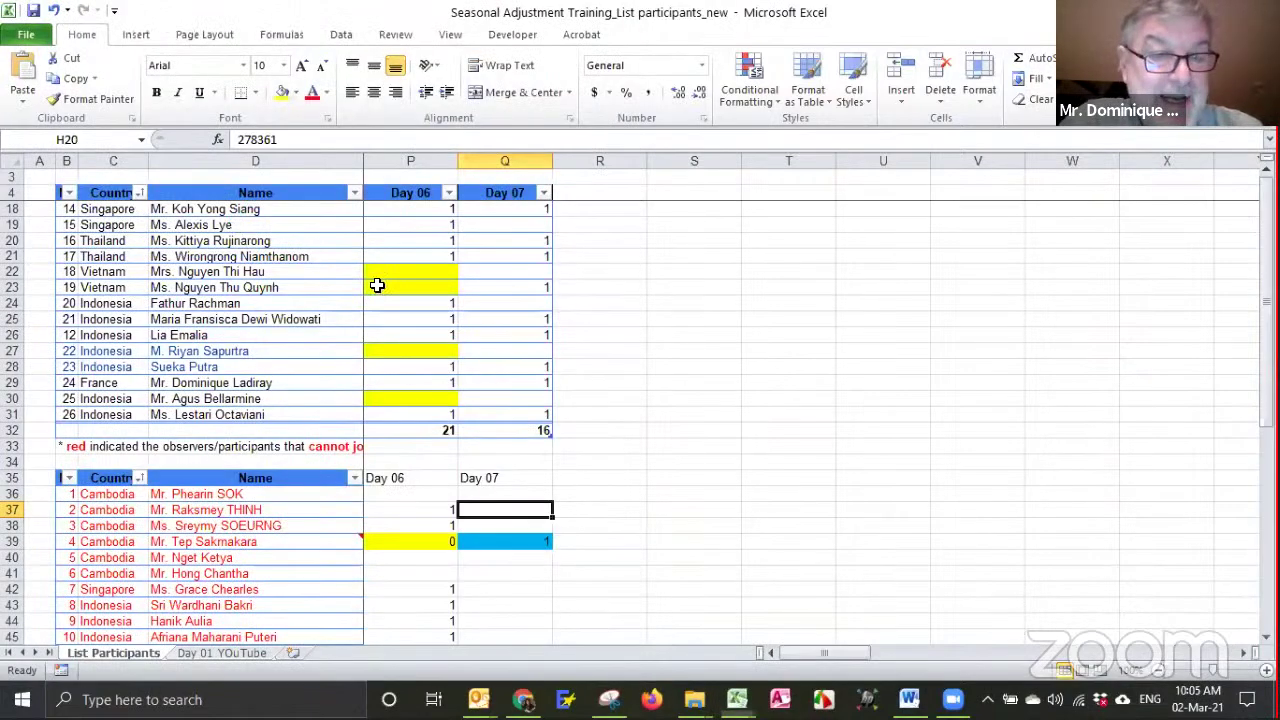
key("ctrl+Tab")
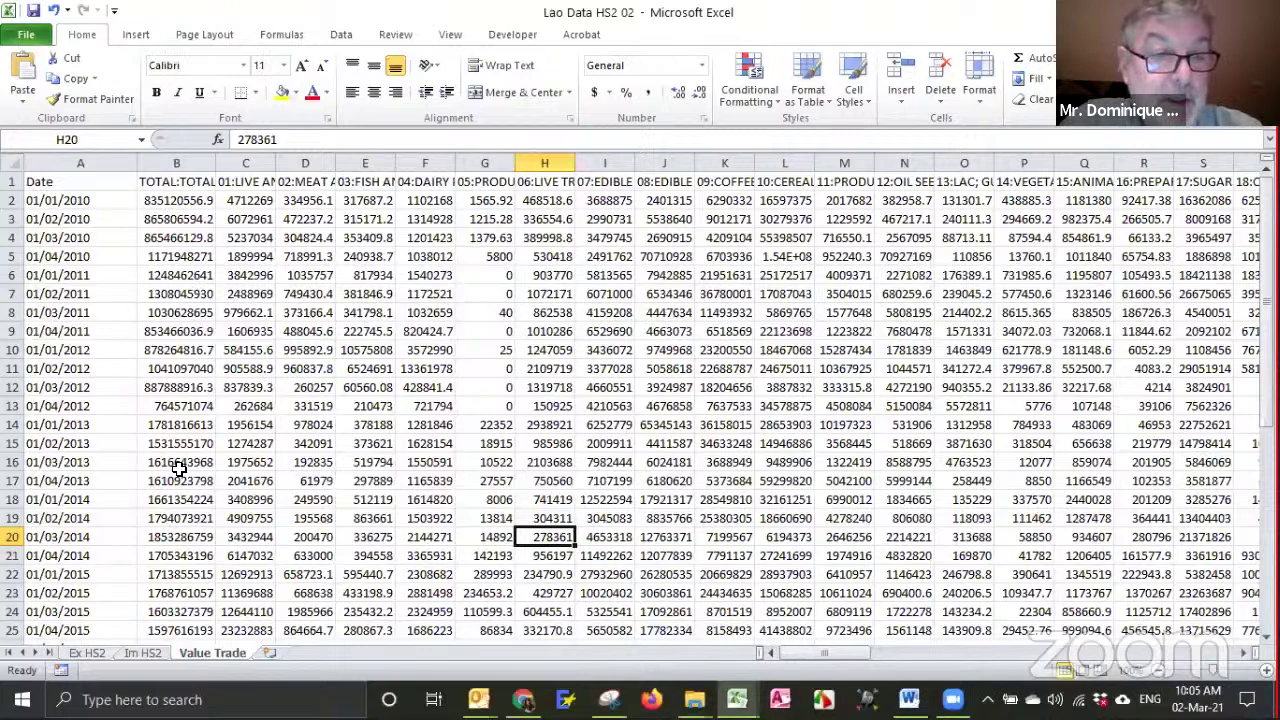
- Examine the Date column and product headings, such as LIVE ANIMALS, on the Ex HS2 sheet
key("ctrl+Page_Up")
key("ctrl+Page_Up")
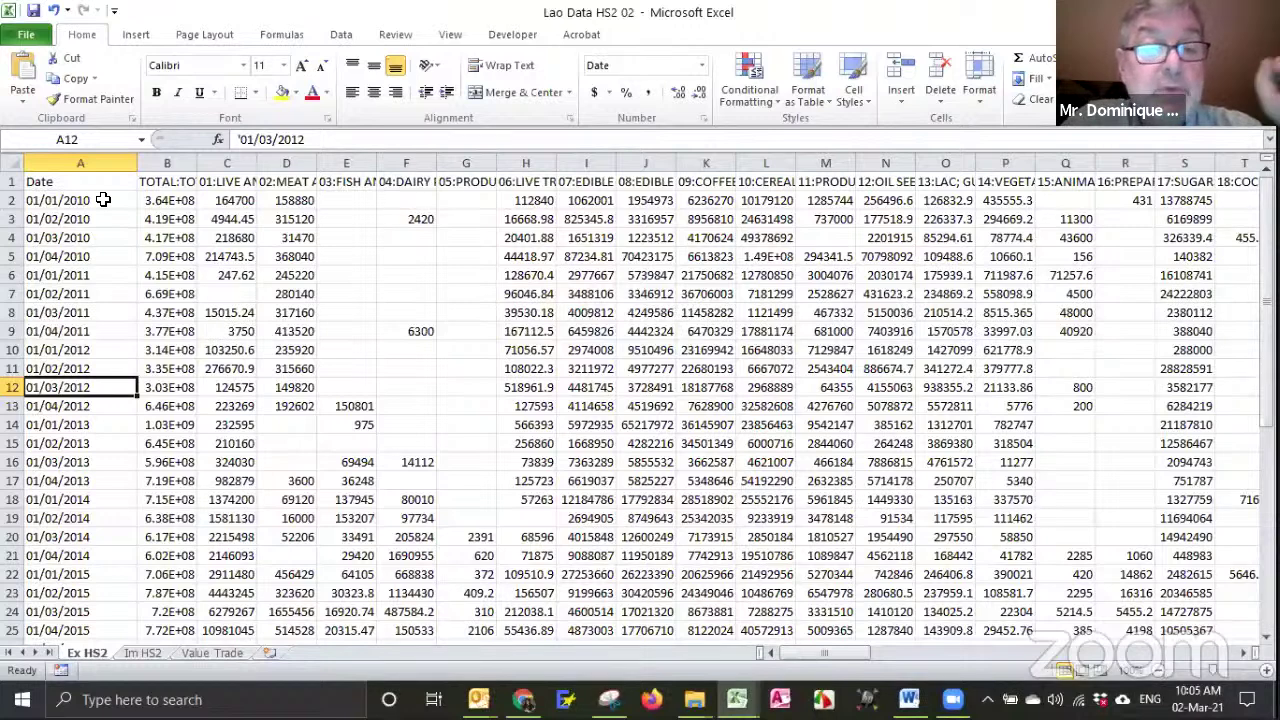
left_click(219, 178)
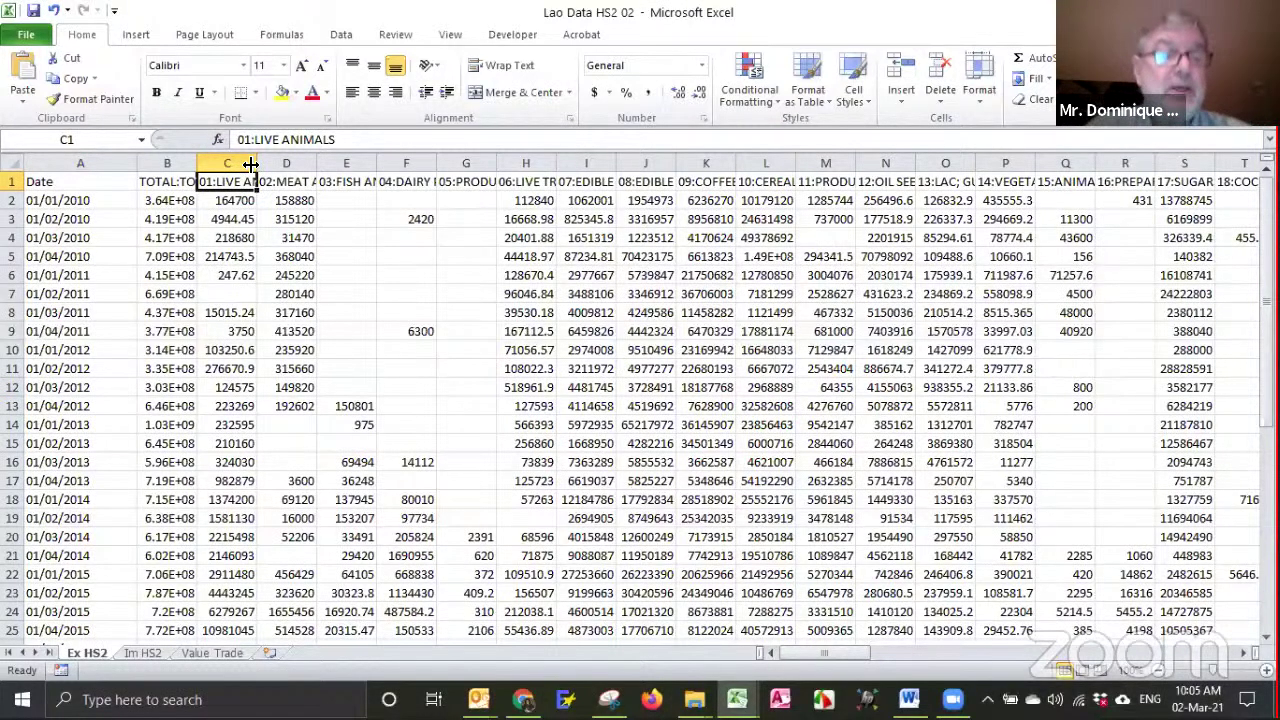
key("Down")
key("Right")
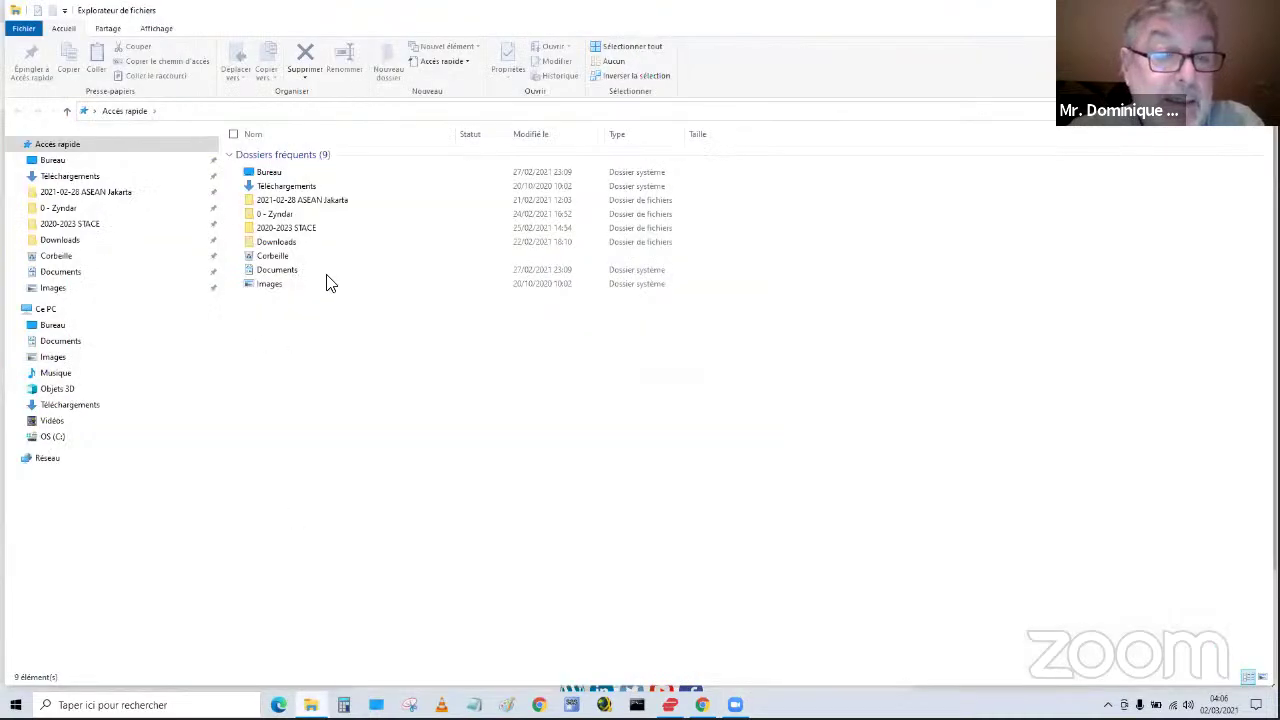
- Find and open Lao Data HS2 02.xlsx in the 2021-02-28 ASEAN Jakarta folder
left_click(122, 199)
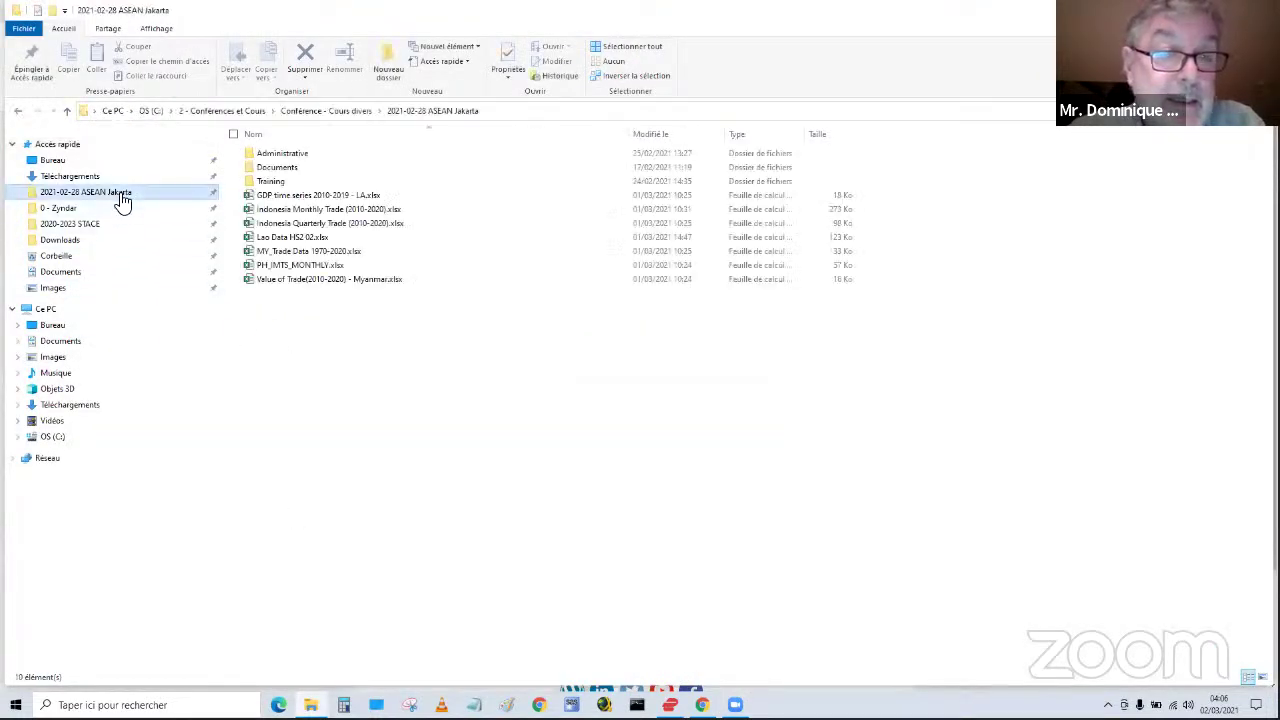
double_click(279, 182)
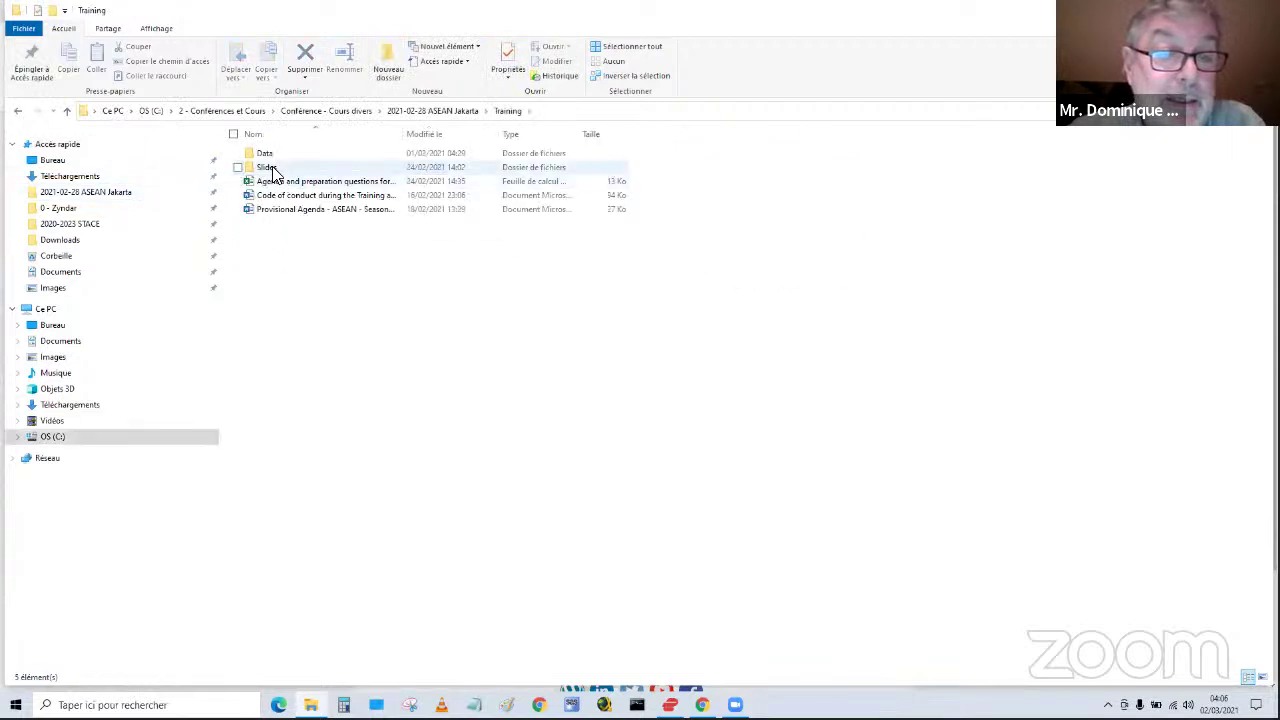
double_click(266, 156)
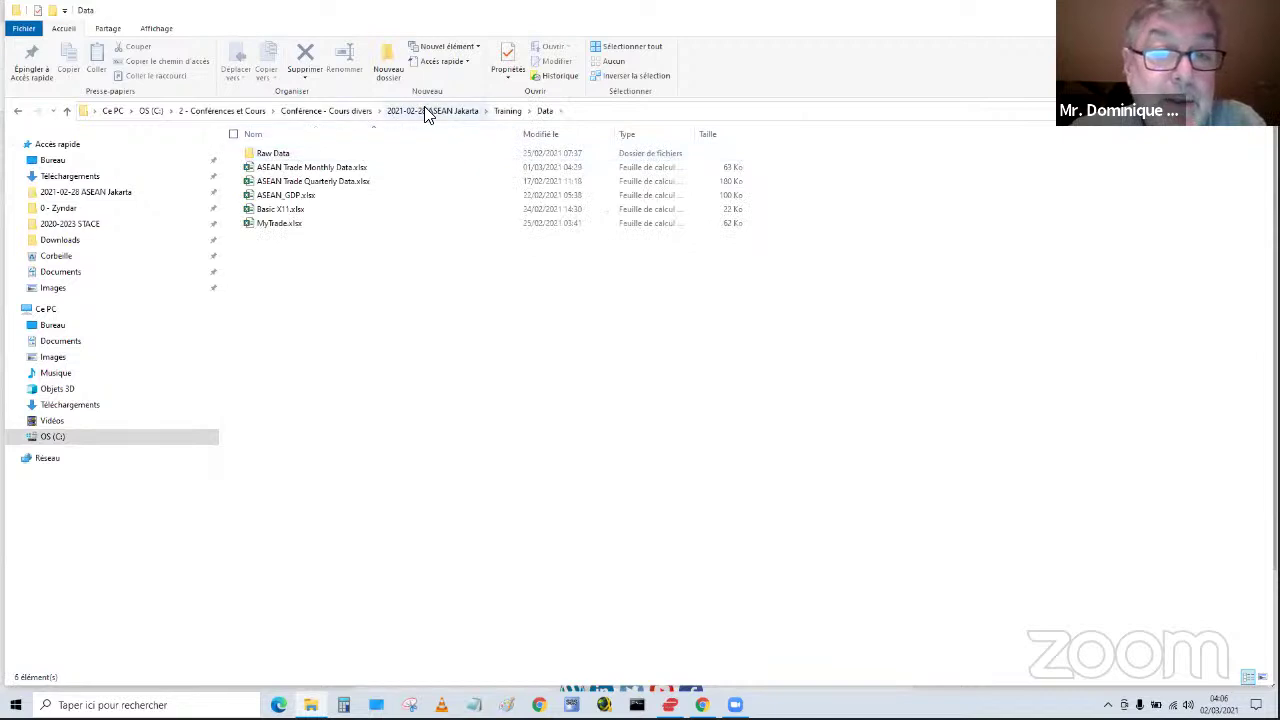
left_click(507, 112)
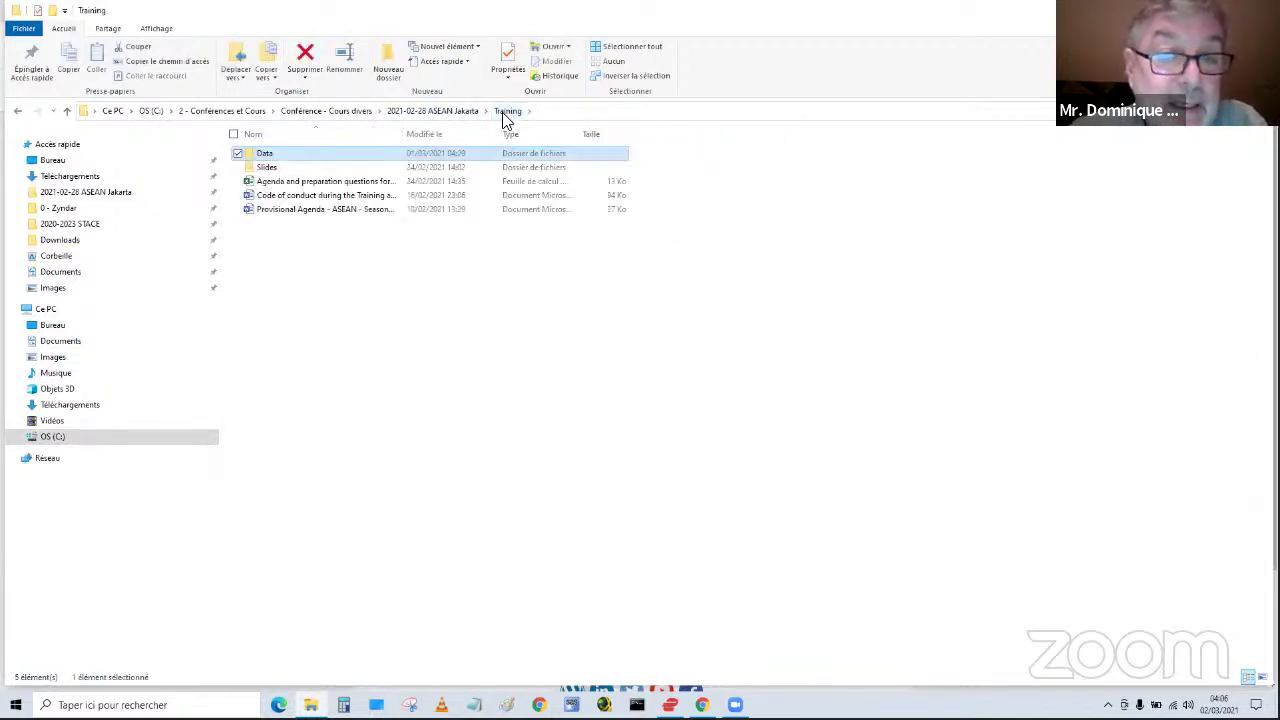
left_click(467, 113)
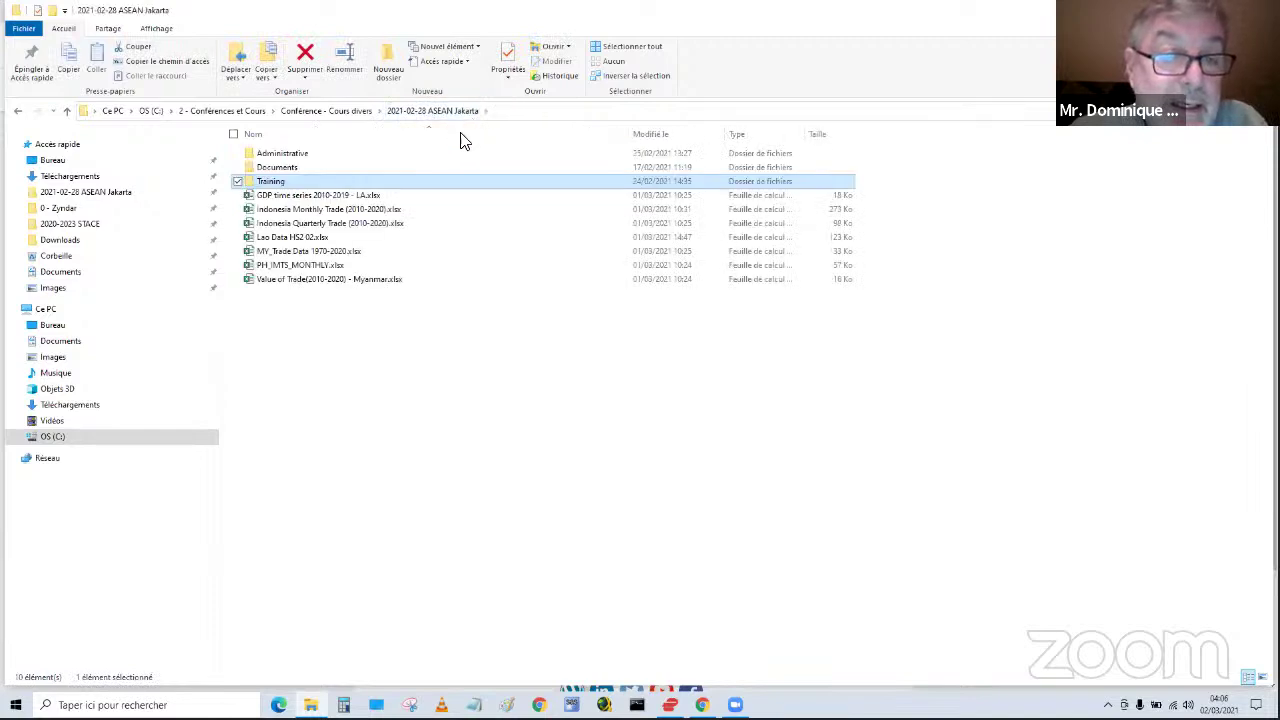
left_click(318, 238)
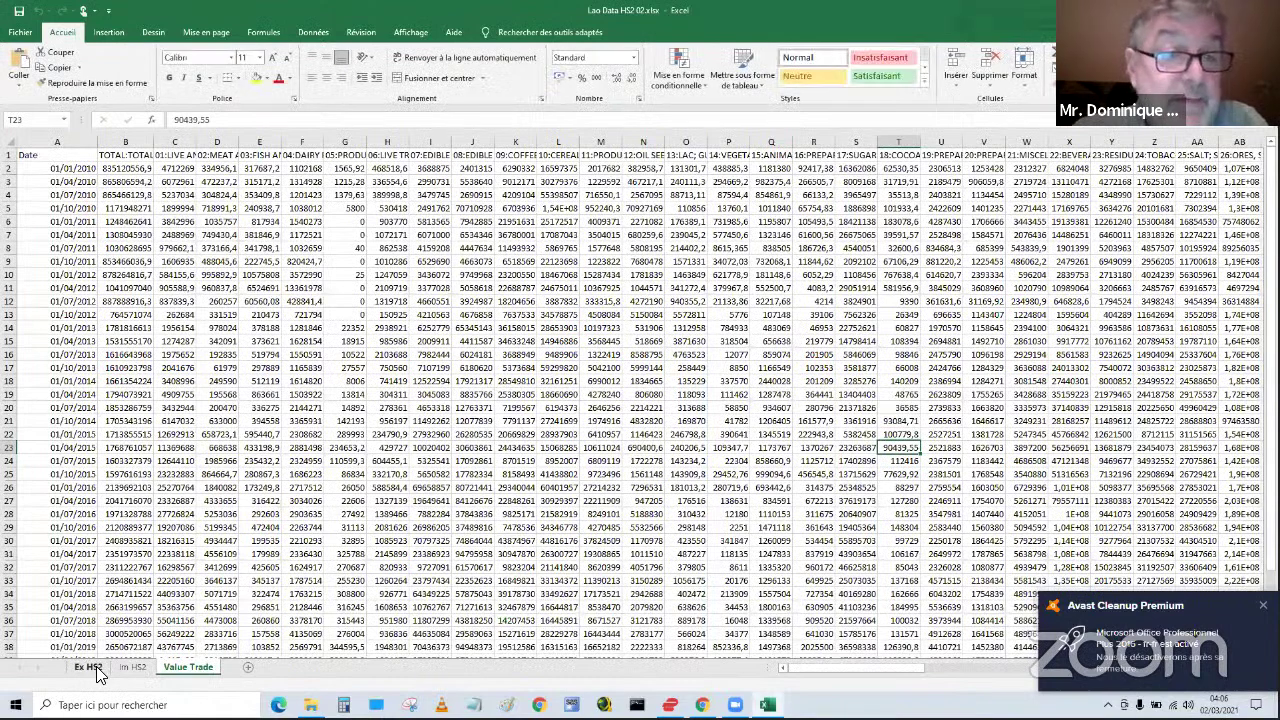
- Show the Ex HS2 sheet with the Date column selected and enlarge the view to 140 %
left_click(88, 667)
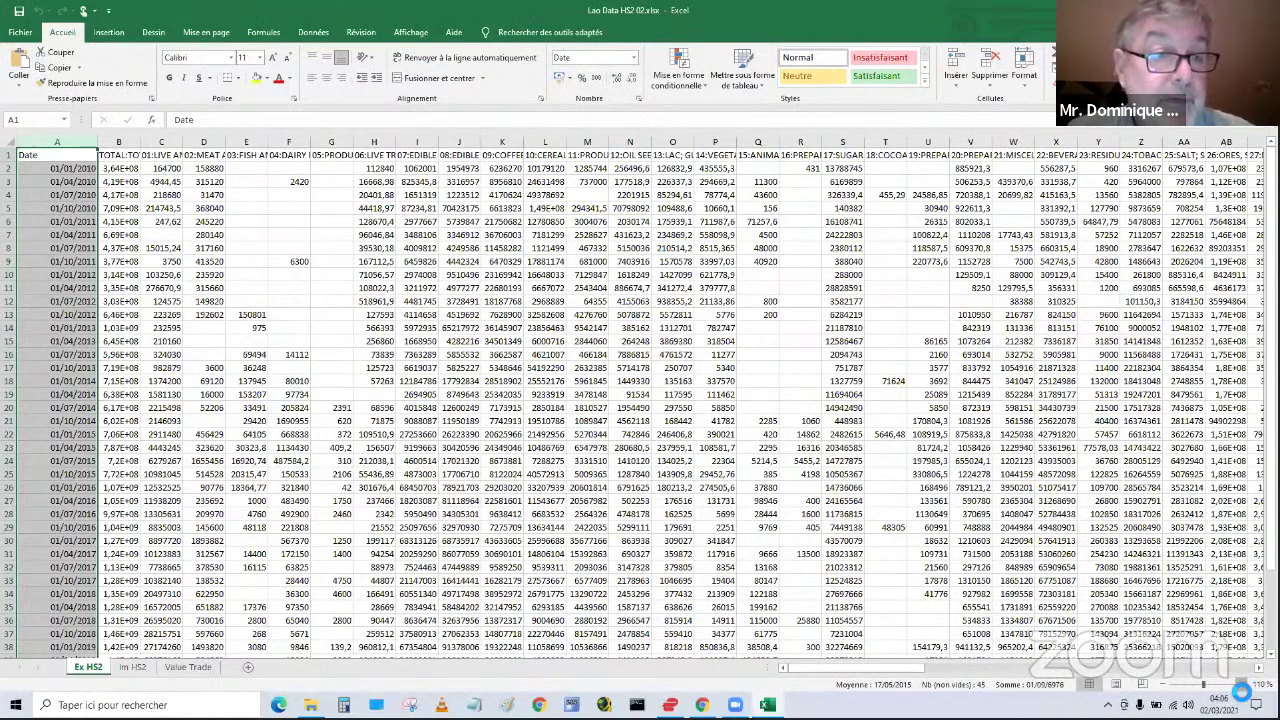
scroll(428, 553, "up", 1)
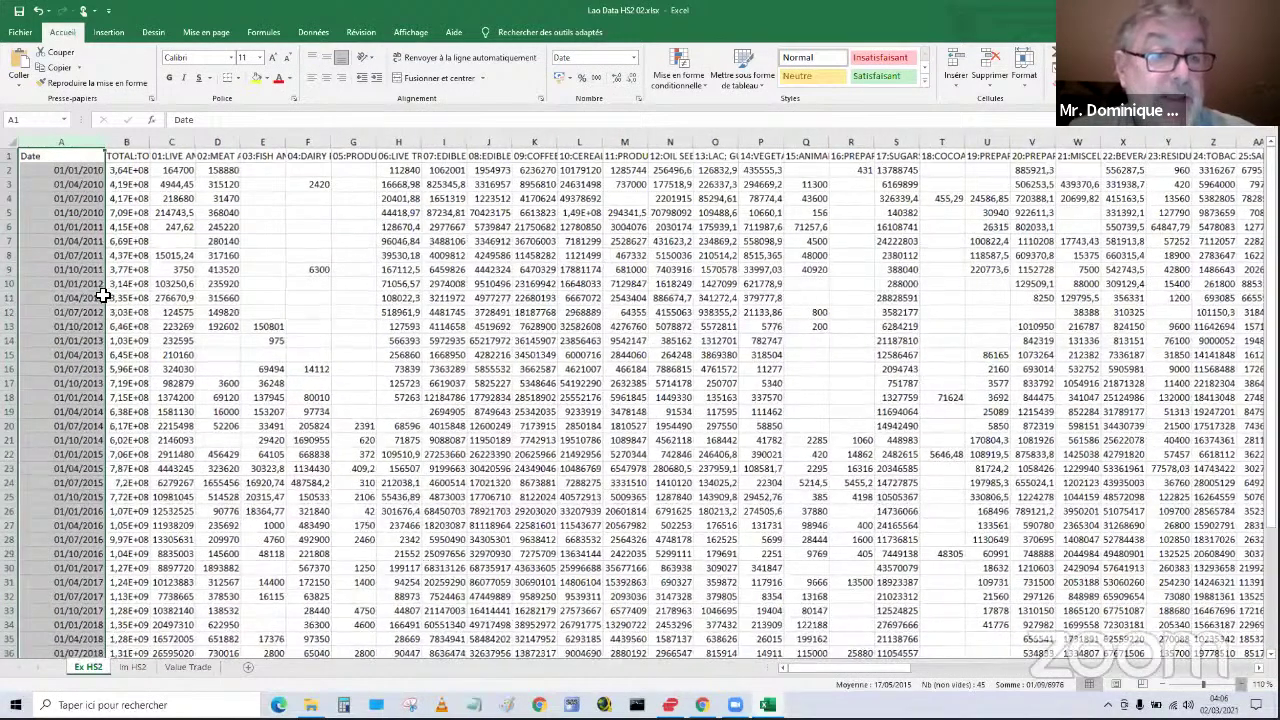
scroll(118, 190, "up", 1)
scroll(110, 240, "up", 1)
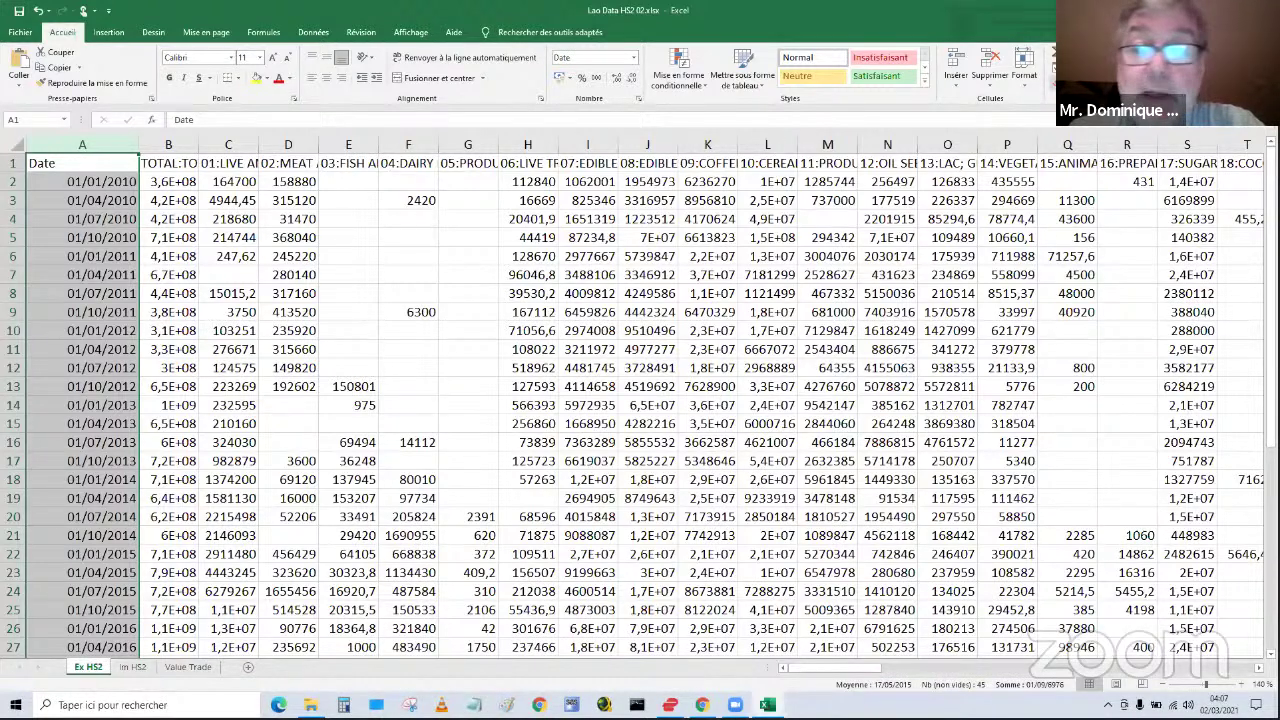
- Close the workbook and the folder window, and launch JD+ 2.2.3 from the desktop
key("alt+F4")
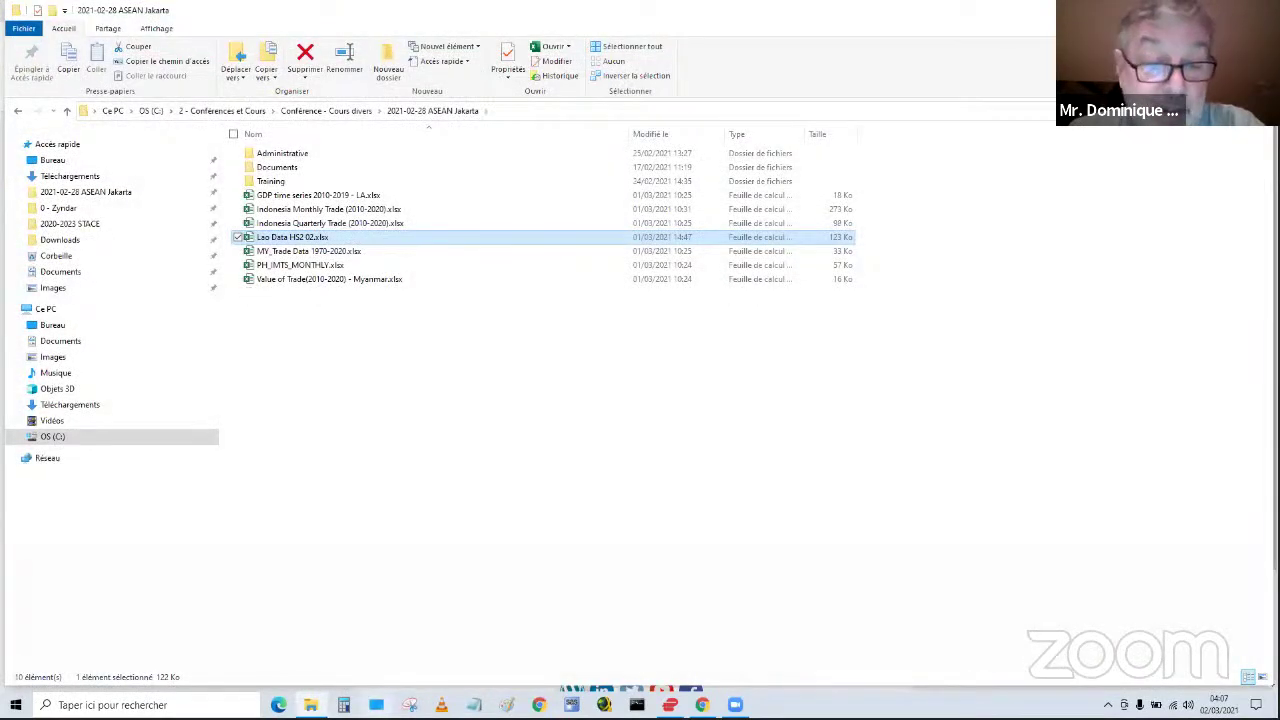
key("alt+F4")
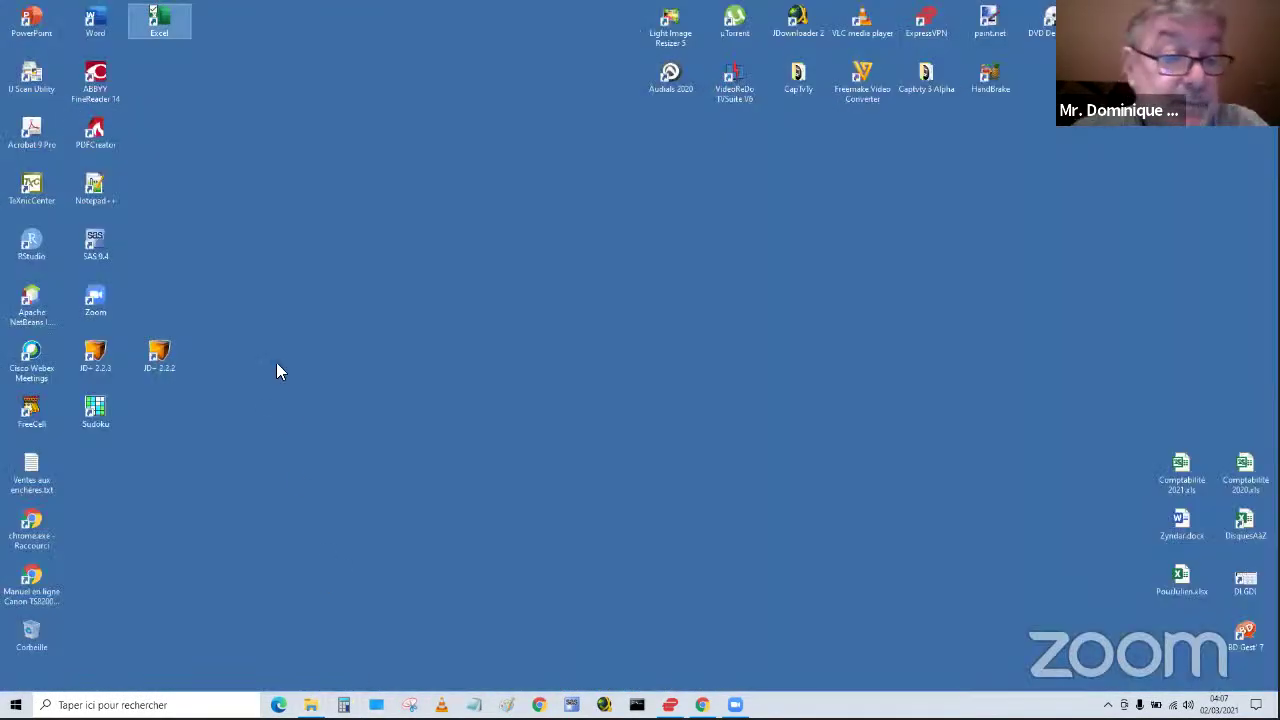
left_click(95, 362)
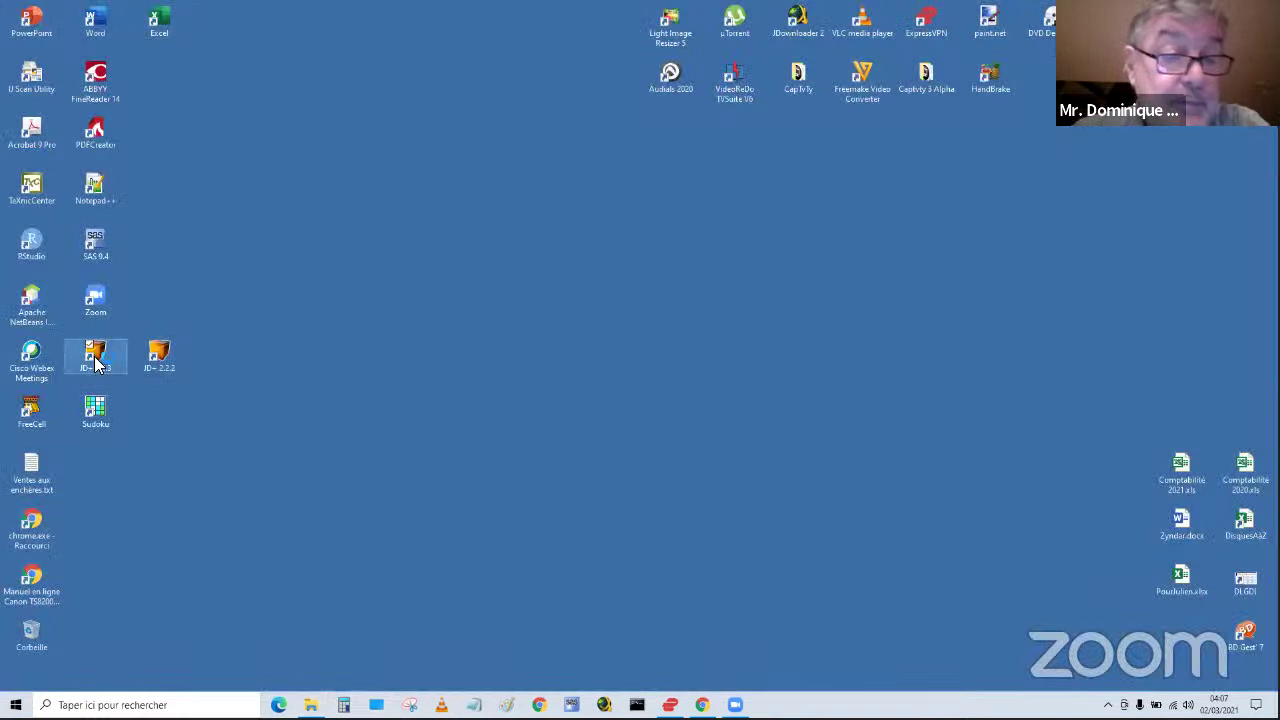
- Launch JD+ 2.2.3 from the desktop and expand the Spreadsheets data provider
double_click(95, 362)
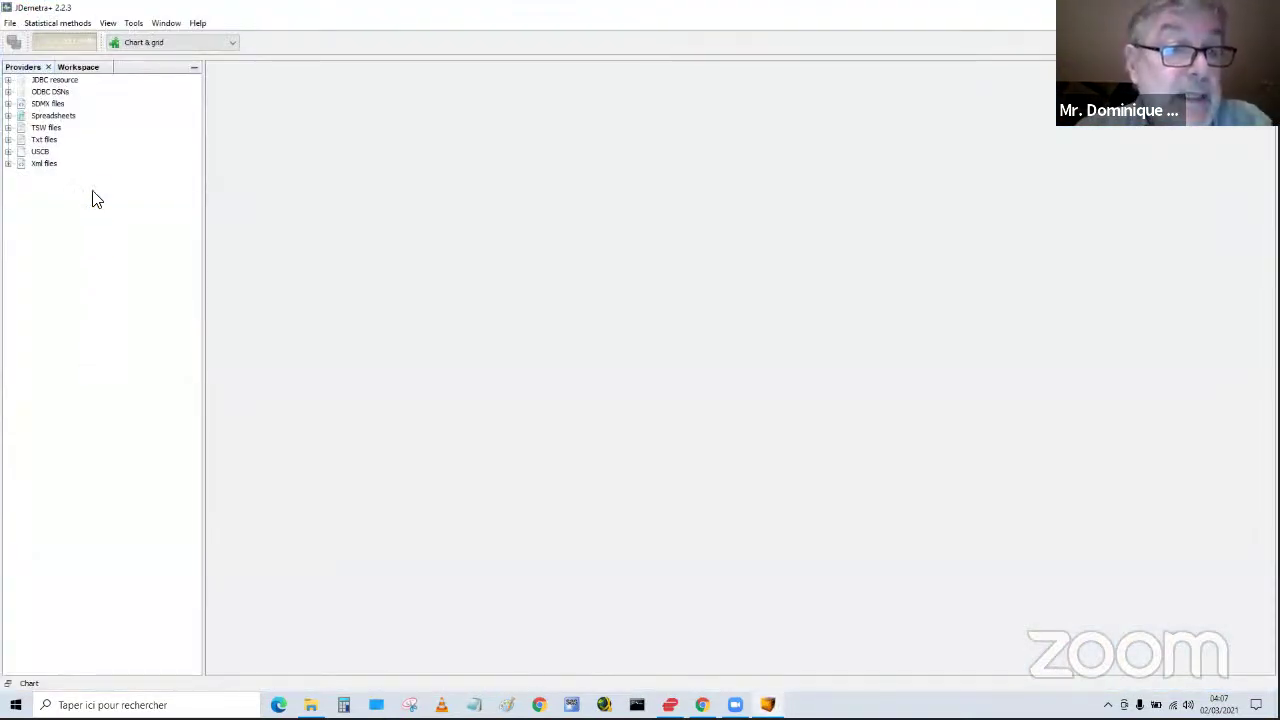
left_click(7, 116)
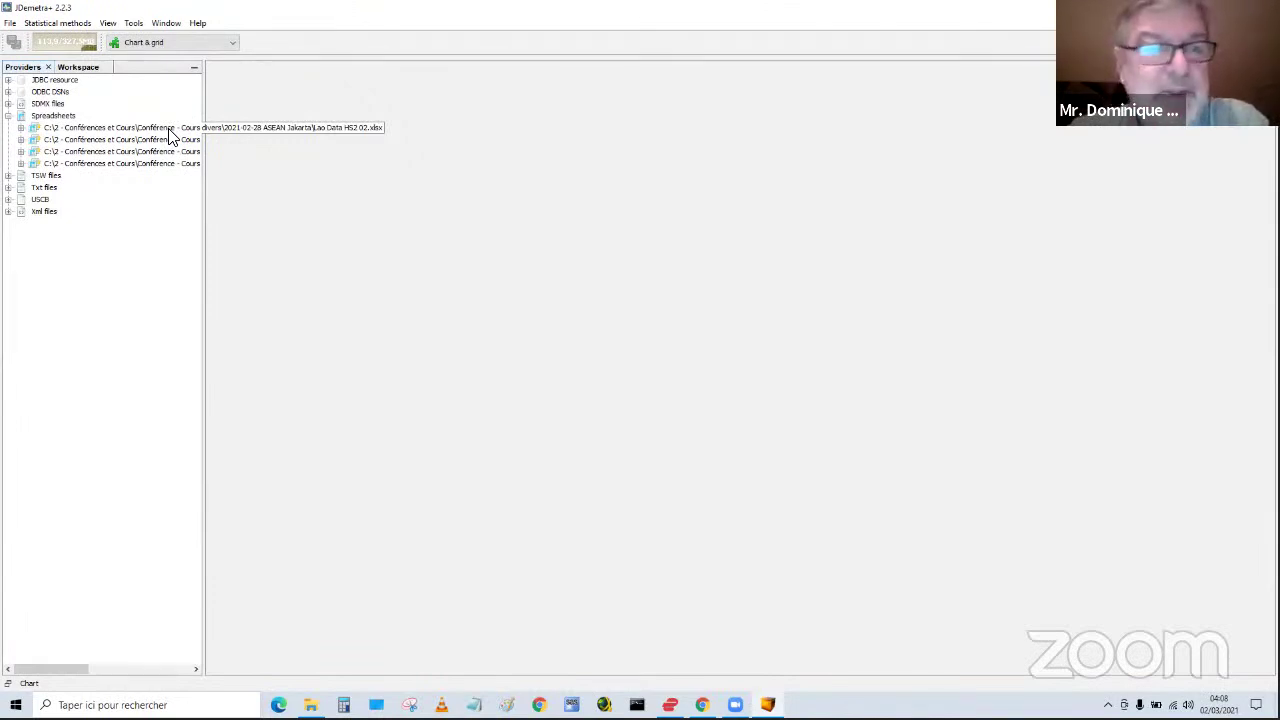
- Create a new seasonal adjustment multi-processing and set its default specification to X13 RSA1
left_click(86, 28)
mouse_move(100, 69)
mouse_move(163, 68)
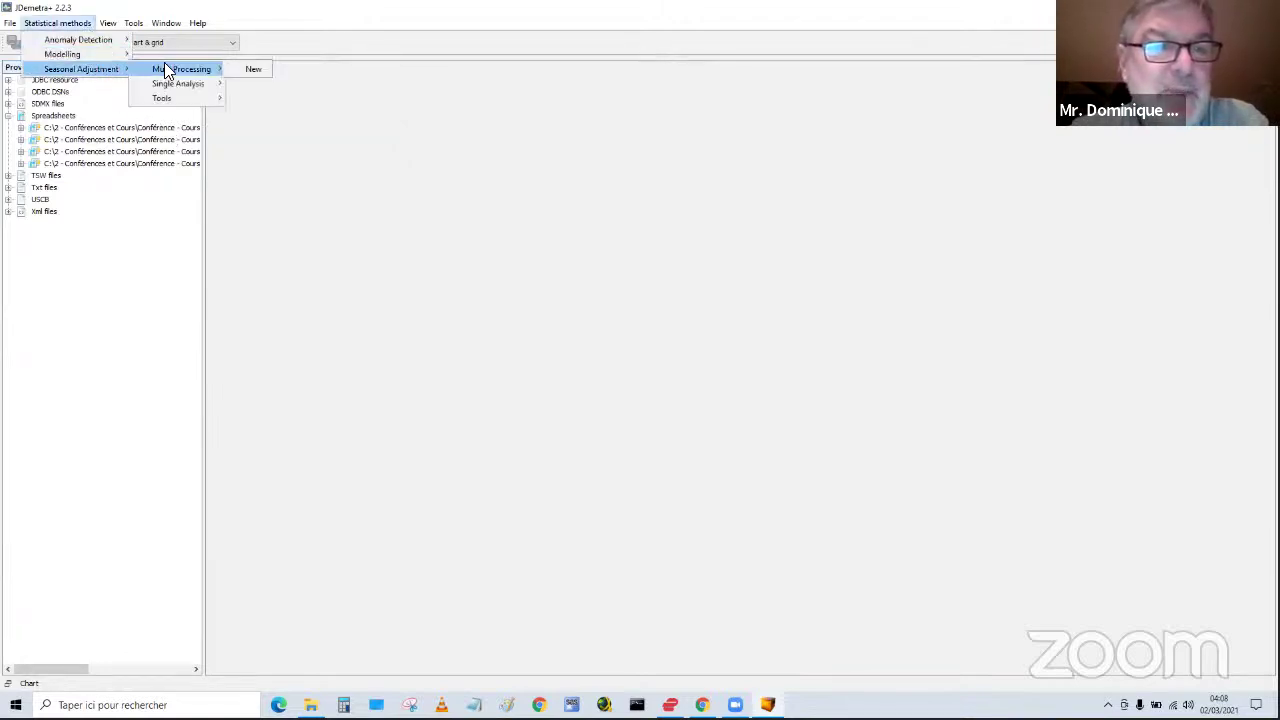
left_click(248, 69)
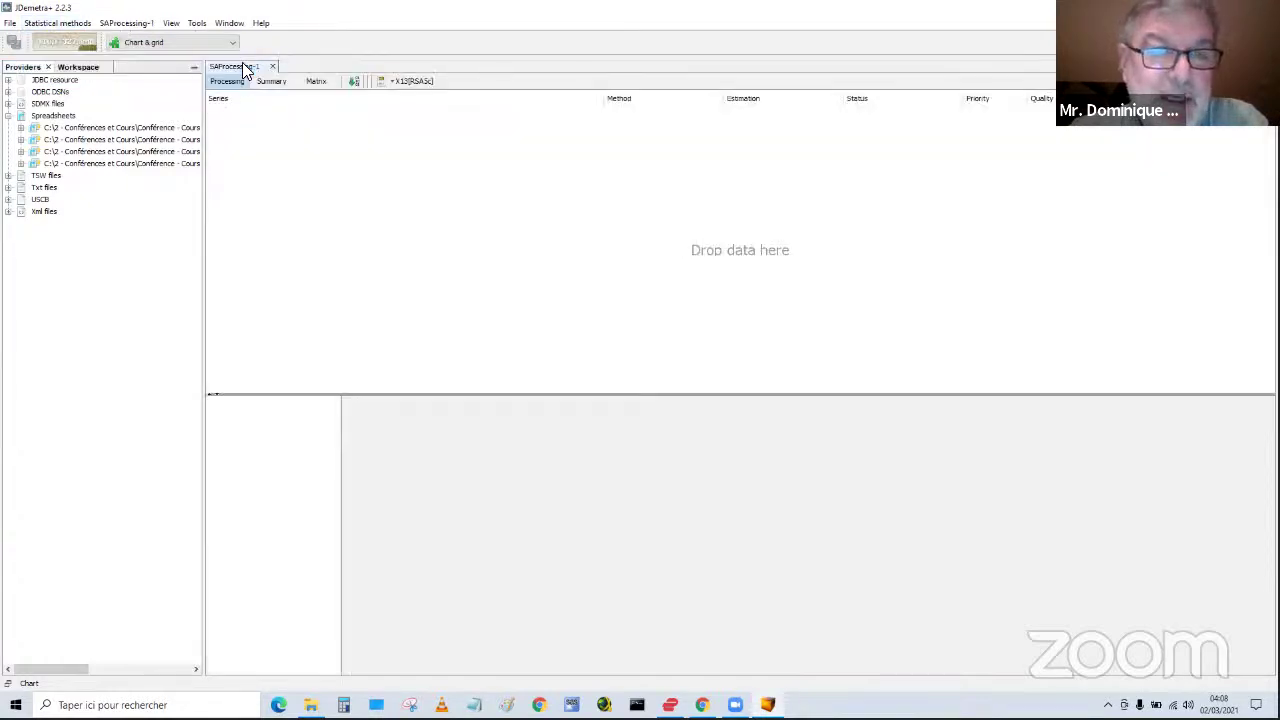
left_click(394, 83)
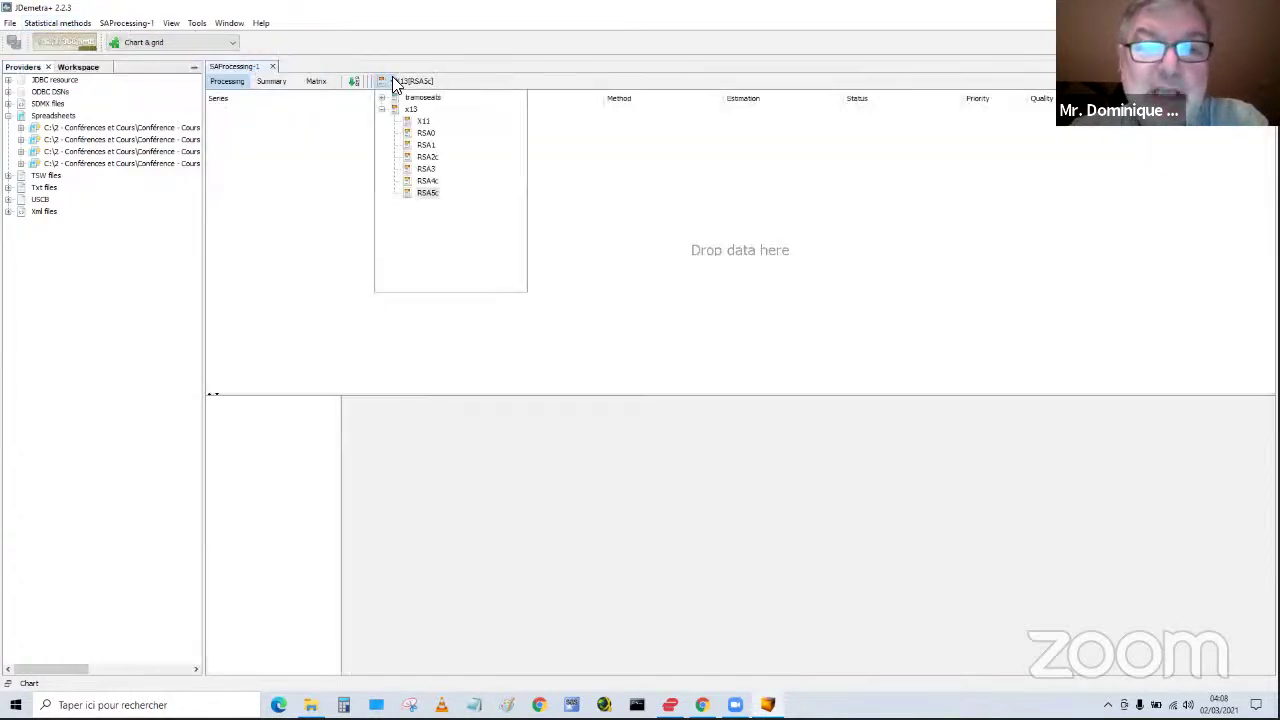
left_click(424, 147)
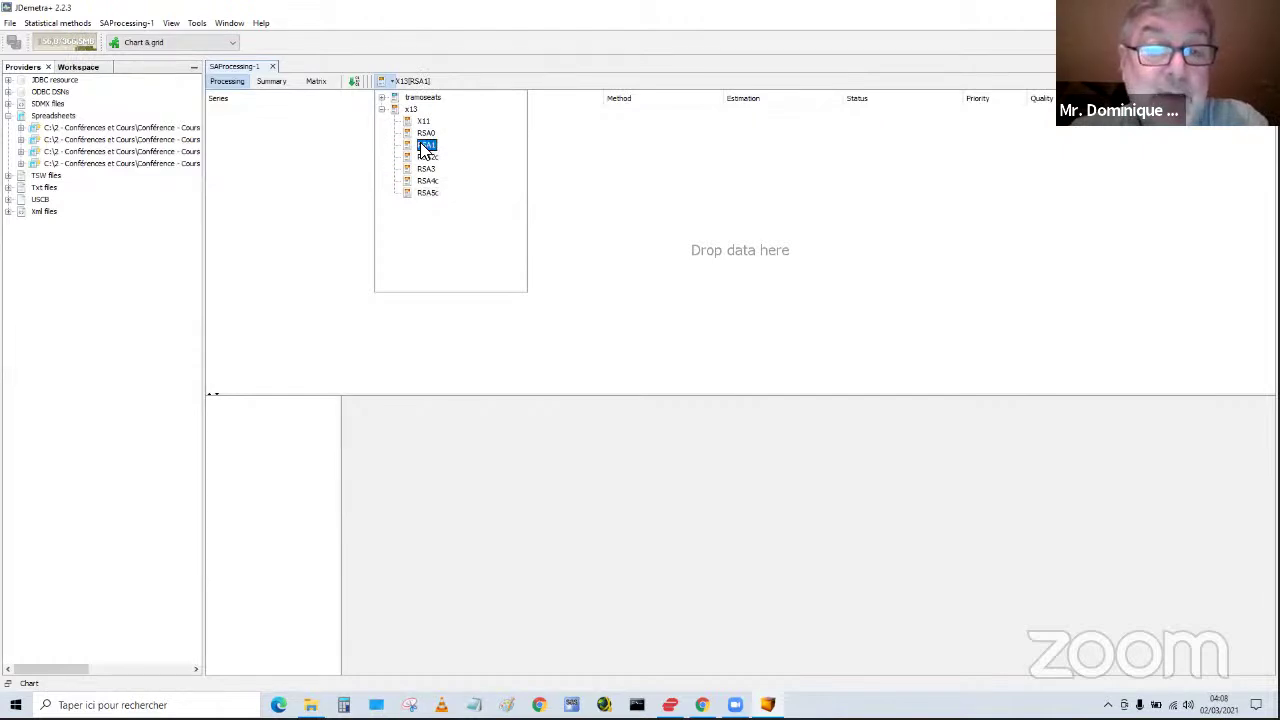
left_click(329, 163)
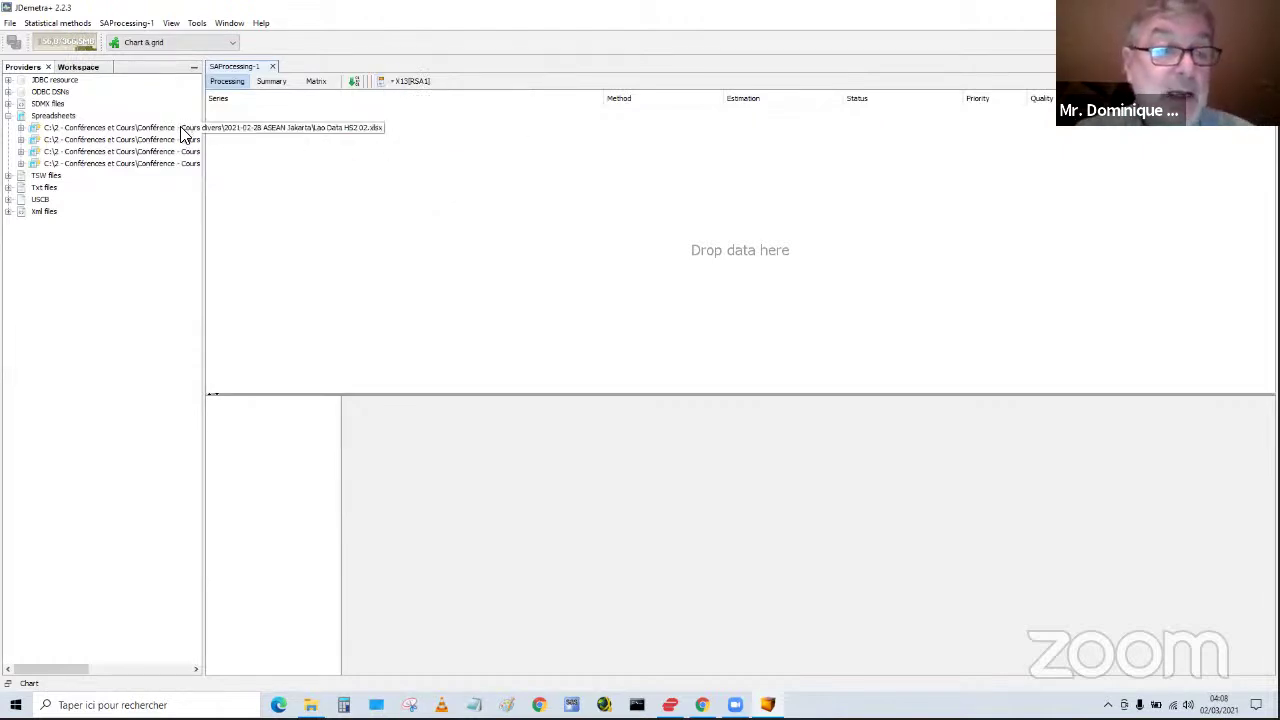
- Add all series of Lao Data HS2 02.xlsx to SAProcessing-1 and run the seasonal adjustment
left_click_drag(182, 130, 312, 142)
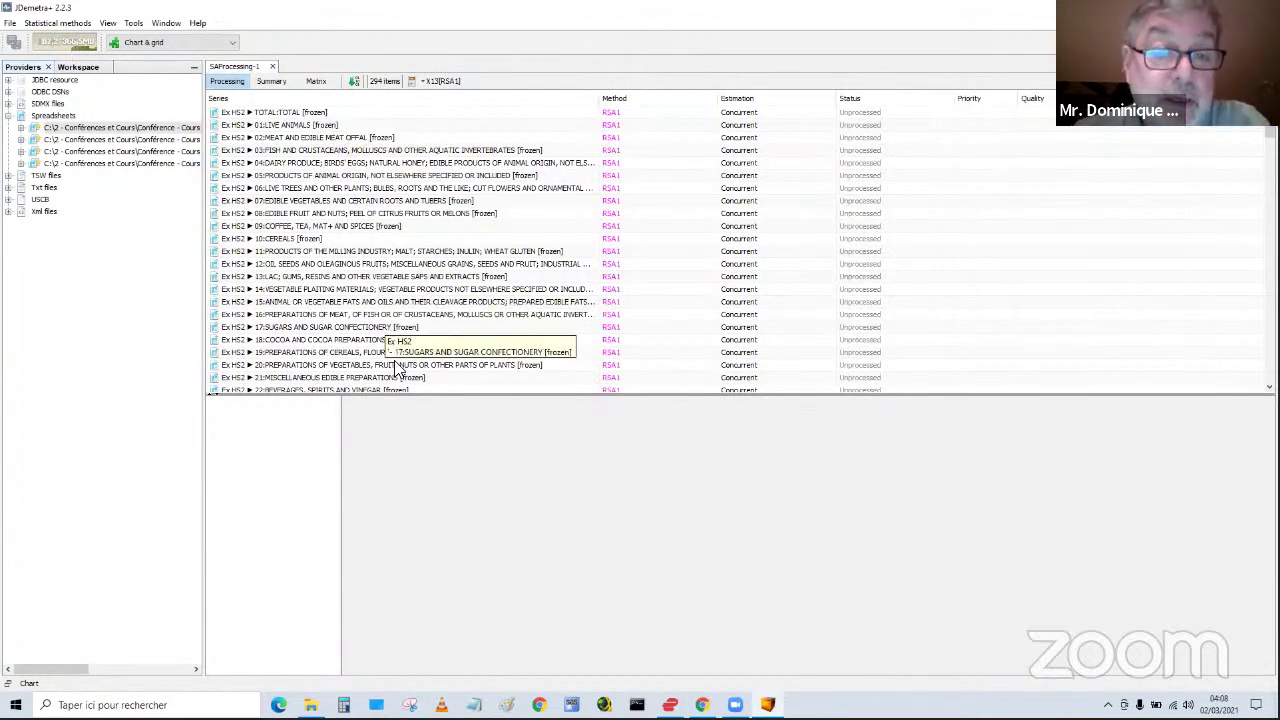
left_click(354, 83)
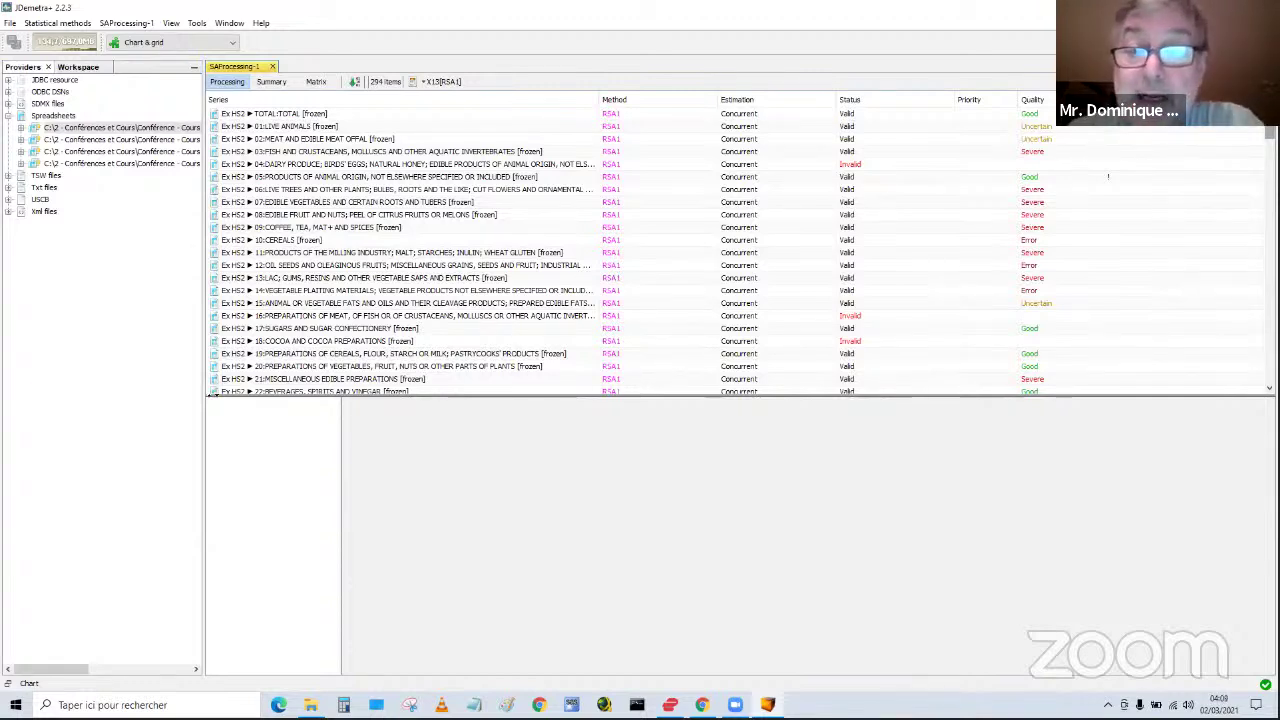
- Sort the processed series by Status so that the Invalid ones come first
left_click(851, 104)
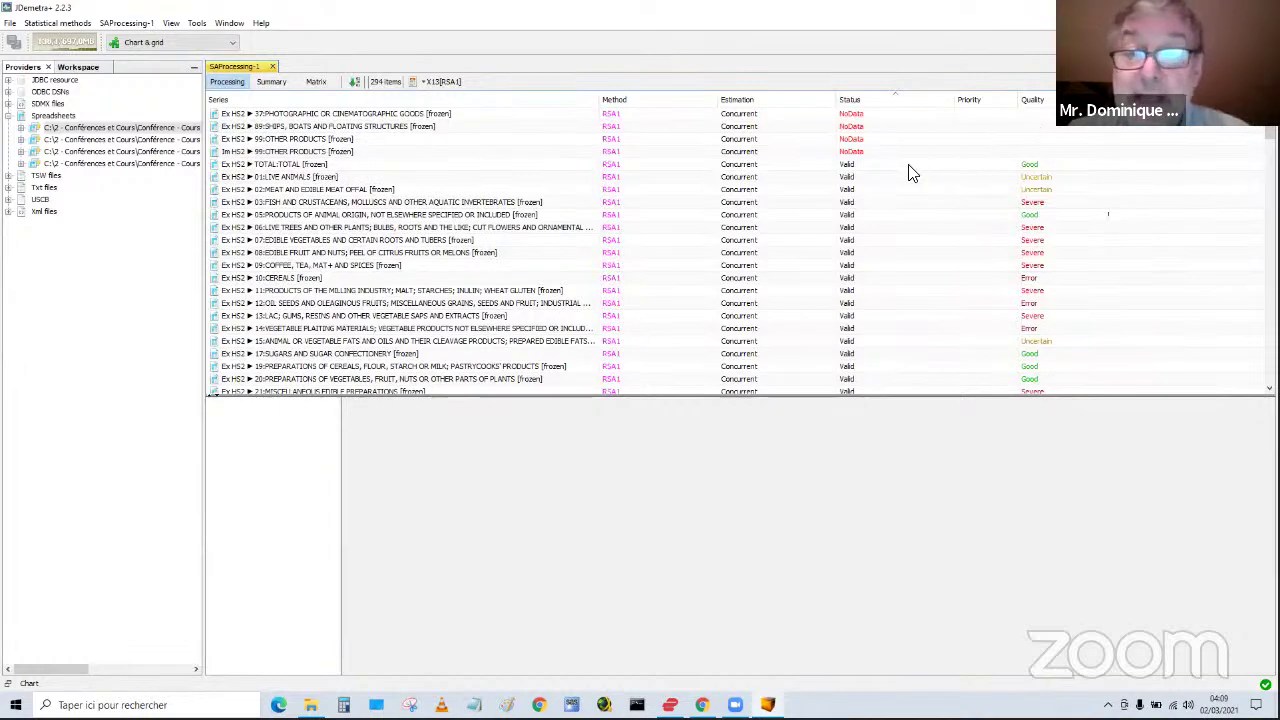
left_click(895, 100)
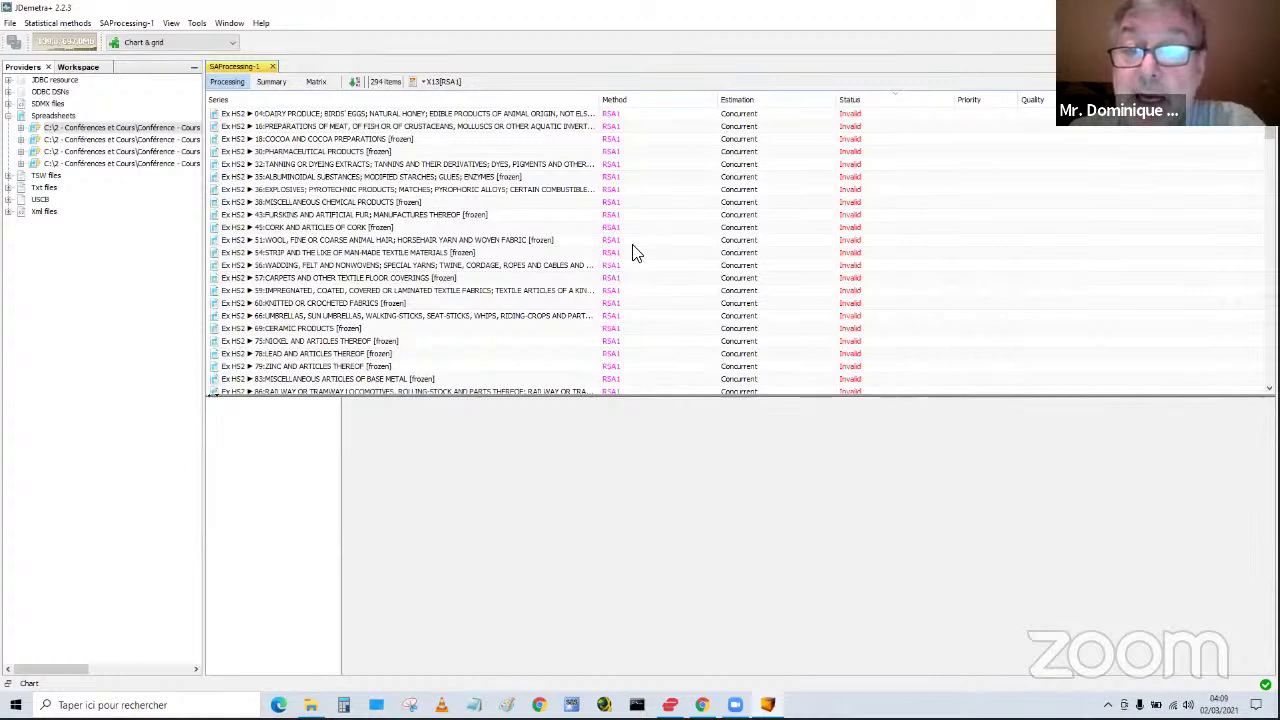
left_click(854, 102)
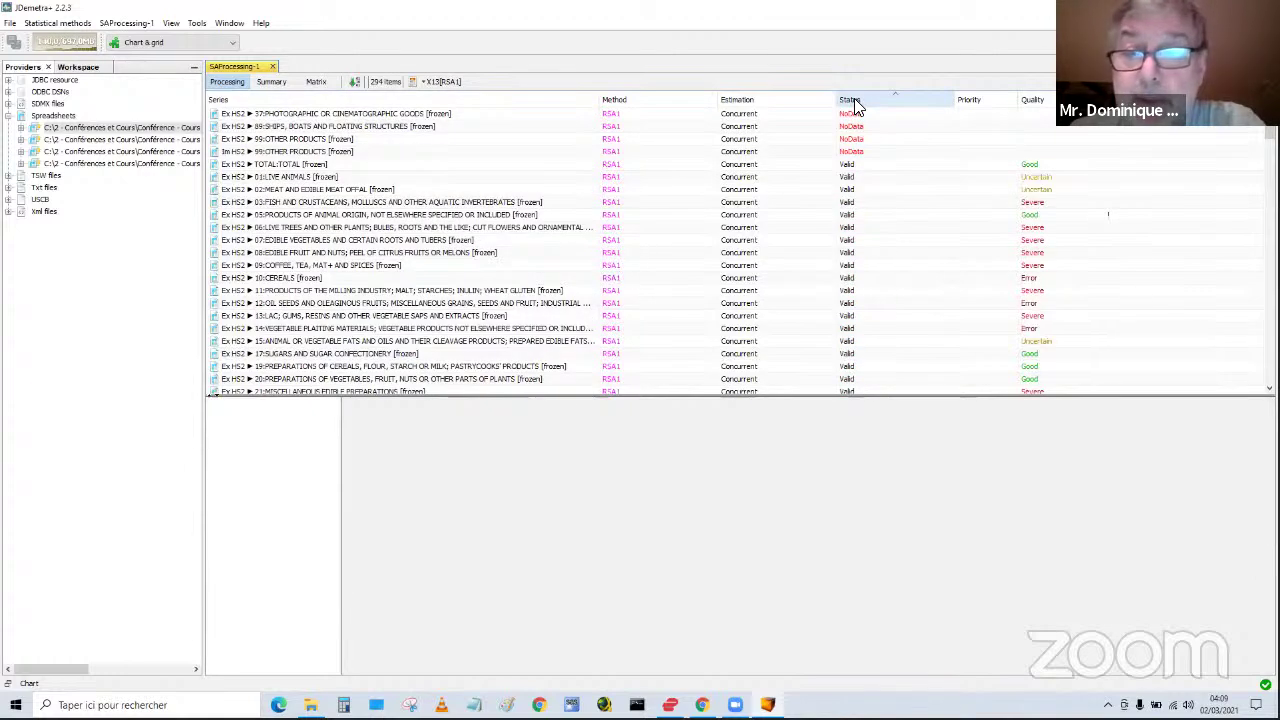
left_click(852, 102)
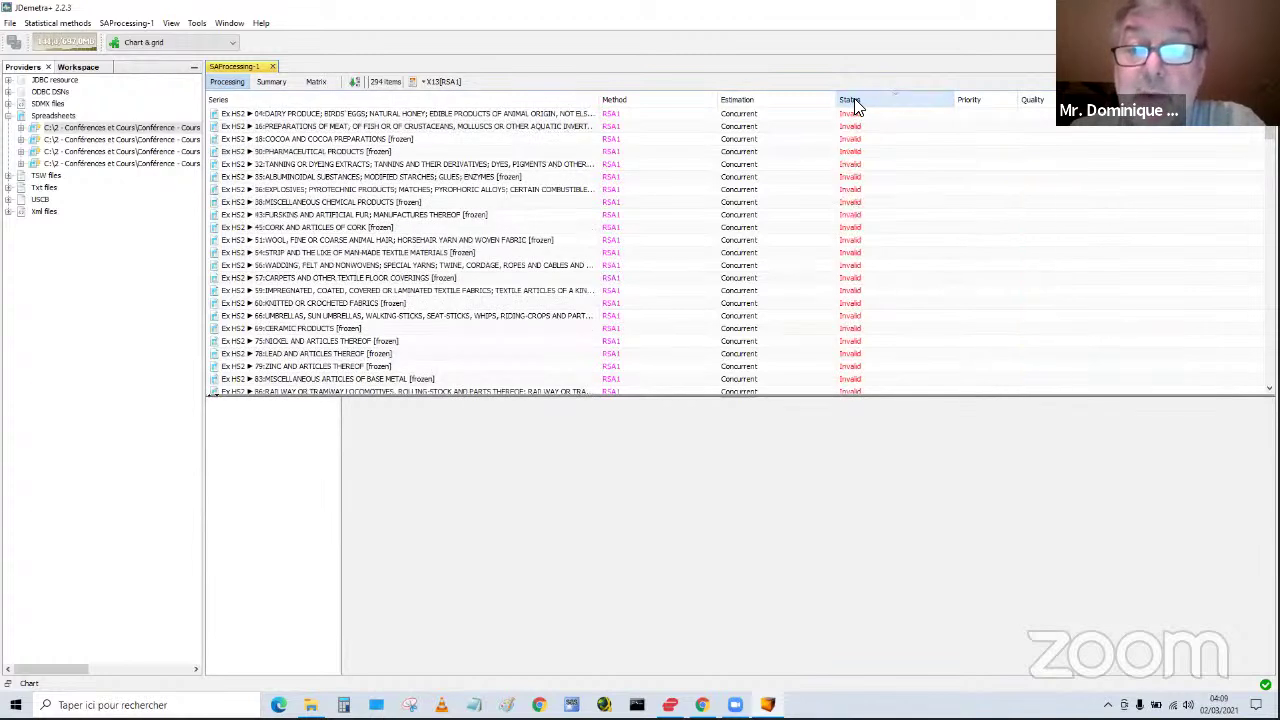
- Go through the Invalid series from Ex HS2 04:DAIRY PRODUCE to Value Trade 99:OTHER PRODUCTS and read each one's error in the main results
left_click(508, 120)
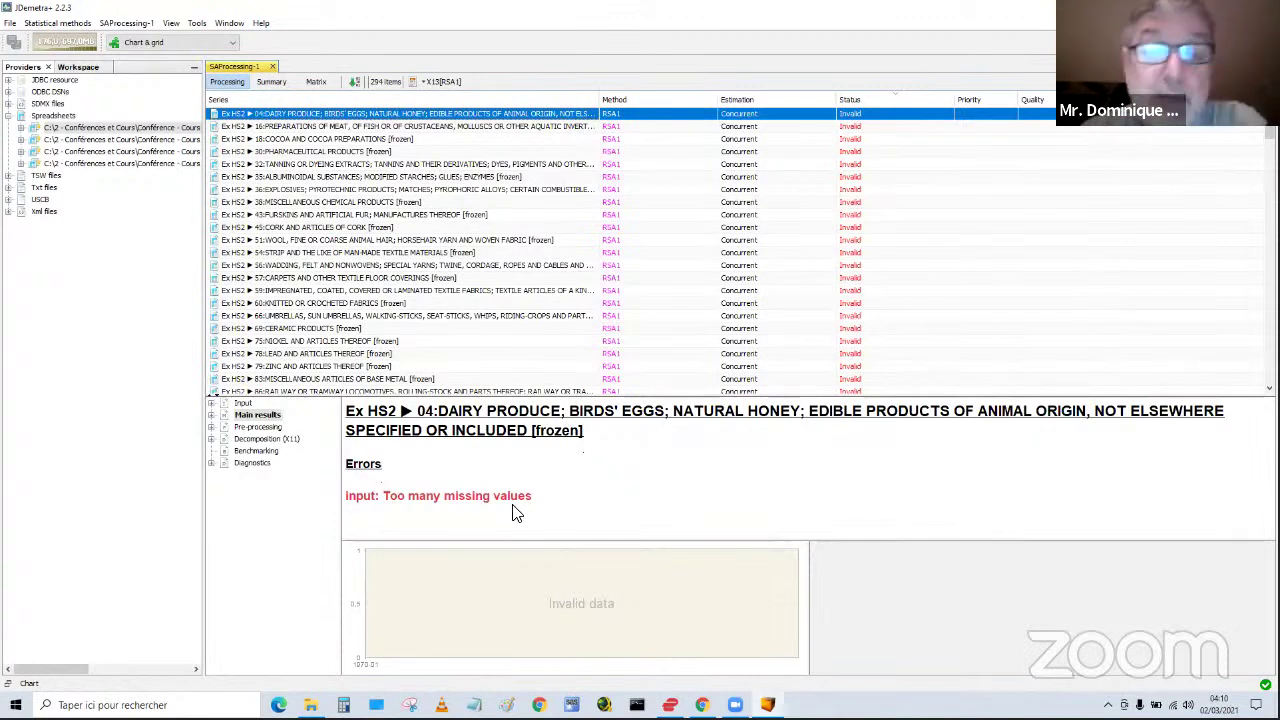
left_click(457, 127)
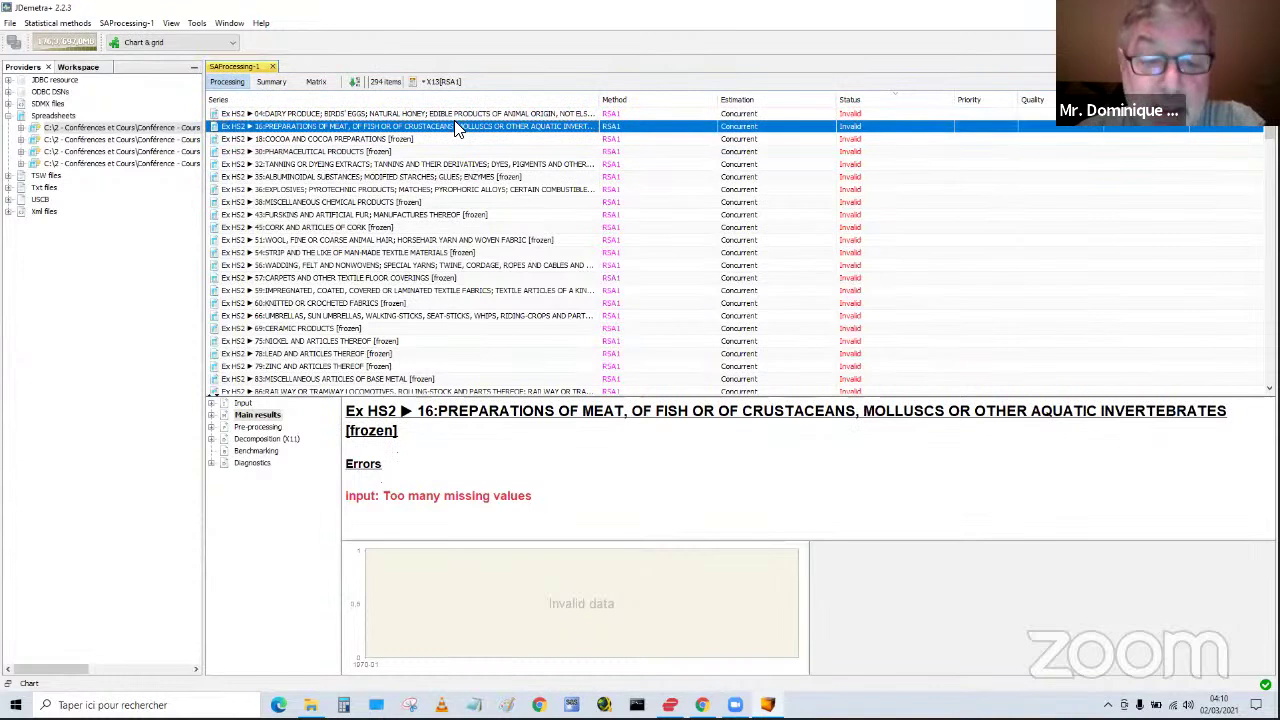
left_click(406, 142)
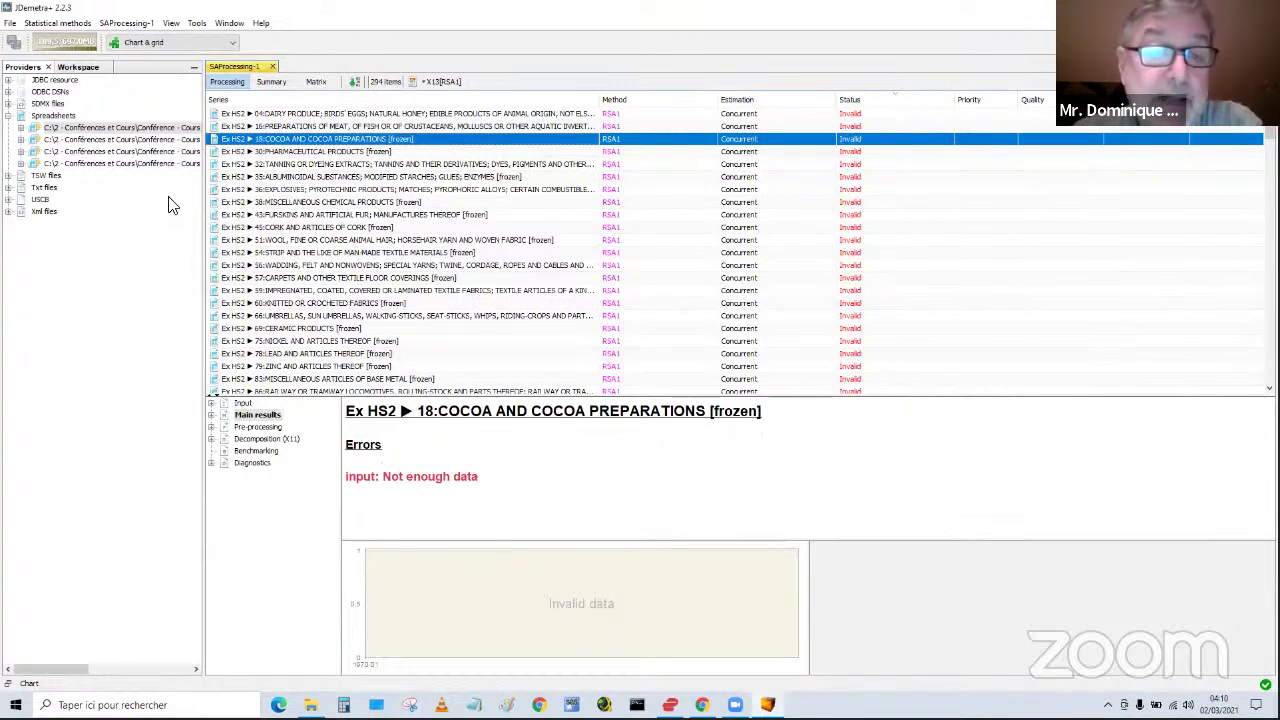
left_click(272, 151)
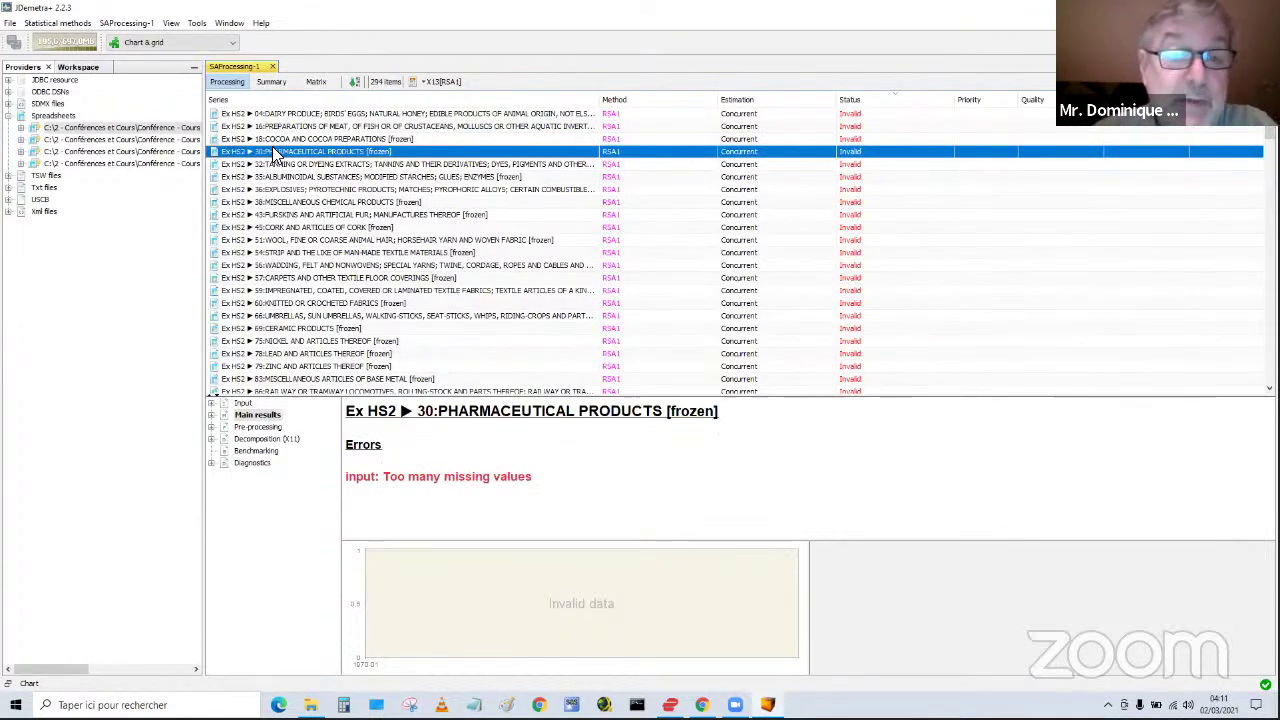
key("Down")
key("Down")
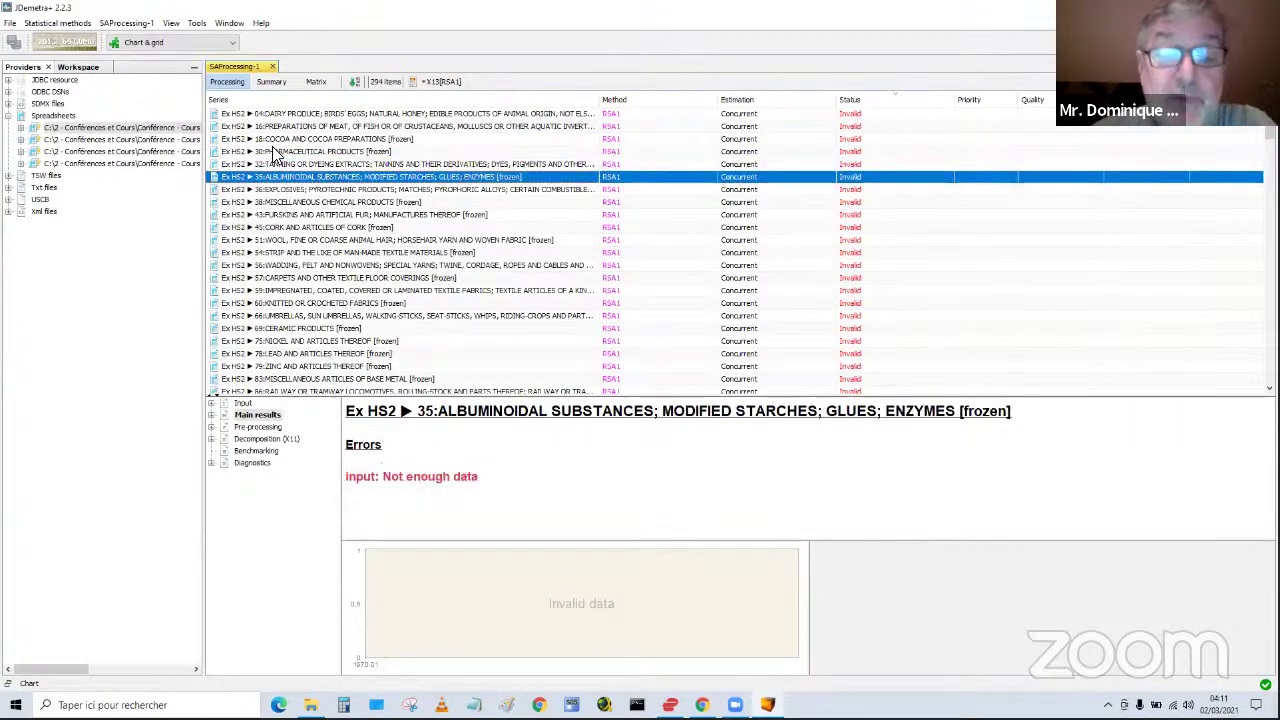
key("Down")
key("Down")
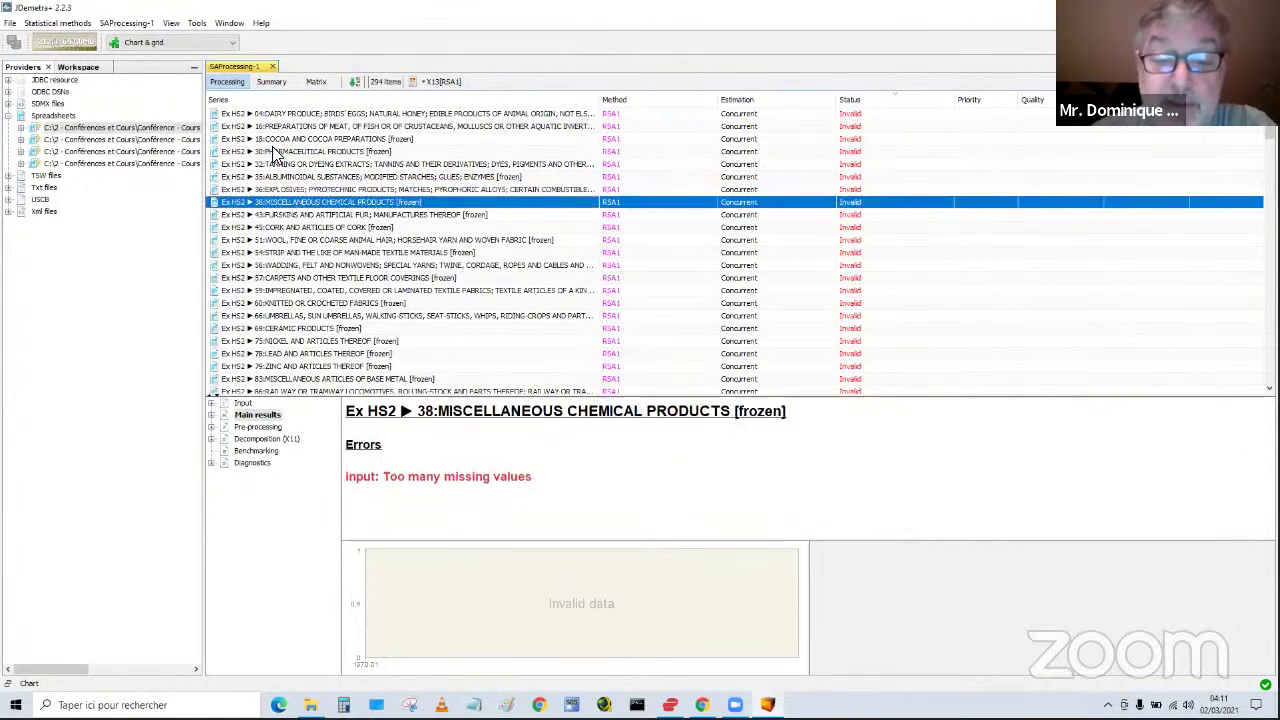
key("Down")
key("Down")
key("Down")
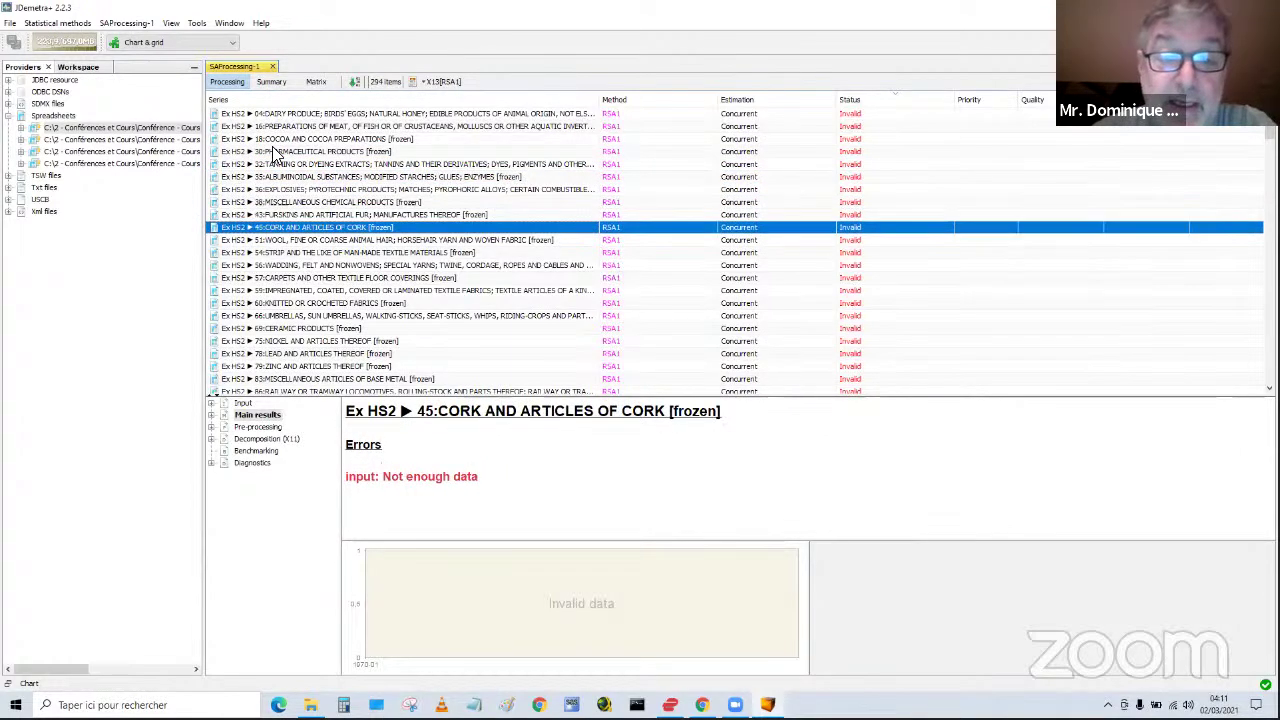
key("Down")
key("Down")
key("Down")
key("Down")
key("Down")
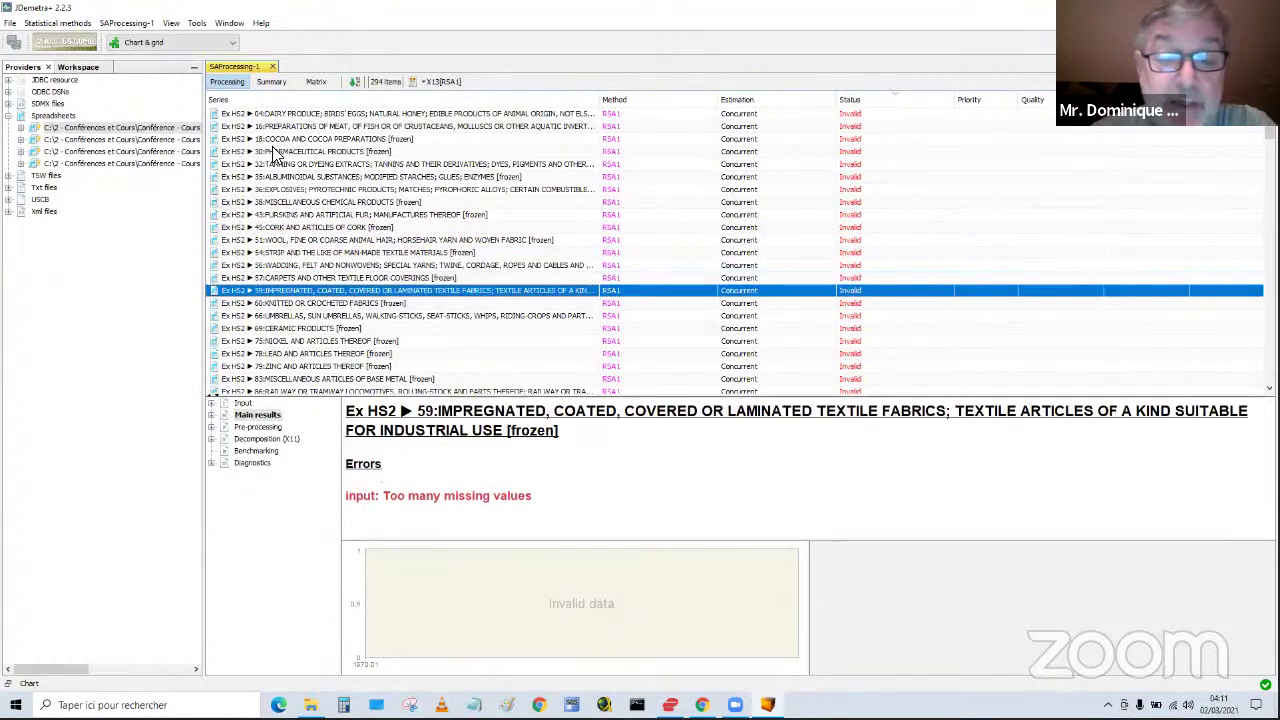
key("Down")
key("Down")
key("Down")
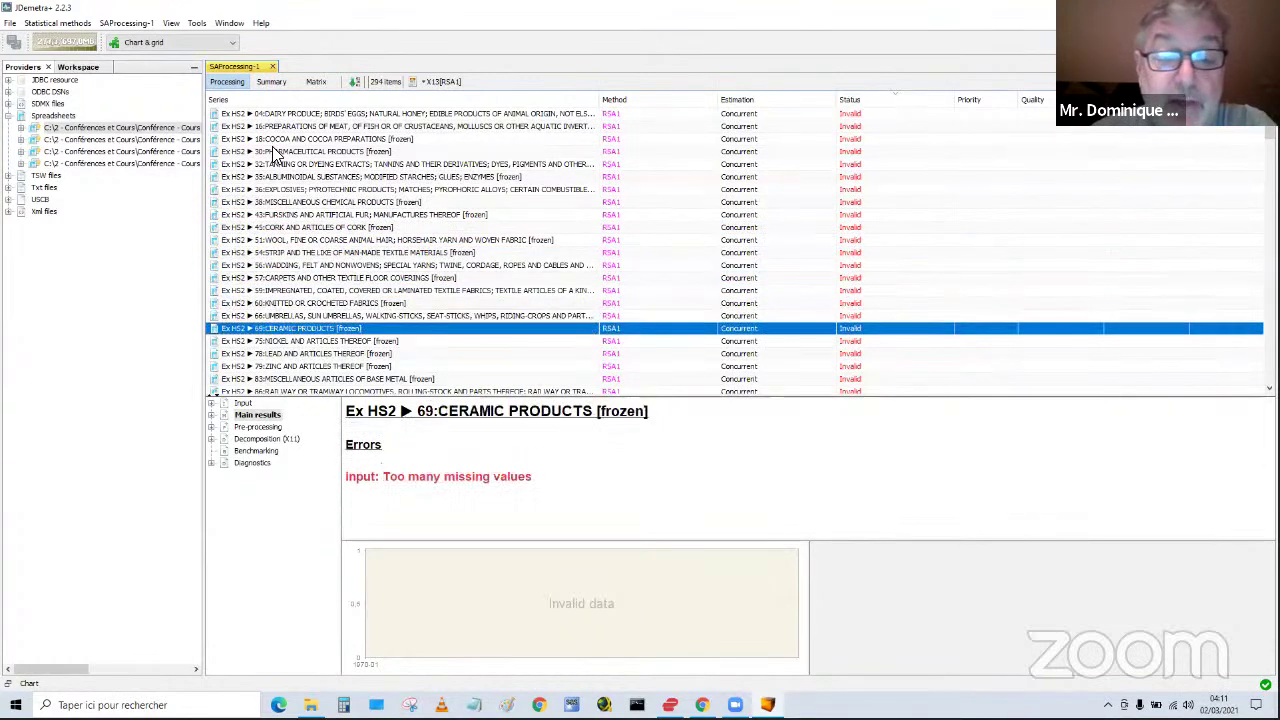
key("Down")
key("Down")
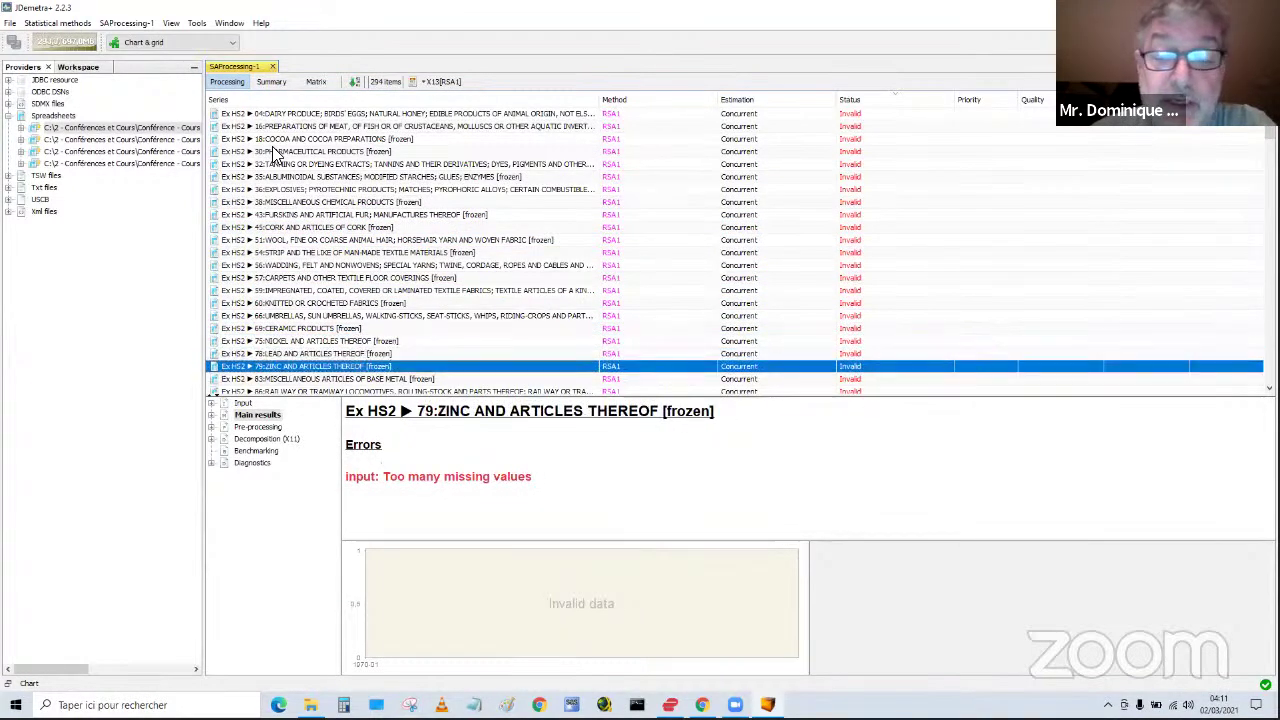
key("Down")
key("Down")
key("Down")
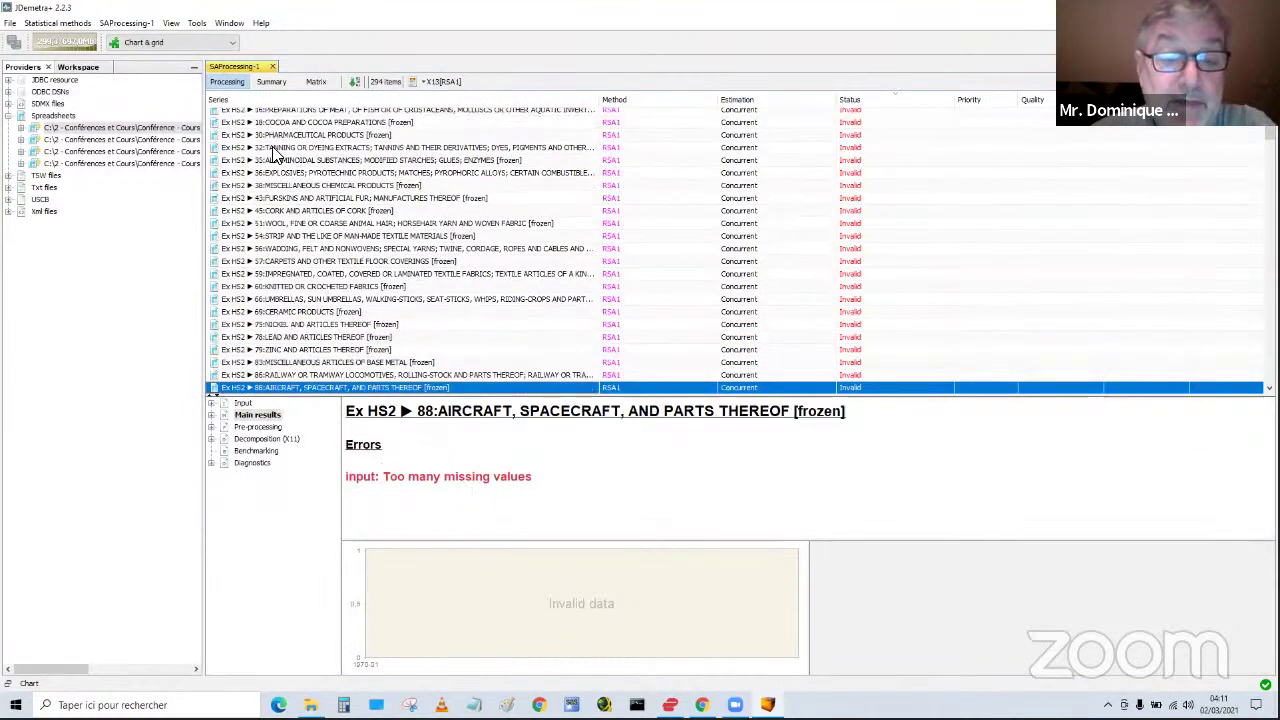
key("Down")
key("Down")
key("Down")
key("Down")
key("Down")
key("Down")
key("Down")
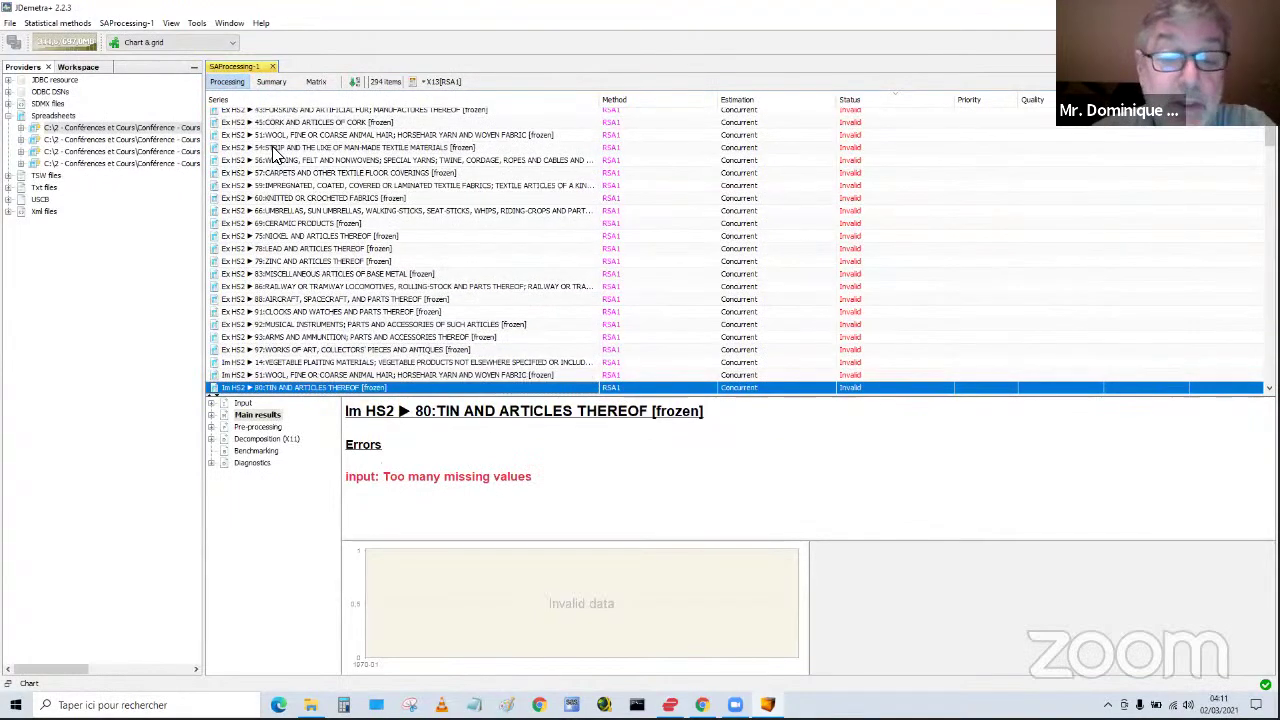
key("Down")
key("Down")
key("Up")
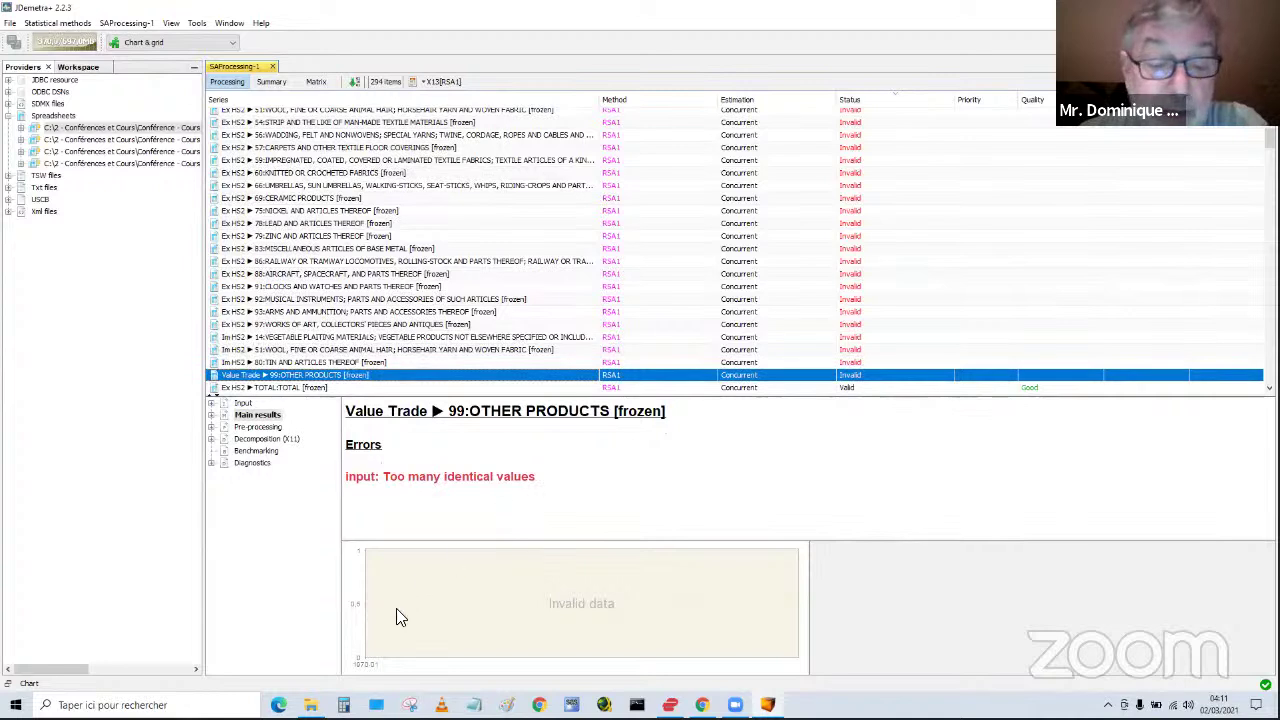
- Switch to the 2021-02-28 ASEAN Jakarta folder and open Lao Data HS2 02.xlsx in Excel
mouse_move(311, 705)
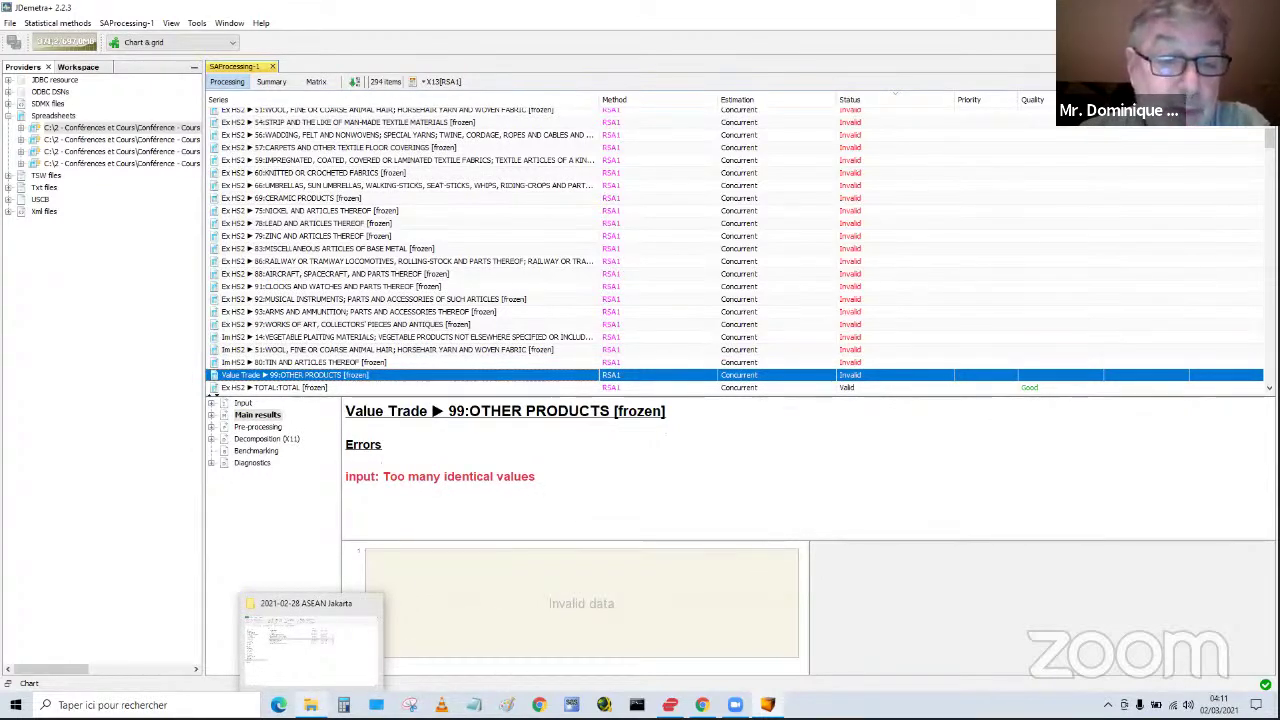
left_click(290, 663)
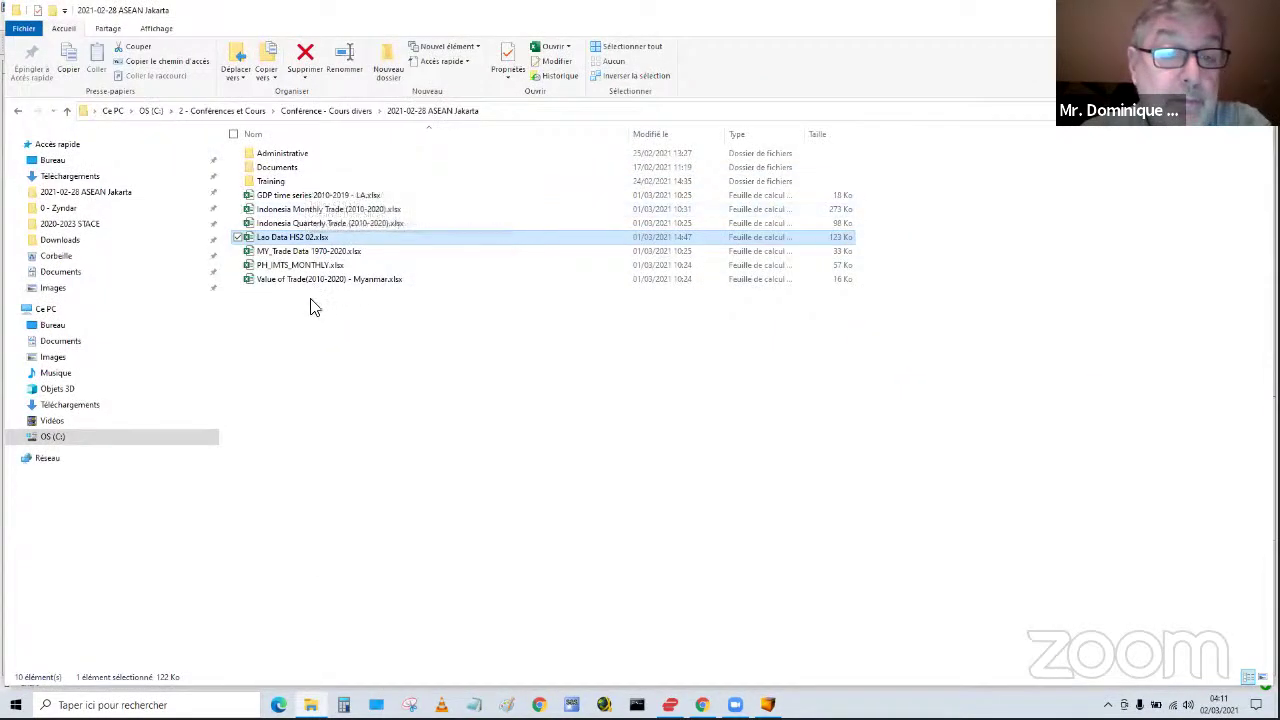
double_click(308, 240)
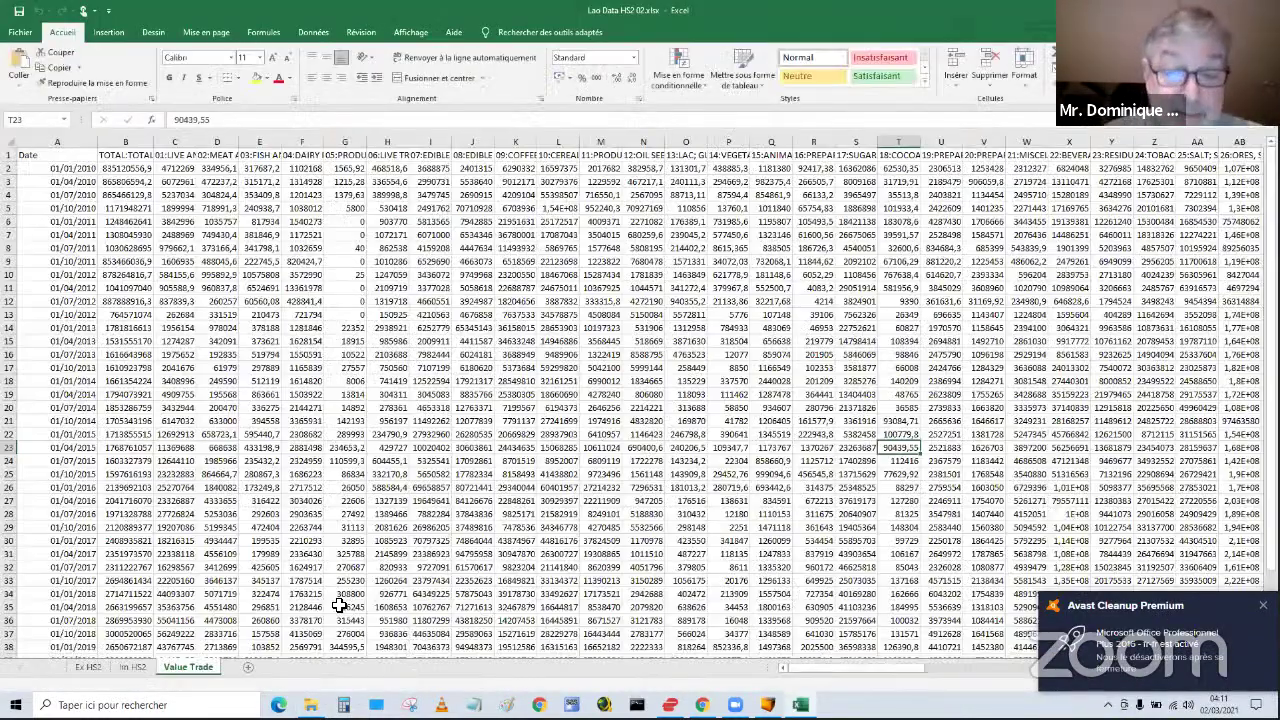
- Examine the values of the 99:OTHER PRODUCTS column and its neighbouring product columns on the Value Trade sheet
left_click(815, 673)
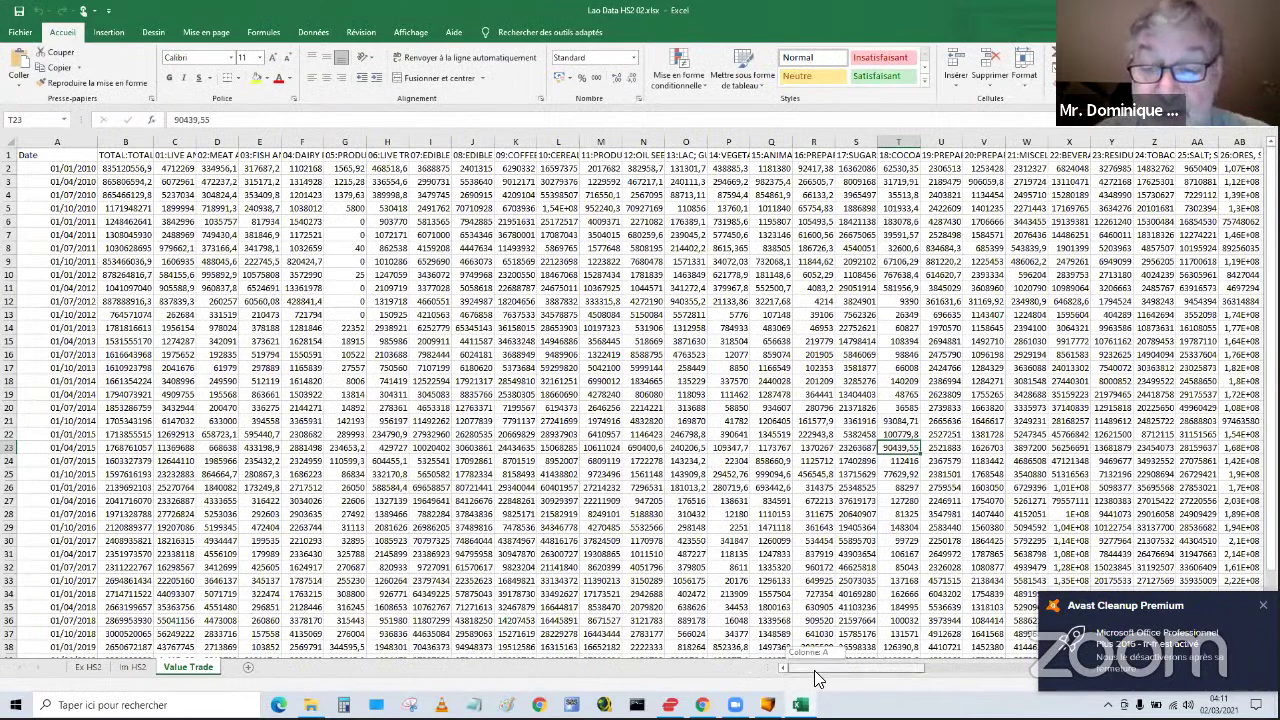
left_click_drag(1088, 670, 1238, 668)
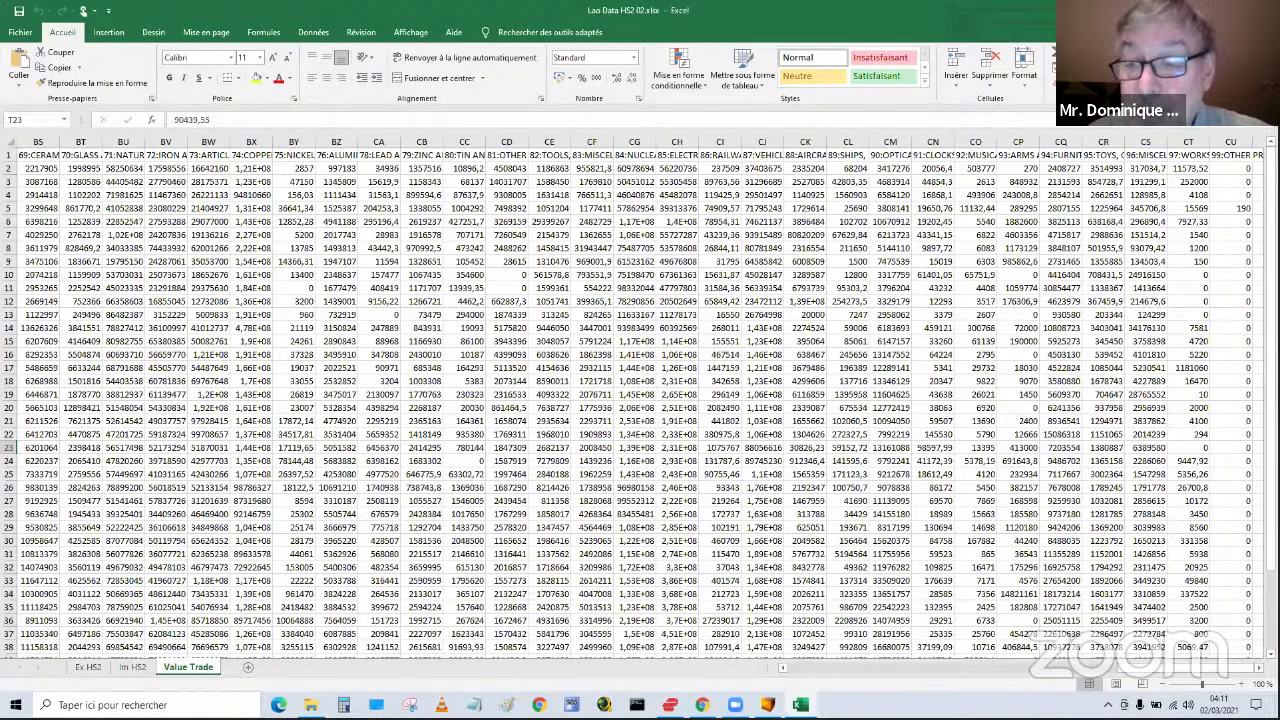
scroll(1133, 429, "right", 4)
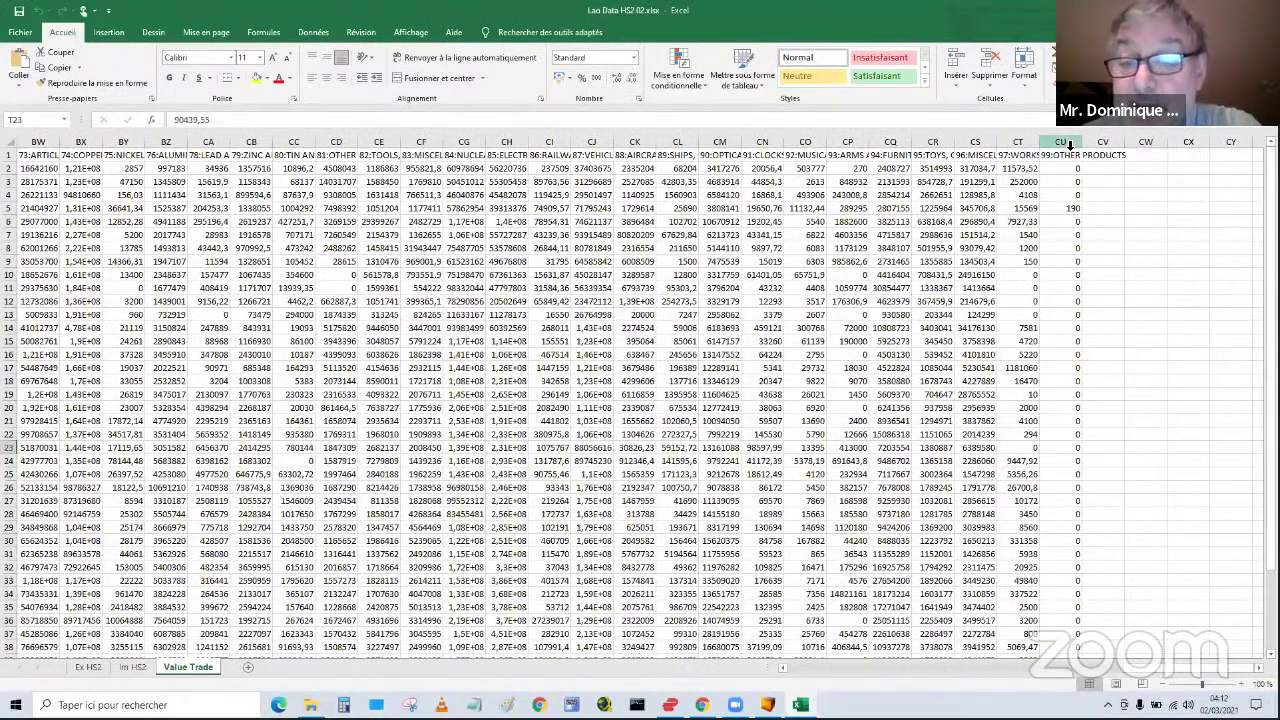
left_click_drag(1271, 290, 1271, 165)
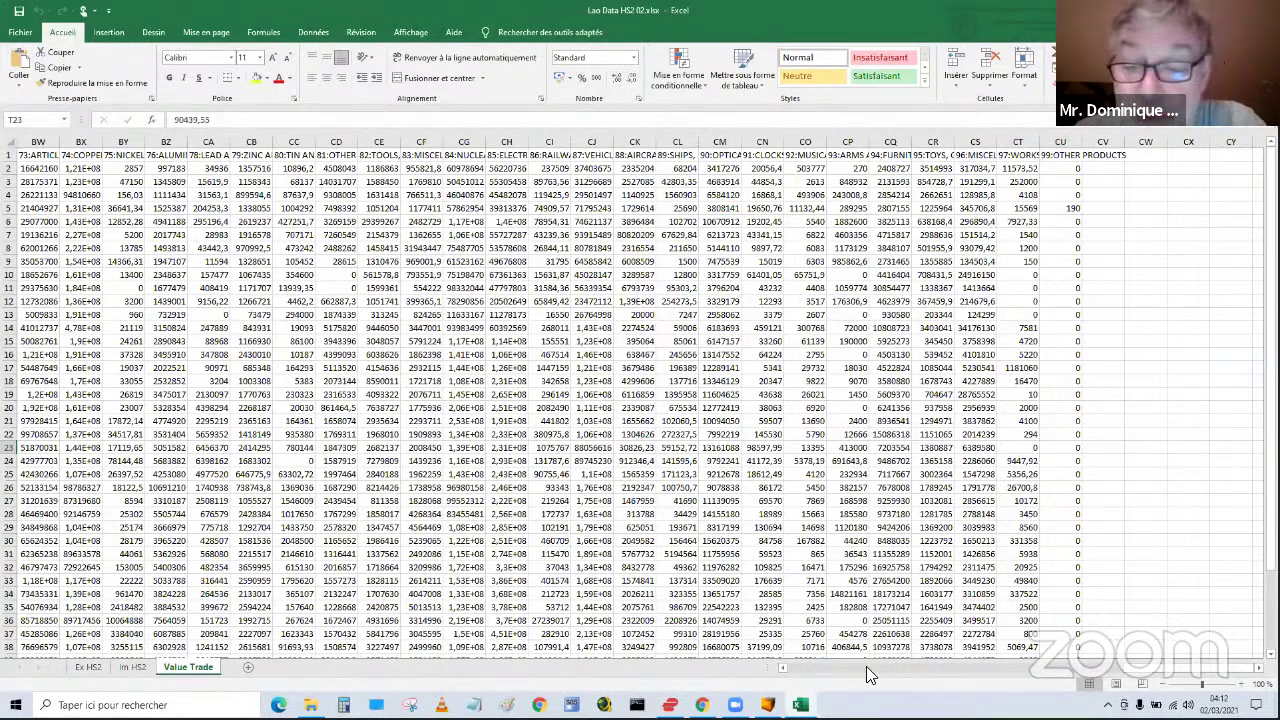
scroll(783, 676, "left", 1)
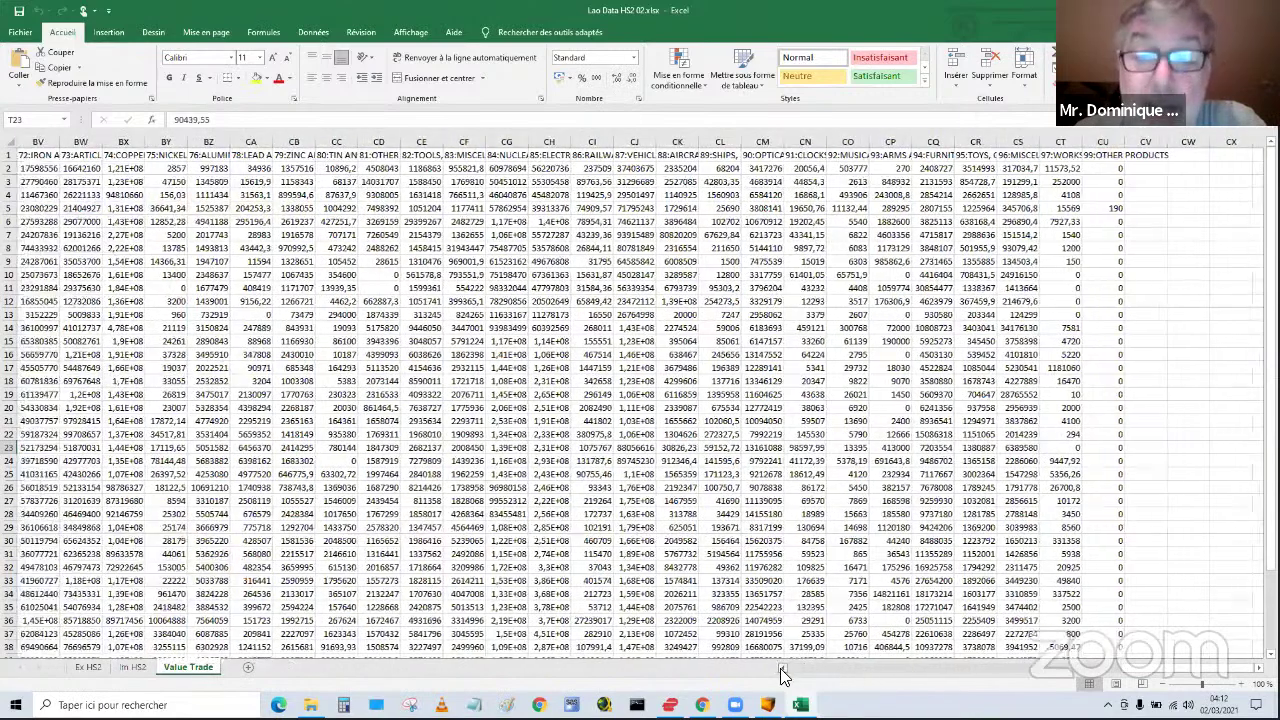
scroll(783, 676, "left", 2)
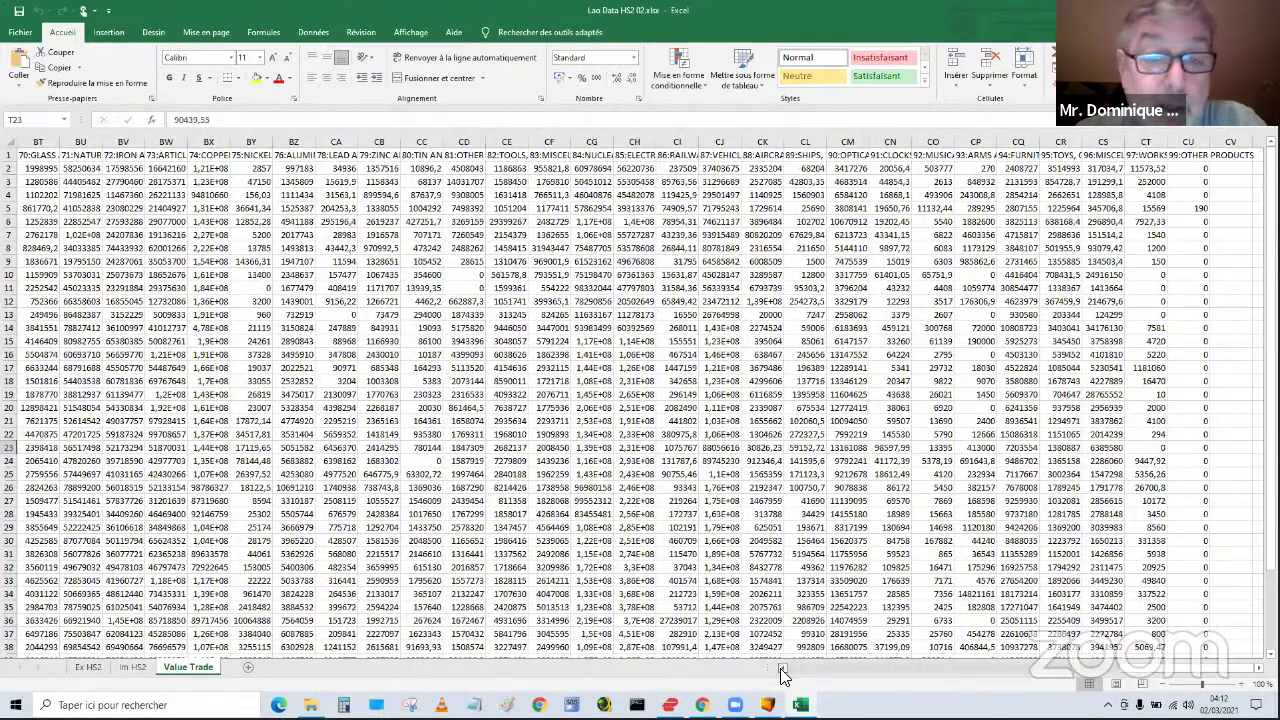
- Return to the first columns of the Value Trade sheet and examine the Ex HS2 sheet's product columns from 2010 to 2020 for empty cells
scroll(783, 676, "left", 4)
scroll(783, 676, "left", 8)
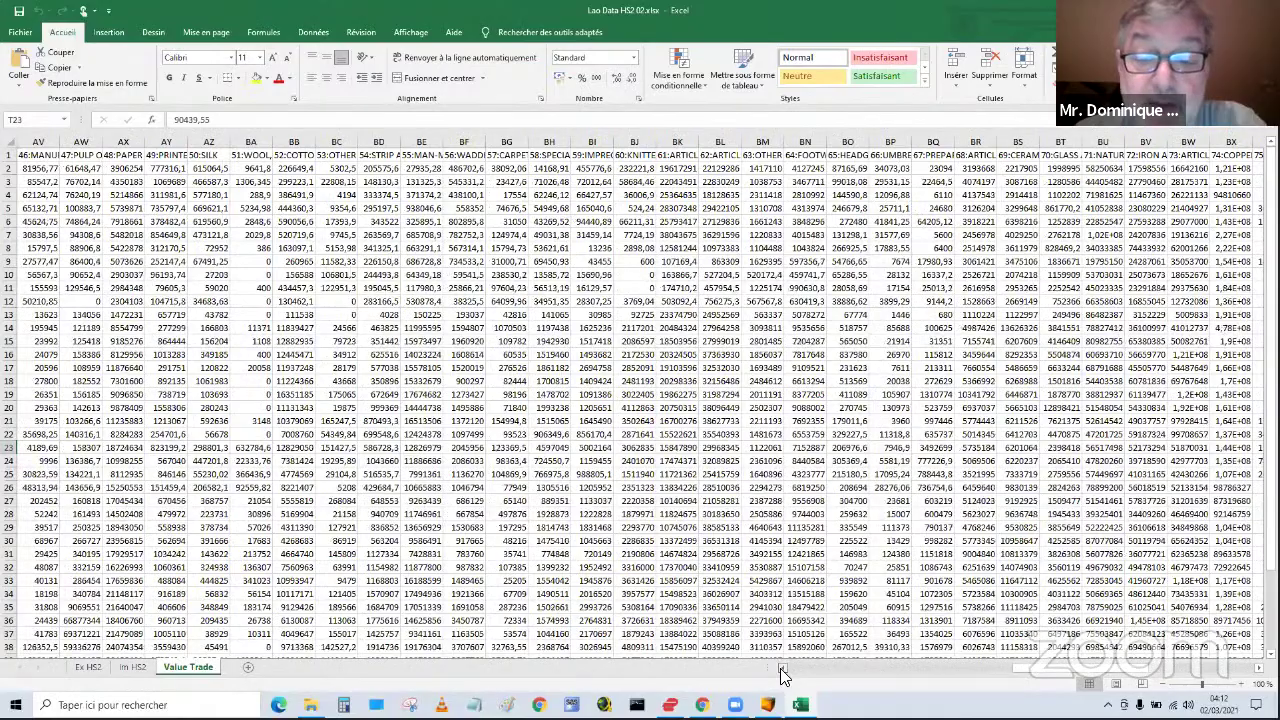
scroll(783, 676, "left", 10)
scroll(740, 668, "left", 9)
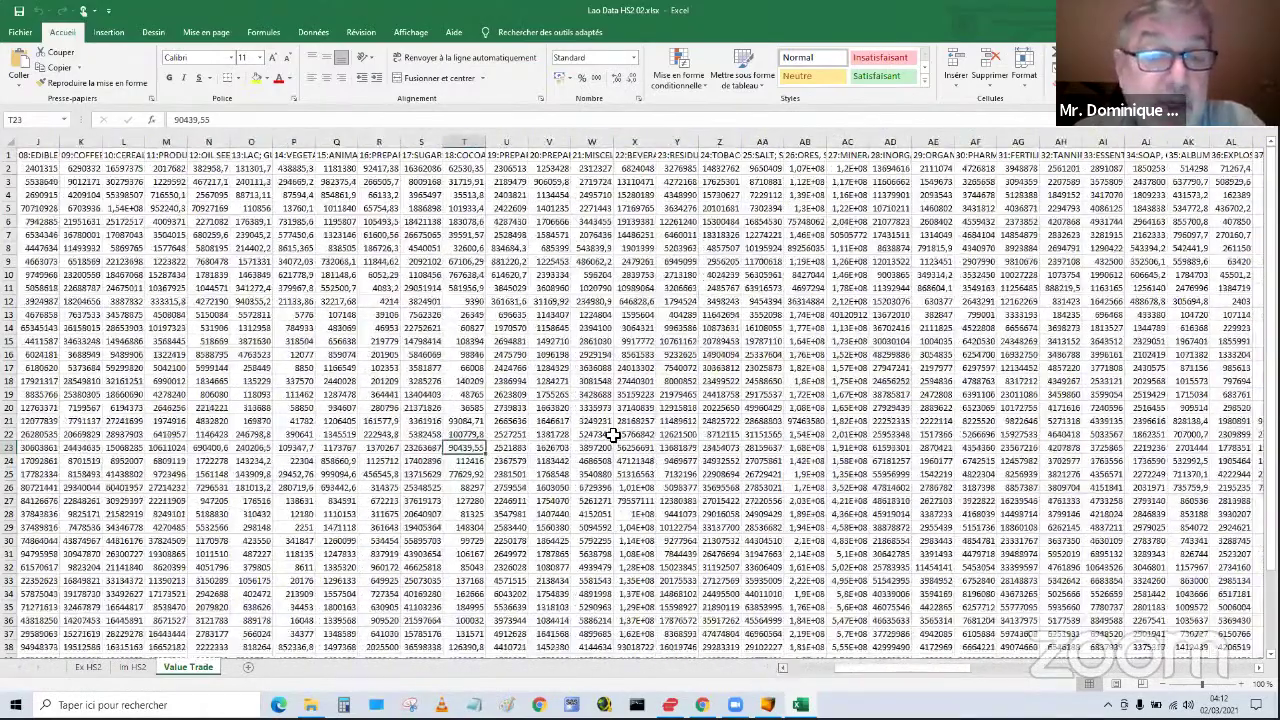
scroll(337, 400, "left", 5)
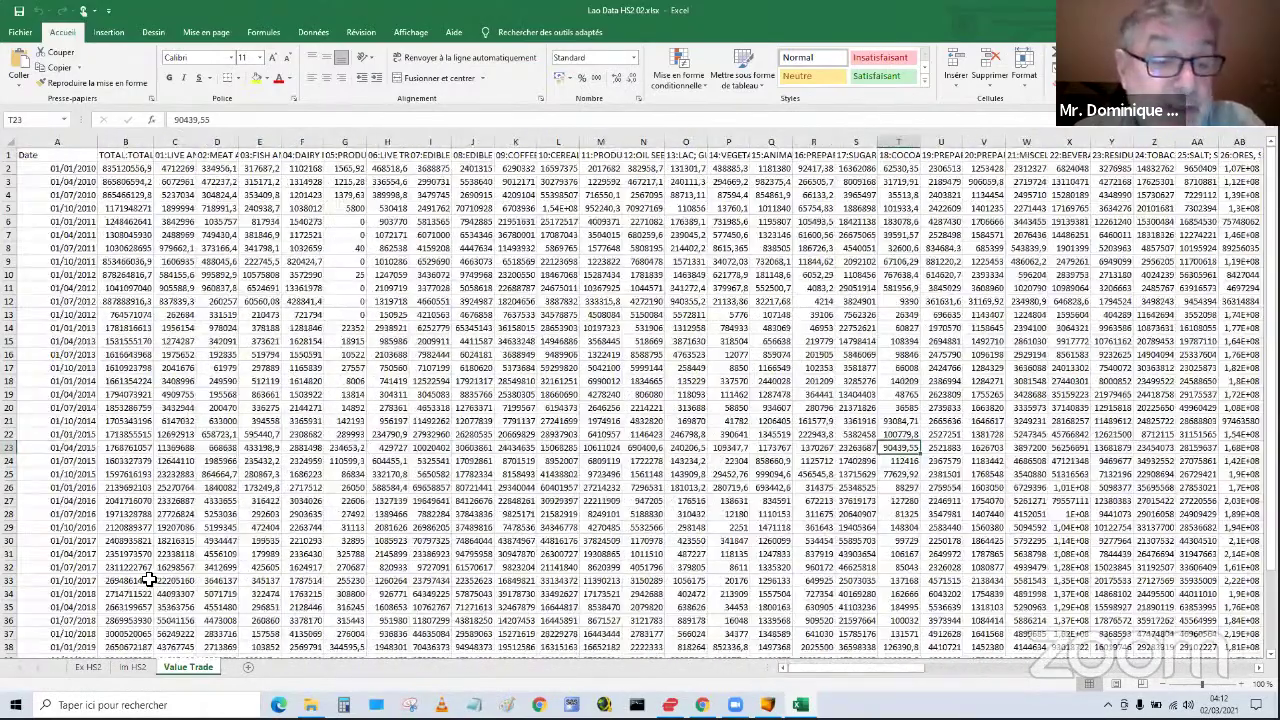
left_click(101, 671)
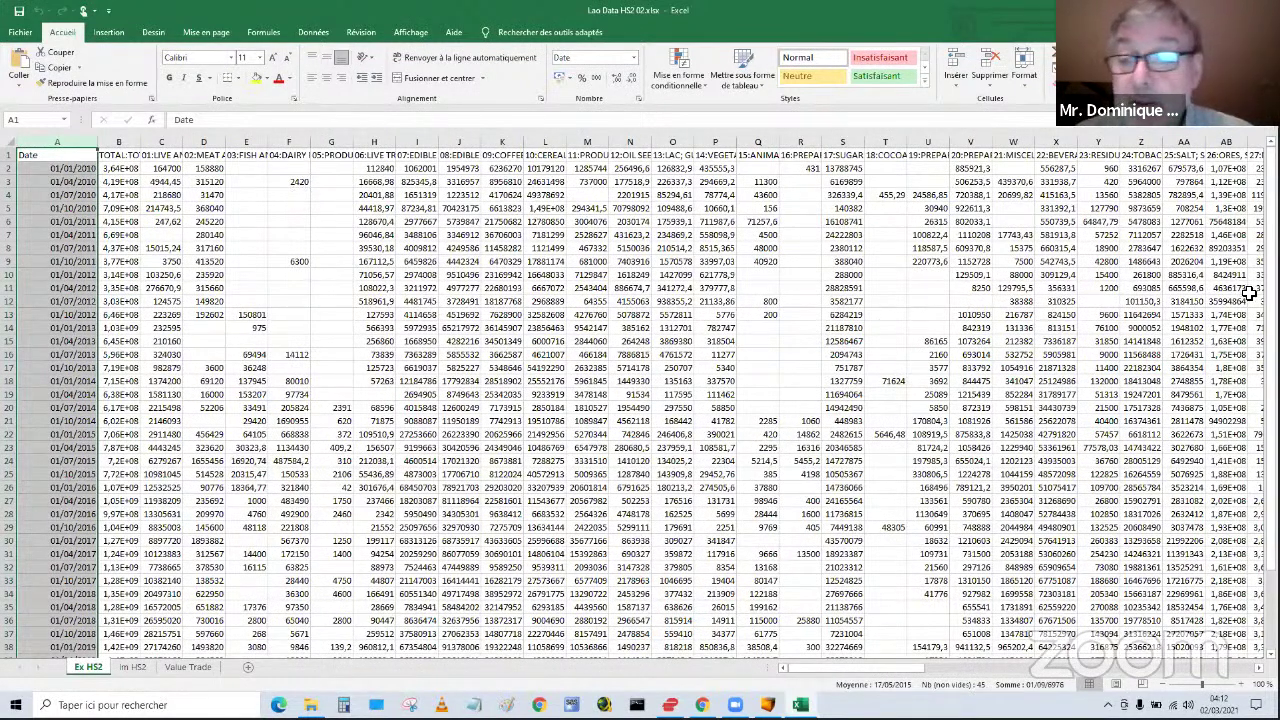
left_click_drag(1271, 296, 1271, 306)
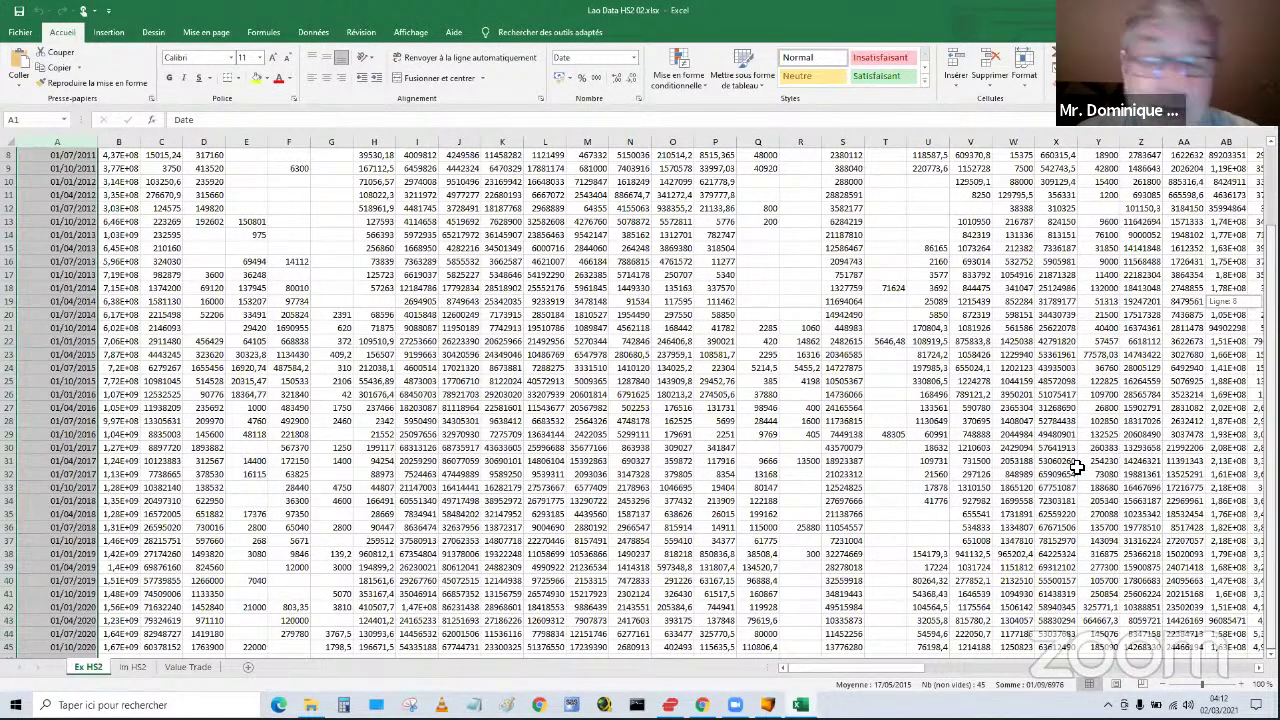
scroll(1077, 466, "up", 3)
left_click_drag(1271, 458, 1271, 461)
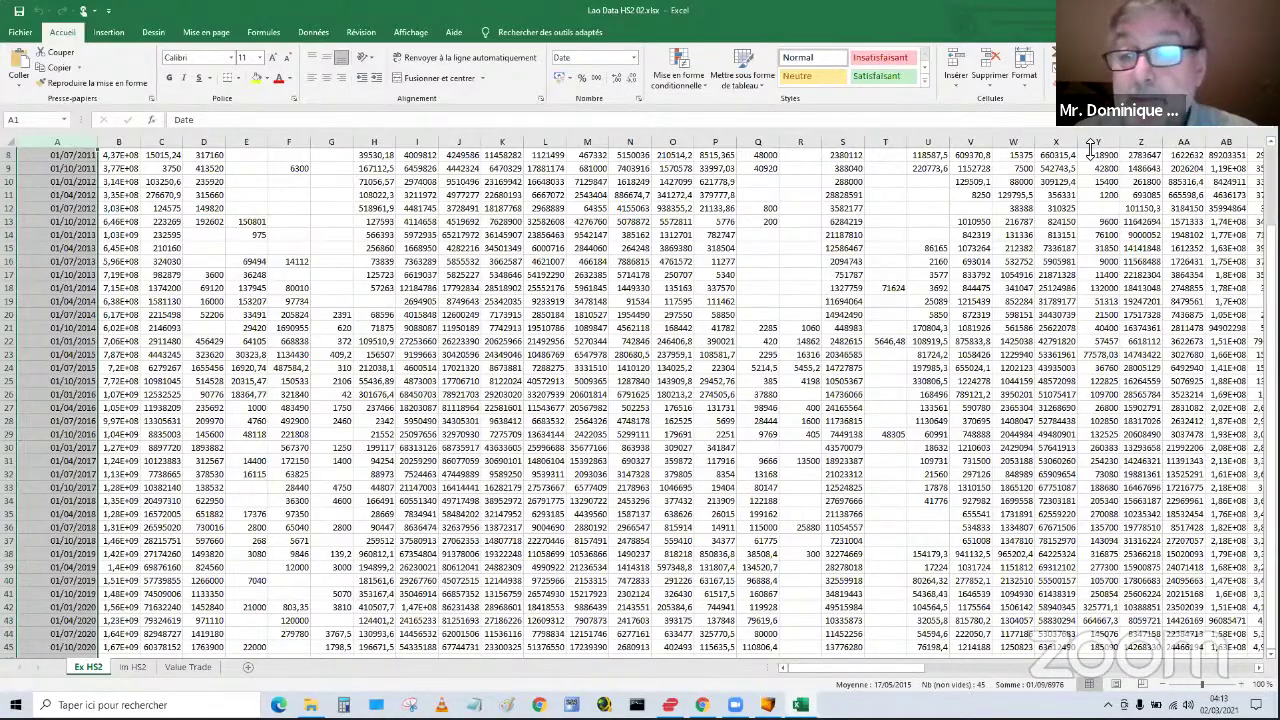
scroll(1090, 148, "up", 3)
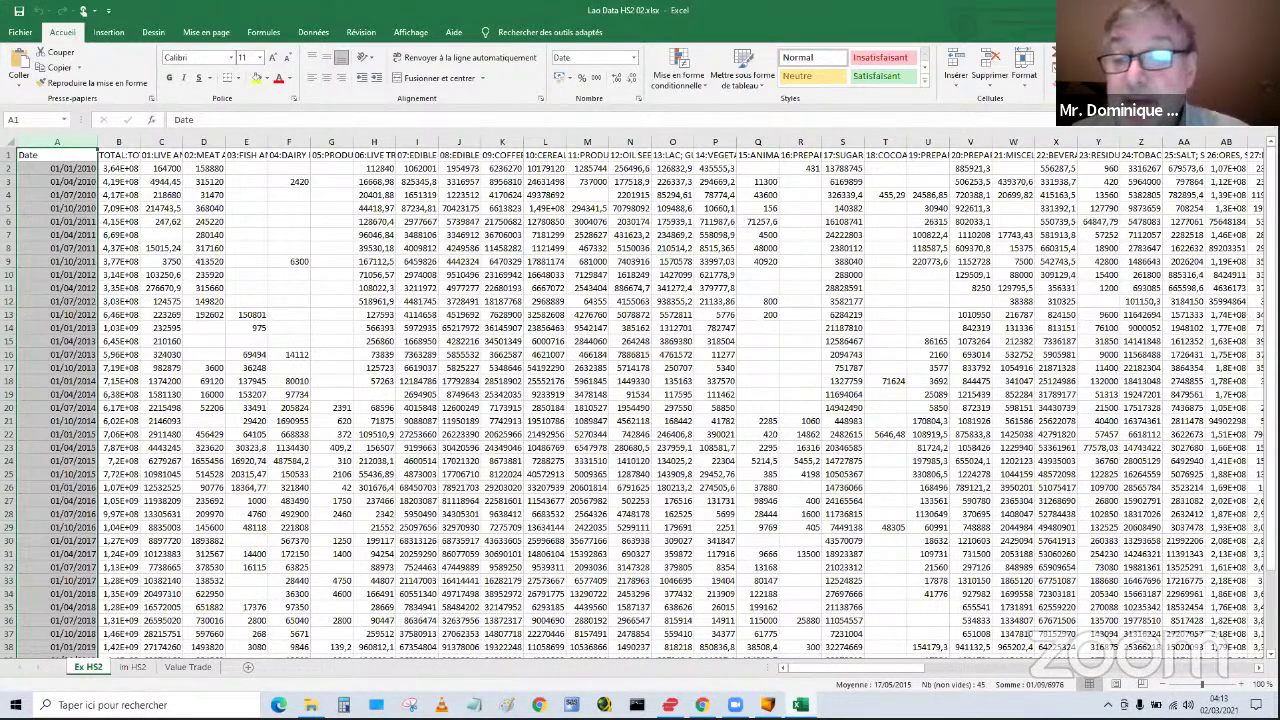
scroll(1240, 337, "down", 3)
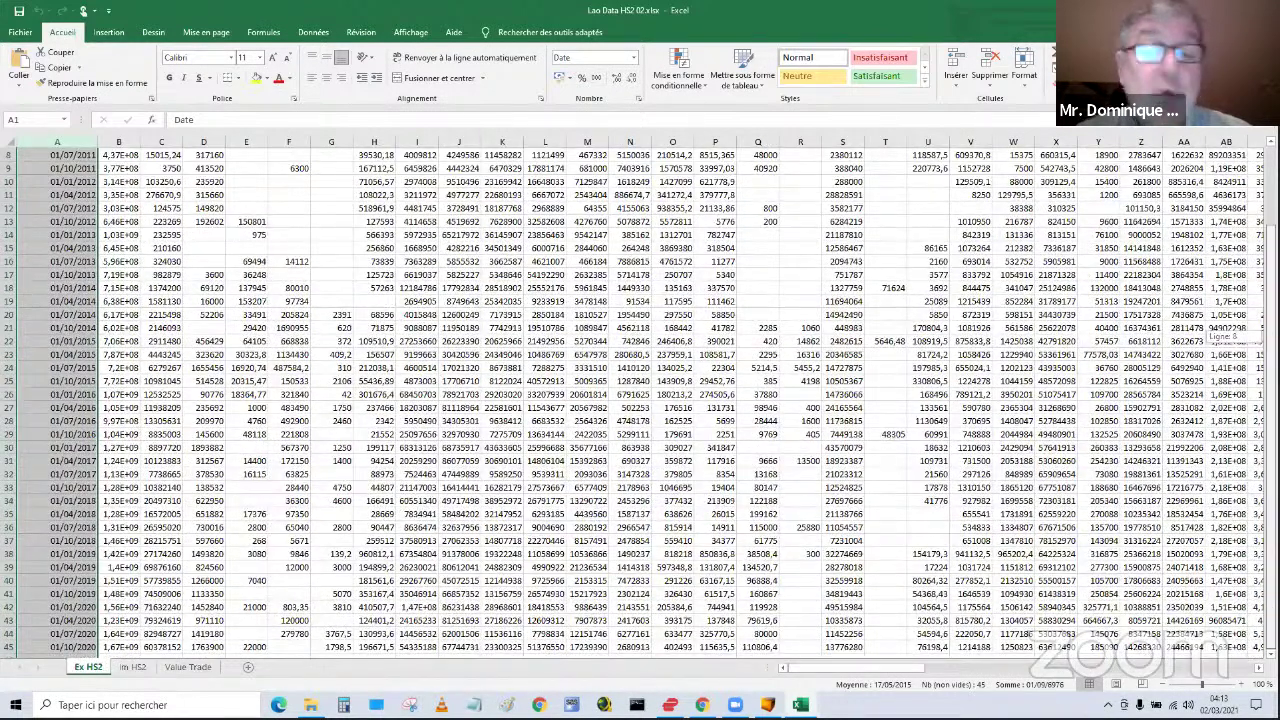
left_click_drag(1271, 336, 1271, 336)
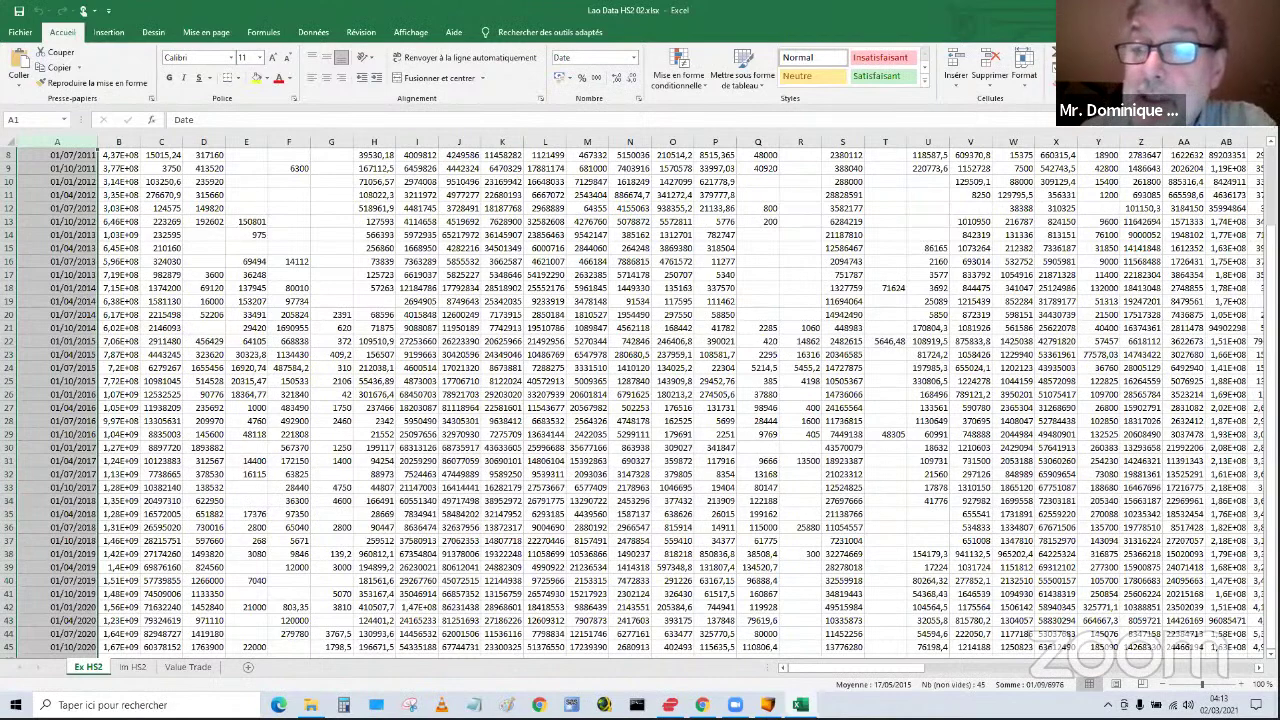
- Close Lao Data HS2 02.xlsx, switch back to JDemetra+ and sort the processed series by name, showing the list from its beginning
key("alt+F4")
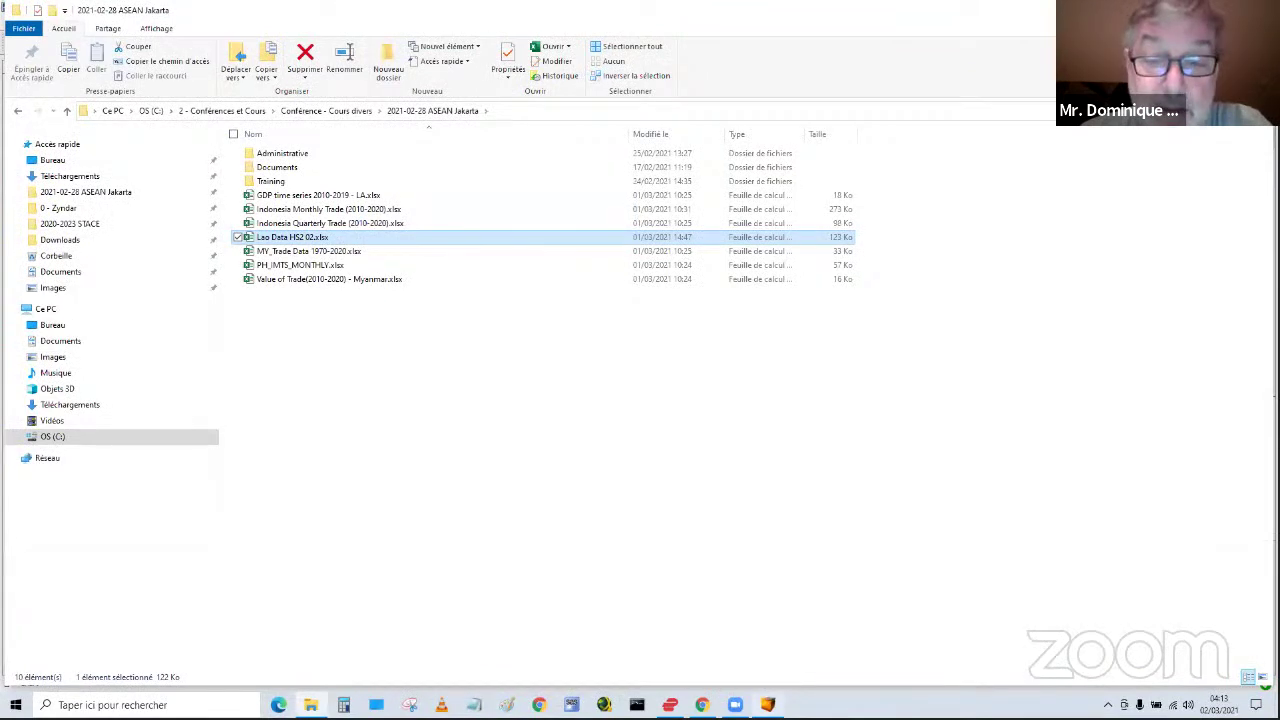
left_click(767, 704)
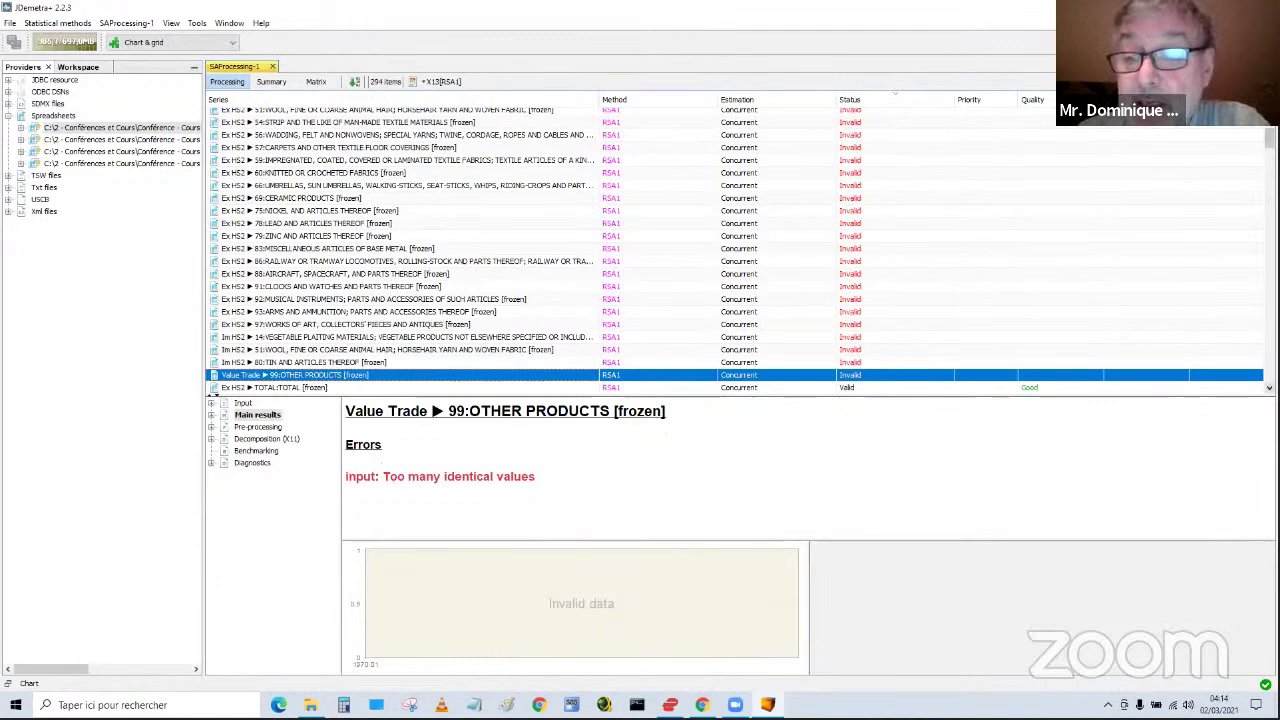
scroll(1269, 387, "down", 3)
scroll(734, 250, "down", 3)
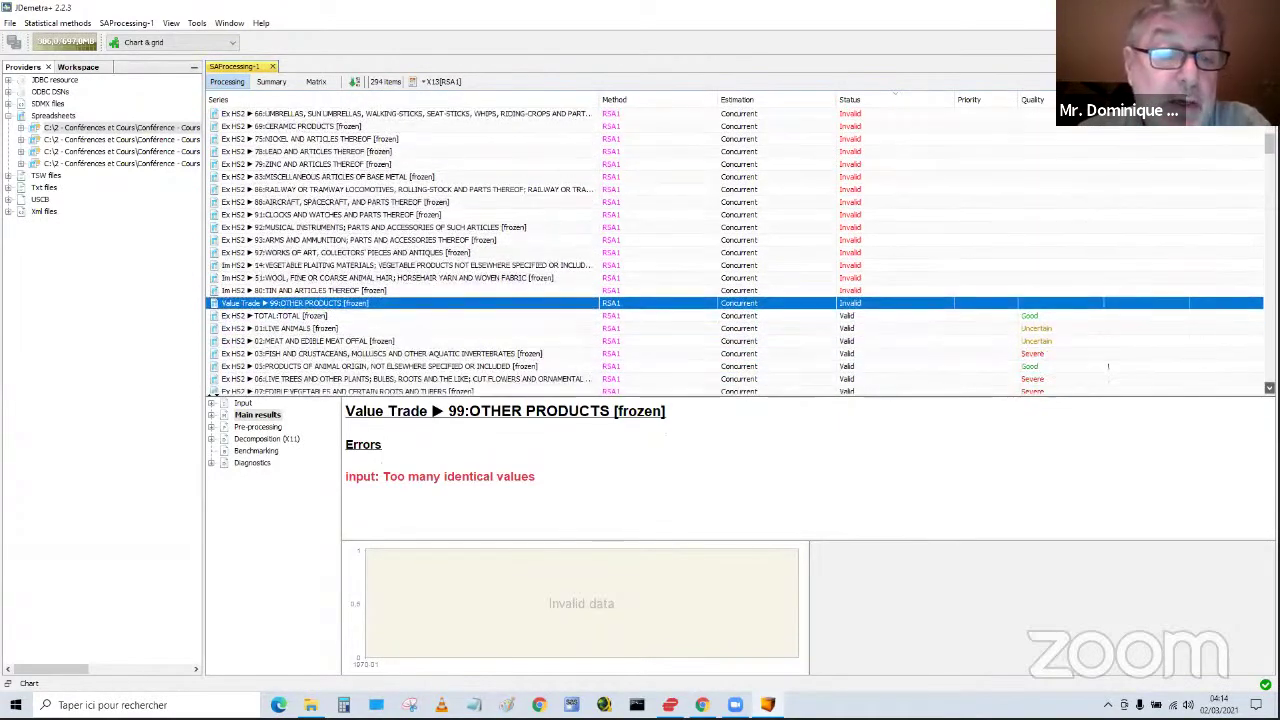
scroll(734, 250, "down", 3)
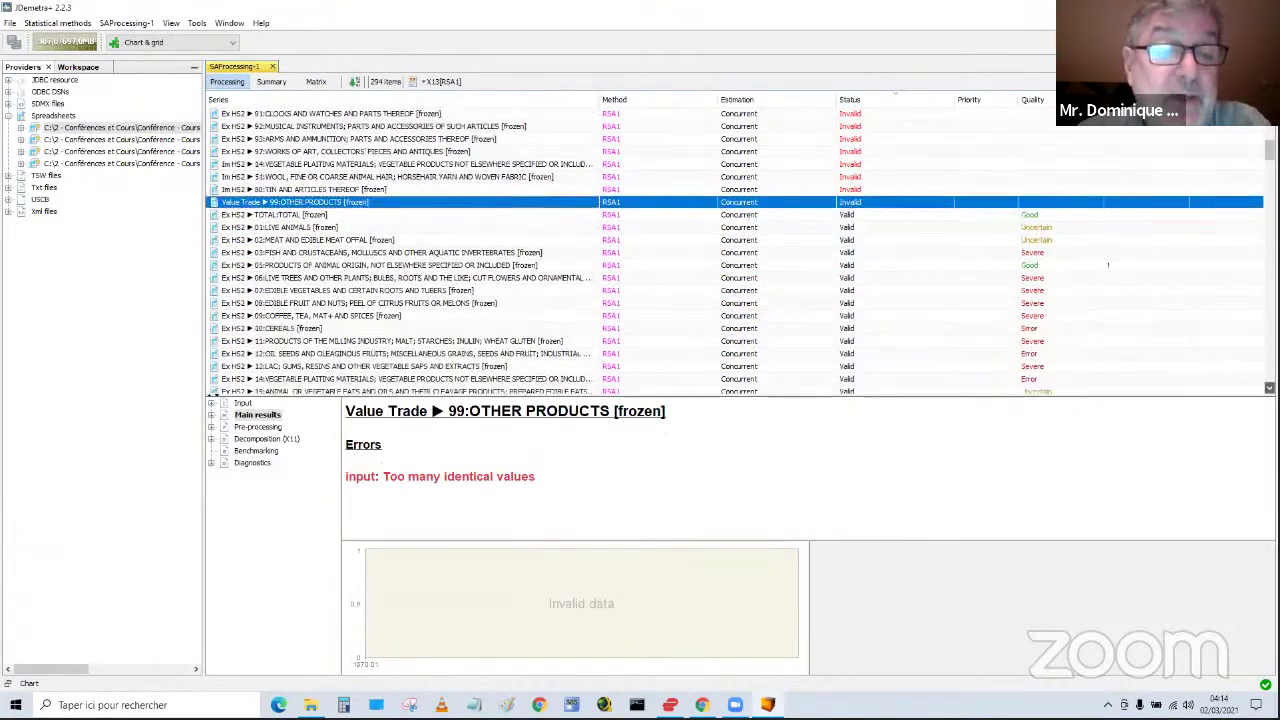
scroll(740, 250, "down", 2)
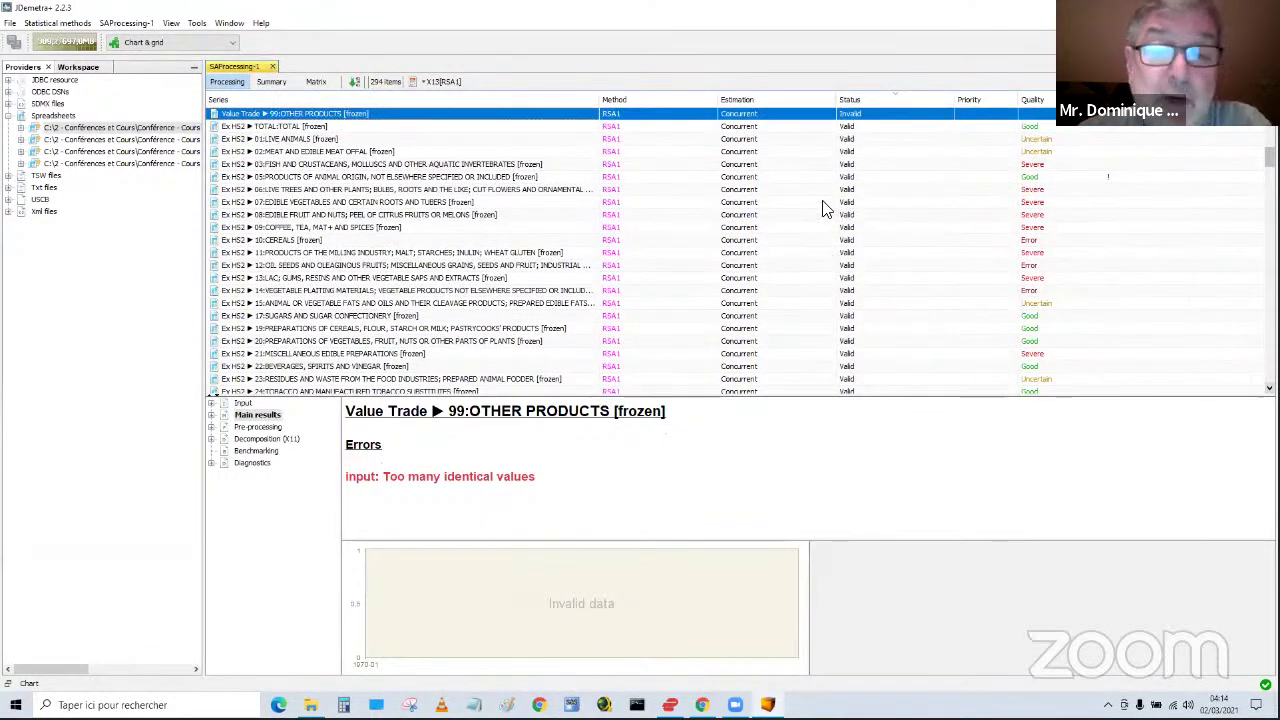
left_click(408, 98)
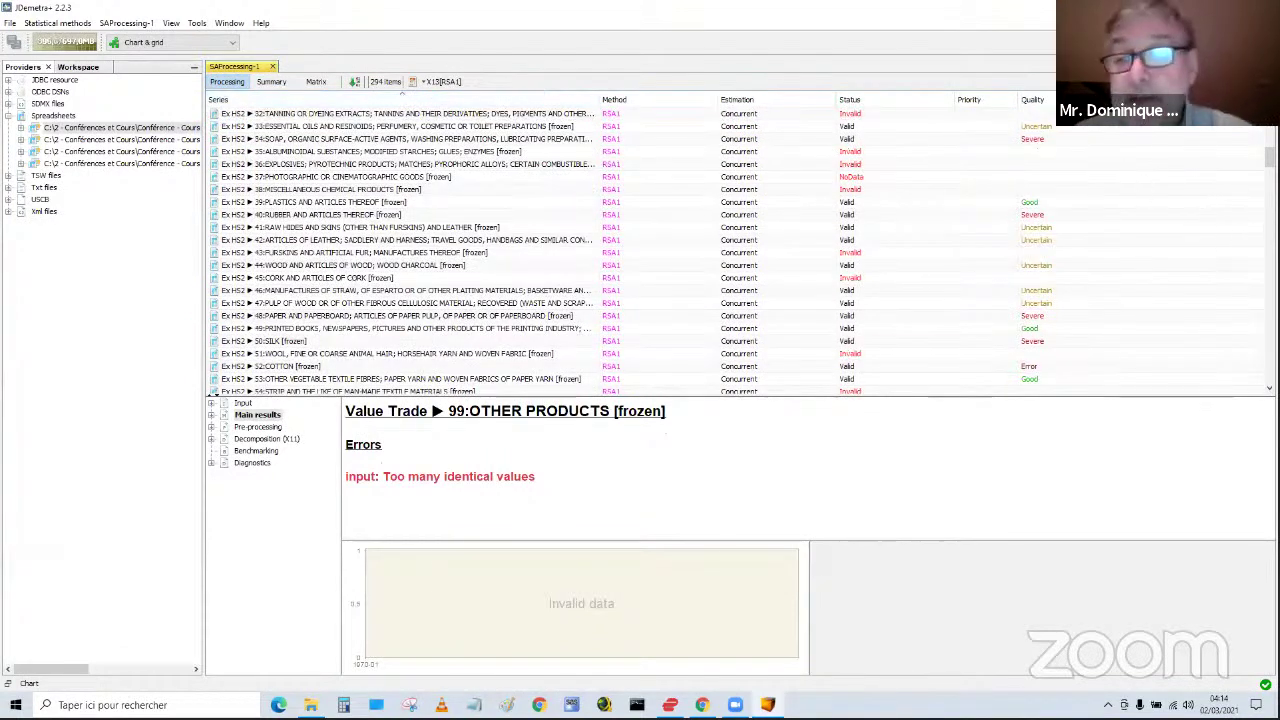
scroll(820, 260, "up", 10)
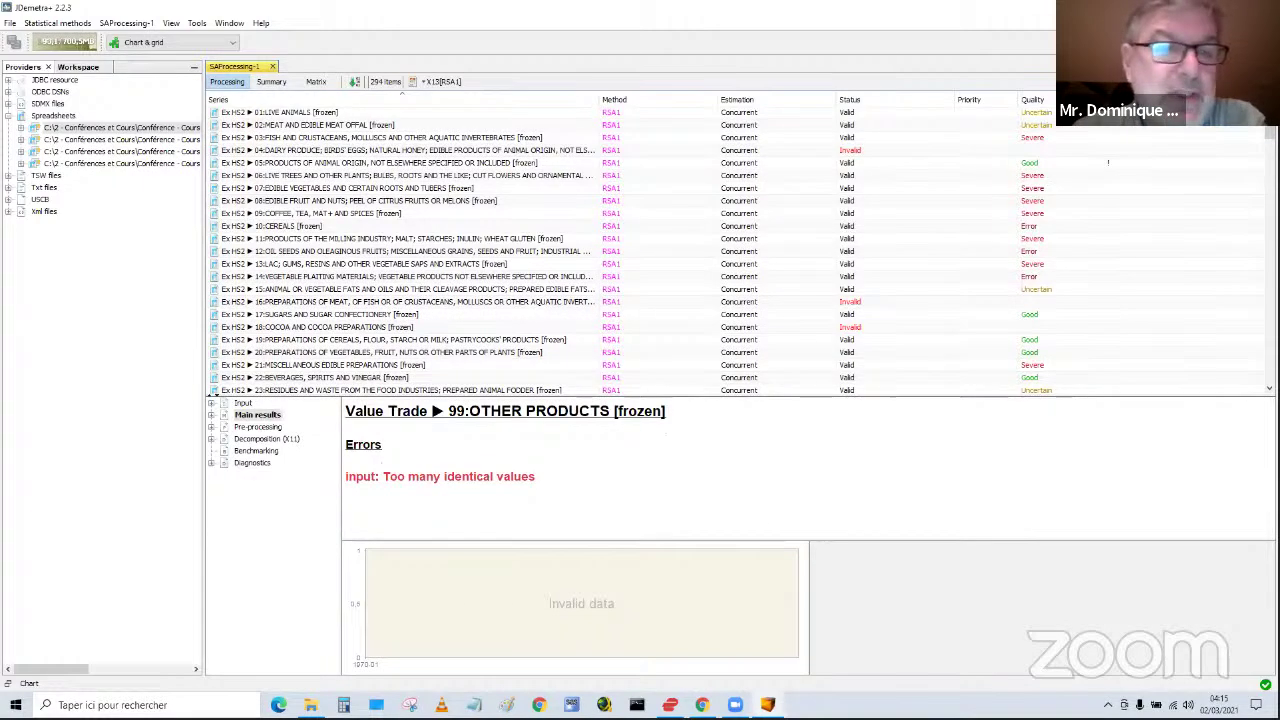
- Close JDemetra+ without saving the workspace changes and start JD+ 2.2.3 again from the desktop
key("alt+F4")
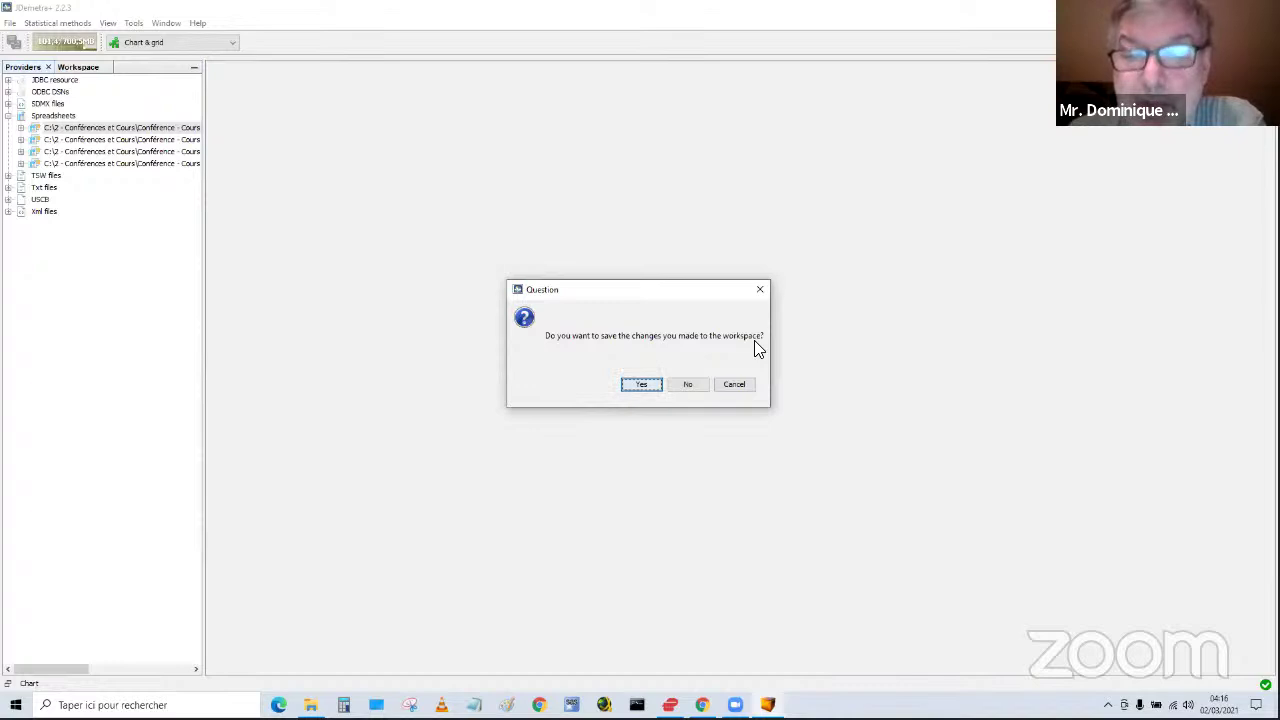
left_click(686, 390)
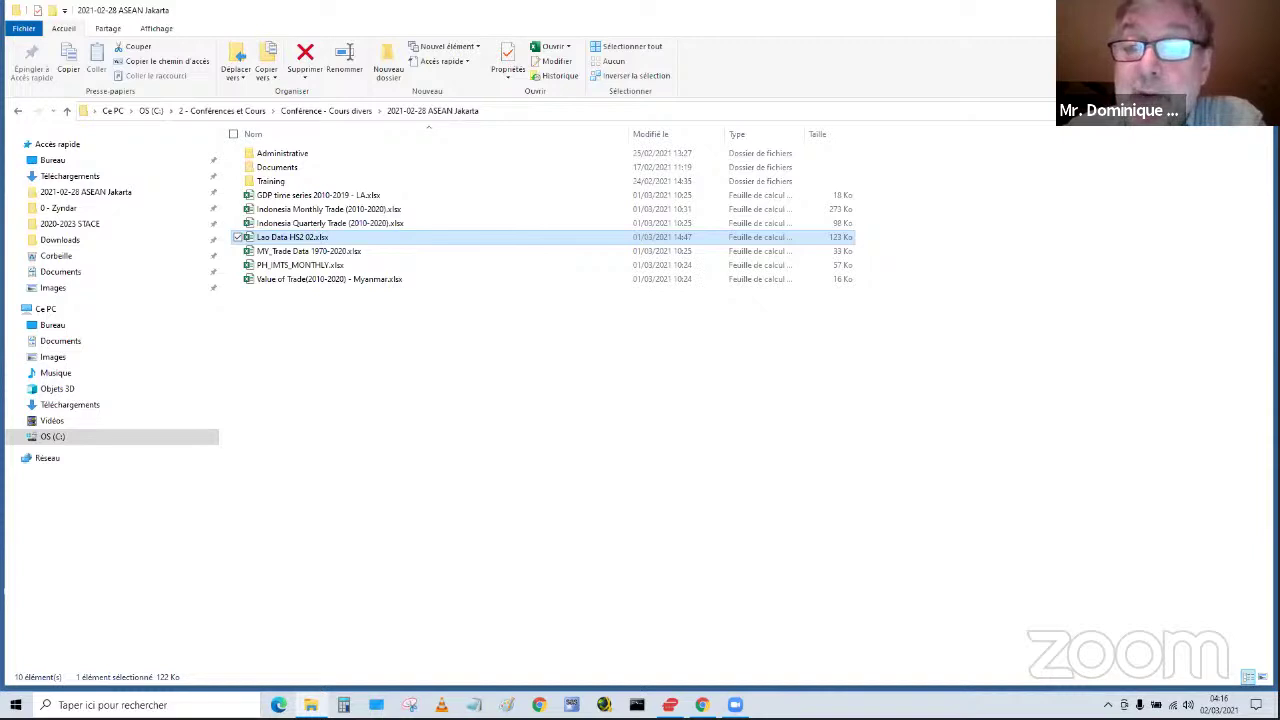
left_click(1165, 8)
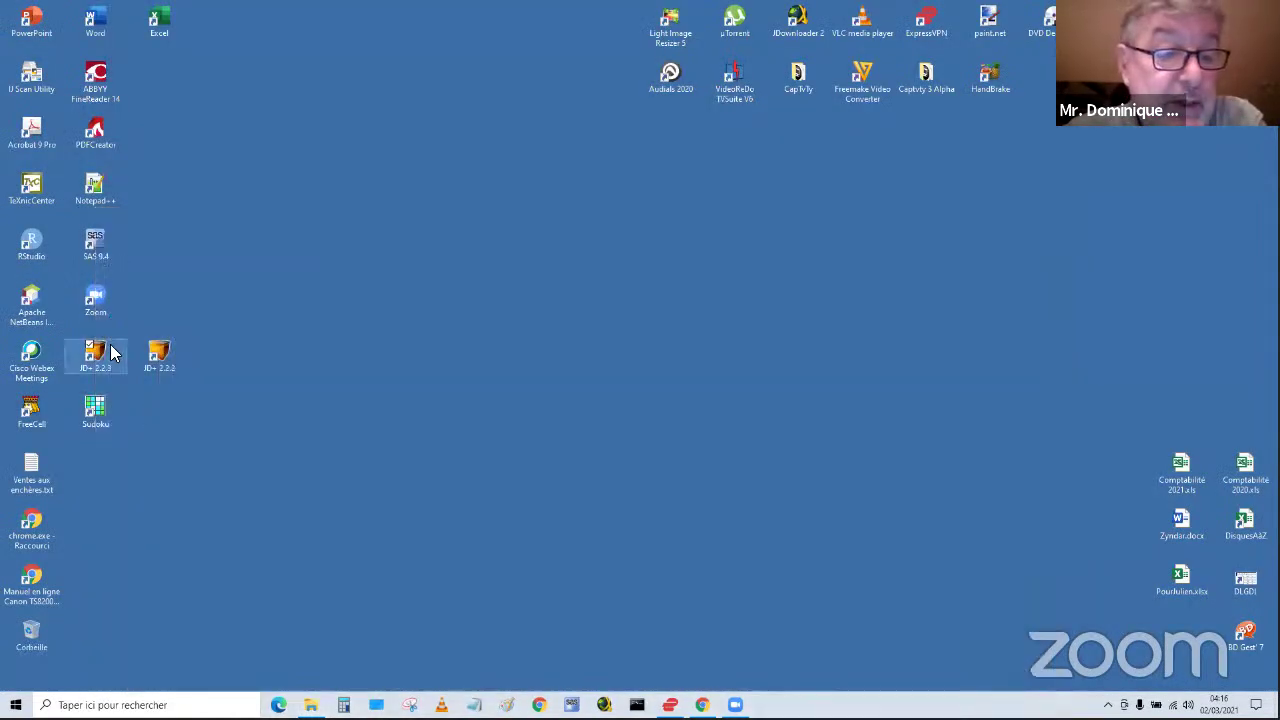
double_click(104, 358)
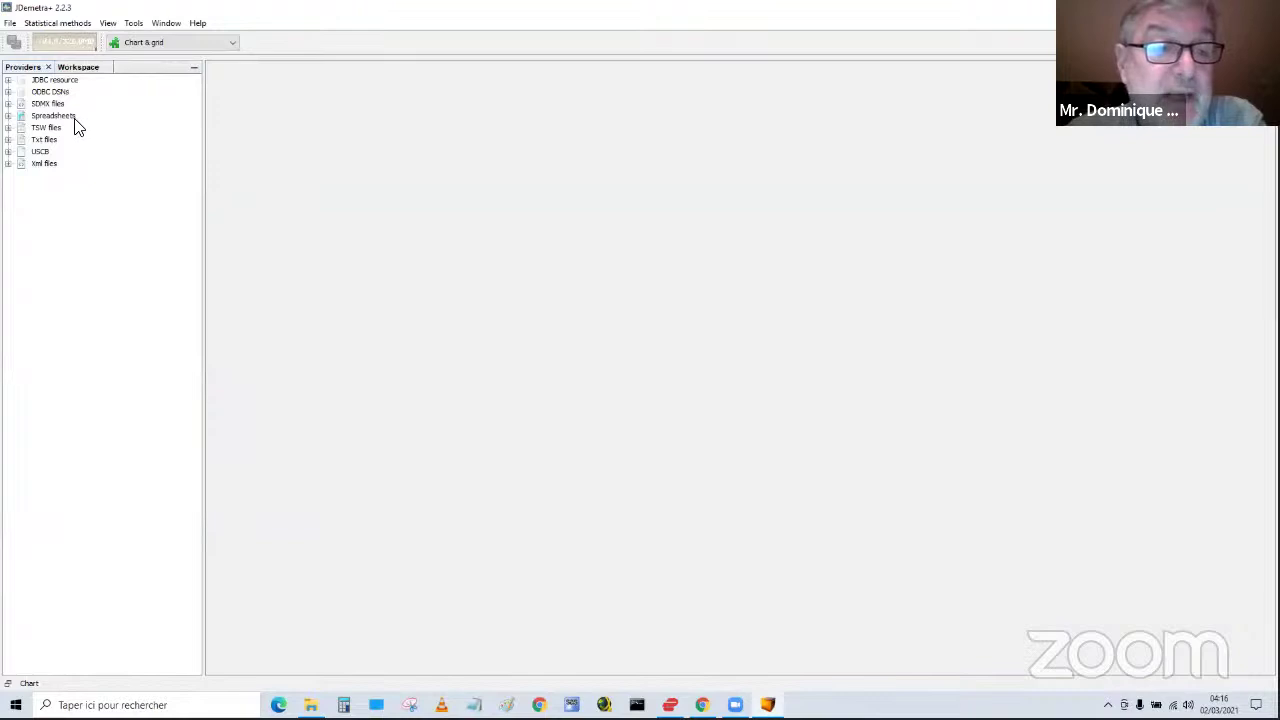
- List the spreadsheet data sources and create a new seasonal adjustment multi-processing with the X13 RSA1 specification
left_click(8, 116)
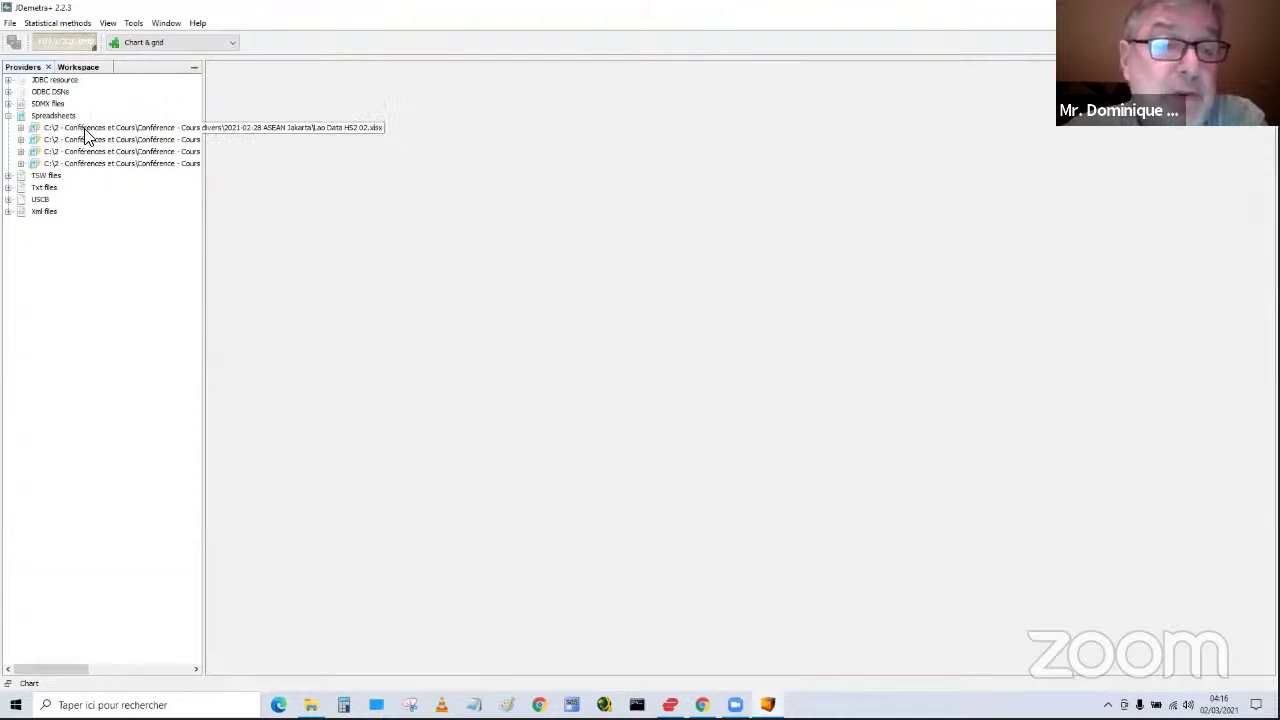
left_click(78, 27)
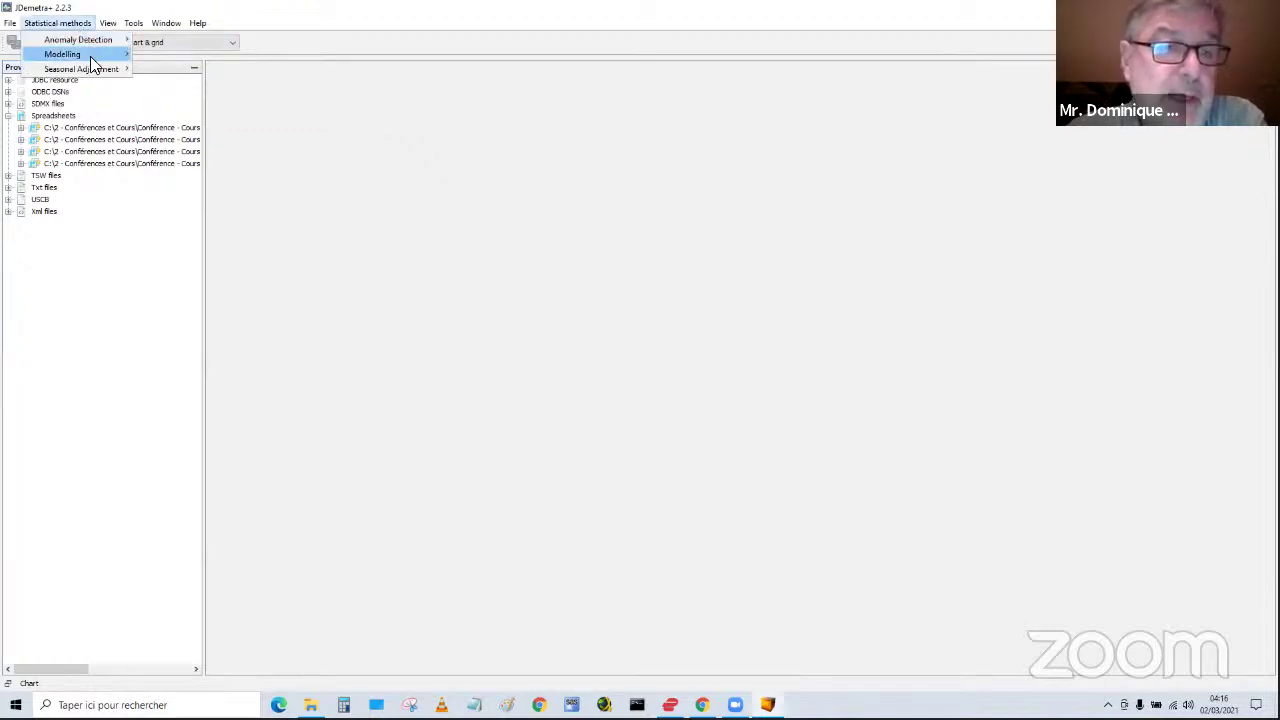
mouse_move(98, 68)
mouse_move(177, 69)
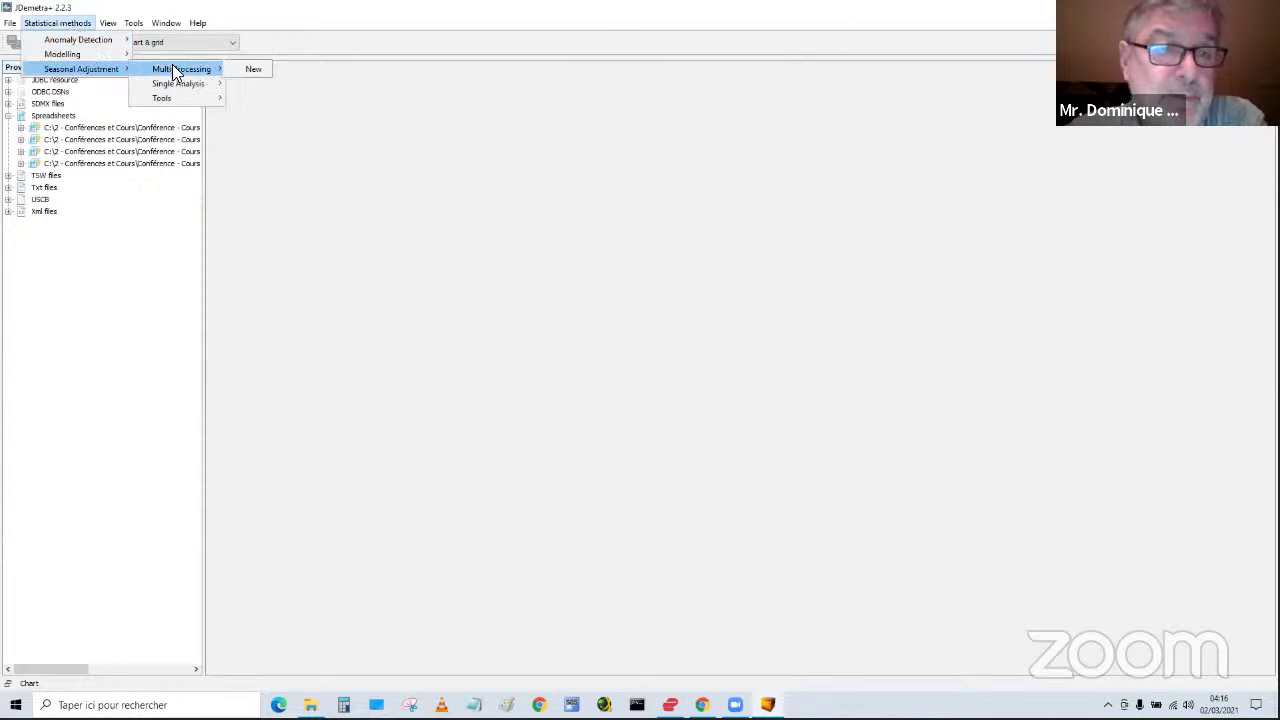
left_click(250, 70)
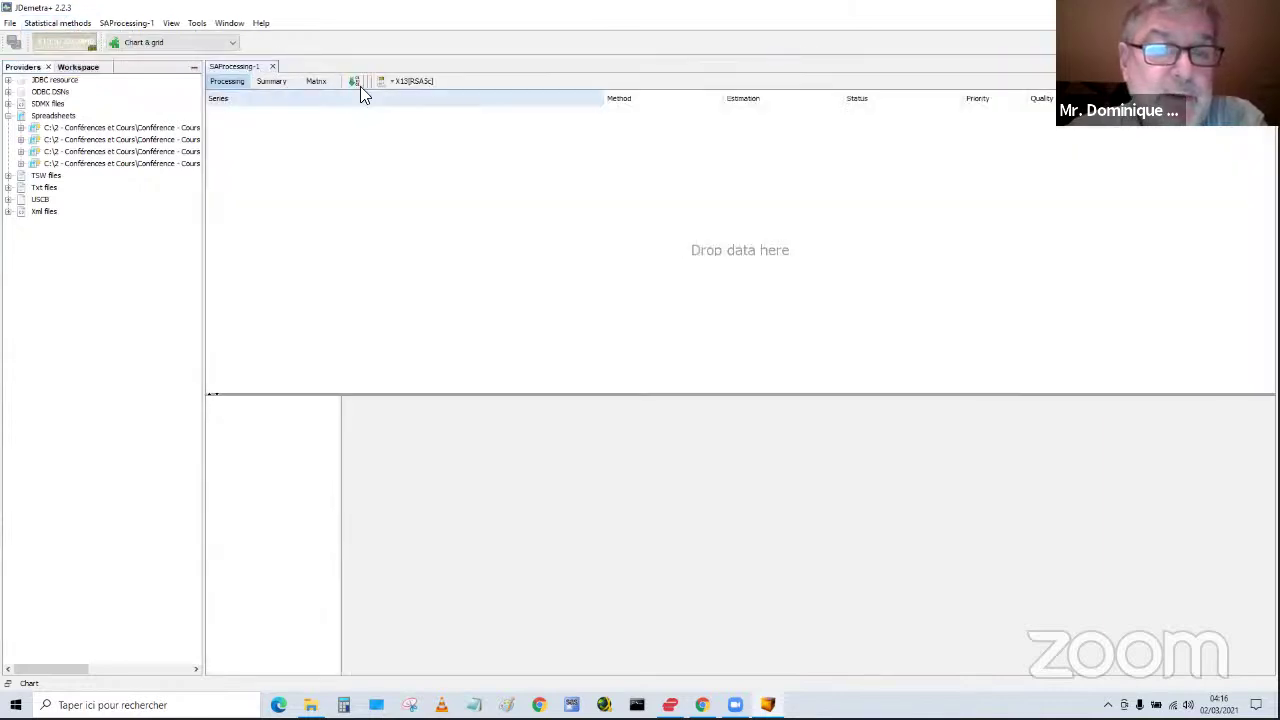
left_click(393, 84)
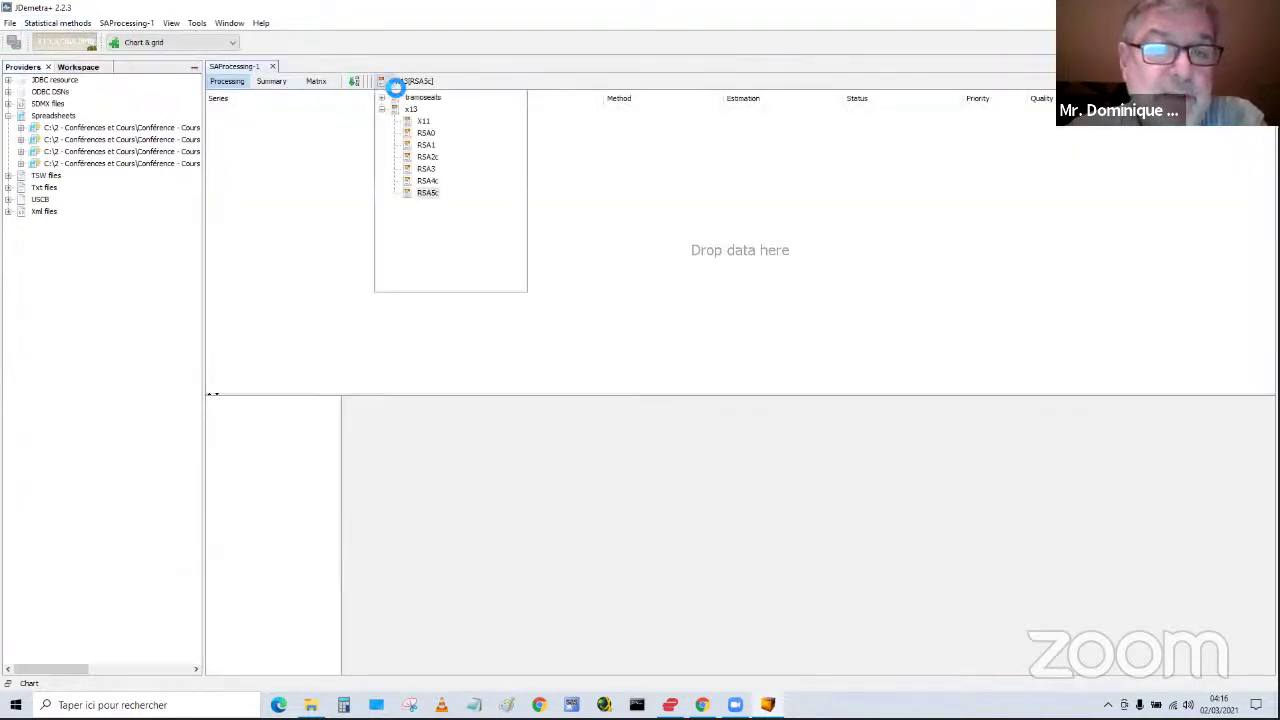
left_click(424, 146)
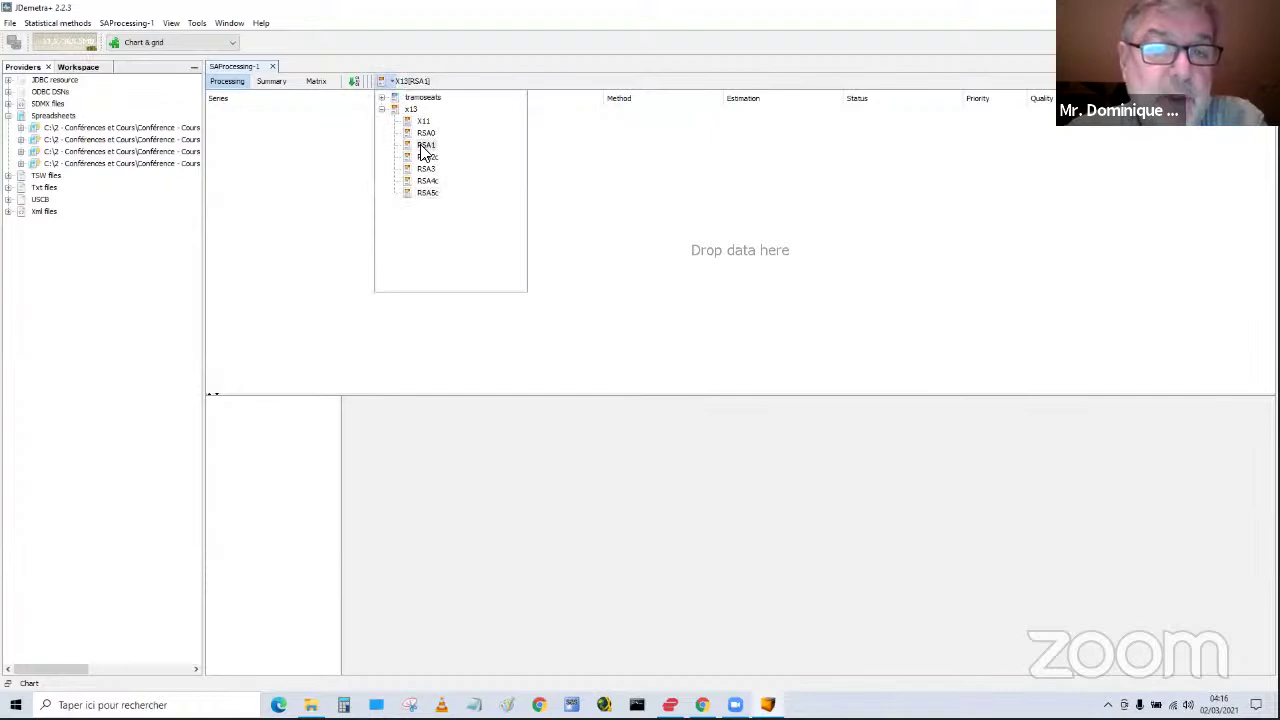
left_click(322, 195)
- Add all series of Lao Data HS2 02.xlsx to SAProcessing-1 and run the seasonal adjustment with X13 RSA1
left_click_drag(174, 132, 331, 152)
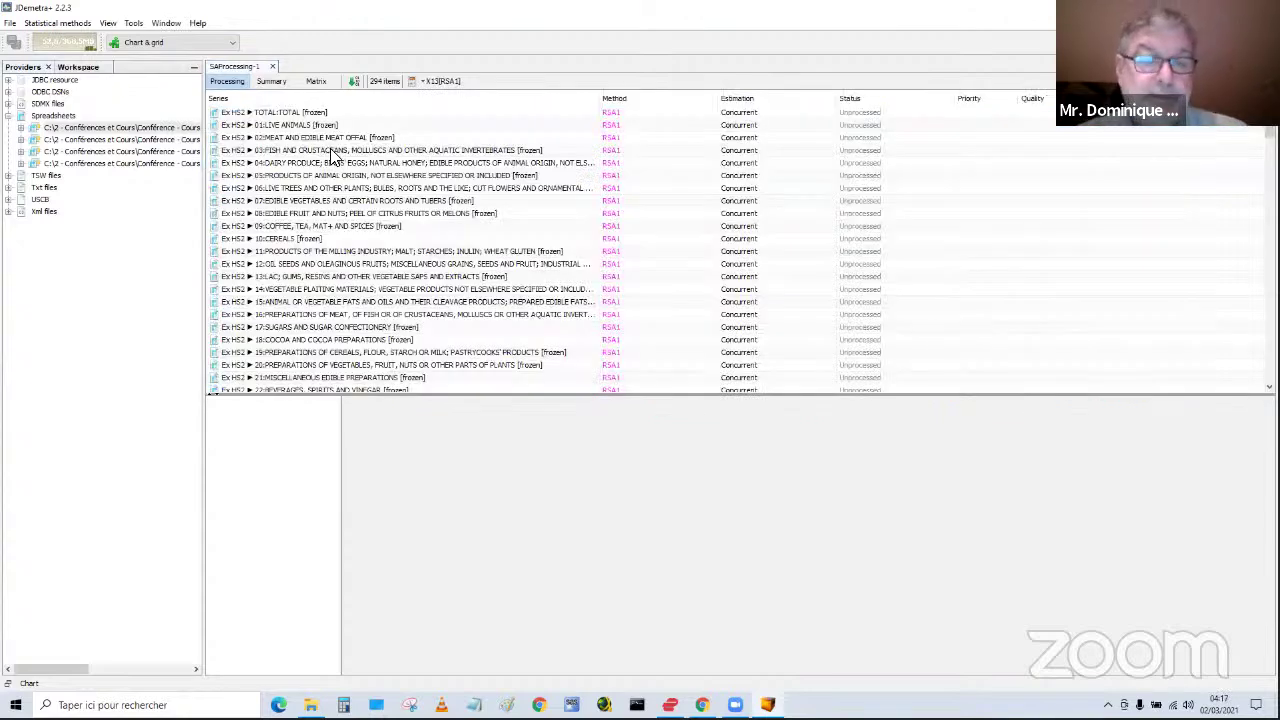
left_click(420, 79)
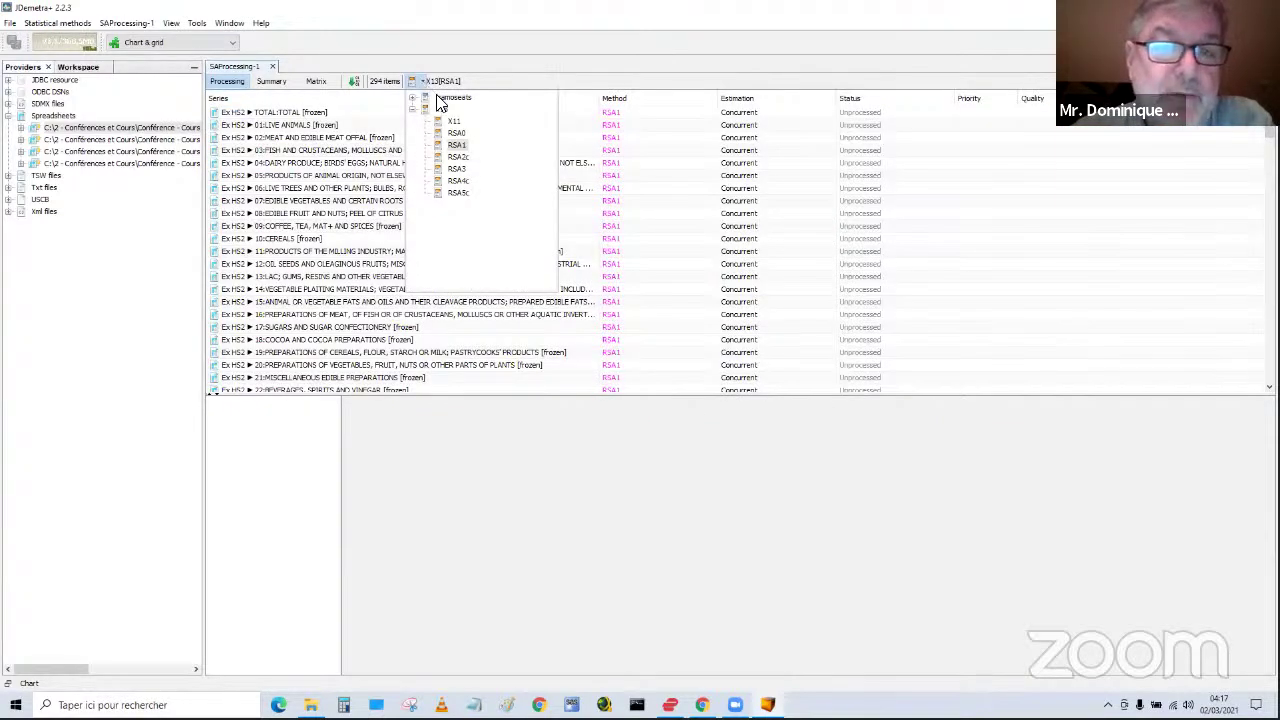
left_click(422, 86)
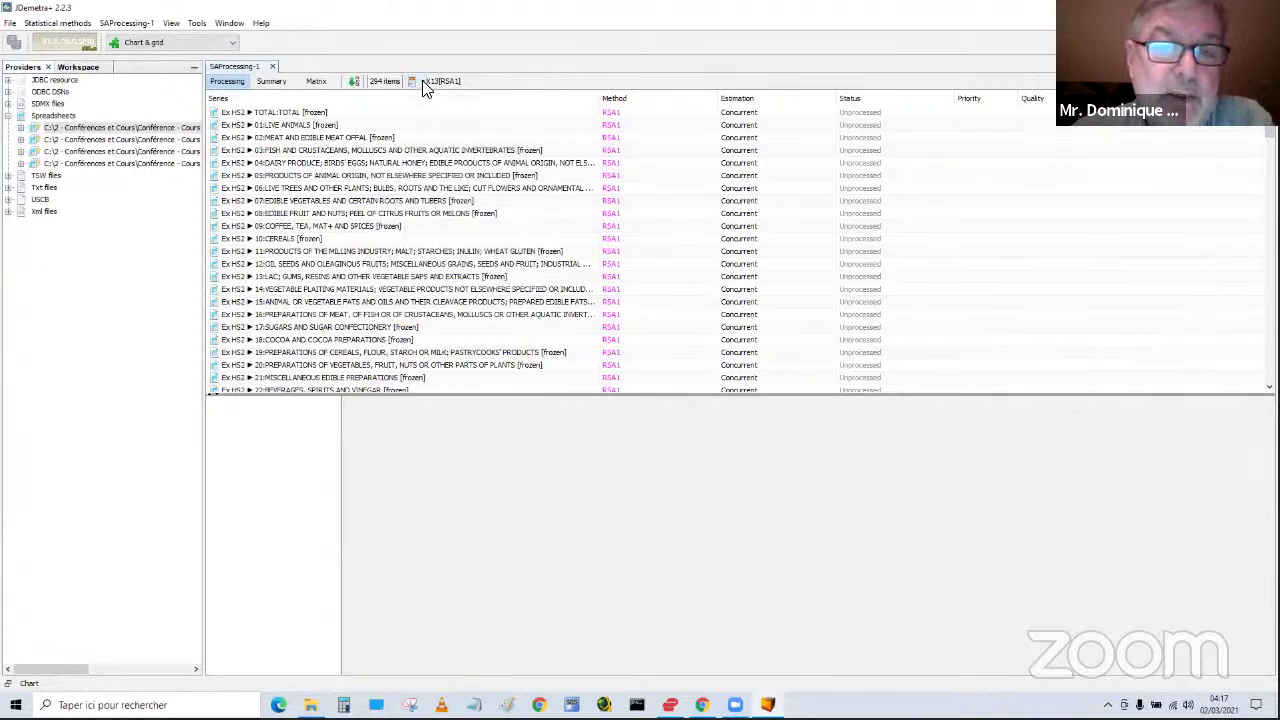
left_click(350, 84)
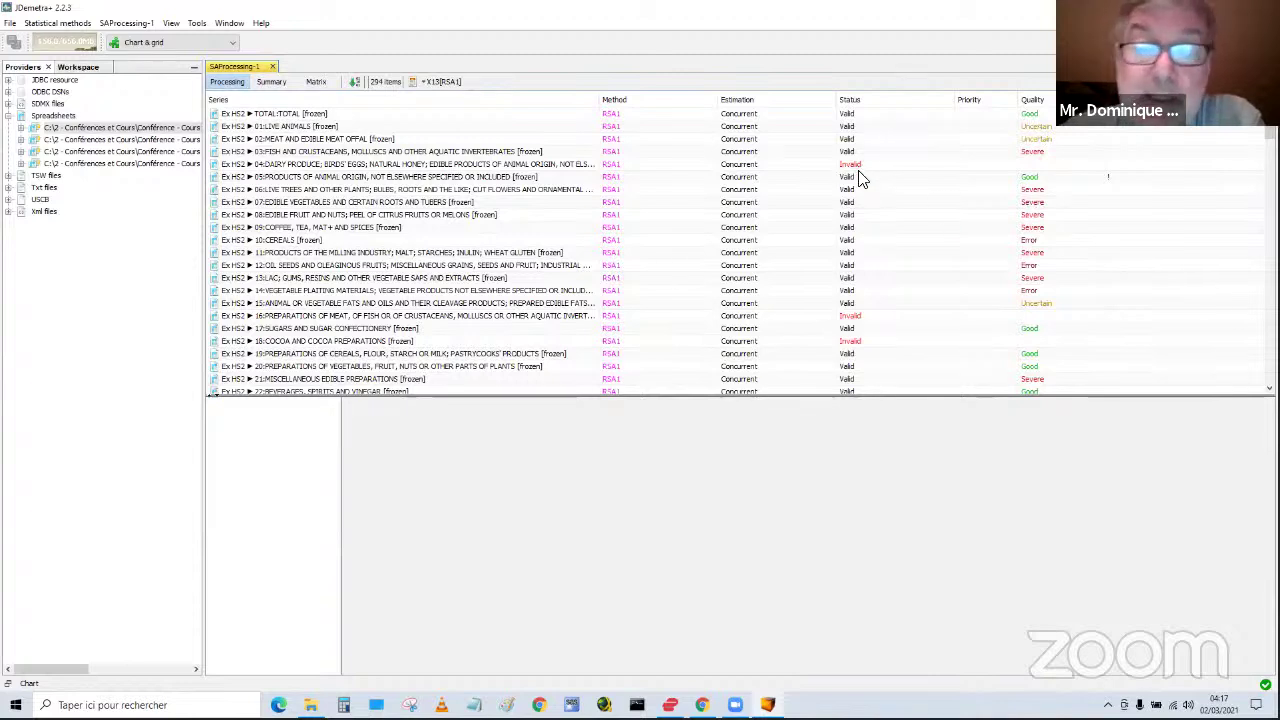
- Display the main results of the Ex HS2 TOTAL:TOTAL series and enlarge the results area and its charts
left_click(299, 116)
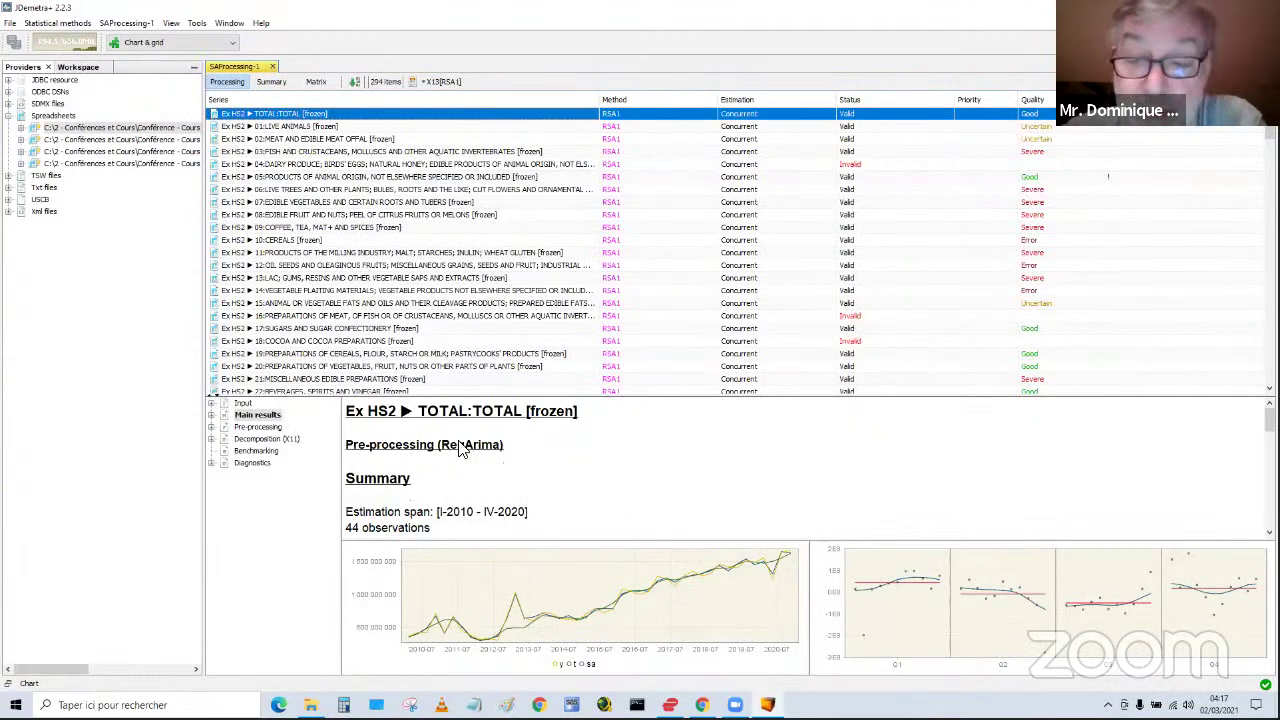
left_click_drag(696, 397, 678, 195)
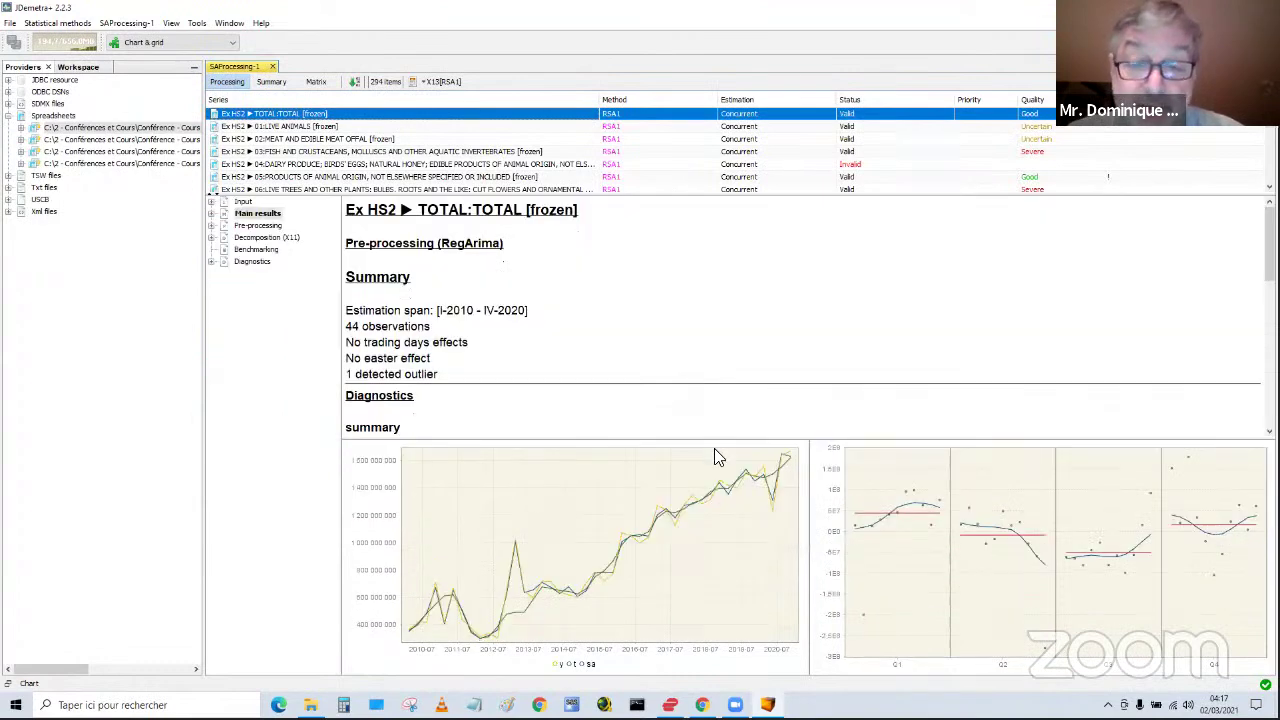
left_click_drag(742, 438, 736, 330)
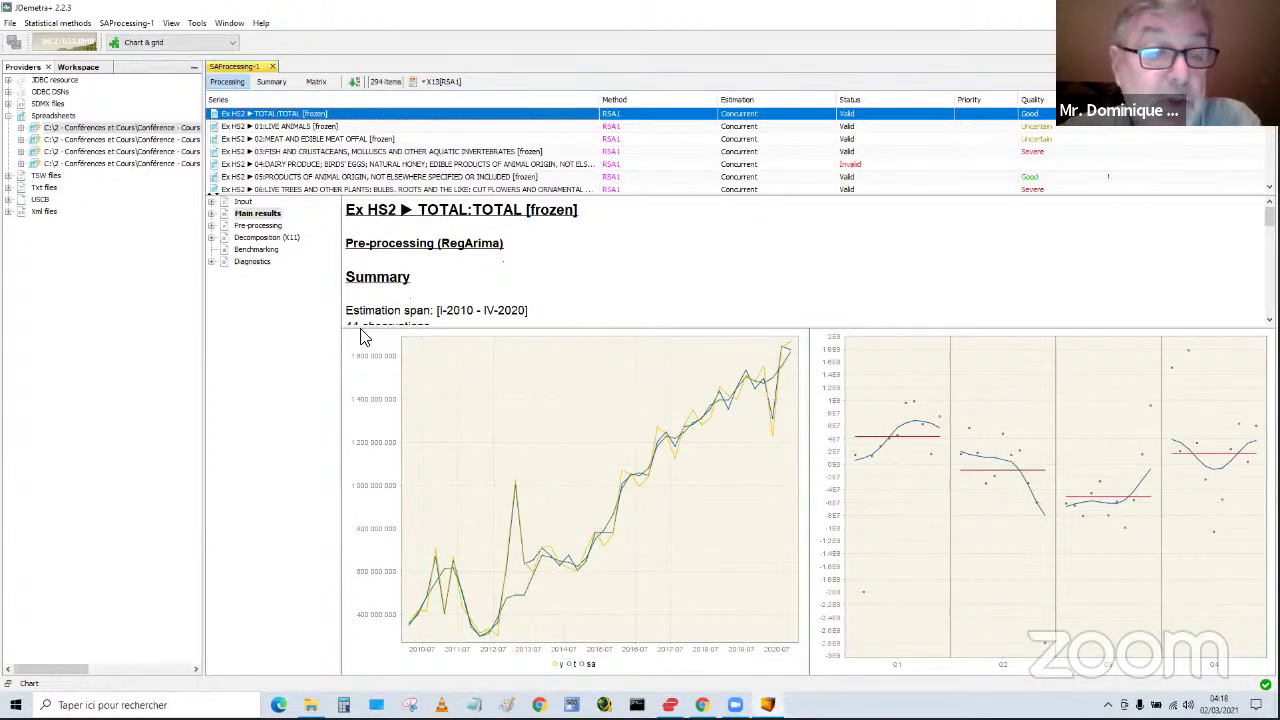
- Display the seasonality tests on the linearized series in the diagnostics of Ex HS2 TOTAL:TOTAL
left_click(211, 262)
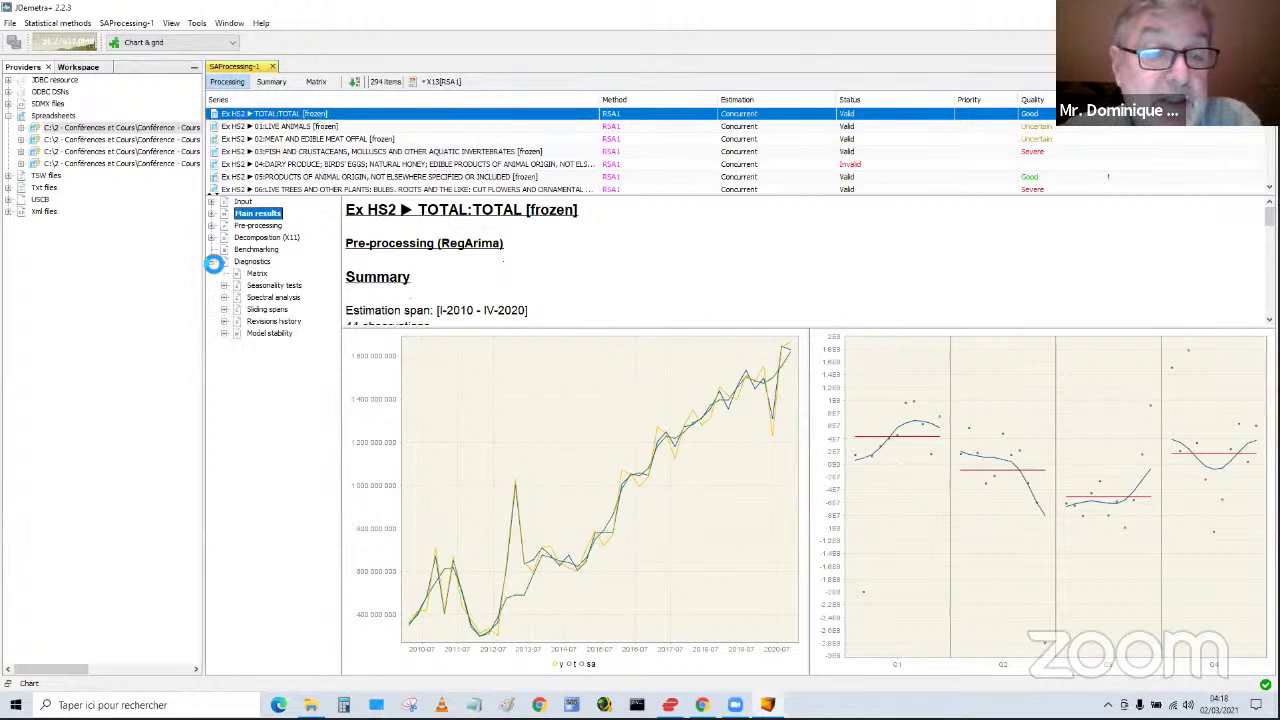
left_click(224, 287)
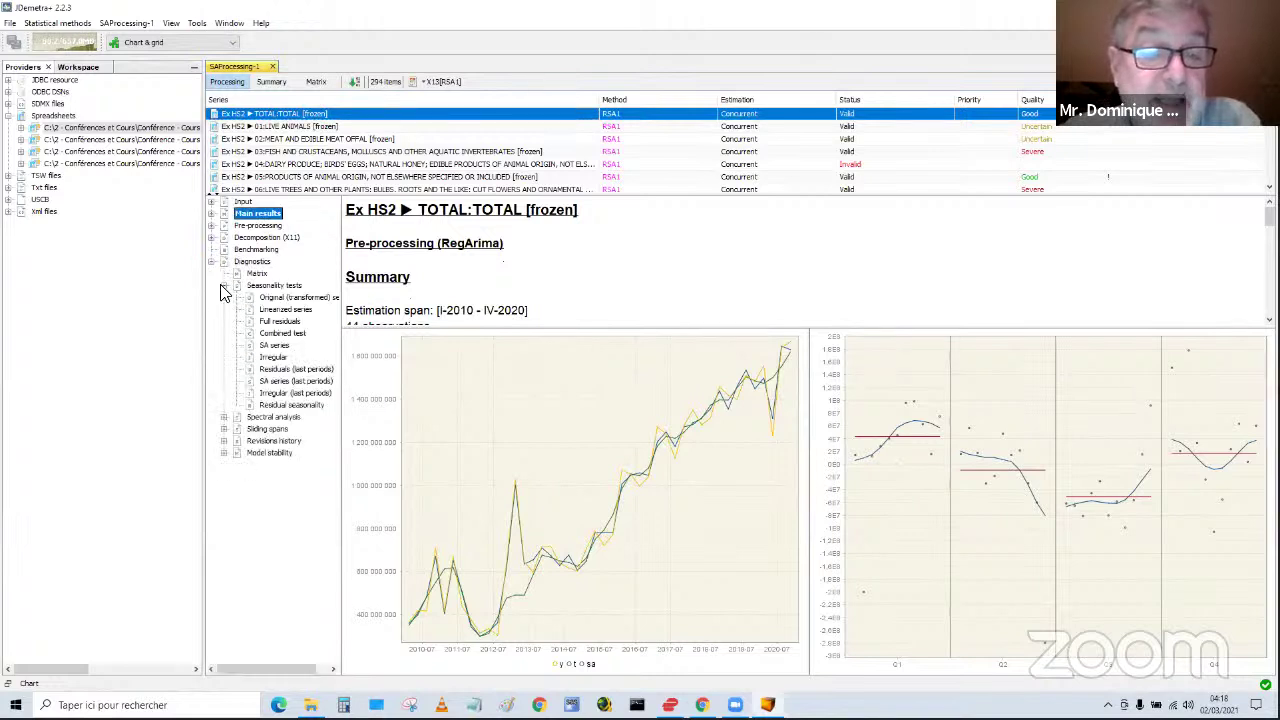
left_click(270, 310)
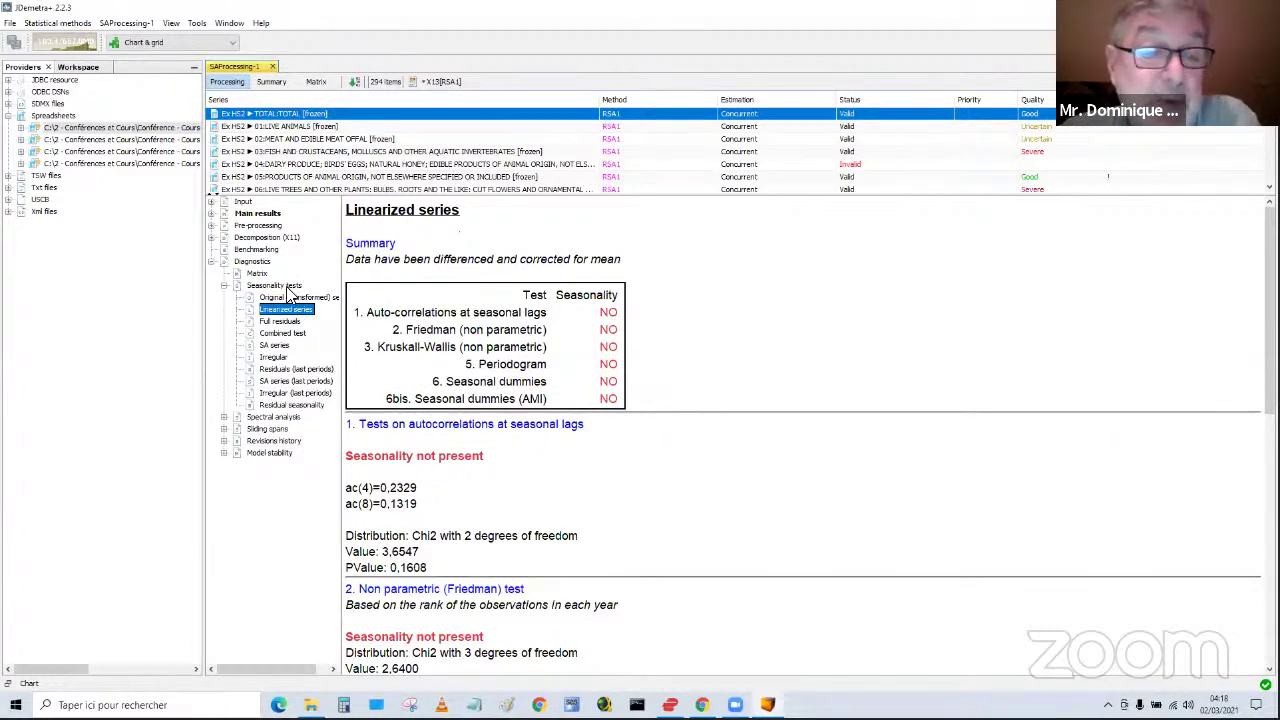
- Set the transformation function of the TOTAL series to Log and apply it to the main results
left_click(259, 216)
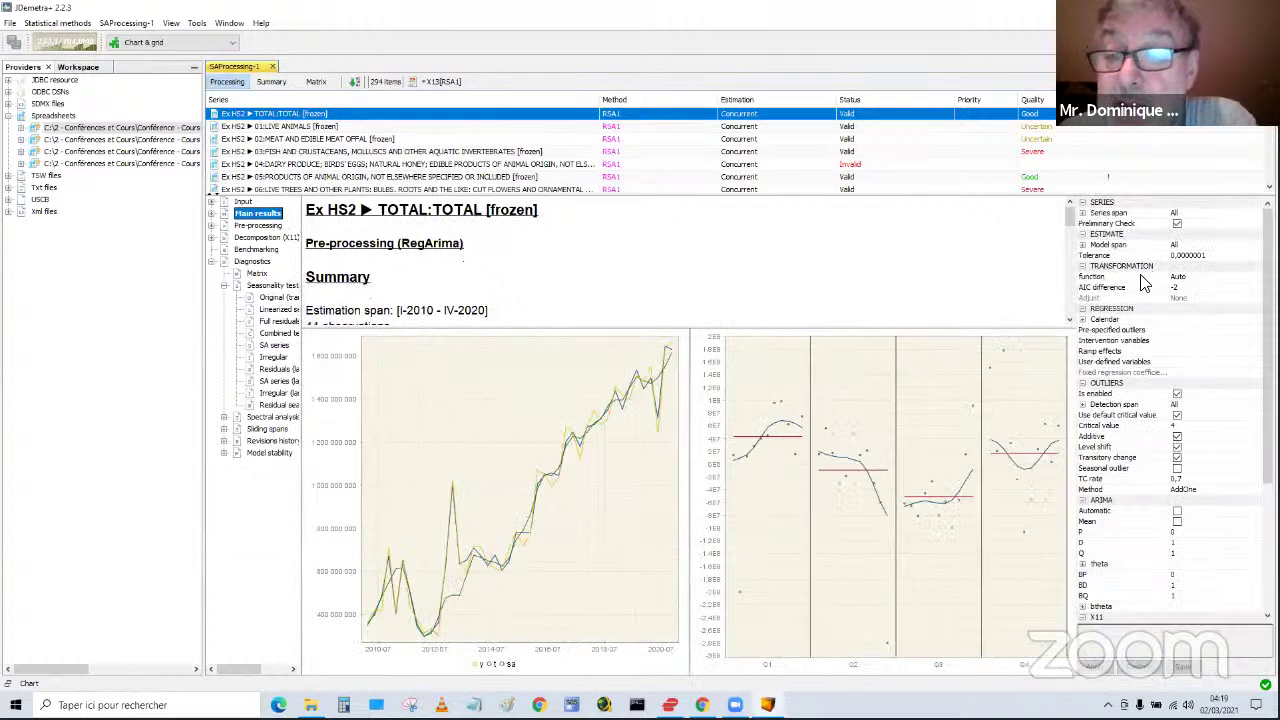
left_click(1176, 278)
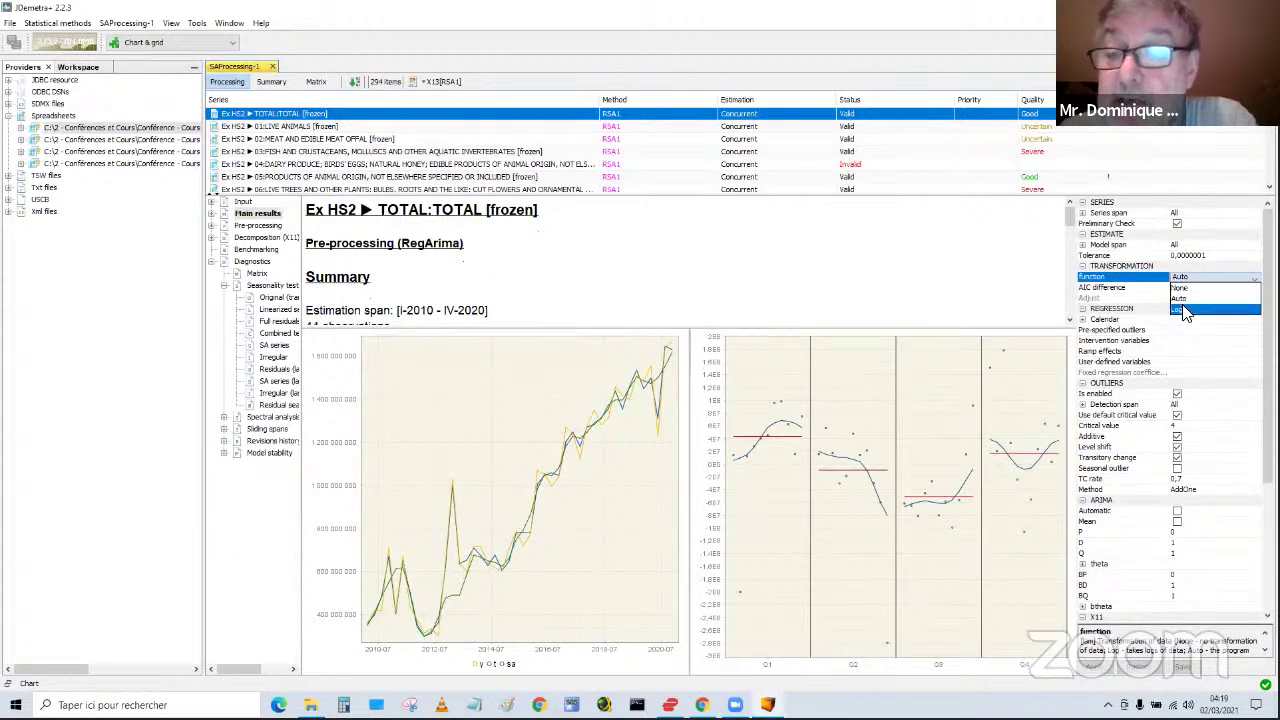
left_click(1185, 310)
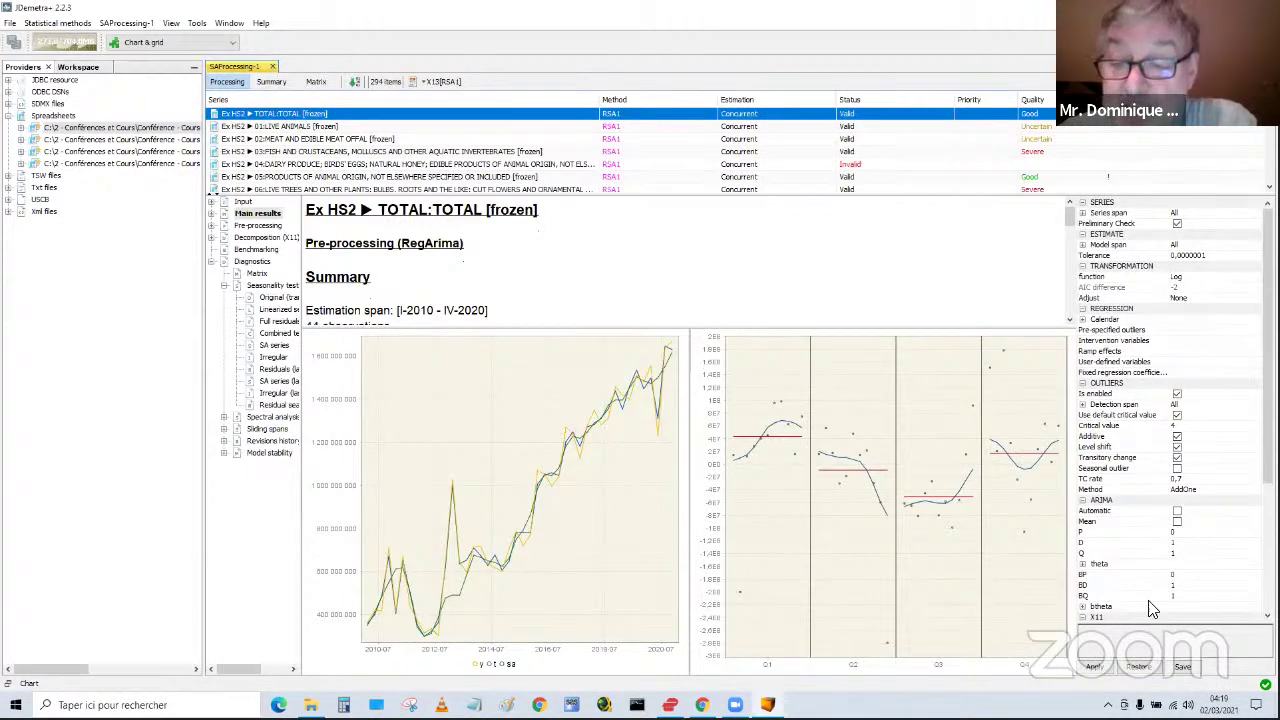
left_click(1105, 670)
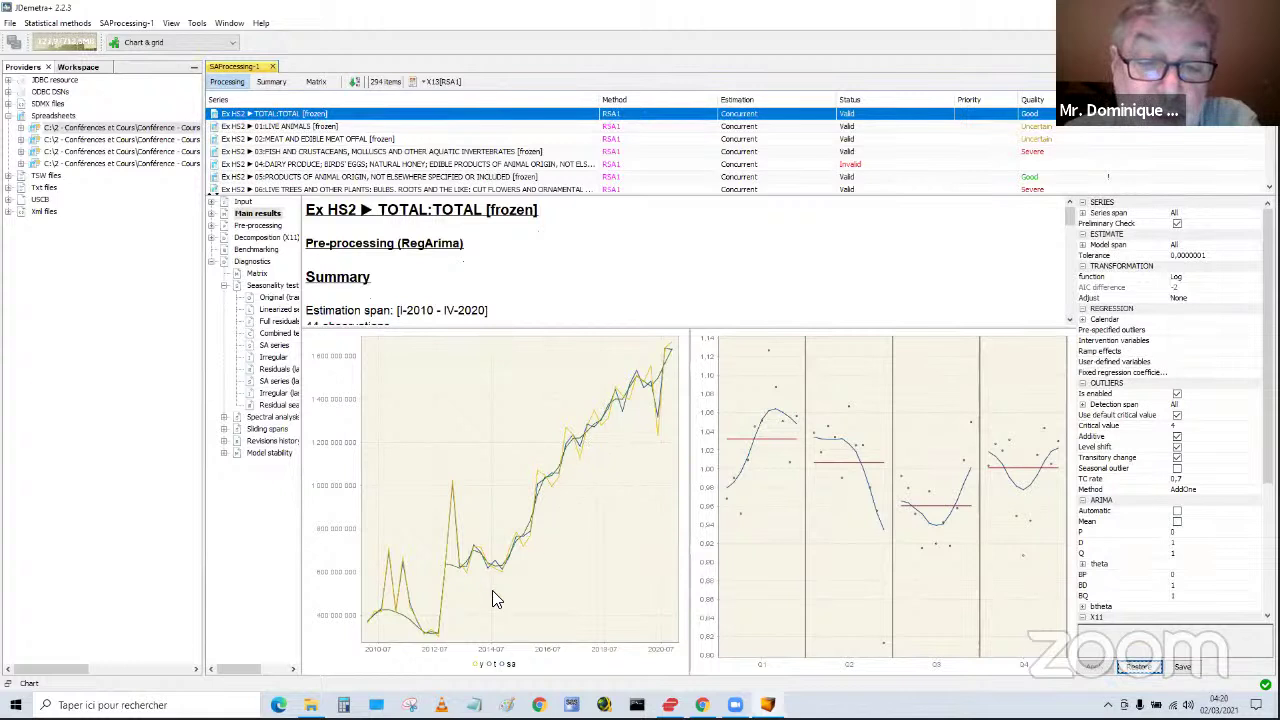
- Highlight the seasonally adjusted series and the original series in the main results chart to compare them
left_click(511, 665)
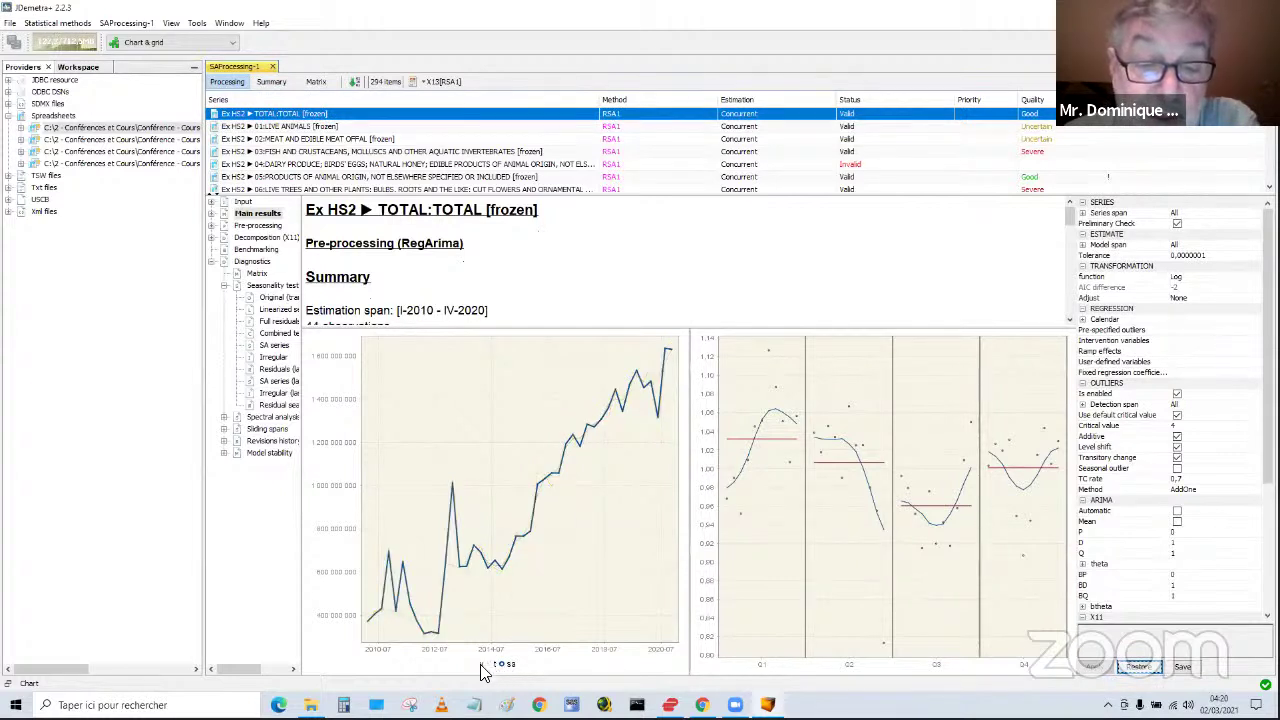
left_click(479, 666)
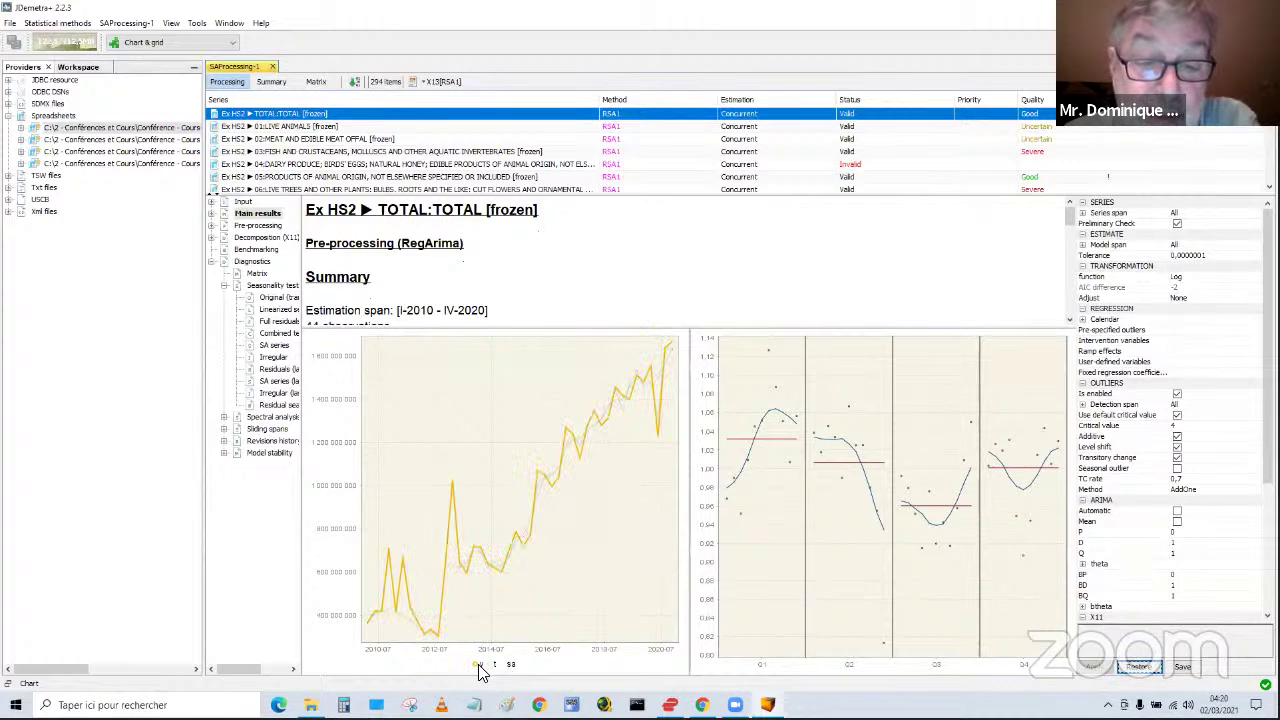
left_click(510, 665)
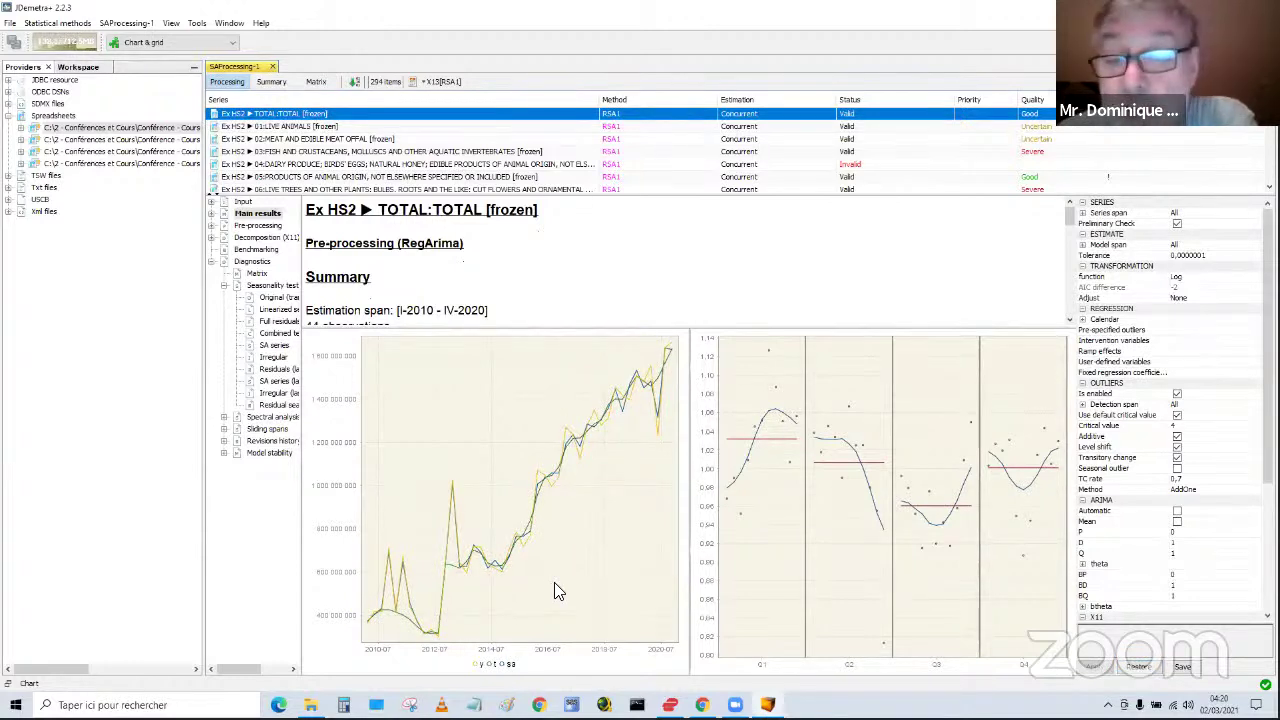
- Discard the unsaved specification change and examine the linearized-series seasonality tests of 01:LIVE ANIMALS and 02:MEAT AND EDIBLE MEAT OFFAL
left_click(316, 128)
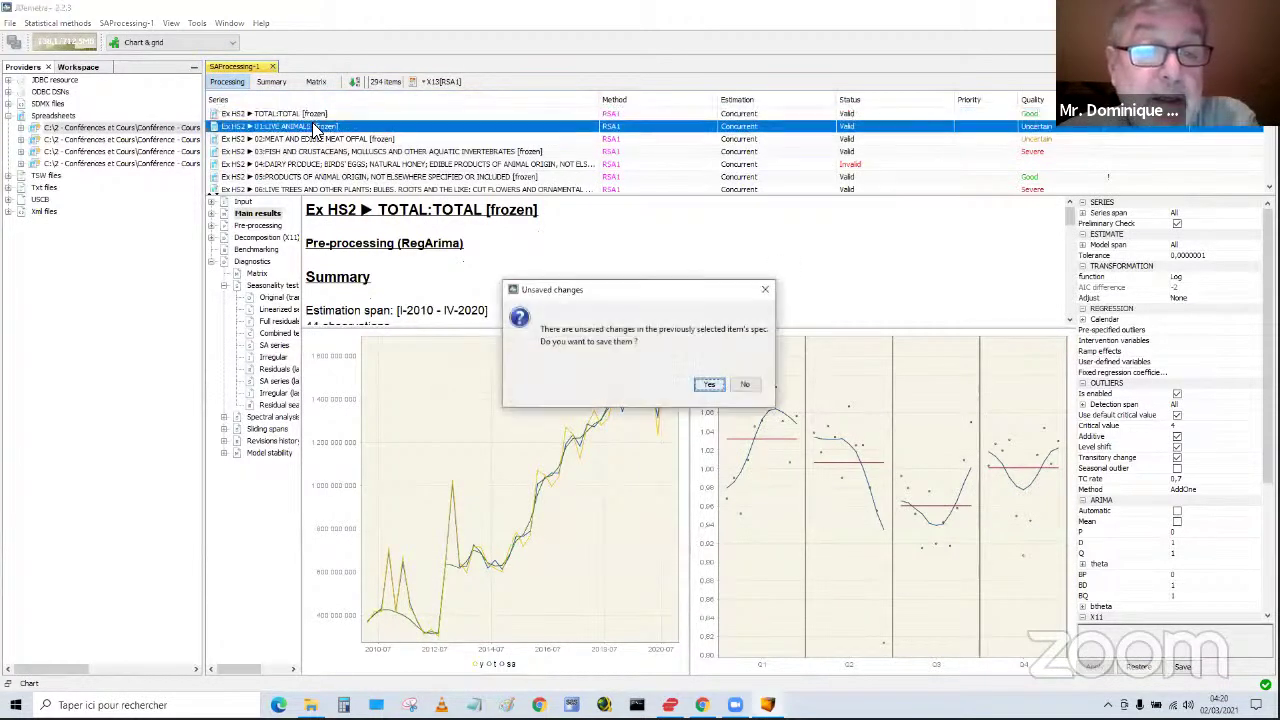
left_click(746, 385)
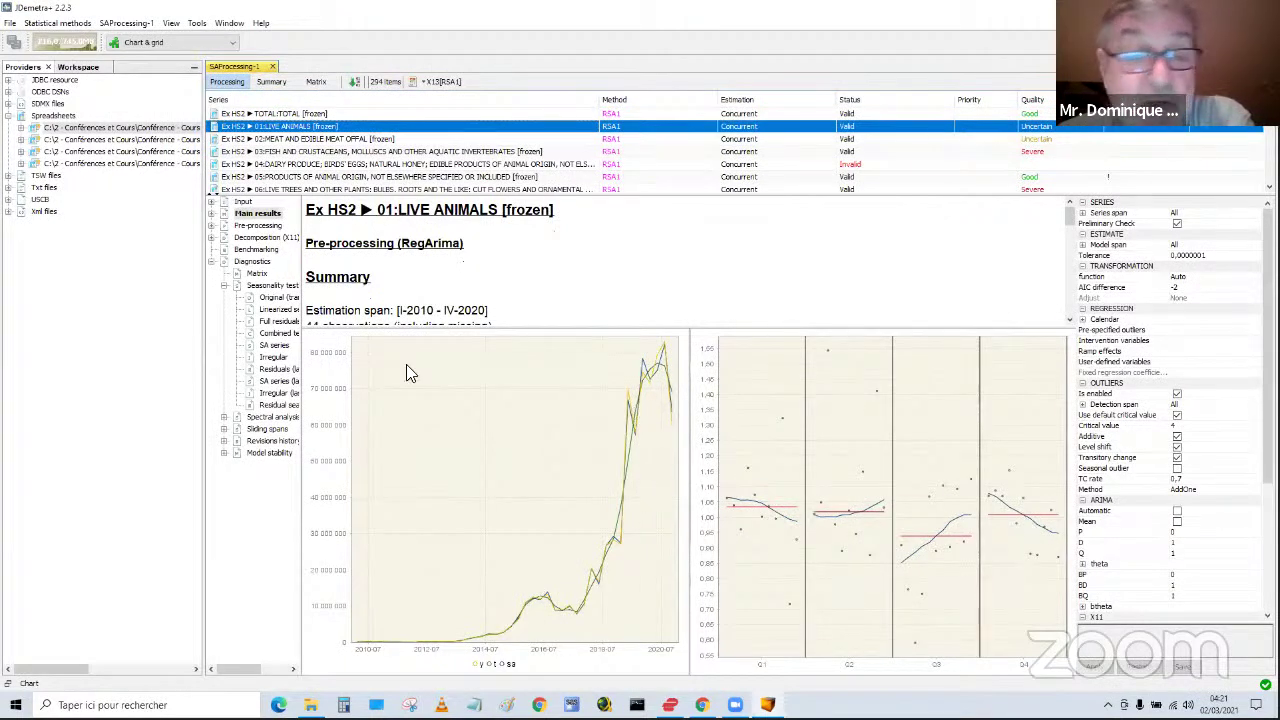
left_click(275, 311)
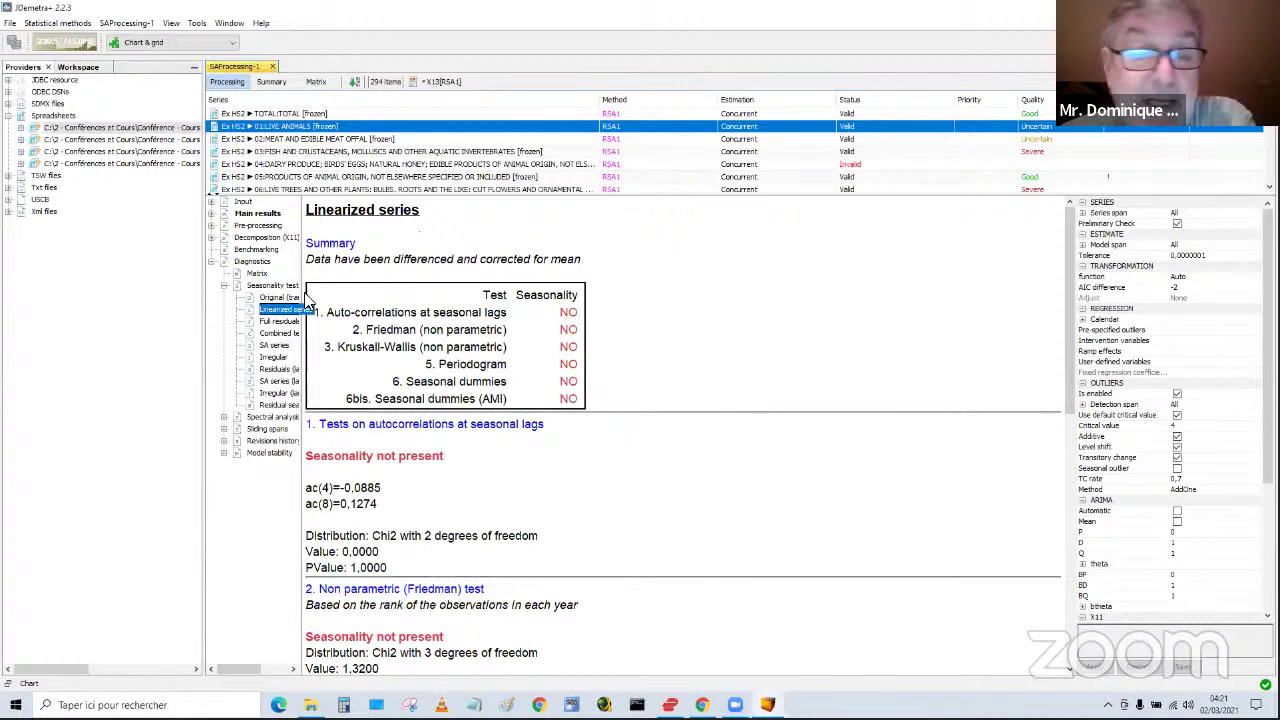
left_click(669, 144)
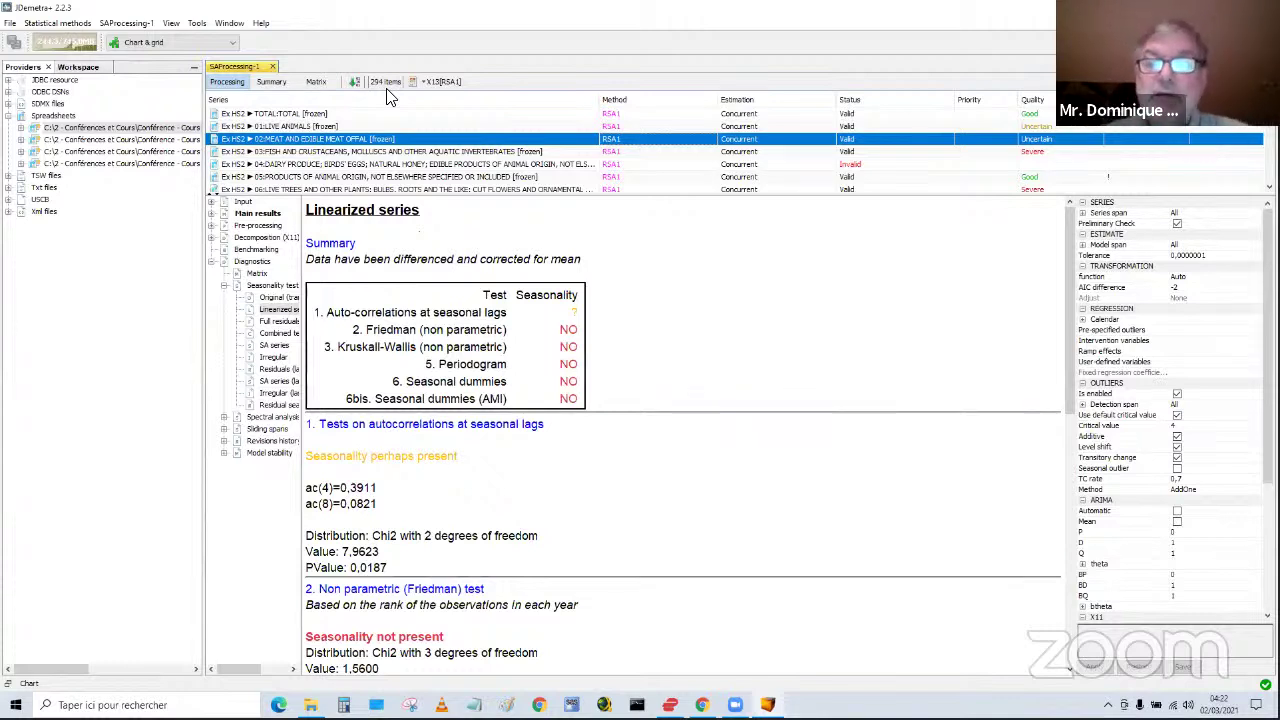
- Check the Calendar and Outliers matrices and the summary report of SAProcessing-1
left_click(315, 82)
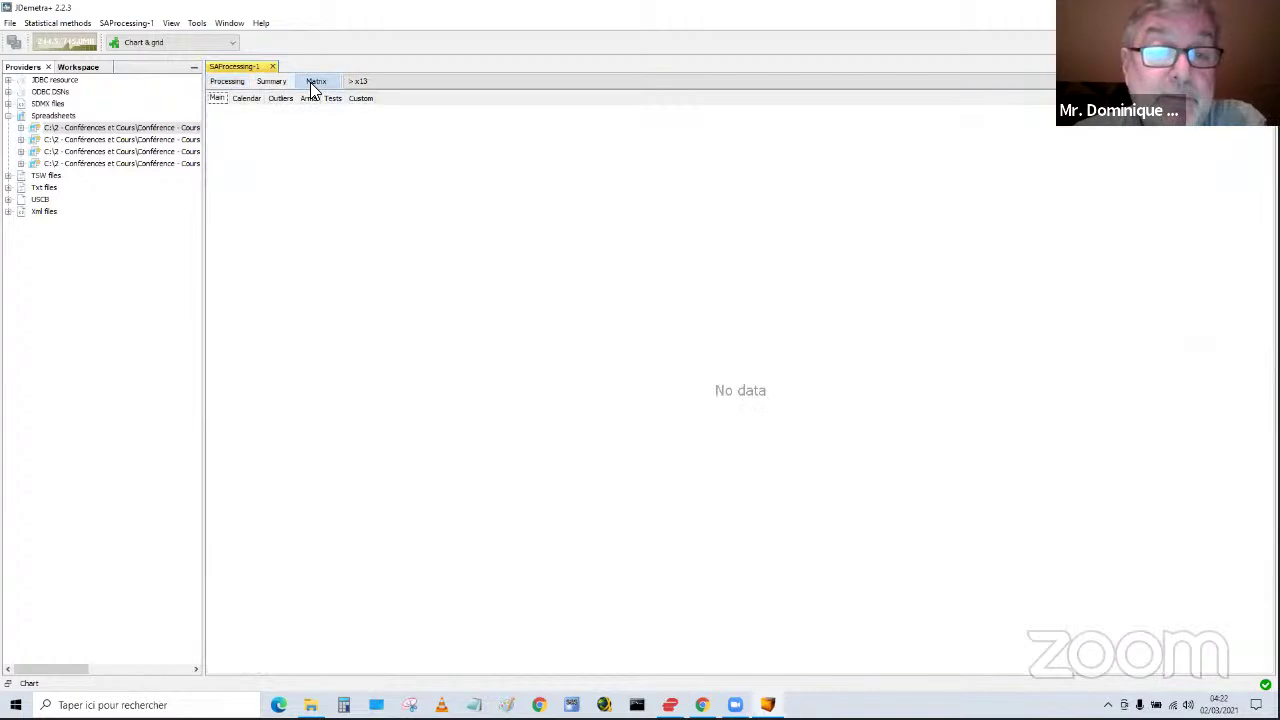
left_click(240, 103)
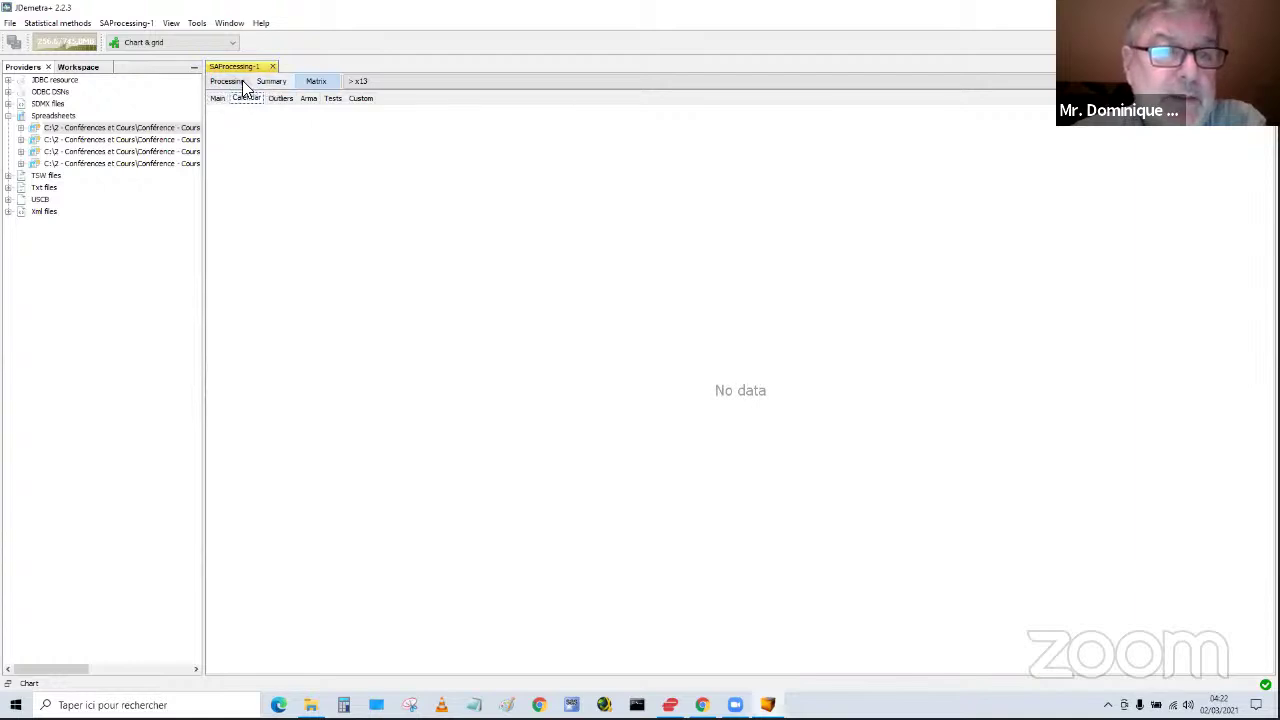
left_click(241, 83)
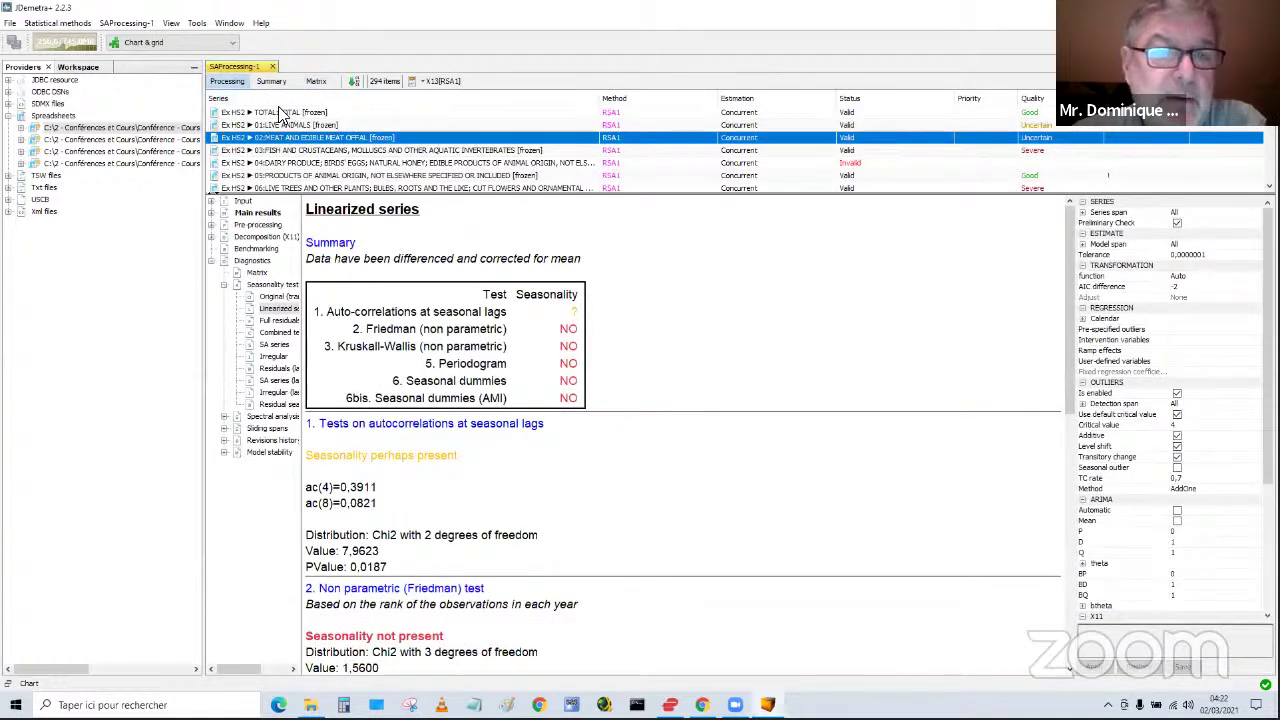
scroll(261, 98, "down", 1)
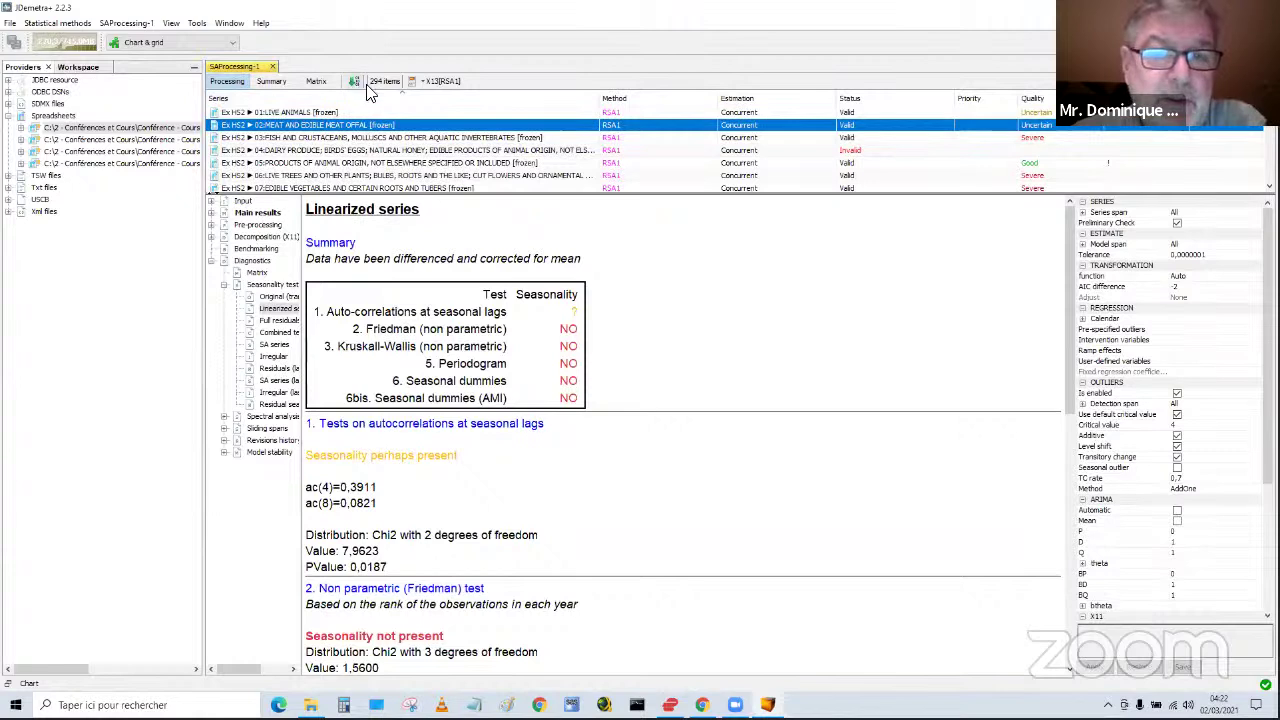
left_click(315, 81)
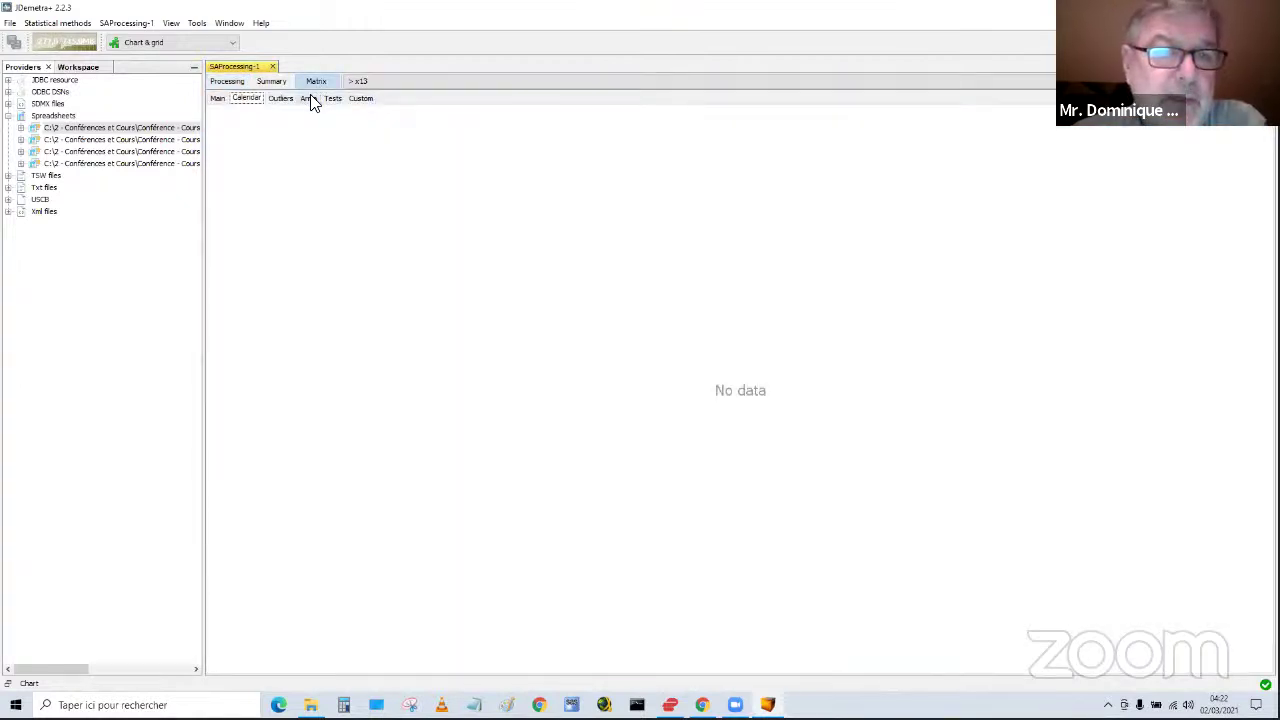
left_click(284, 101)
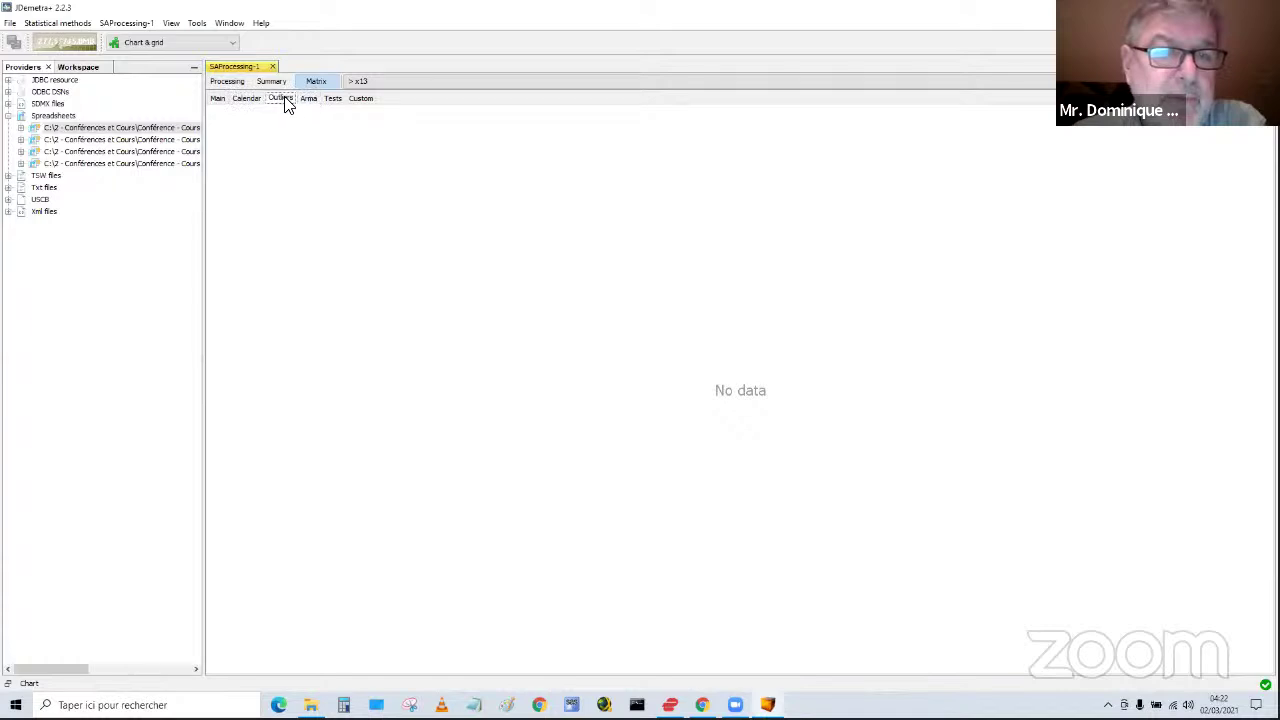
left_click(276, 84)
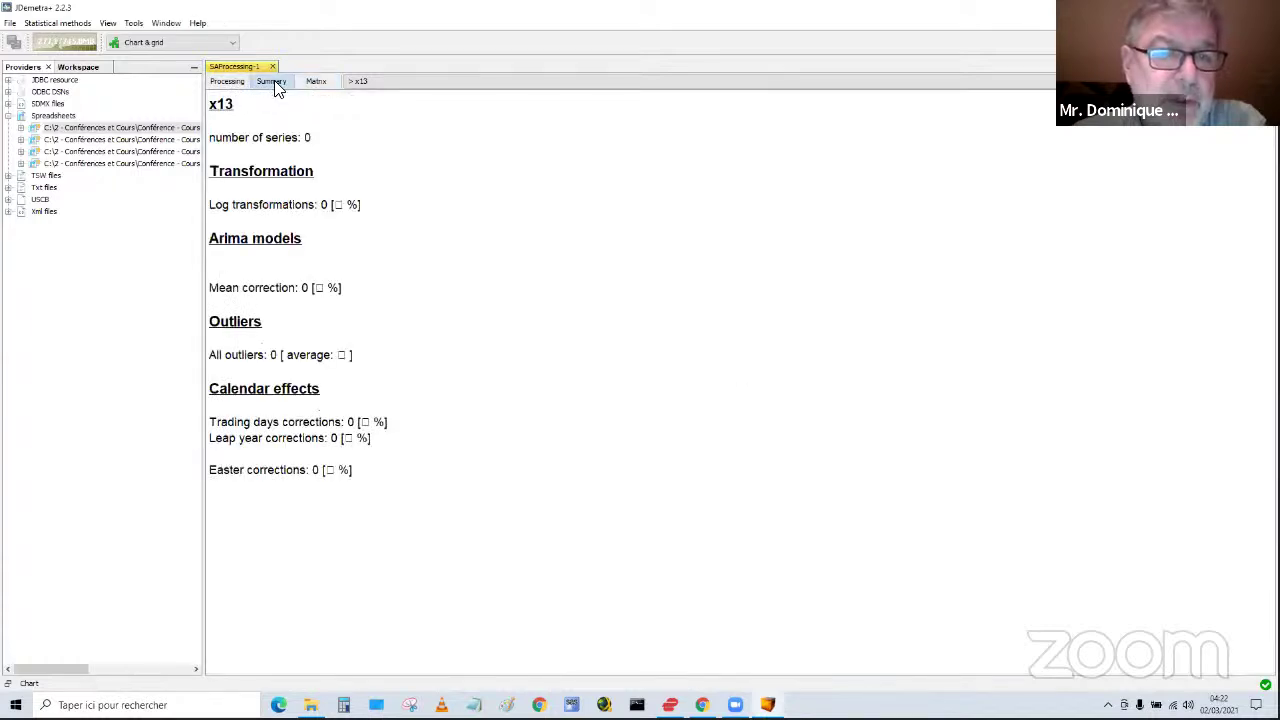
- Rerun the seasonal adjustment of SAProcessing-1 and recheck its Main and Calendar matrices
left_click(238, 88)
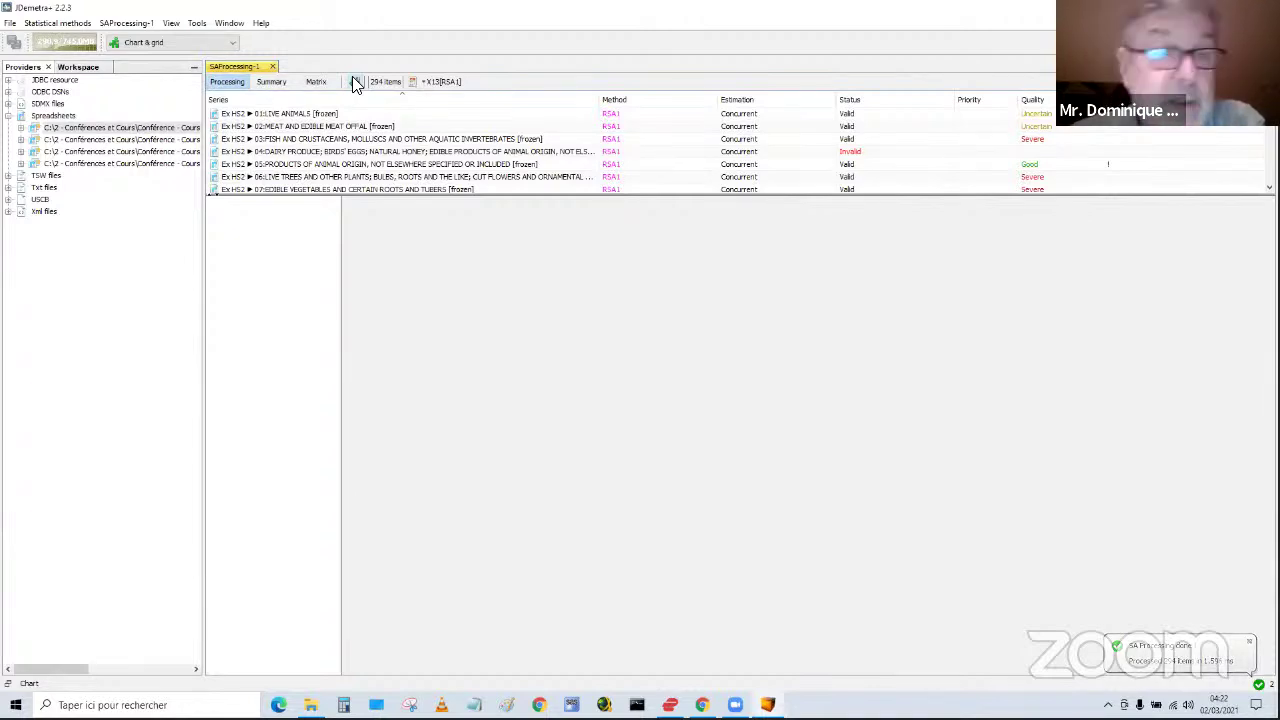
left_click(318, 82)
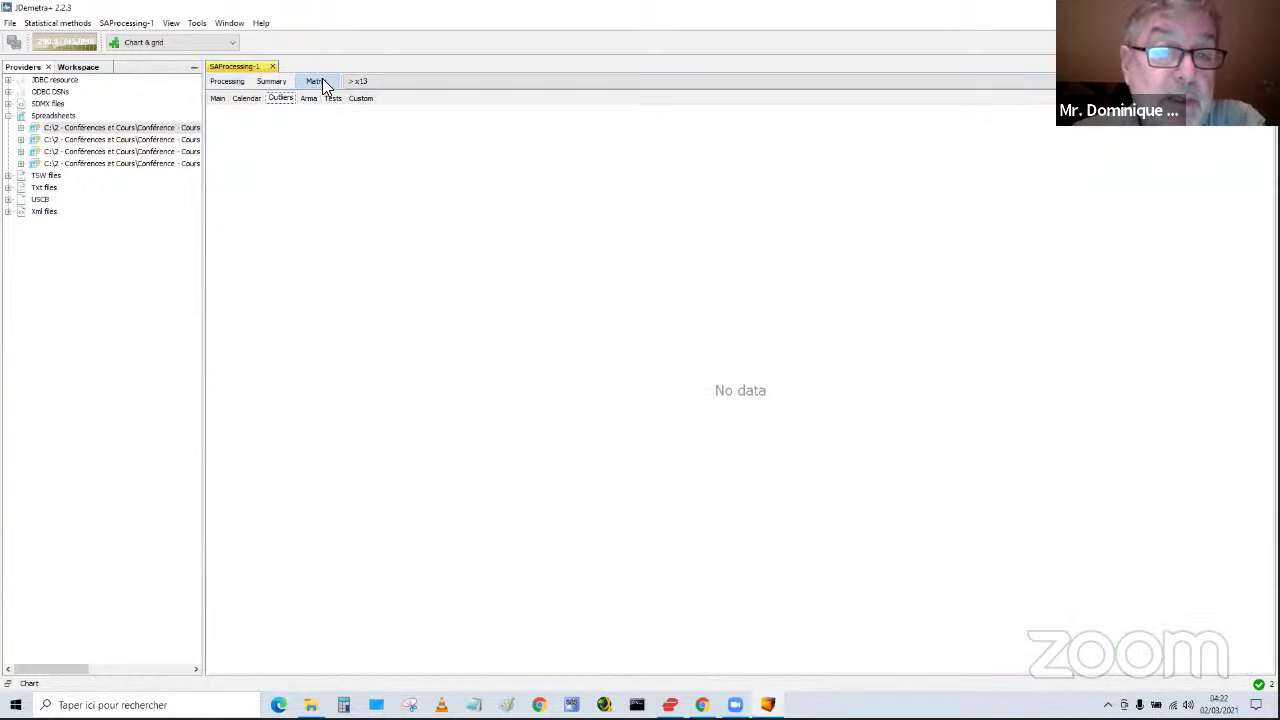
left_click(224, 101)
left_click(246, 100)
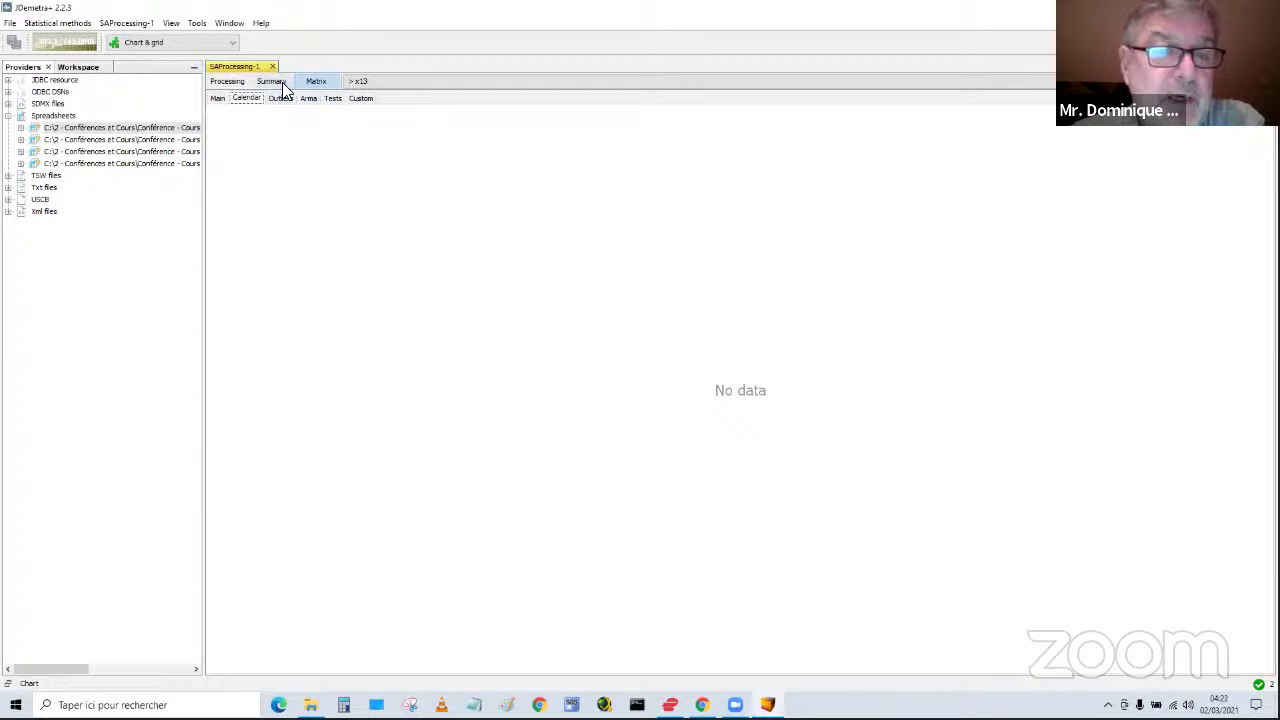
left_click(229, 81)
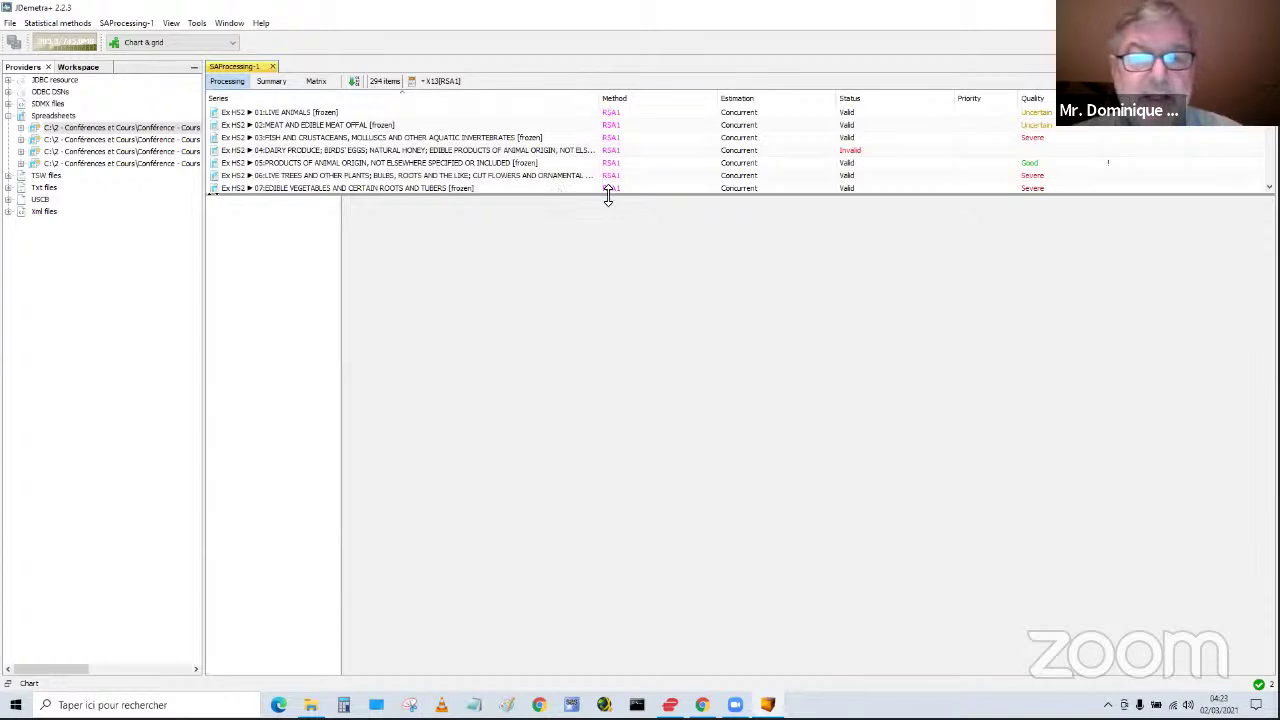
left_click_drag(608, 196, 649, 408)
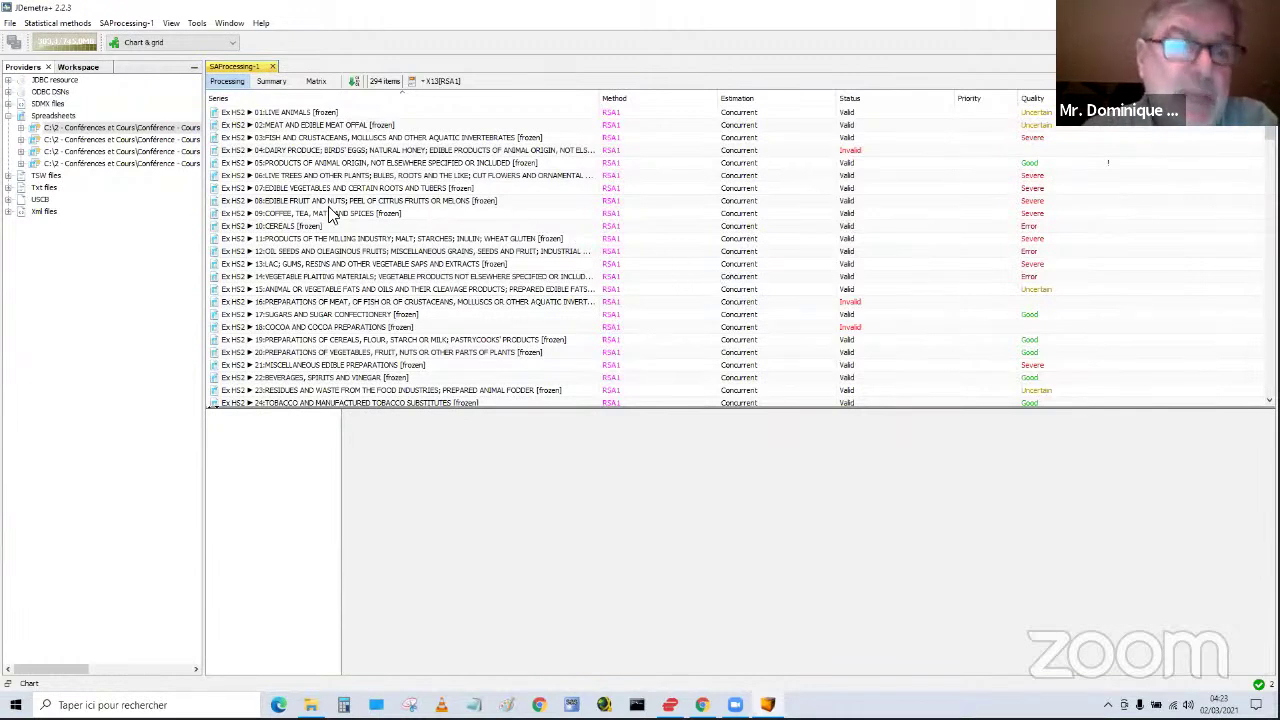
- Seasonally adjust all series of ASEAN Trade Monthly Data.xlsx with the X13 RSA5c specification in a new multi-processing
left_click(76, 26)
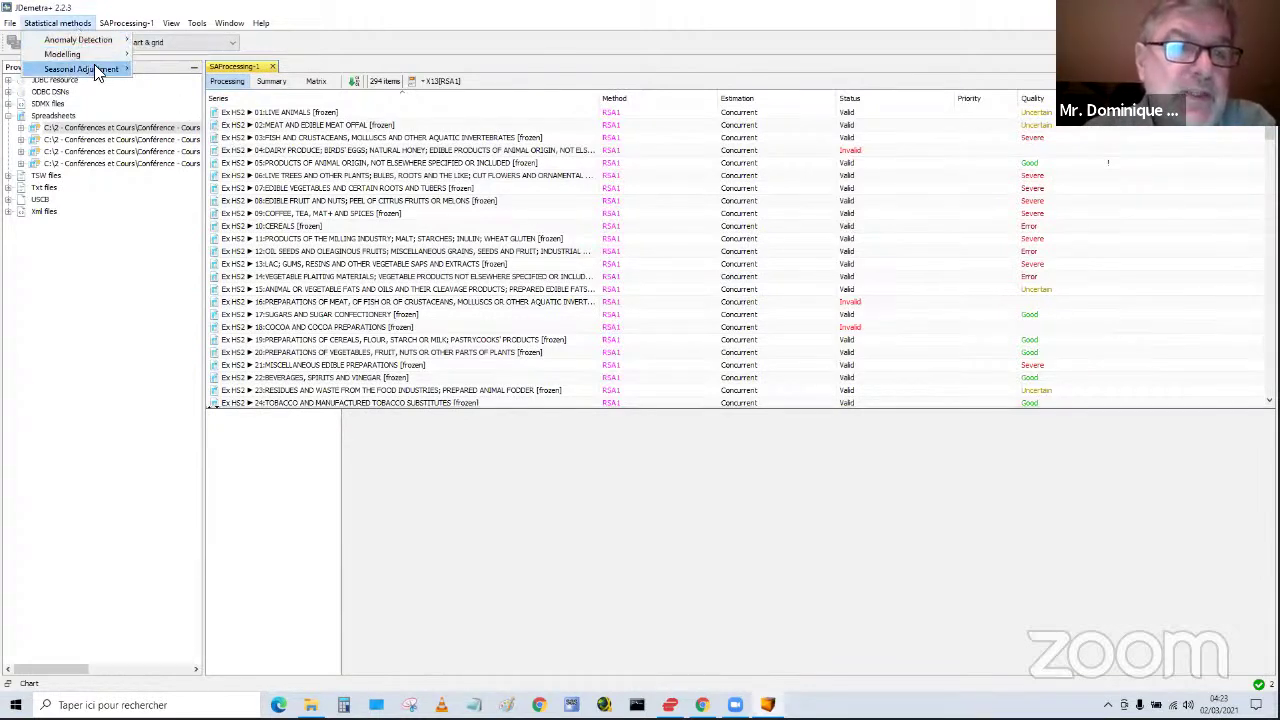
mouse_move(100, 72)
mouse_move(181, 69)
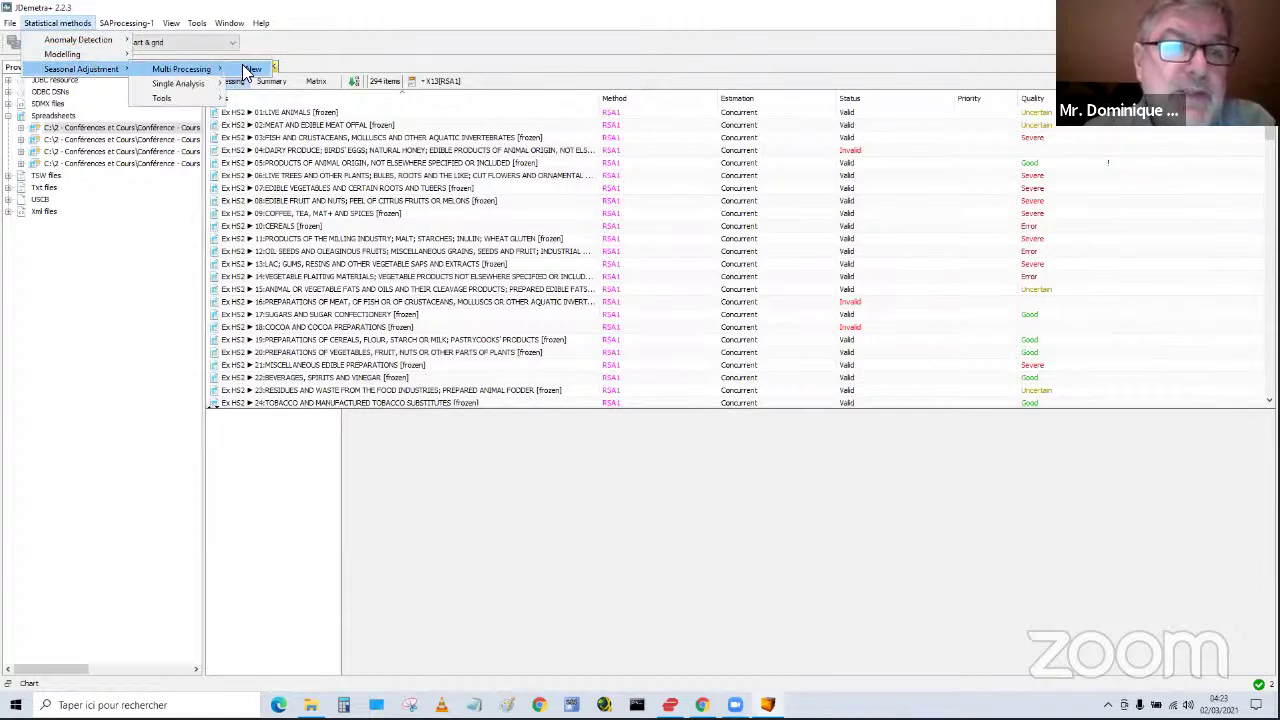
left_click(252, 70)
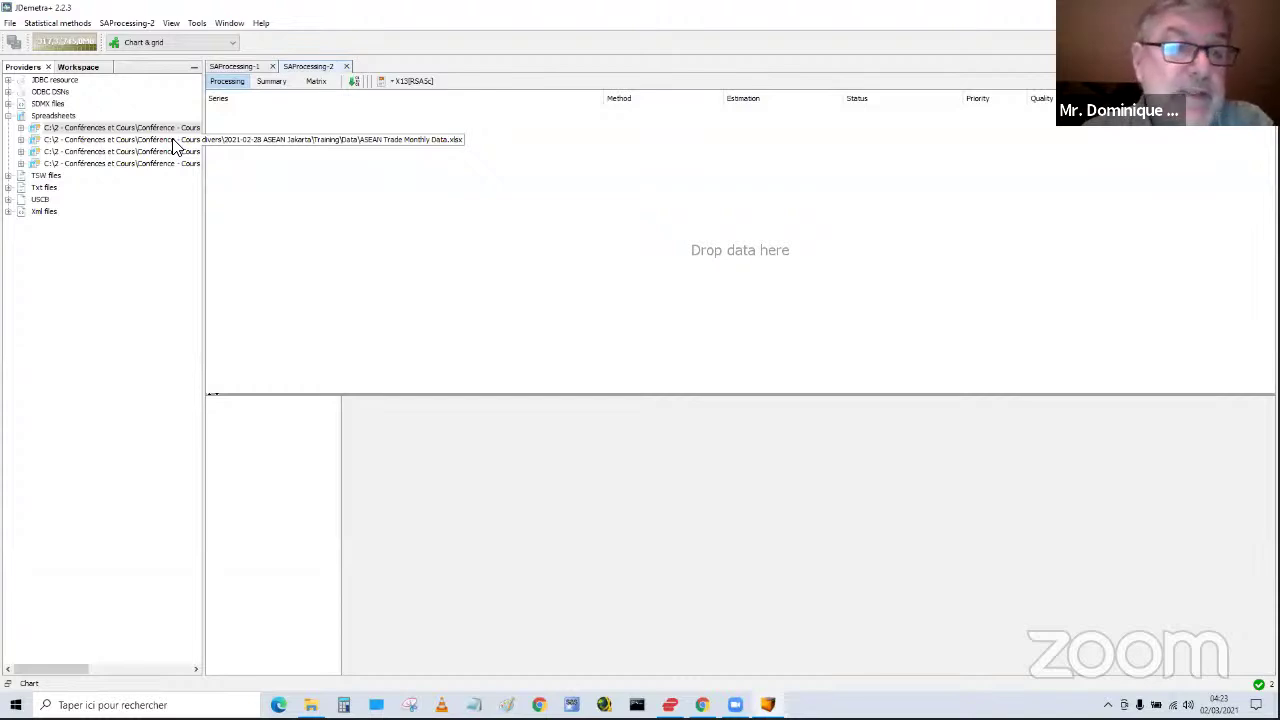
left_click_drag(175, 146, 258, 139)
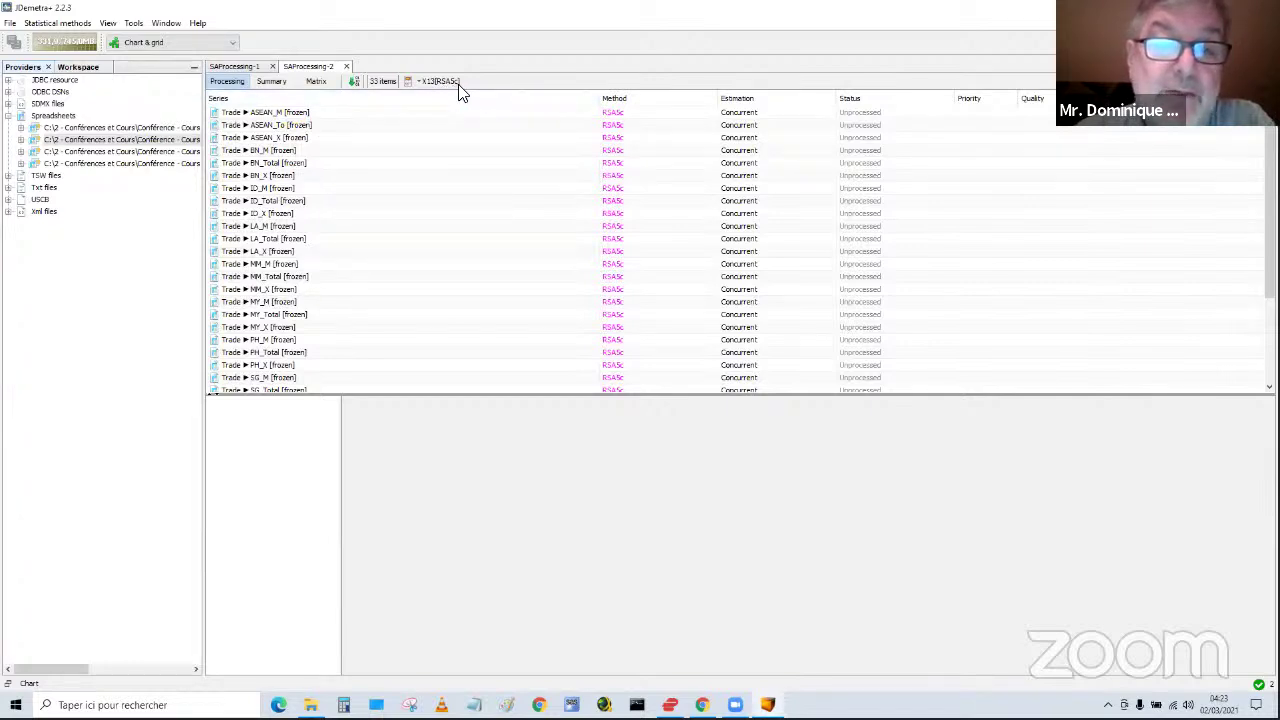
left_click(347, 79)
left_click(350, 80)
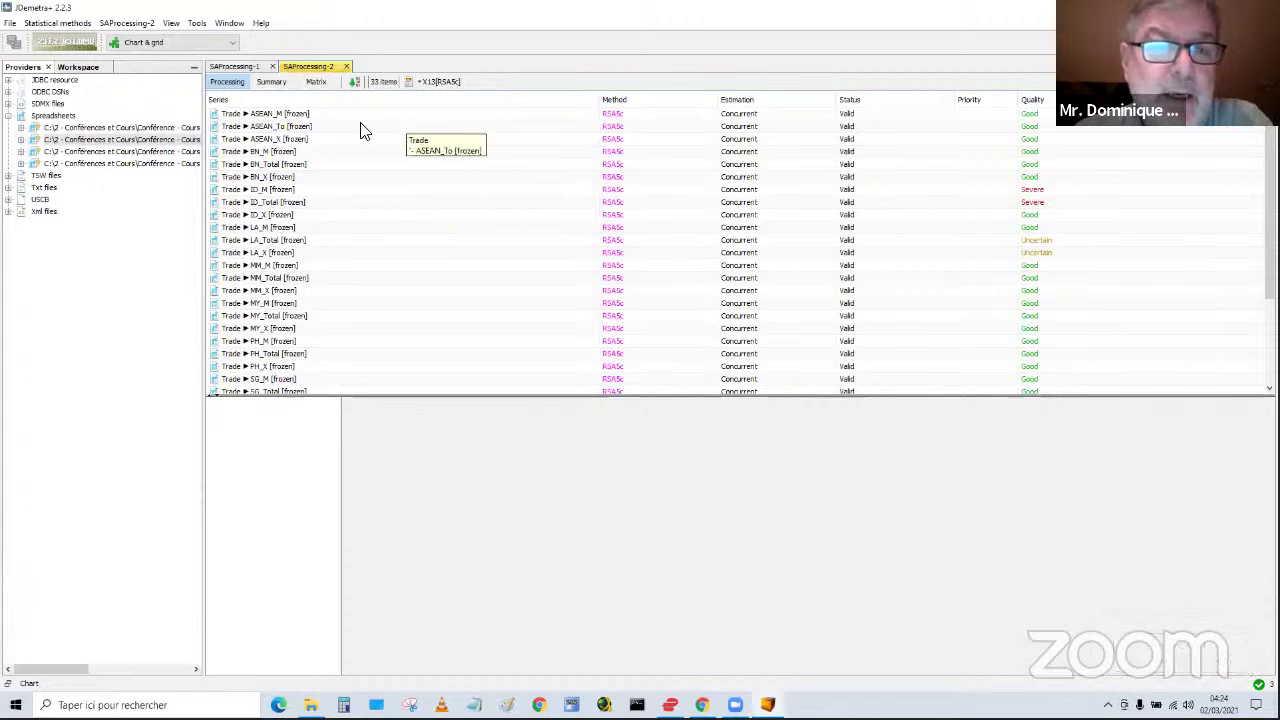
- Examine the Main and Calendar matrices of SAProcessing-2, including the Easter effects and t-statistics of the Trade SG series
left_click(314, 82)
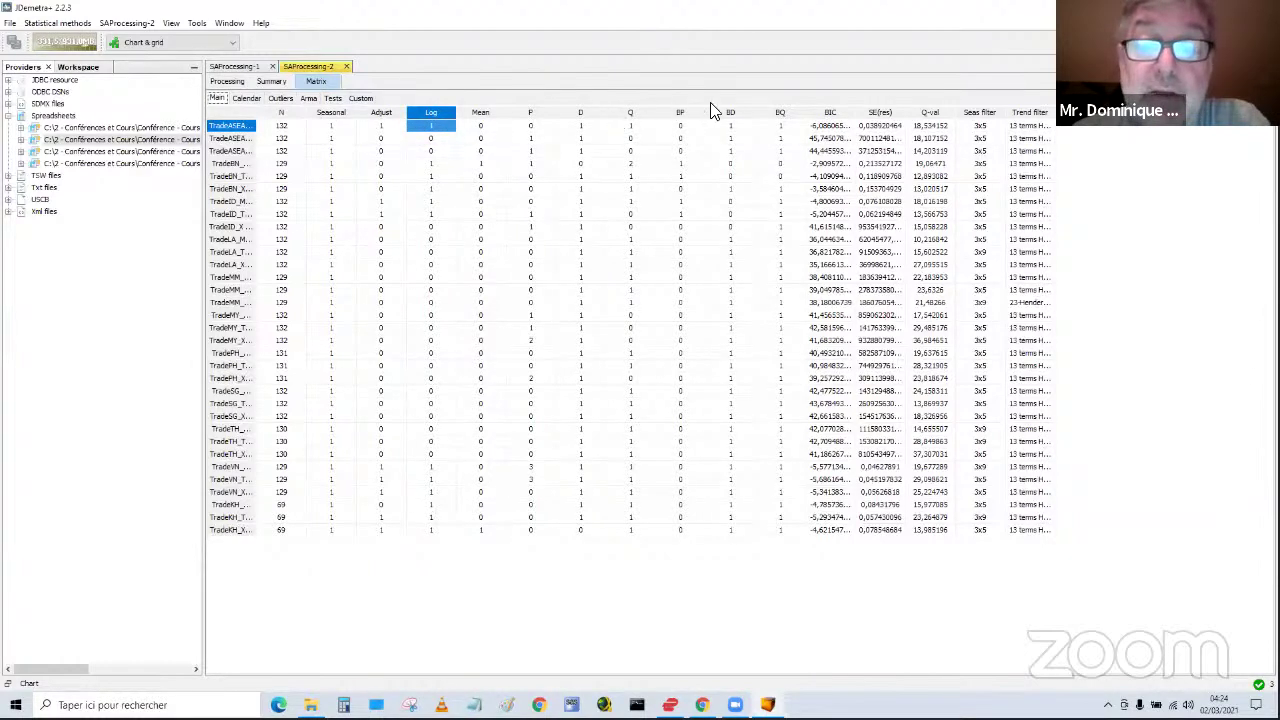
key("Right")
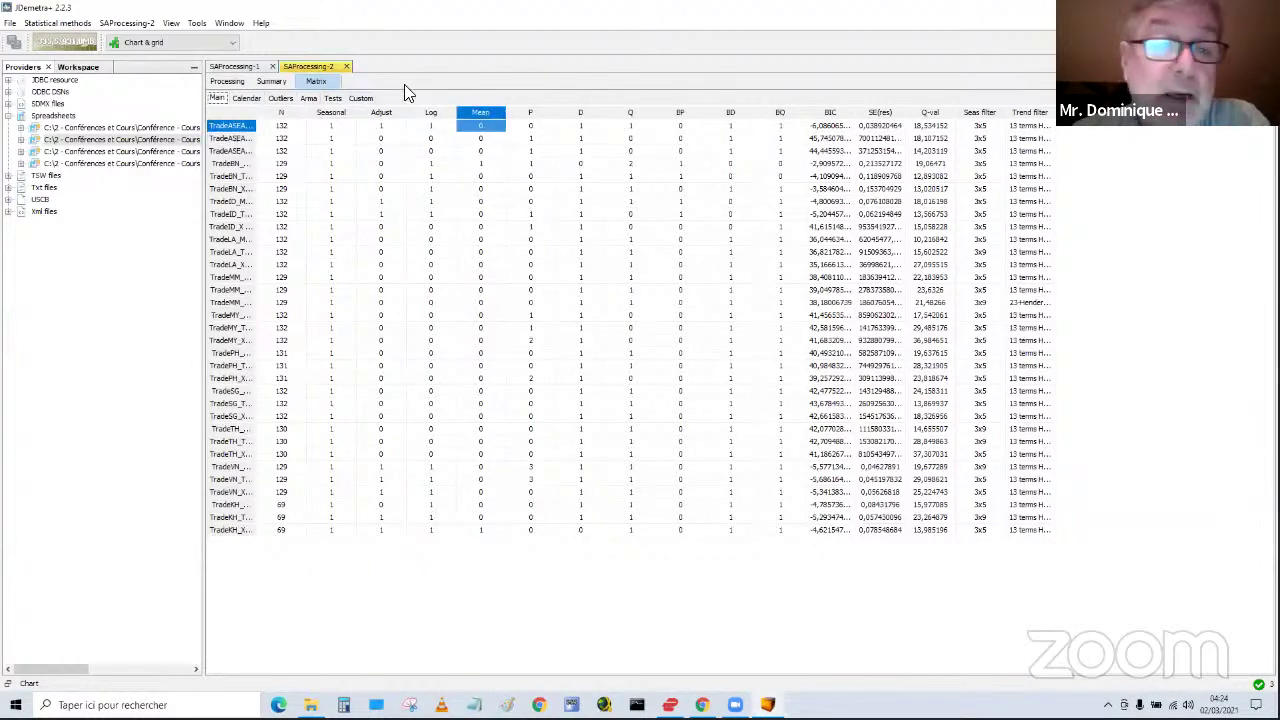
left_click(248, 98)
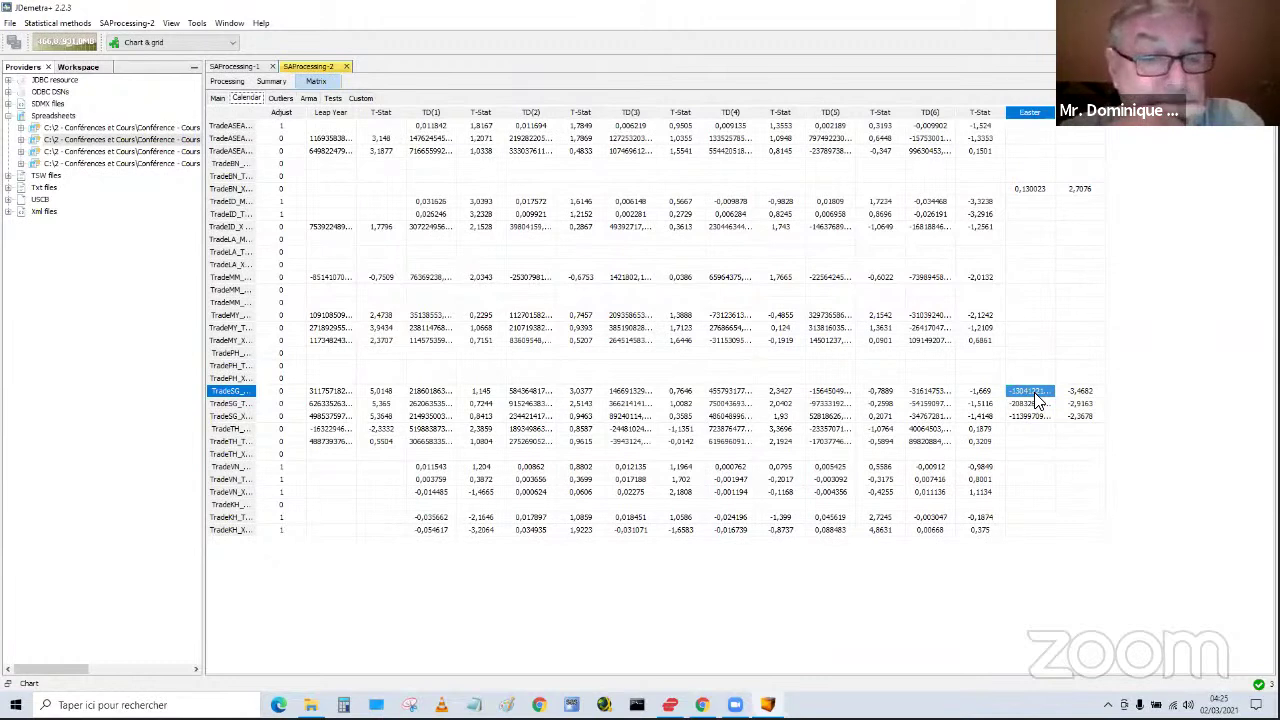
left_click(1068, 393)
left_click(1070, 405)
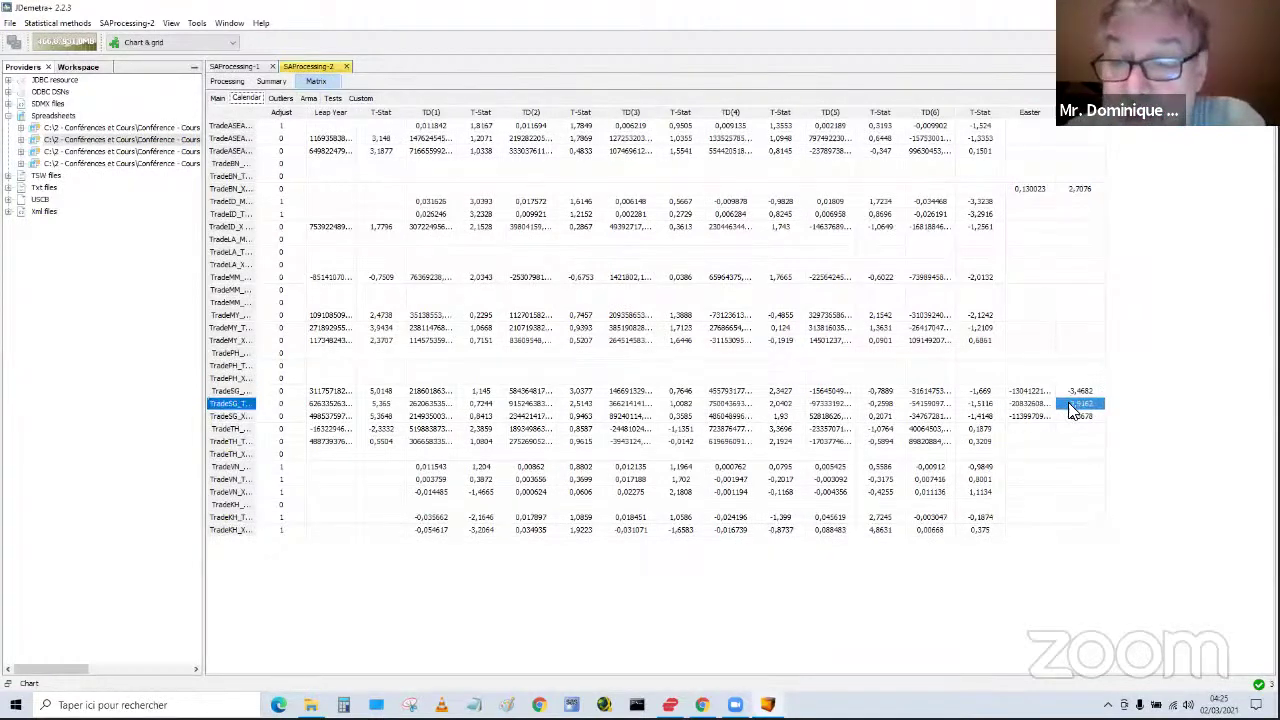
- Compare the Easter coefficients and t-statistics of the three Trade SG series with those of the TradeBN_X series in the Calendar matrix
left_click(1040, 416)
left_click(1048, 391)
left_click(1074, 403)
left_click(1068, 416)
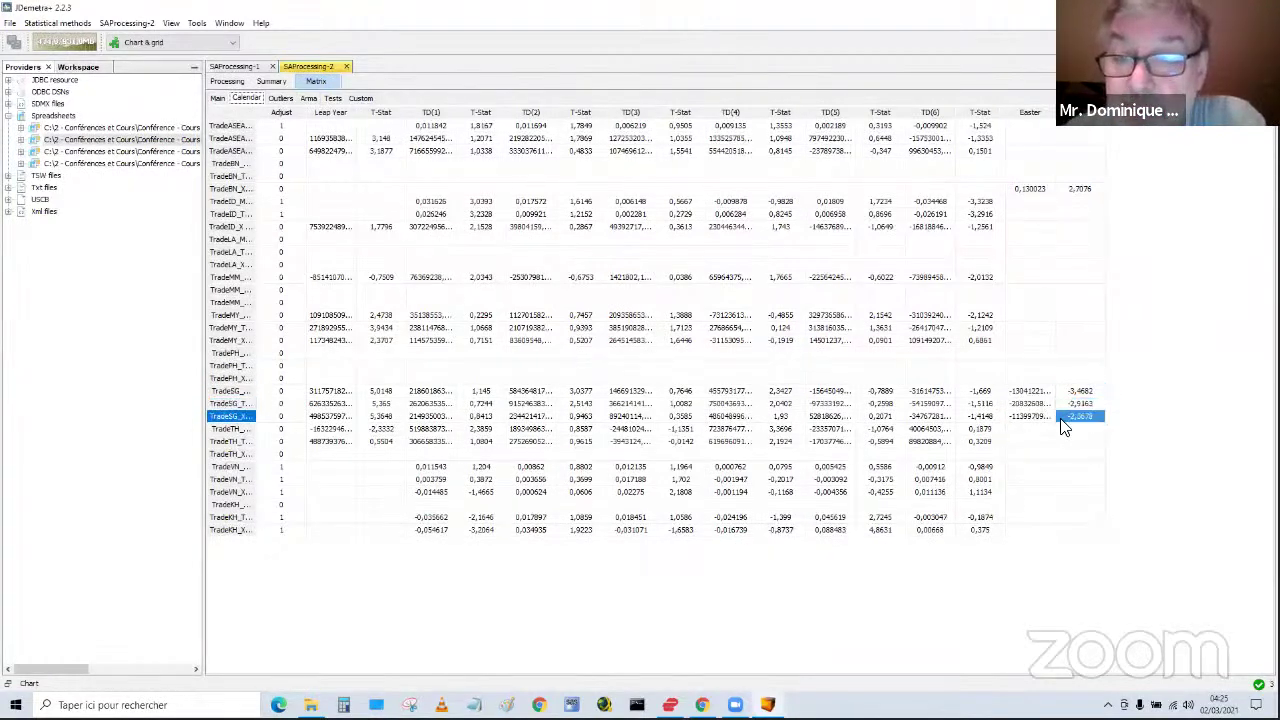
left_click(1080, 289)
left_click(1070, 264)
left_click(1030, 201)
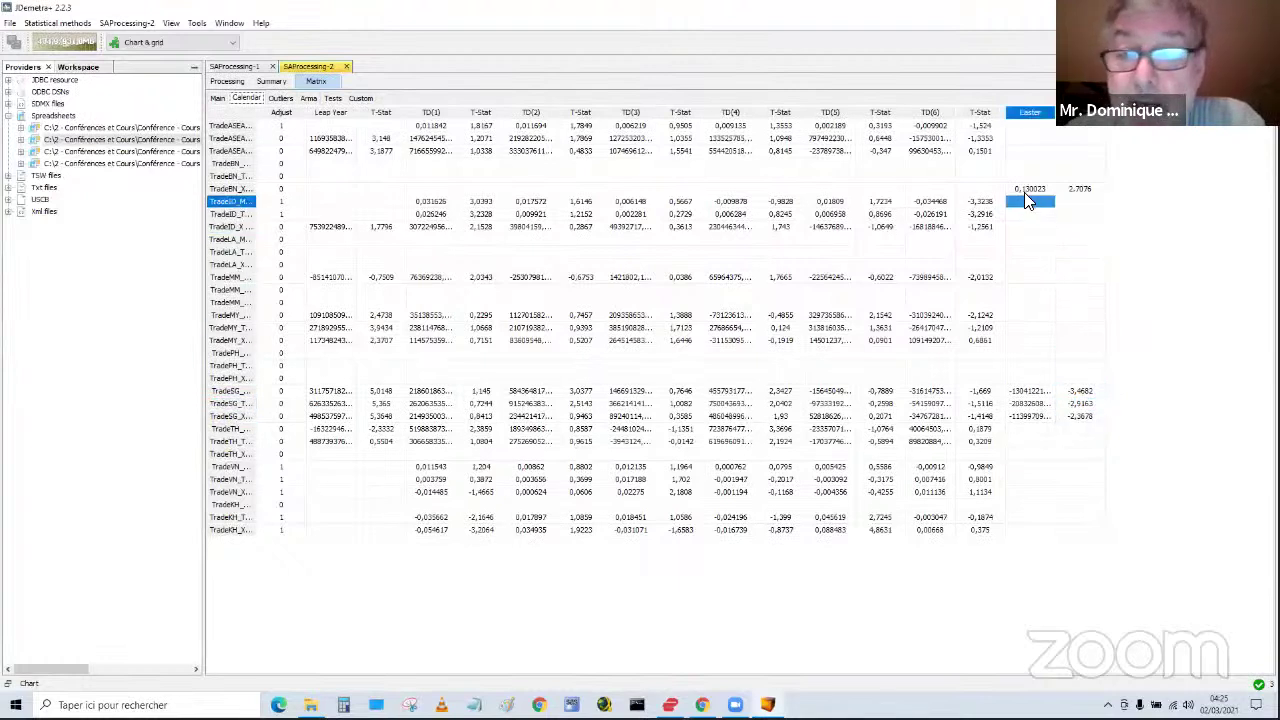
left_click(1026, 190)
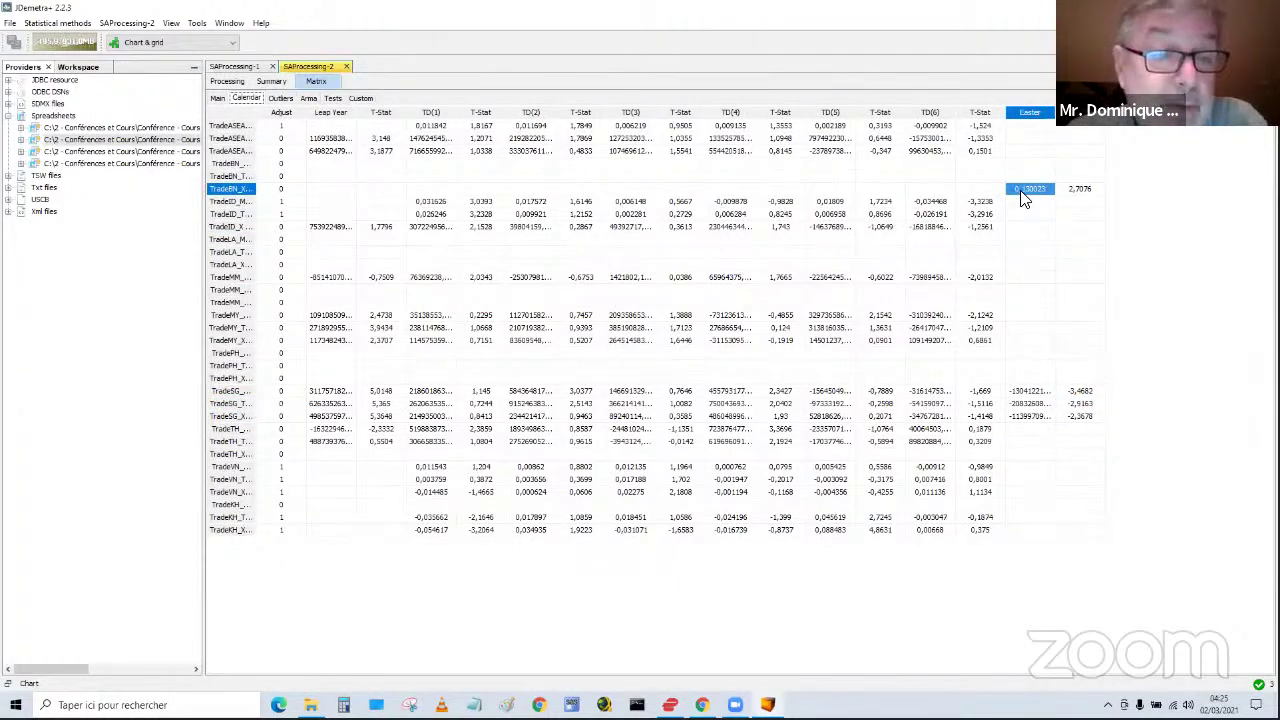
left_click(1066, 188)
left_click(1038, 188)
left_click(1066, 190)
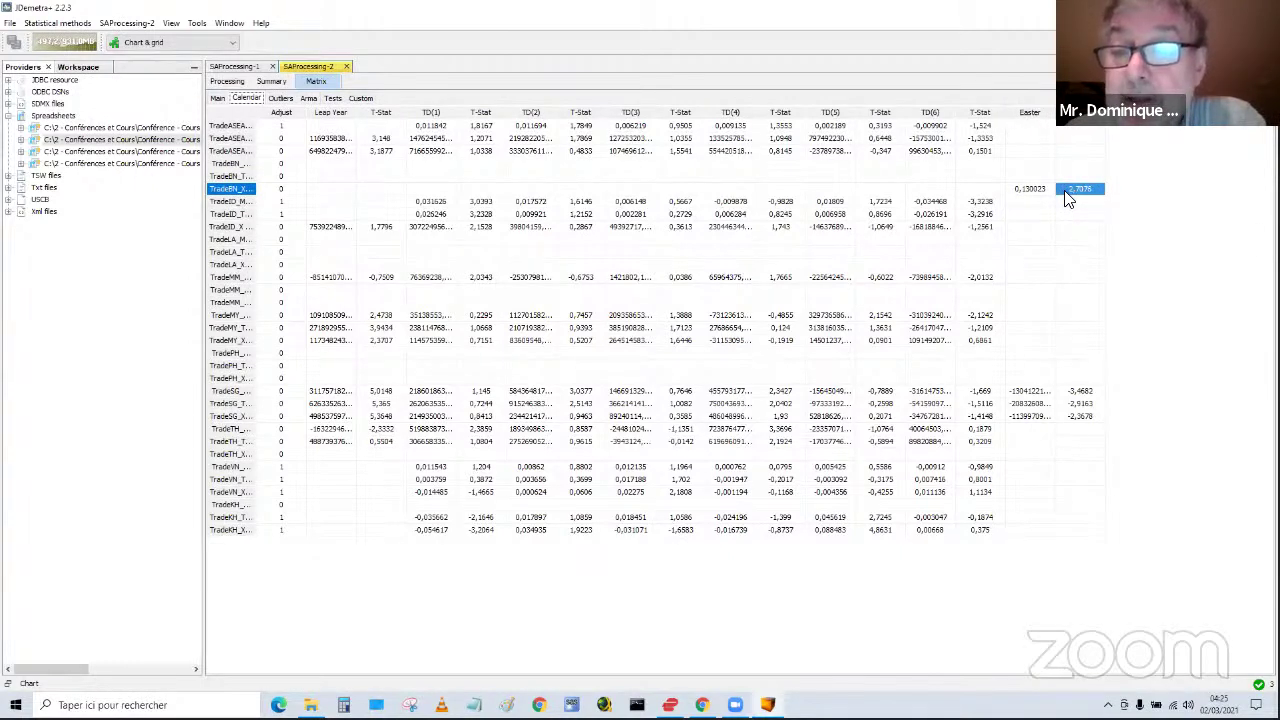
left_click(1040, 192)
left_click(1066, 193)
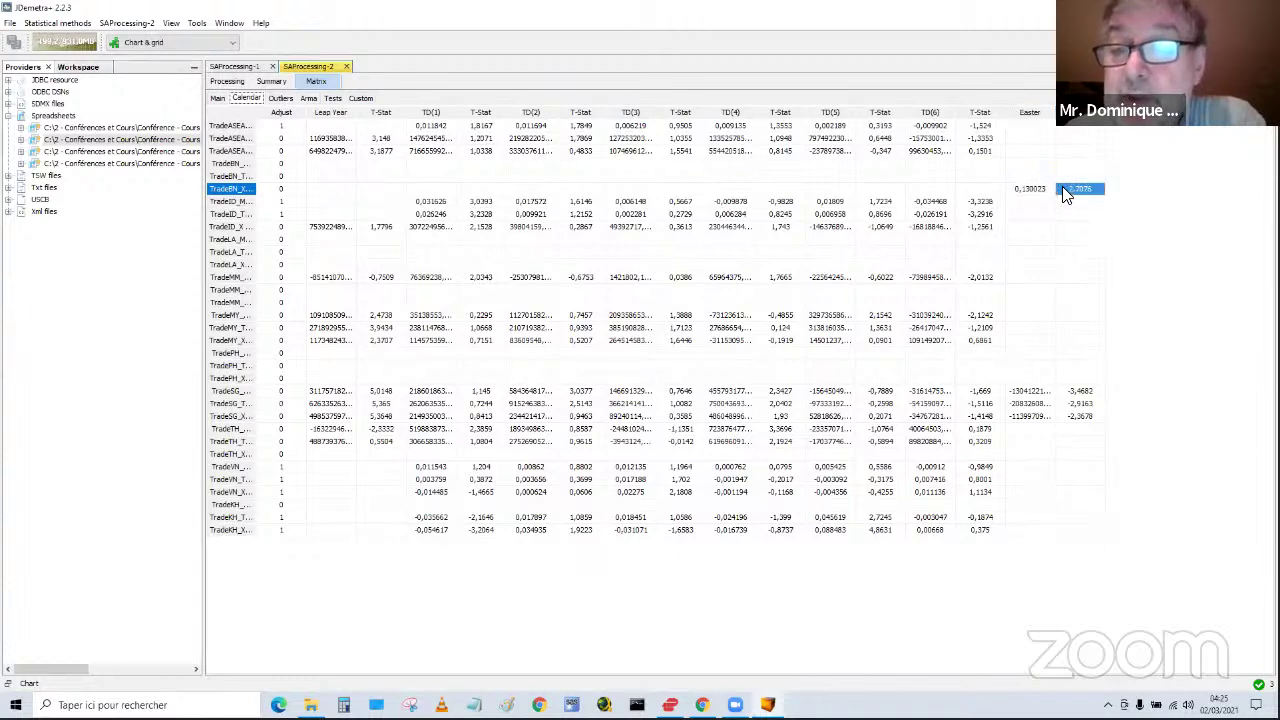
- Reread the Easter coefficients and t-statistics of only the three Trade SG series
left_click(1026, 394)
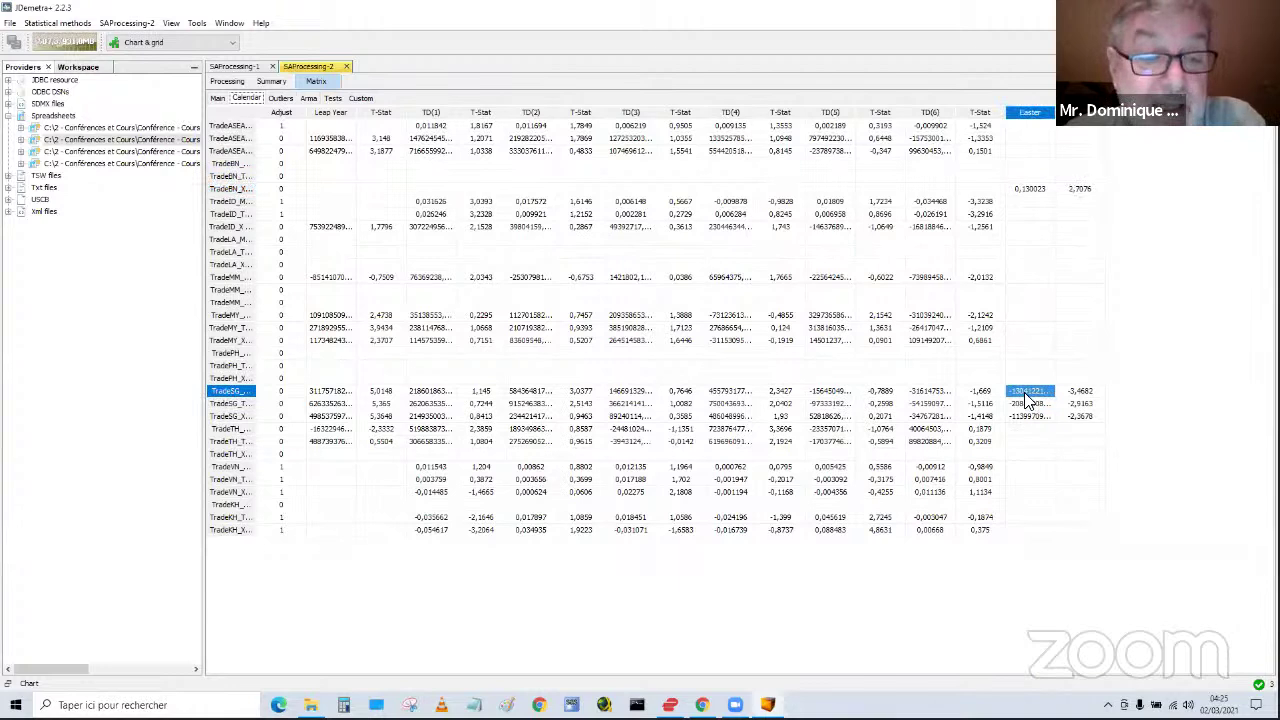
left_click(1030, 404)
left_click(1028, 413)
left_click(1034, 407)
left_click(1041, 393)
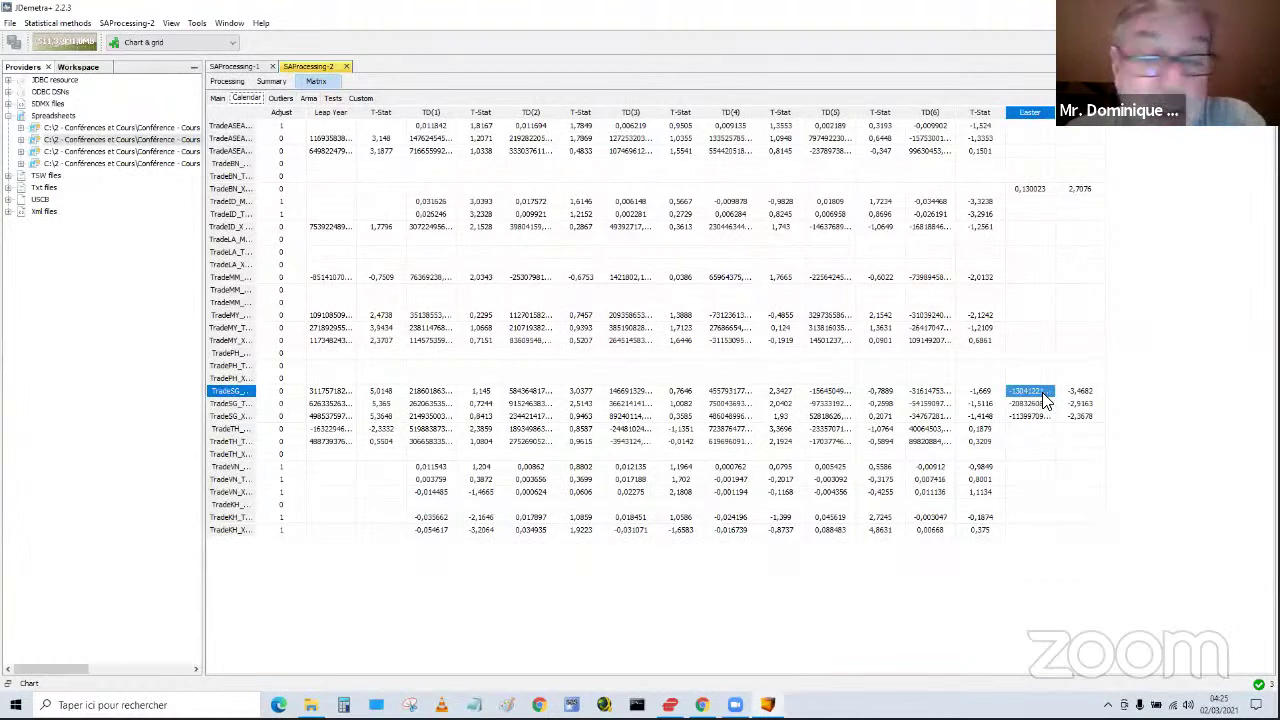
left_click(1067, 392)
left_click(1068, 403)
left_click(1040, 404)
- Check which other series have no Easter effect and look over the trading-day and leap-year columns of the Calendar matrix
left_click(1075, 365)
left_click(1038, 265)
left_click_drag(1038, 264, 1080, 149)
left_click(1037, 366)
left_click(1078, 353)
left_click(1090, 342)
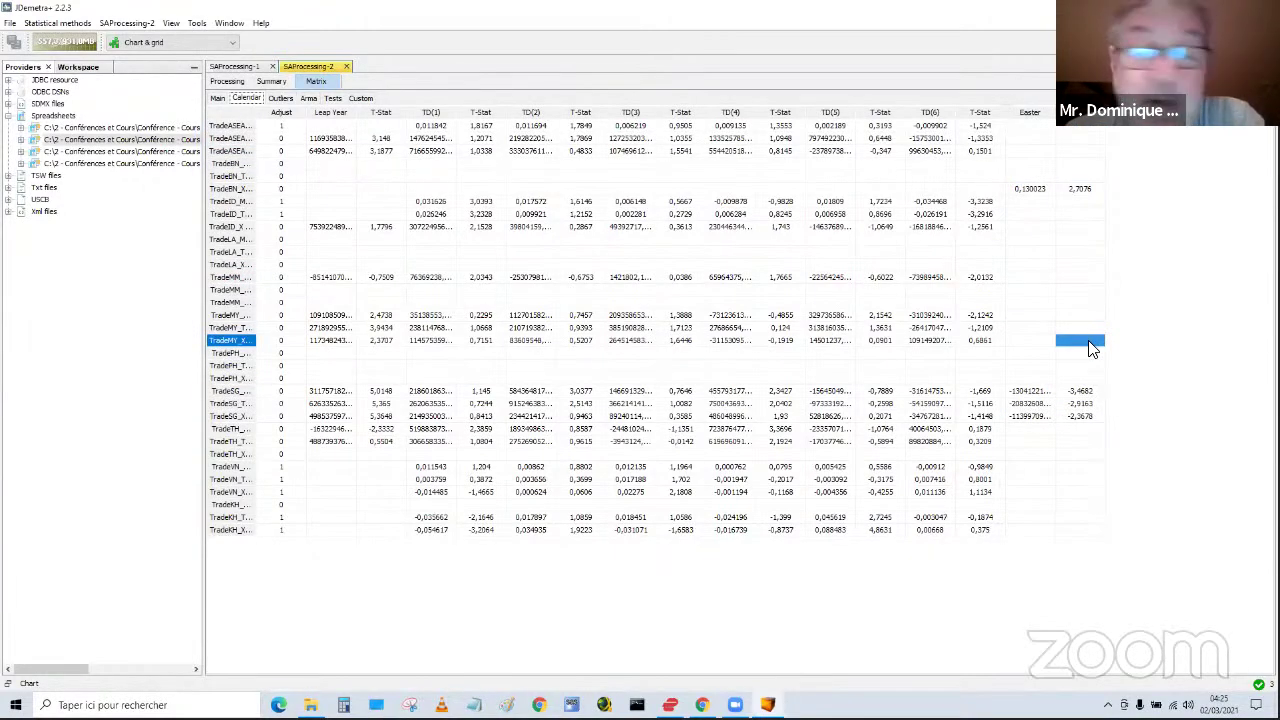
left_click(1053, 341)
left_click_drag(1080, 341, 438, 120)
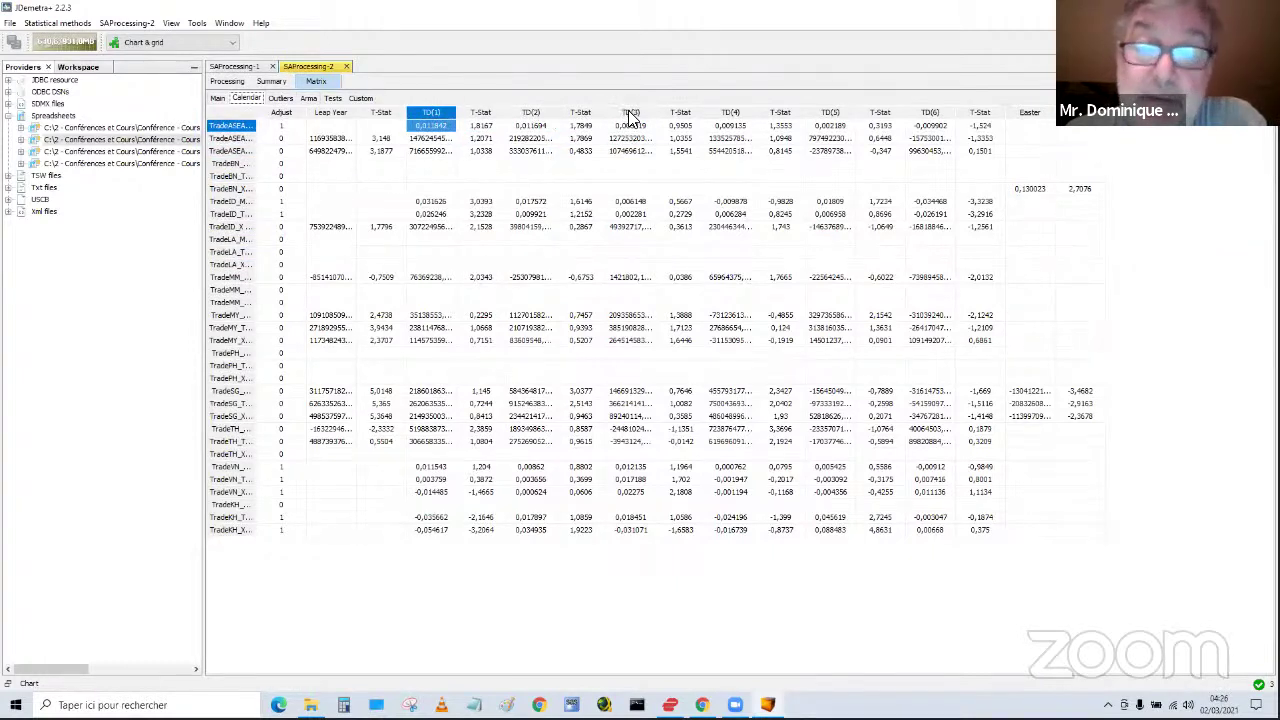
left_click(526, 124)
left_click_drag(503, 120, 381, 121)
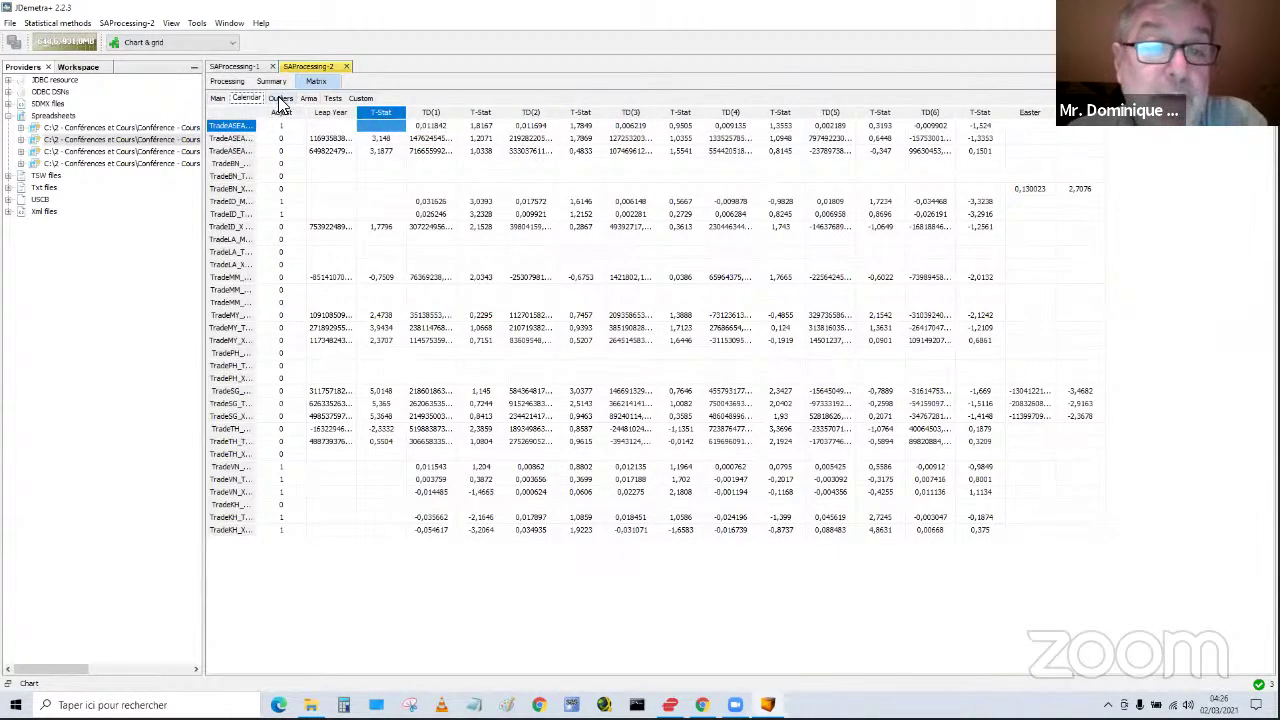
- Open the Outliers matrix of SAProcessing-2, widen the OUT(1) column and read the first outliers of the ASEAN and Trade BN series
left_click(281, 98)
left_click_drag(360, 220, 274, 122)
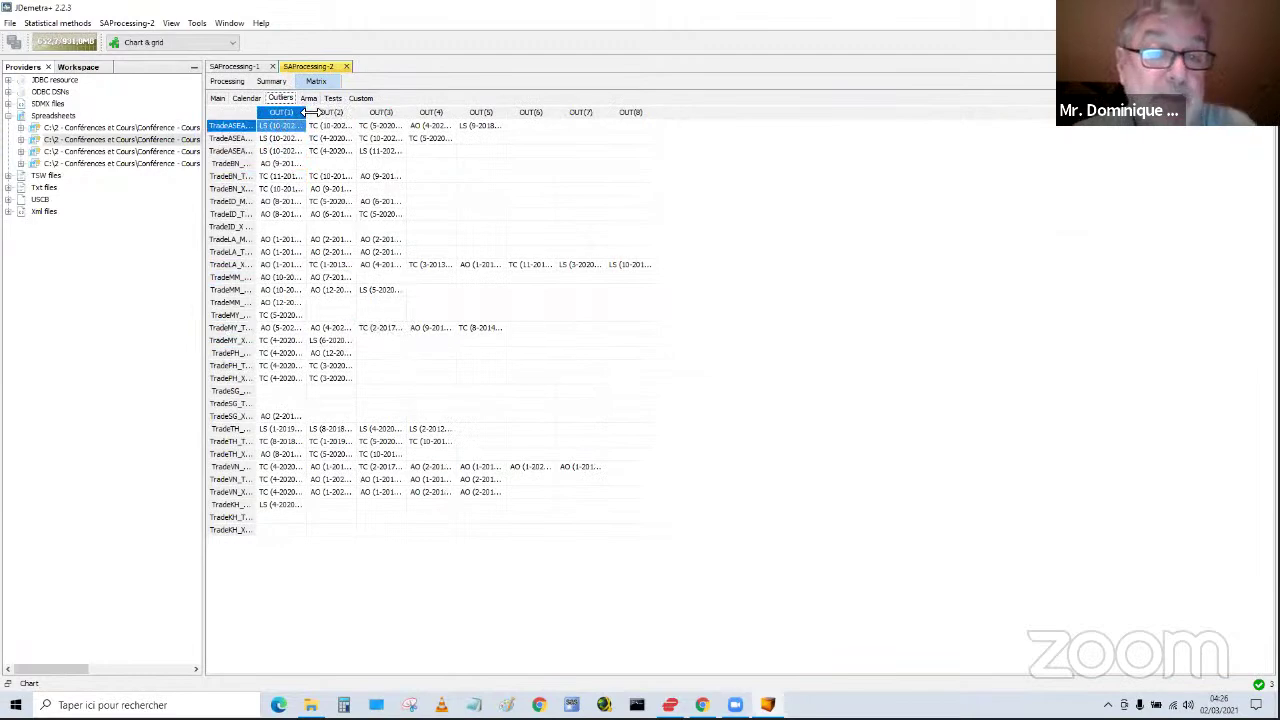
left_click_drag(306, 112, 454, 112)
left_click(435, 127)
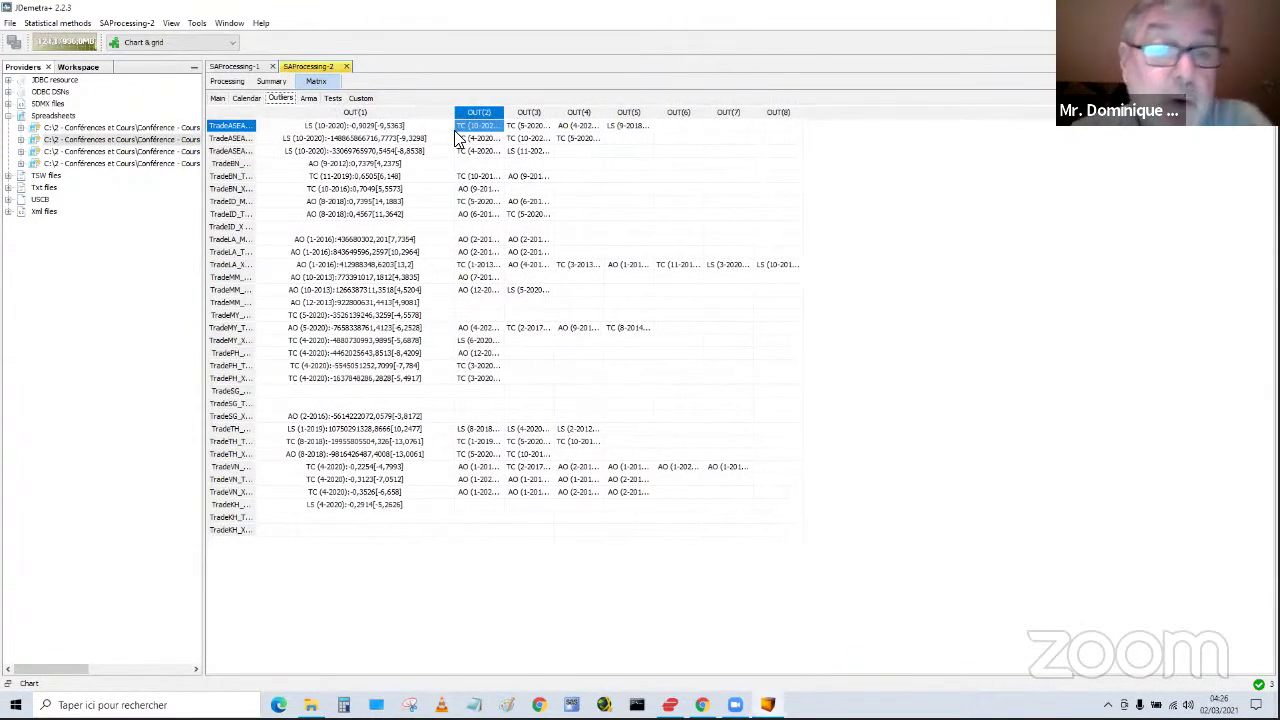
left_click(420, 138)
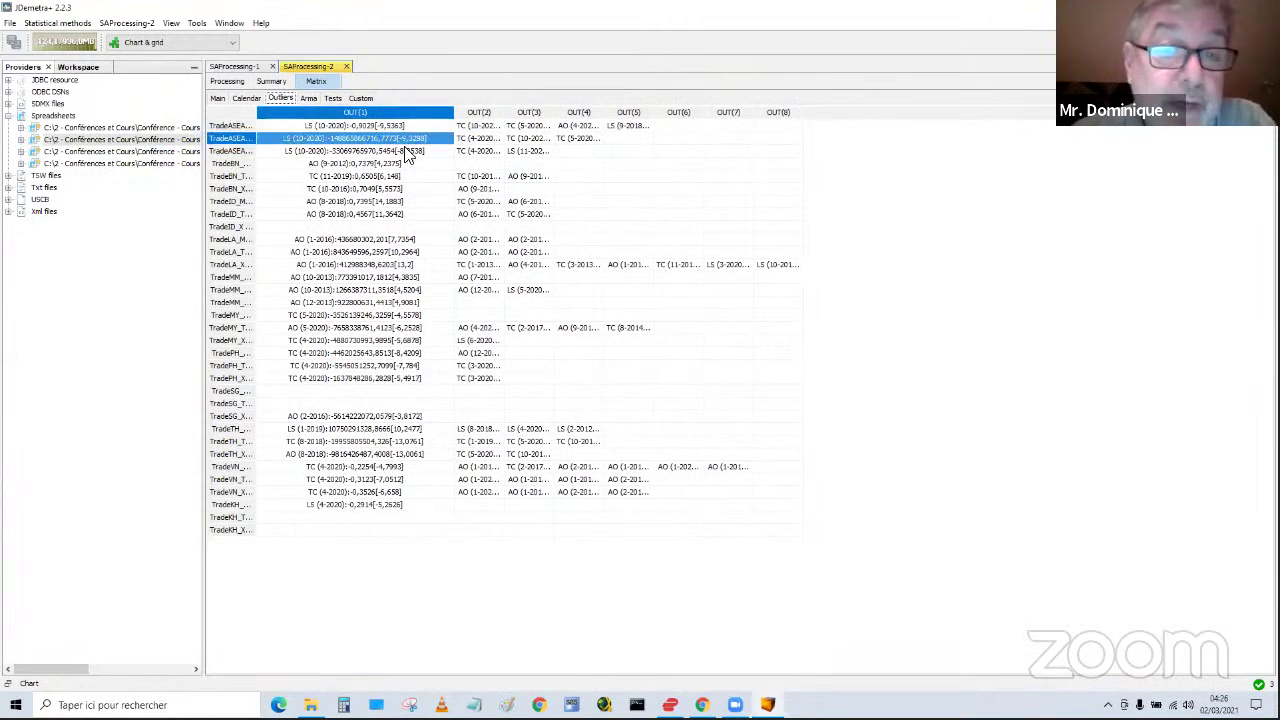
left_click(336, 150)
left_click(333, 165)
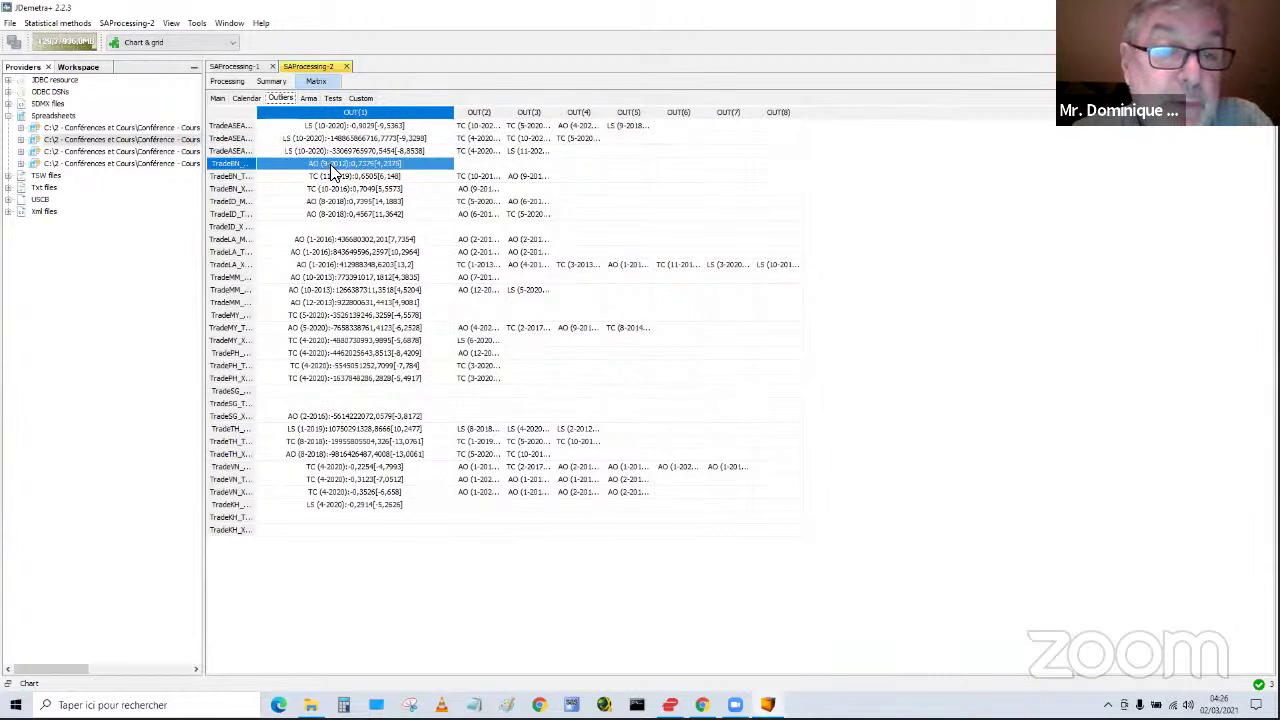
left_click(334, 176)
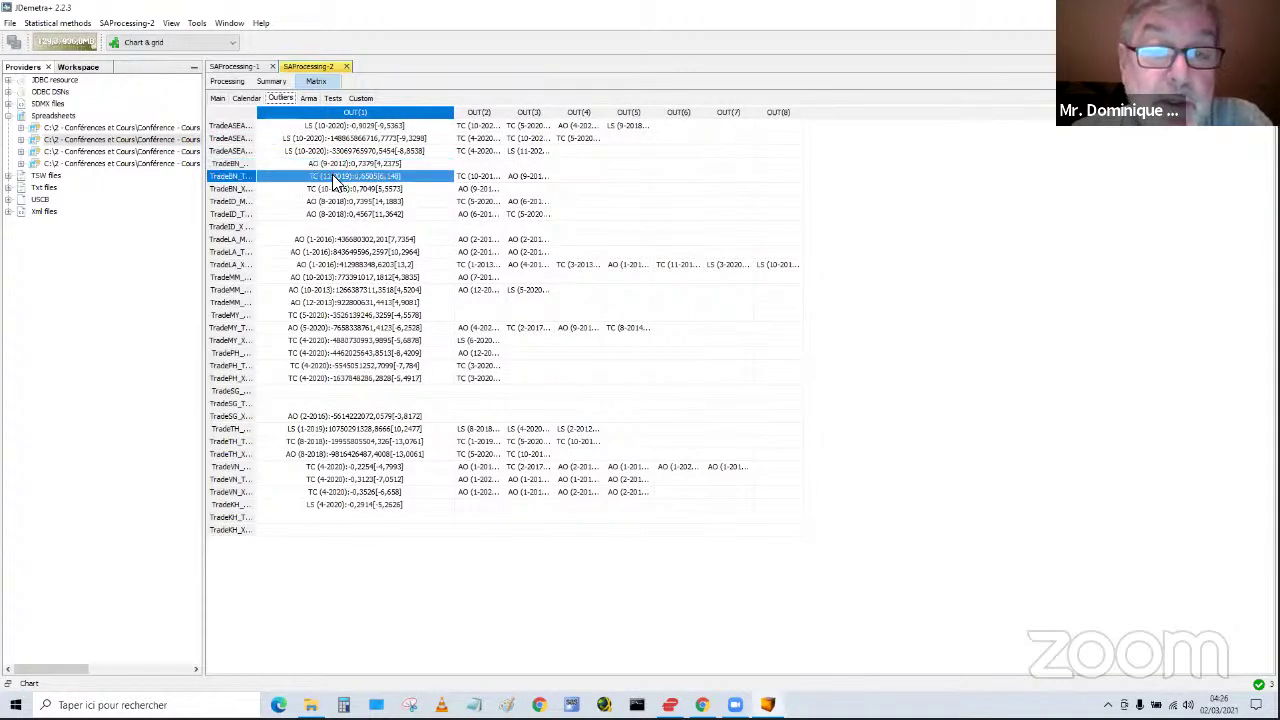
- Widen the OUT(2) and OUT(3) columns of the Outliers matrix to make their entries readable
left_click(484, 125)
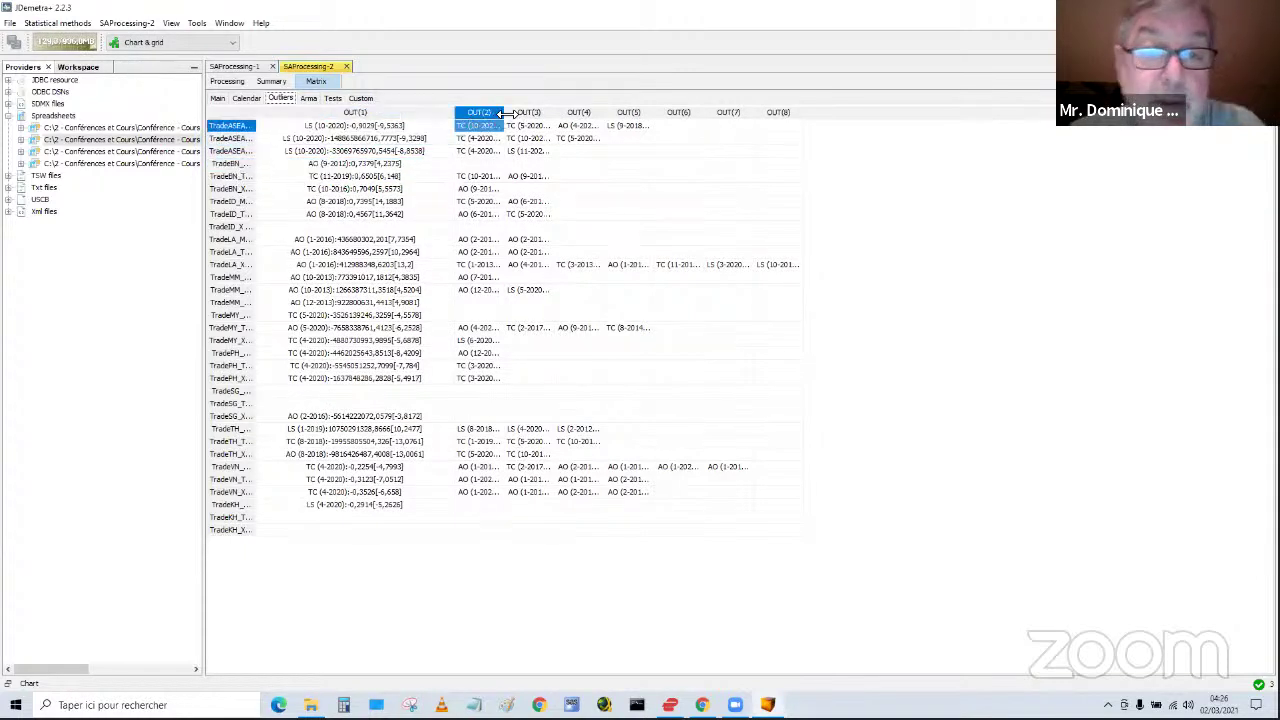
left_click_drag(505, 114, 605, 117)
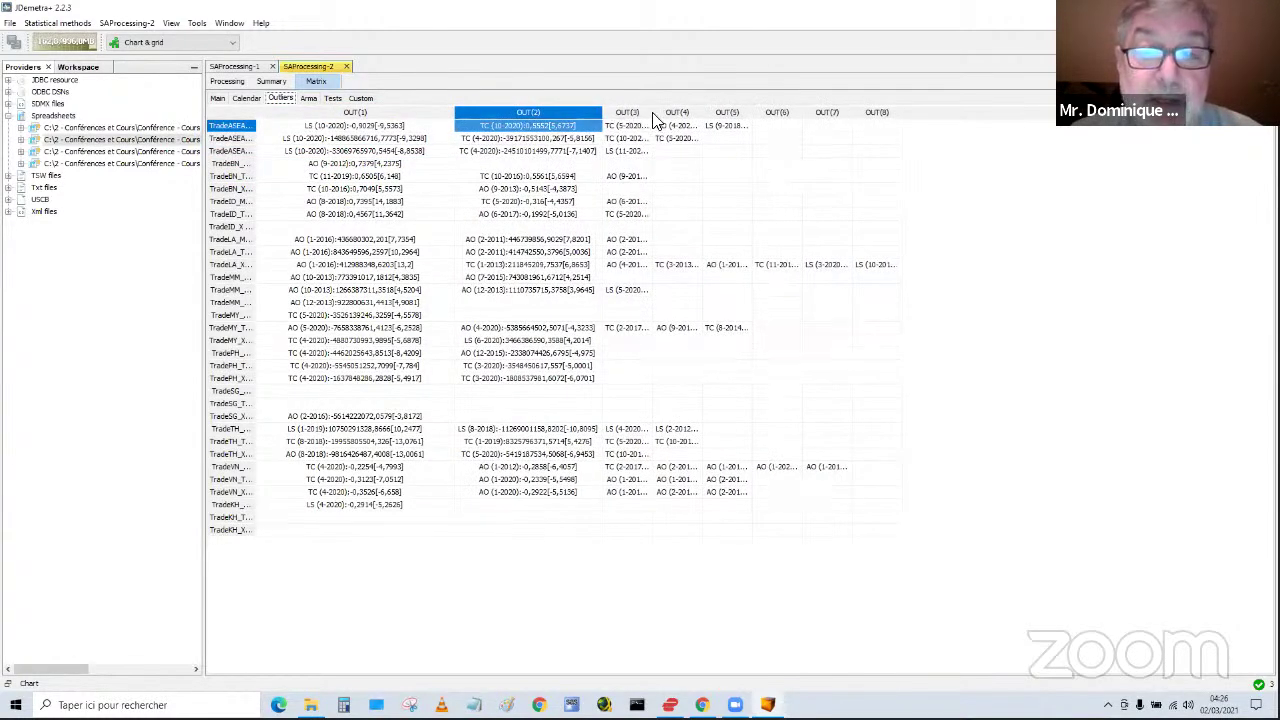
left_click_drag(652, 113, 732, 113)
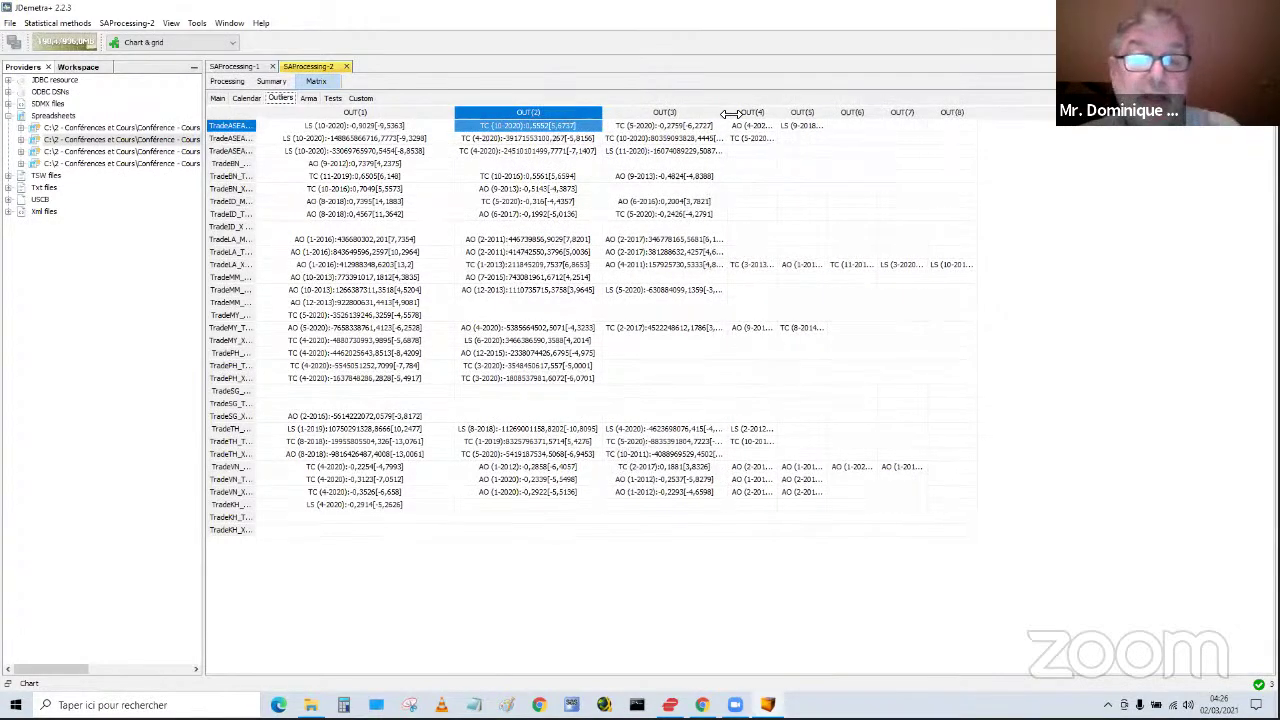
- Examine the outlier types, dates and t-statistics of the Trade BN, Trade ID and remaining series, including the 2020 outliers
left_click(665, 176)
left_click(445, 189)
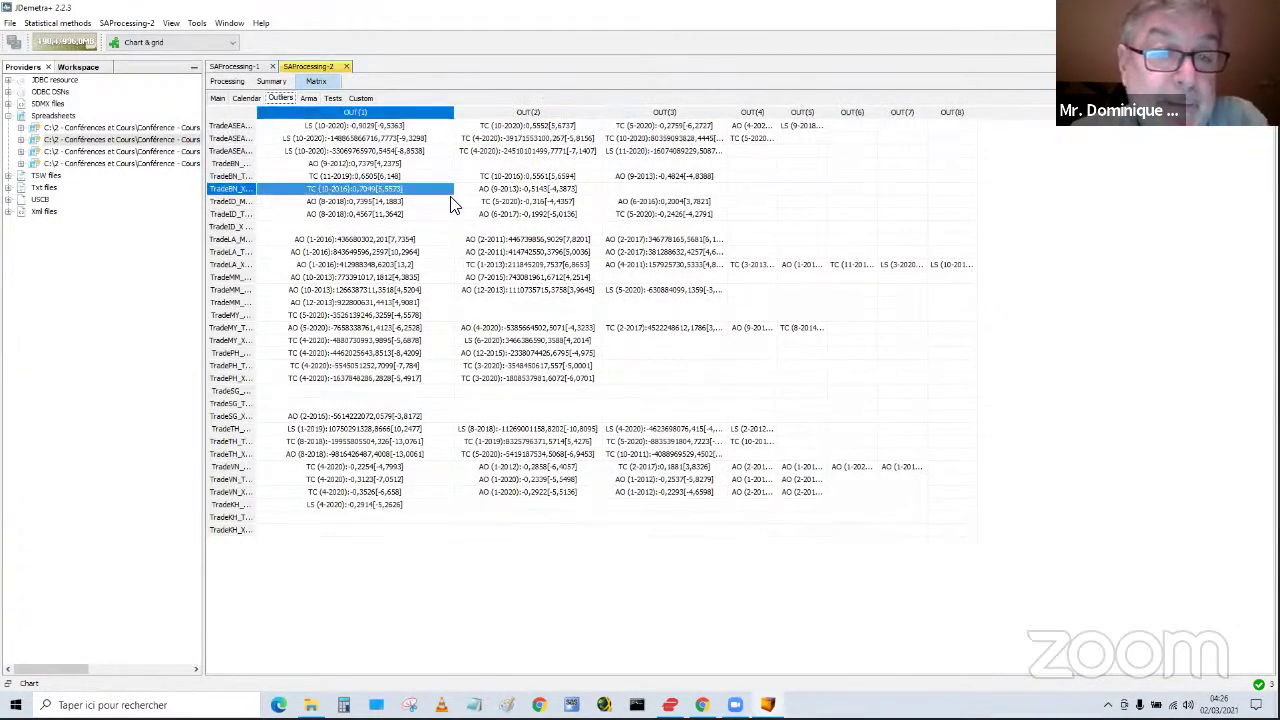
left_click(428, 200)
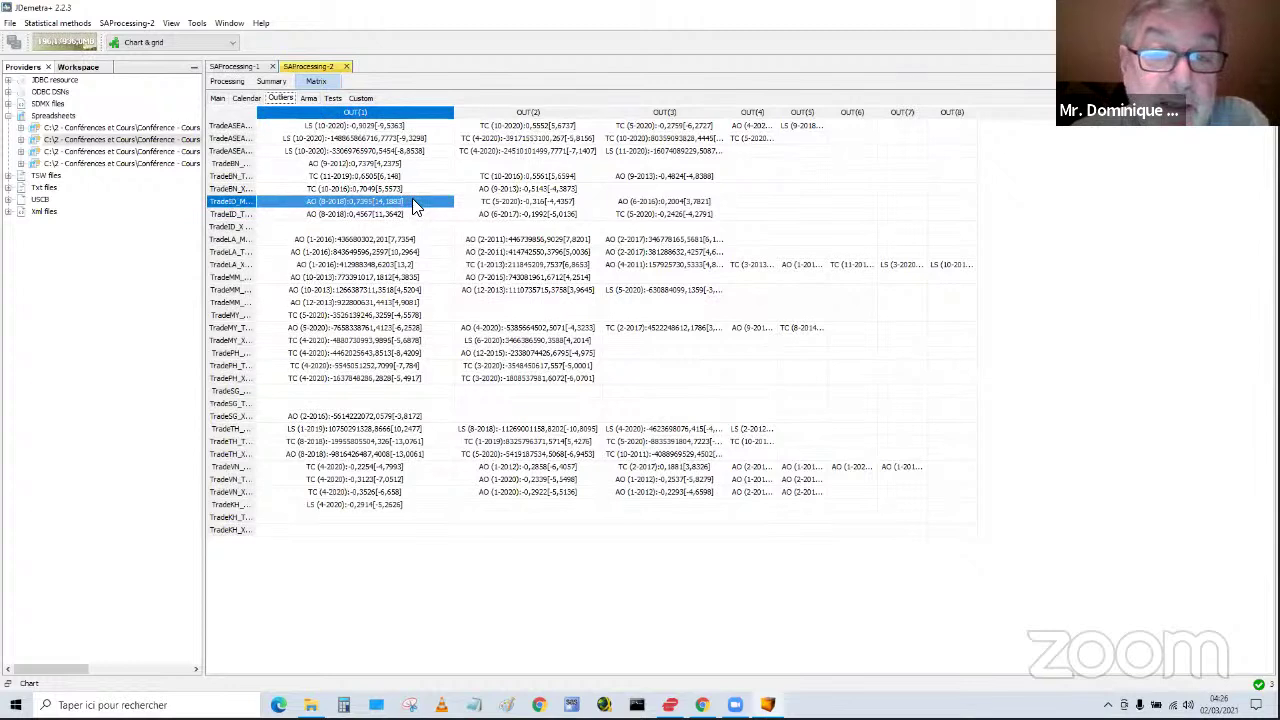
left_click(474, 203)
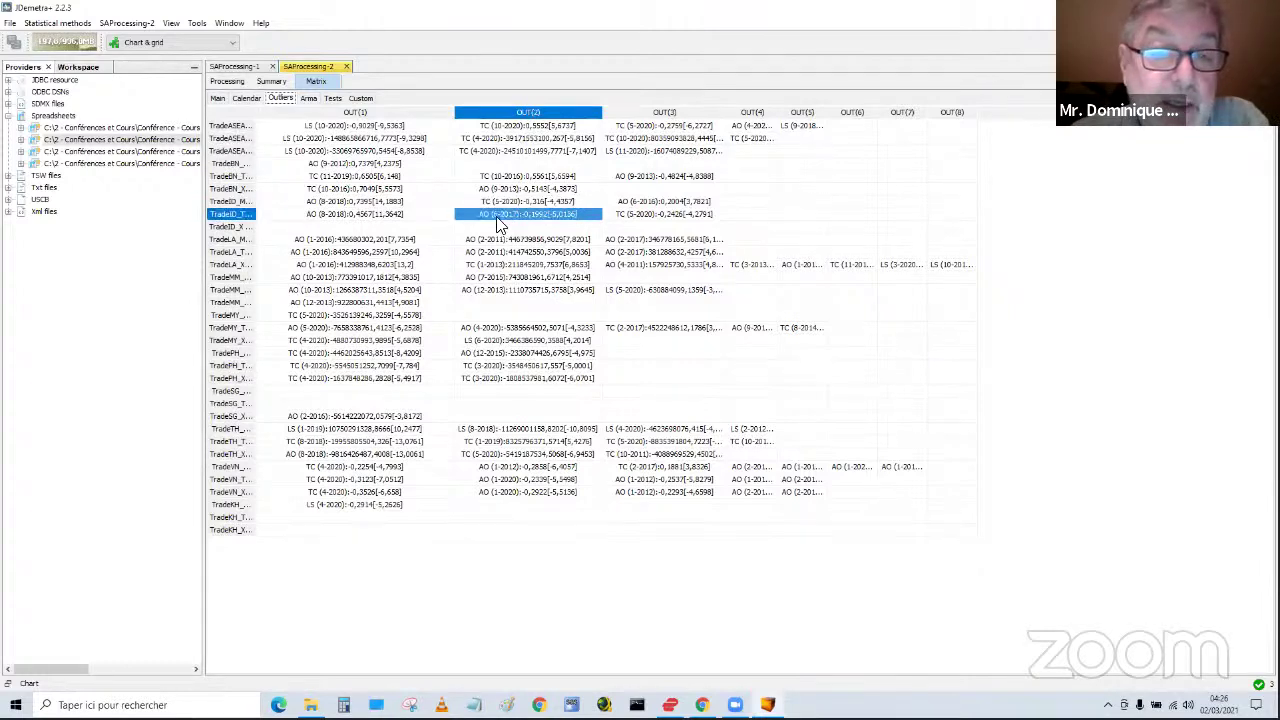
left_click(435, 228)
left_click_drag(433, 226, 416, 399)
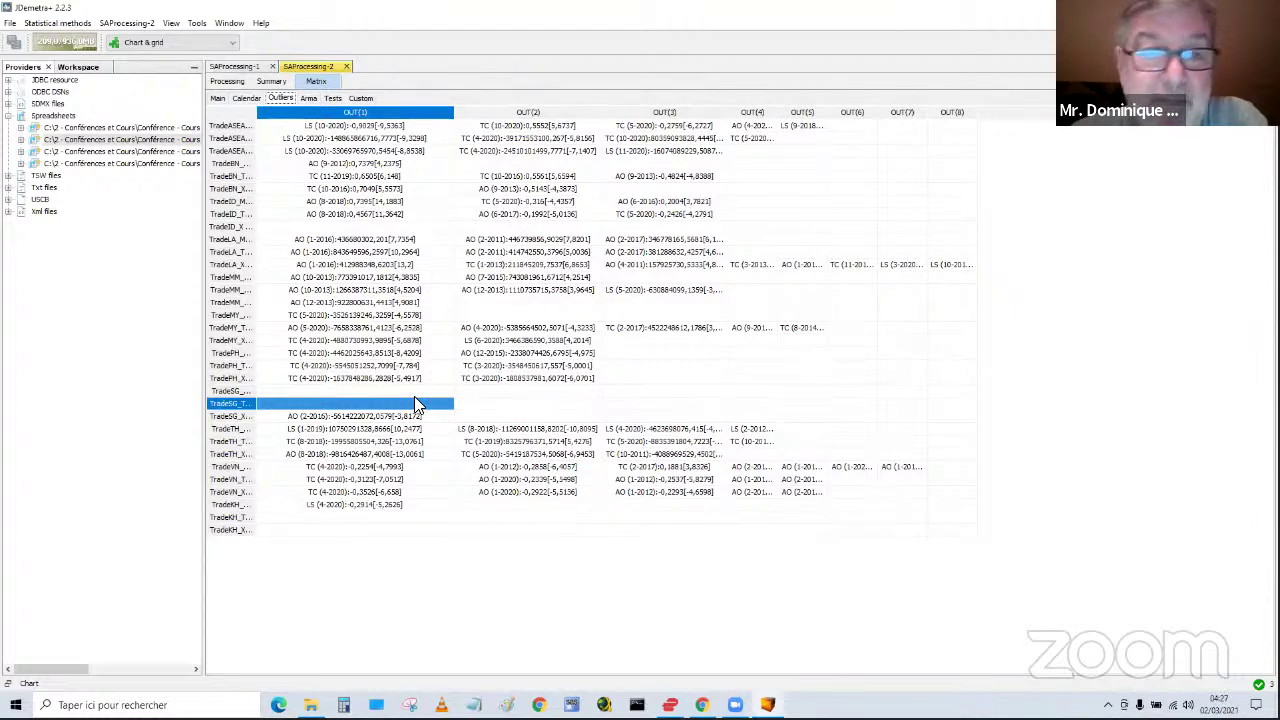
left_click(688, 314)
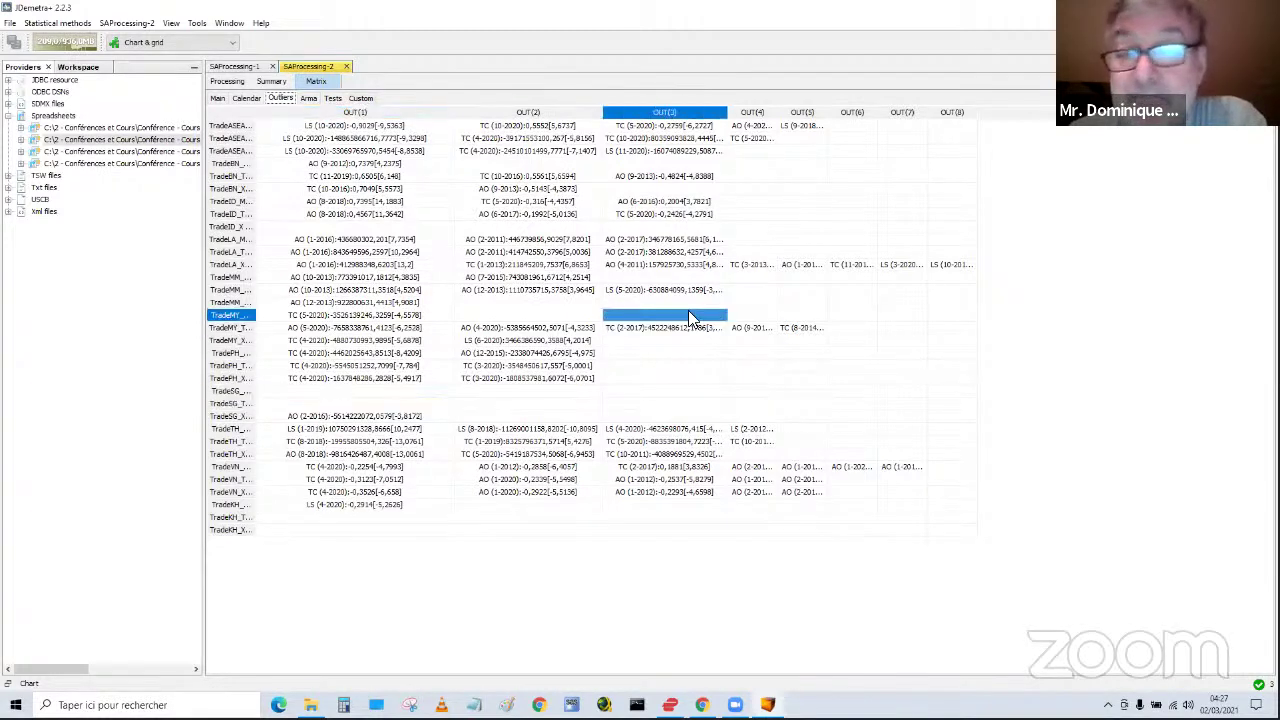
left_click(694, 125)
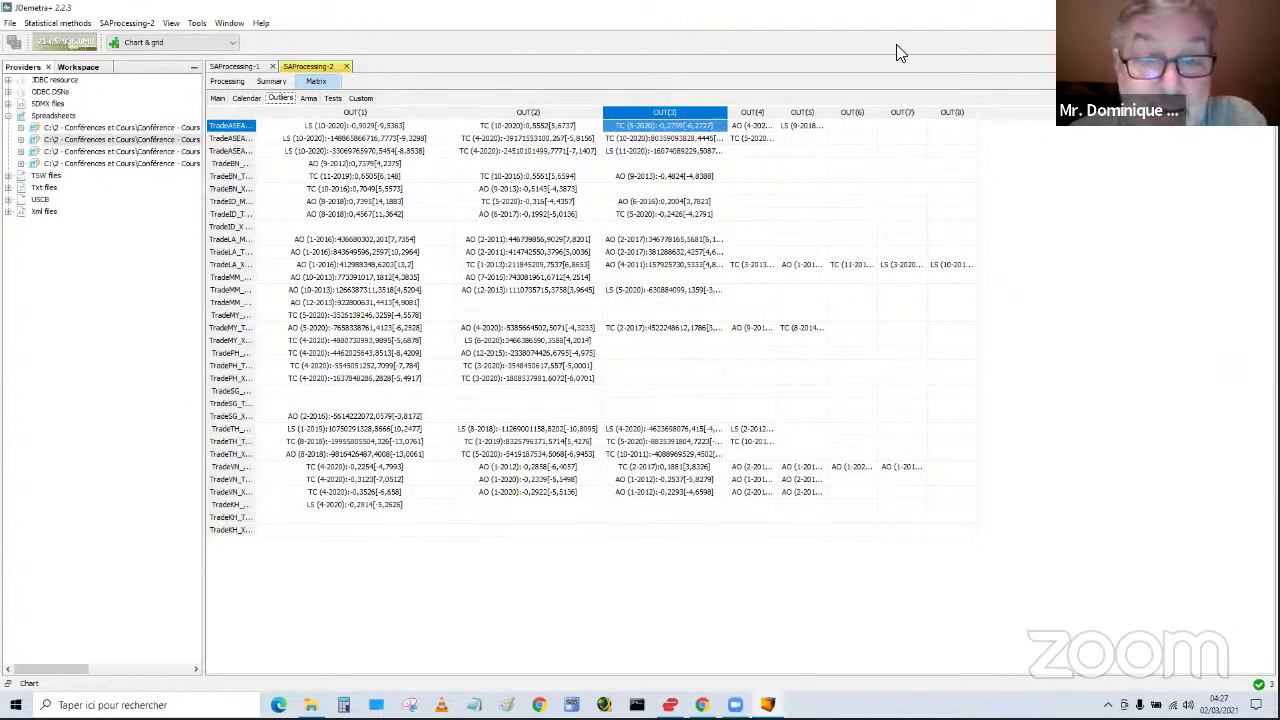
left_click_drag(800, 201, 308, 94)
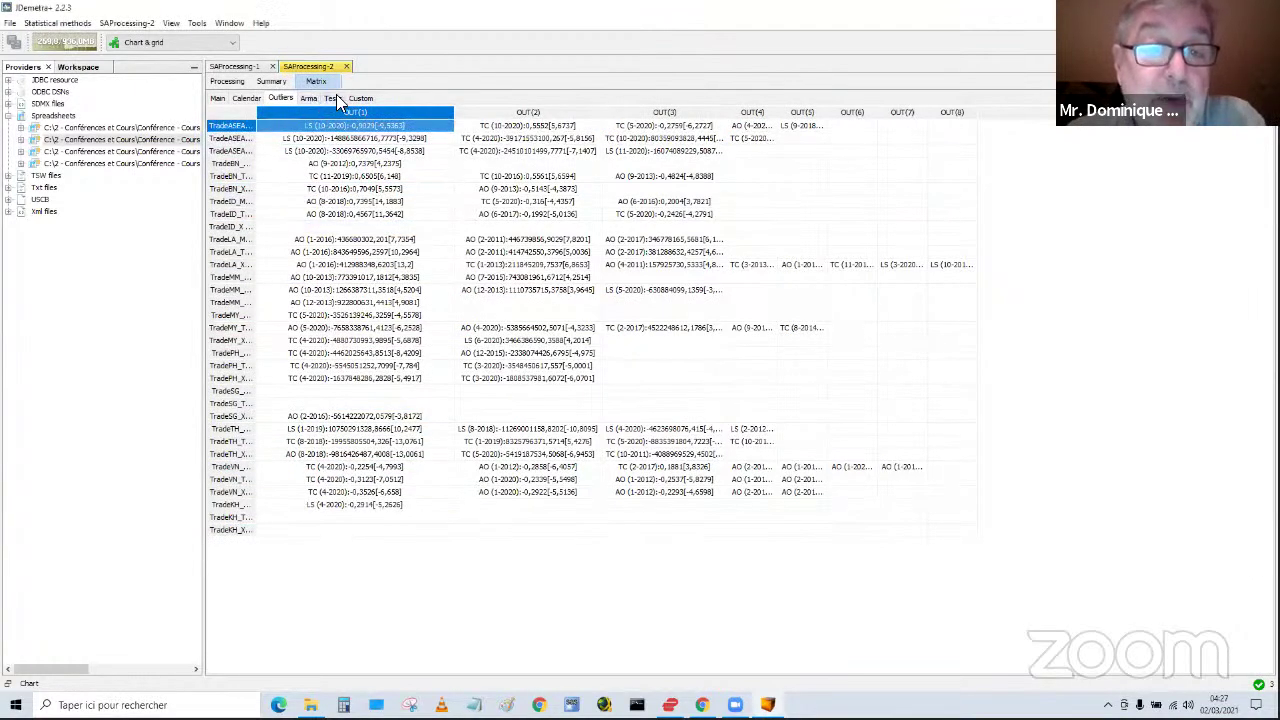
- Open the Tests matrix and examine the skewness, kurtosis, Ljung-Box and seasonal Ljung-Box results of all series
left_click(334, 97)
left_click(286, 127)
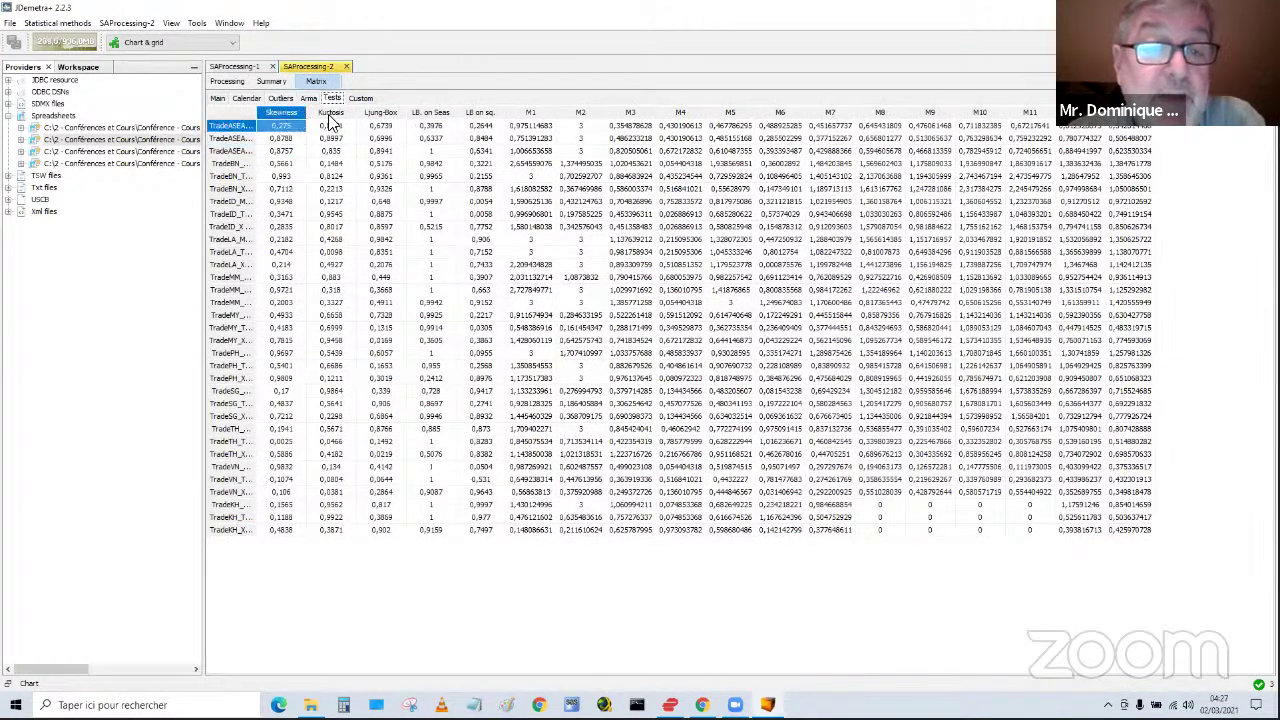
left_click(372, 126)
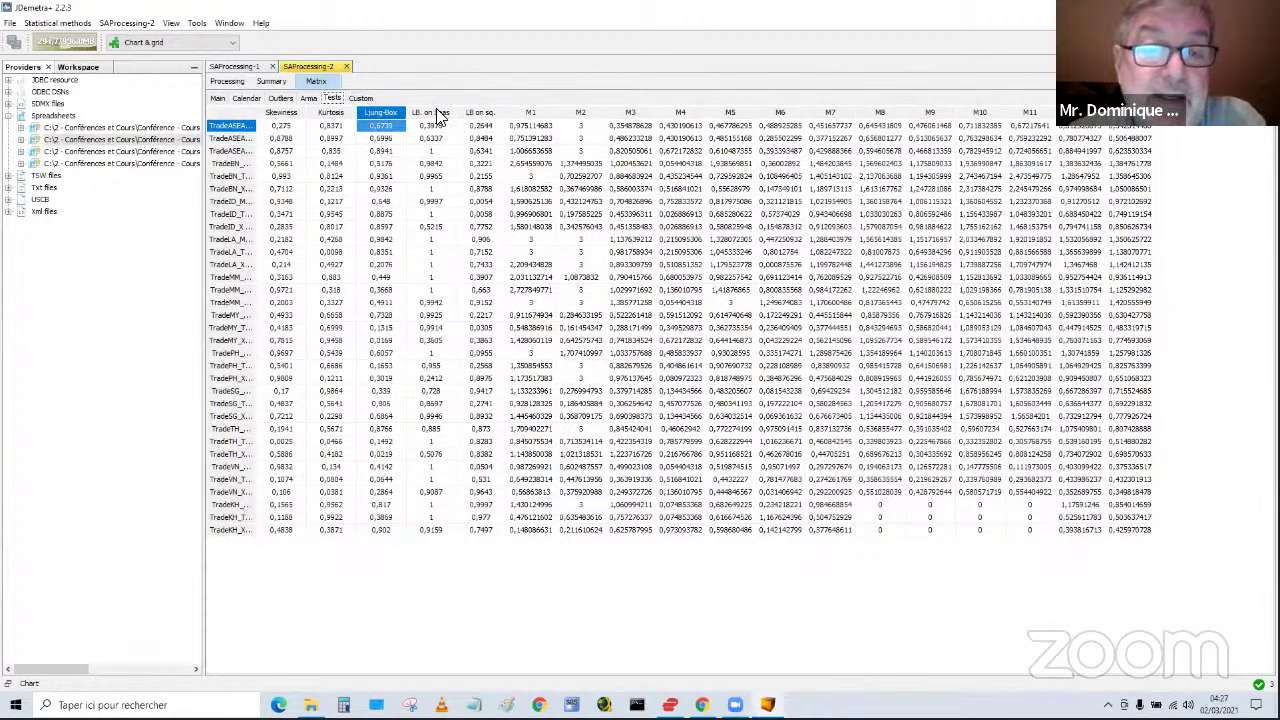
left_click(428, 127)
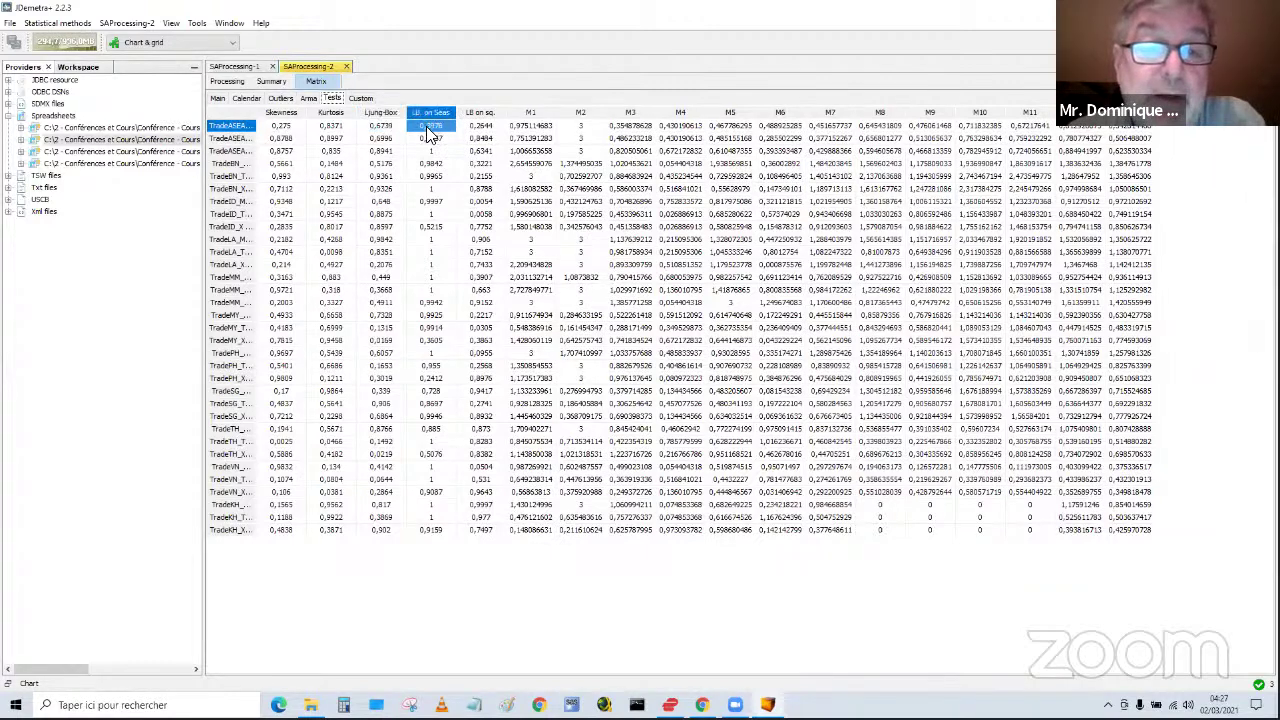
left_click(428, 131)
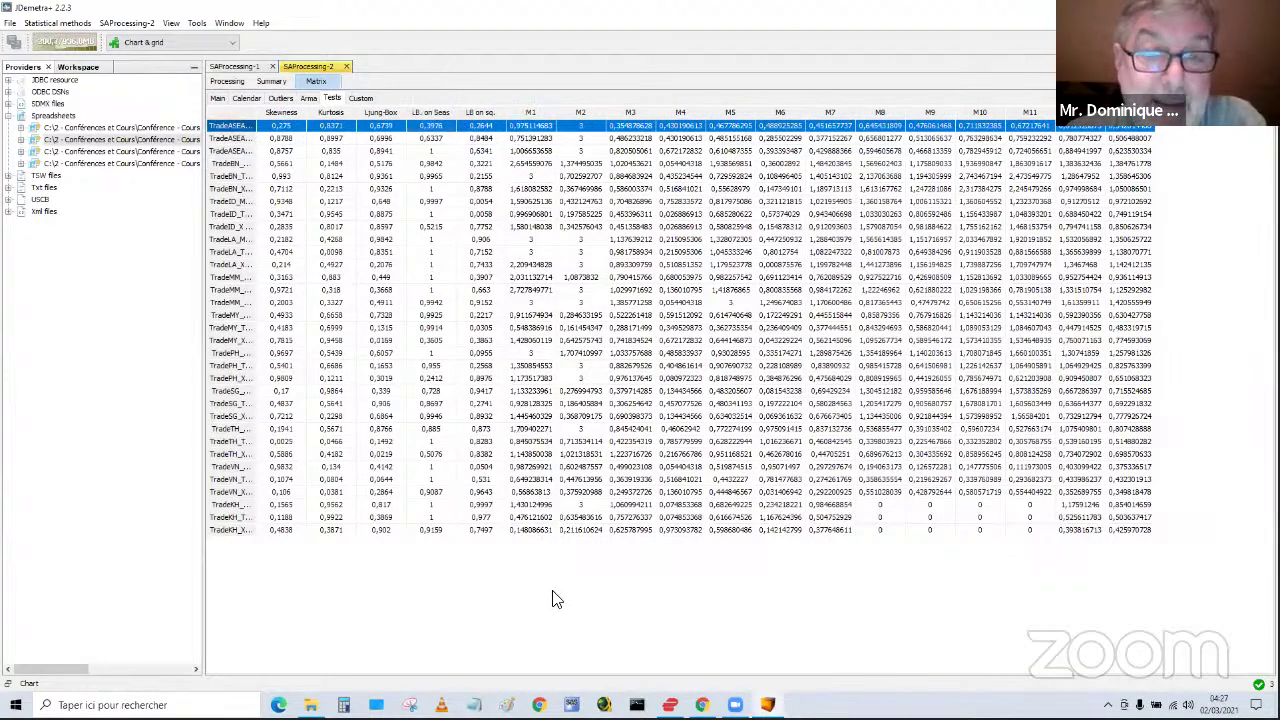
left_click_drag(425, 280, 424, 118)
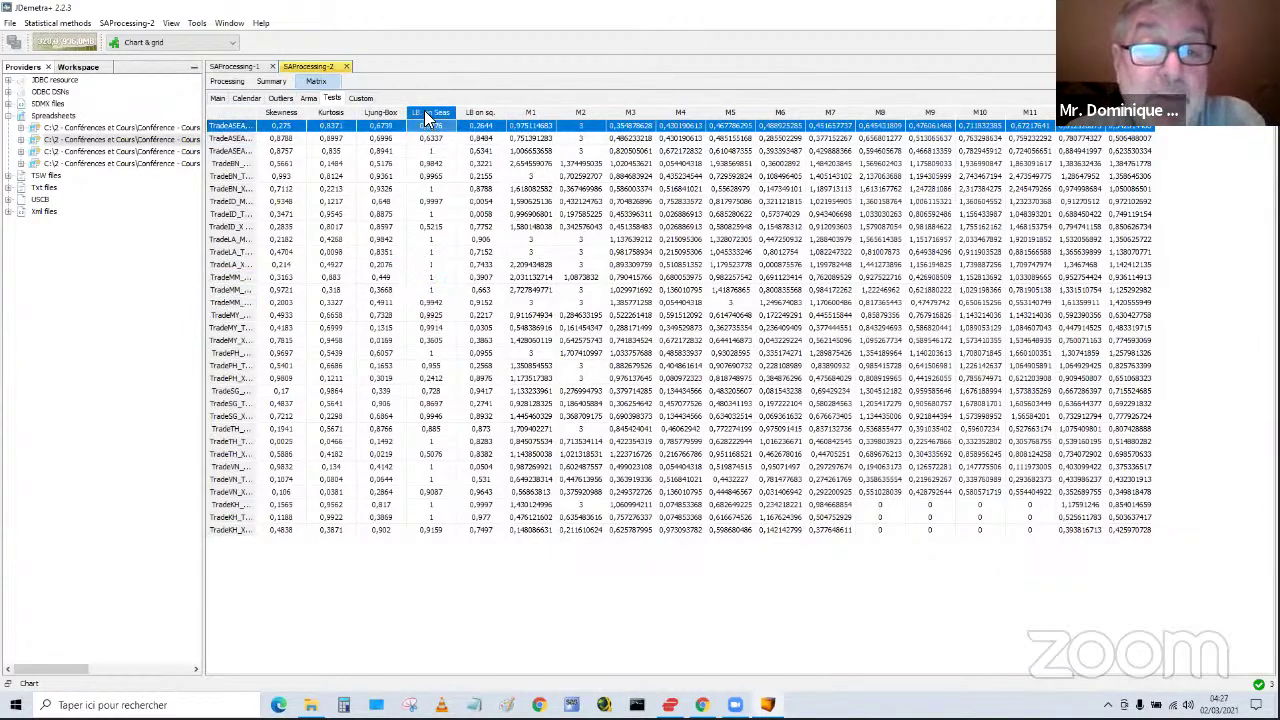
left_click(425, 112)
- Open the Custom matrix and look through all its columns, from the series spans and regression effects to the residual and quality diagnostics
left_click_drag(430, 224, 355, 100)
left_click(358, 98)
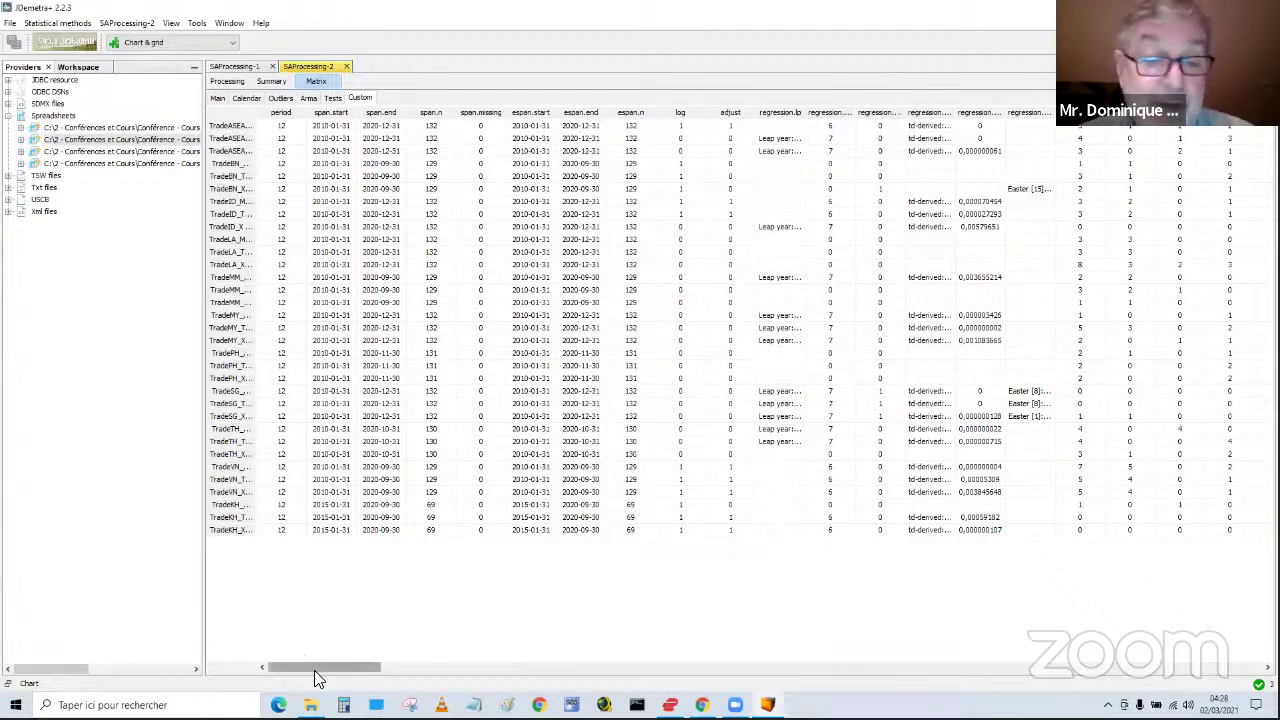
scroll(362, 670, "right", 1)
left_click_drag(365, 676, 451, 680)
left_click(592, 668)
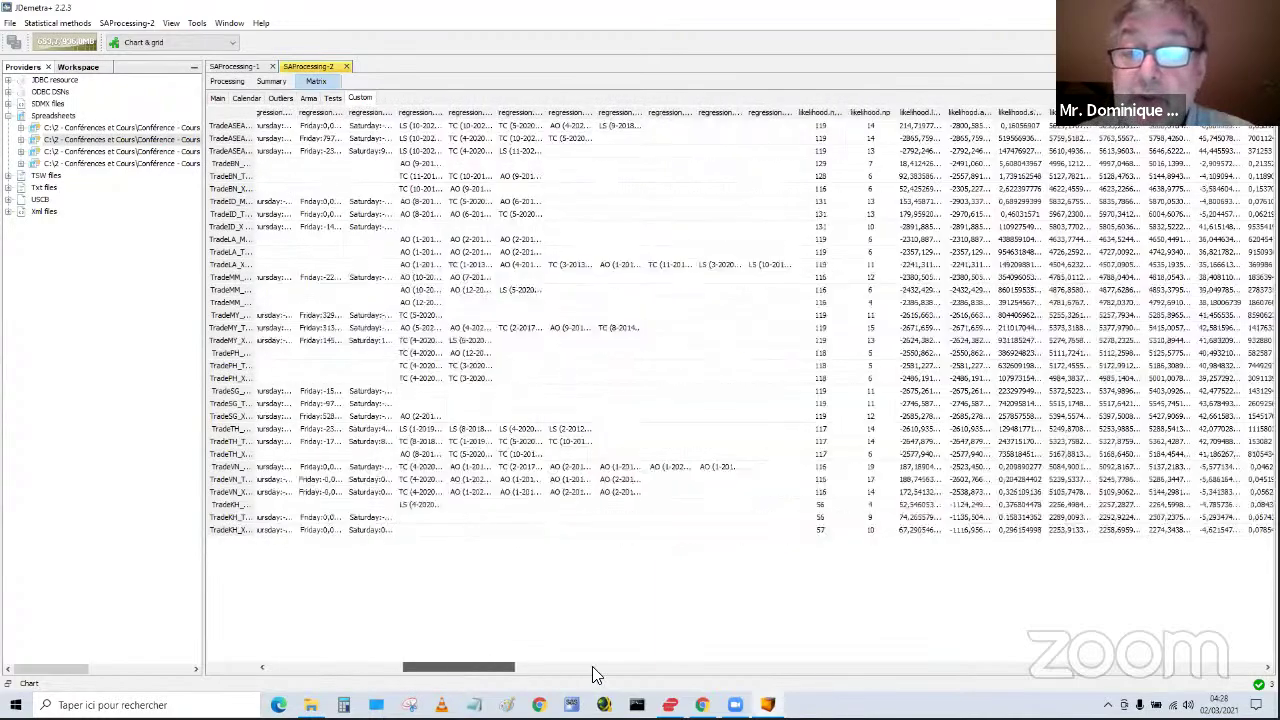
left_click(712, 664)
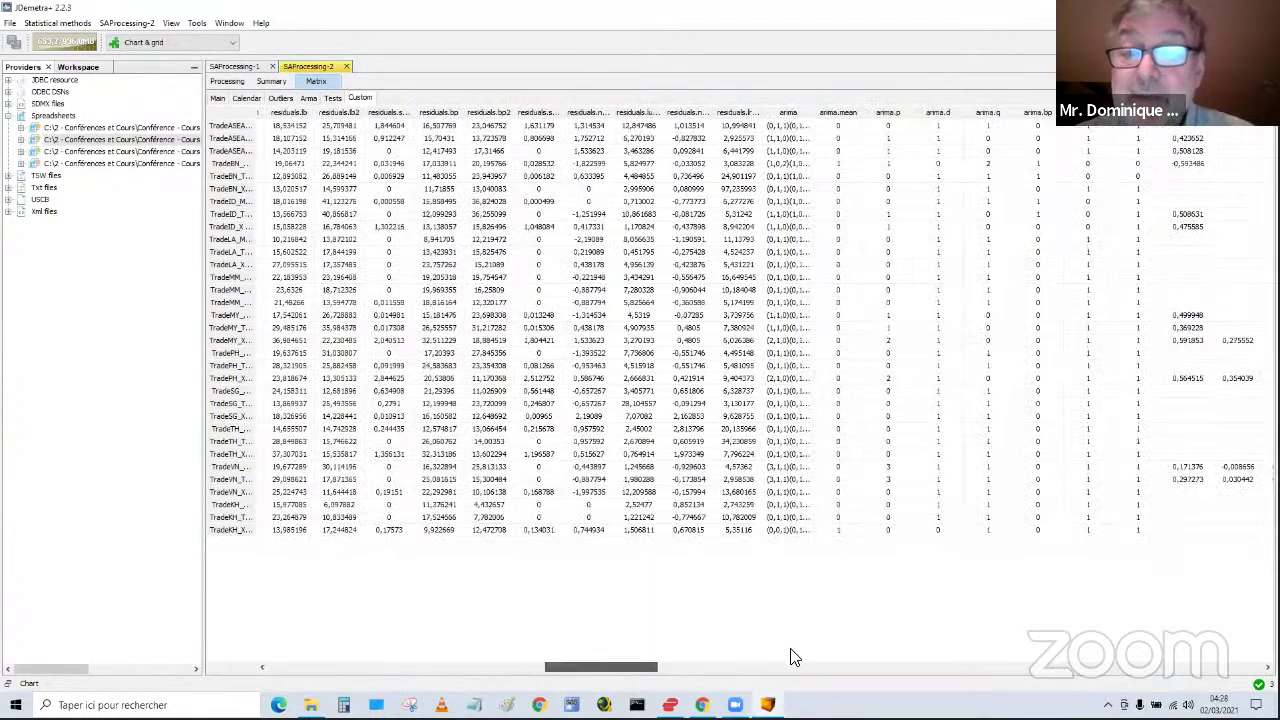
scroll(870, 645, "right", 3)
scroll(966, 636, "right", 5)
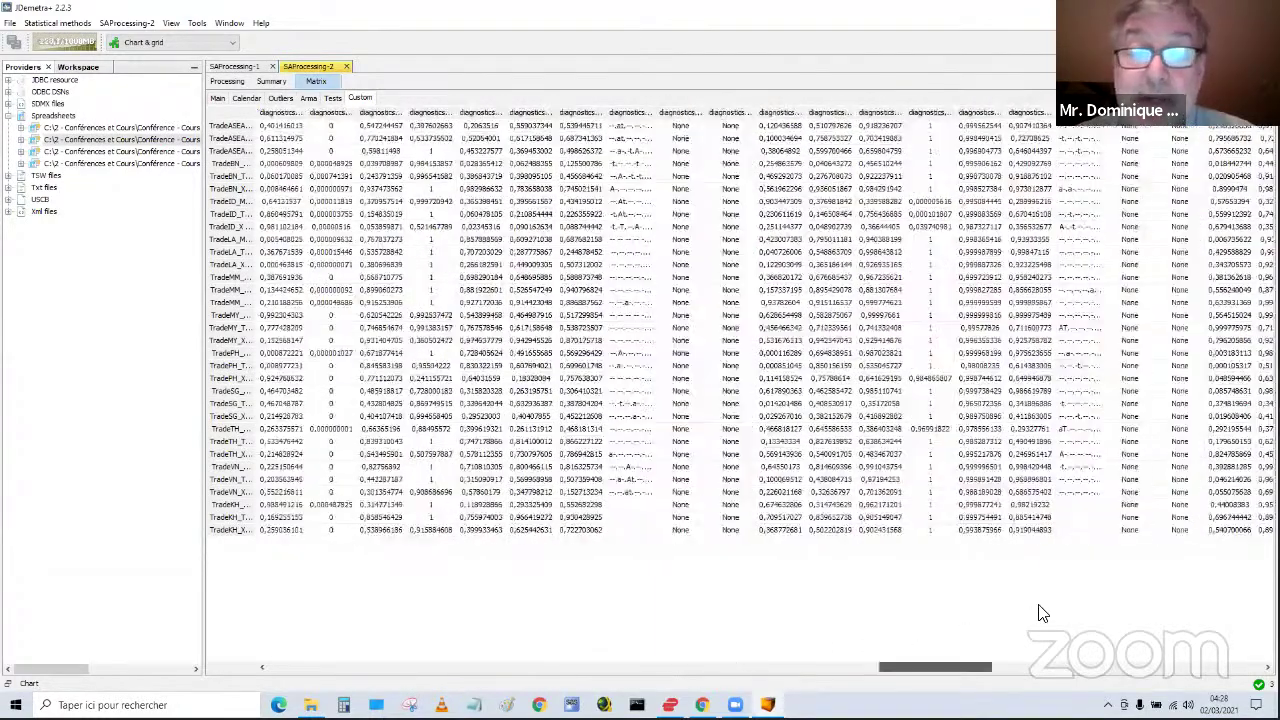
scroll(1215, 624, "right", 4)
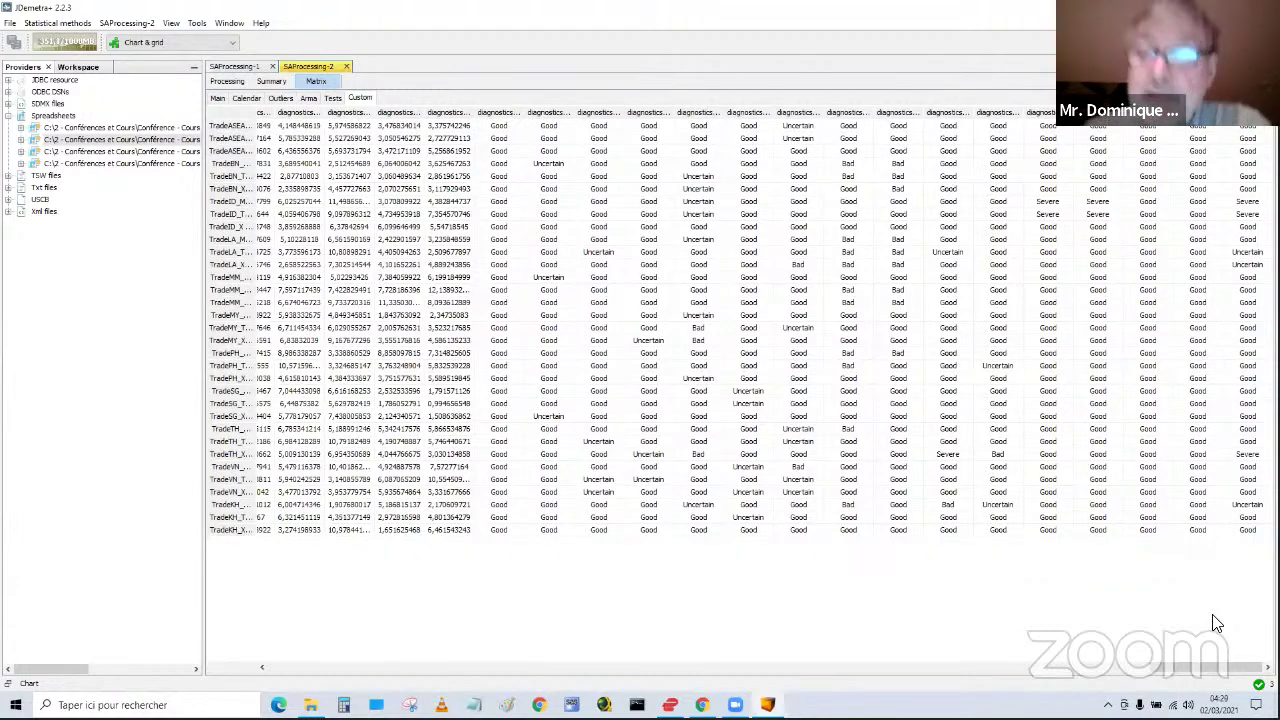
- Return from the matrix of SAProcessing-2 to its list of processed series with their quality ratings
left_click(498, 214)
left_click(352, 85)
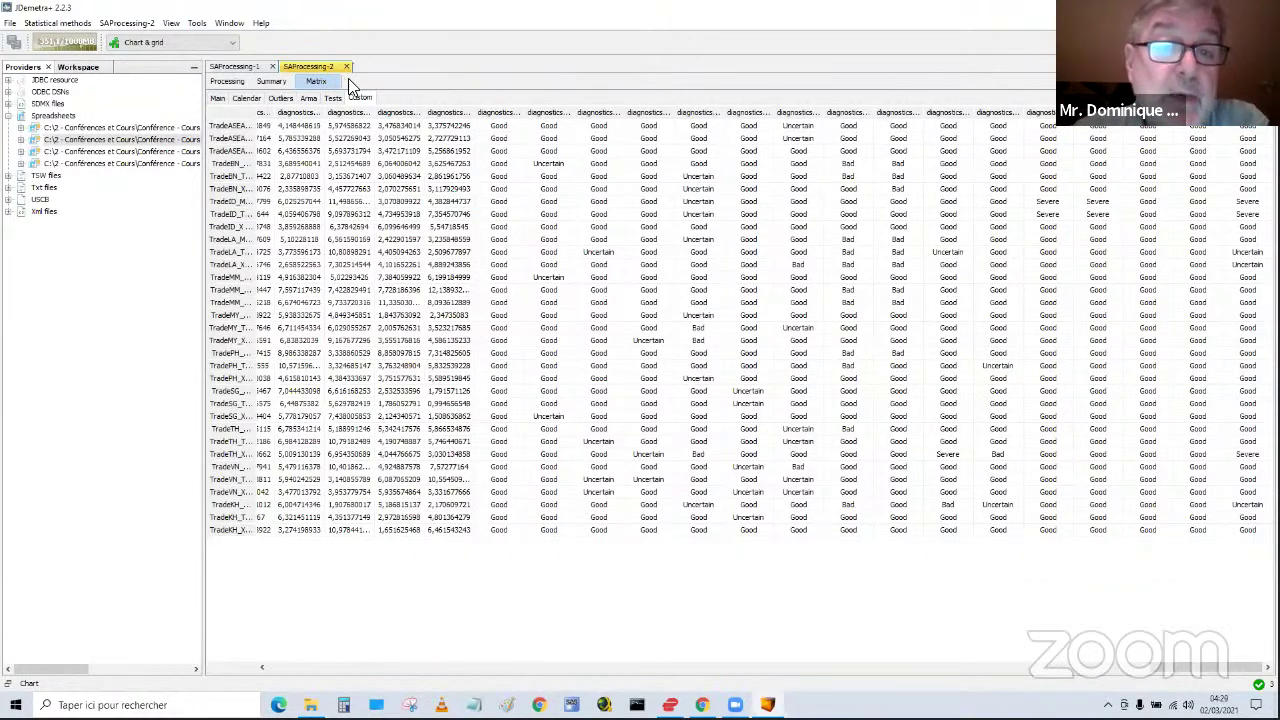
left_click(228, 82)
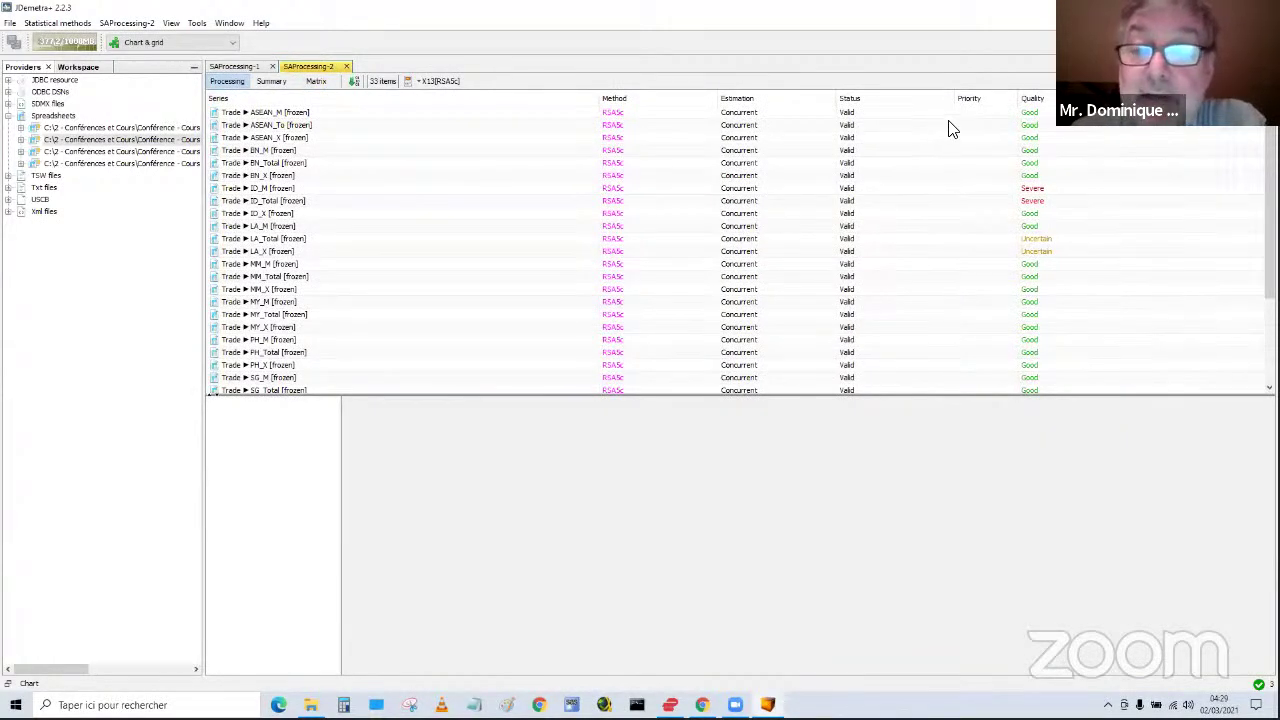
- Clone the X13 specification RSA5c among the workspace's seasonal adjustment specifications
left_click(72, 67)
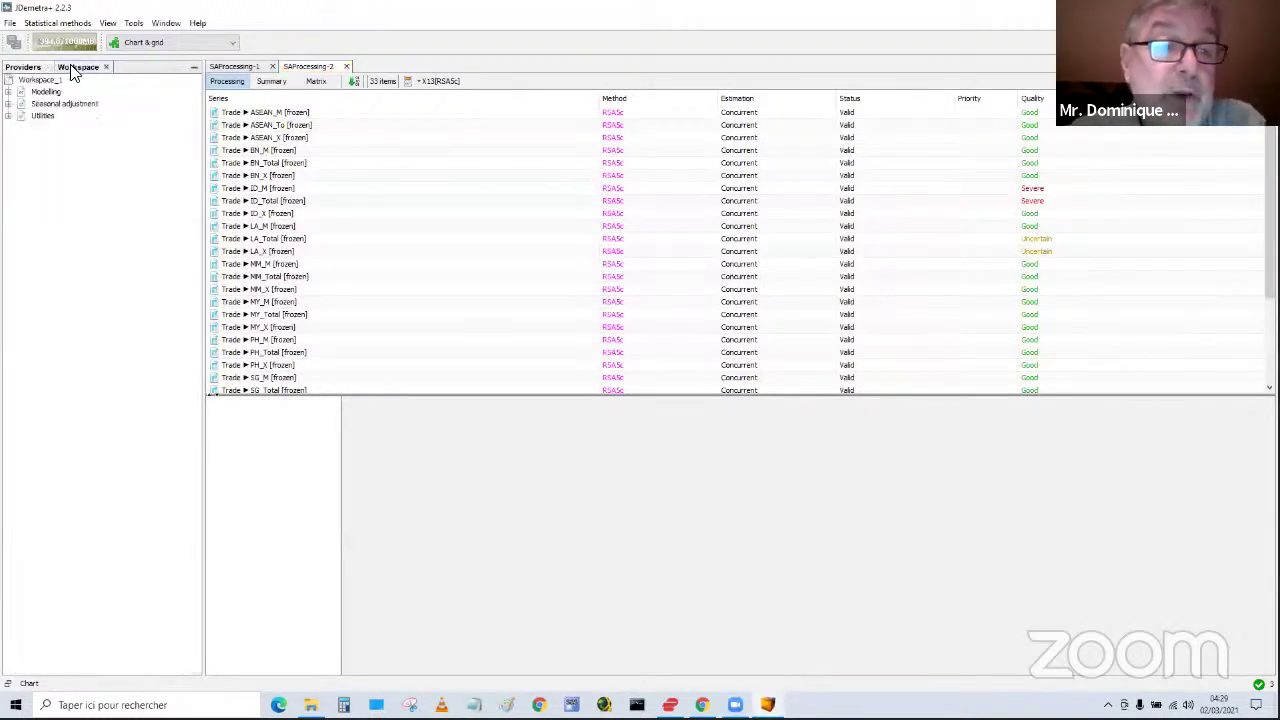
left_click(8, 104)
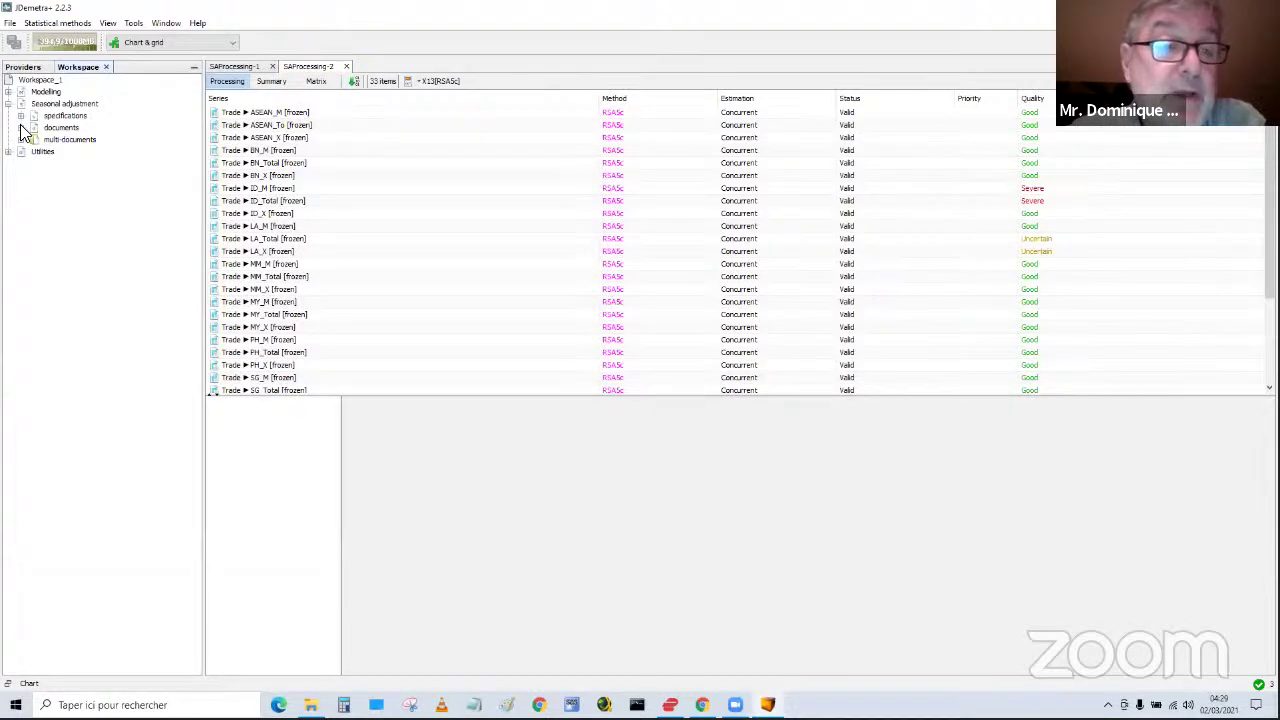
left_click(21, 117)
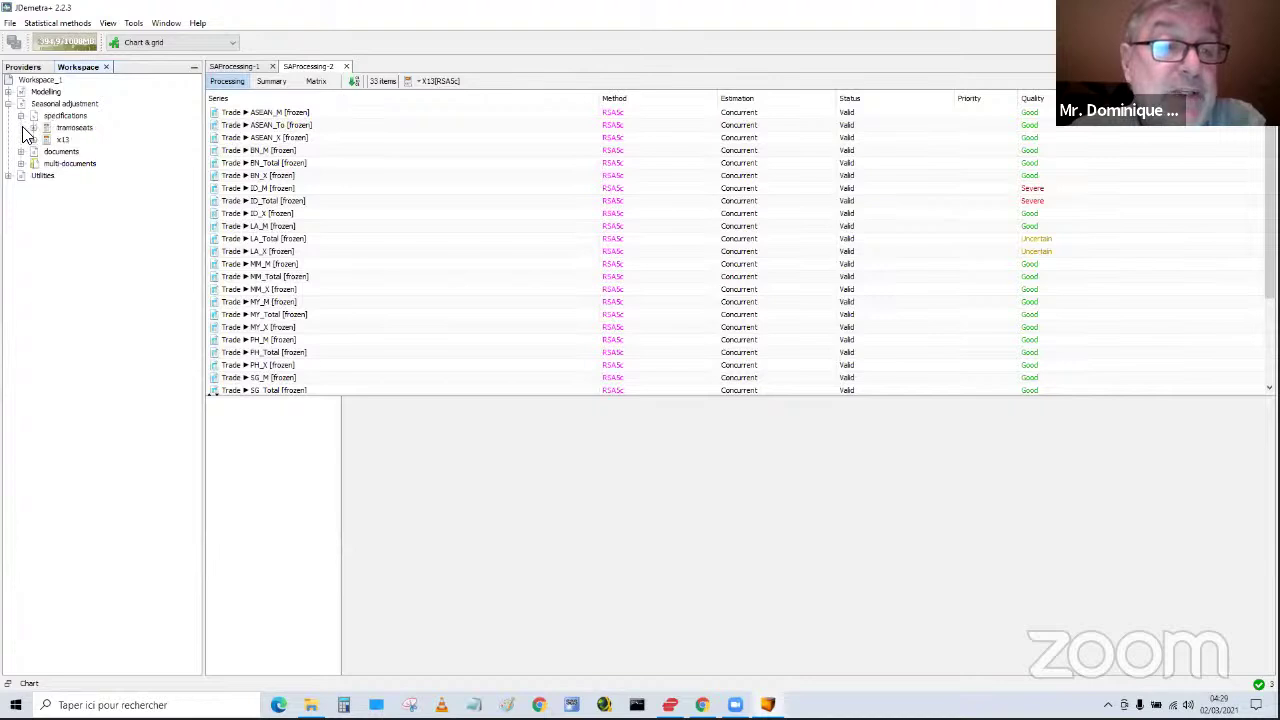
left_click(33, 140)
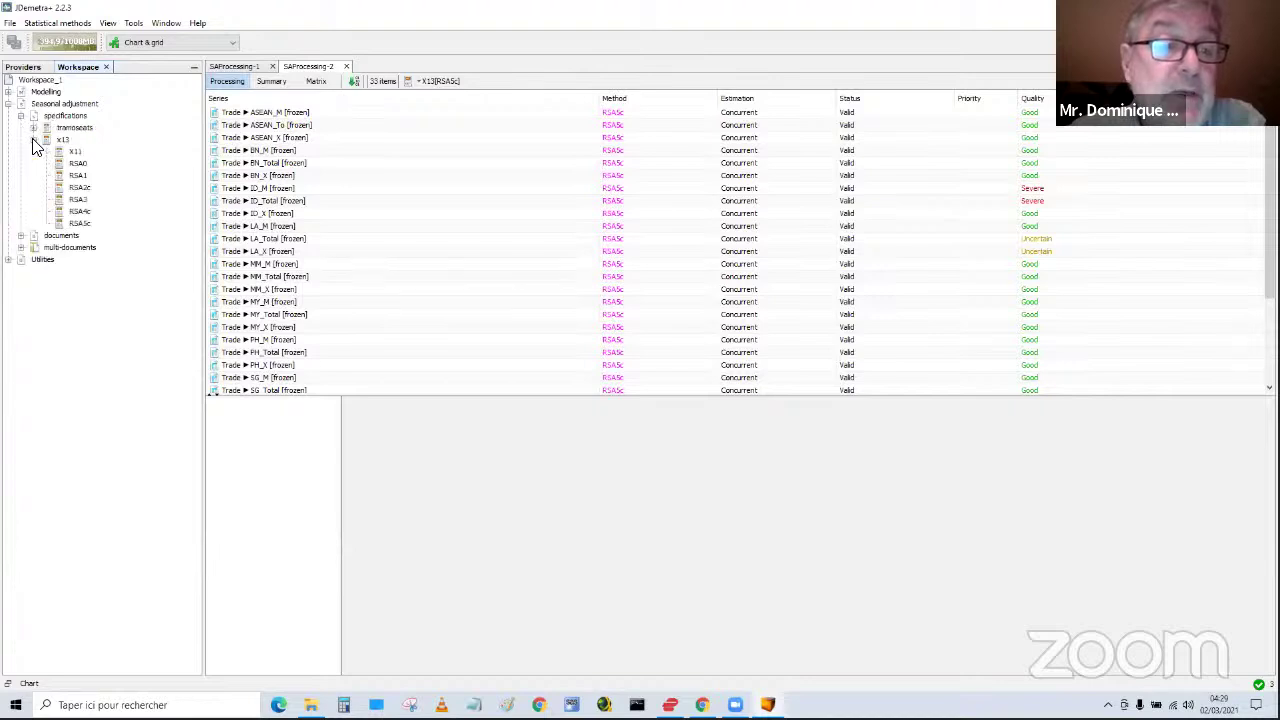
left_click(86, 228)
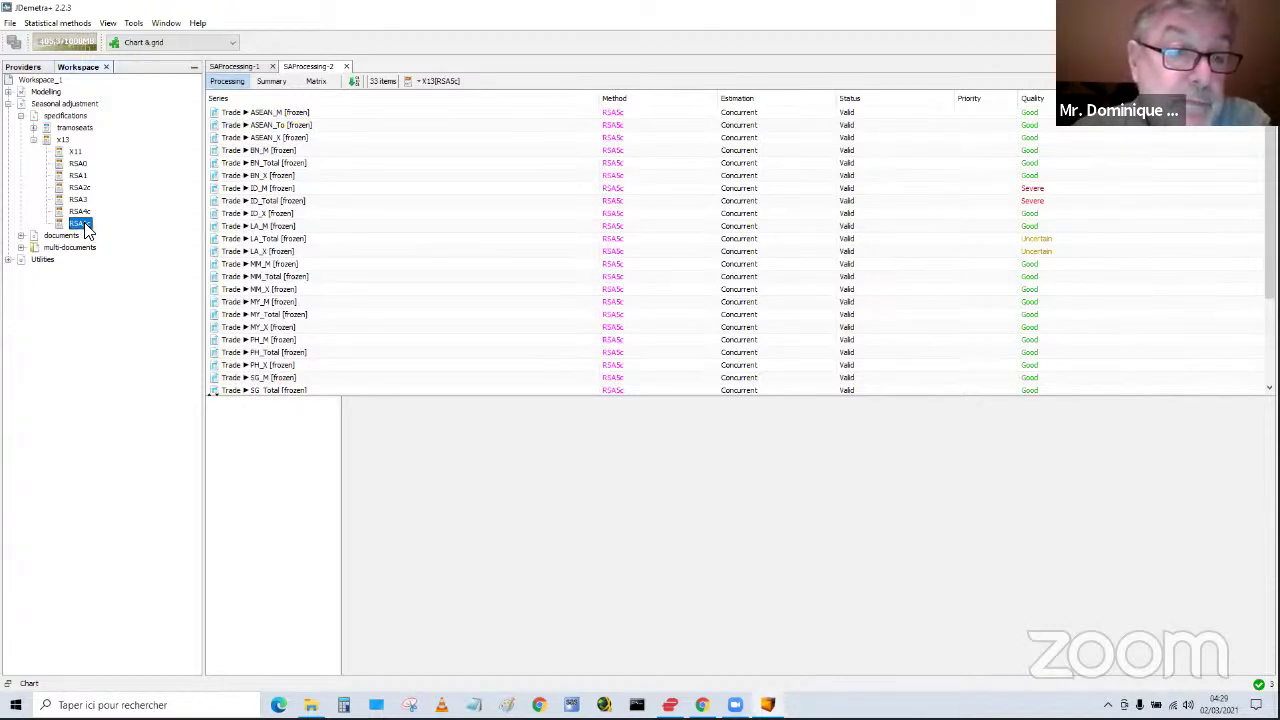
right_click(86, 228)
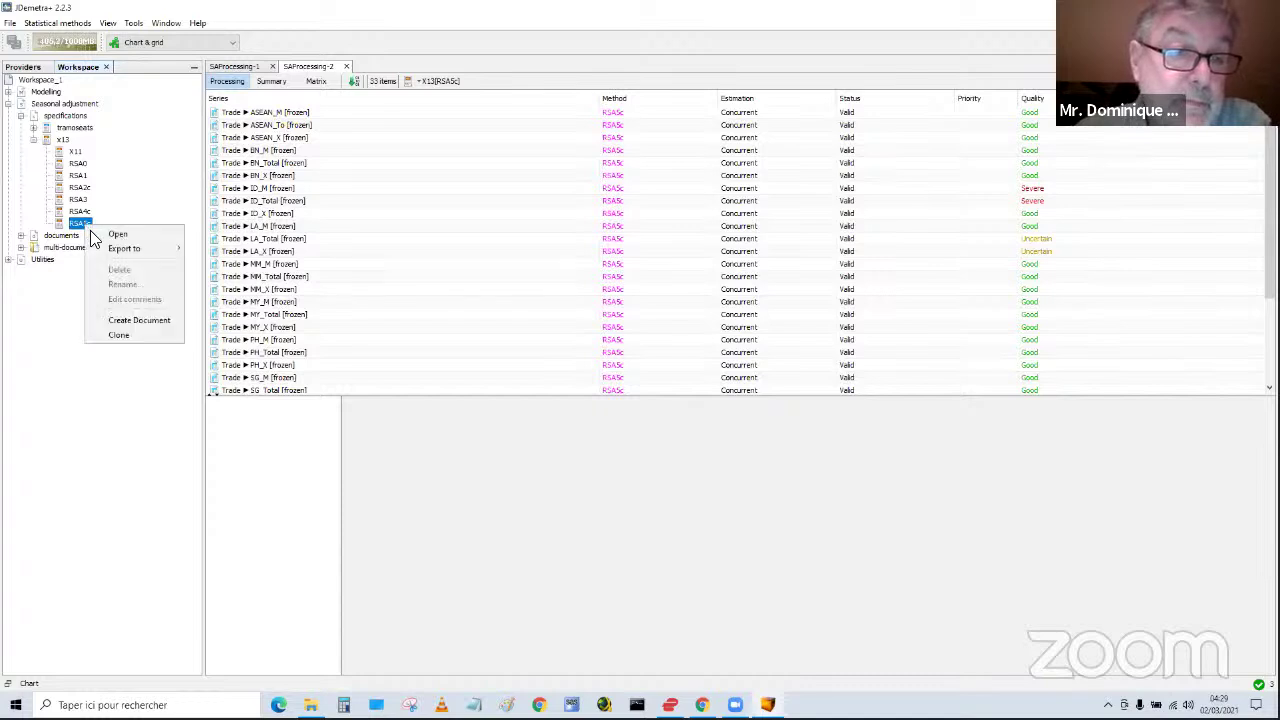
left_click(126, 336)
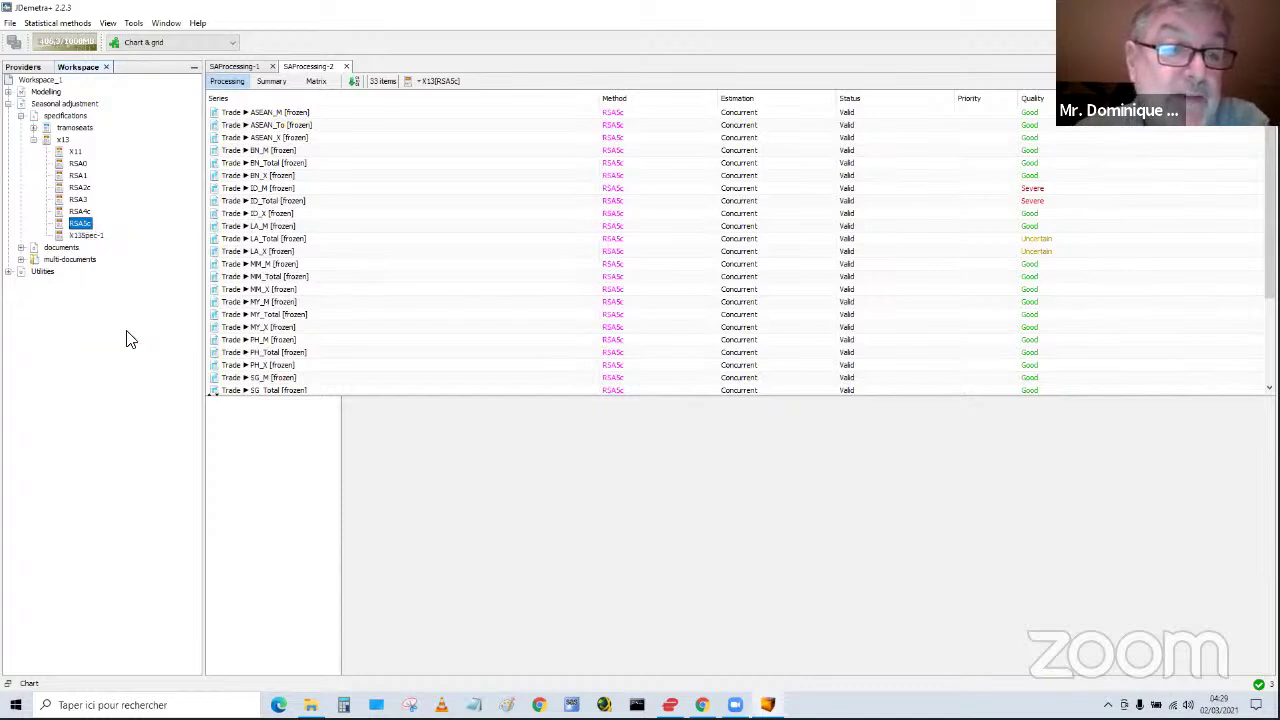
- Disable the Easter effect in the calendar regression settings of the cloned specification X13Spec-1 and accept the change
left_click(88, 236)
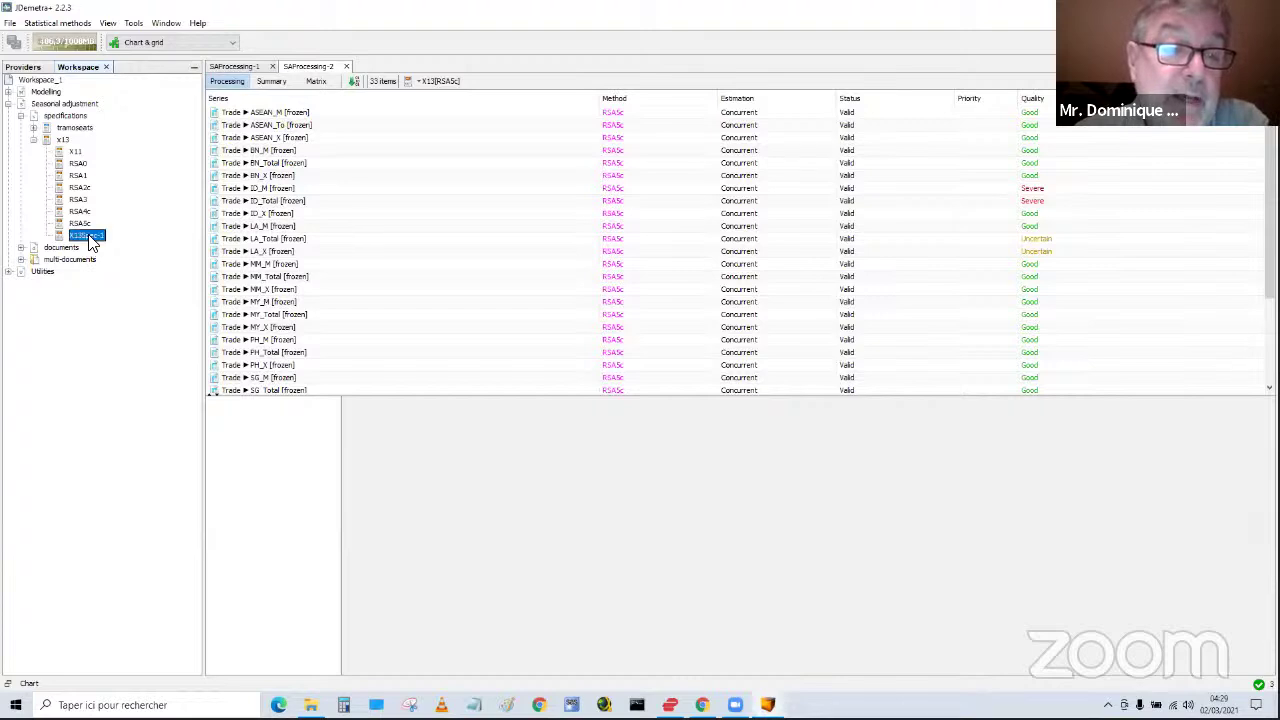
double_click(88, 237)
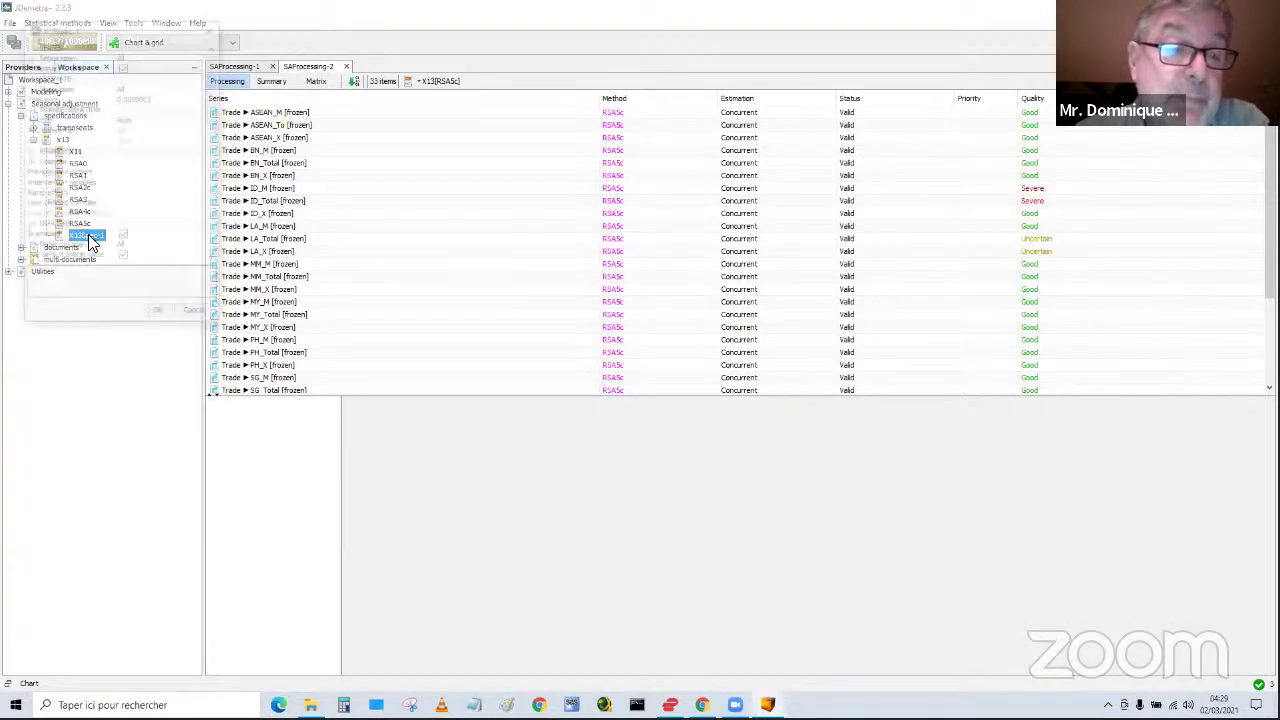
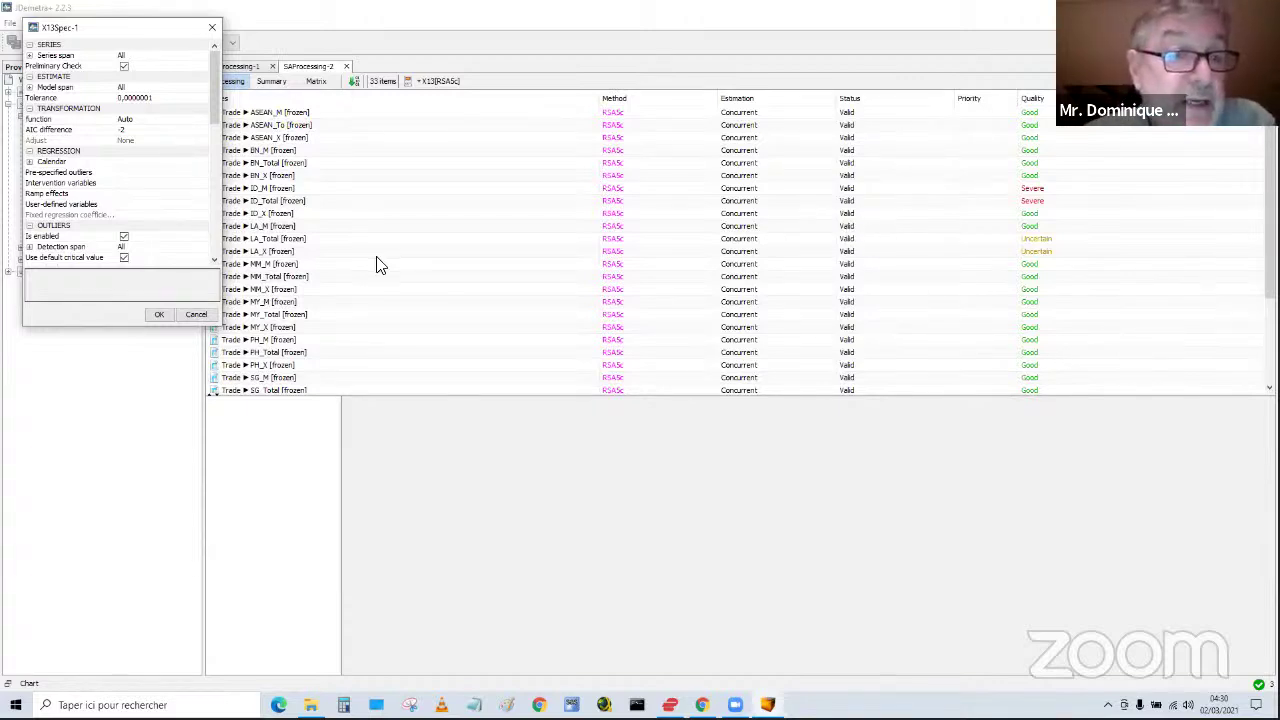
left_click(29, 163)
left_click(29, 163)
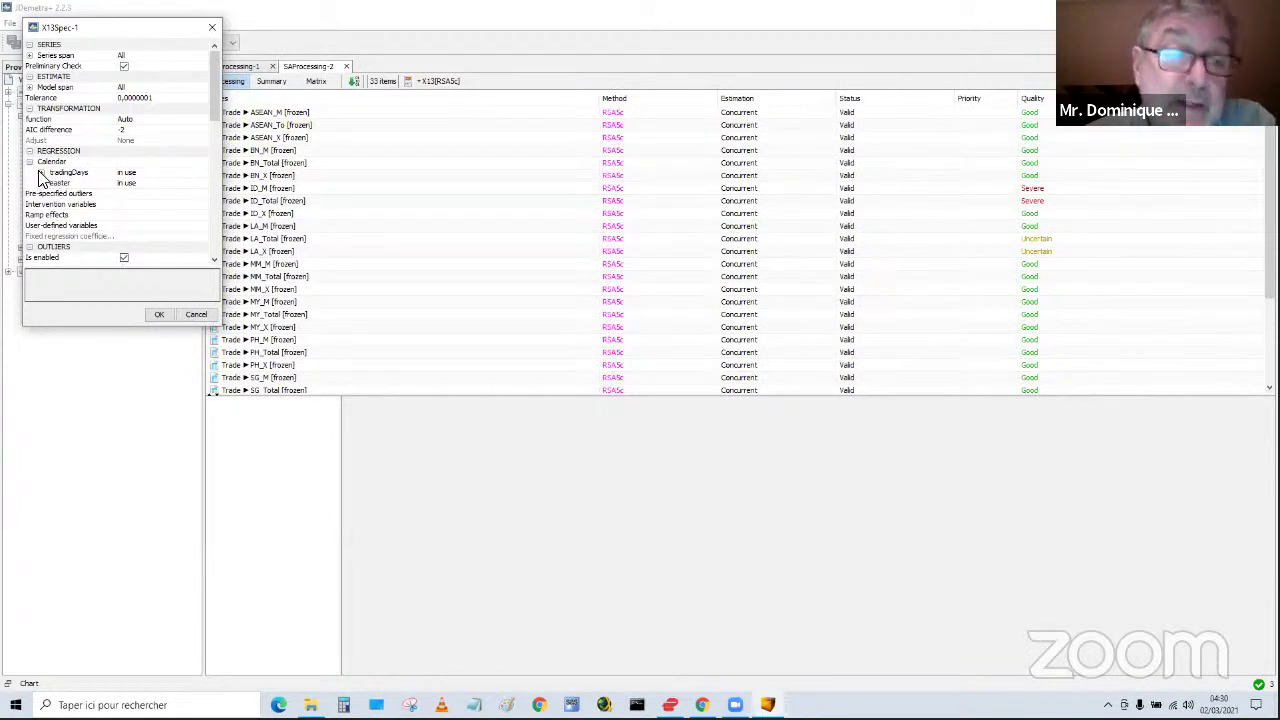
left_click(41, 173)
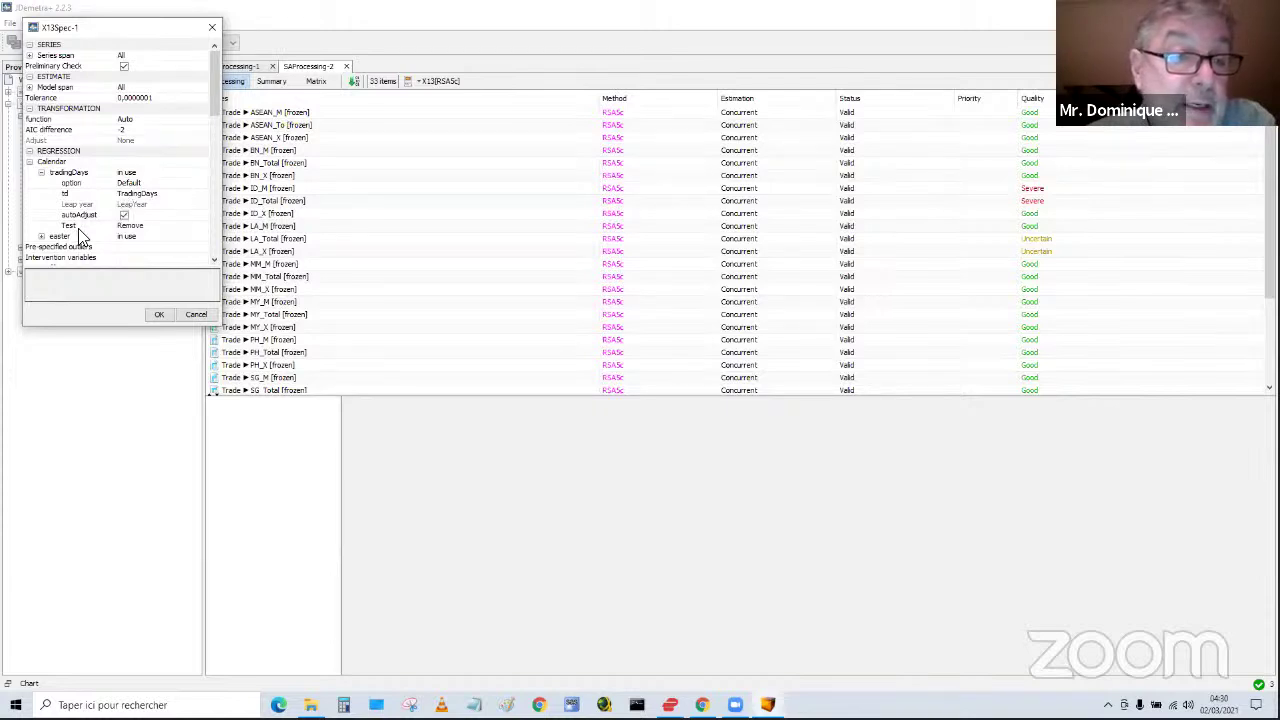
left_click(41, 237)
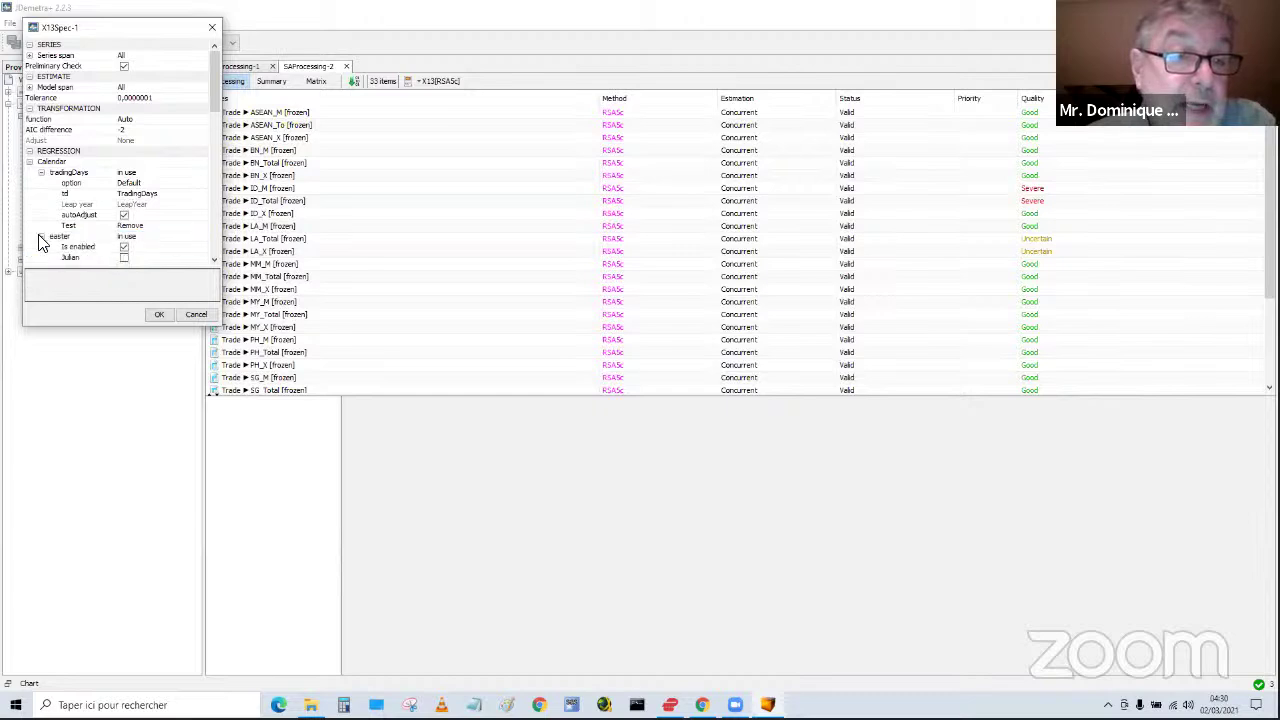
left_click(122, 247)
left_click(124, 249)
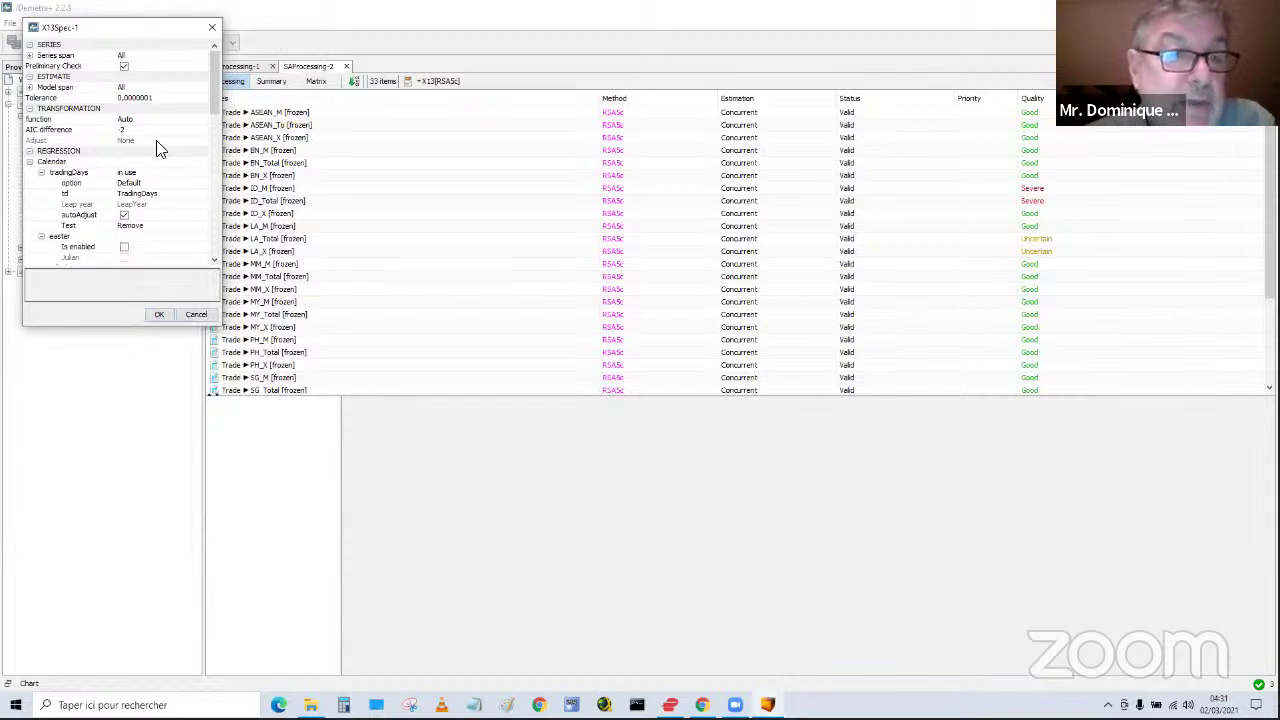
left_click_drag(214, 104, 210, 180)
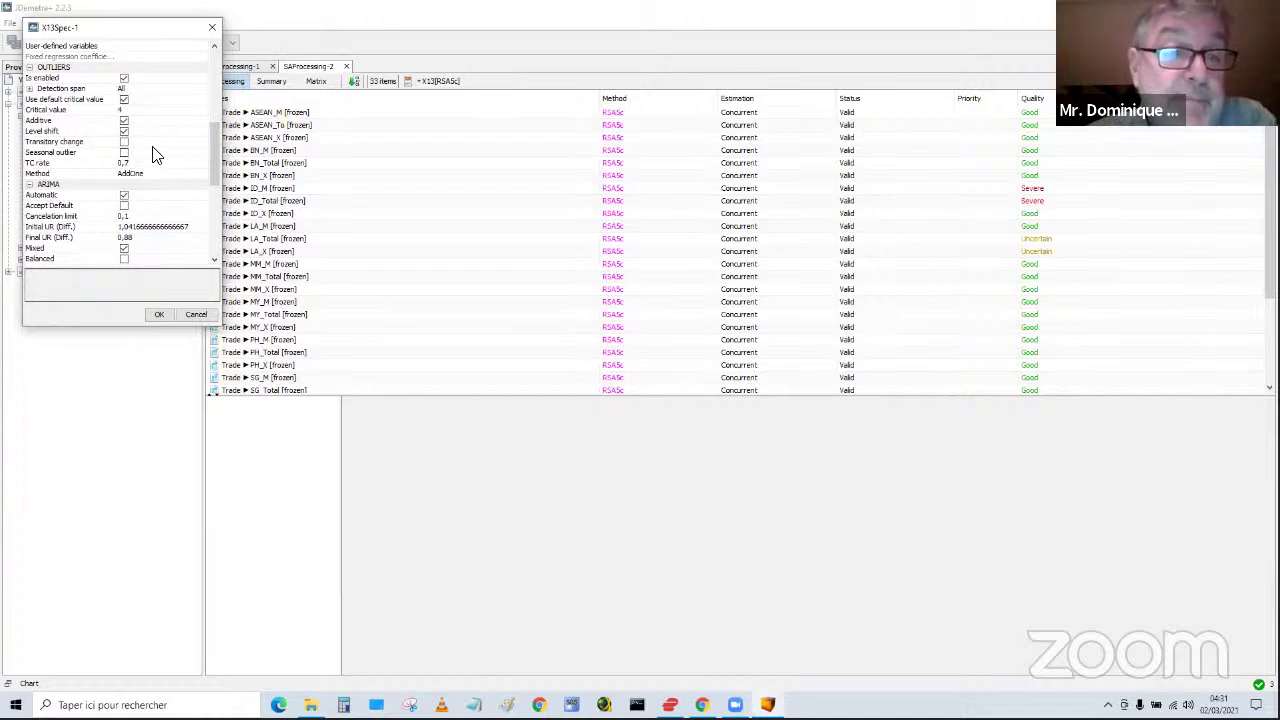
left_click(158, 316)
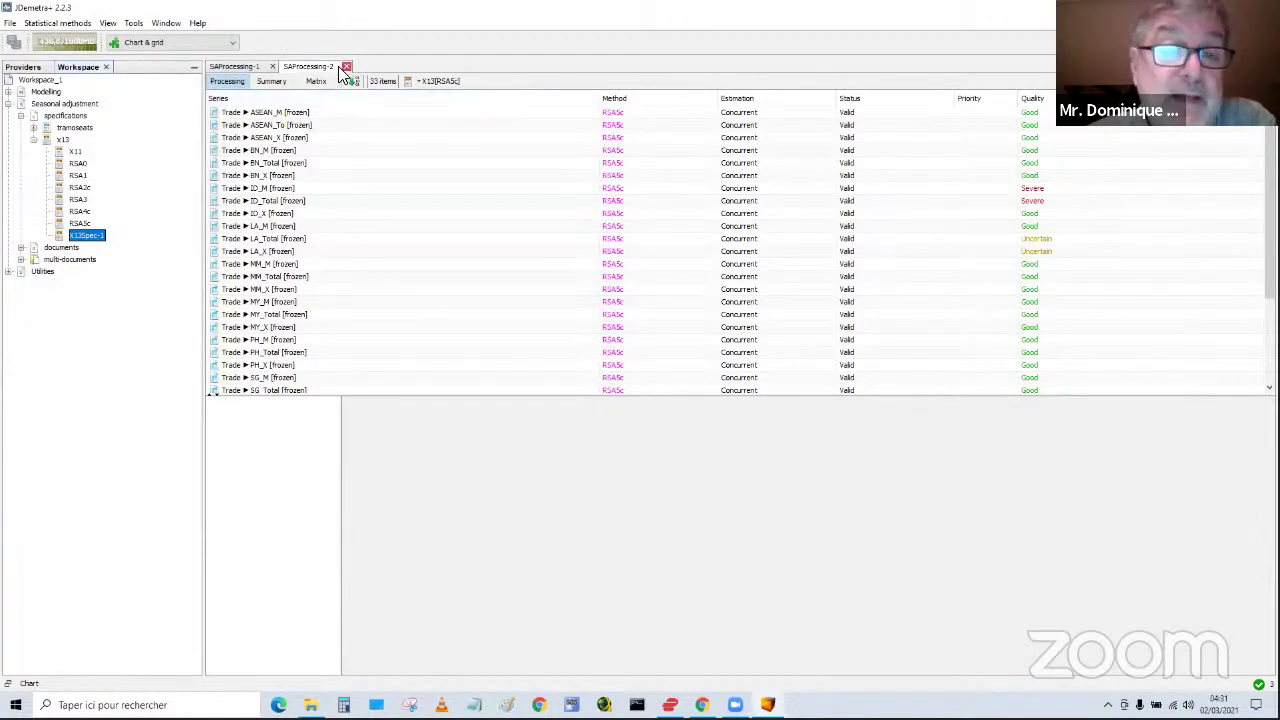
- Rename the cloned X13 specification X13Spec-1 as Asean
left_click(70, 24)
mouse_move(80, 69)
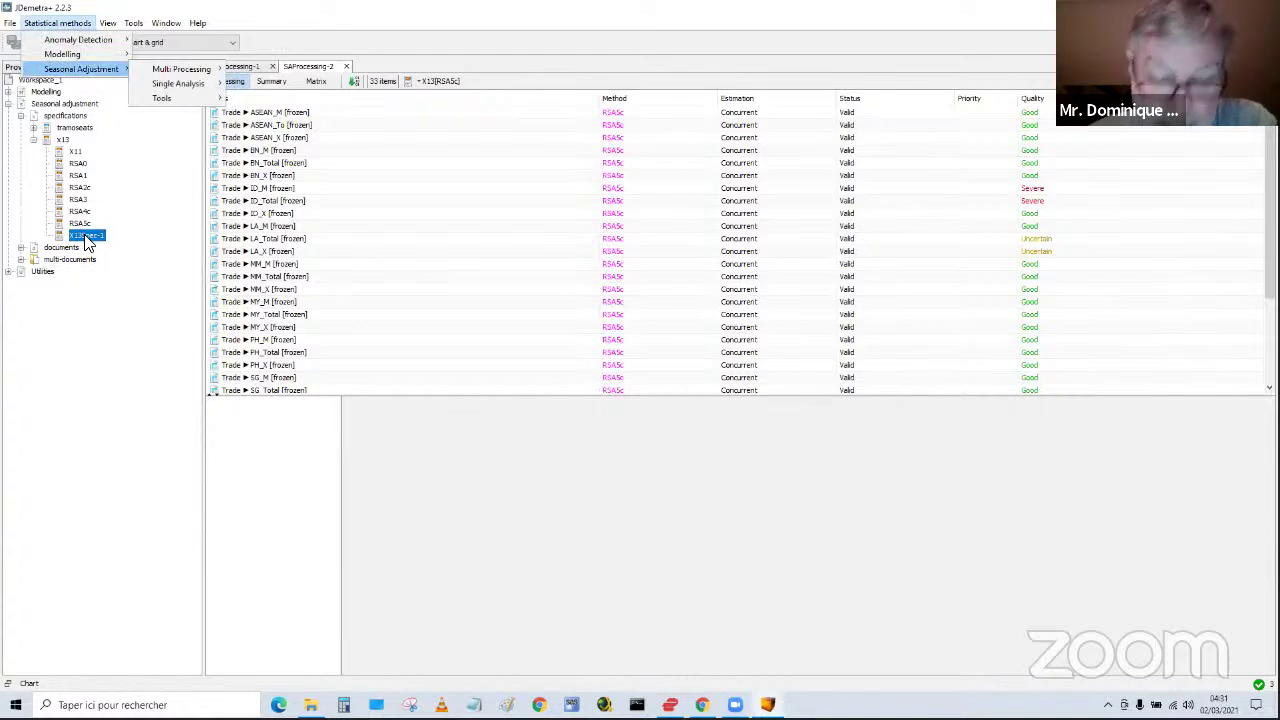
right_click(86, 238)
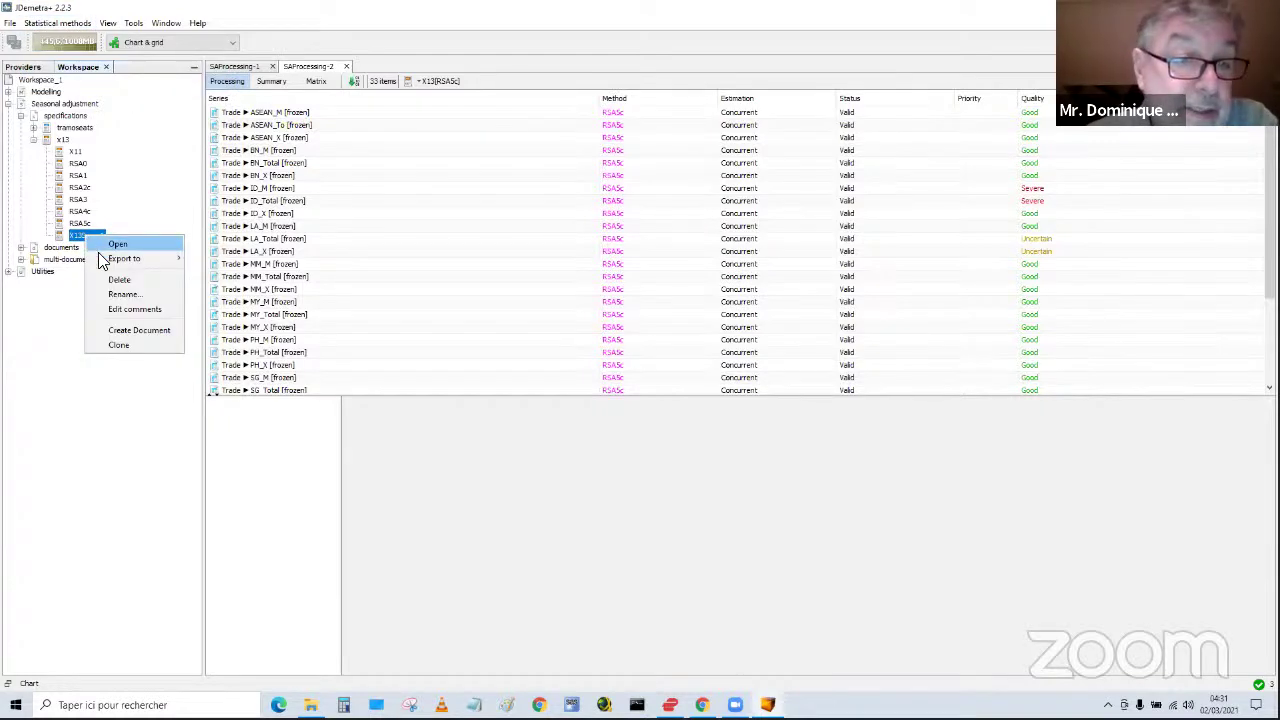
left_click(118, 294)
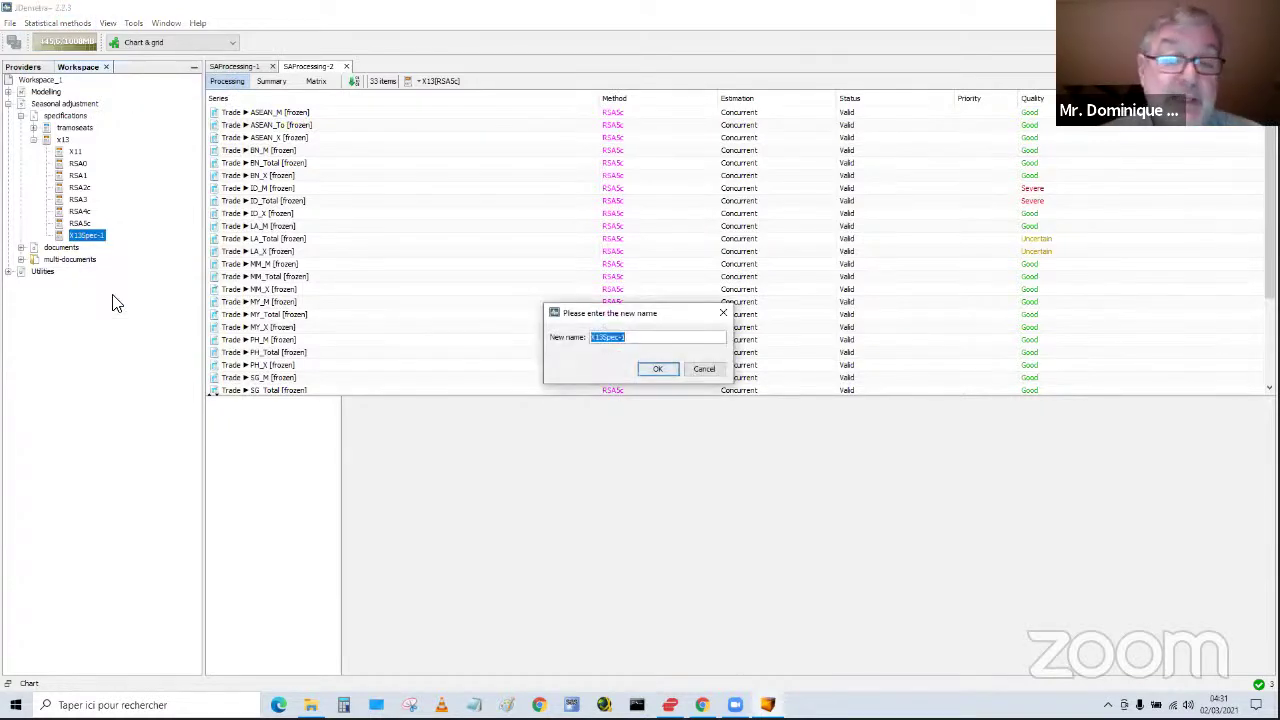
type("Asean")
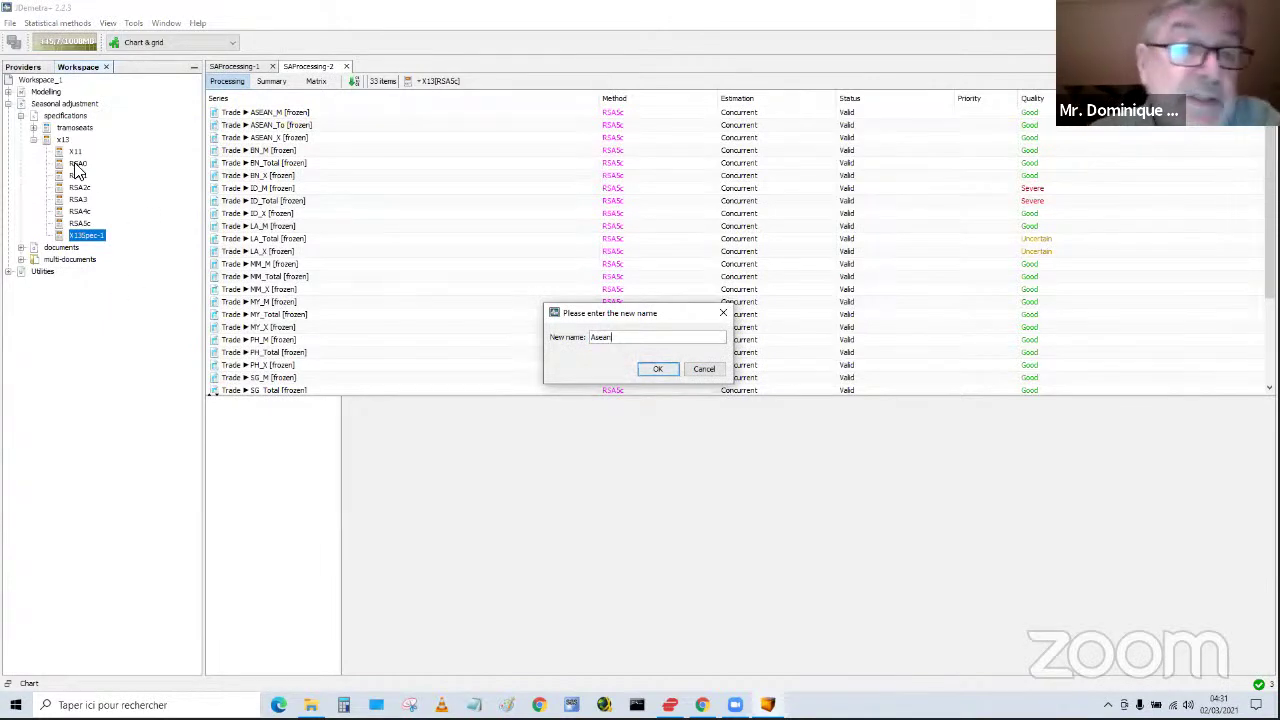
left_click(658, 369)
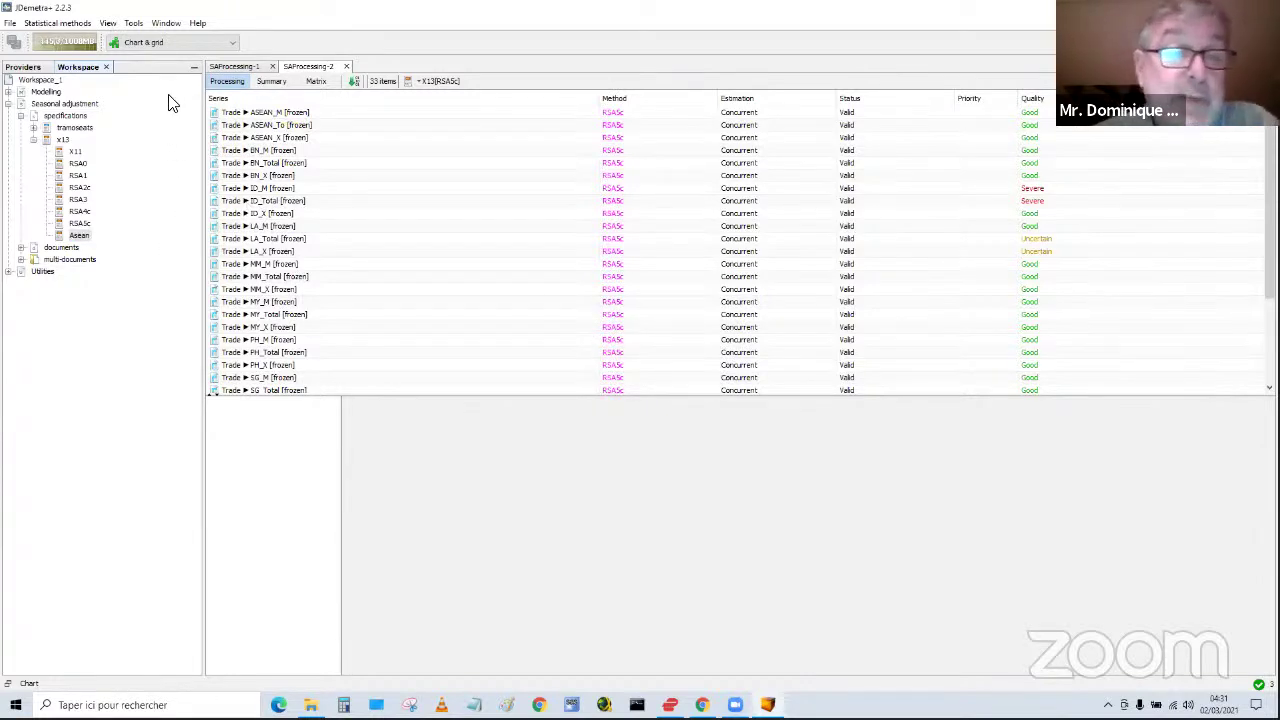
- Create a new seasonal adjustment multi-processing and choose the custom X13 specification Asean as its specification
left_click(75, 28)
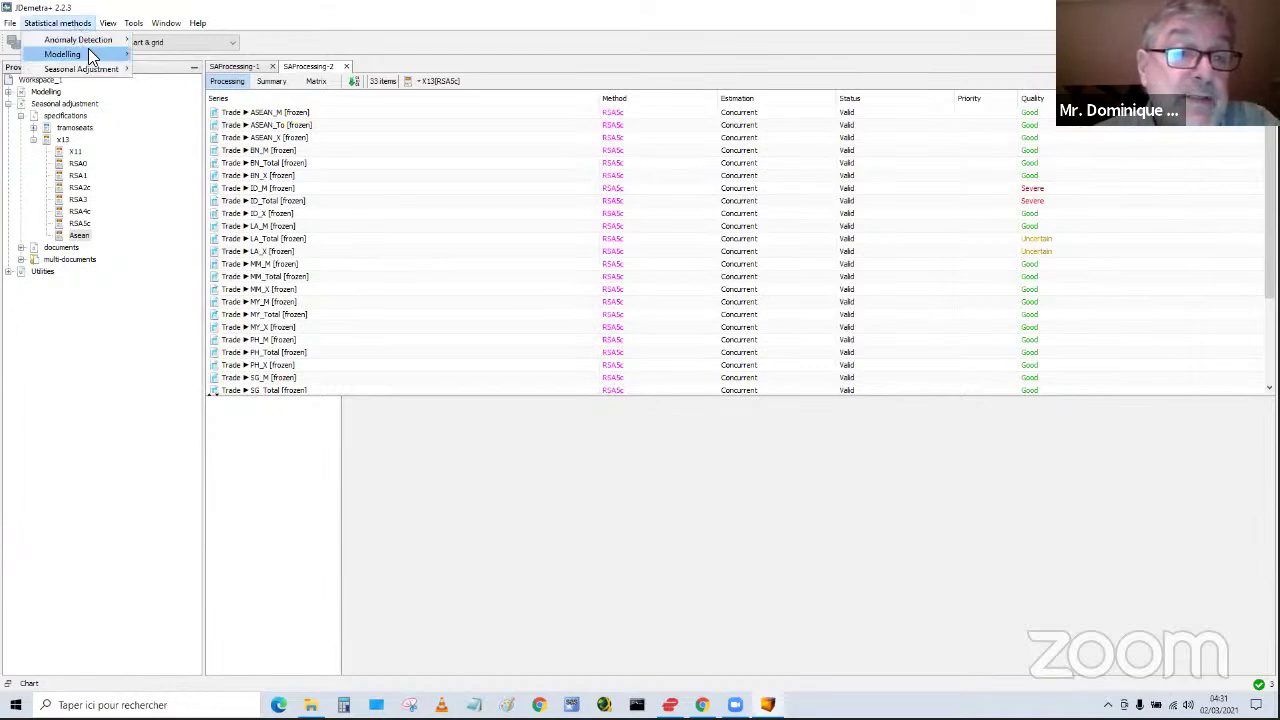
mouse_move(97, 70)
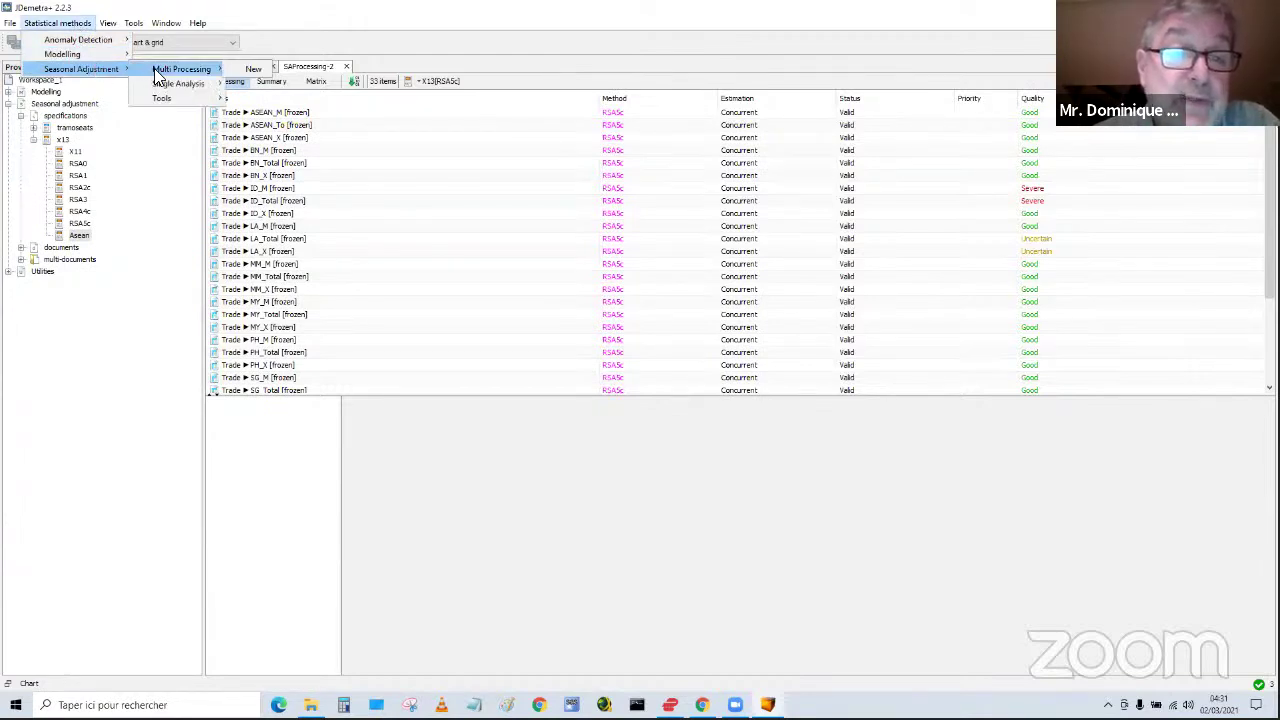
mouse_move(200, 70)
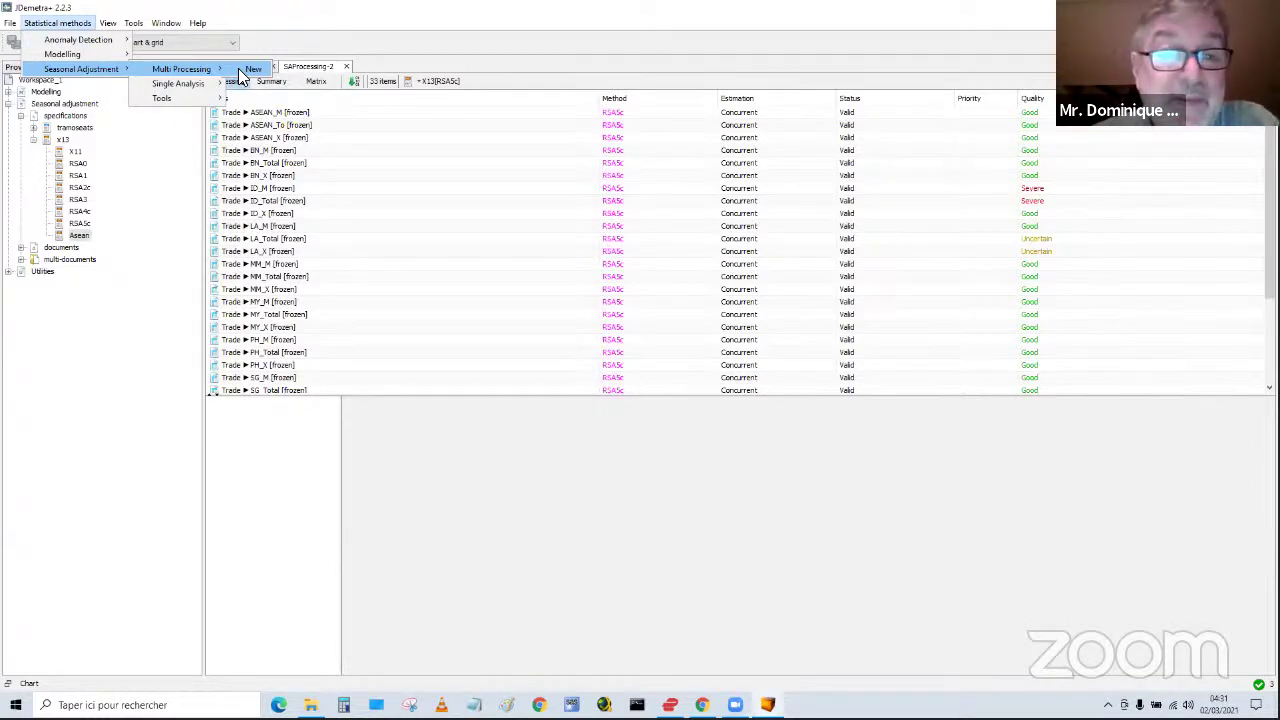
left_click(243, 70)
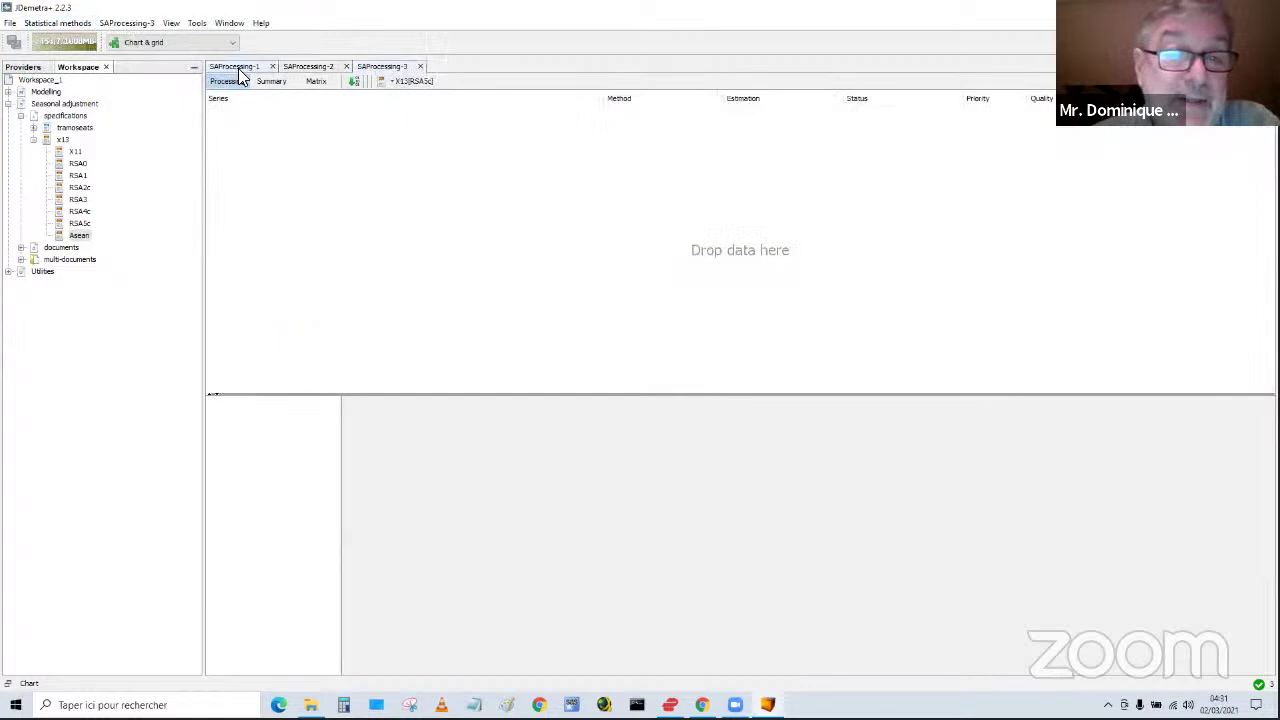
left_click(393, 86)
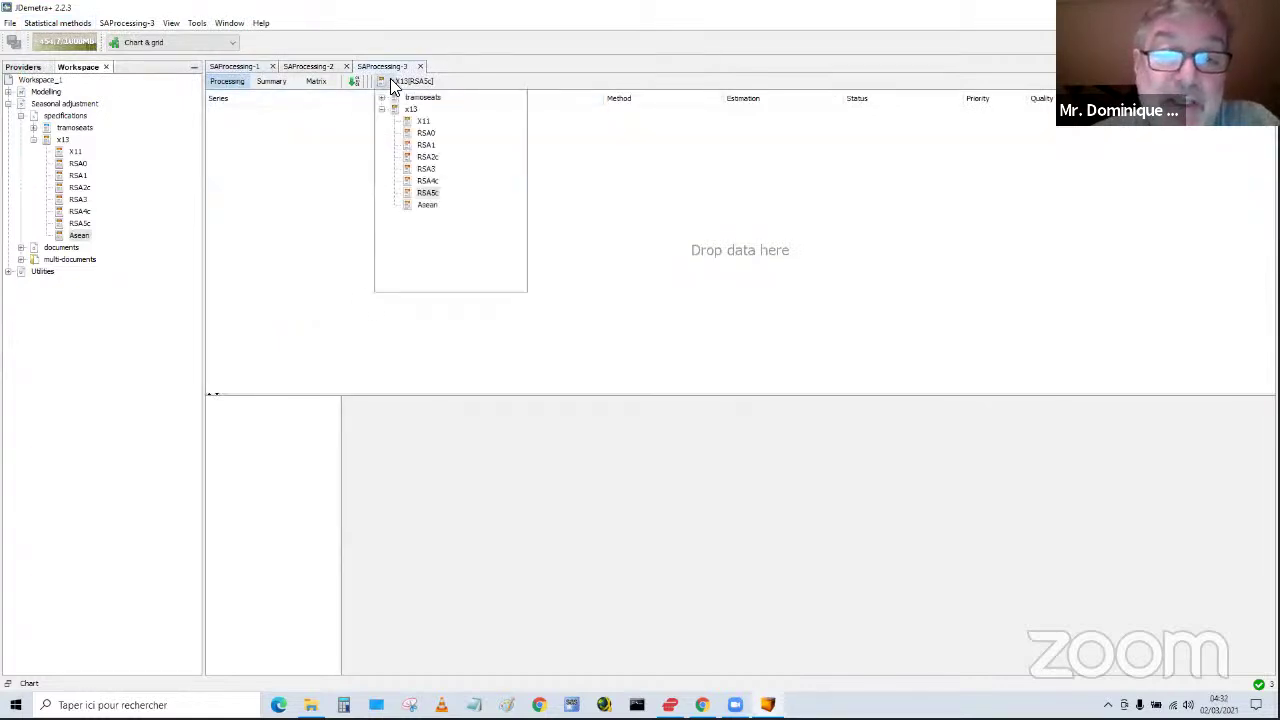
left_click(426, 206)
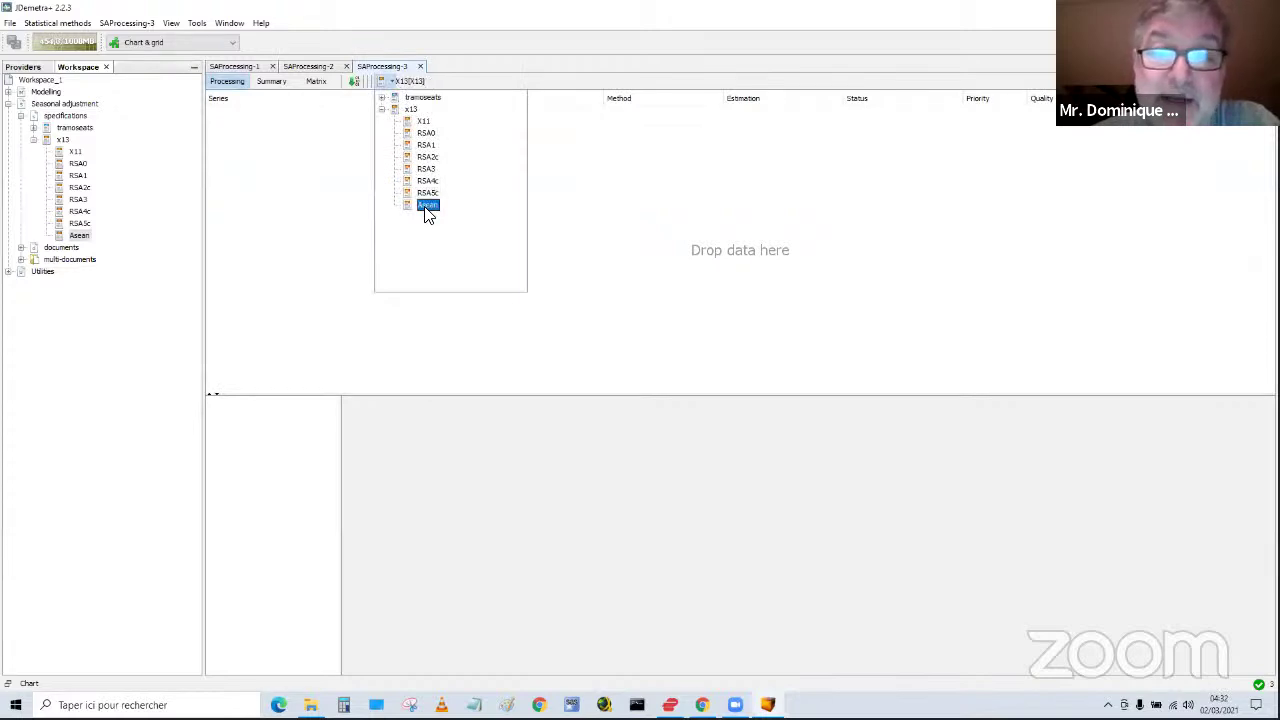
left_click(357, 212)
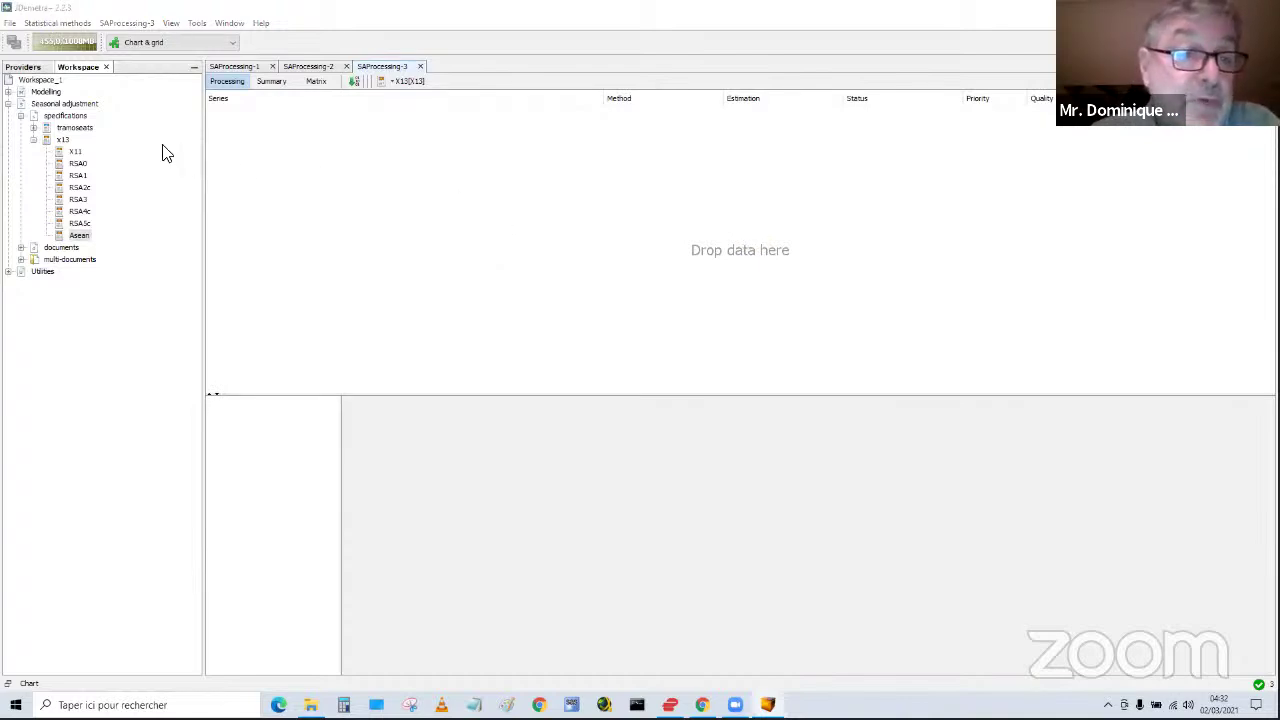
- Add all series of ASEAN Trade Monthly Data.xlsx to SAProcessing-3 and run the seasonal adjustment
left_click(24, 67)
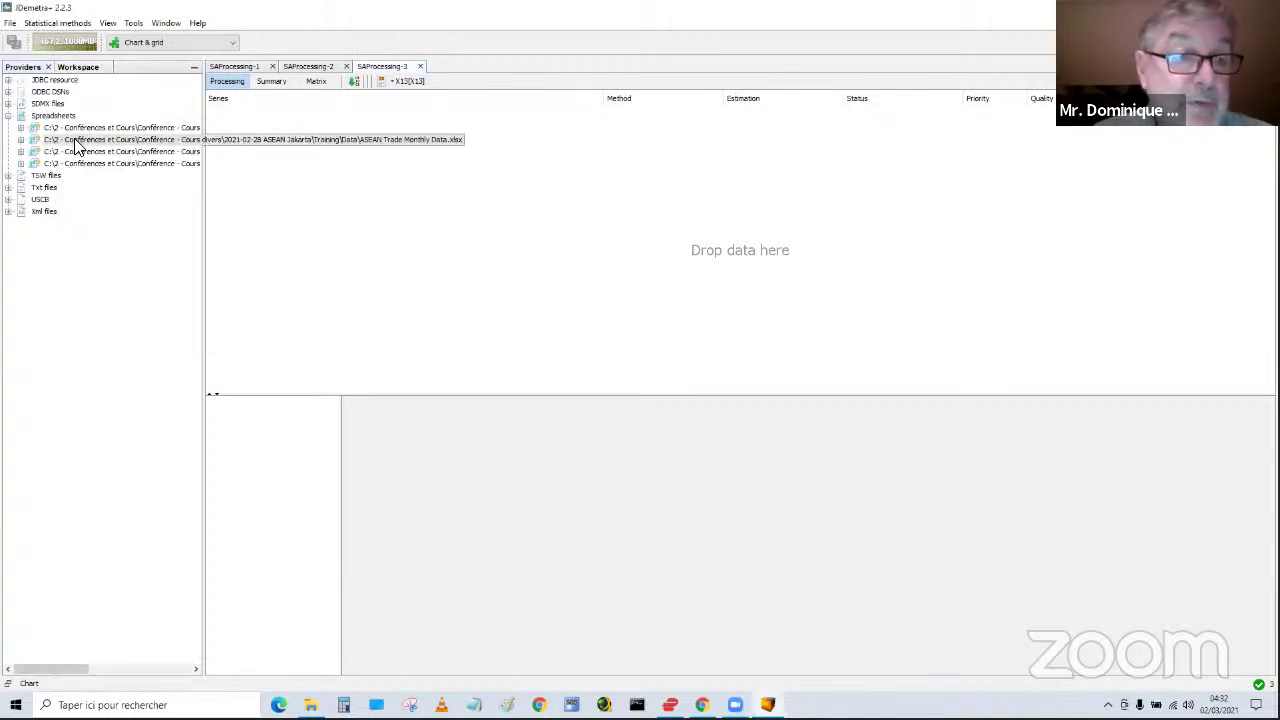
left_click_drag(75, 142, 273, 148)
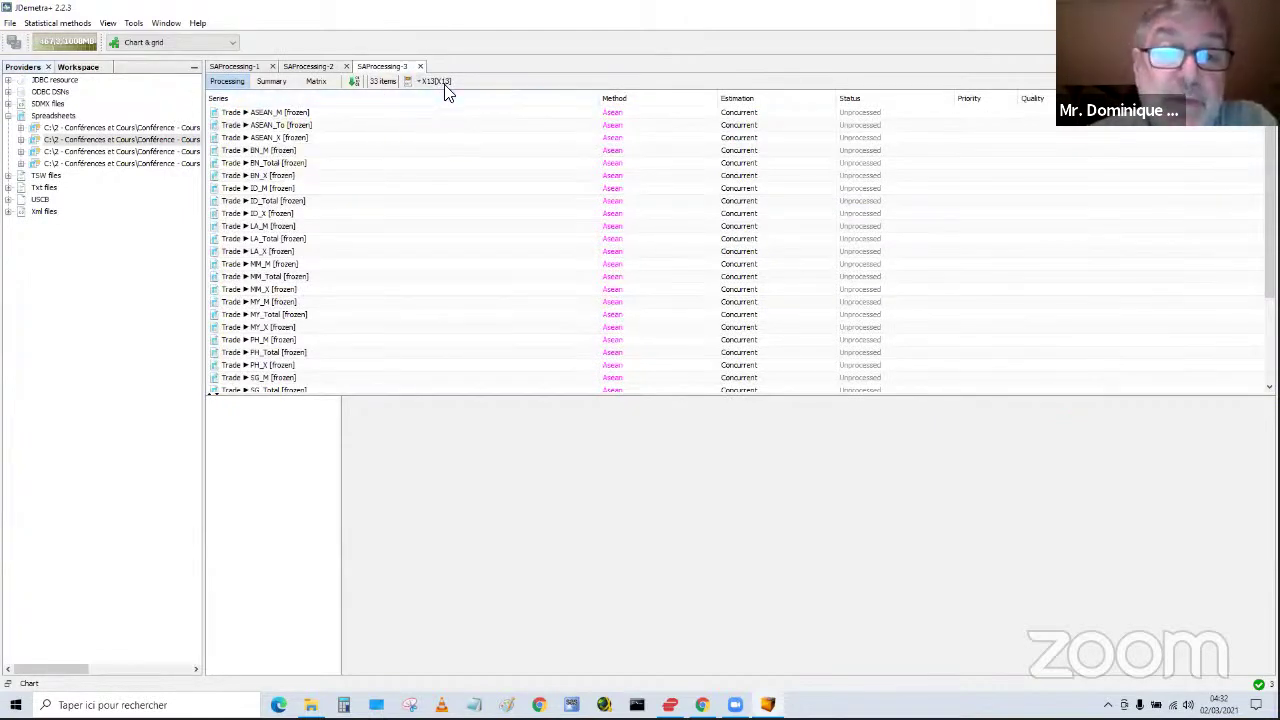
left_click(352, 86)
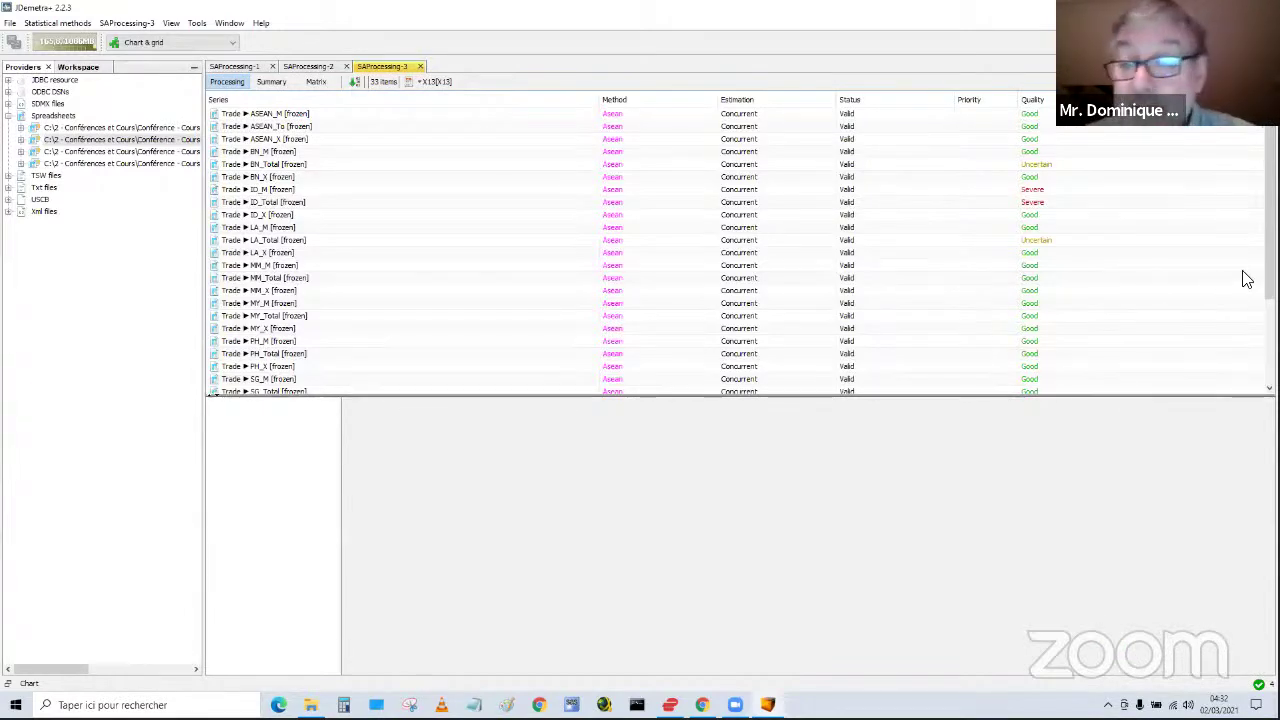
- Check the quality ratings of the remaining series and display the detailed results of Trade SG_M
scroll(1269, 250, "down", 4)
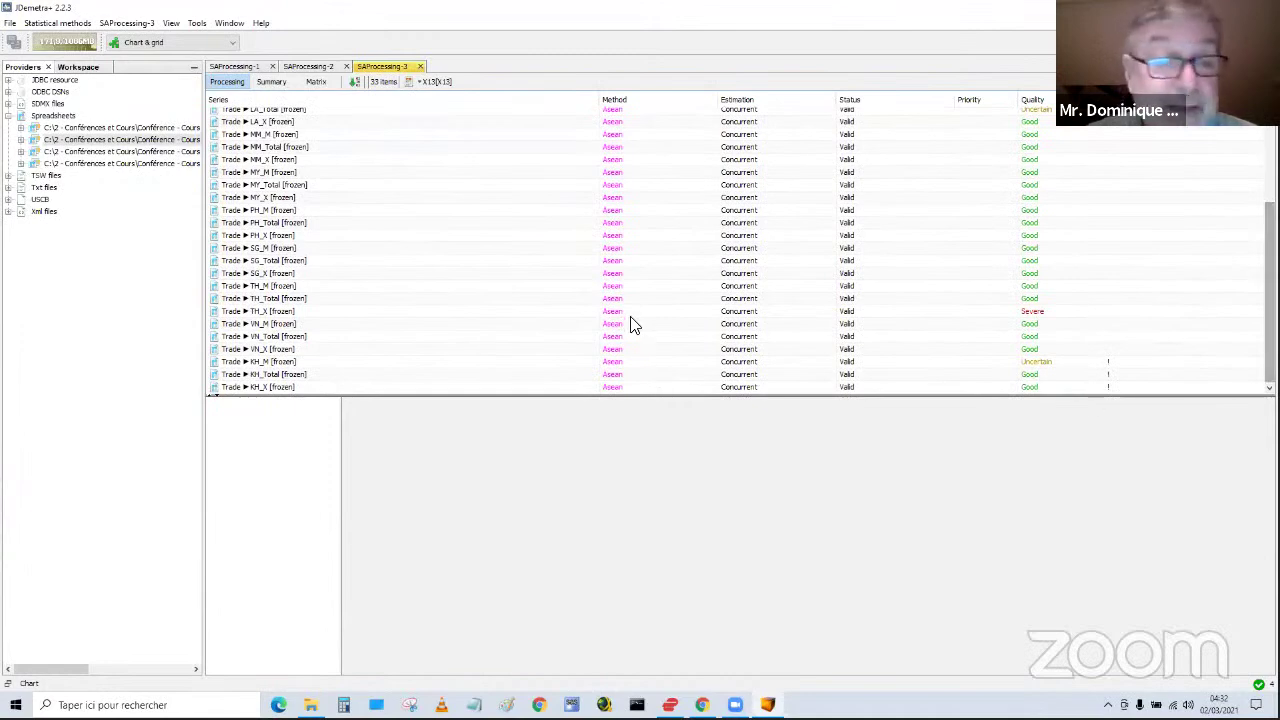
left_click(265, 248)
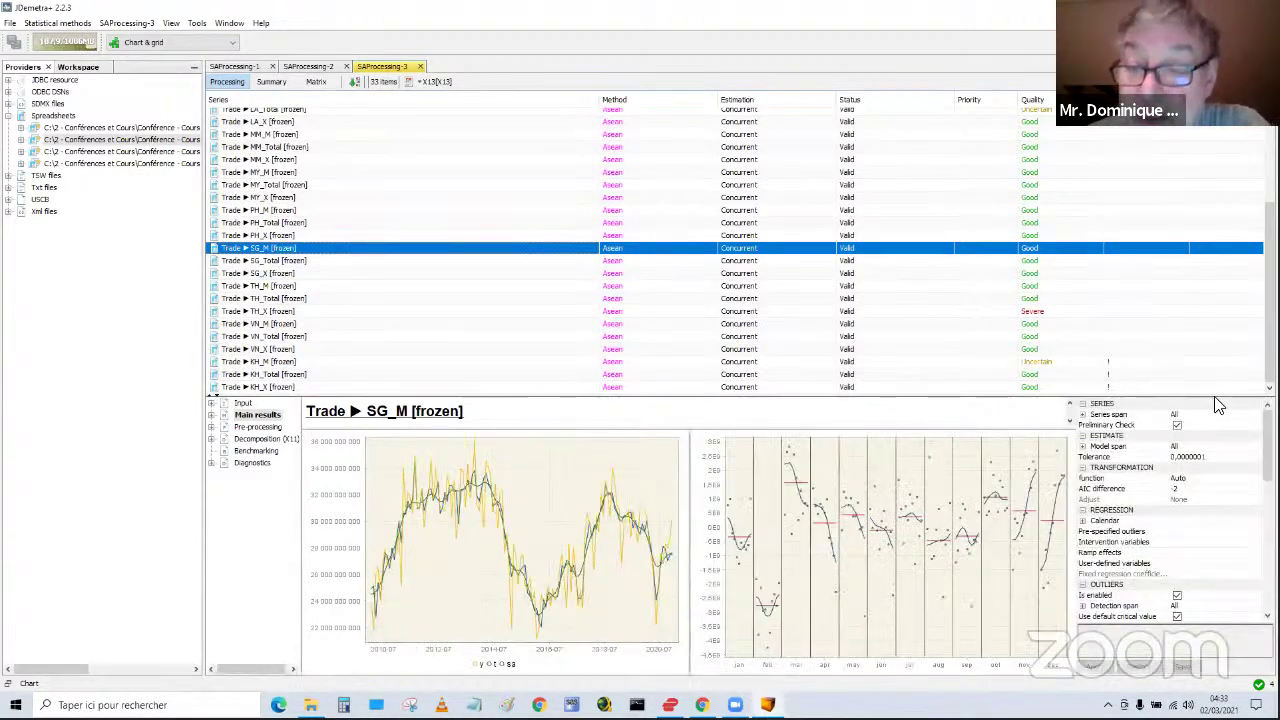
- Enable the Easter effect in the calendar regression of Trade SG_M, apply it and save the changed specification
left_click(1081, 521)
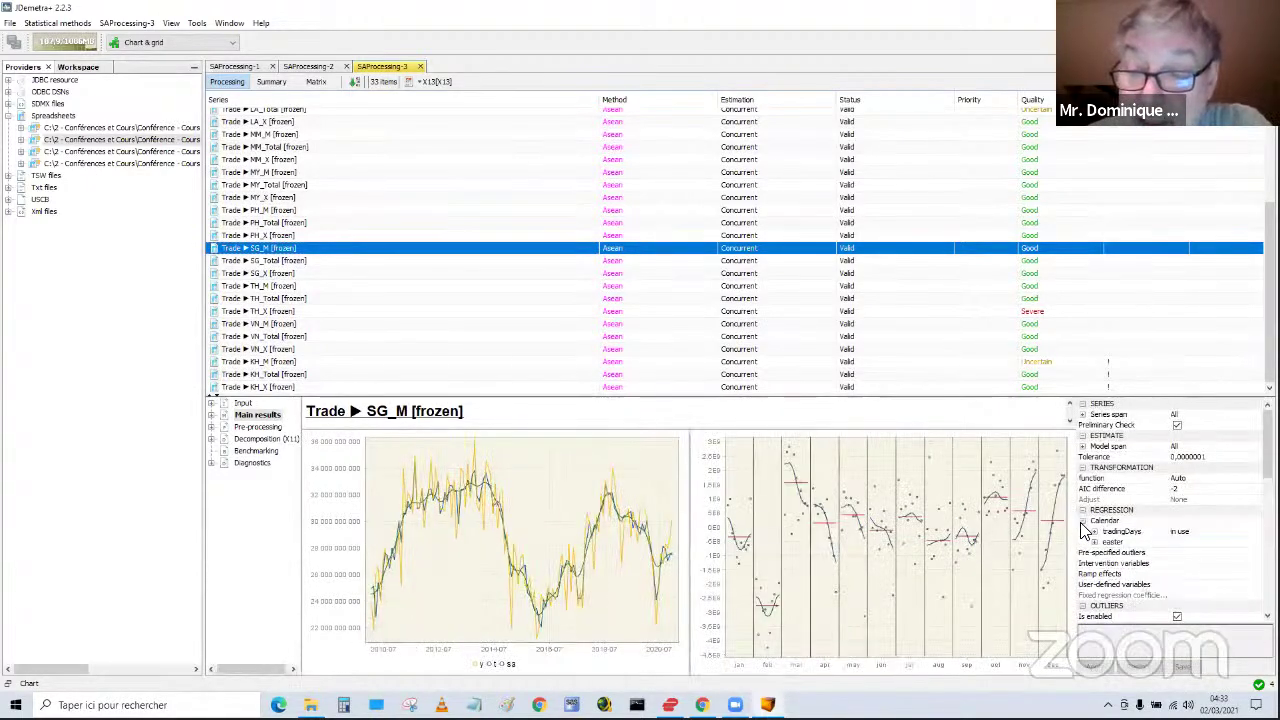
left_click(1094, 543)
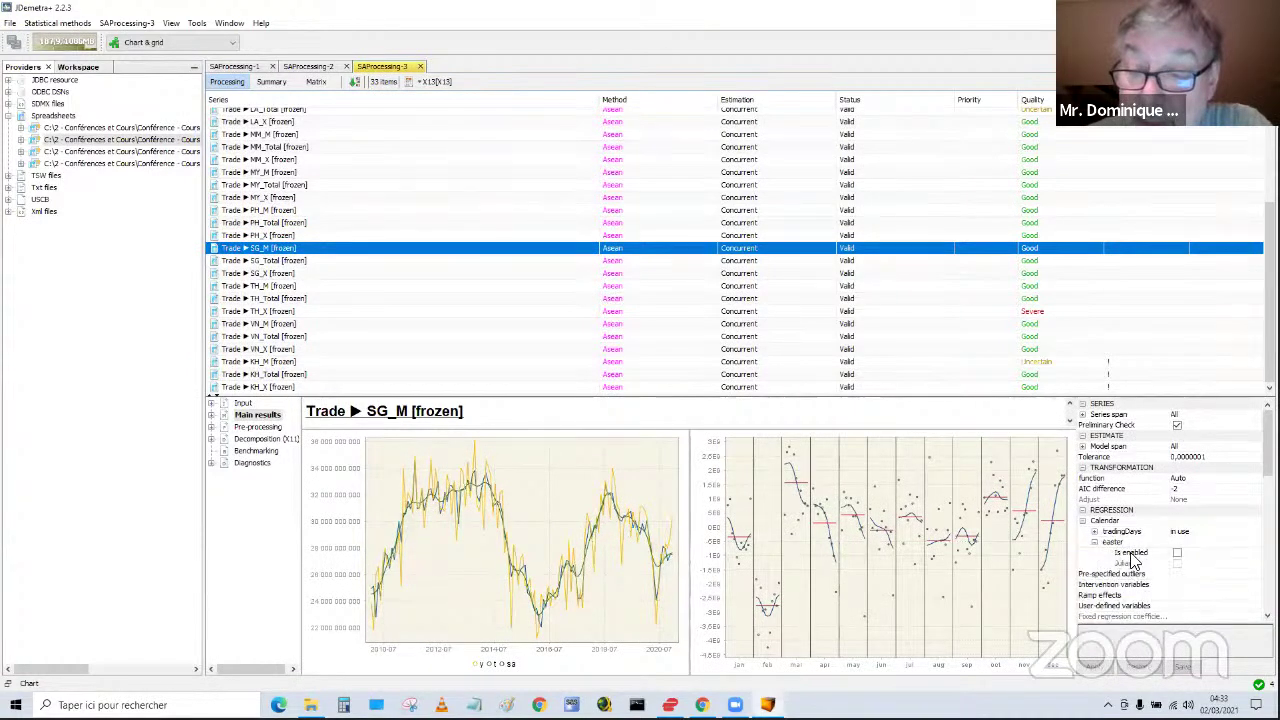
left_click(1178, 555)
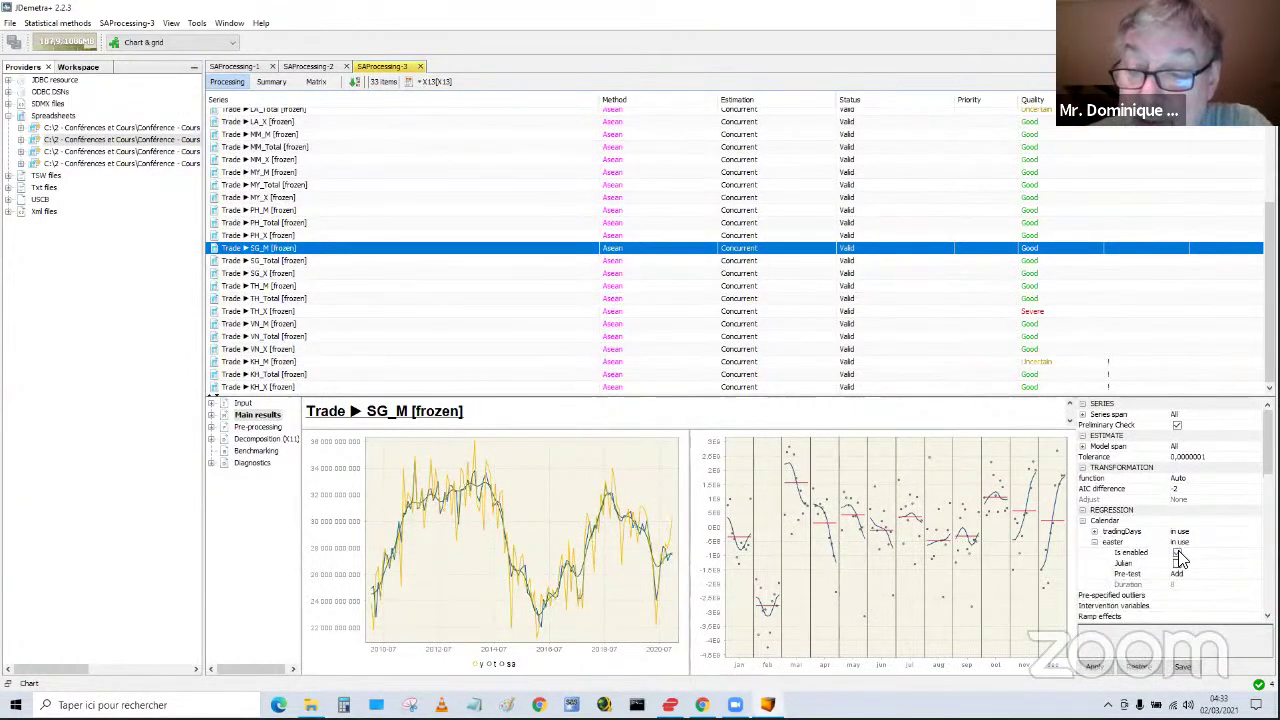
left_click(1095, 668)
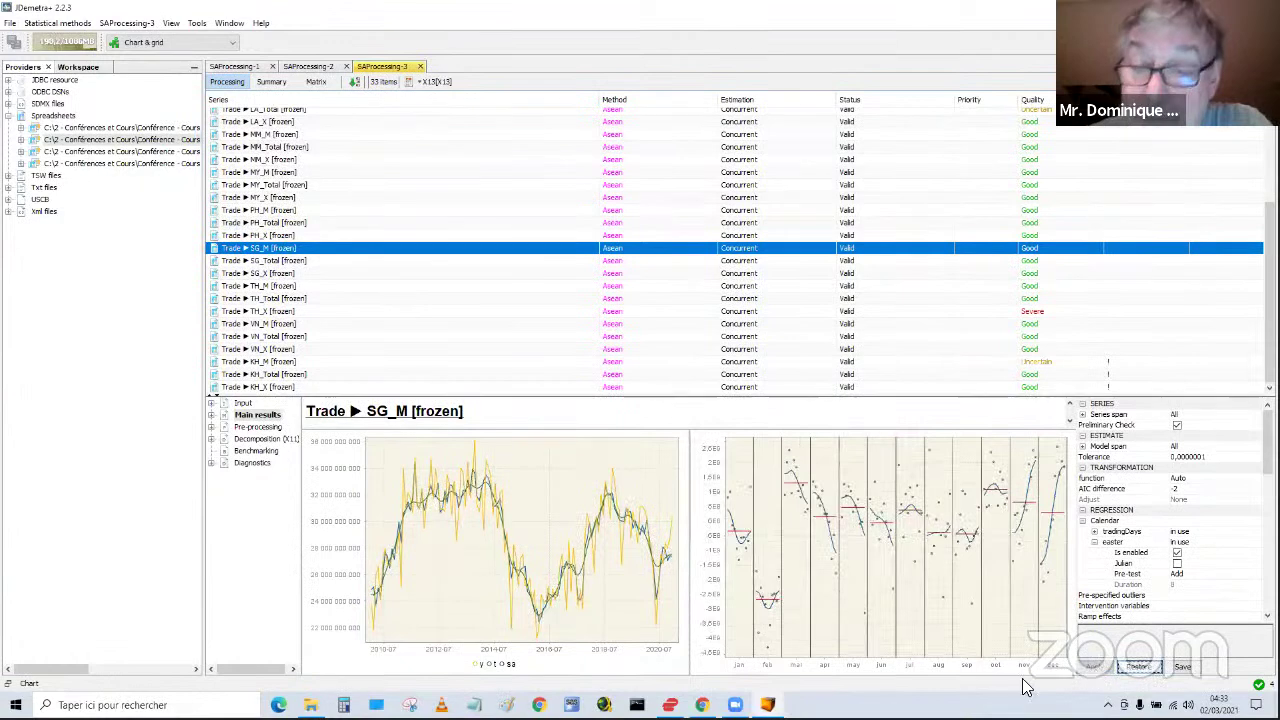
left_click(300, 260)
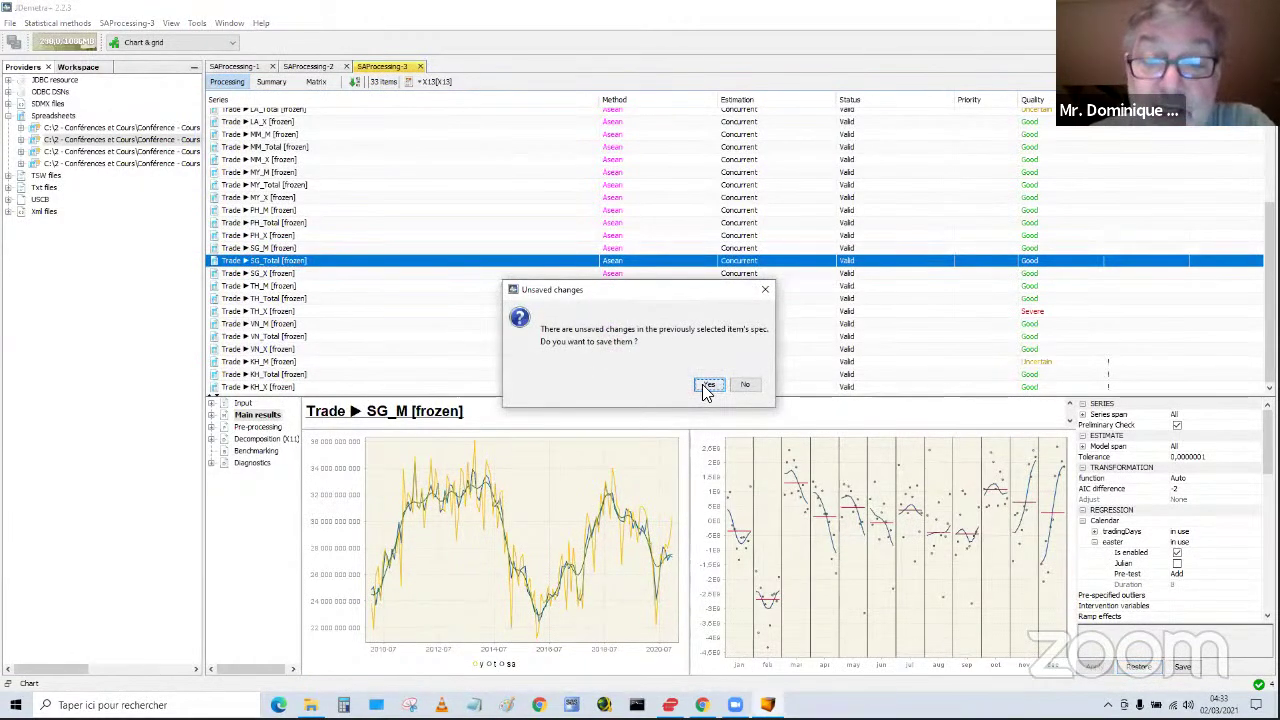
left_click(707, 386)
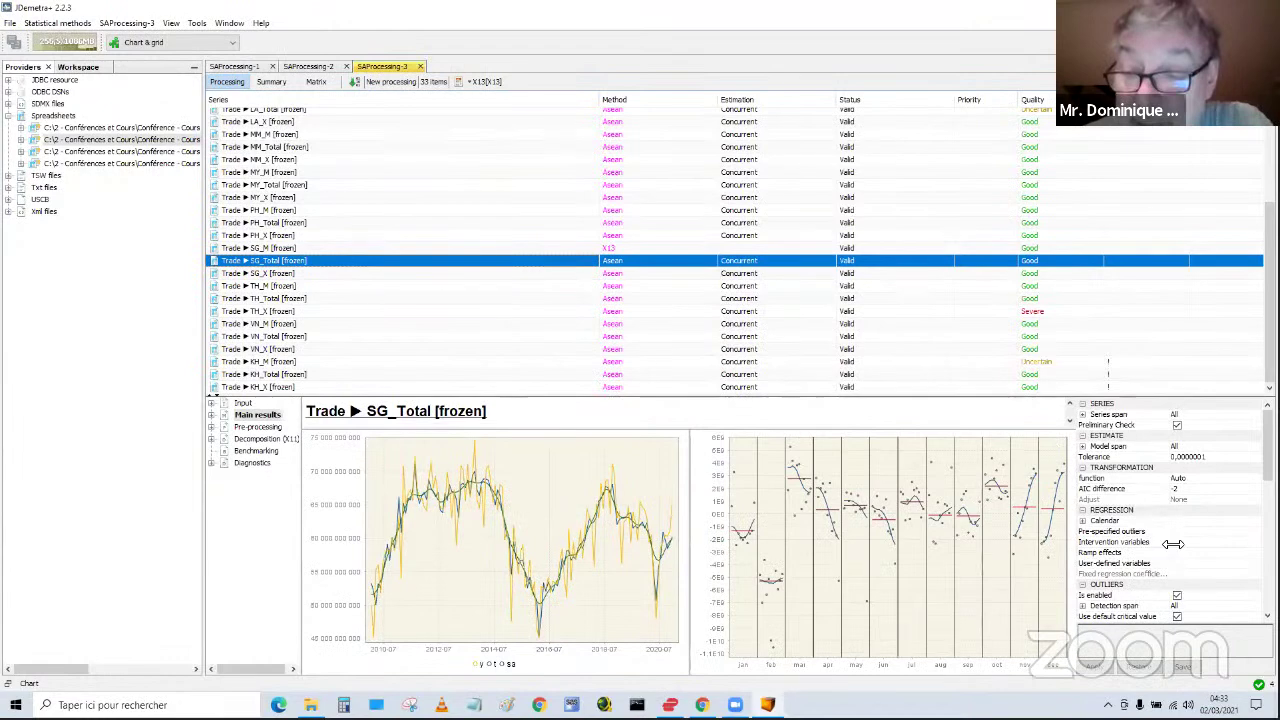
- Enable the Easter effect in the calendar regression of Trade SG_Total, re-estimate the series and save its specification
left_click(1090, 521)
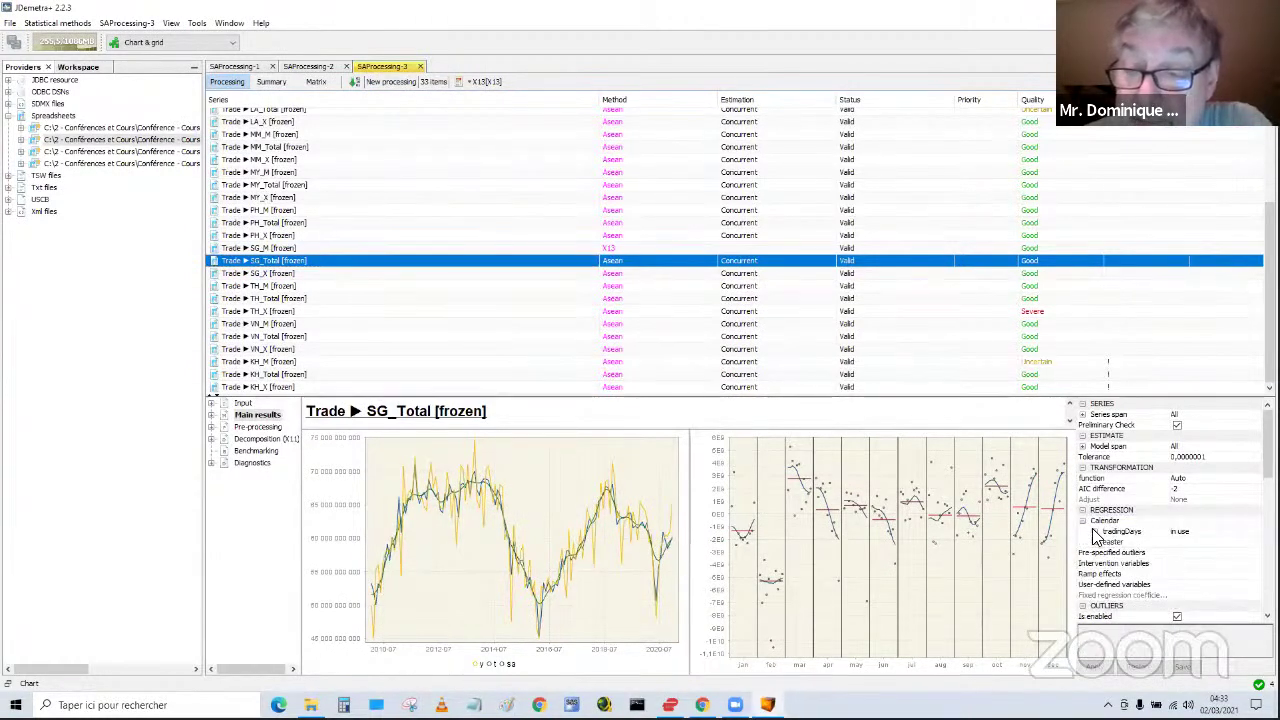
left_click(1097, 534)
left_click(1095, 543)
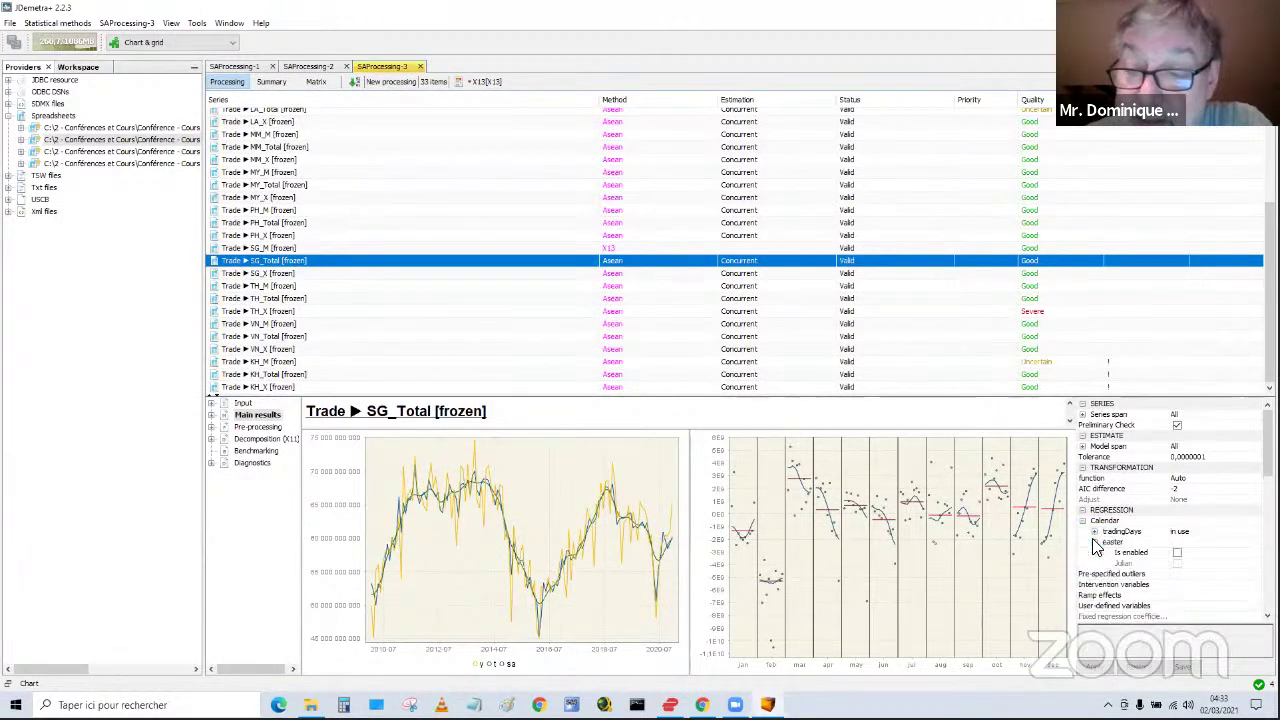
left_click(1177, 557)
left_click(1177, 555)
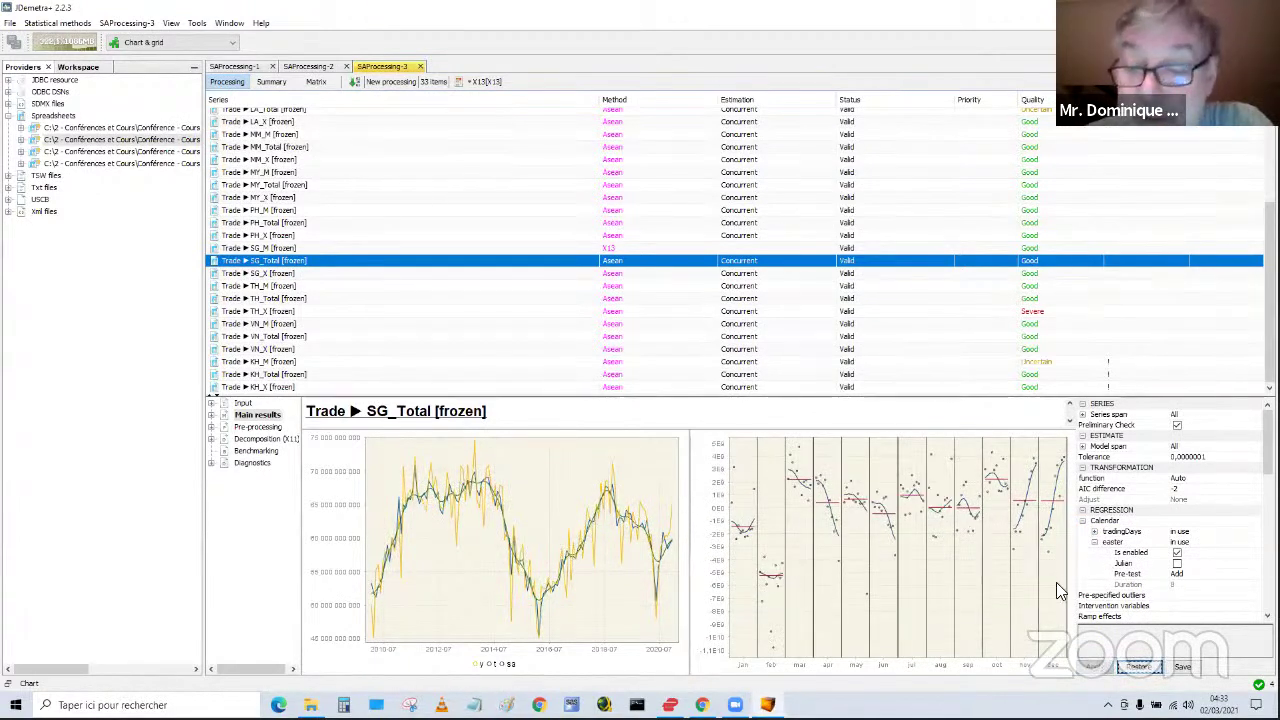
left_click(1180, 668)
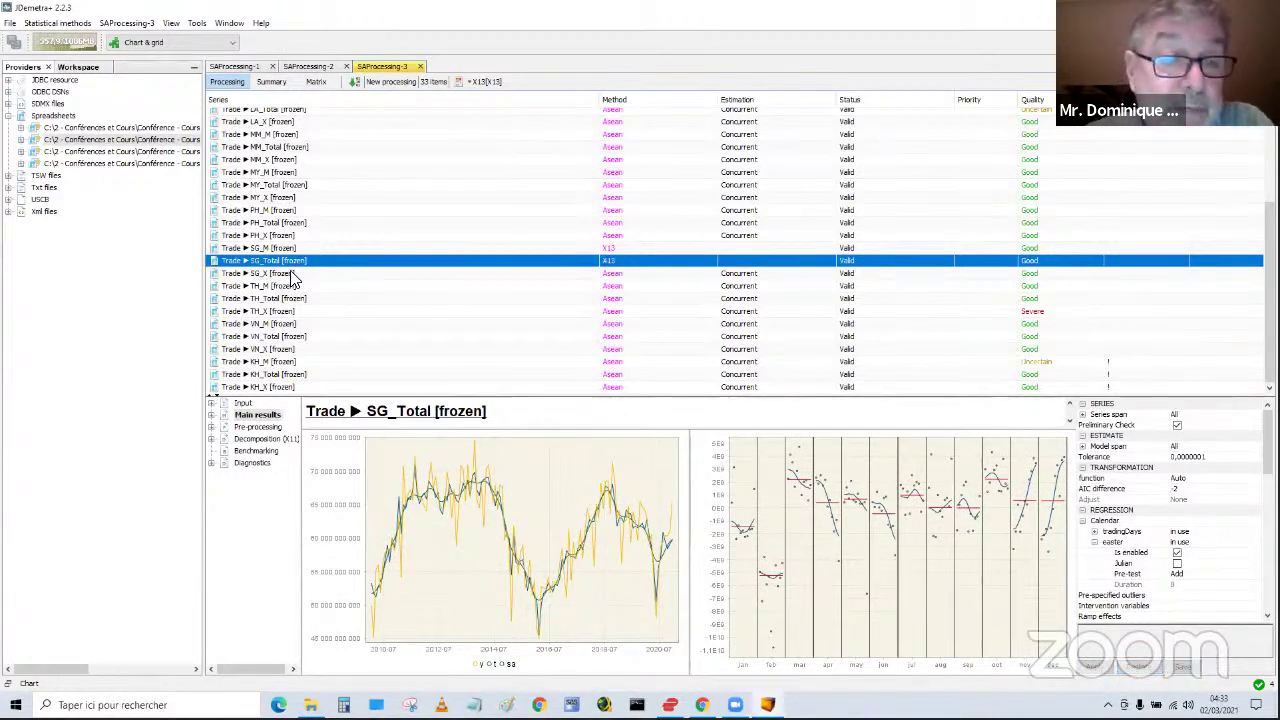
left_click(290, 275)
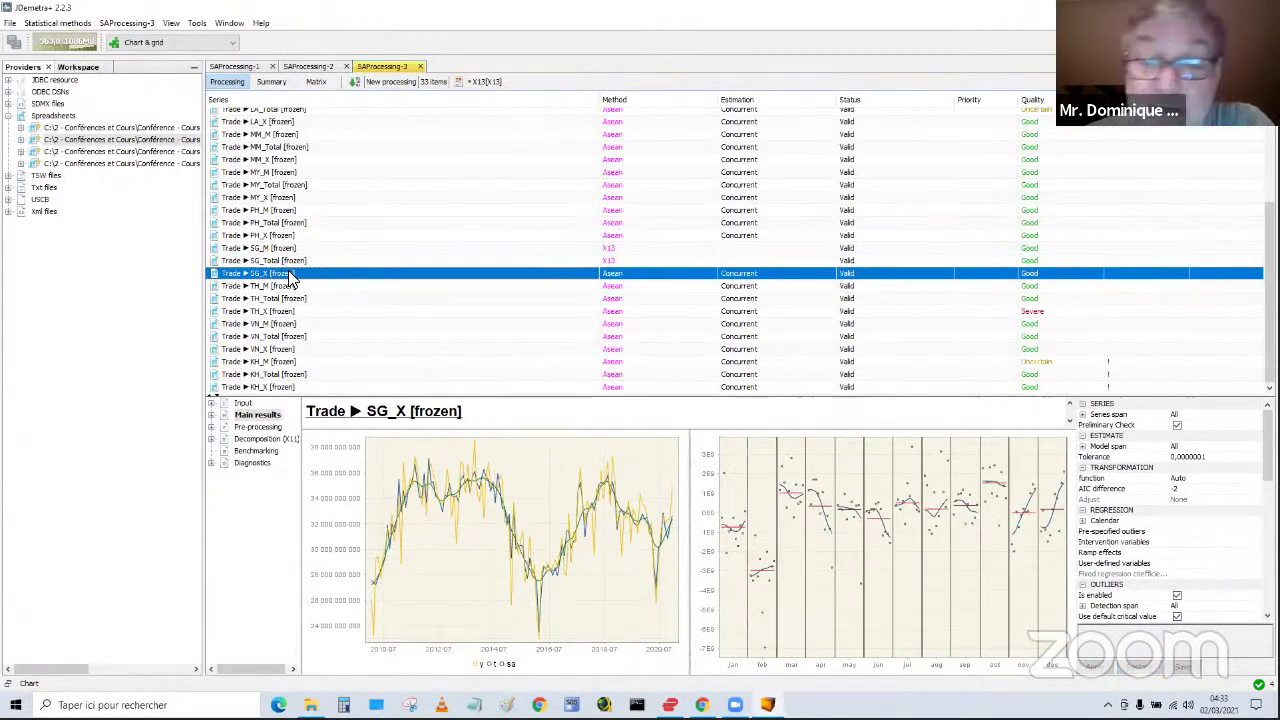
left_click(1082, 521)
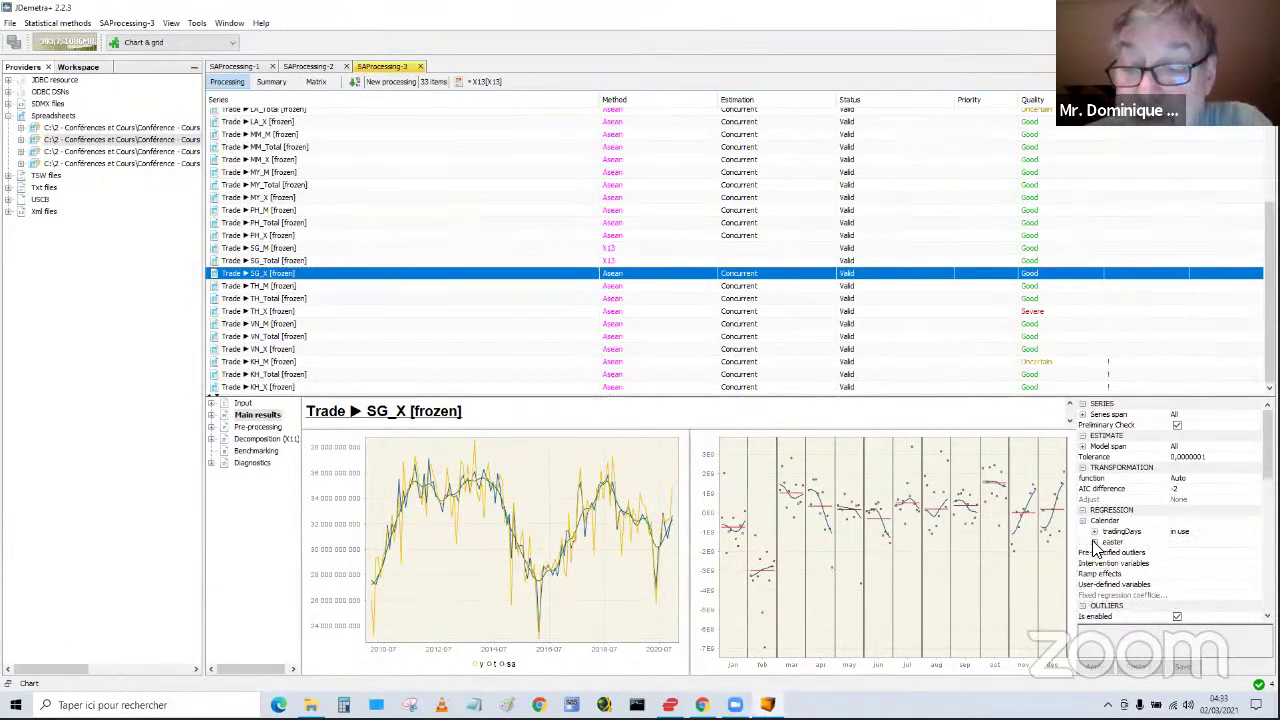
left_click(1094, 542)
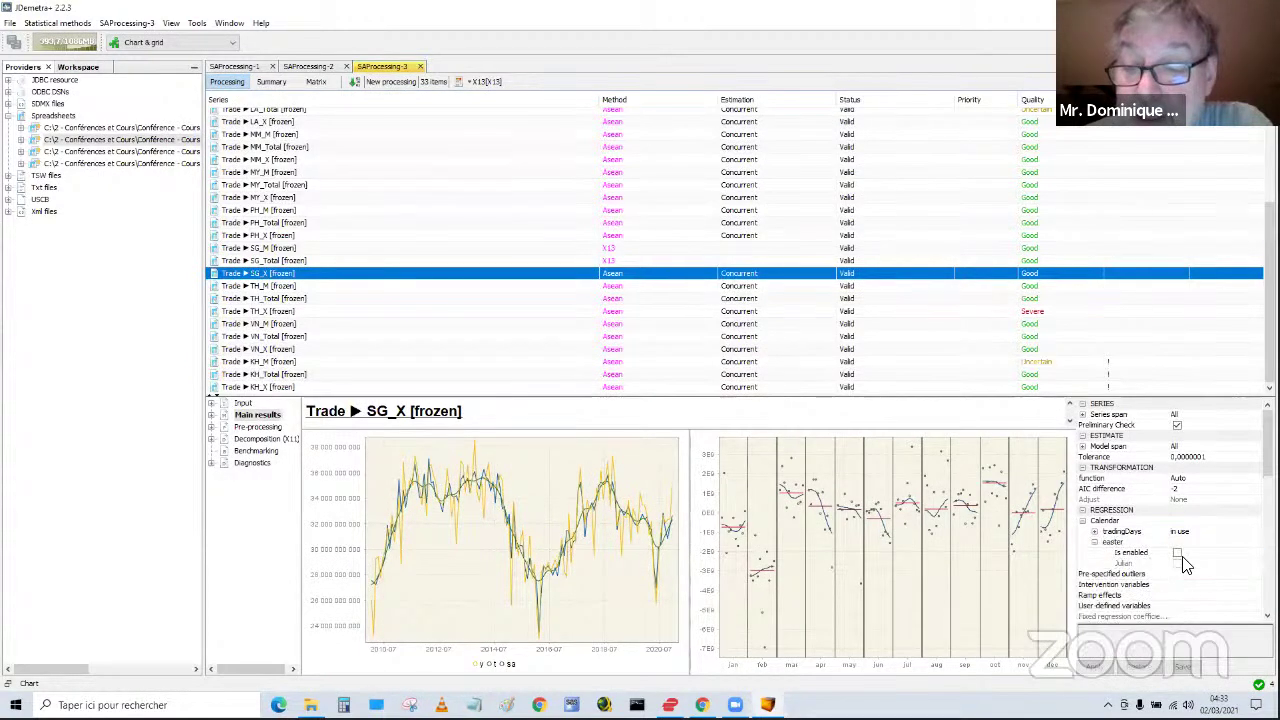
left_click(1177, 554)
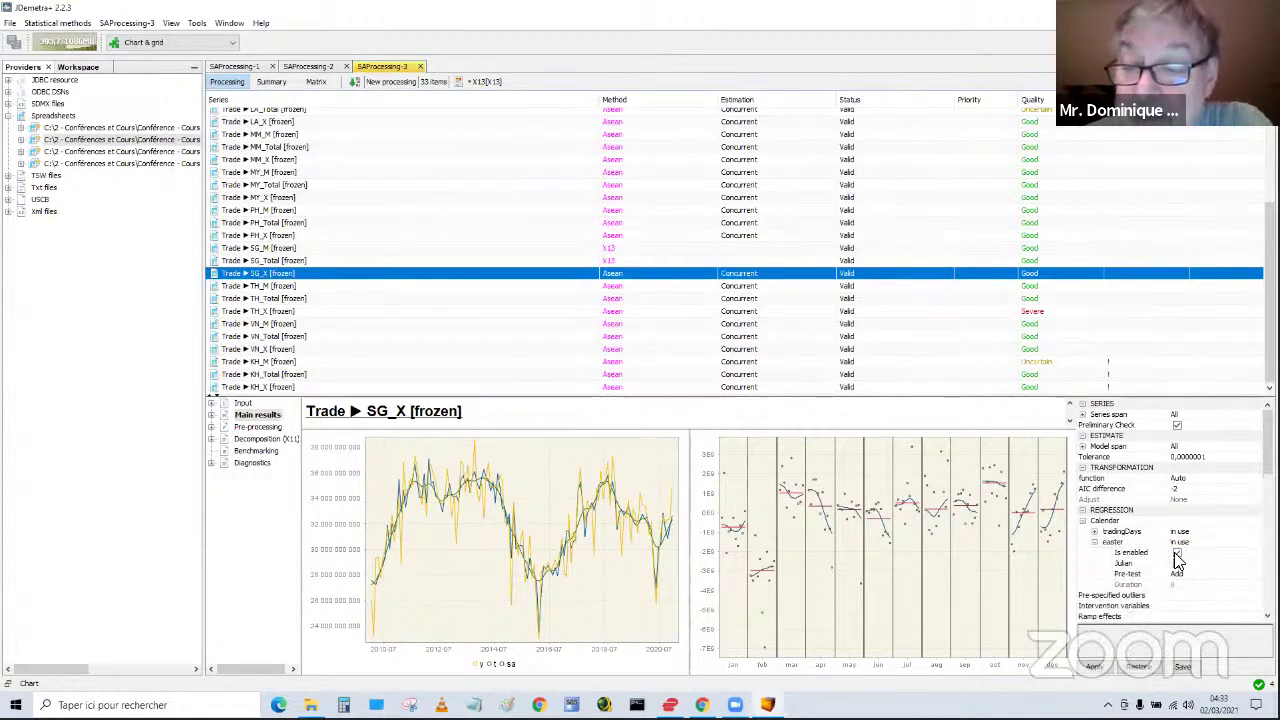
left_click(510, 301)
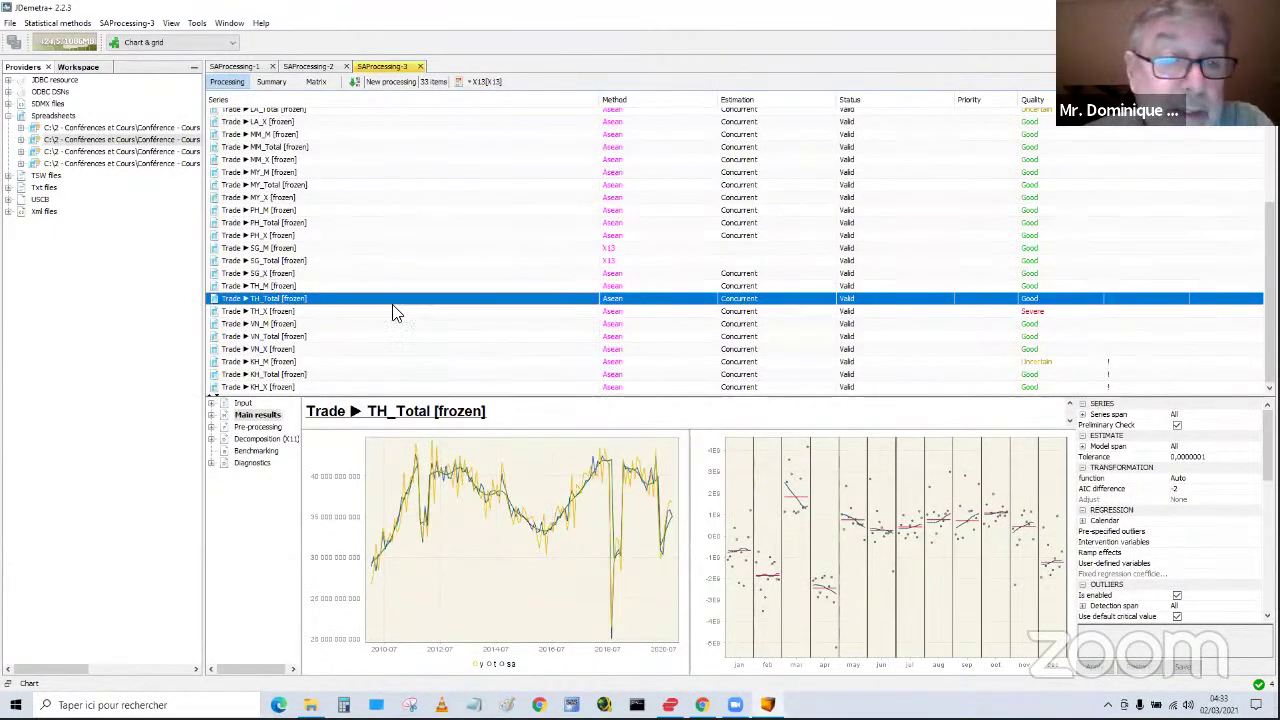
- Enable the Easter effect in the calendar regression of Trade SG_X, apply it and save the specification
left_click(287, 274)
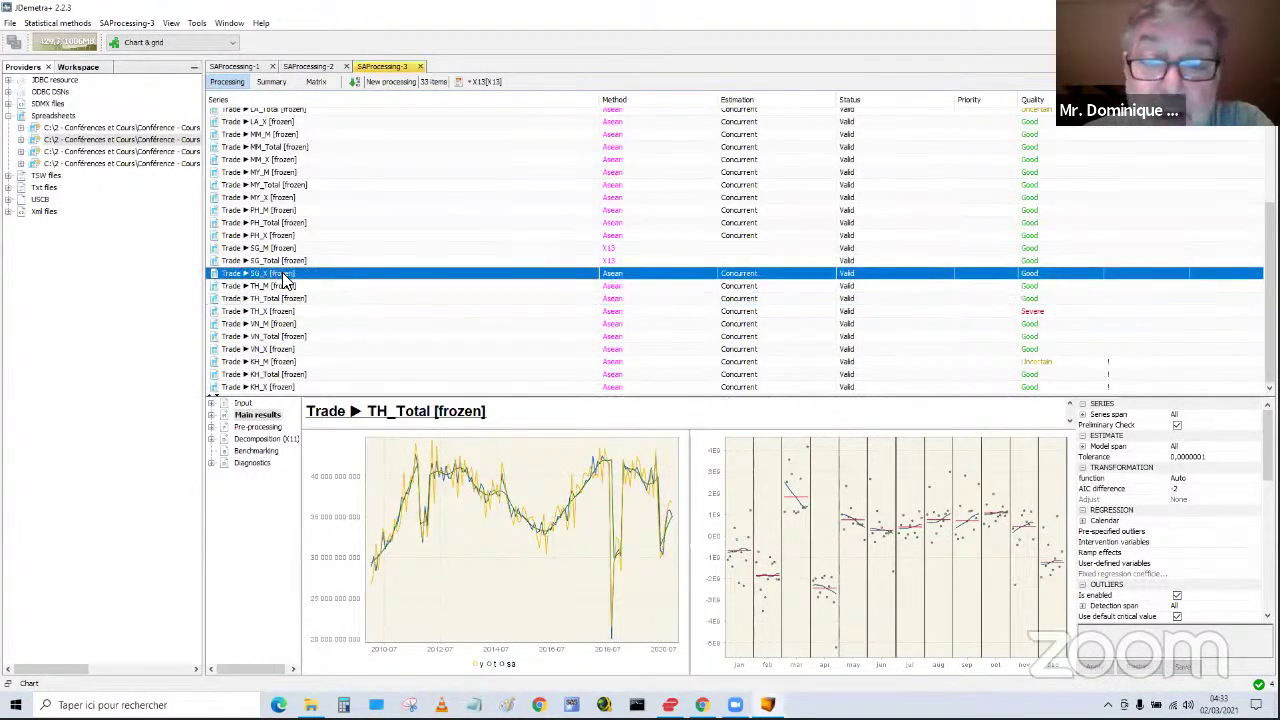
left_click(1083, 522)
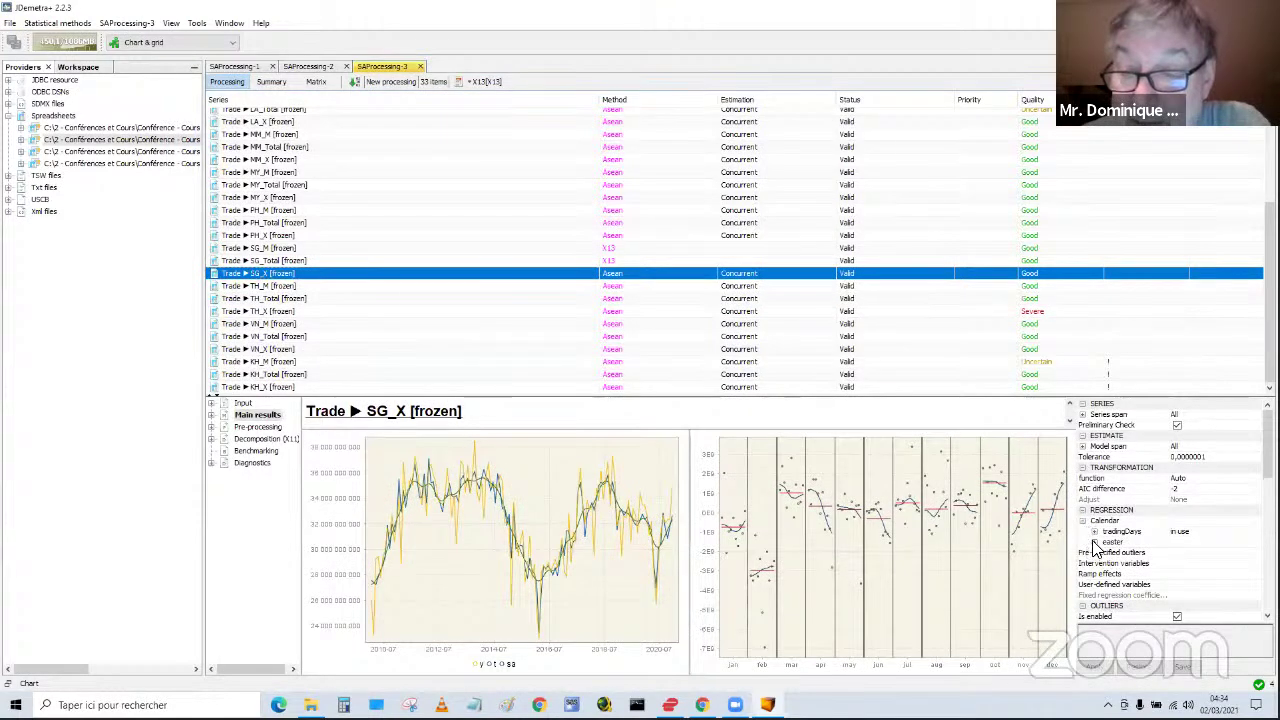
left_click(1093, 542)
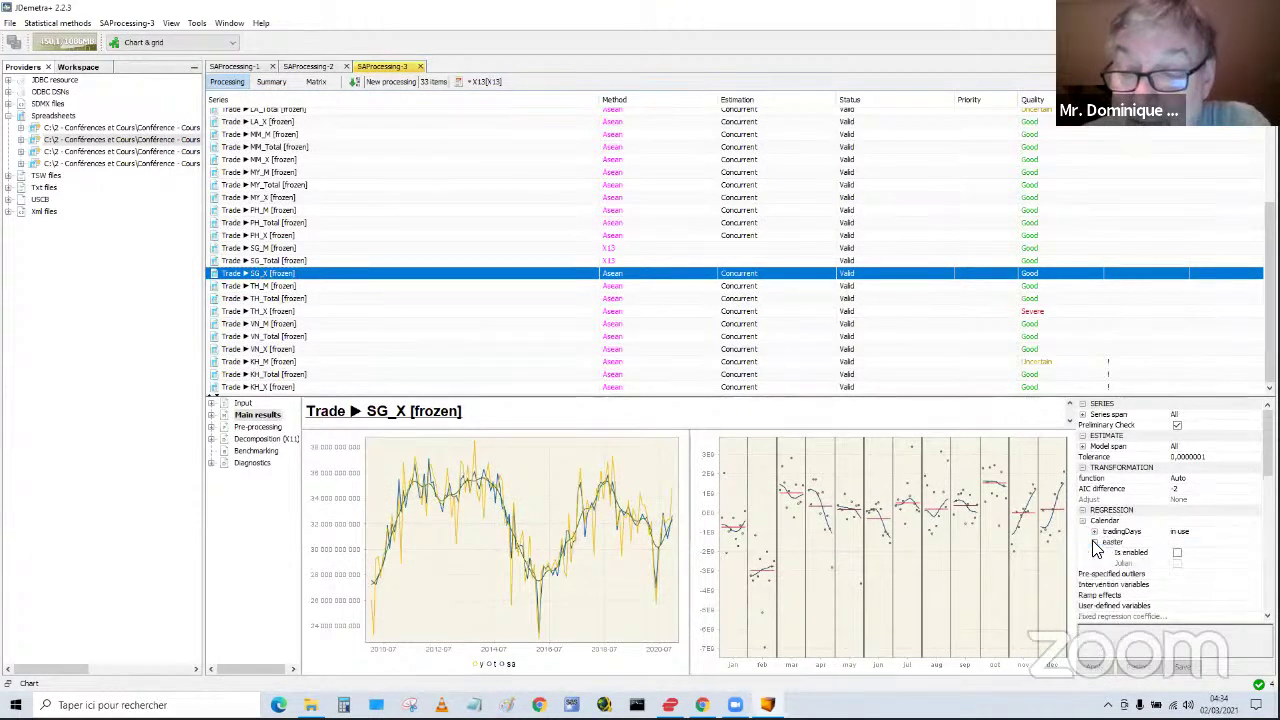
left_click(1177, 554)
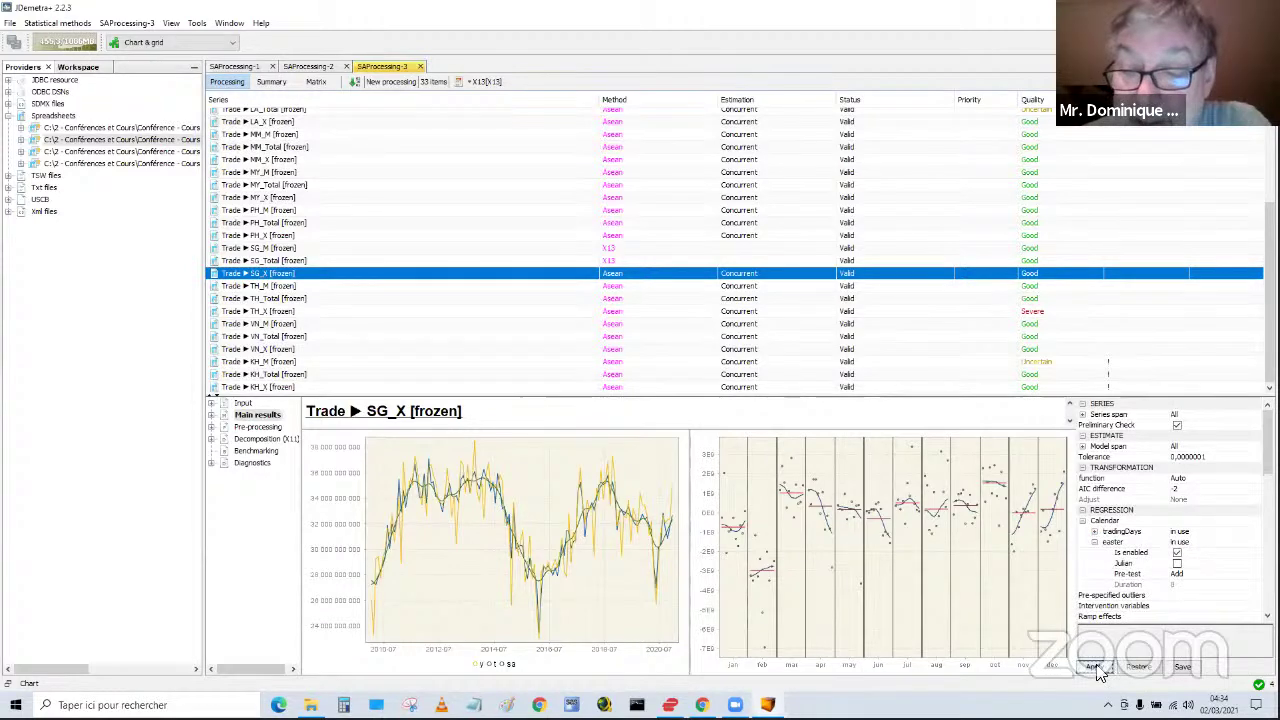
left_click(1095, 667)
left_click(1183, 669)
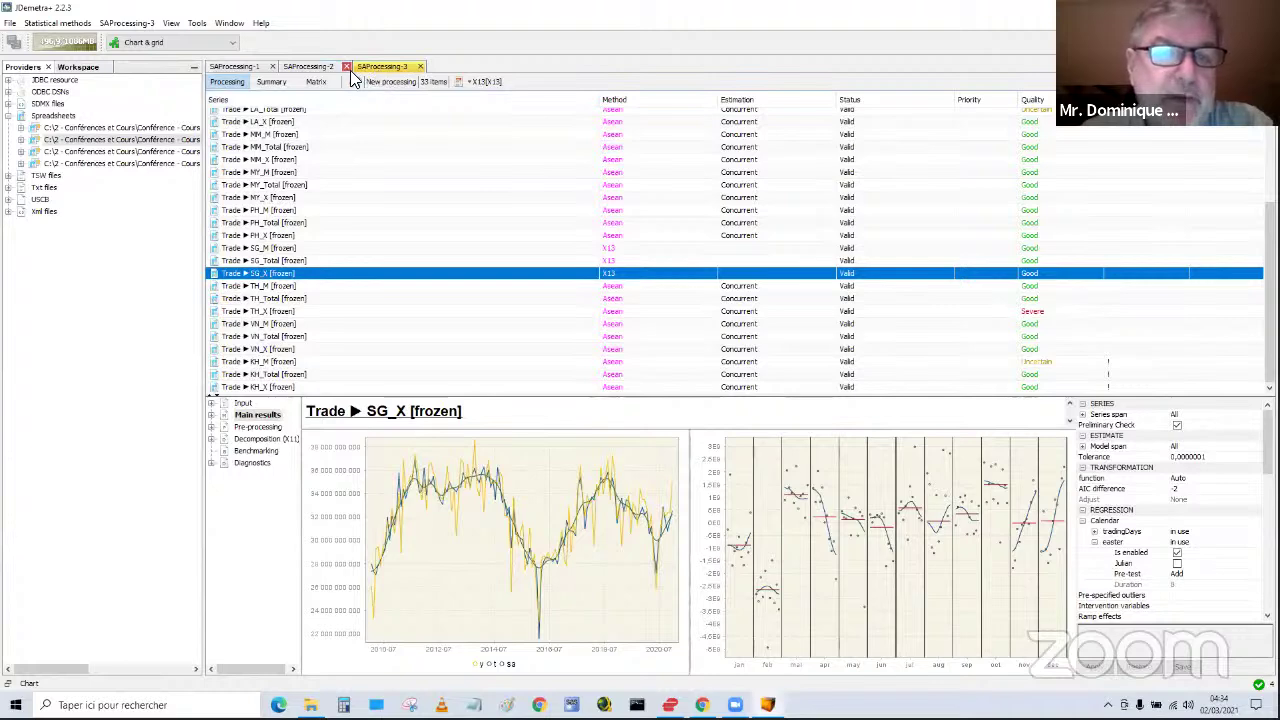
- Close the SAProcessing-1 document and display the results of Trade ID_Total in SAProcessing-2
left_click(299, 68)
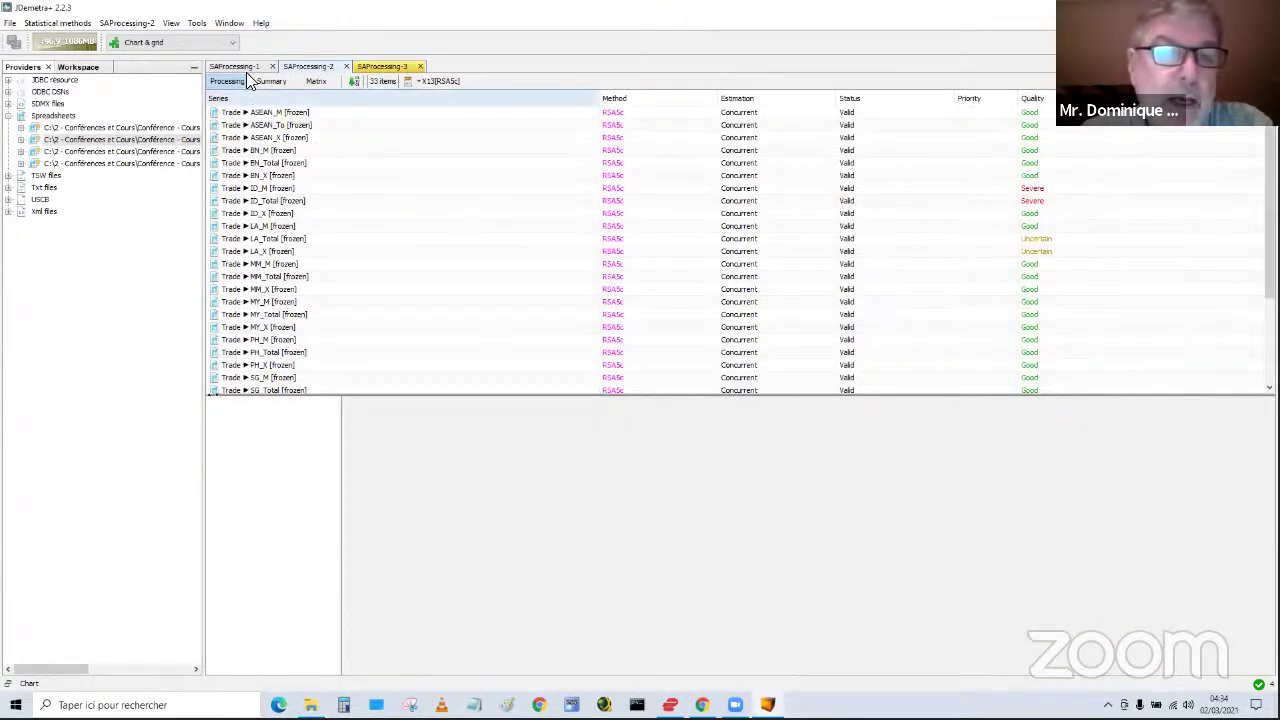
left_click(247, 67)
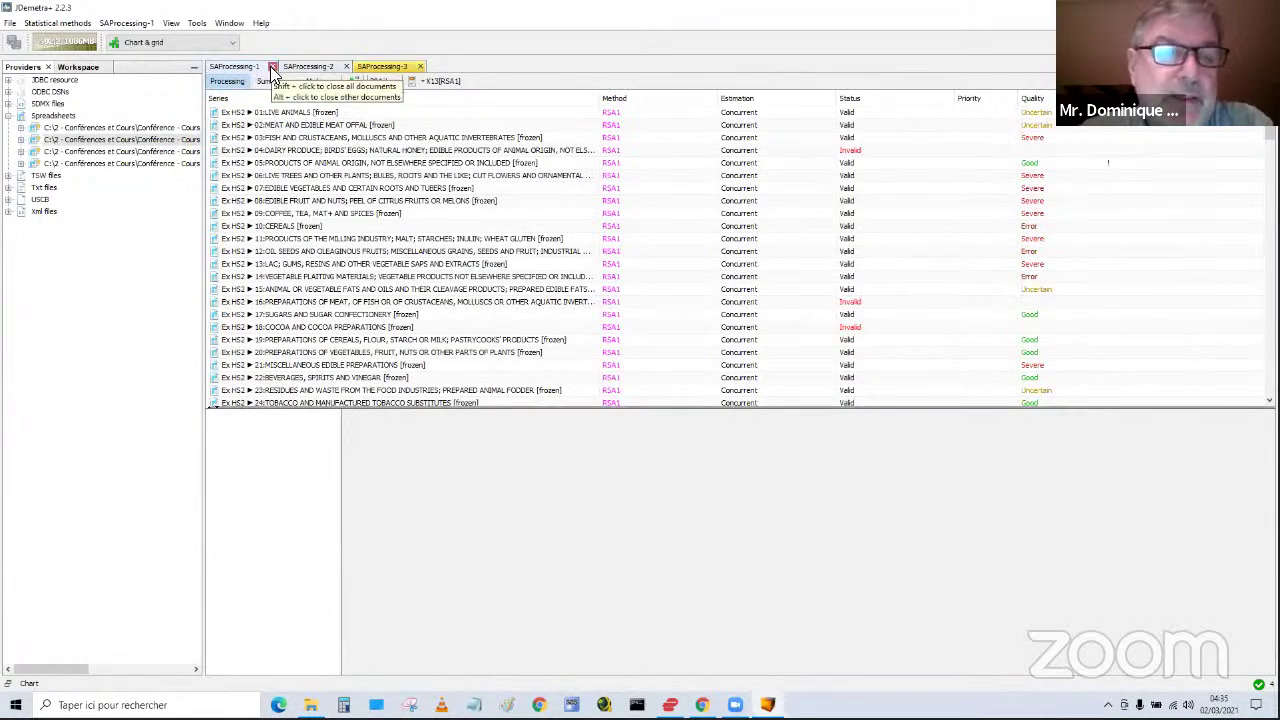
left_click(272, 67)
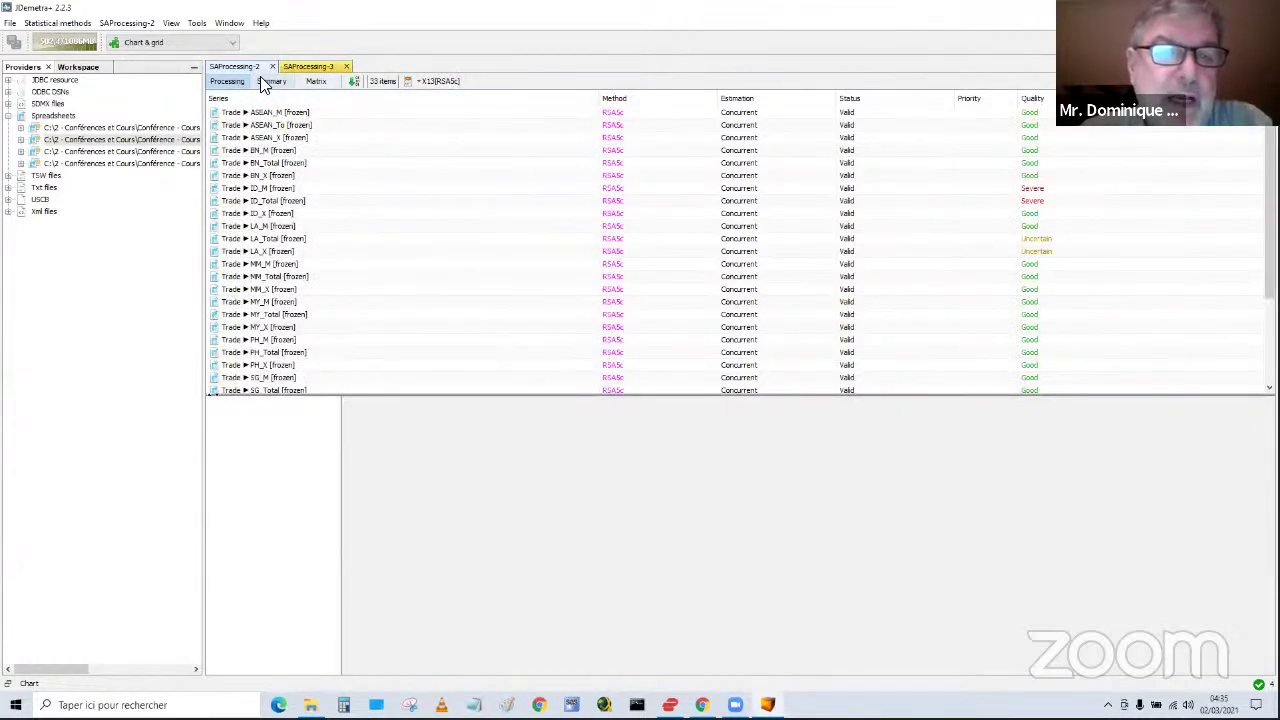
left_click(383, 201)
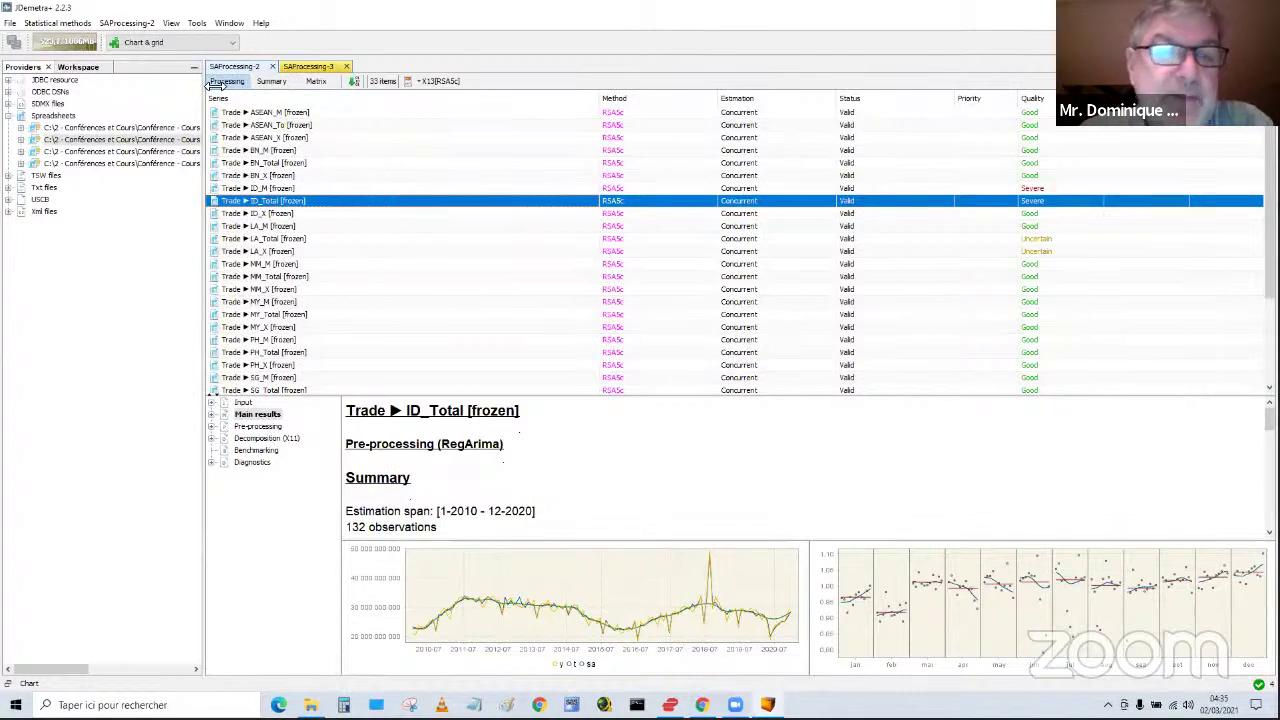
- Close the first-listed spreadsheet source, ASEAN Trade Quarterly Data.xlsx and ASEAN_GDP.xlsx, keeping only the monthly trade data source
right_click(166, 133)
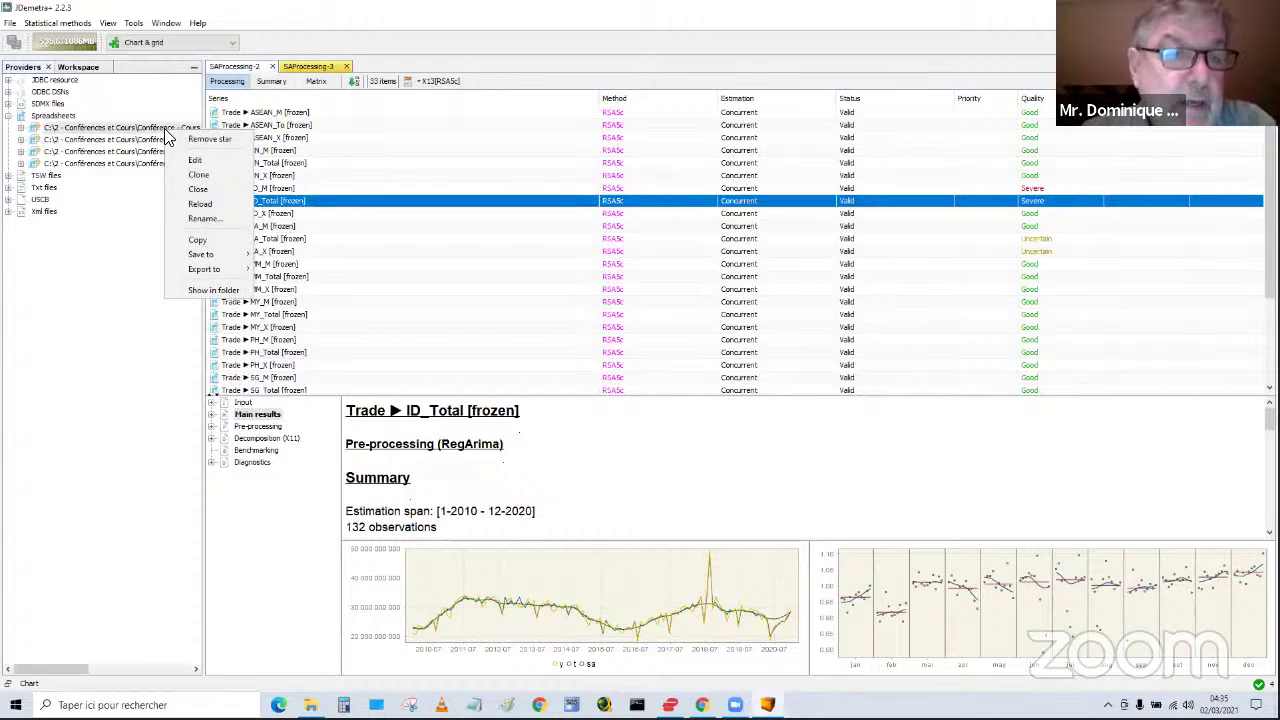
left_click(197, 190)
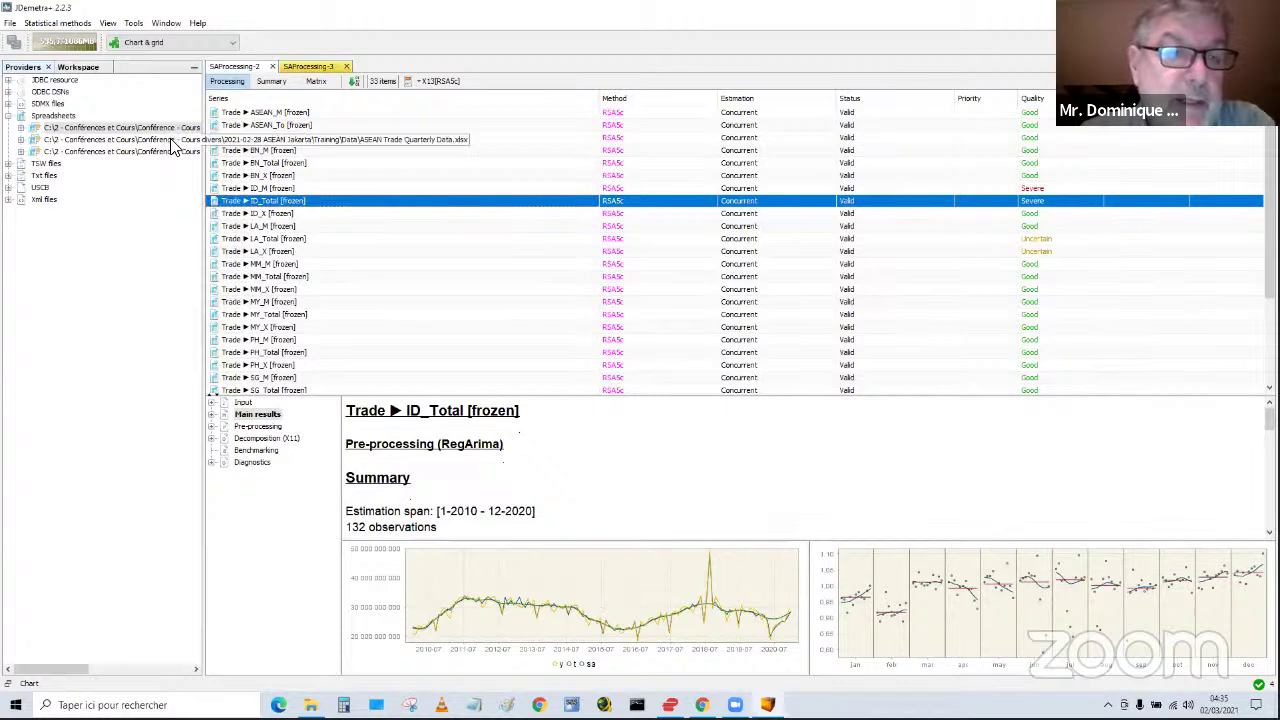
right_click(173, 145)
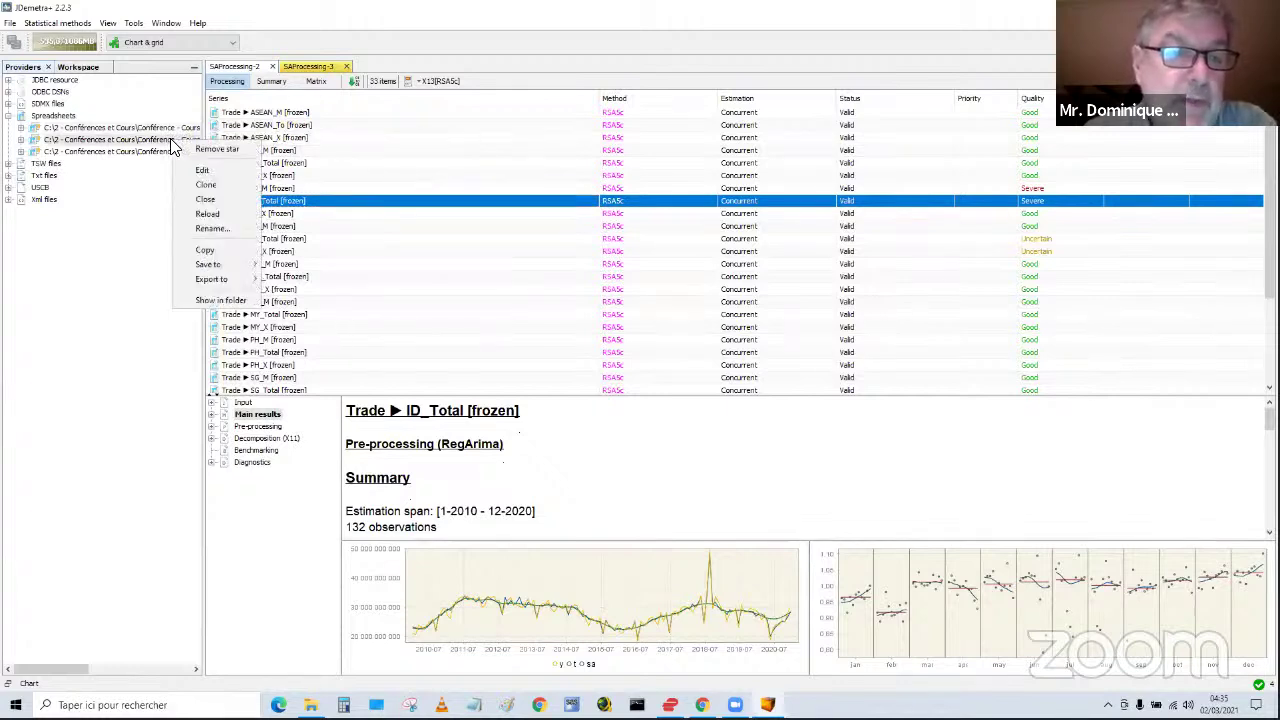
left_click(207, 200)
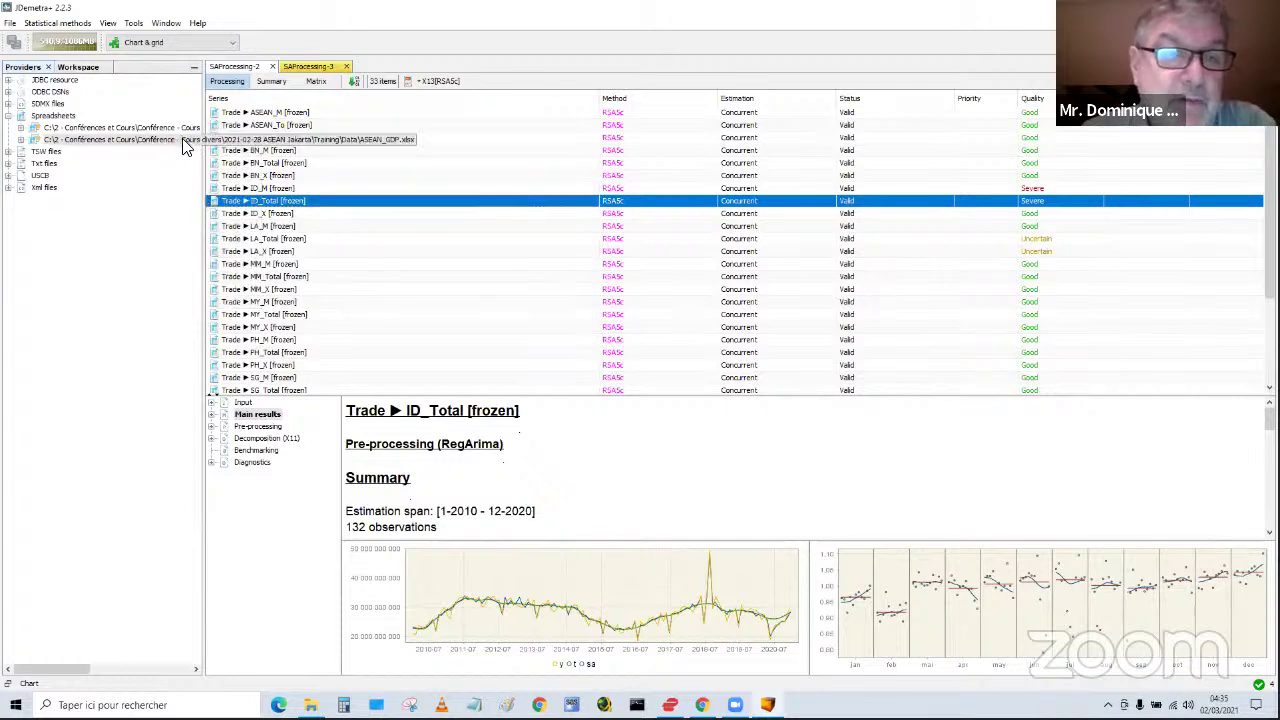
right_click(184, 142)
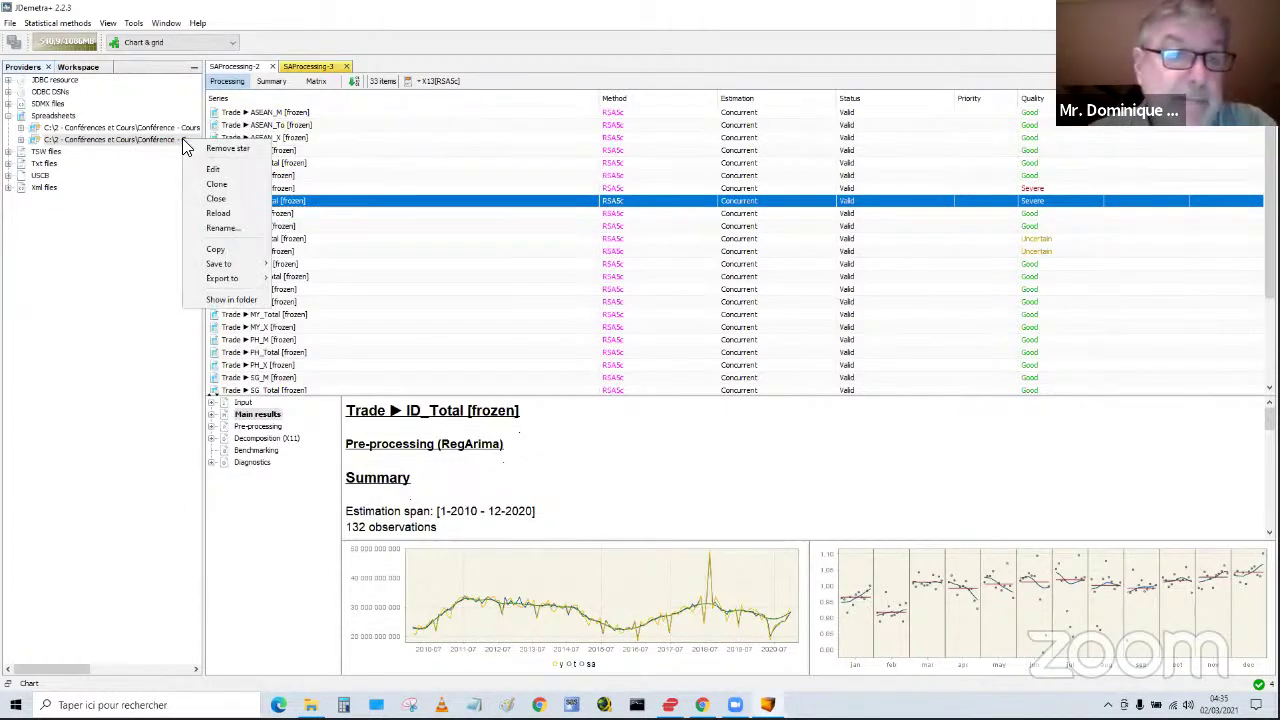
left_click(212, 199)
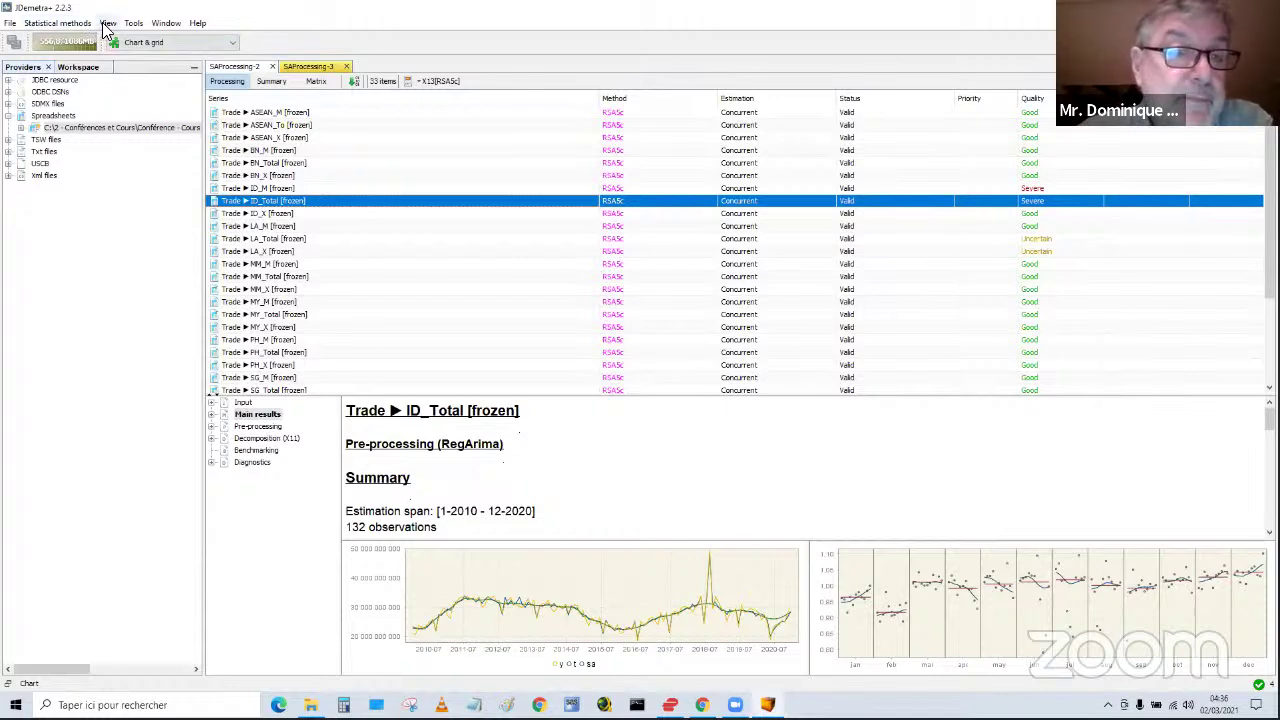
- Start saving the workspace under a new name and browse to the 2021-02-28 ASEAN Jakarta folder in Conférence - Cours divers
left_click(250, 68)
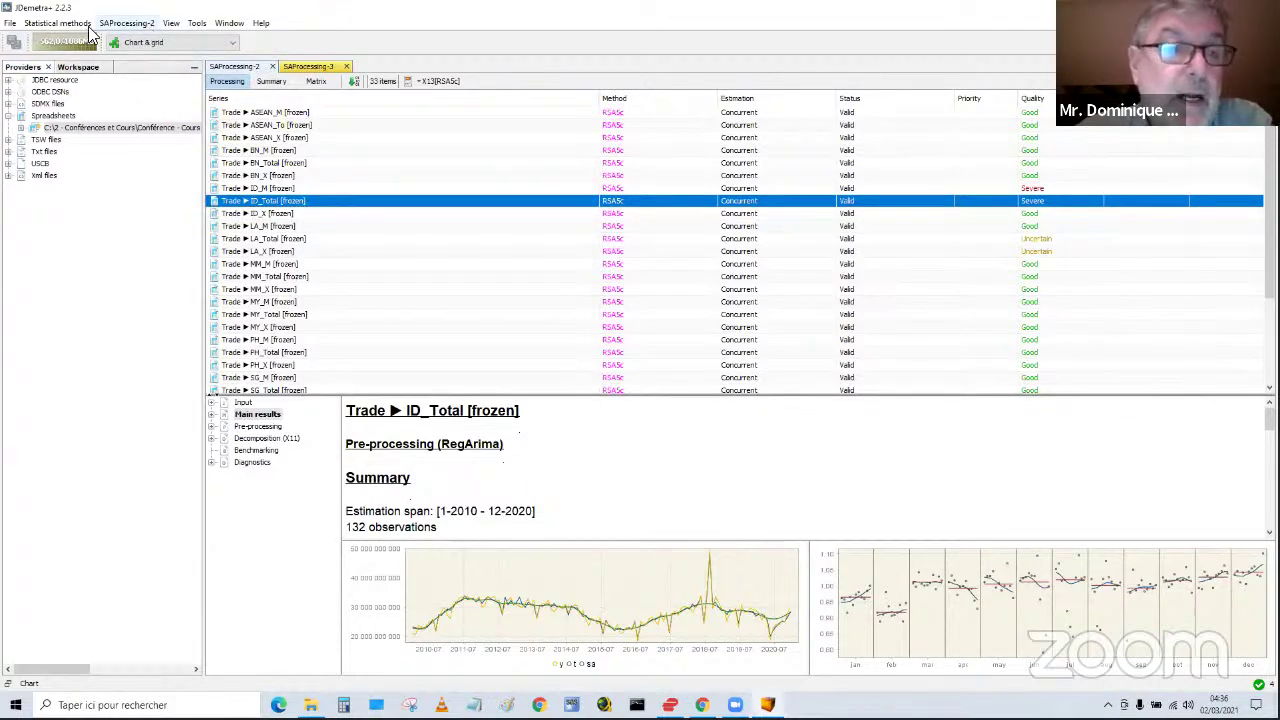
left_click(10, 23)
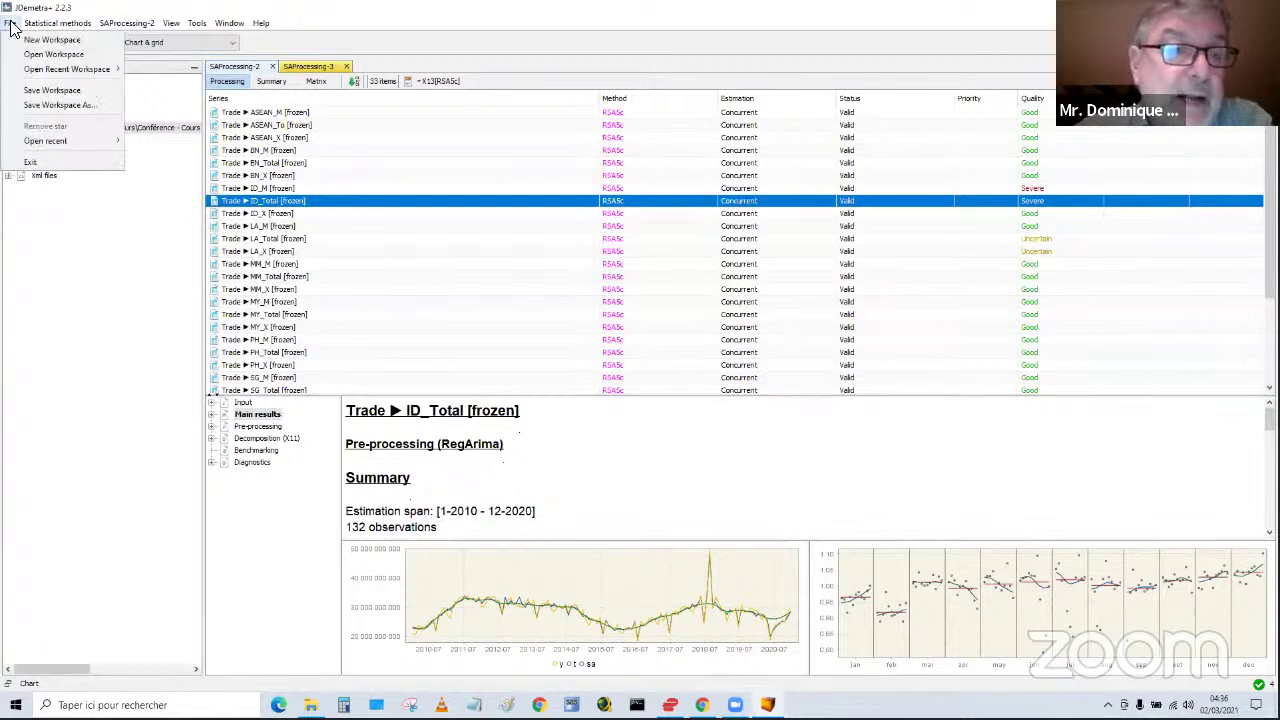
left_click(40, 108)
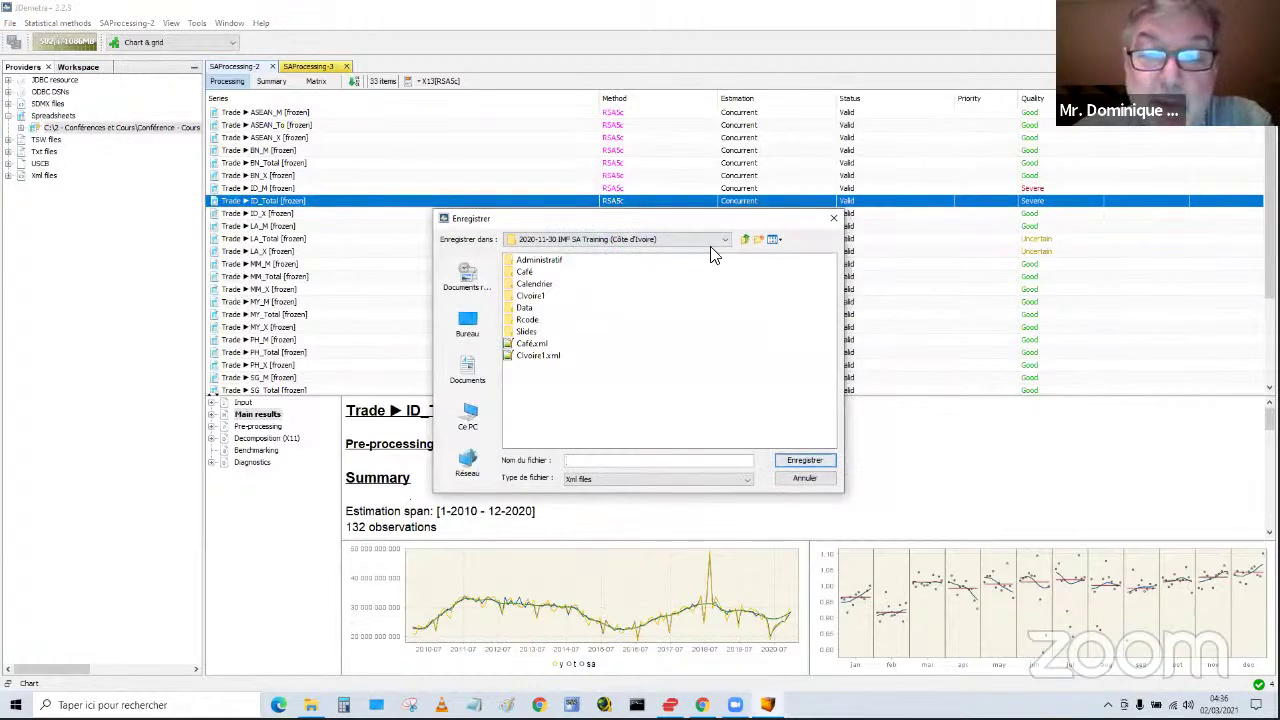
left_click(746, 240)
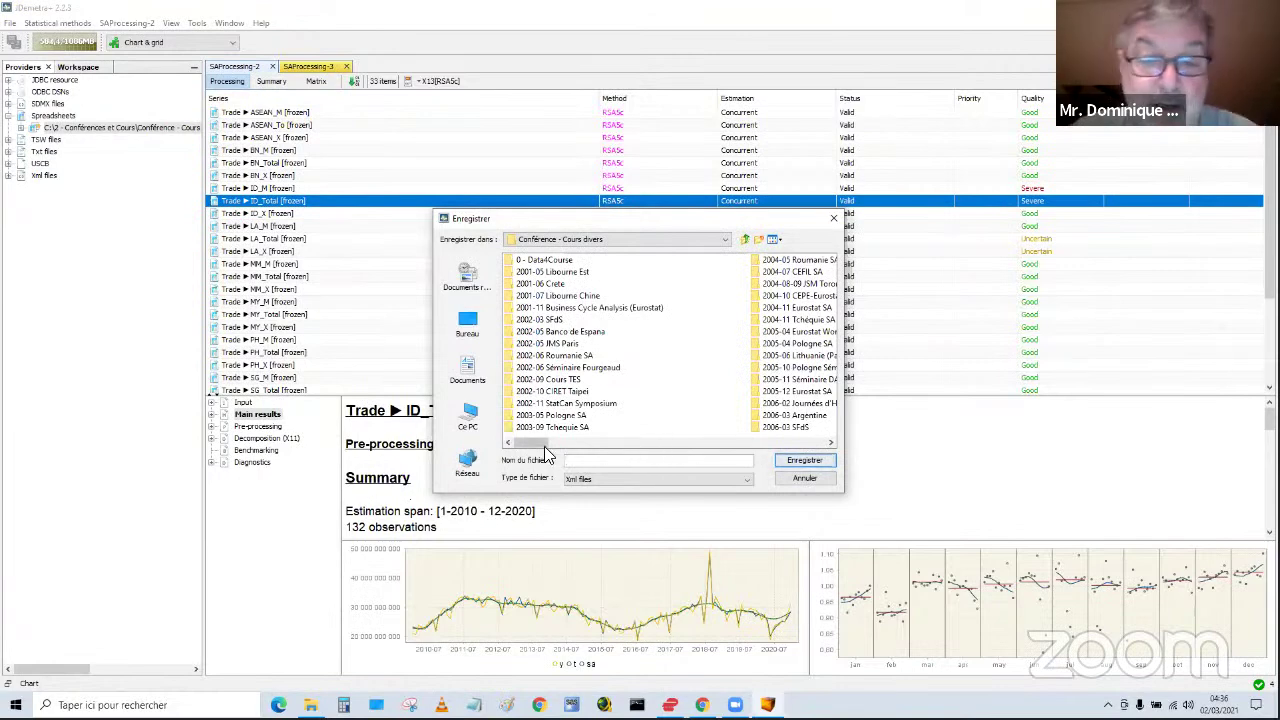
left_click_drag(538, 442, 820, 472)
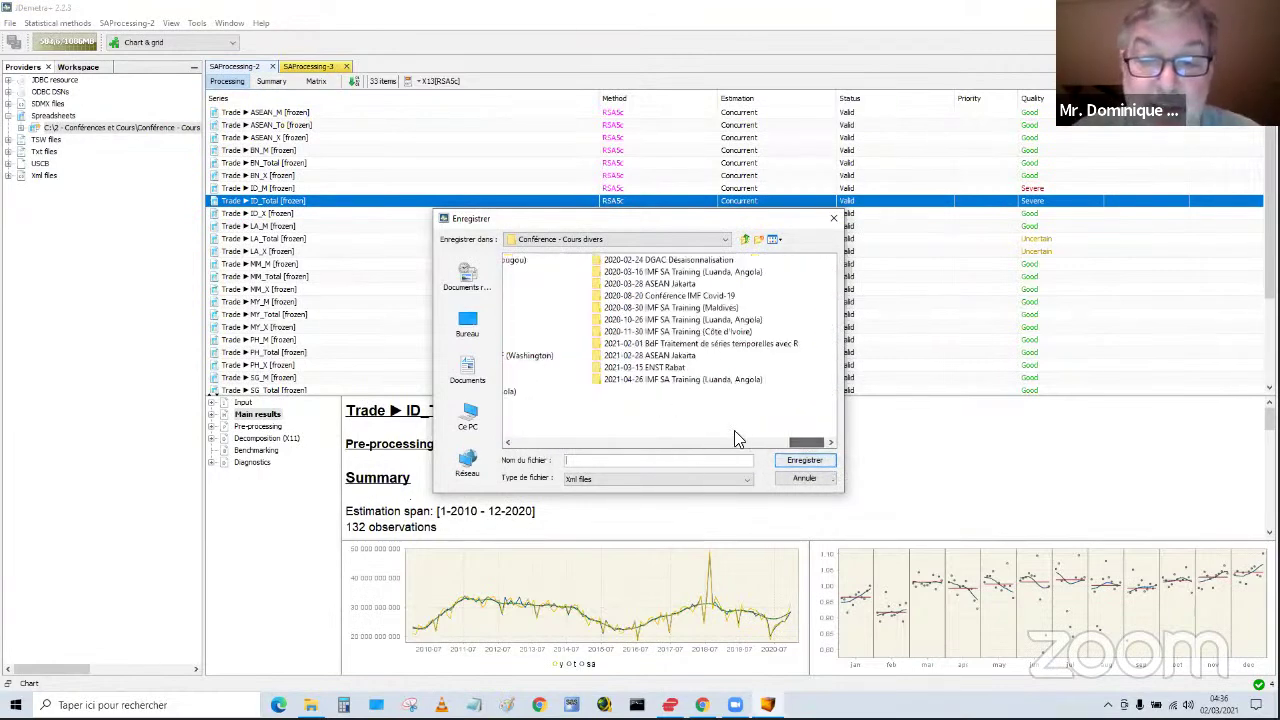
double_click(662, 357)
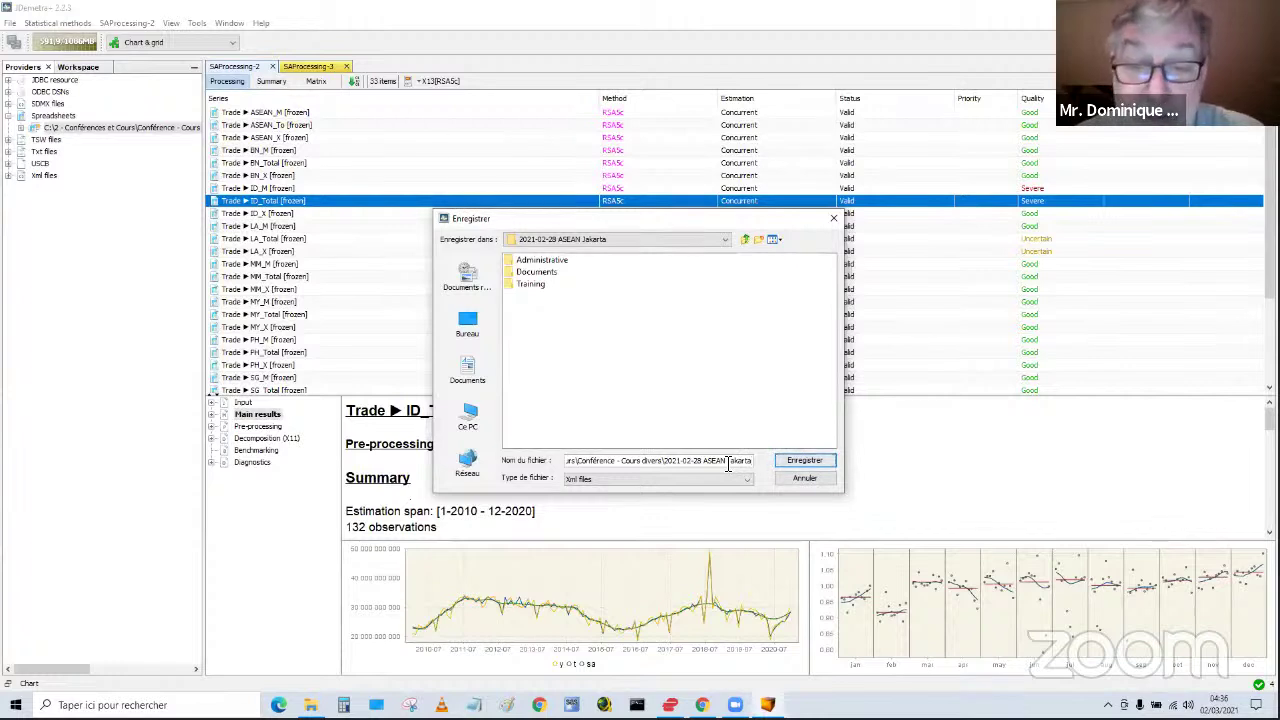
- Save the workspace as AseanMonthlyData in the 2021-02-28 ASEAN Jakarta folder and close JDemetra+
type("\\")
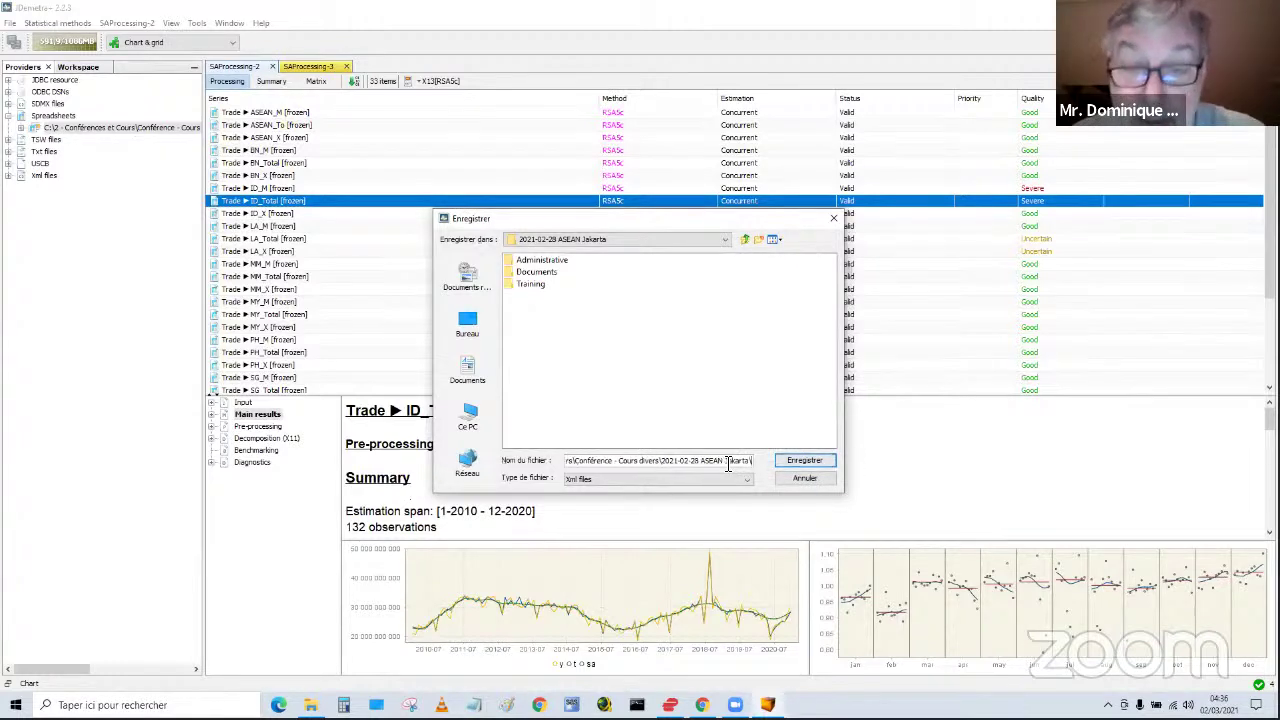
type("A")
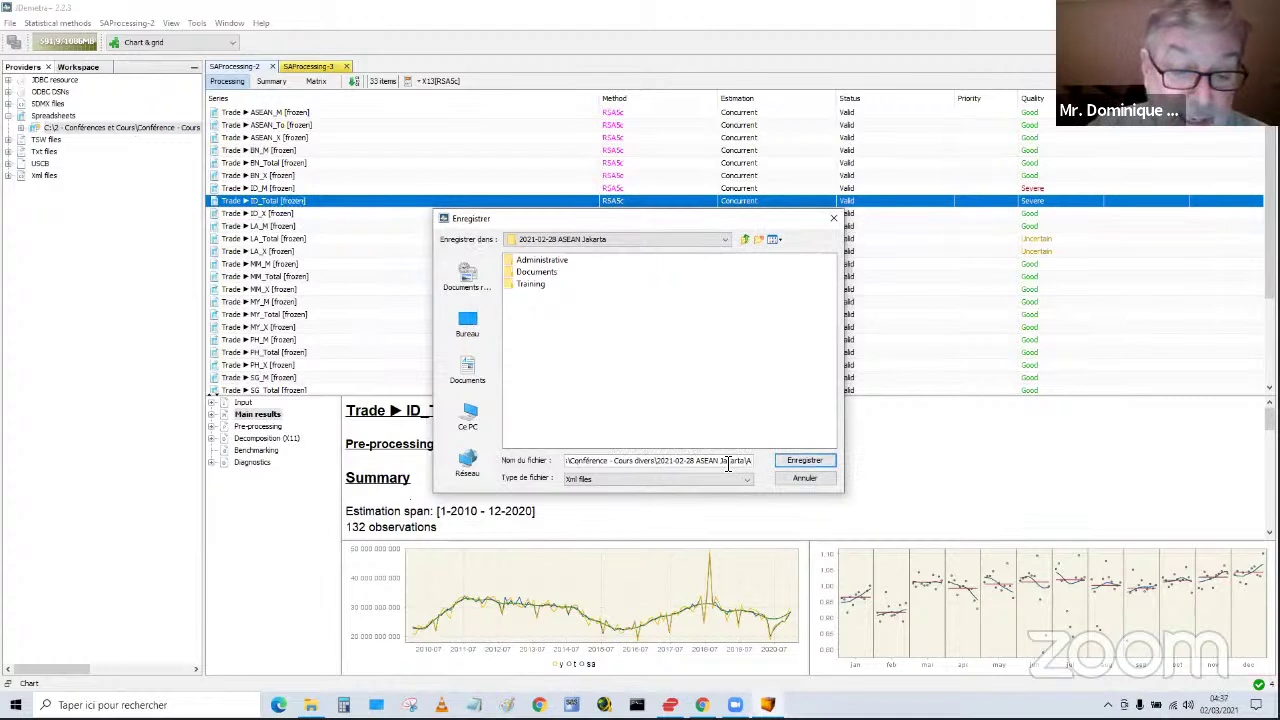
type("sean")
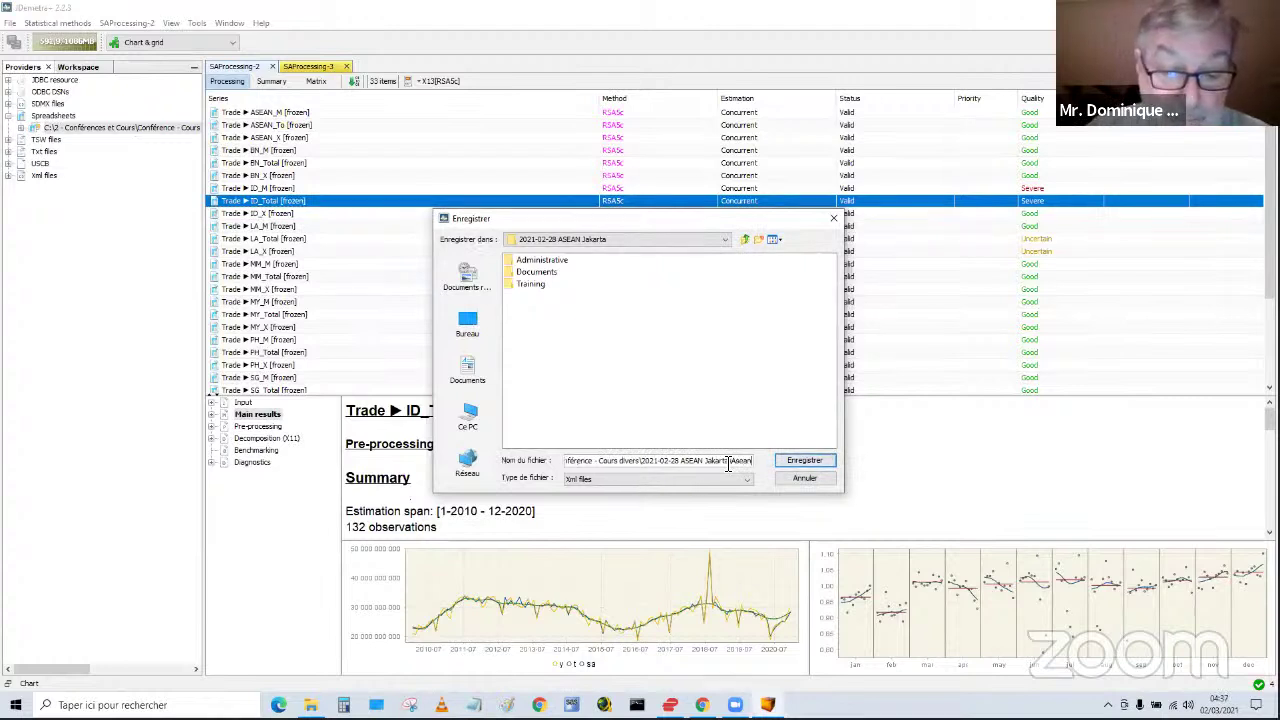
type("Mo")
type("t")
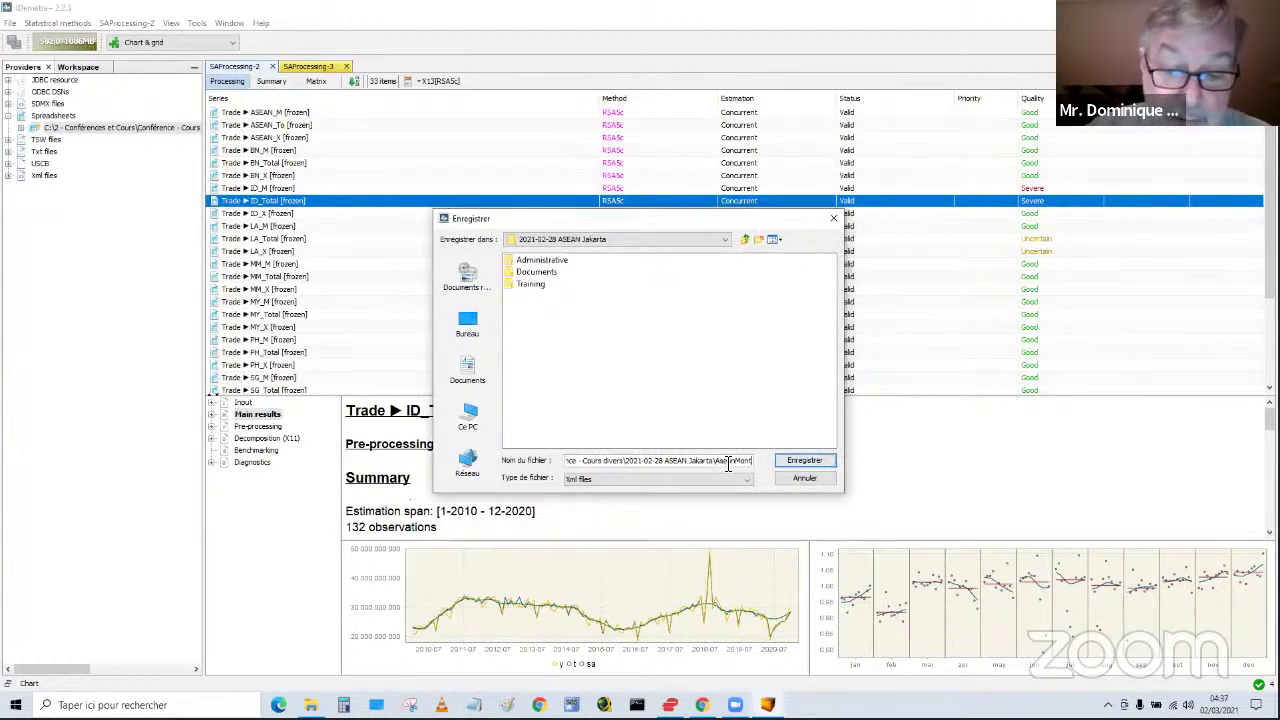
type("hlyData")
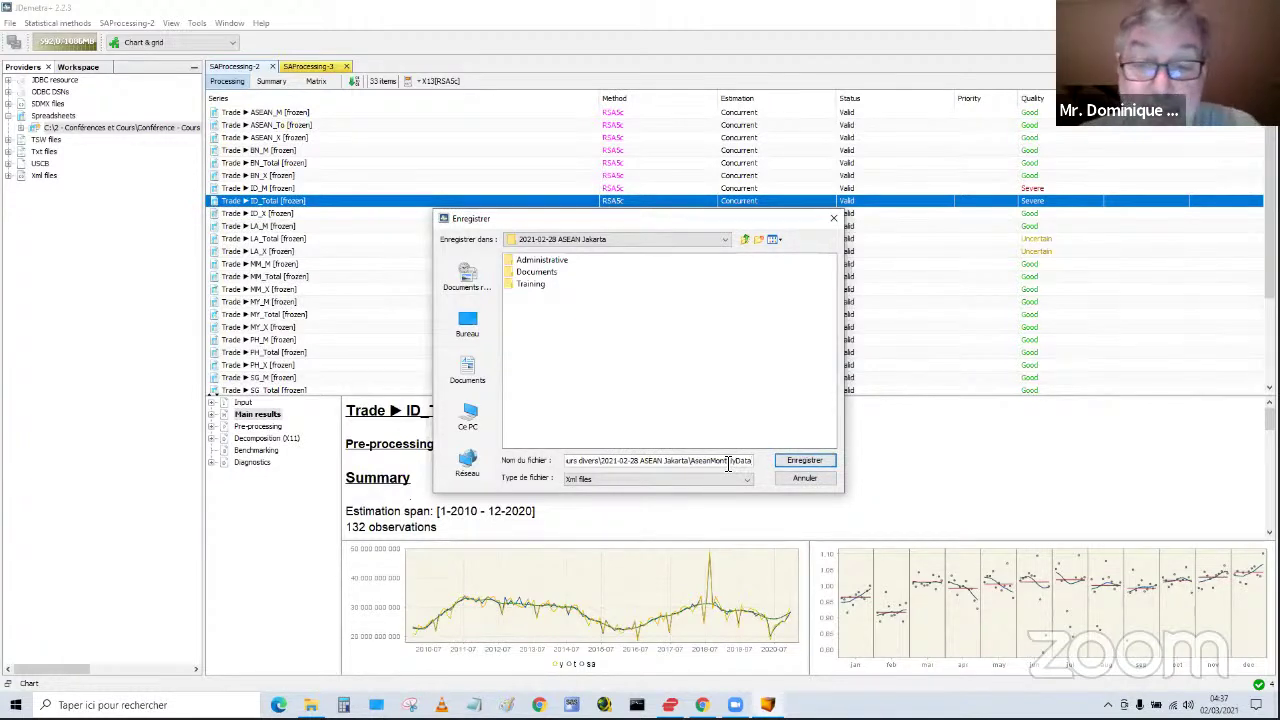
left_click(798, 465)
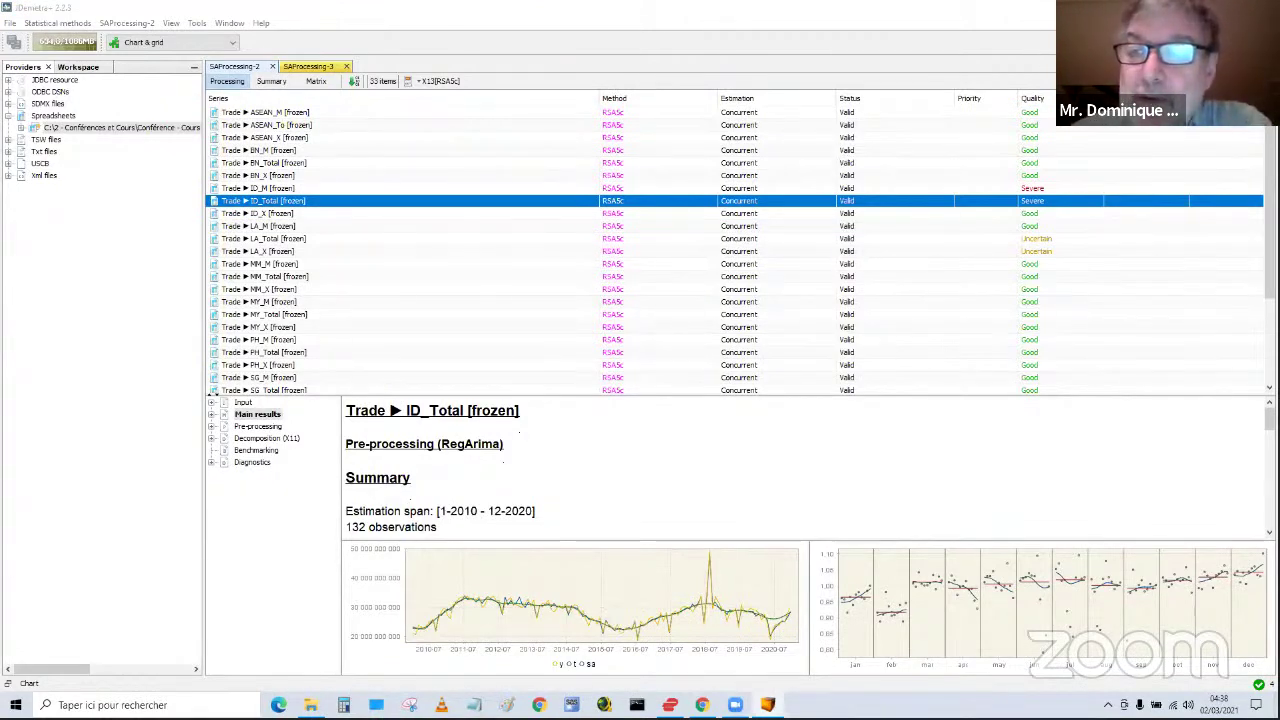
left_click(1266, 7)
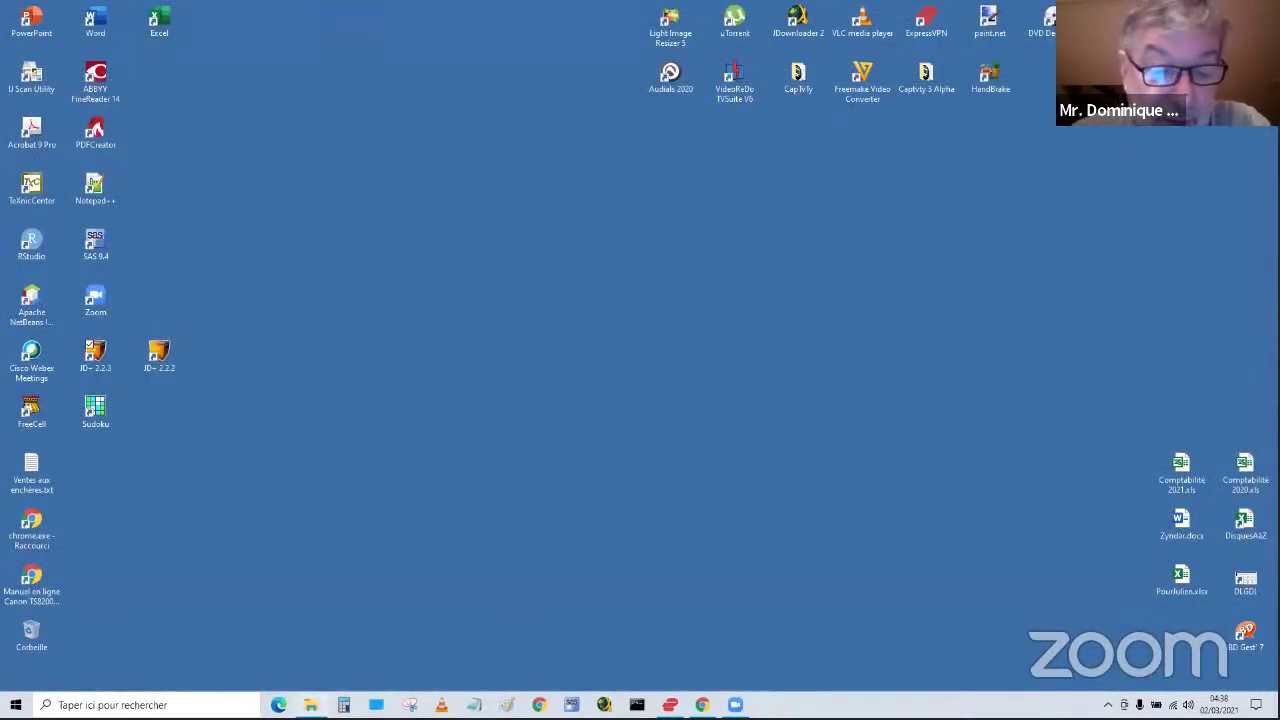
- Switch to File Explorer, open AseanMonthlyData.xml in Notepad++ to examine the workspace items, and close the editor with its open files
left_click(311, 705)
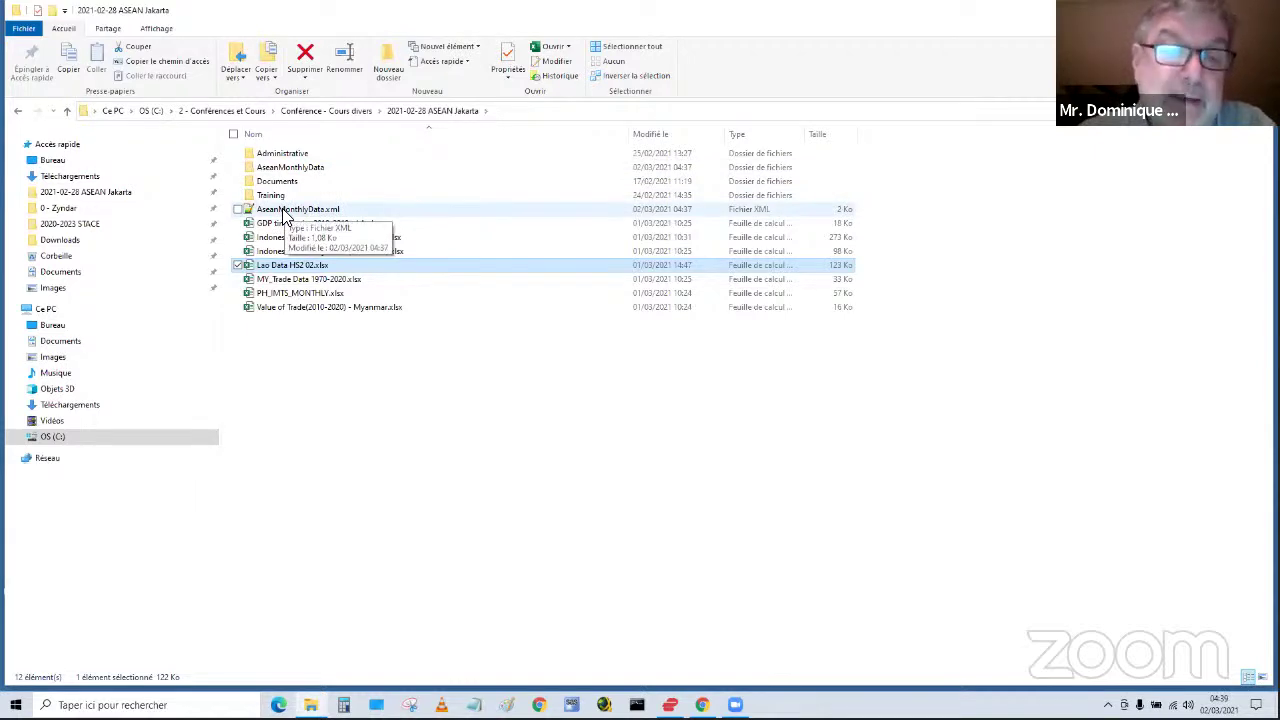
double_click(285, 211)
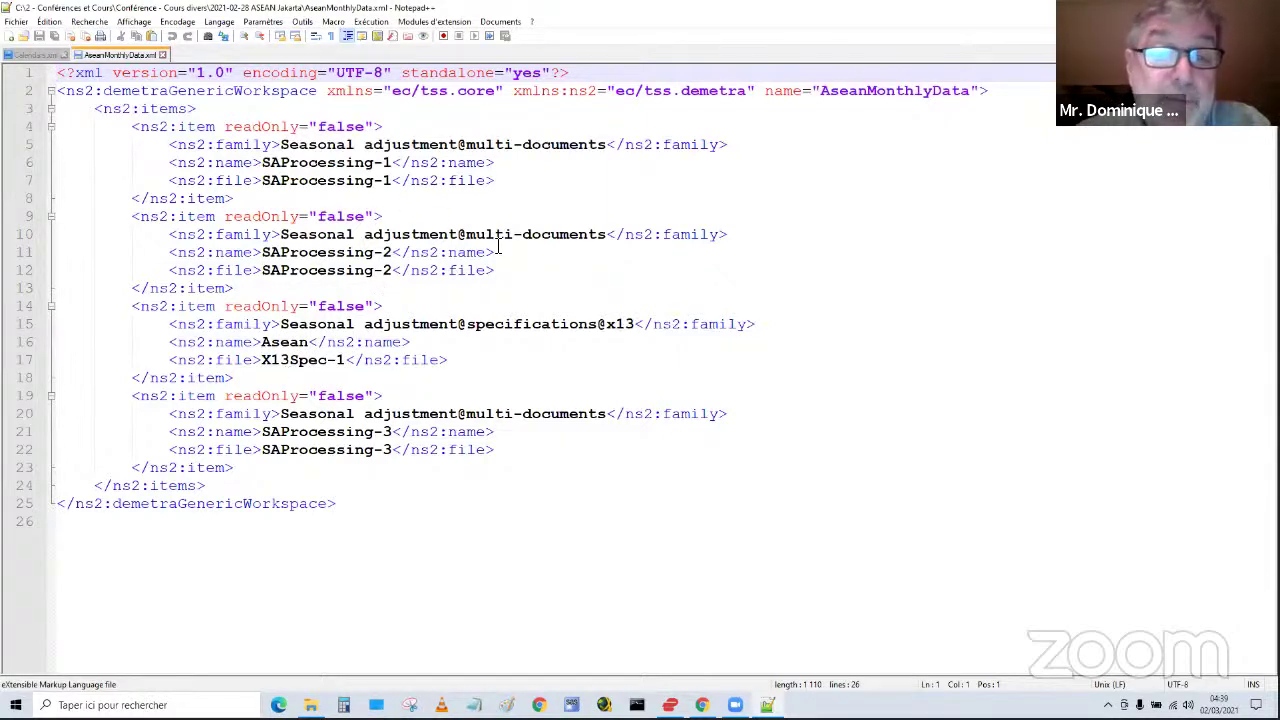
left_click(162, 55)
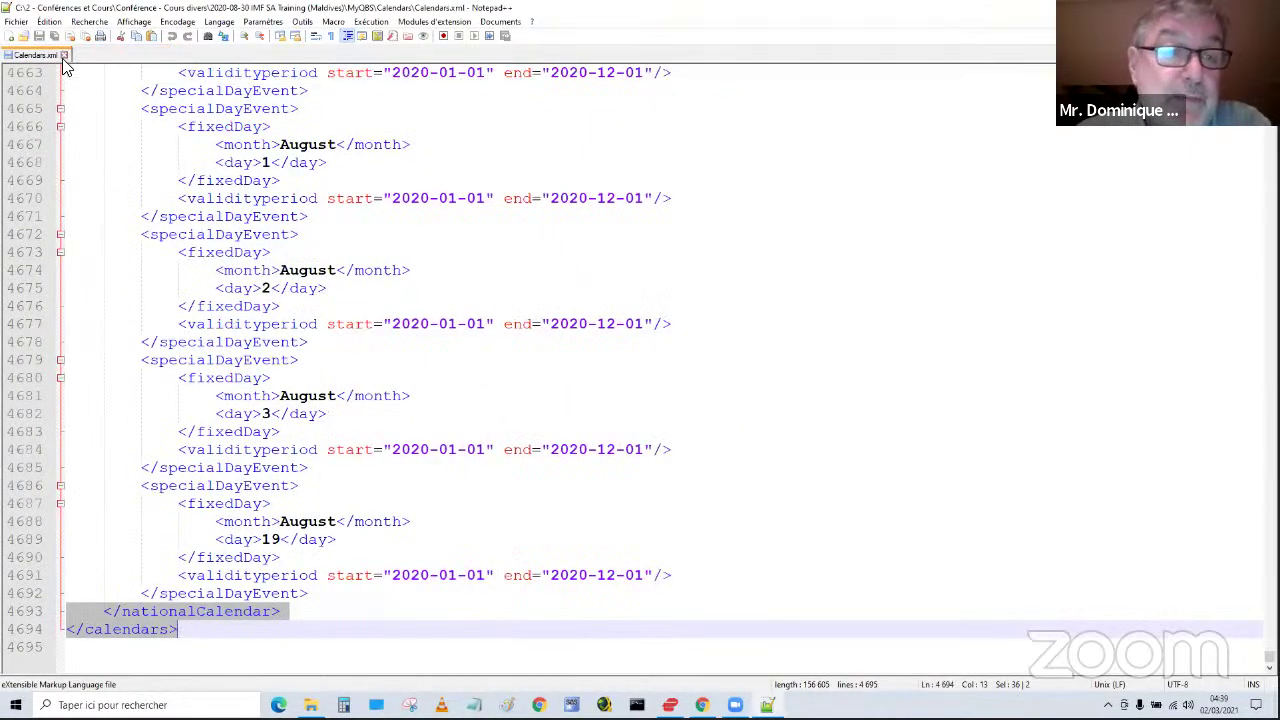
left_click(64, 56)
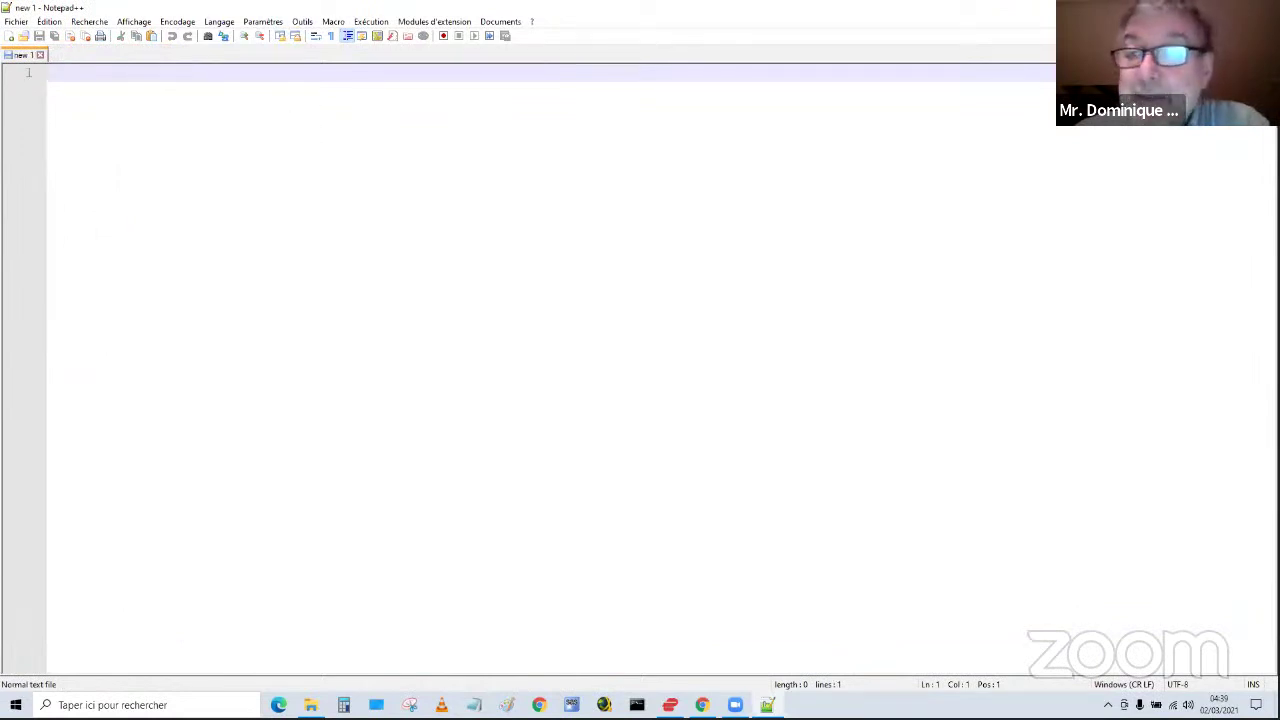
key("alt+F4")
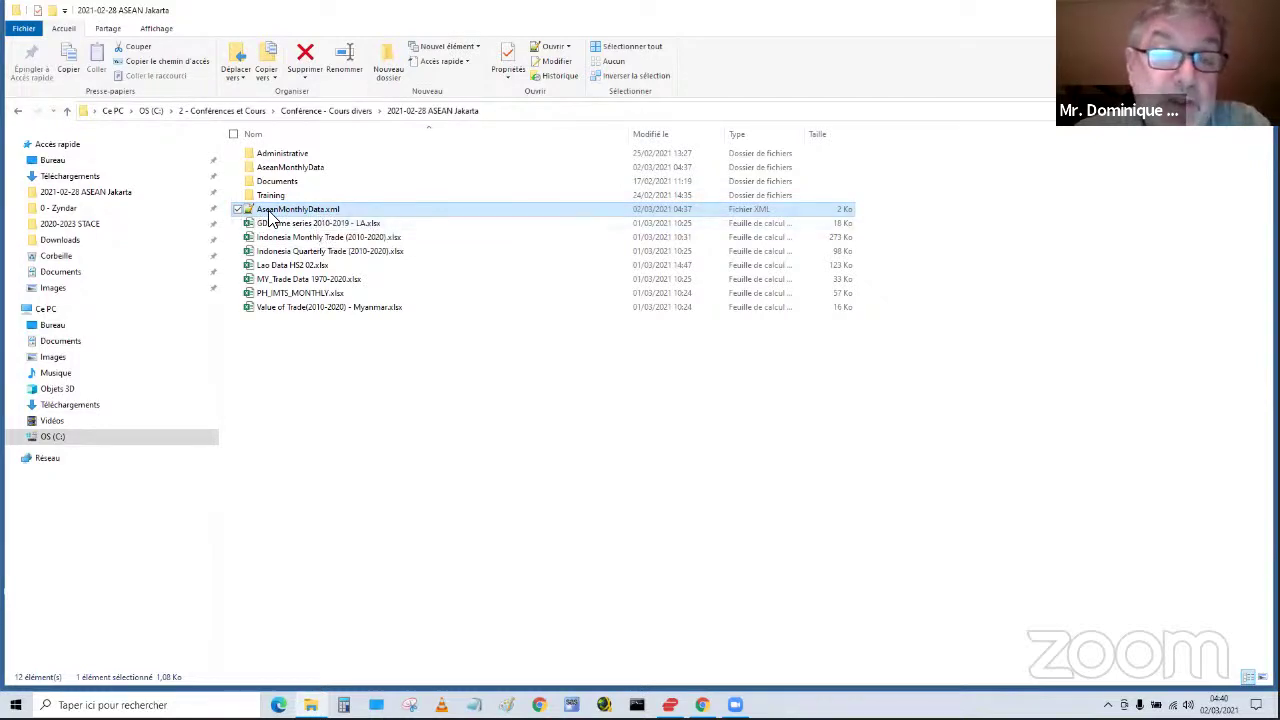
- Examine the saved specification file X13Spec-1.xml in the X13Spec subfolder of AseanMonthlyData and close the text editor
double_click(308, 169)
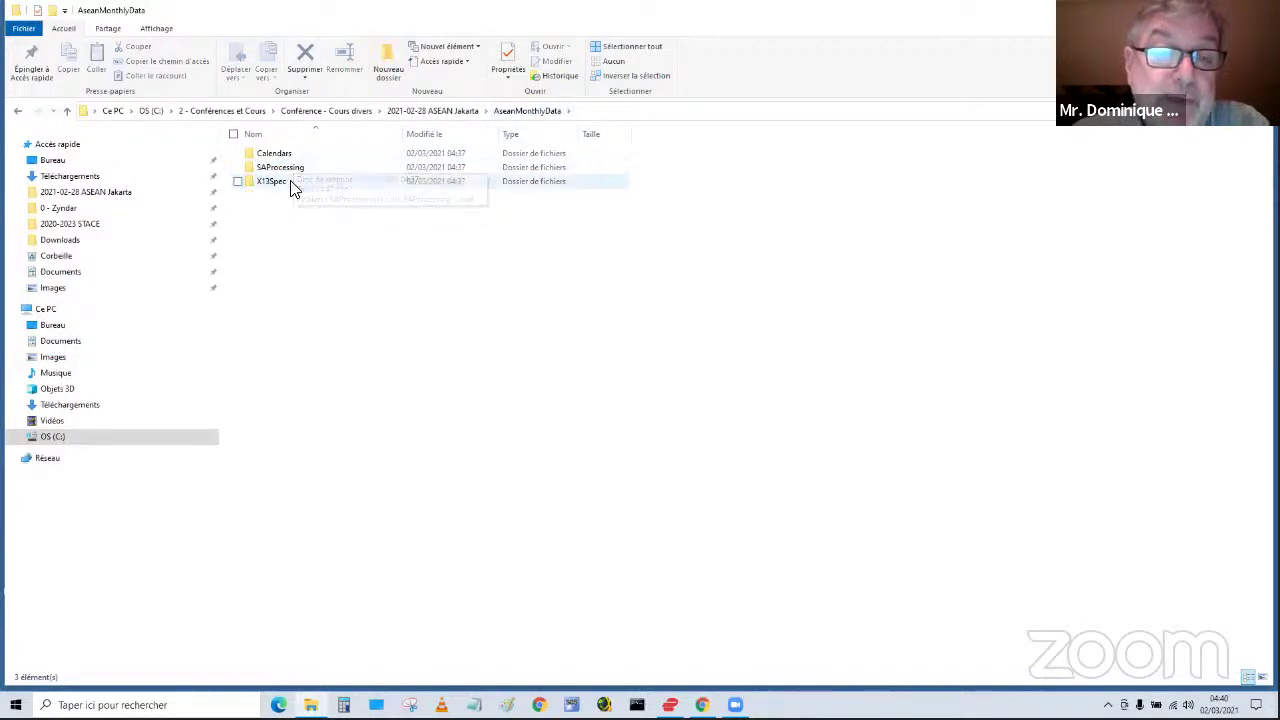
left_click(276, 190)
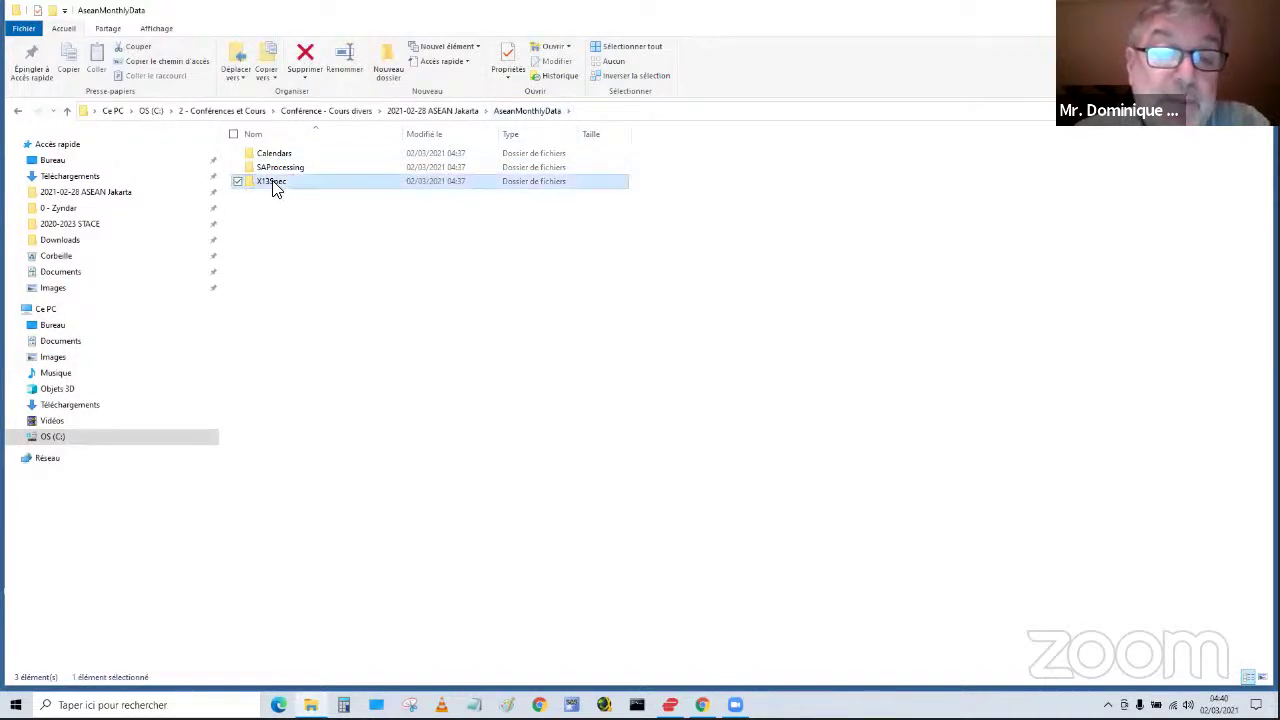
double_click(275, 188)
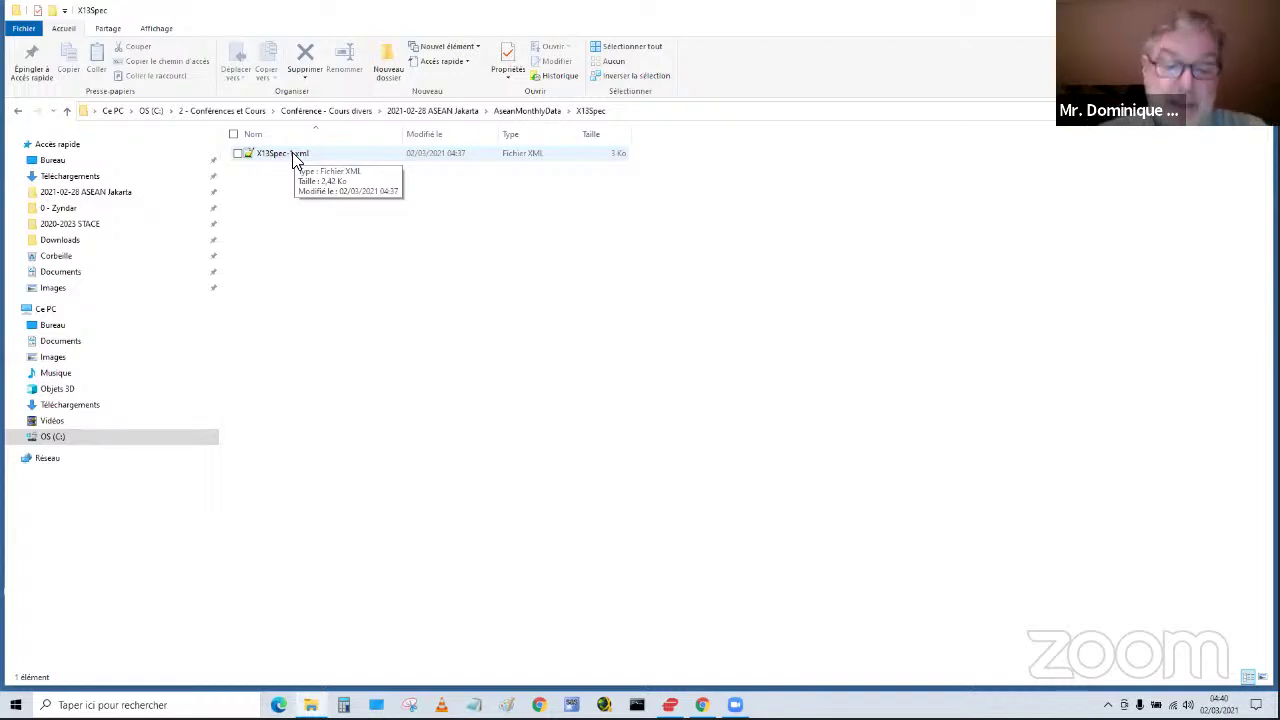
left_click(296, 160)
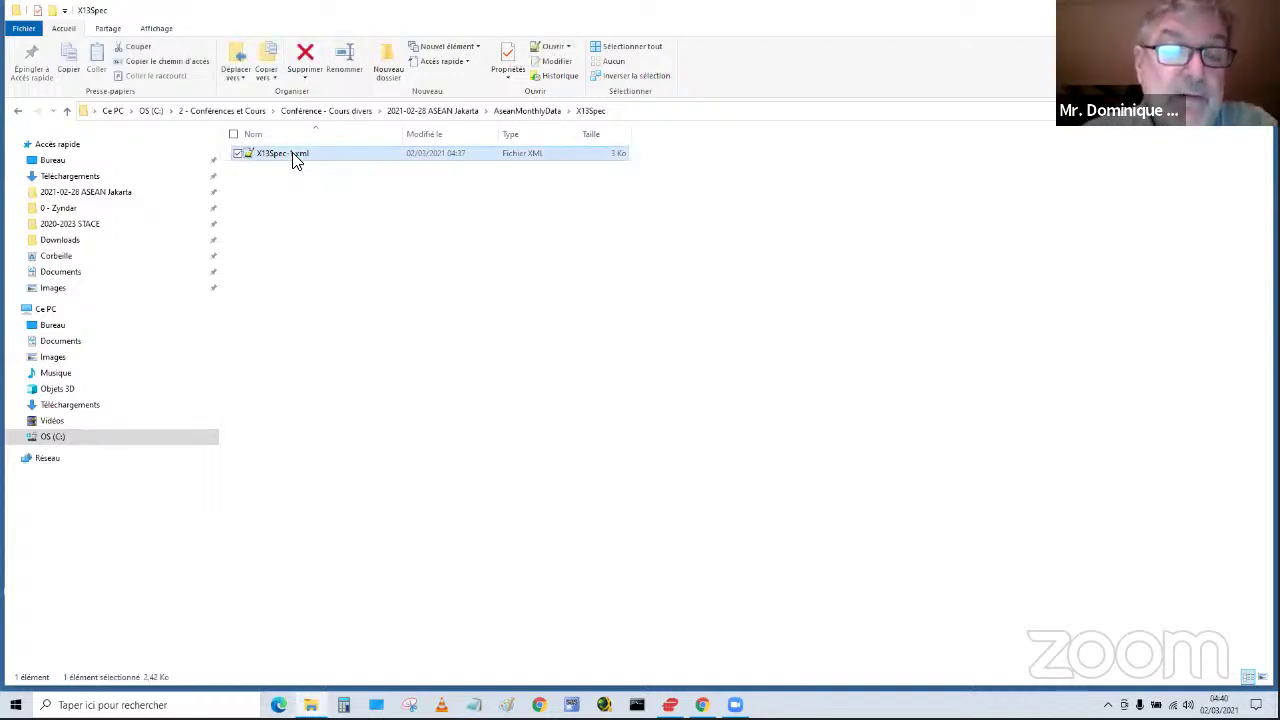
double_click(294, 160)
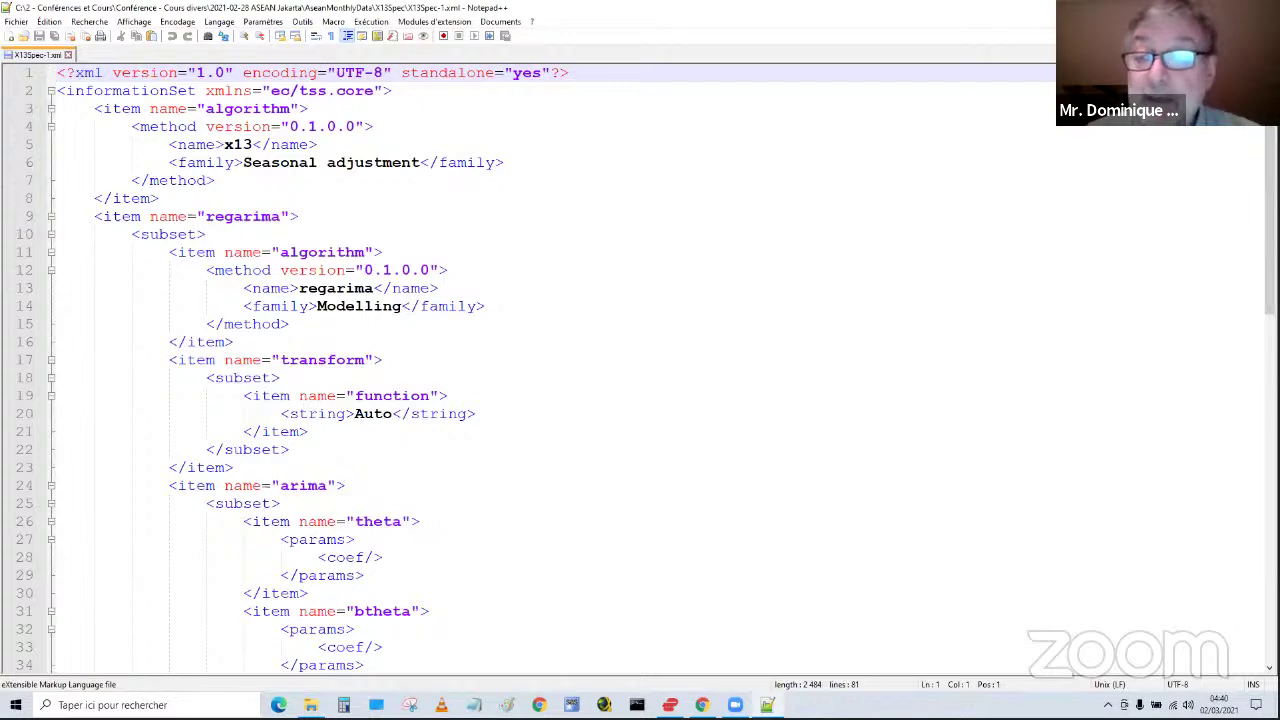
left_click_drag(1270, 232, 1270, 337)
scroll(797, 151, "up", 7)
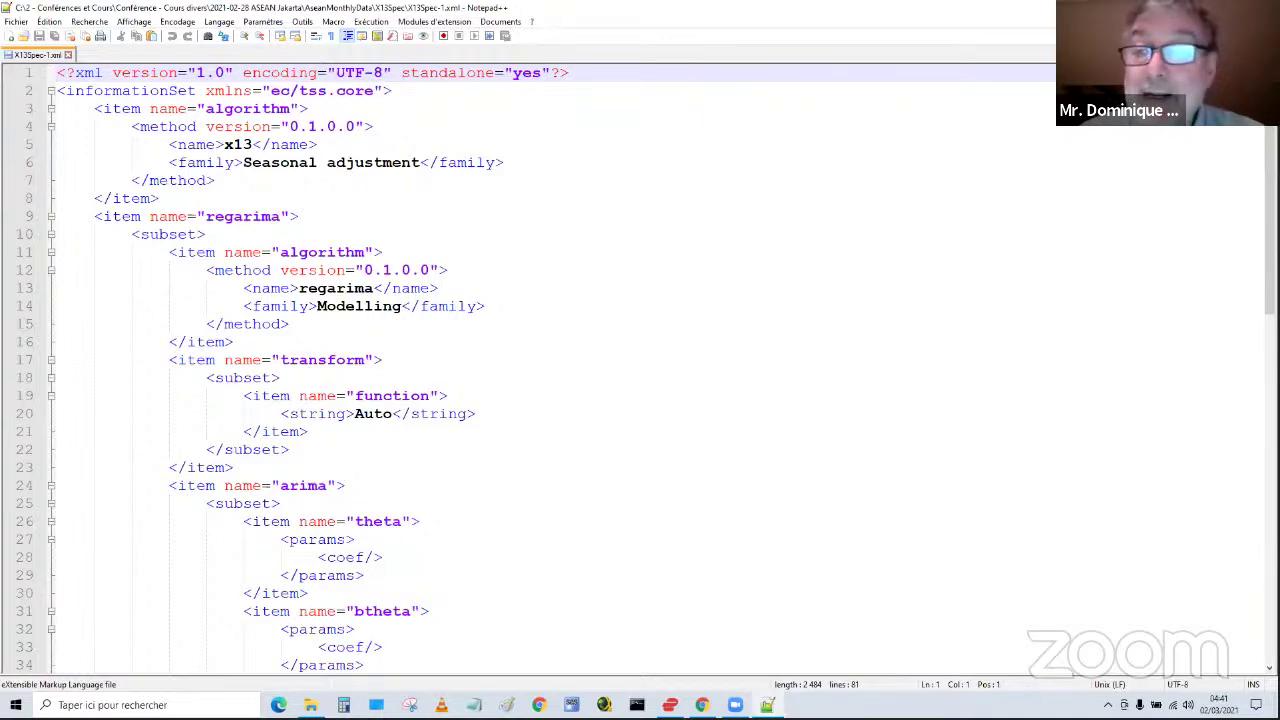
key("alt+F4")
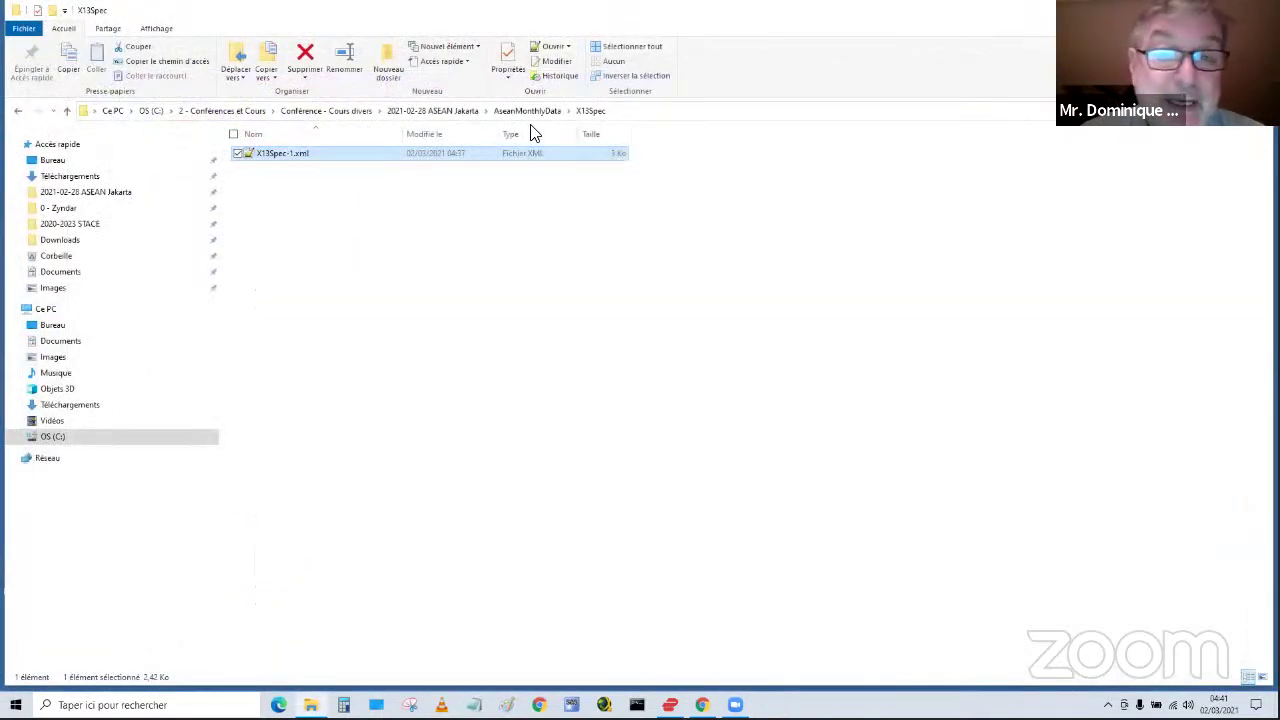
- Open SAProcessing-1.xml from the workspace's SAProcessing subfolder to view its contents, and close all files and the text editor
left_click(527, 111)
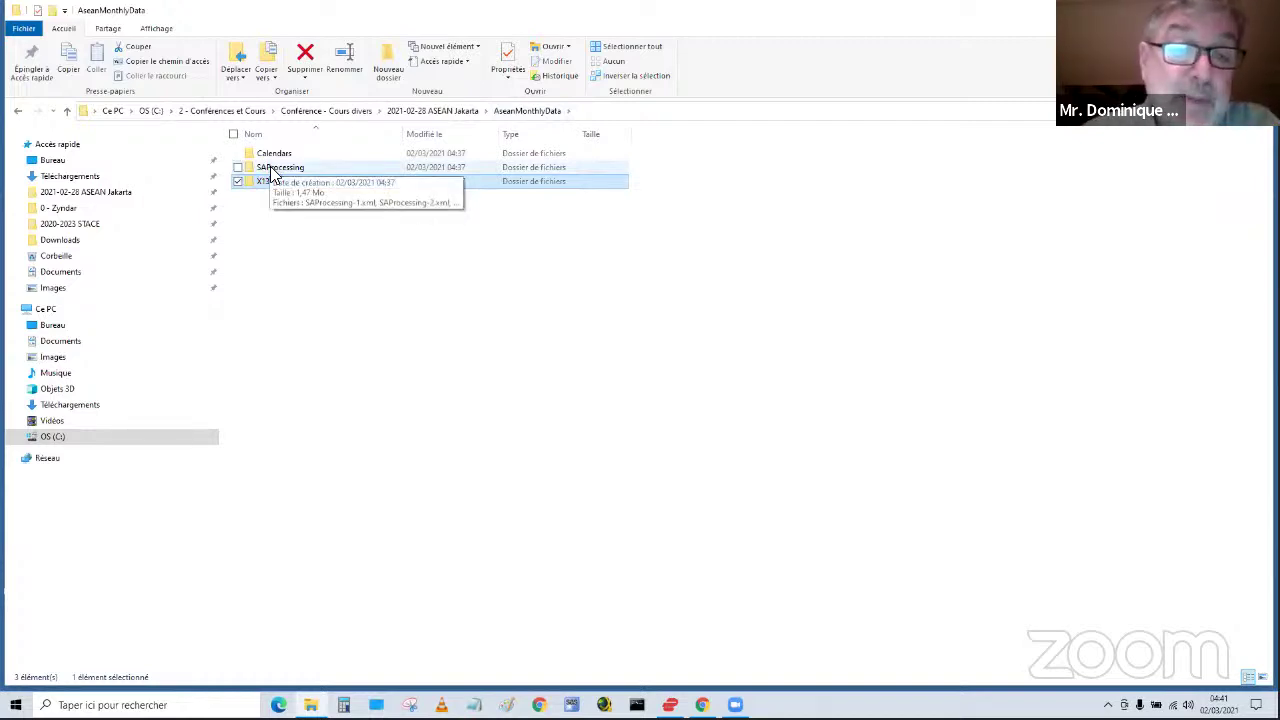
double_click(274, 168)
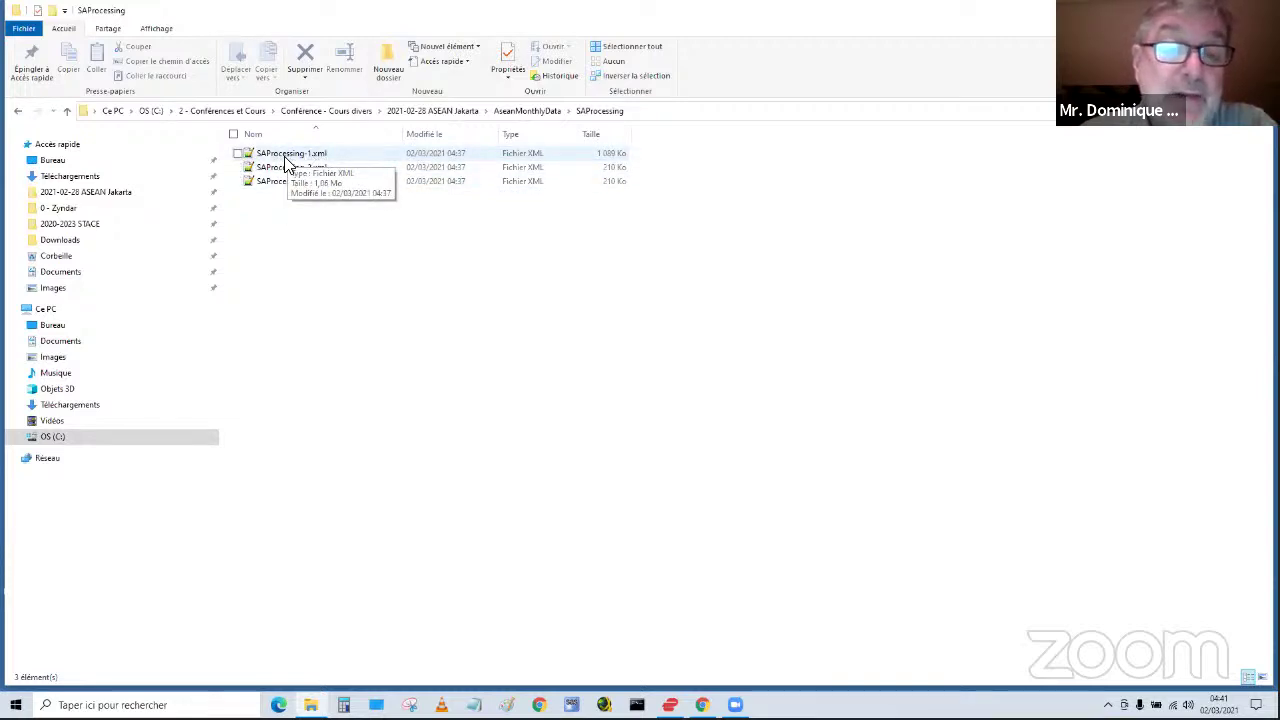
double_click(289, 158)
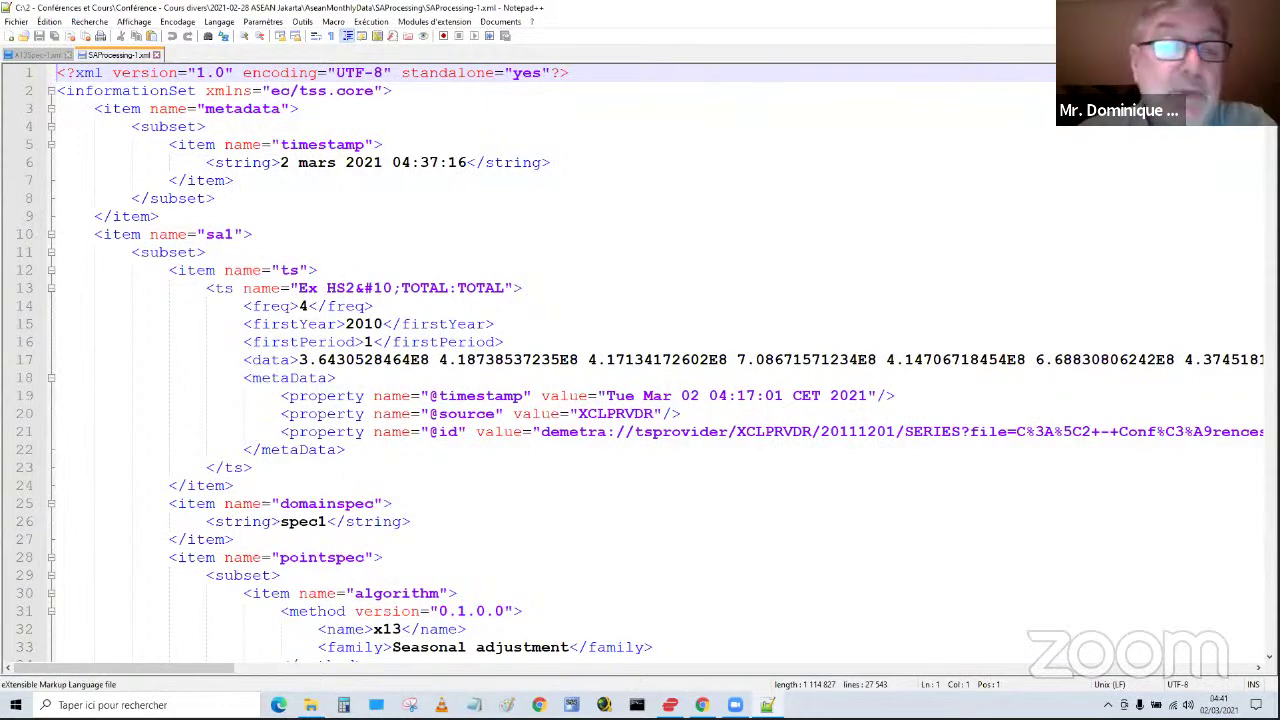
key("ctrl+w")
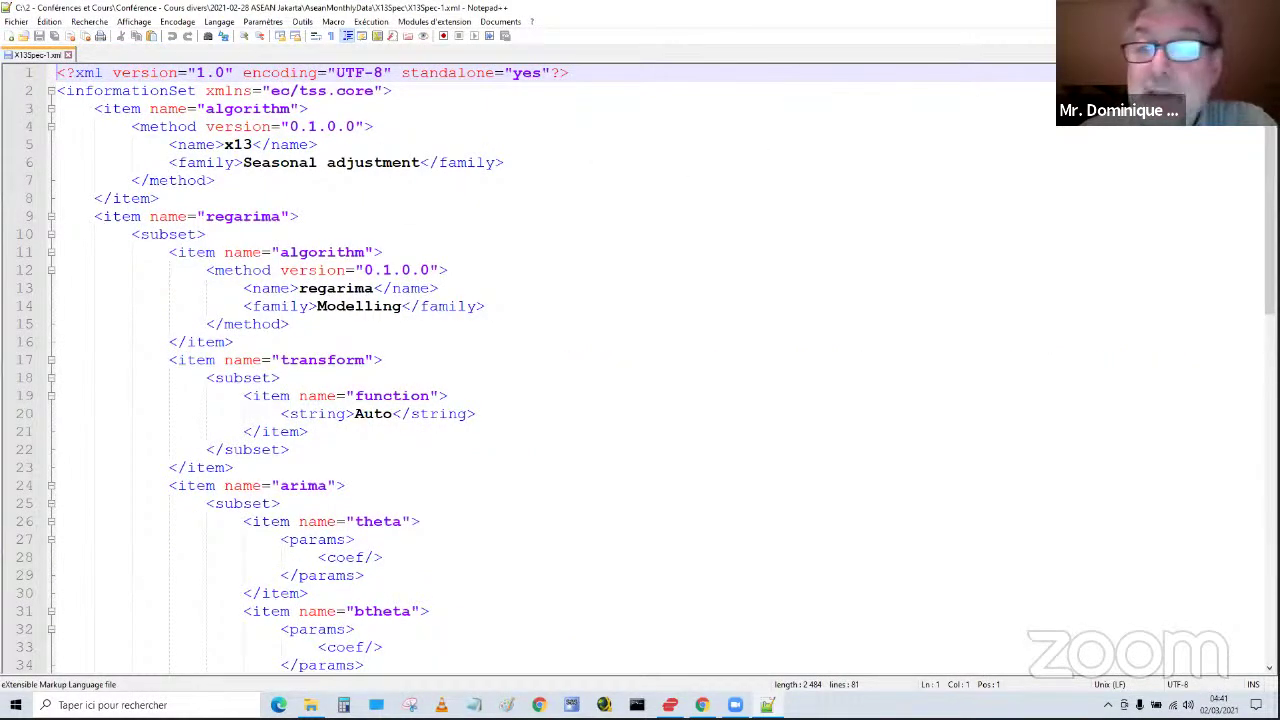
key("ctrl+w")
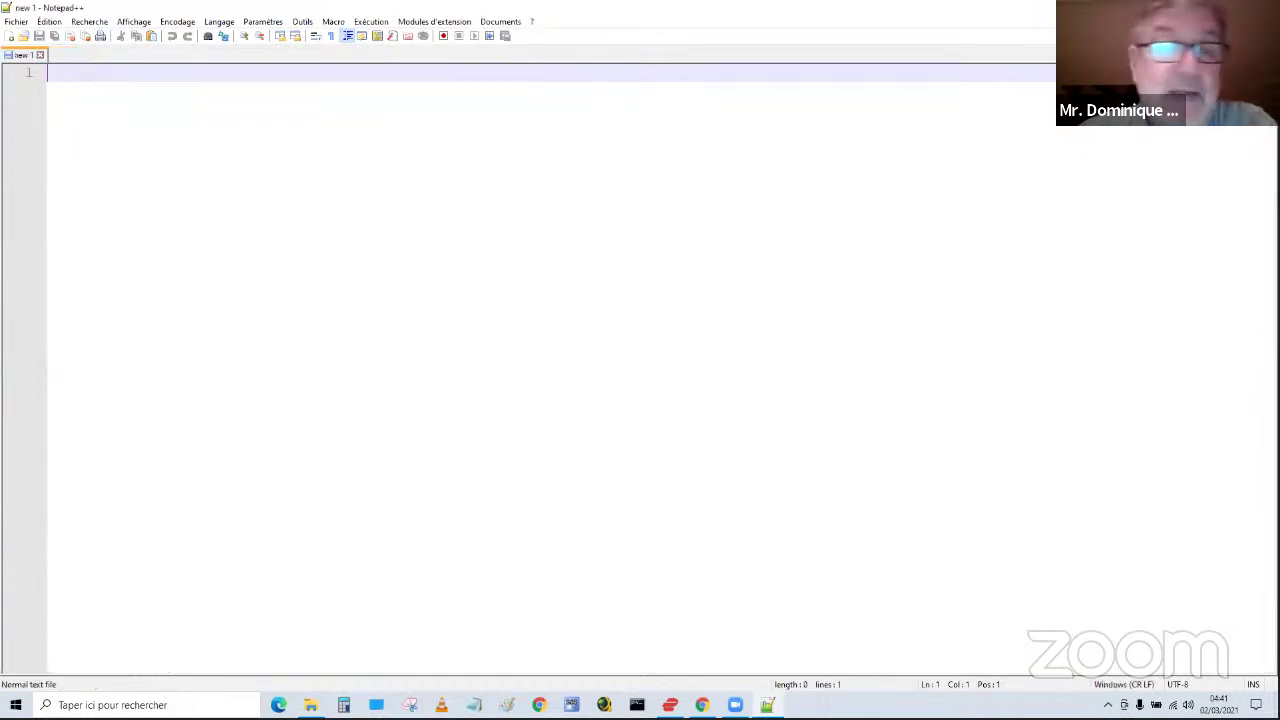
key("alt+F4")
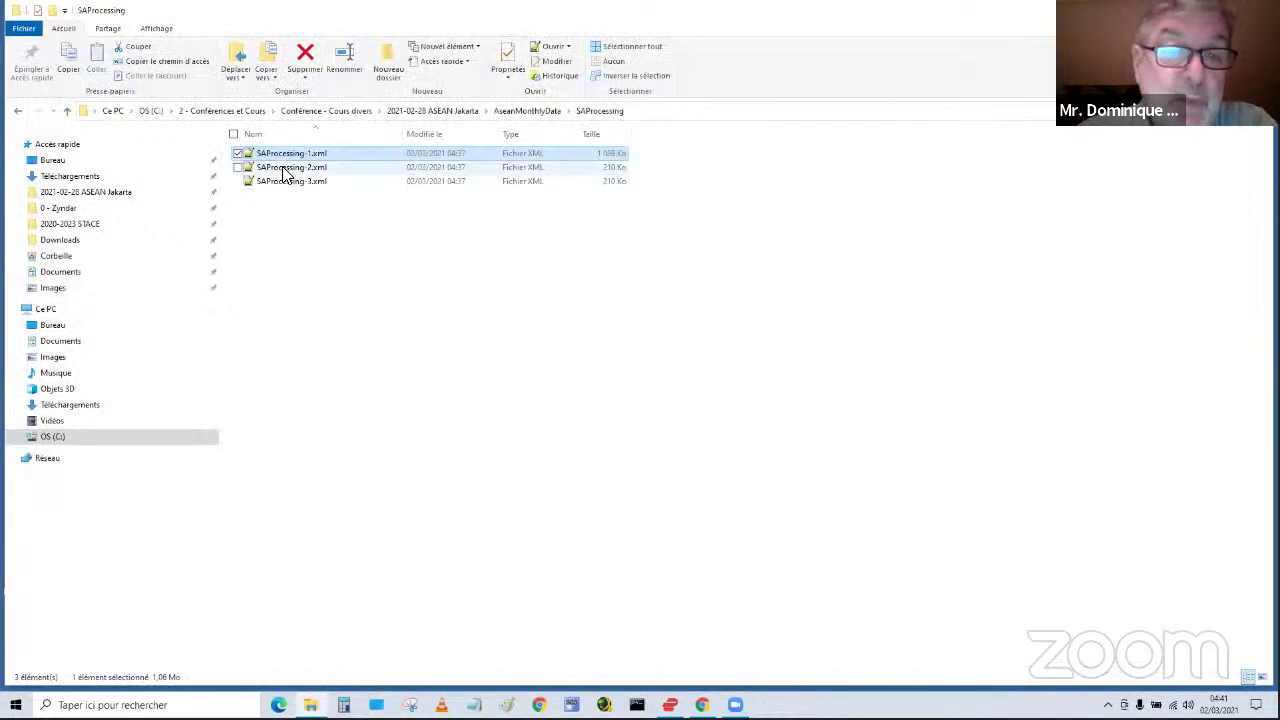
- Open SAProcessing-2.xml and examine its series data, metadata and the X13 point specification of ASEAN_M
double_click(287, 171)
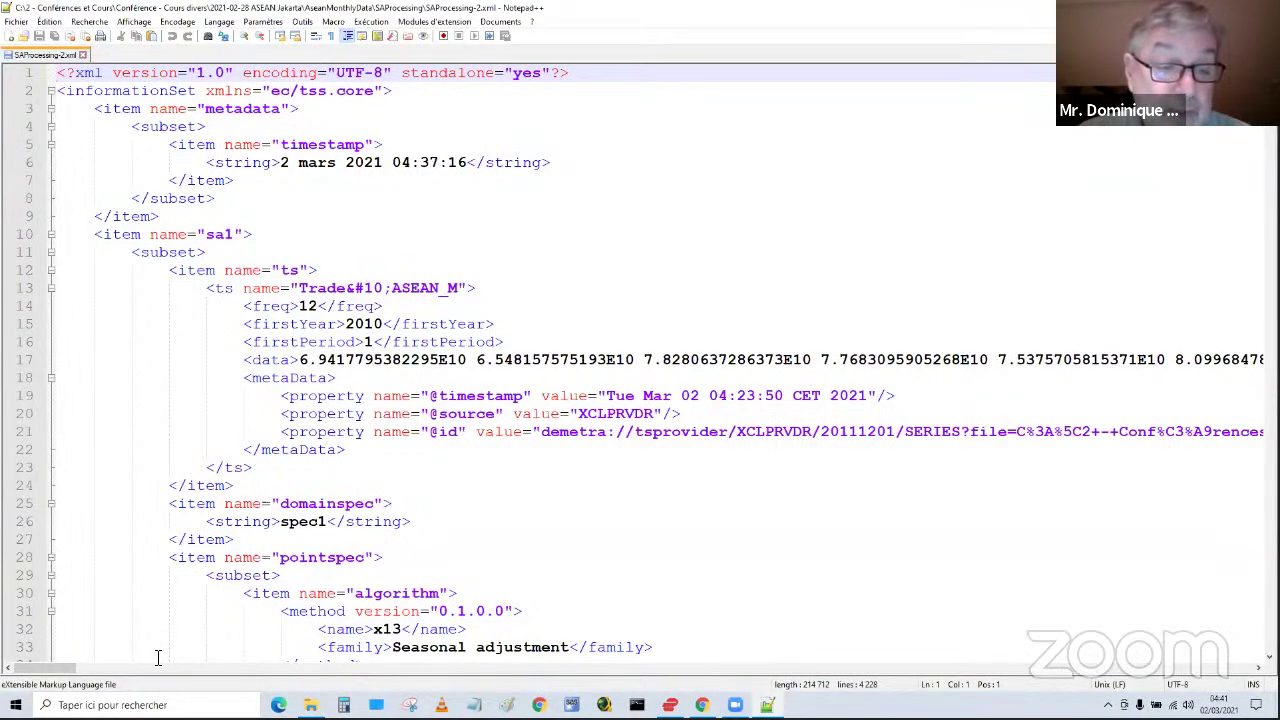
left_click_drag(60, 669, 170, 520)
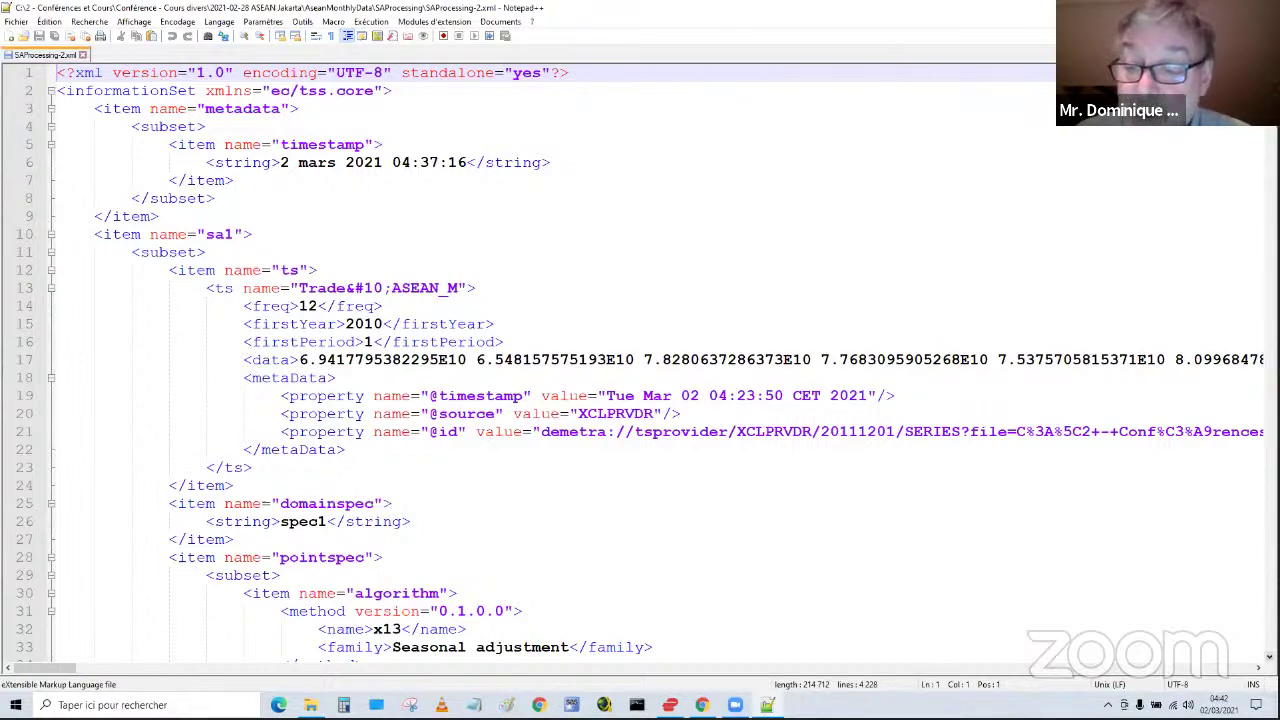
scroll(640, 370, "down", 4)
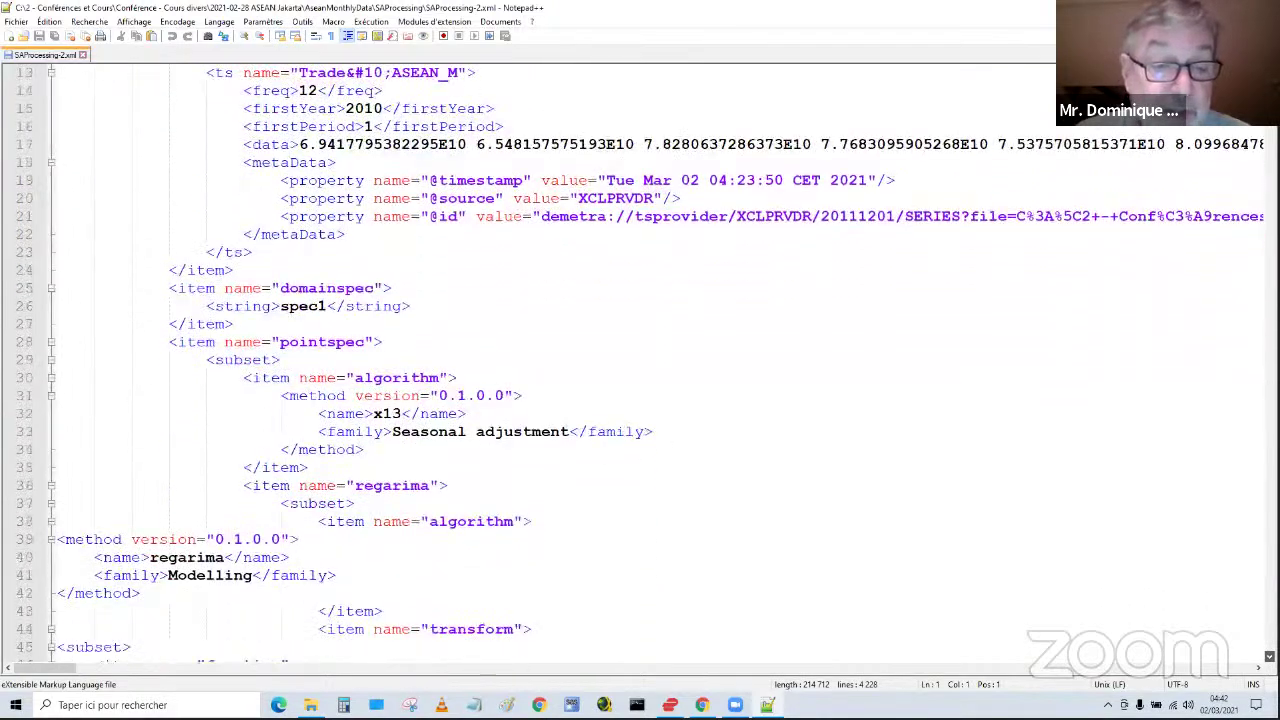
scroll(963, 517, "down", 3)
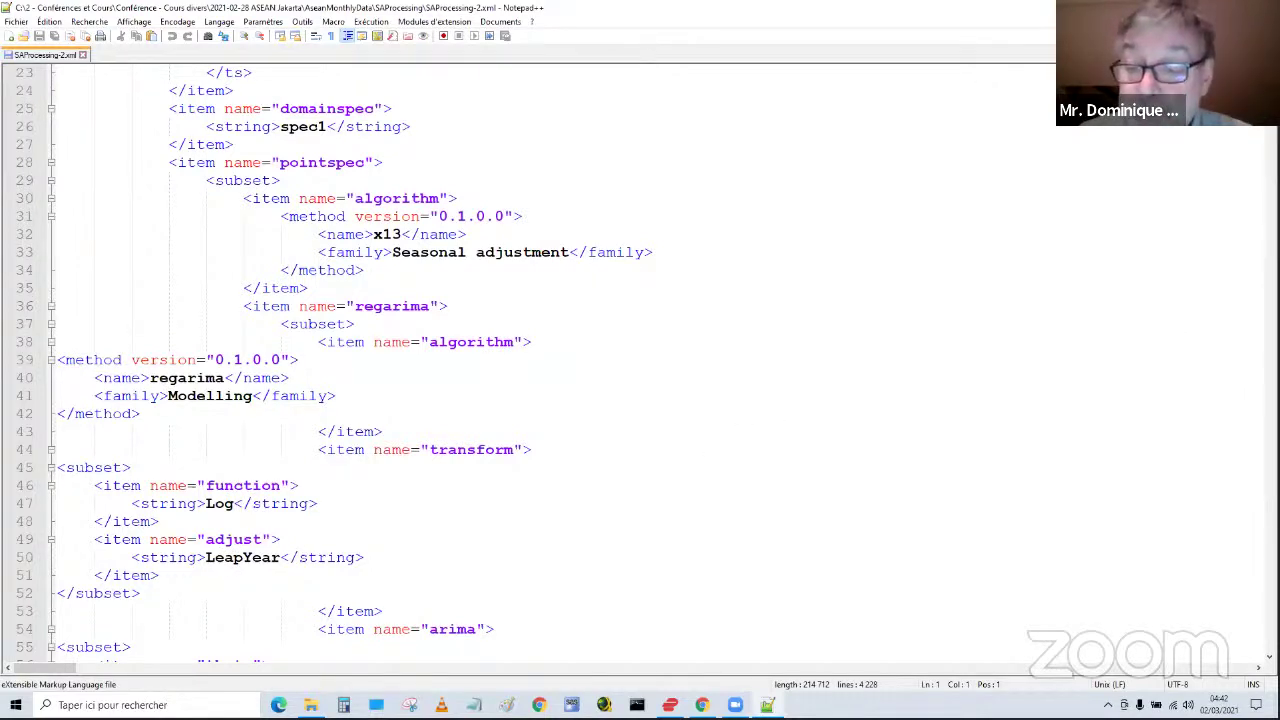
- Examine the transformation, ARIMA, trading-day, outlier and coefficient entries of the ASEAN_M point specification in SAProcessing-2.xml
scroll(801, 388, "down", 6)
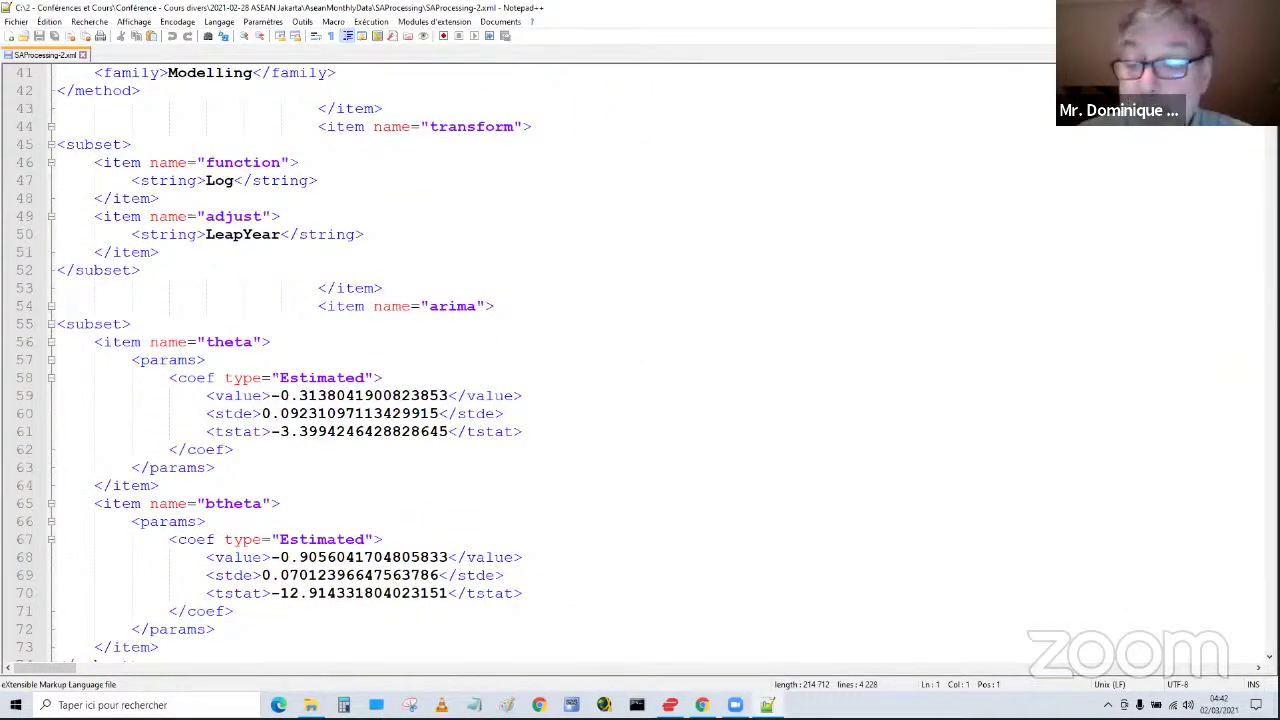
scroll(646, 363, "down", 6)
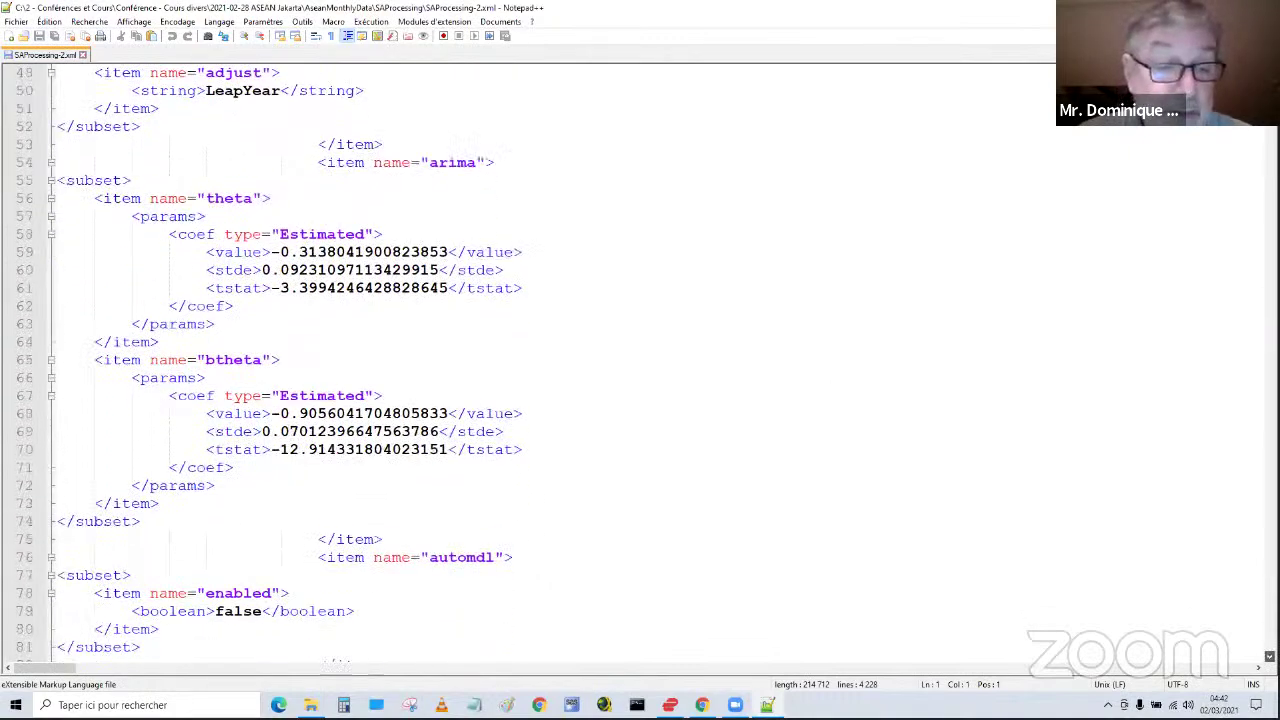
scroll(646, 363, "down", 7)
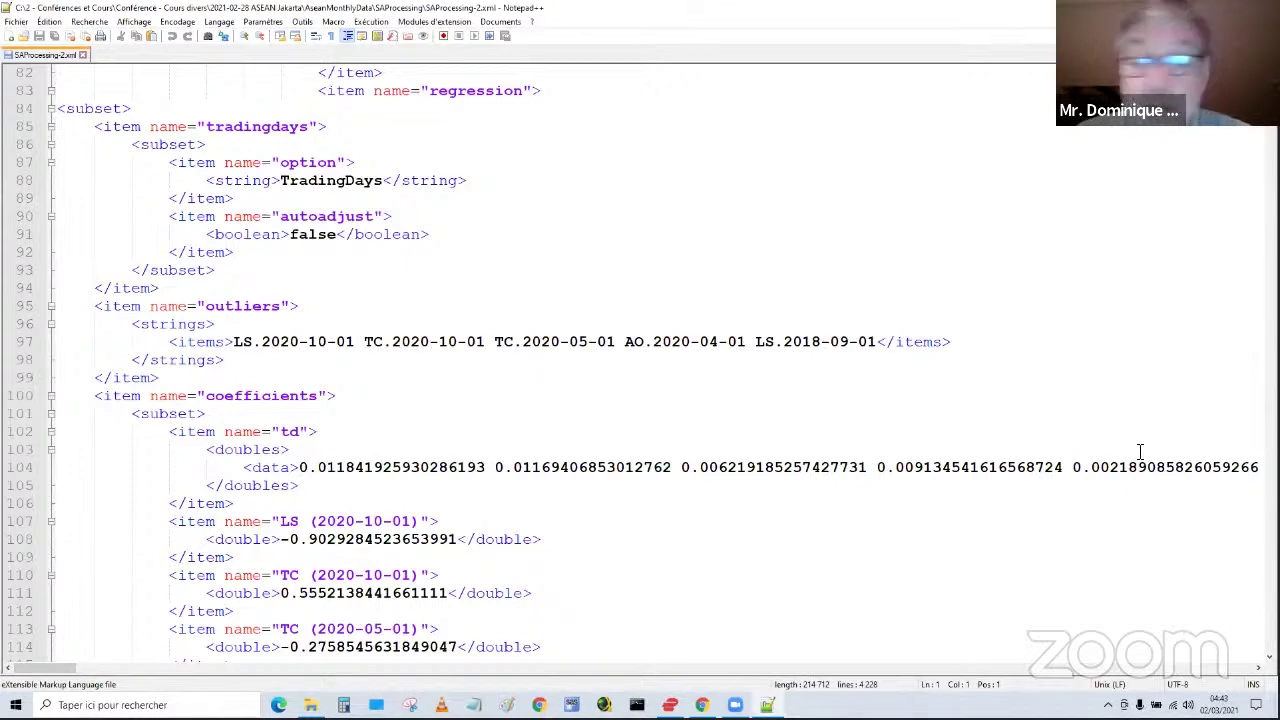
scroll(640, 370, "down", 6)
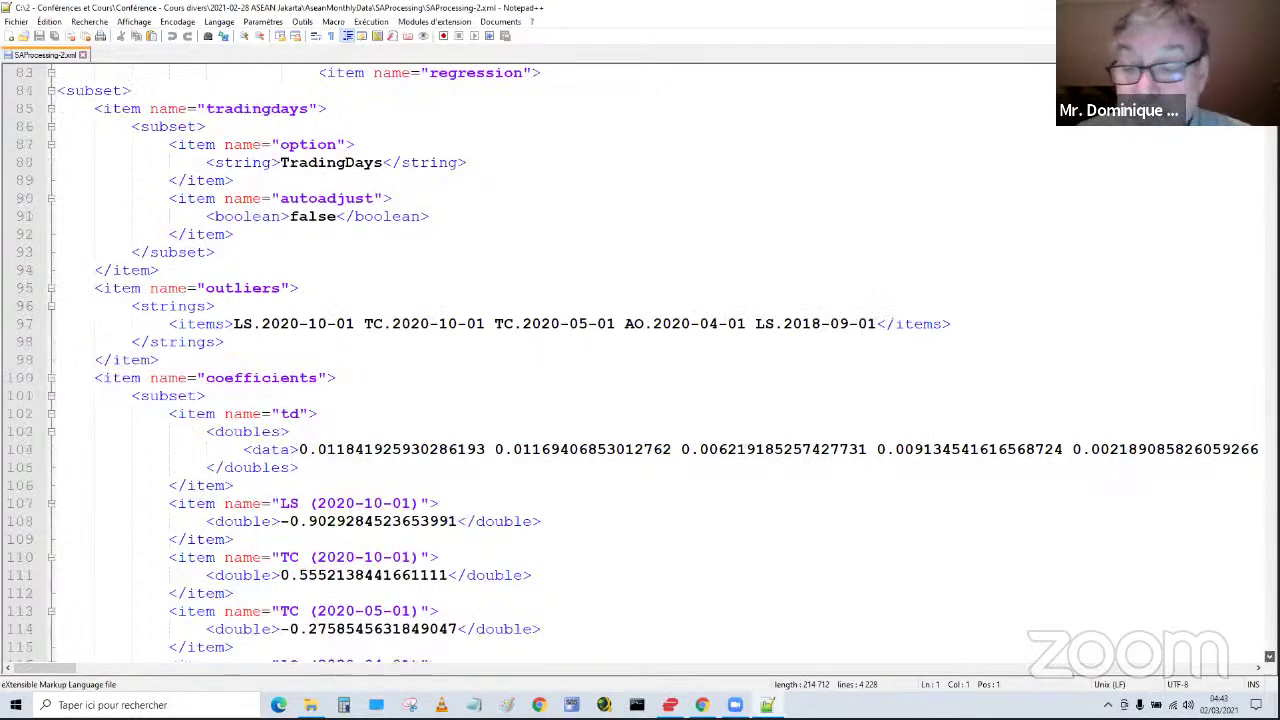
scroll(640, 360, "down", 3)
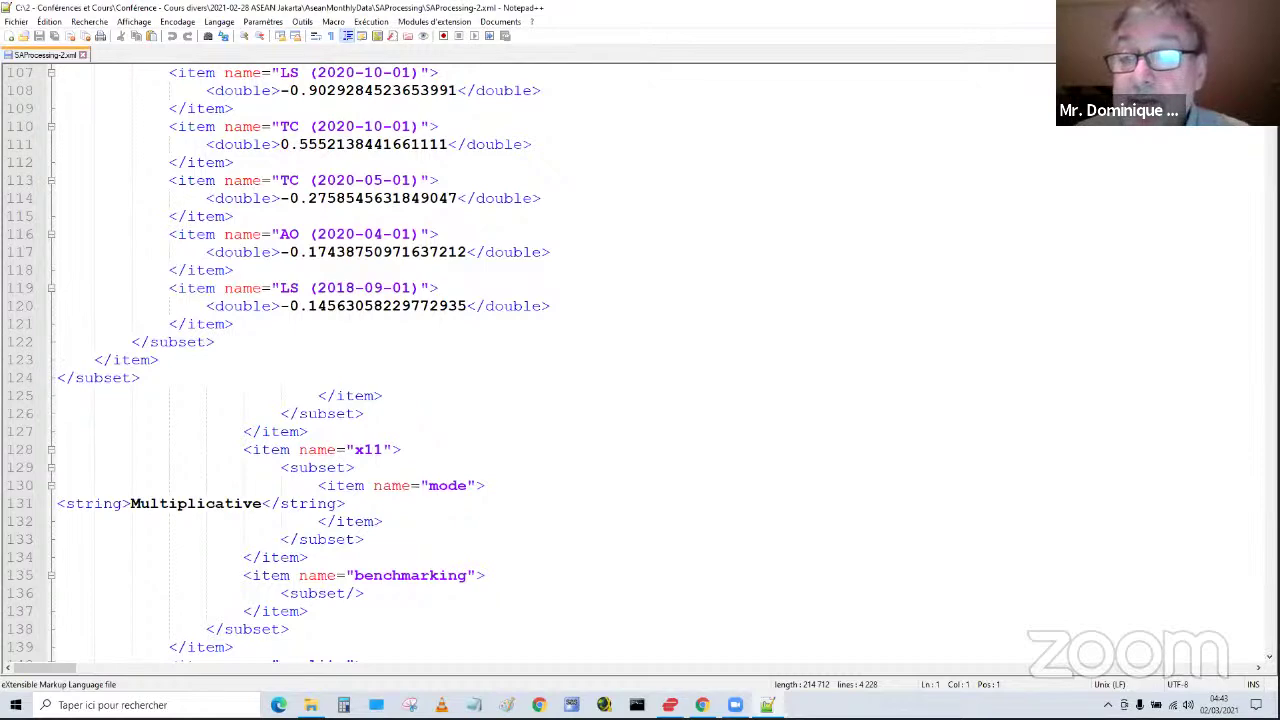
scroll(640, 360, "up", 4)
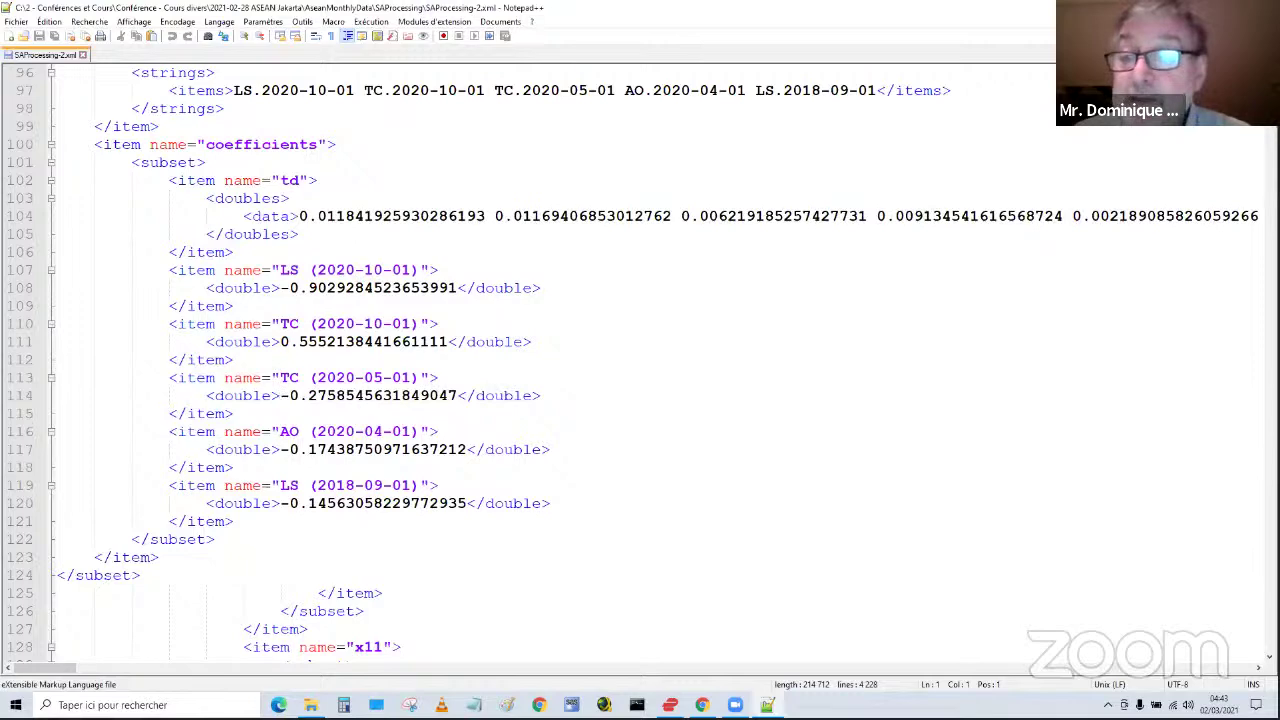
scroll(640, 360, "down", 6)
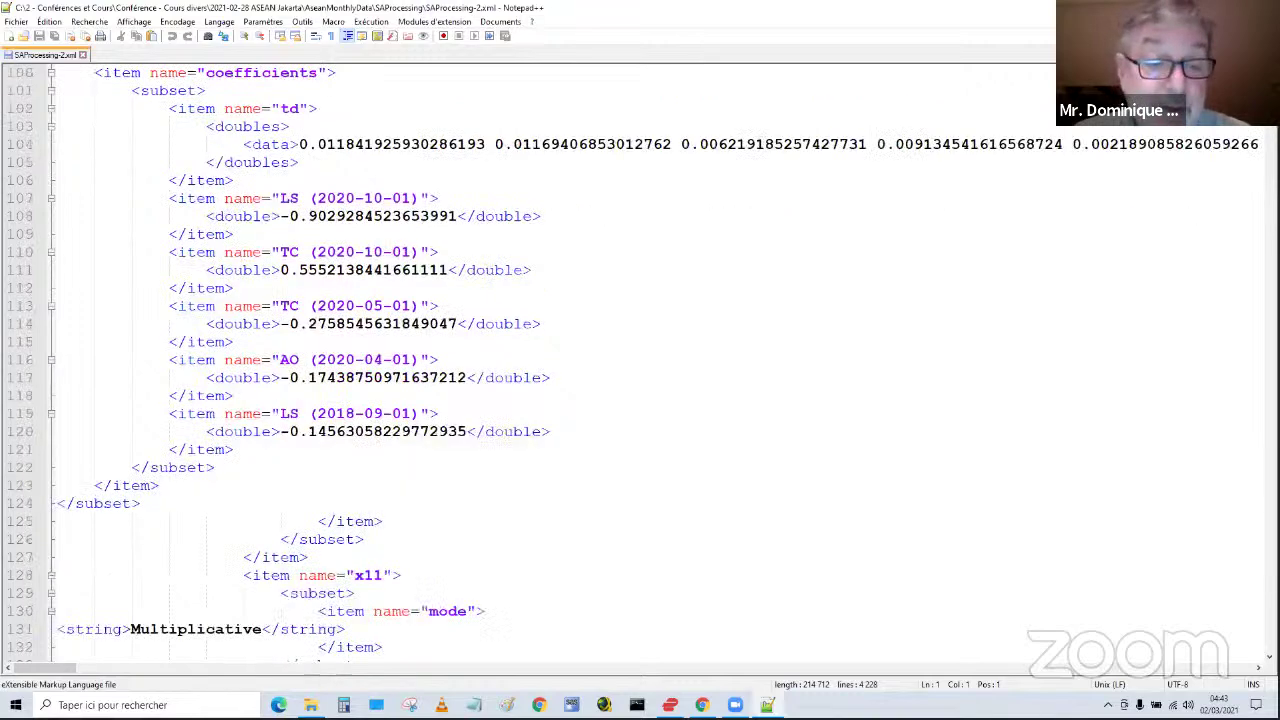
- Skim the entries of the following series in SAProcessing-2.xml, and close the file and the text editor
scroll(640, 360, "down", 5)
scroll(640, 360, "down", 7)
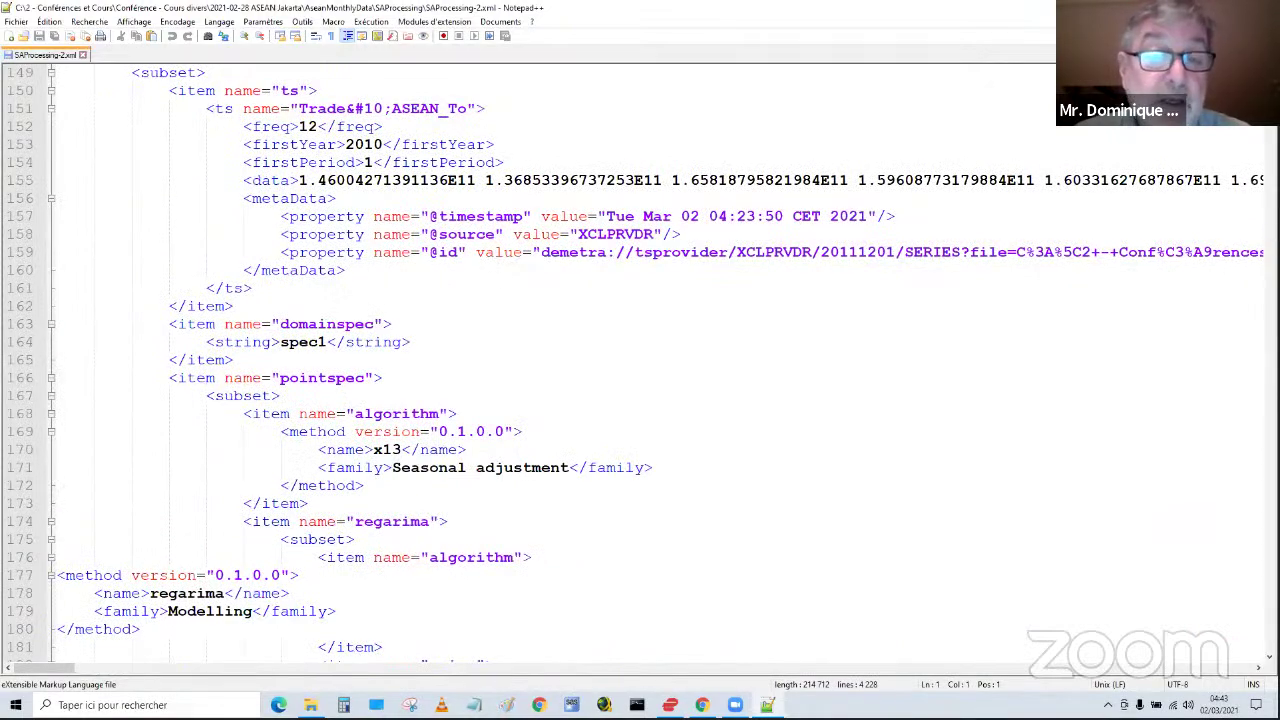
scroll(640, 360, "down", 20)
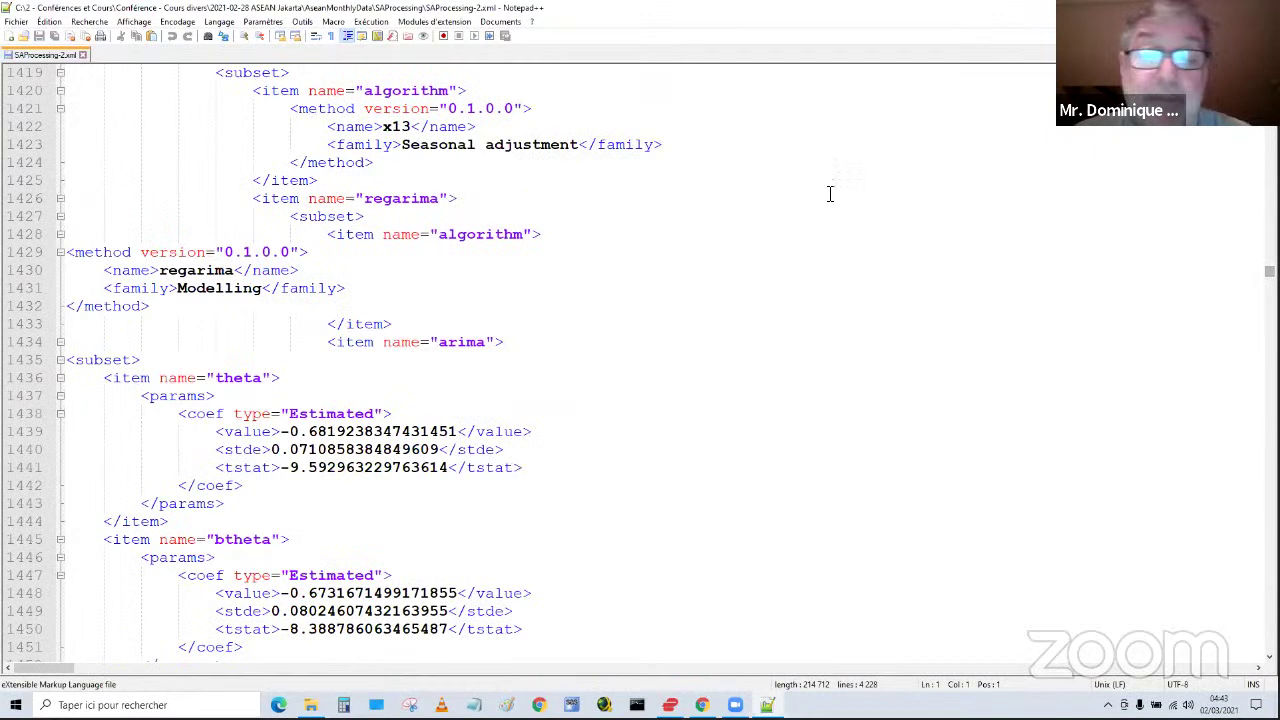
left_click(82, 55)
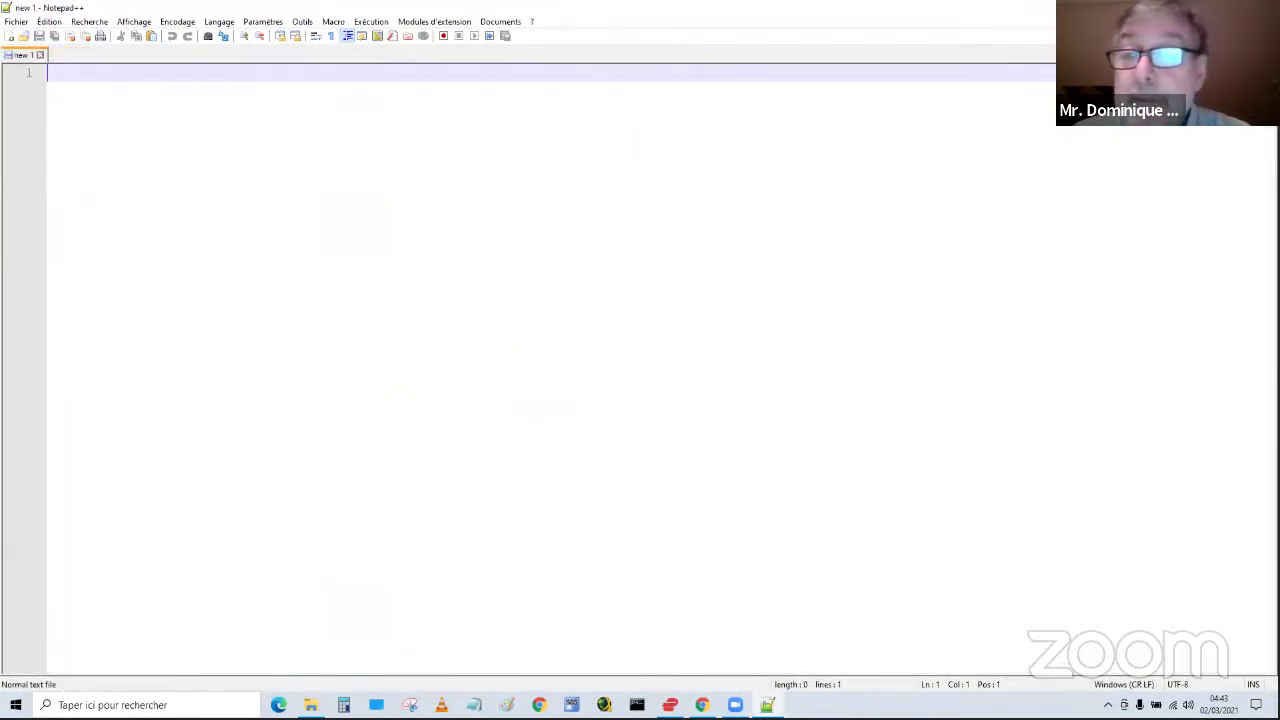
key("alt+F4")
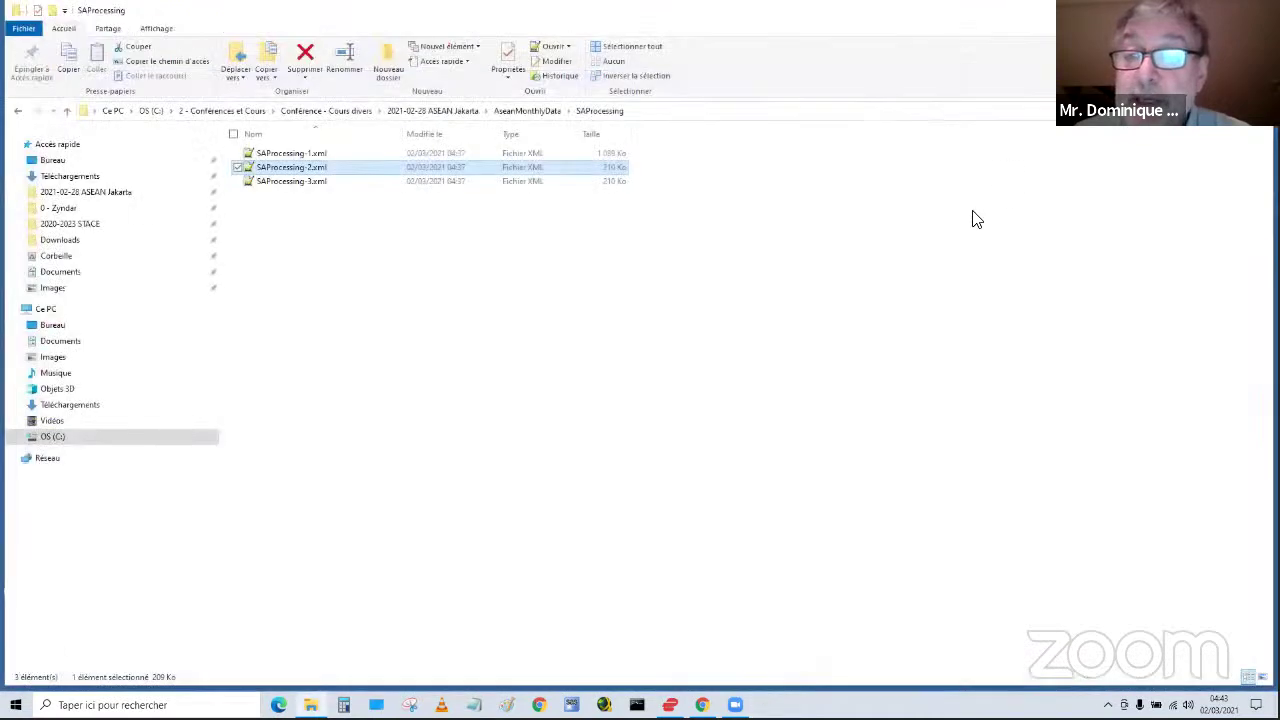
- Open SAProcessing-3.xml and examine the ARIMA, trading-day, outlier and coefficient entries of its ASEAN_M series
double_click(300, 186)
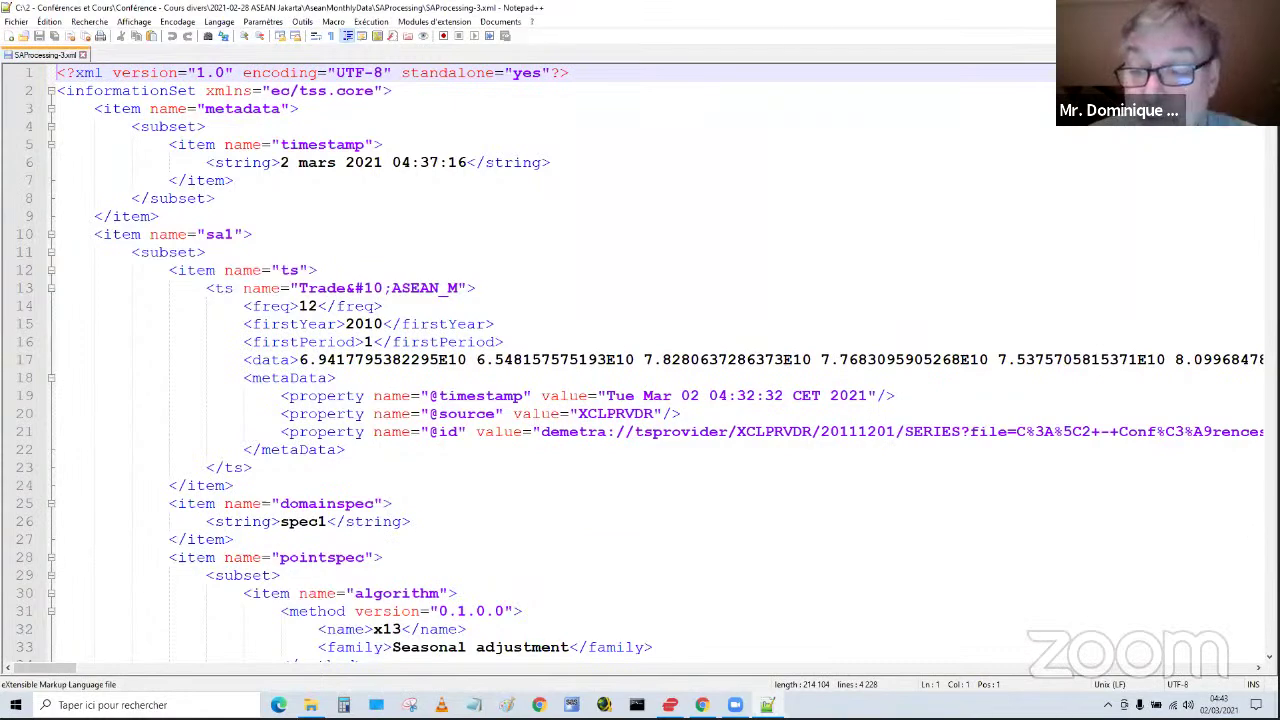
left_click(1269, 657)
scroll(646, 363, "down", 10)
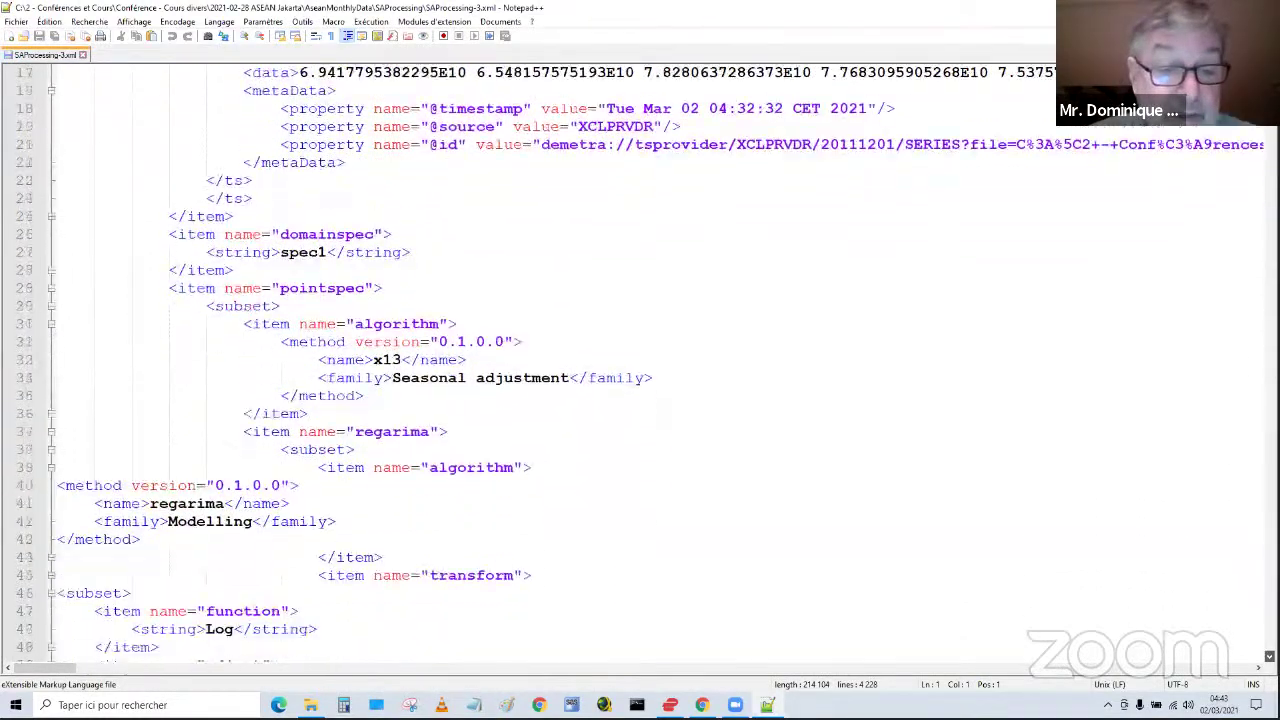
scroll(646, 363, "down", 7)
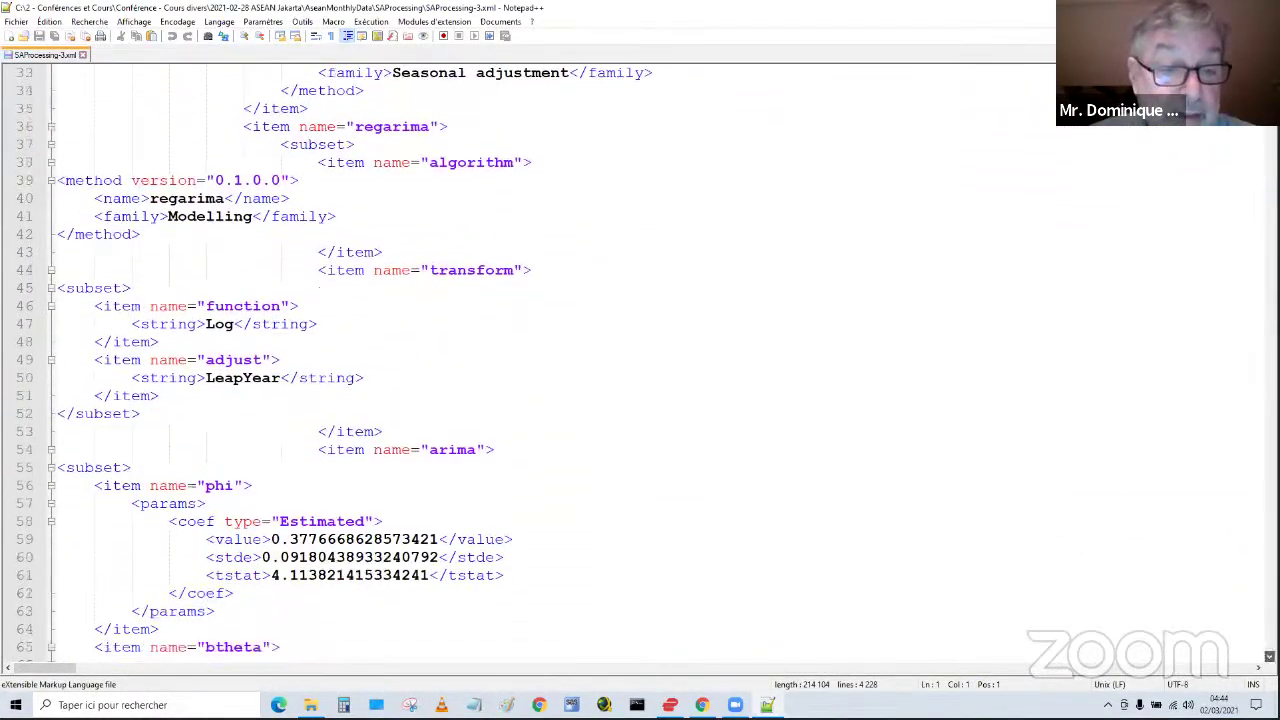
scroll(646, 363, "down", 6)
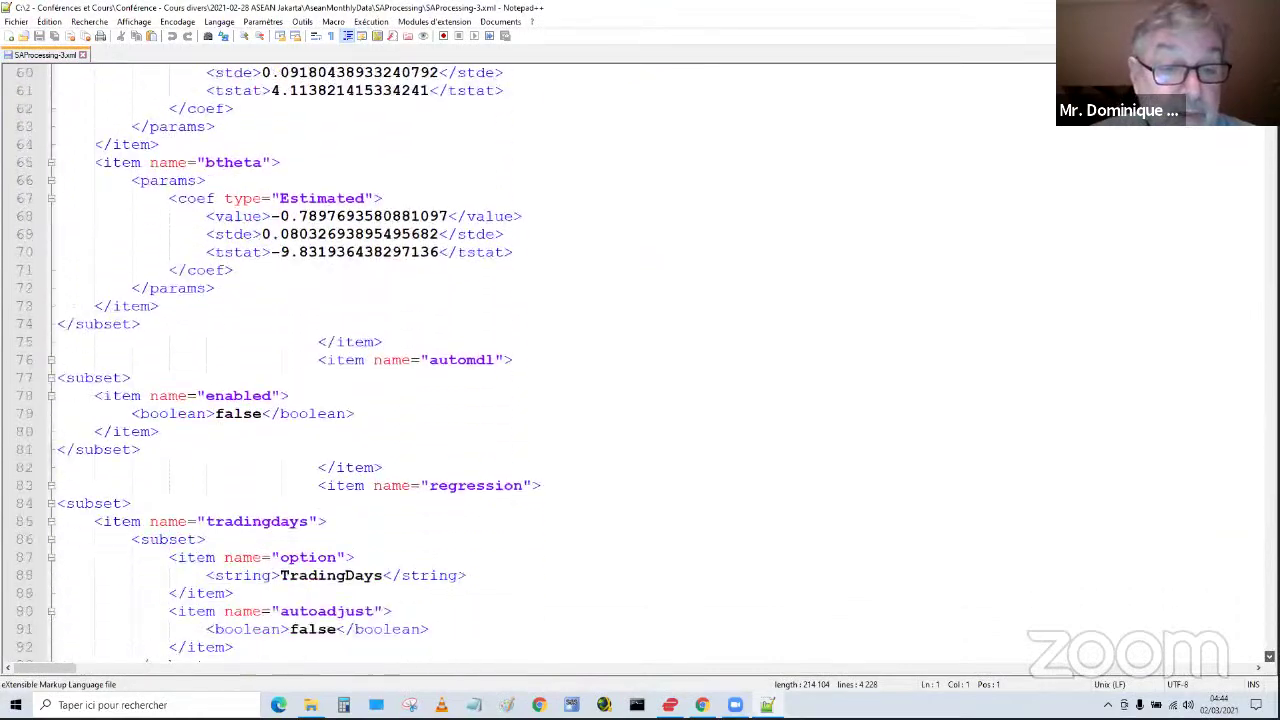
scroll(646, 363, "down", 4)
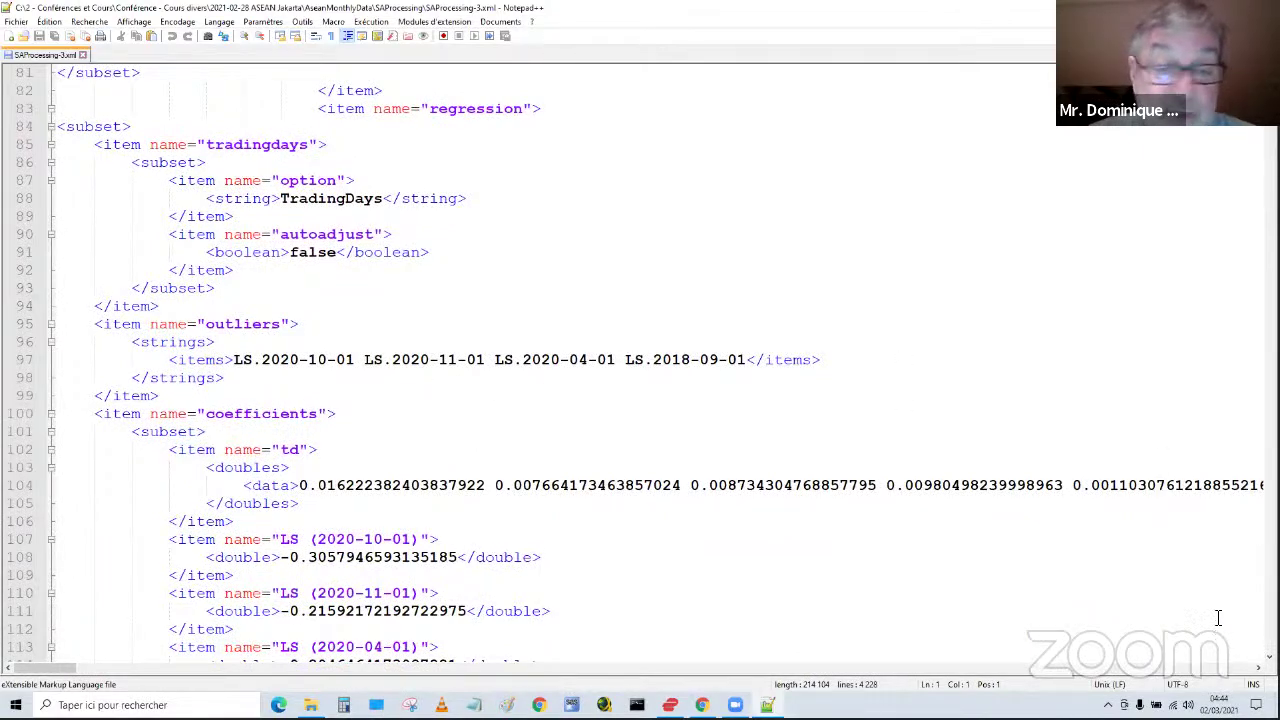
scroll(646, 365, "down", 6)
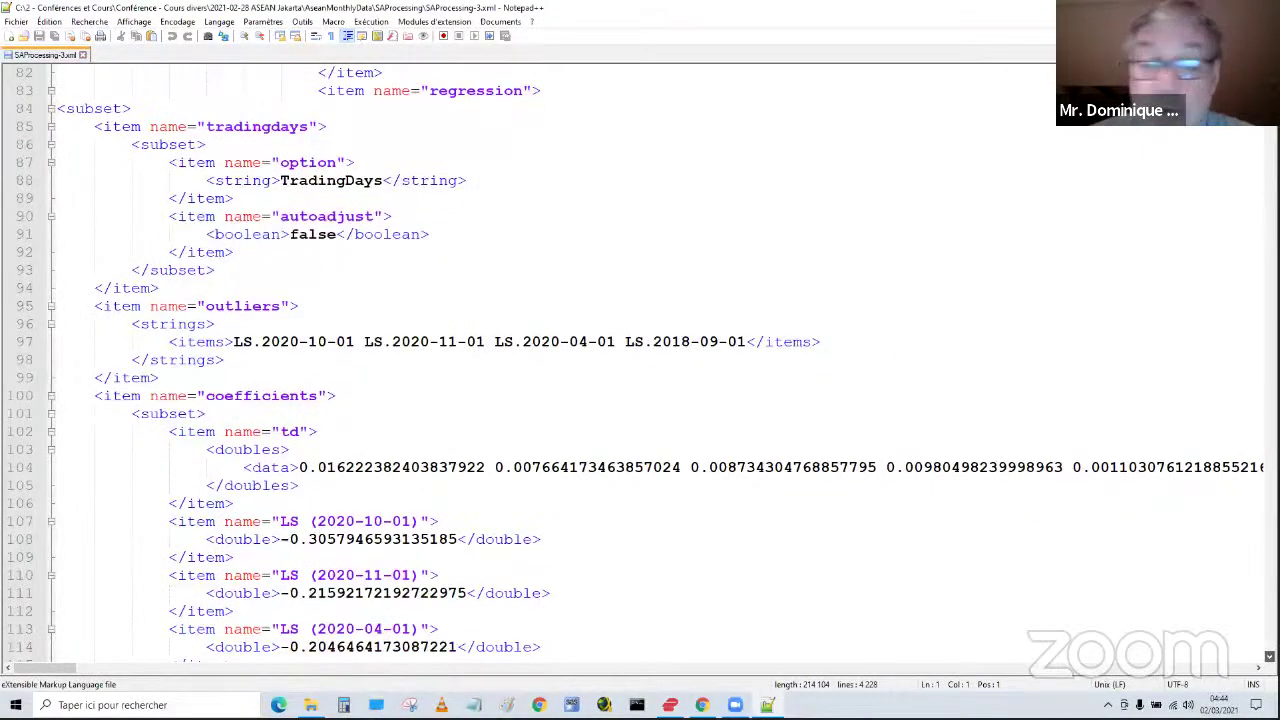
scroll(908, 394, "down", 1)
left_click(908, 395)
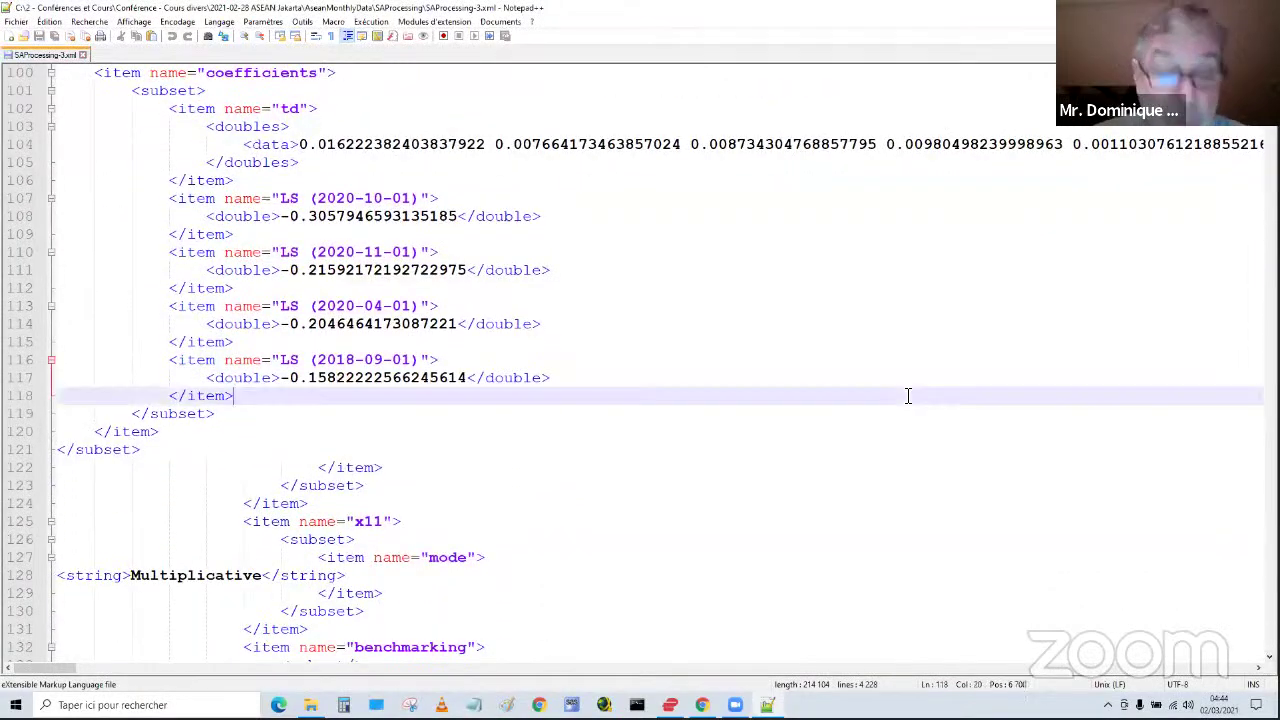
- Search SAProcessing-3.xml for "SG", examine the specification and regression entries of the SG_M series, and close the text editor
key("ctrl+f")
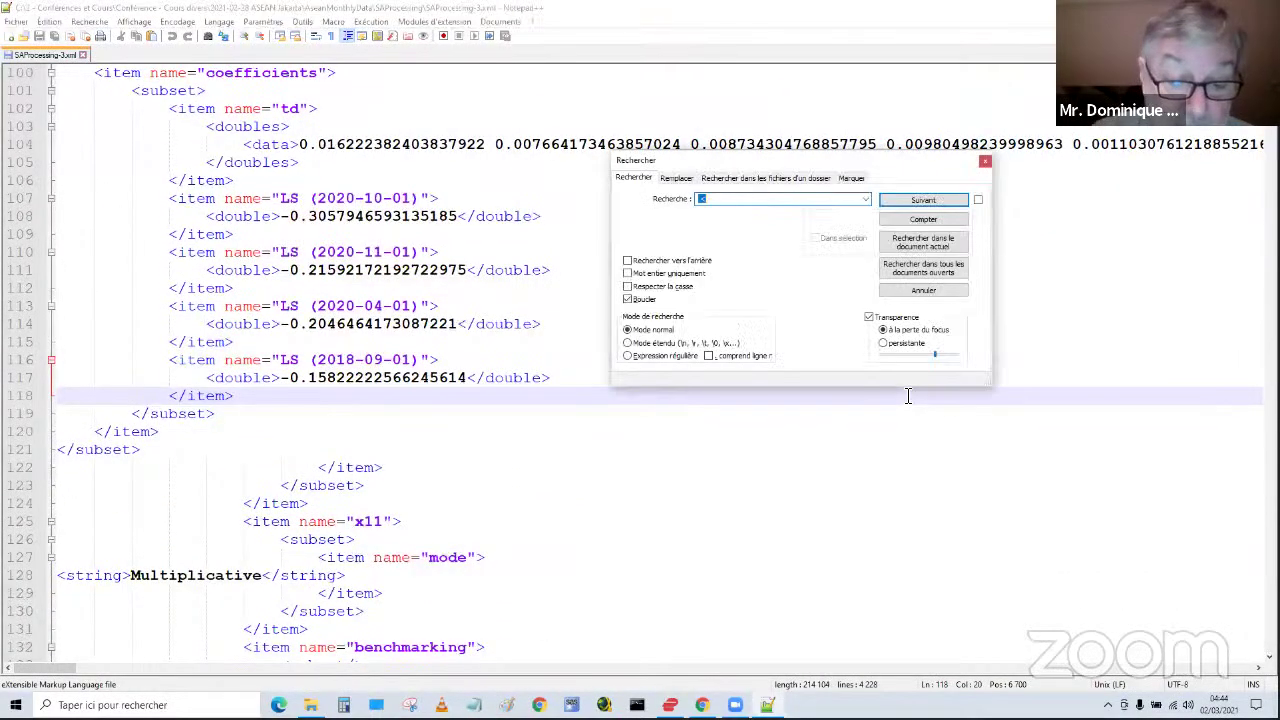
type("SG")
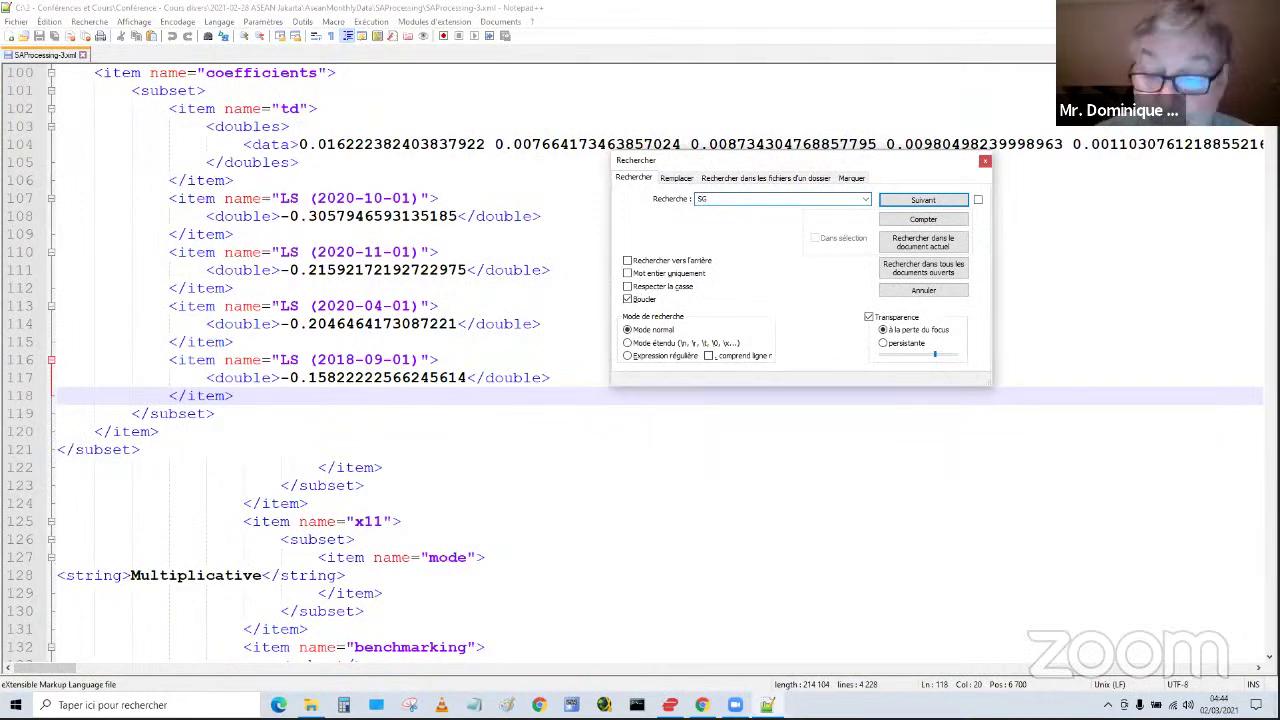
key("Return")
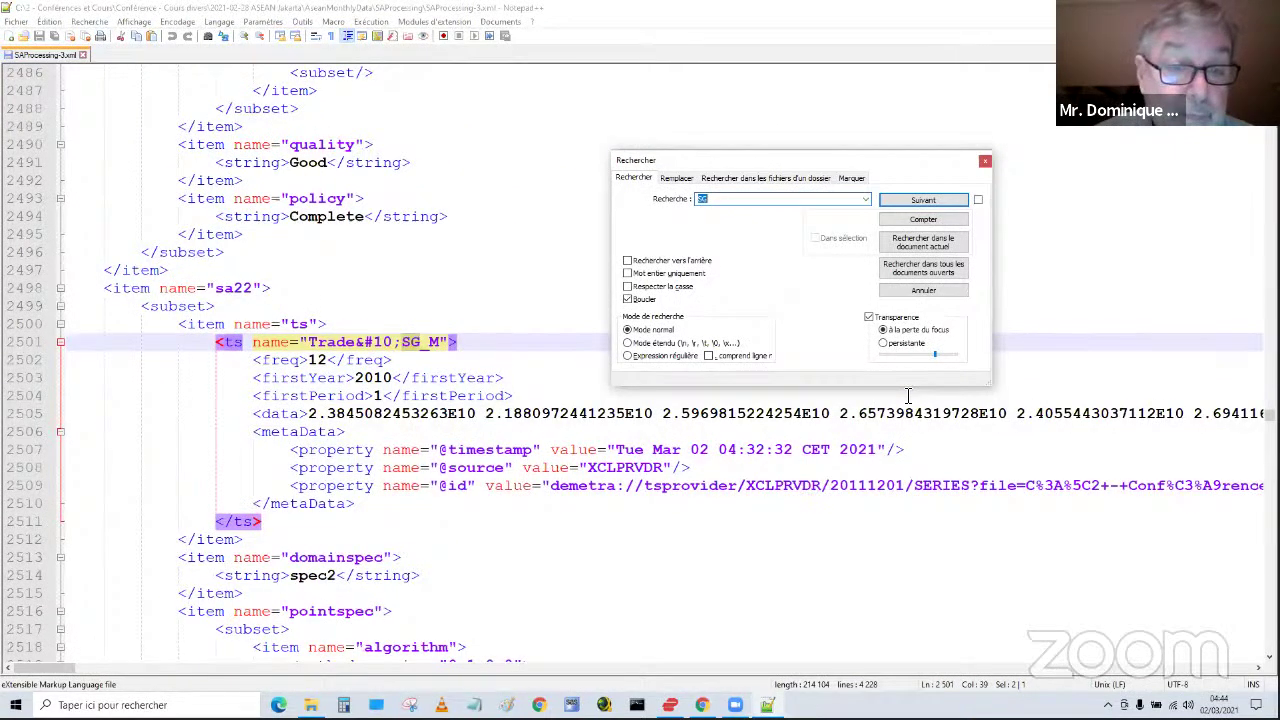
left_click(948, 289)
left_click(745, 413)
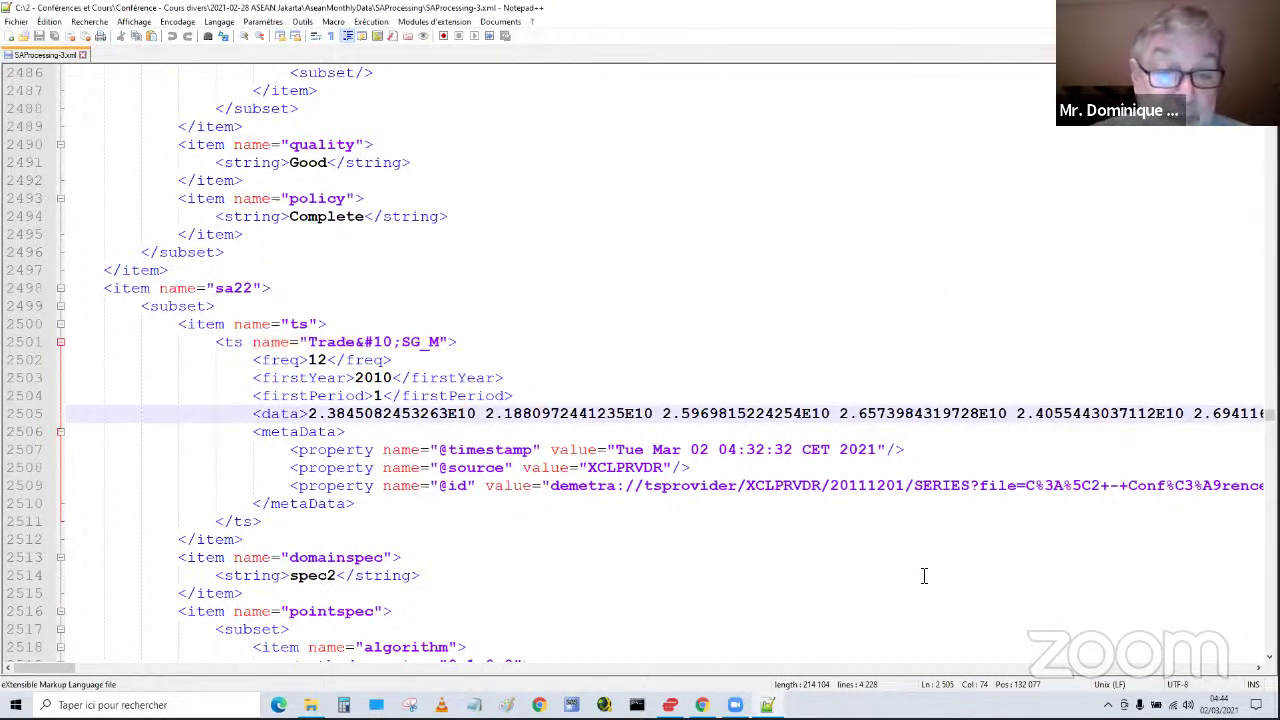
left_click_drag(1269, 657, 1269, 657)
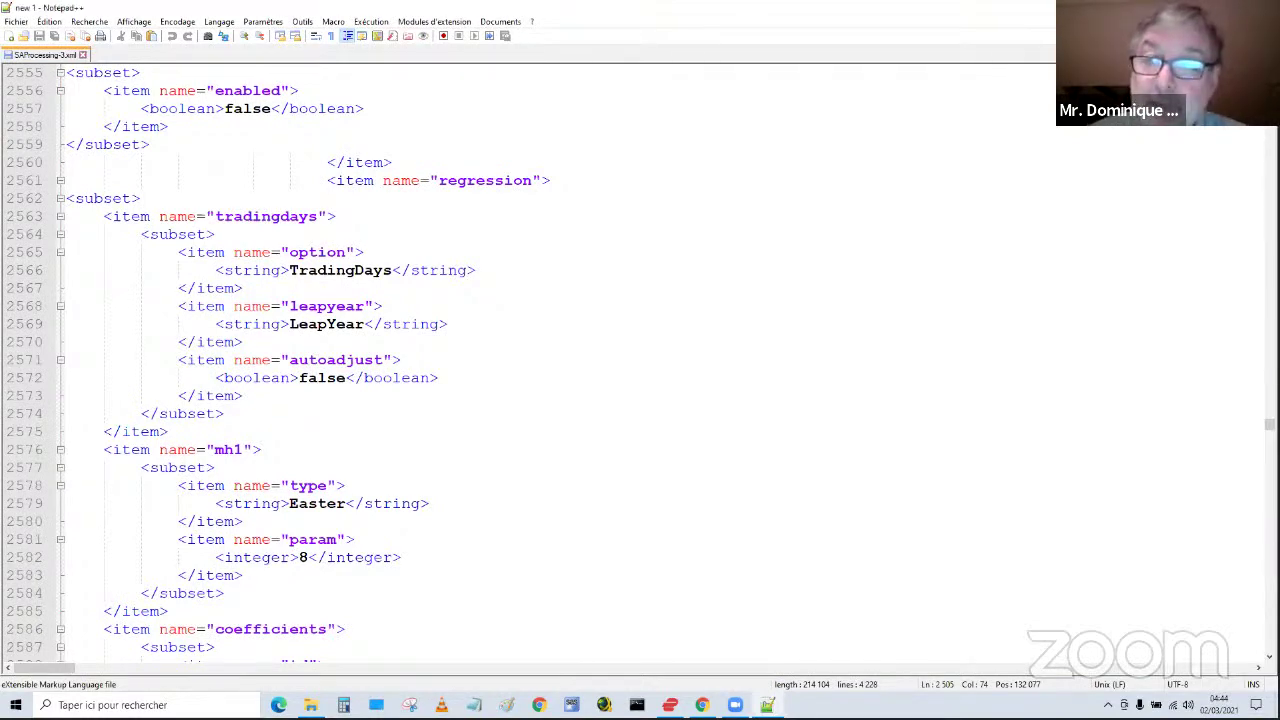
key("alt+F4")
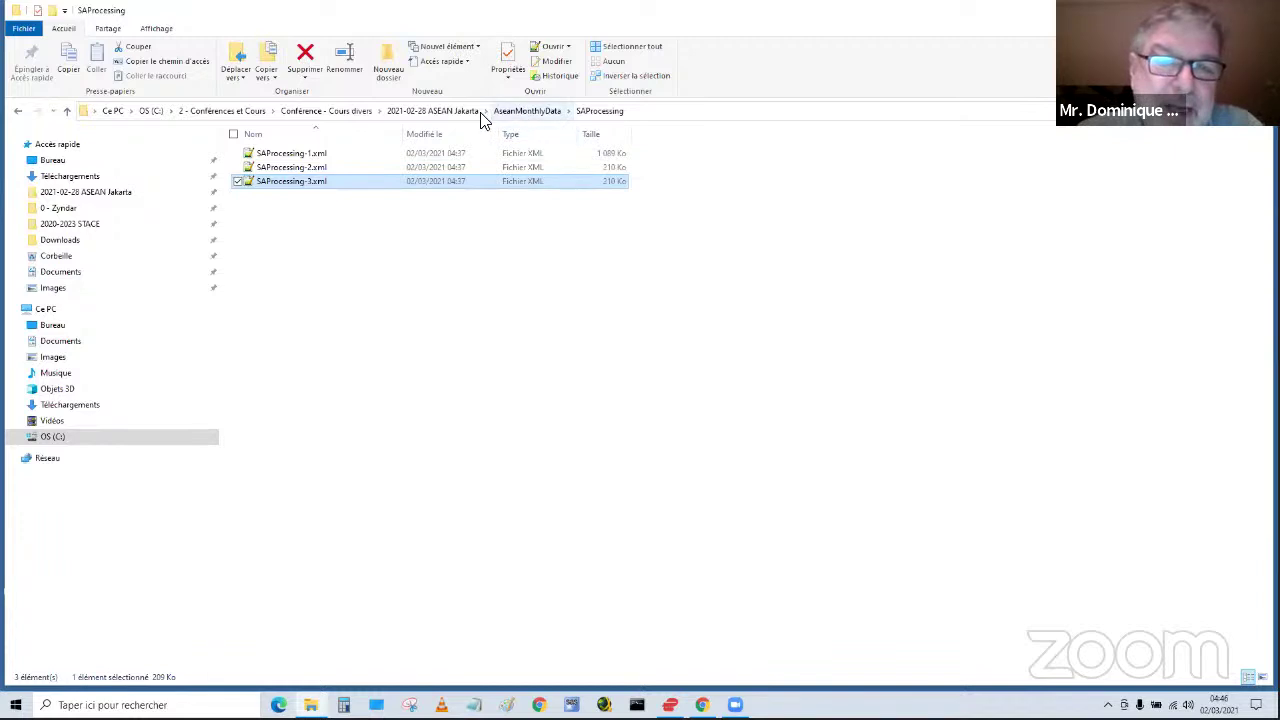
- Launch JDemetra+ 2.2.3 from the desktop, reopen the recent workspace AseanMonthlyData and display its workspace tree
left_click(440, 245)
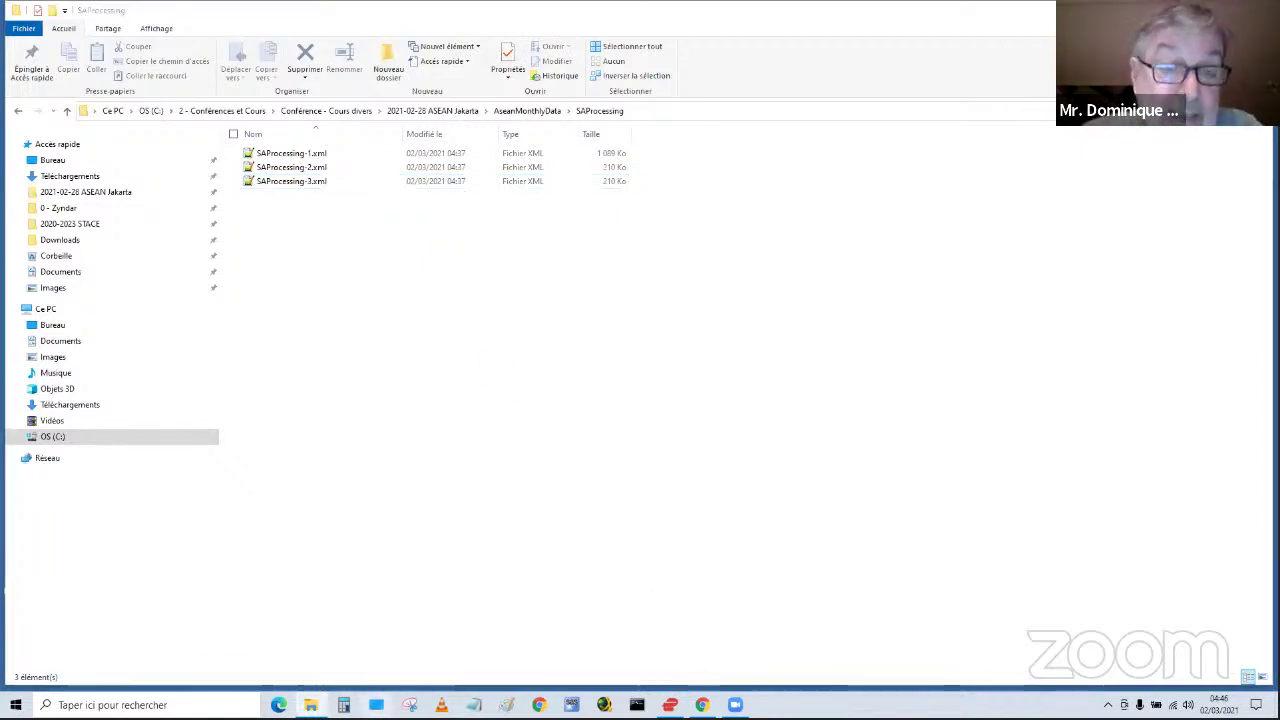
key("super+d")
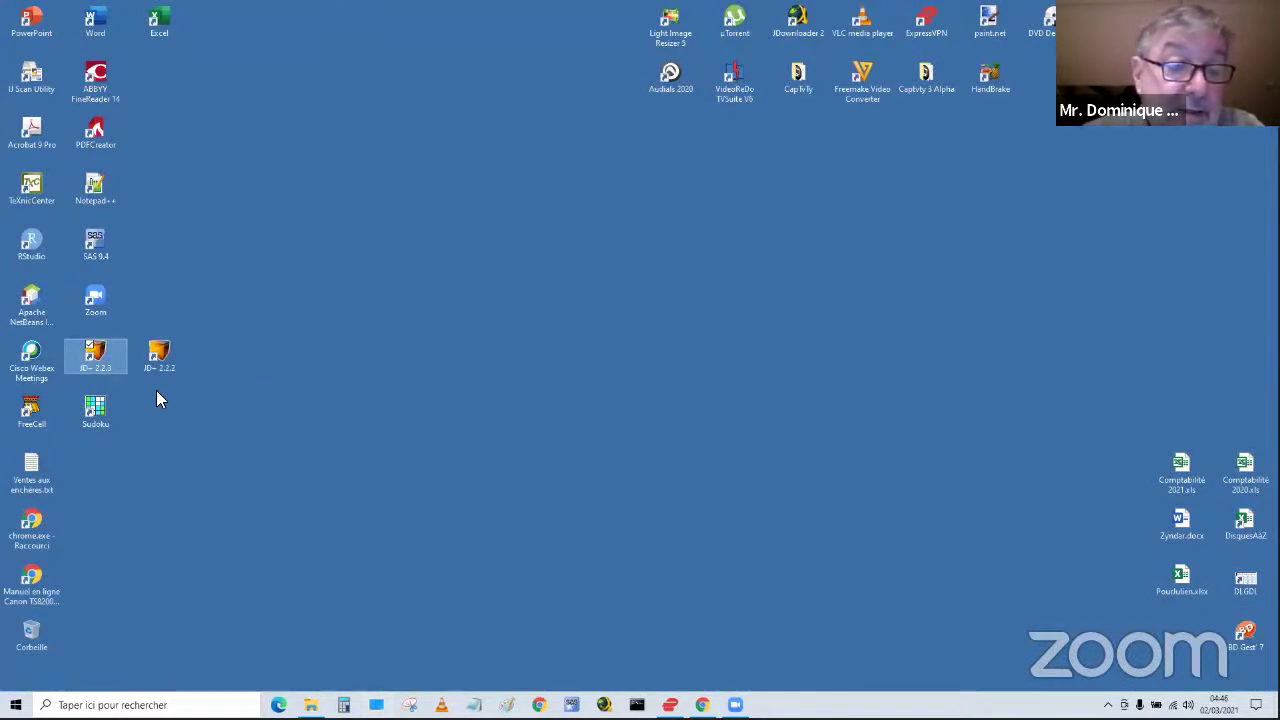
double_click(96, 368)
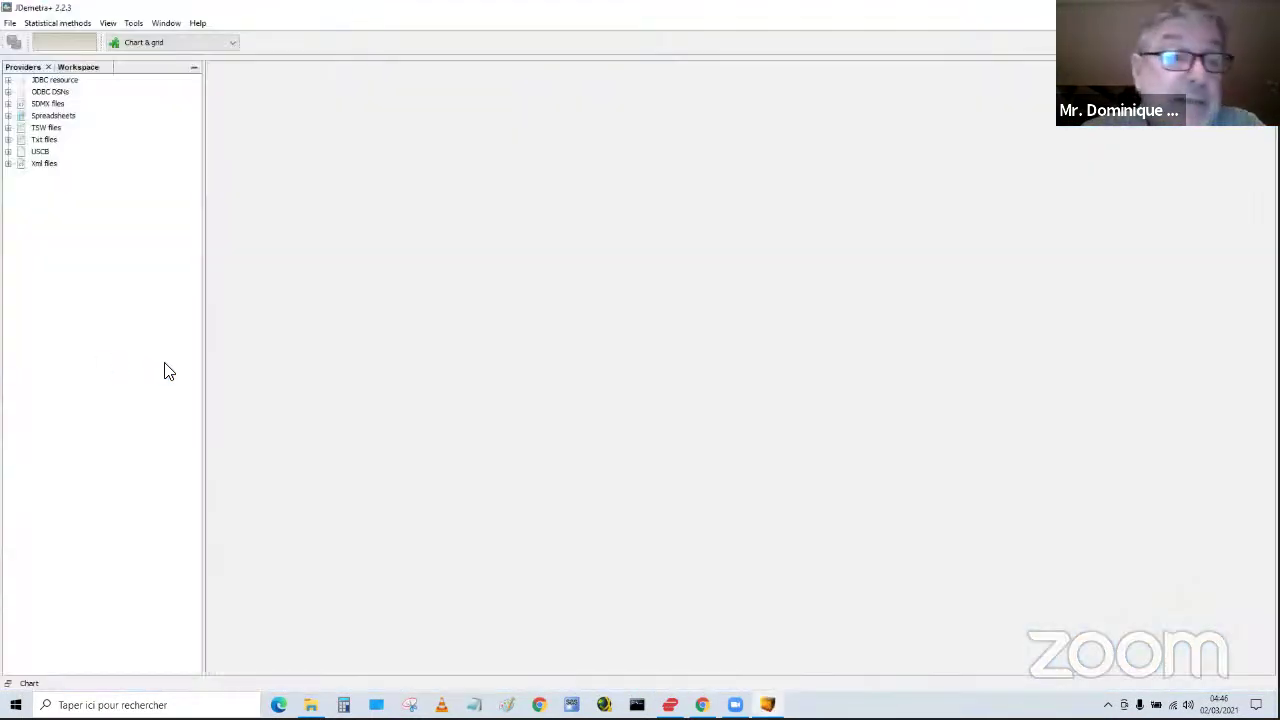
left_click(9, 24)
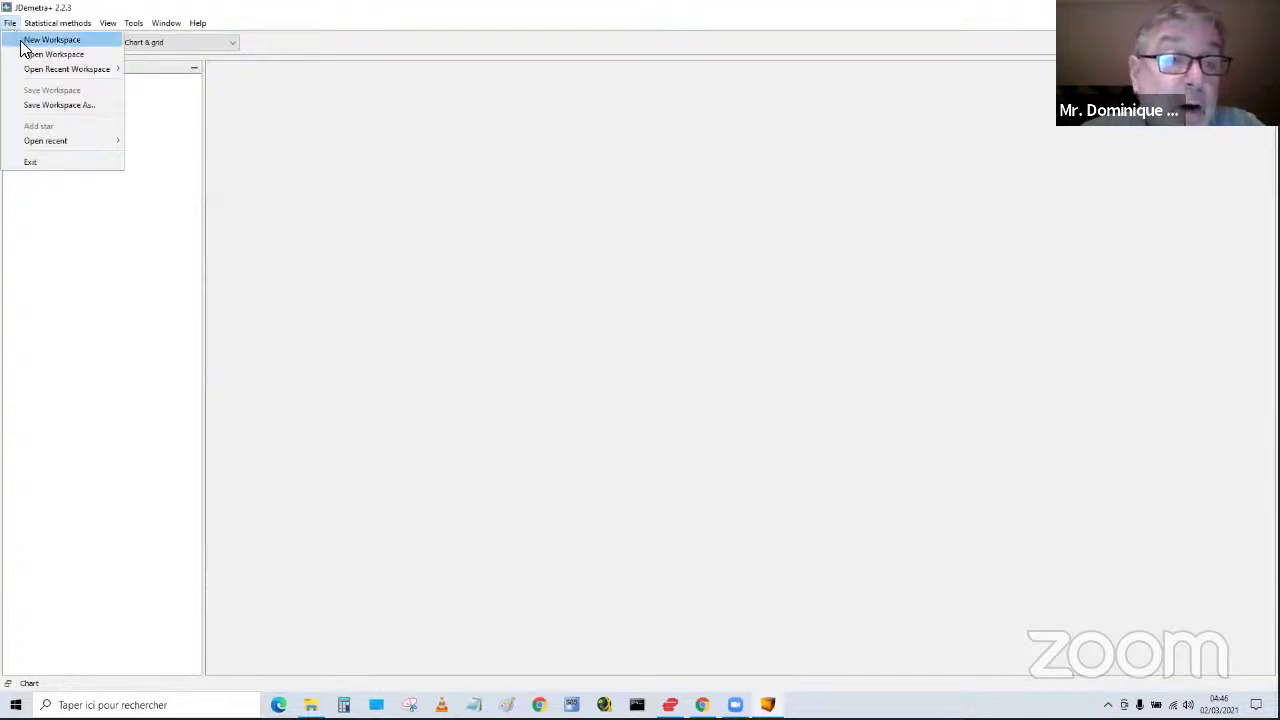
mouse_move(33, 72)
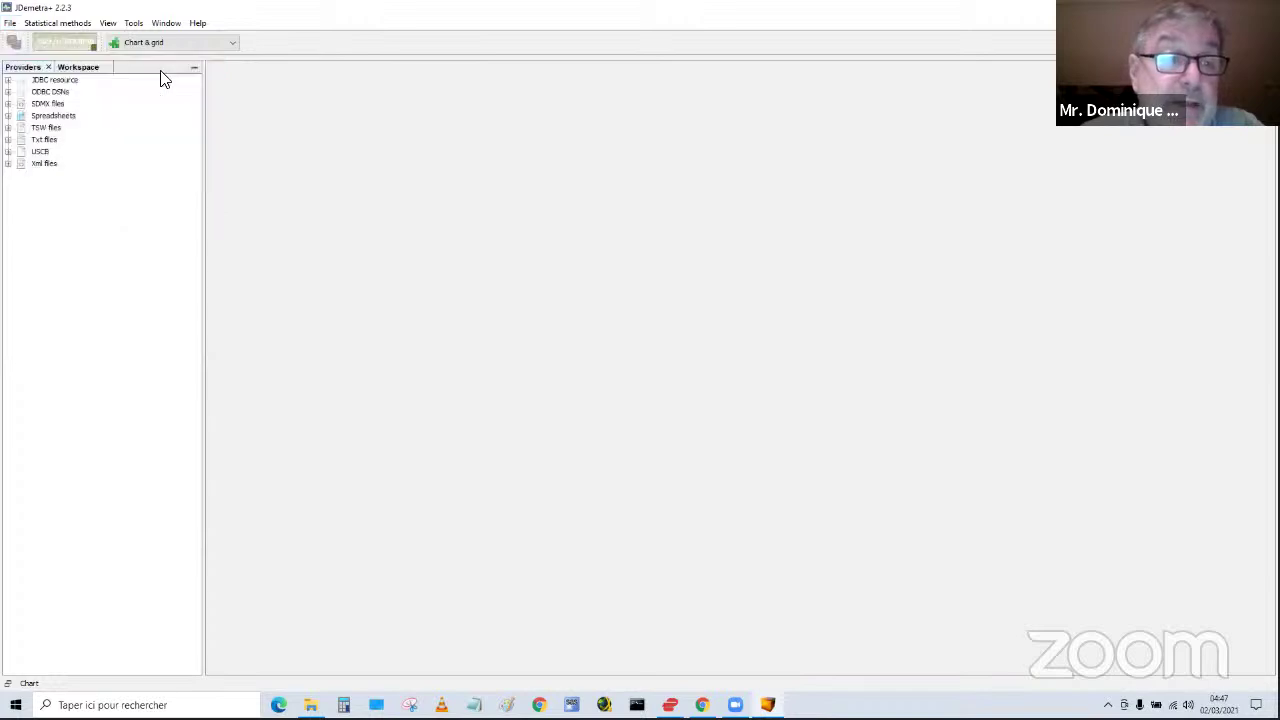
left_click(80, 67)
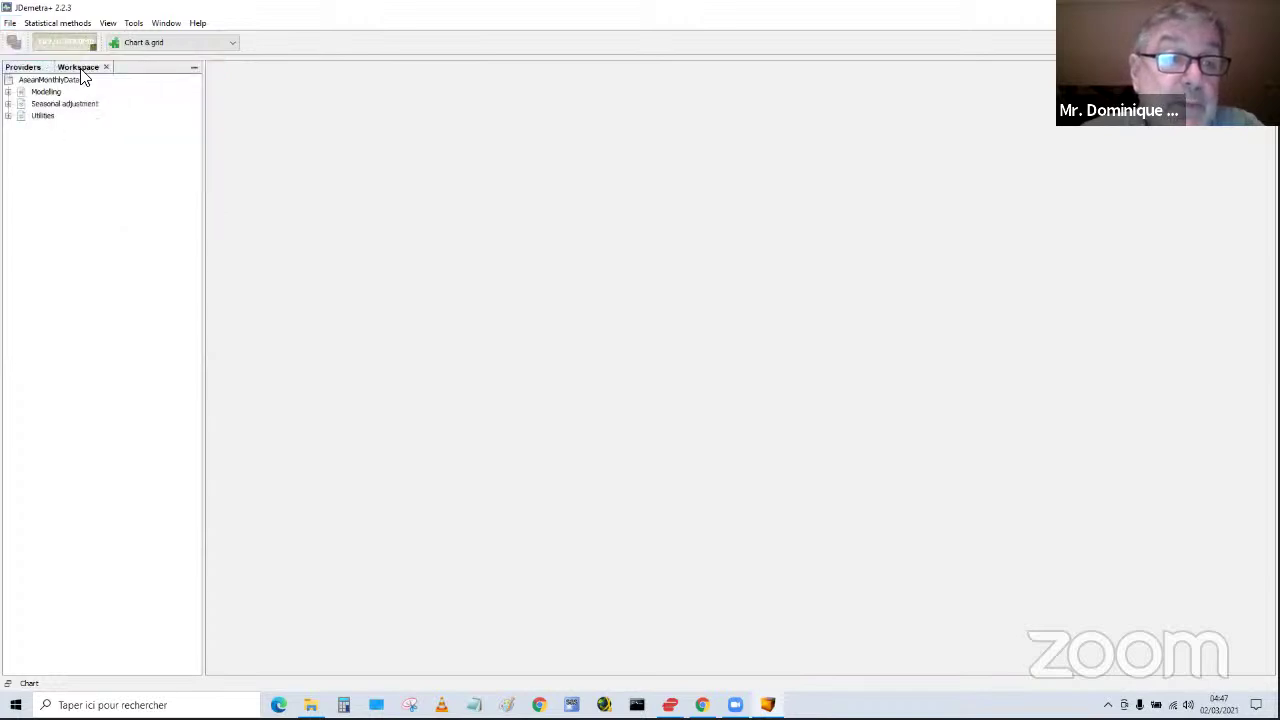
- Open the seasonal adjustment multi-document SAProcessing-3 from the workspace and run the processing of its series
left_click(8, 103)
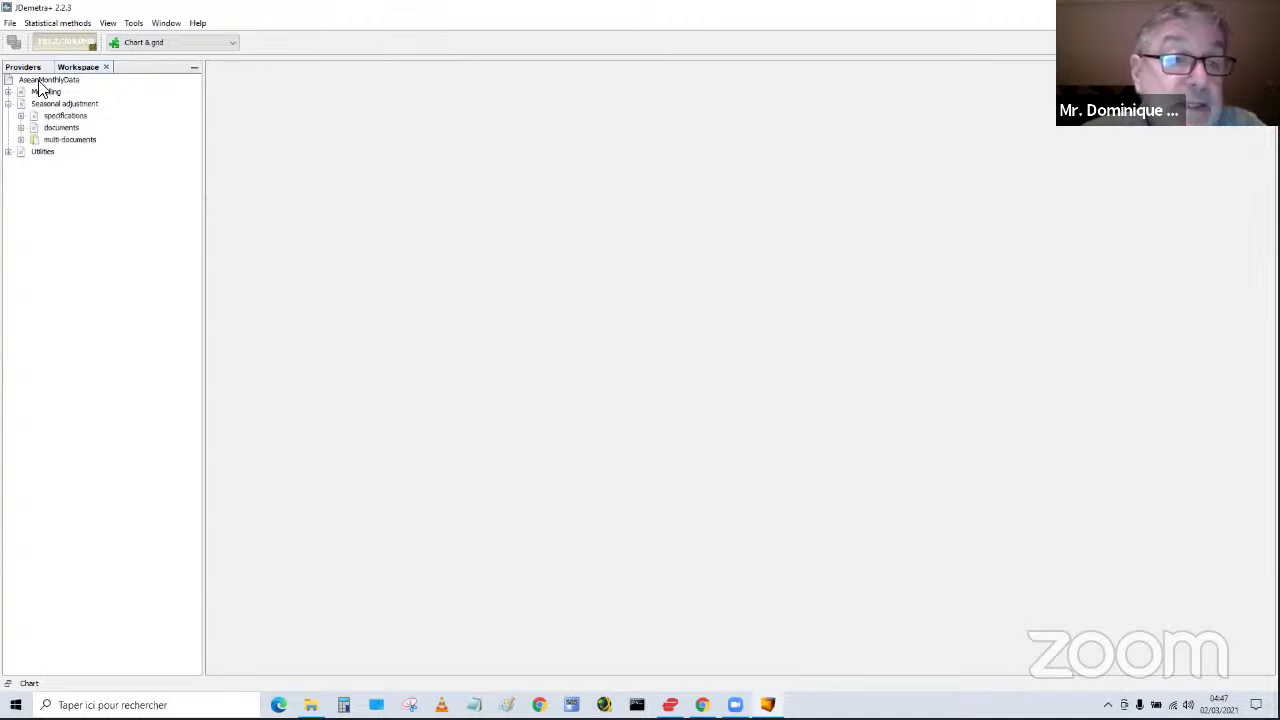
left_click(21, 140)
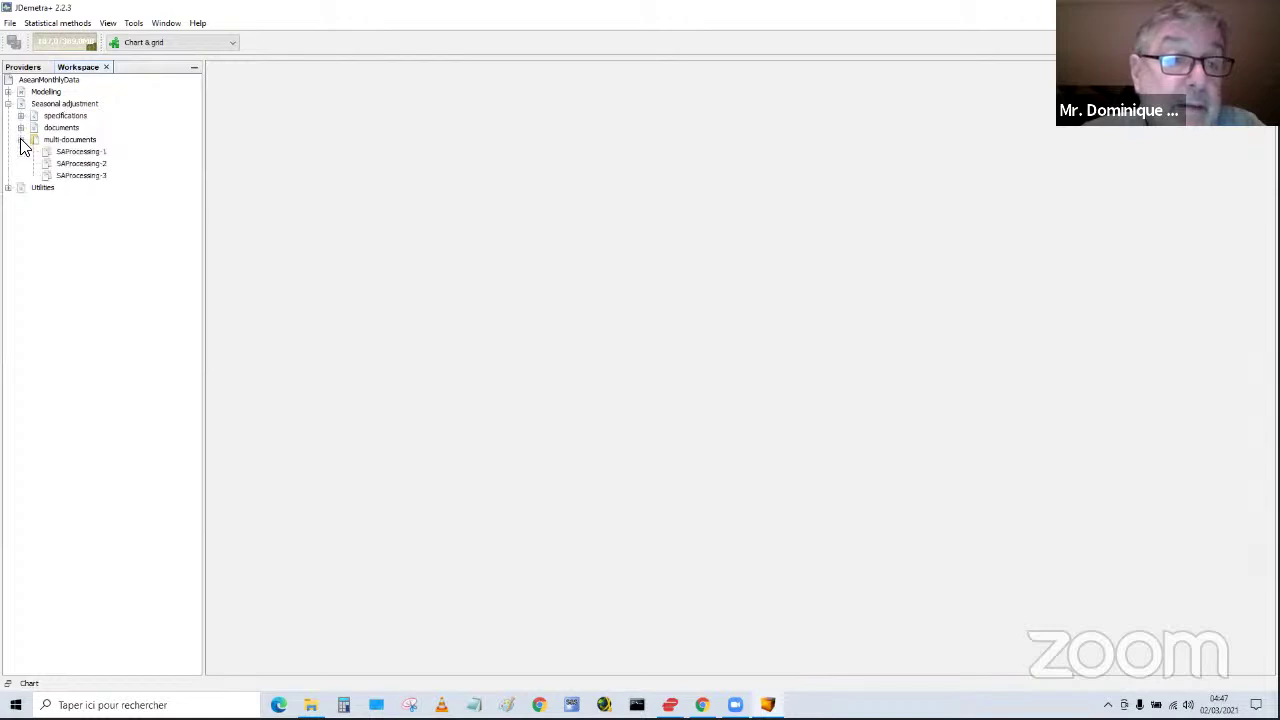
left_click(93, 178)
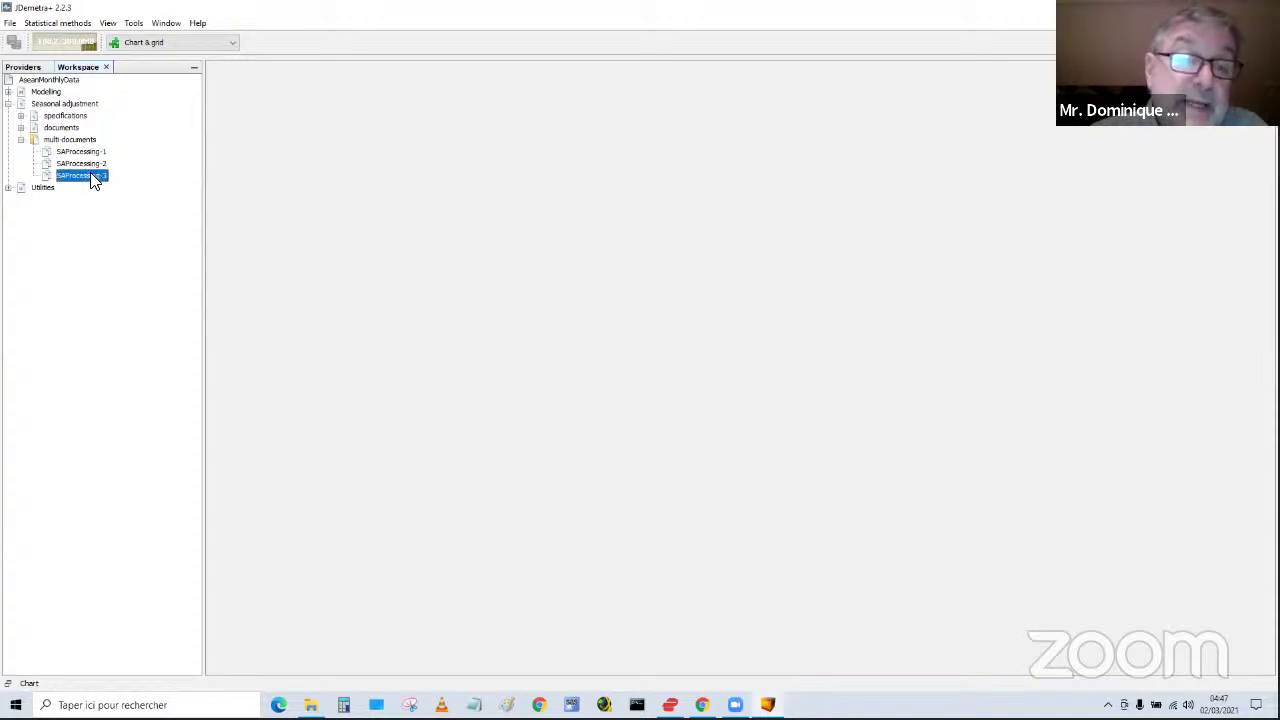
double_click(93, 178)
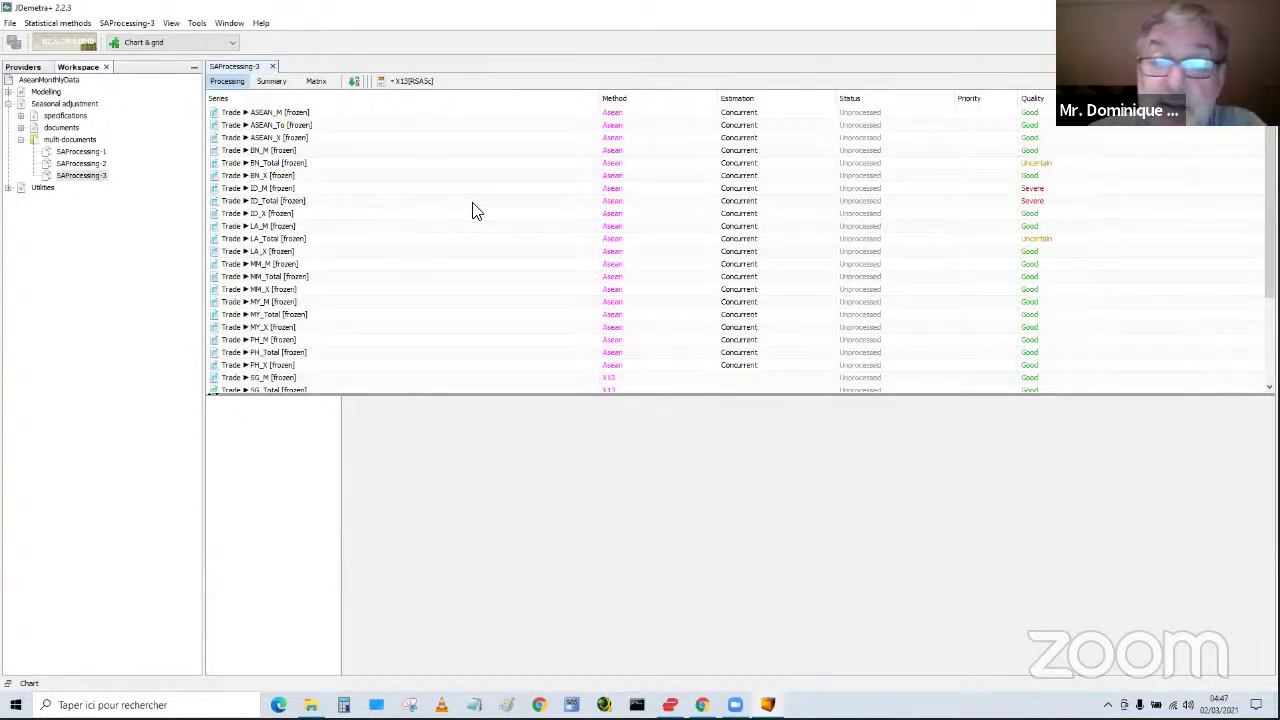
left_click(352, 79)
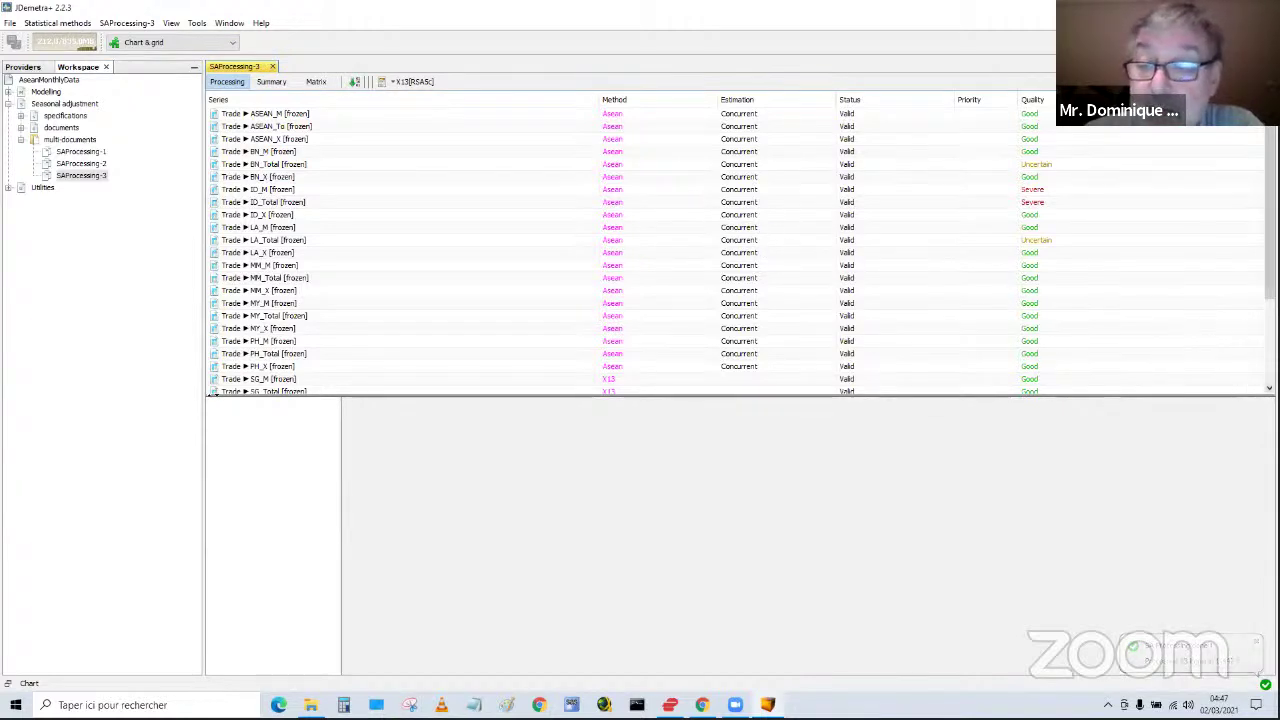
- Look through the SAProcessing-3 series list, open the multi-document SAProcessing-2 from the workspace and run its processing
scroll(640, 250, "down", 3)
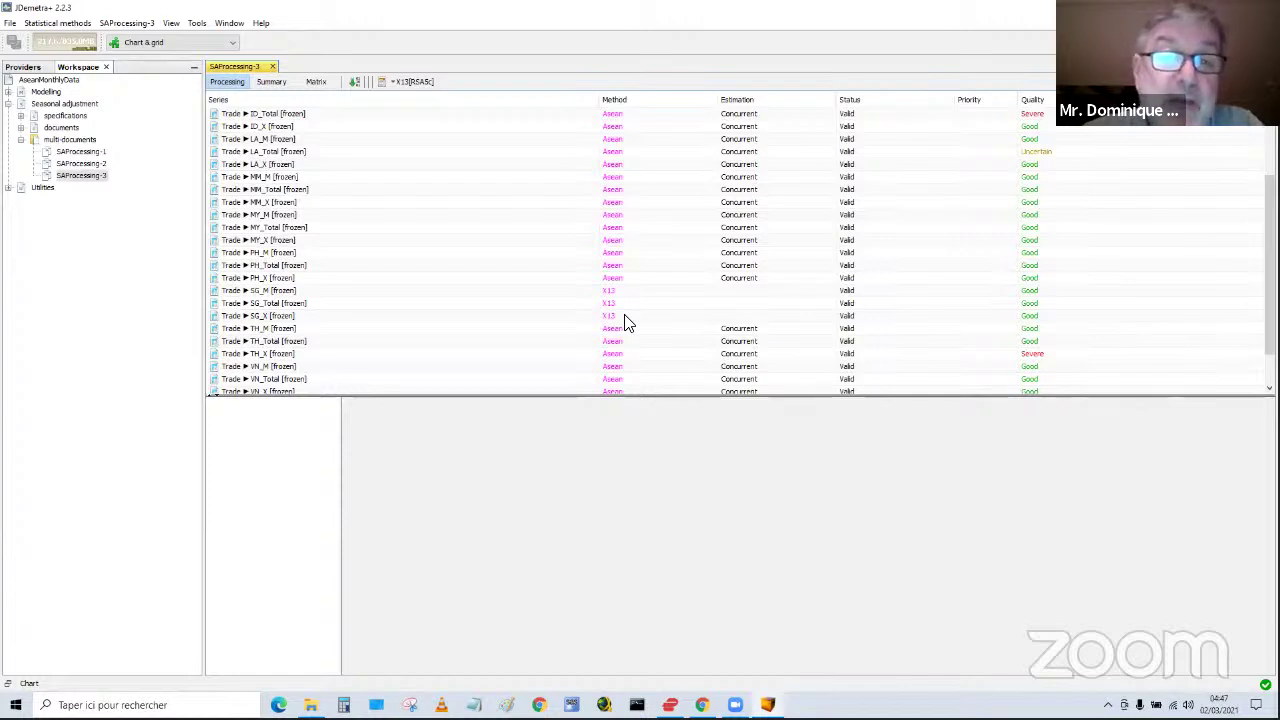
double_click(84, 165)
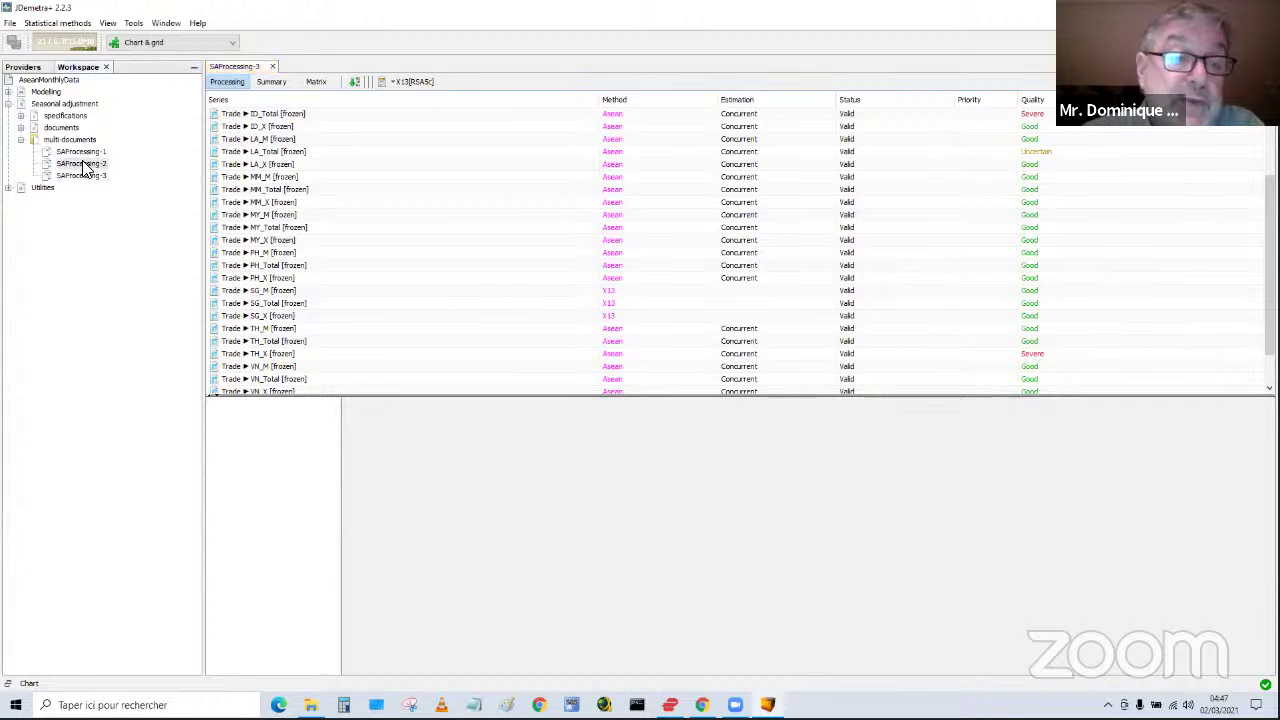
left_click(354, 82)
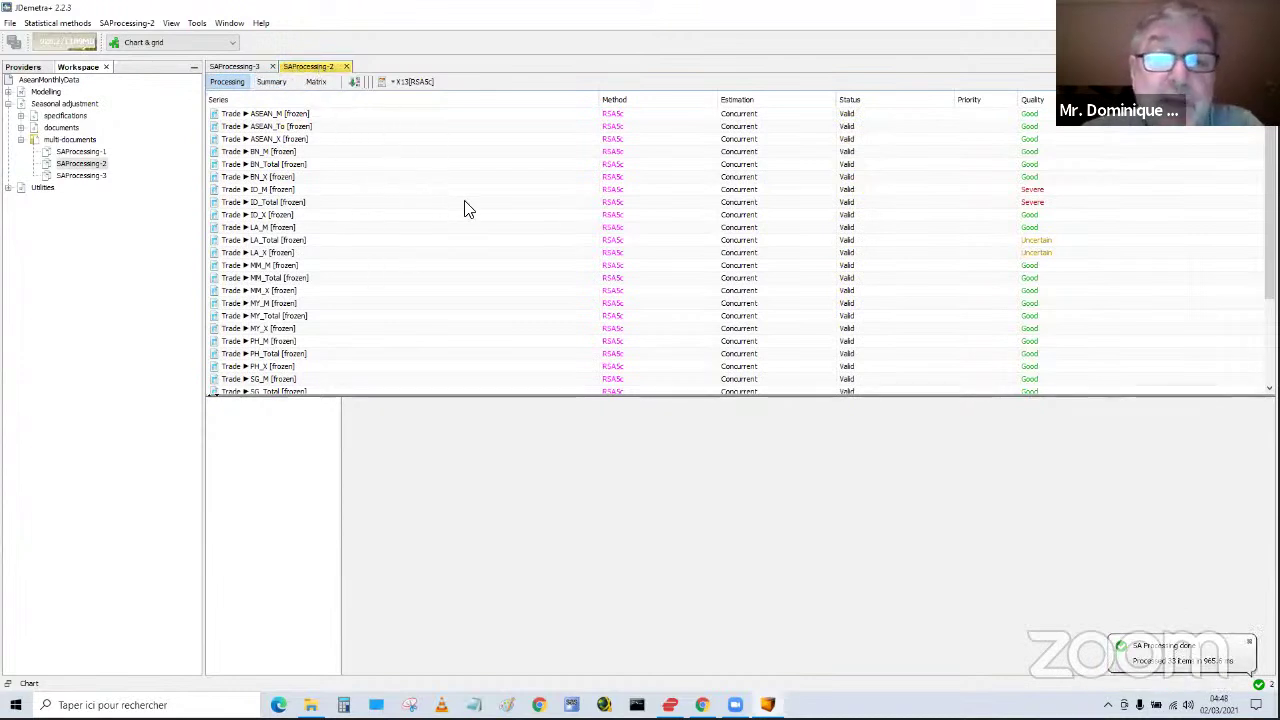
- Open the batch output settings for SAProcessing-3, add a Csv output and display its properties
left_click(245, 66)
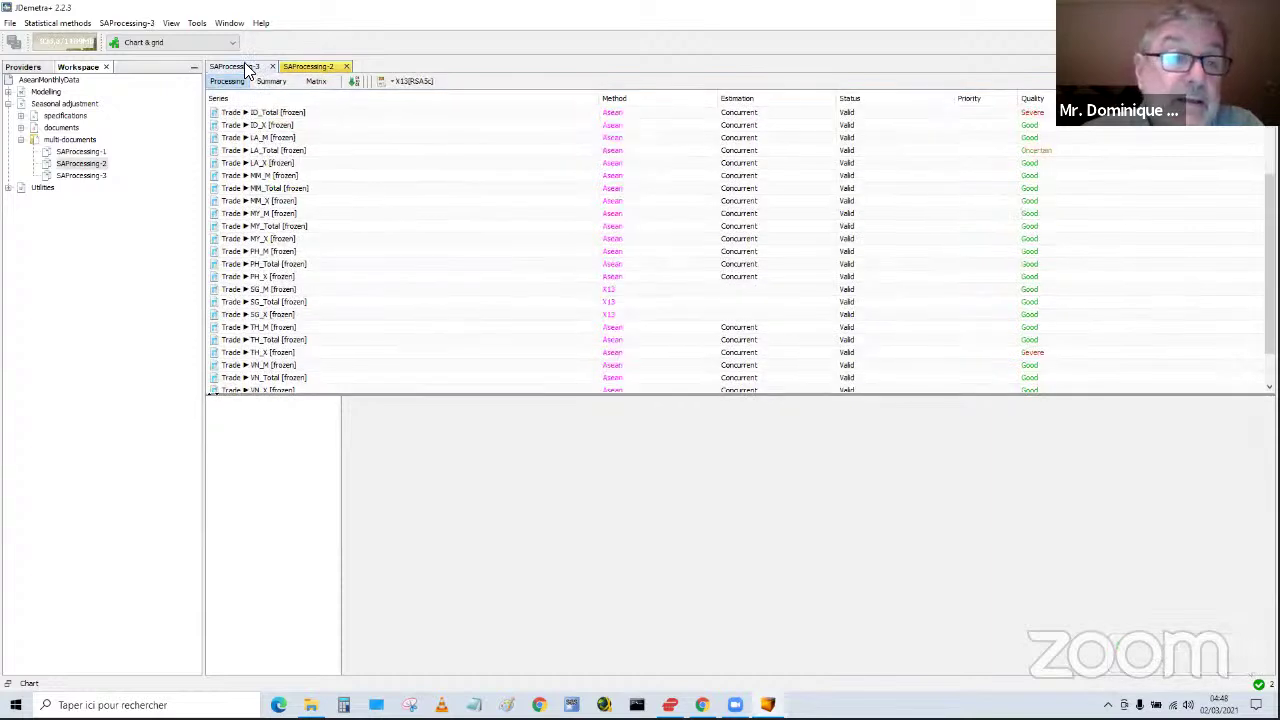
left_click(146, 28)
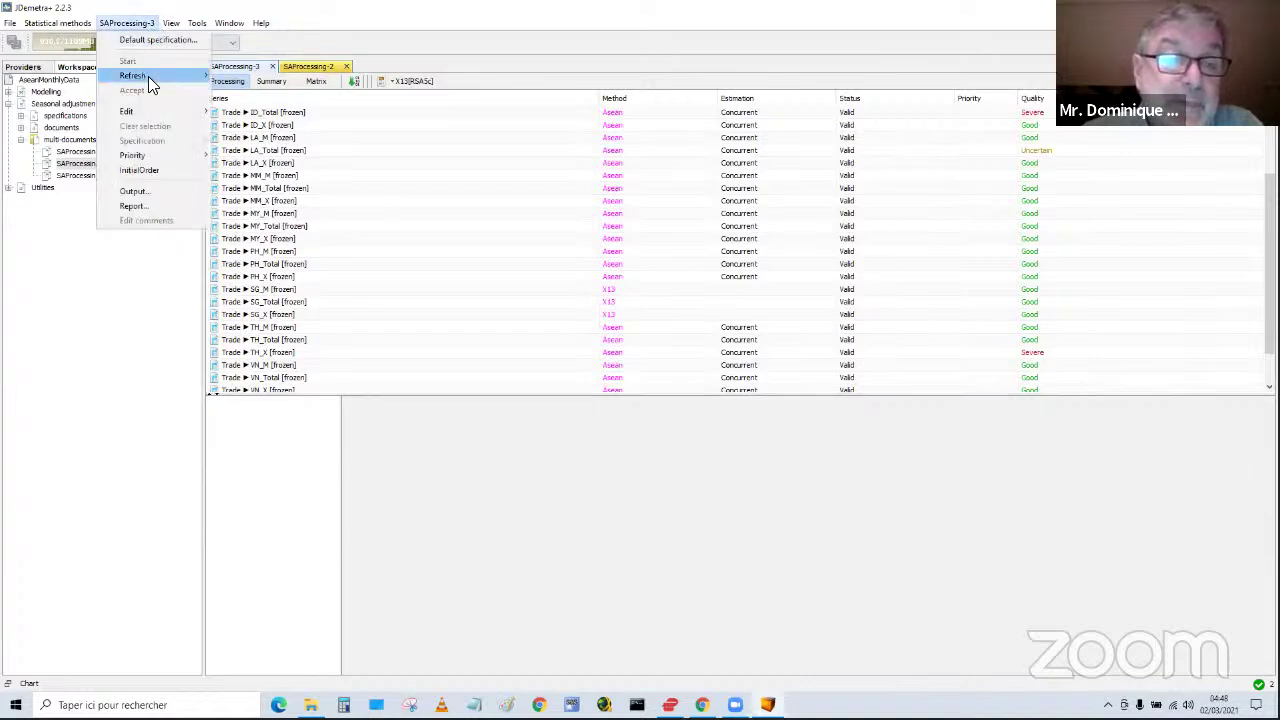
left_click(138, 191)
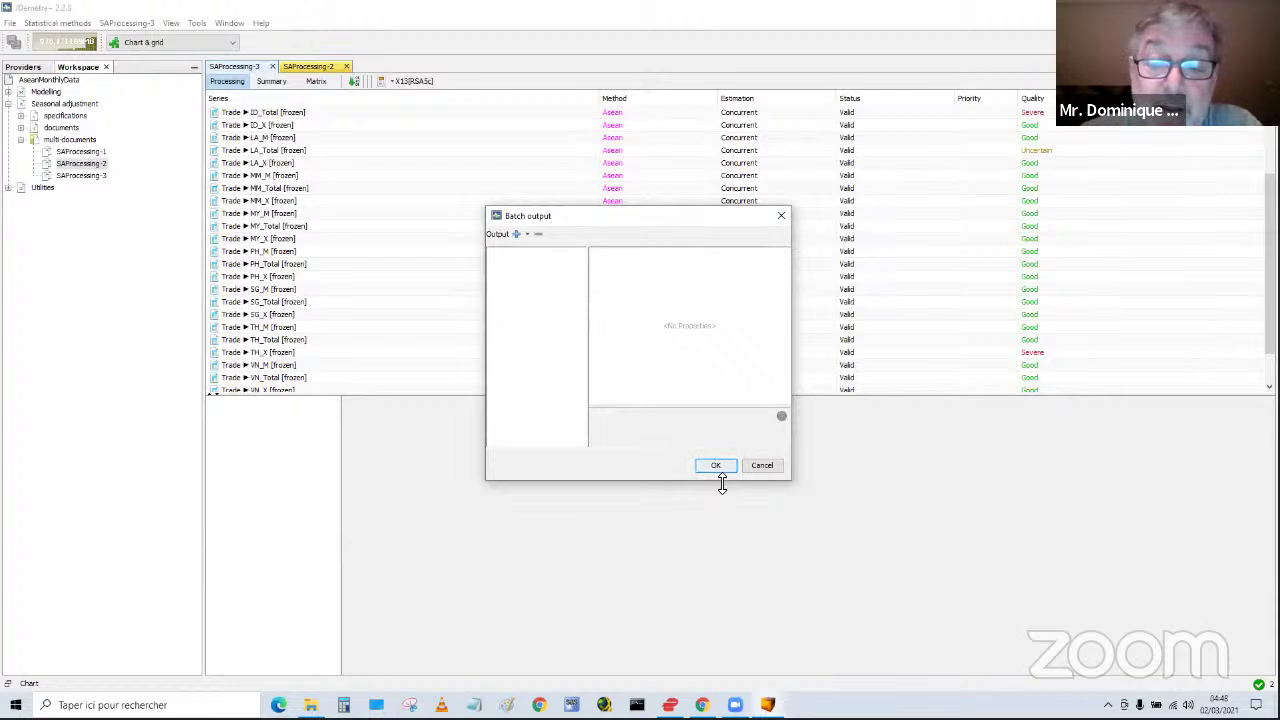
left_click(525, 236)
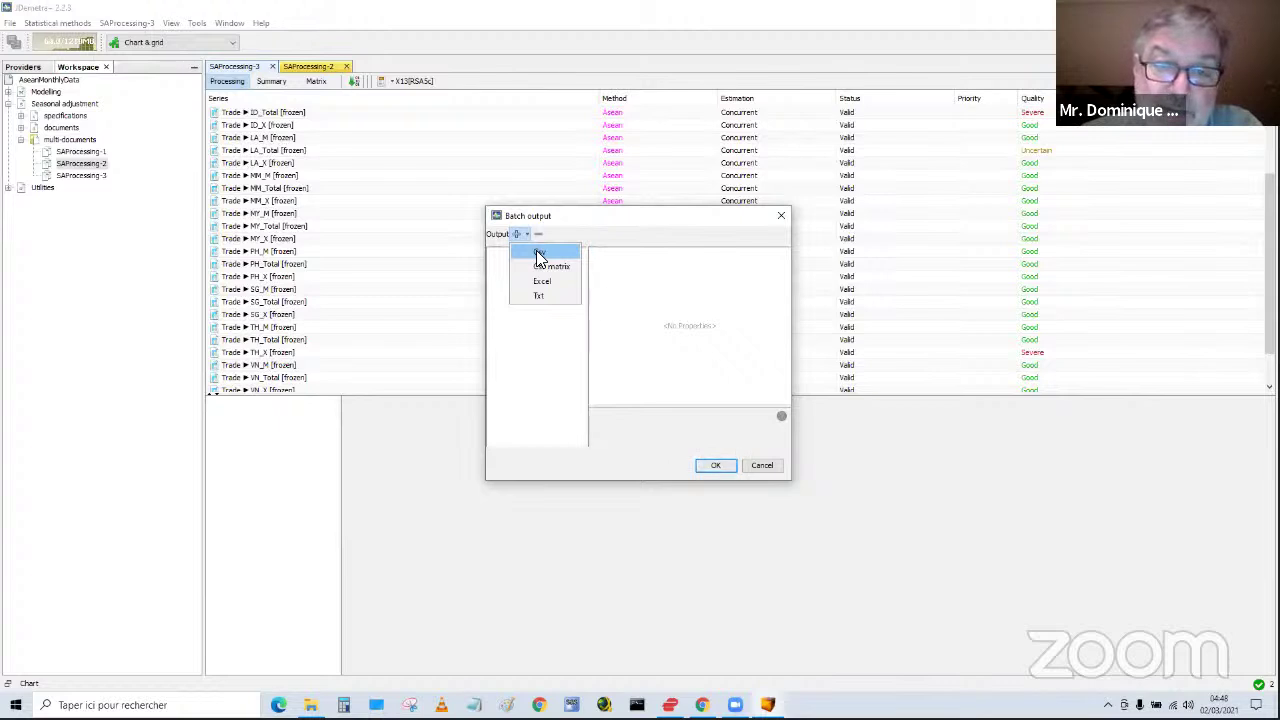
left_click(539, 254)
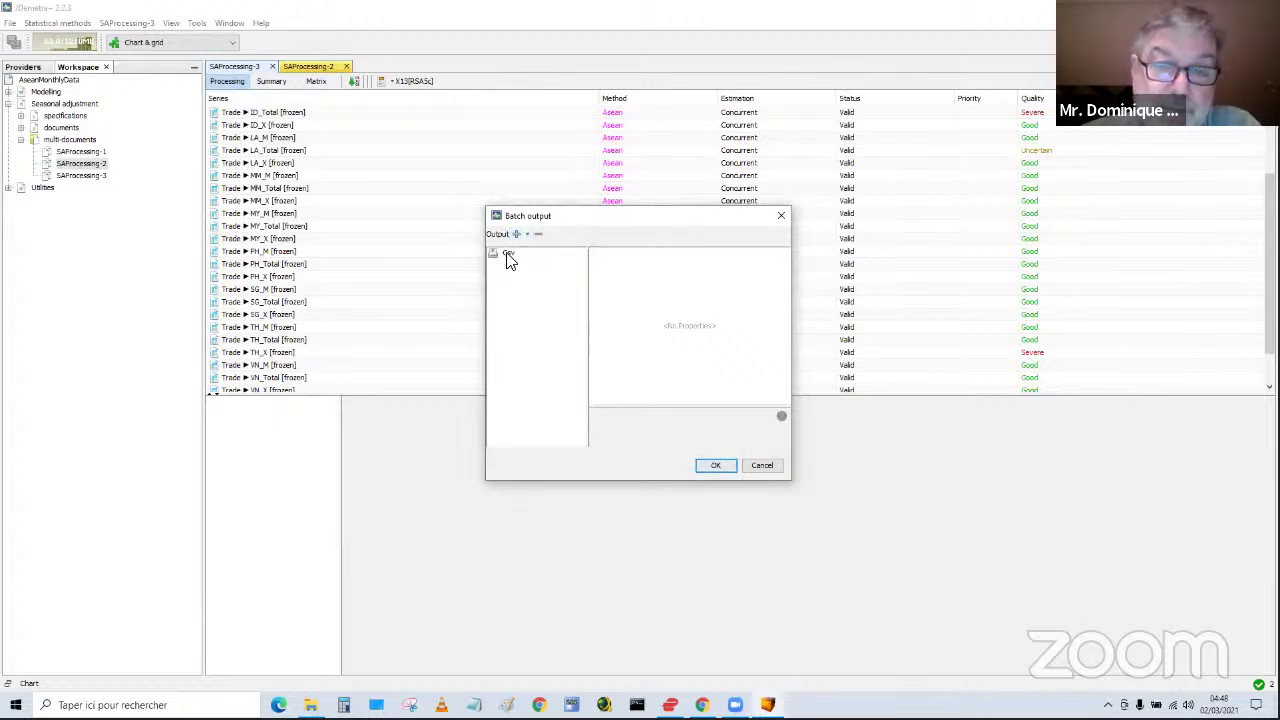
left_click(509, 256)
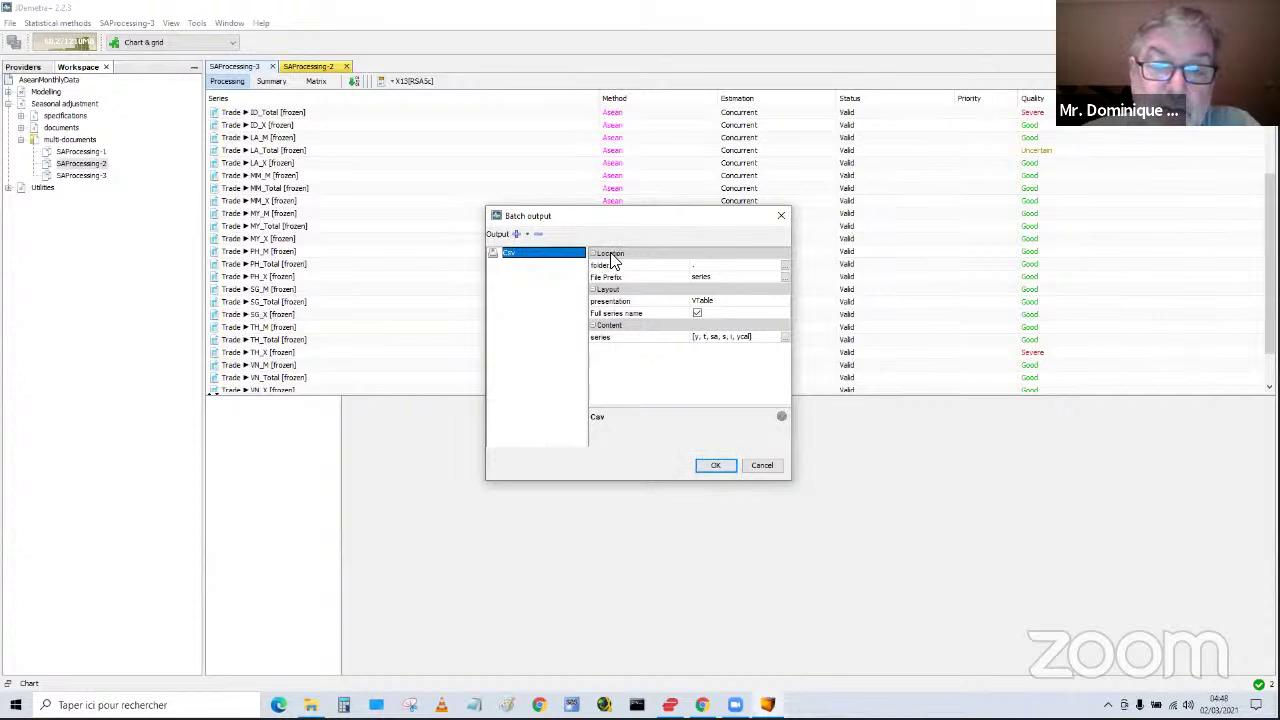
- Set the Csv output folder to AseanMonthlyData on drive C:, under 2 - Conférences et Cours, Conférence - Cours divers, 2021-02-28 ASEAN Jakarta
left_click(786, 264)
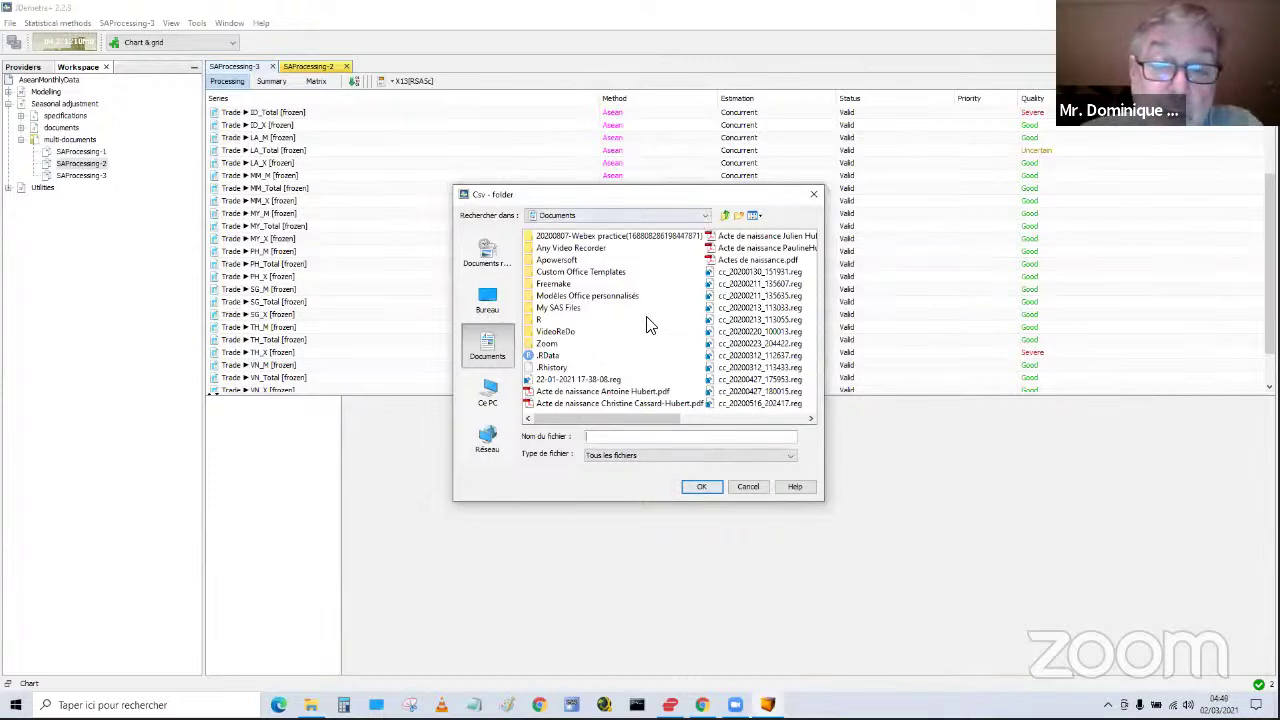
left_click(707, 218)
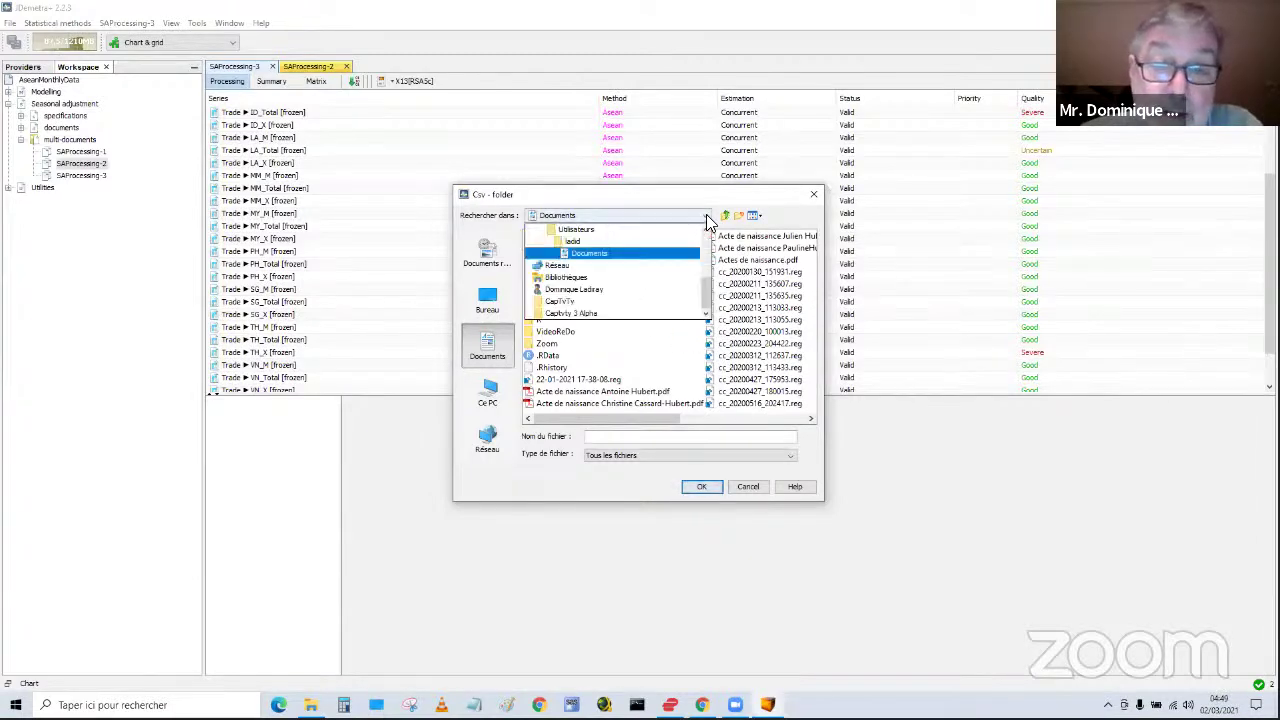
left_click(707, 218)
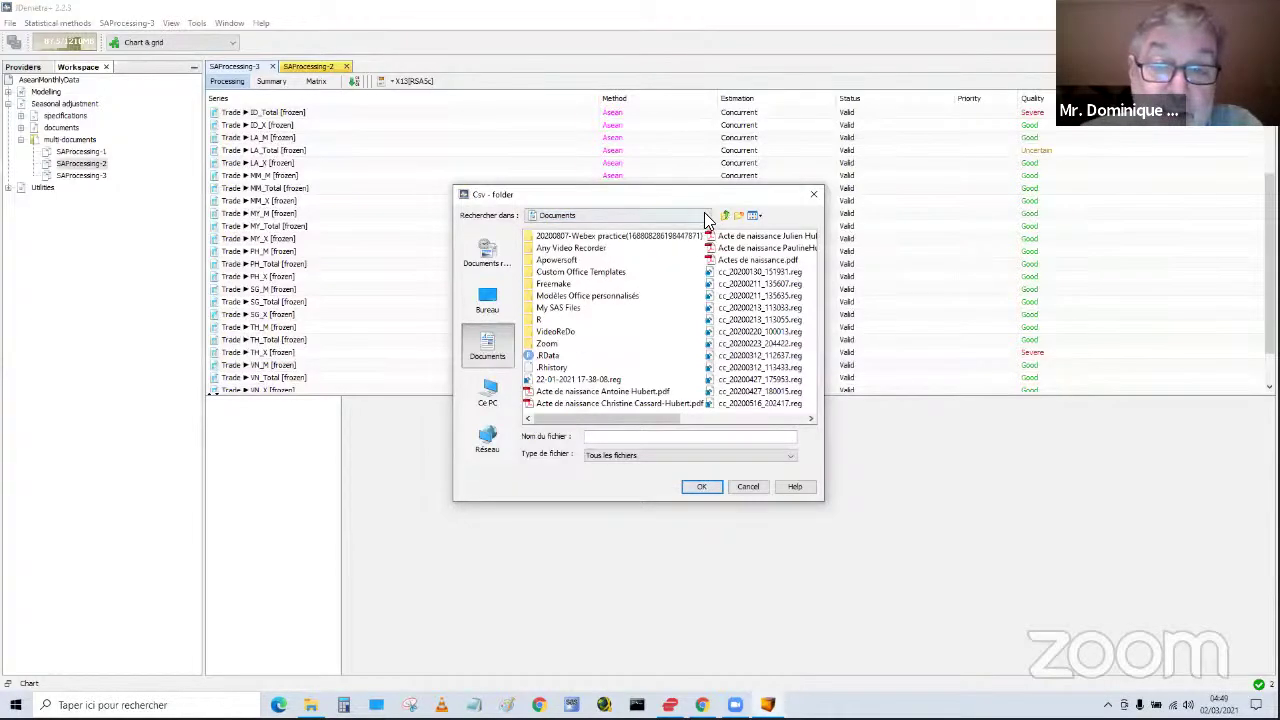
left_click(707, 218)
left_click(707, 224)
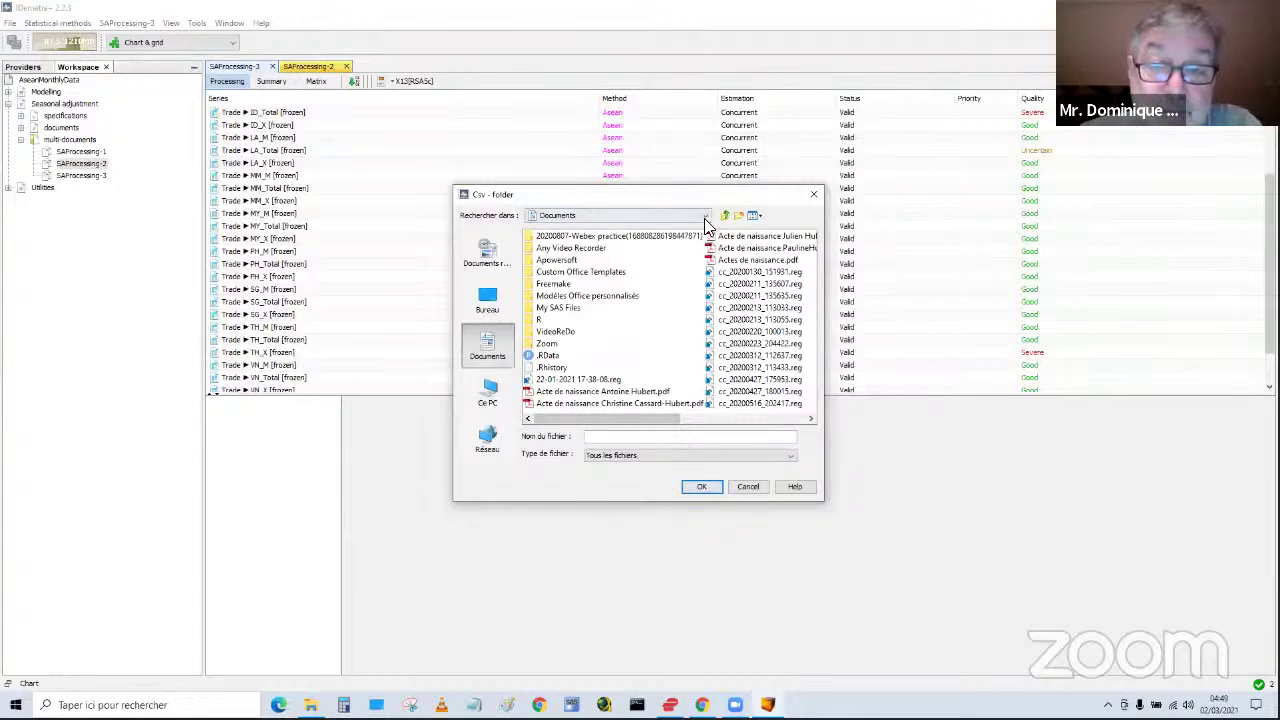
left_click(705, 222)
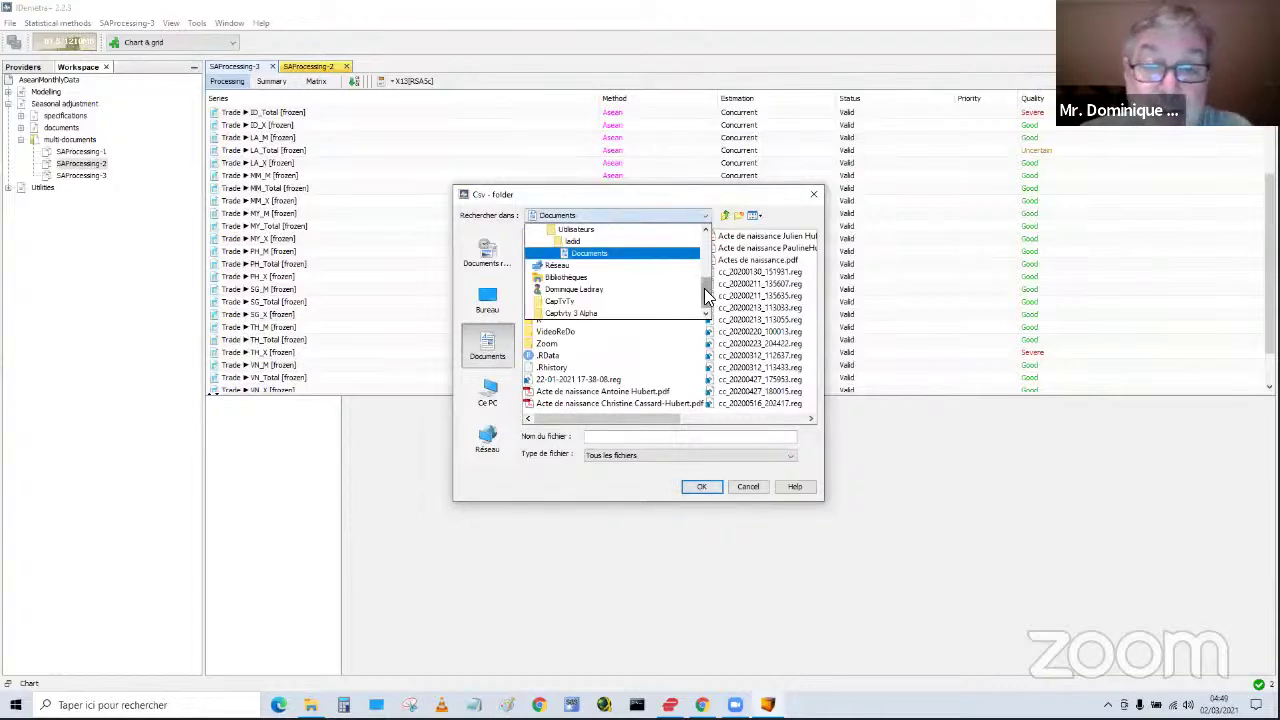
left_click_drag(707, 297, 707, 282)
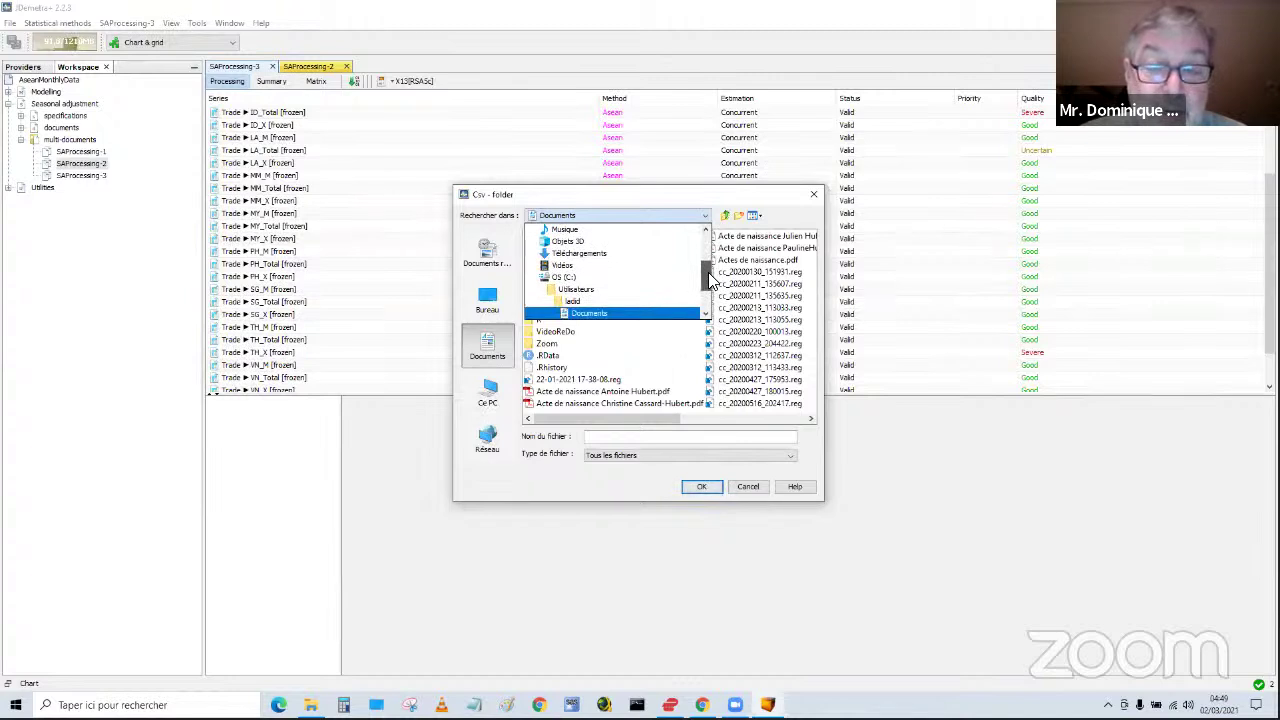
left_click(566, 277)
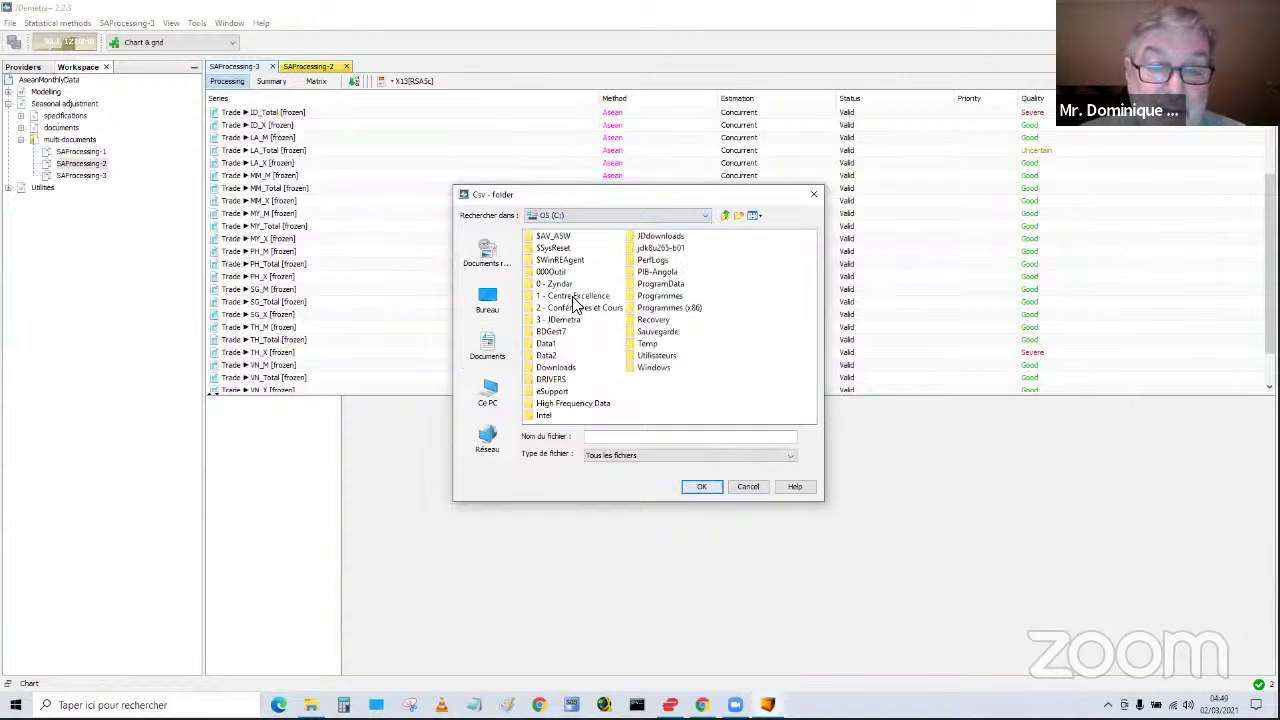
double_click(573, 311)
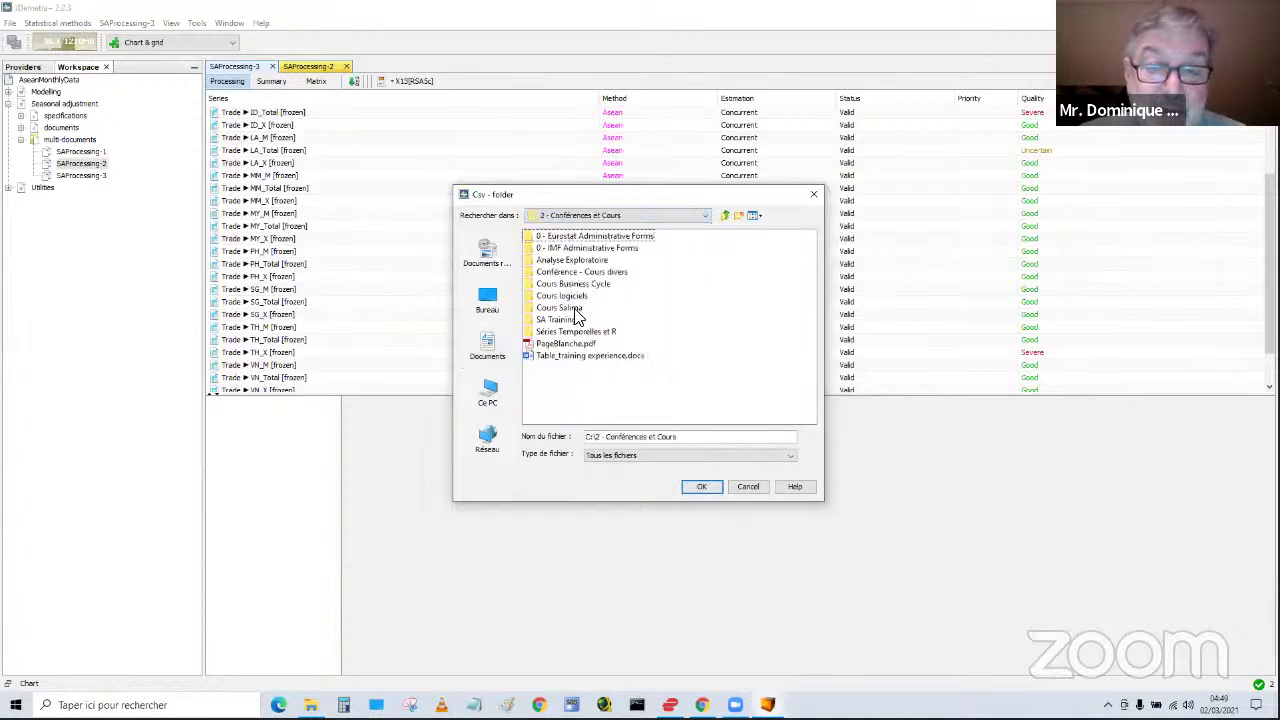
left_click(617, 274)
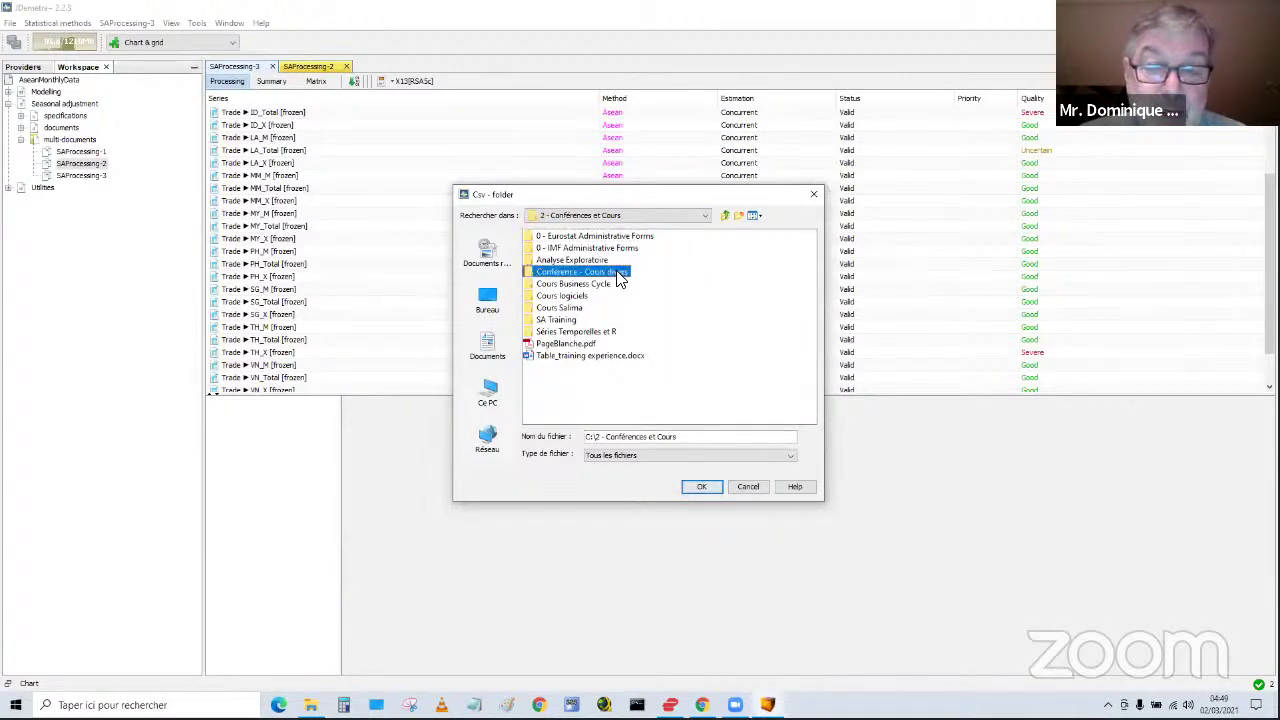
double_click(617, 274)
left_click_drag(565, 422, 810, 438)
double_click(640, 331)
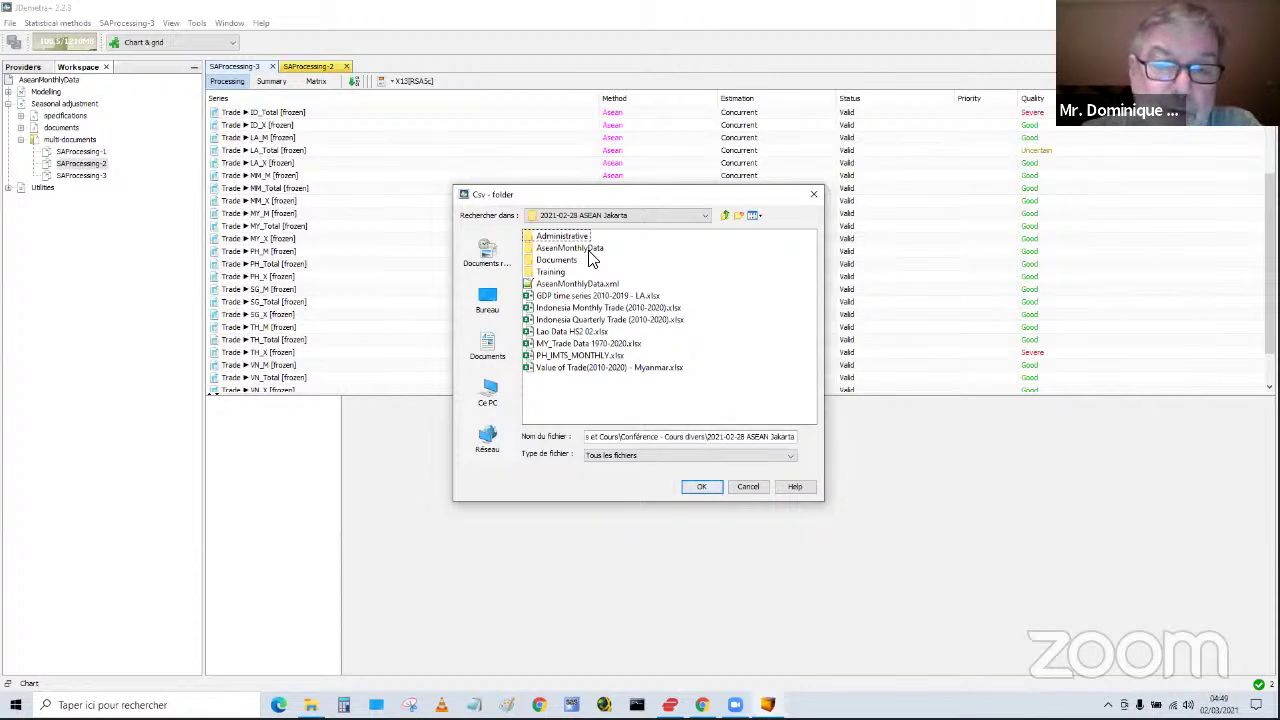
left_click(588, 250)
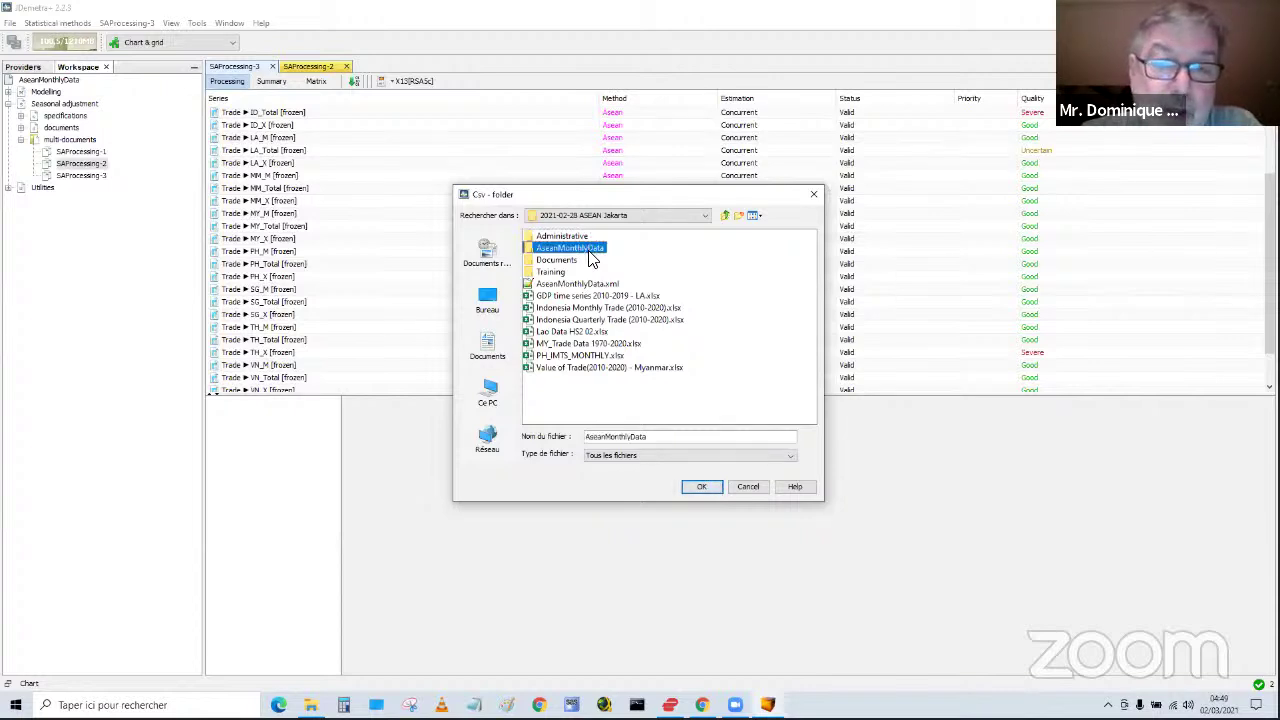
left_click(703, 488)
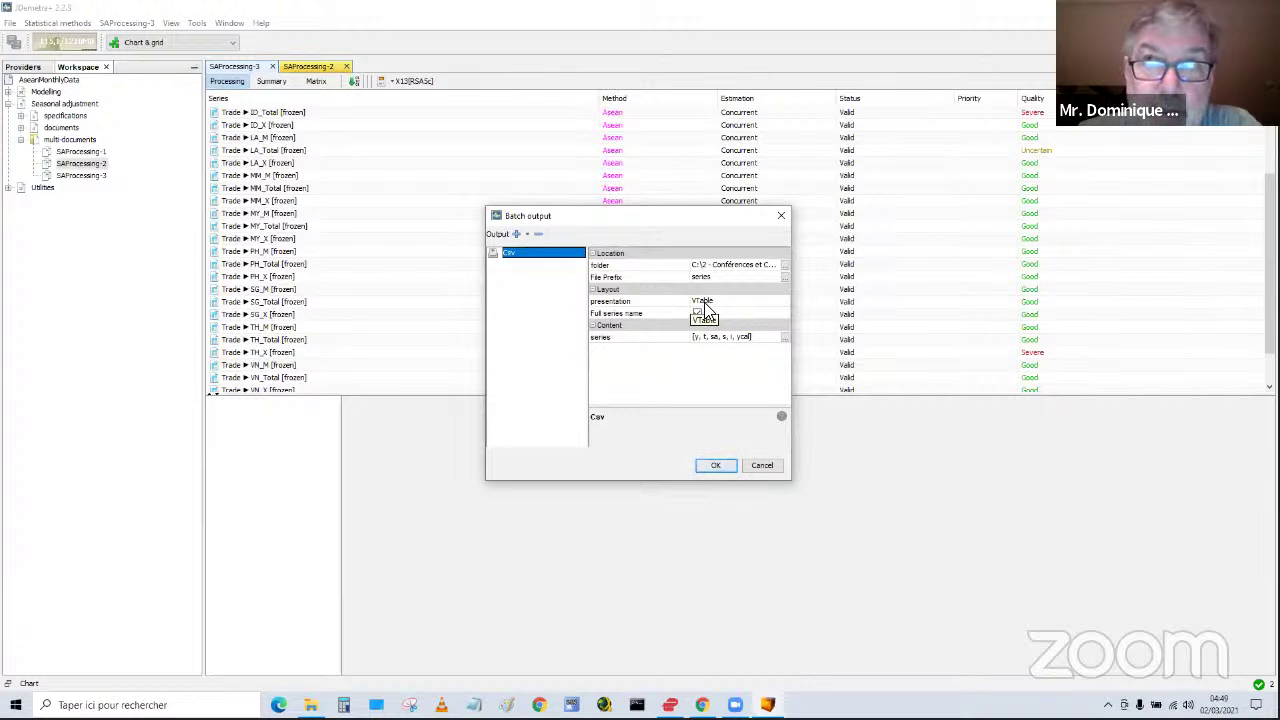
- Examine the Csv output's presentation choices and its lists of available and exported series, keeping VTable and the default series selection
left_click(706, 302)
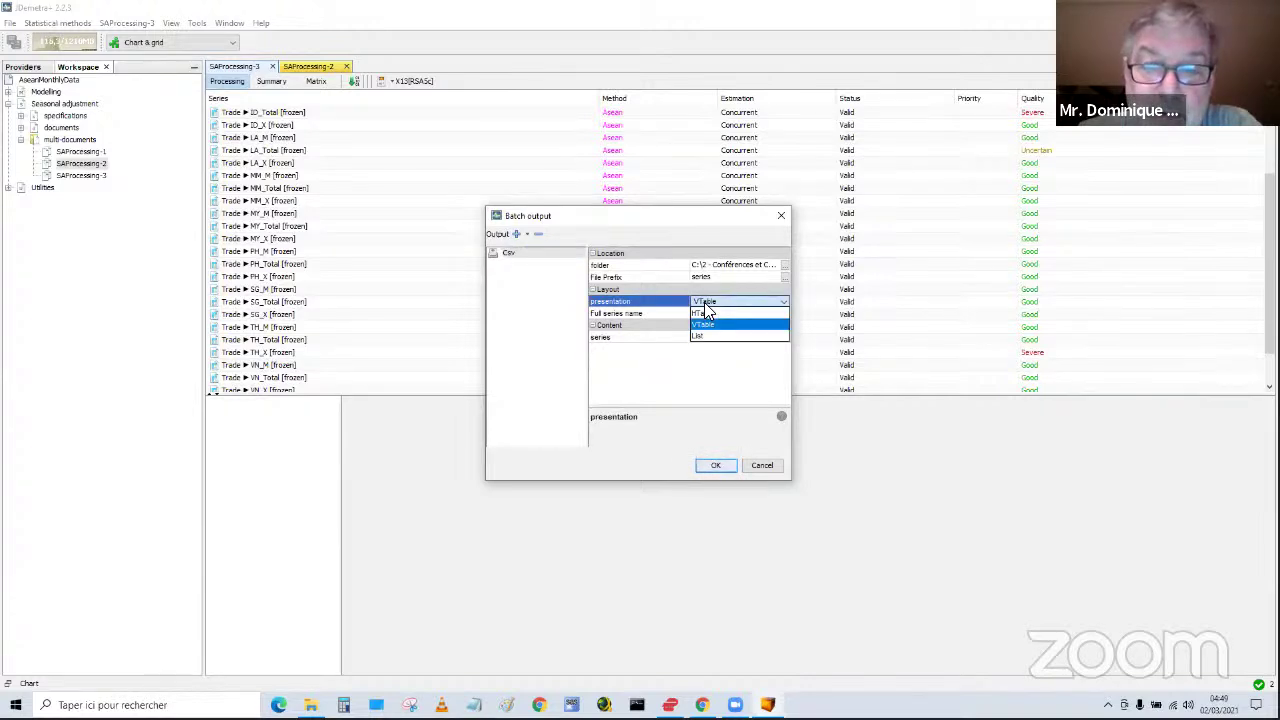
left_click(705, 306)
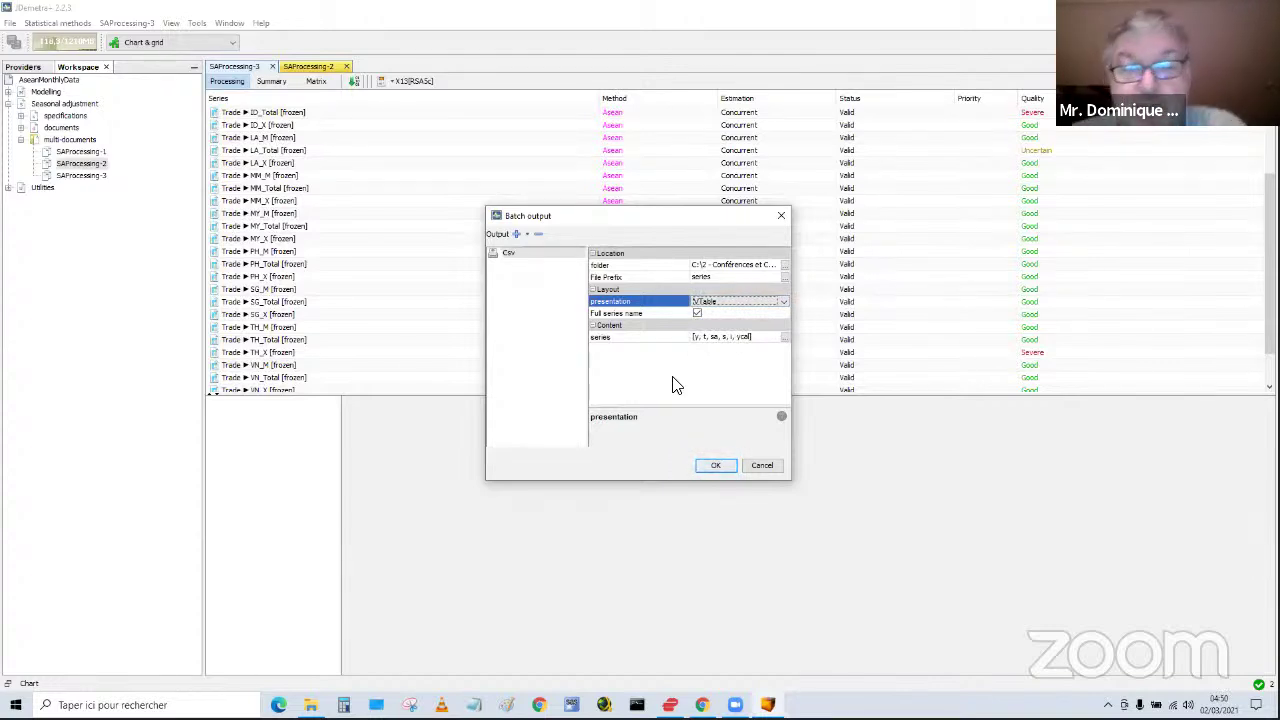
left_click(784, 337)
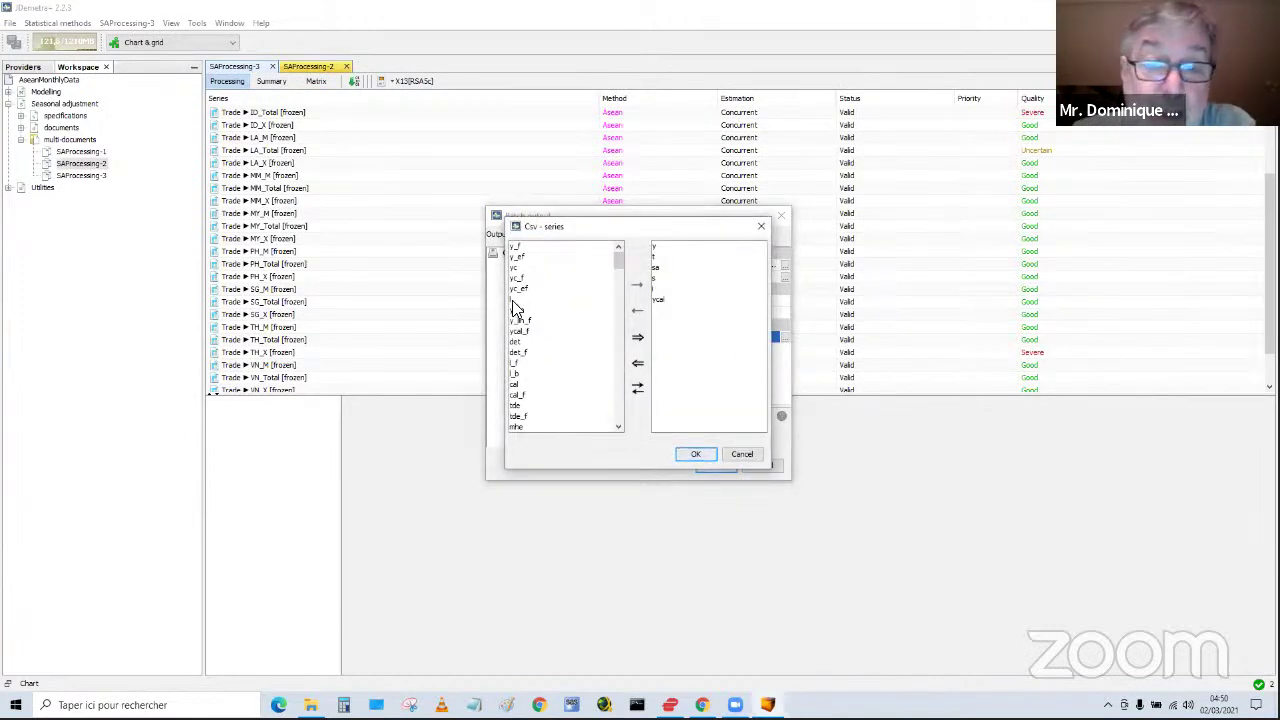
mouse_move(614, 256)
left_mouse_down()
mouse_move(630, 436)
mouse_move(620, 248)
left_mouse_up()
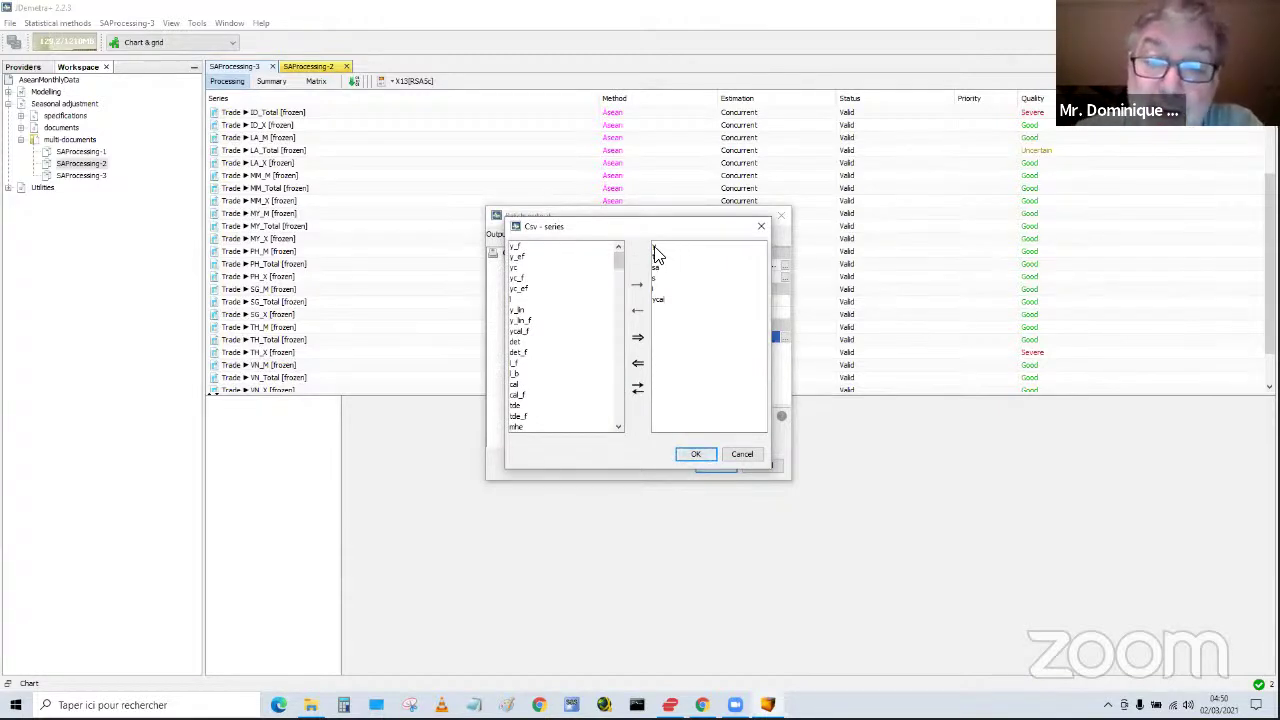
left_click(660, 301)
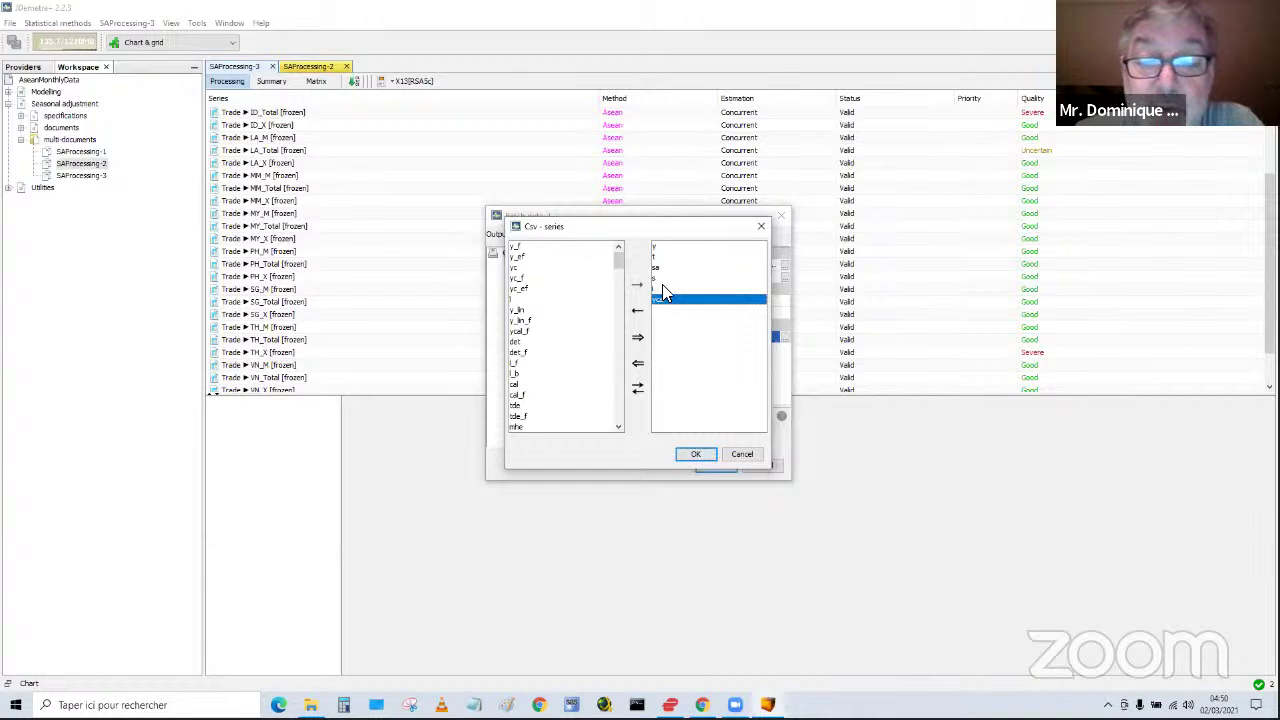
left_click(694, 455)
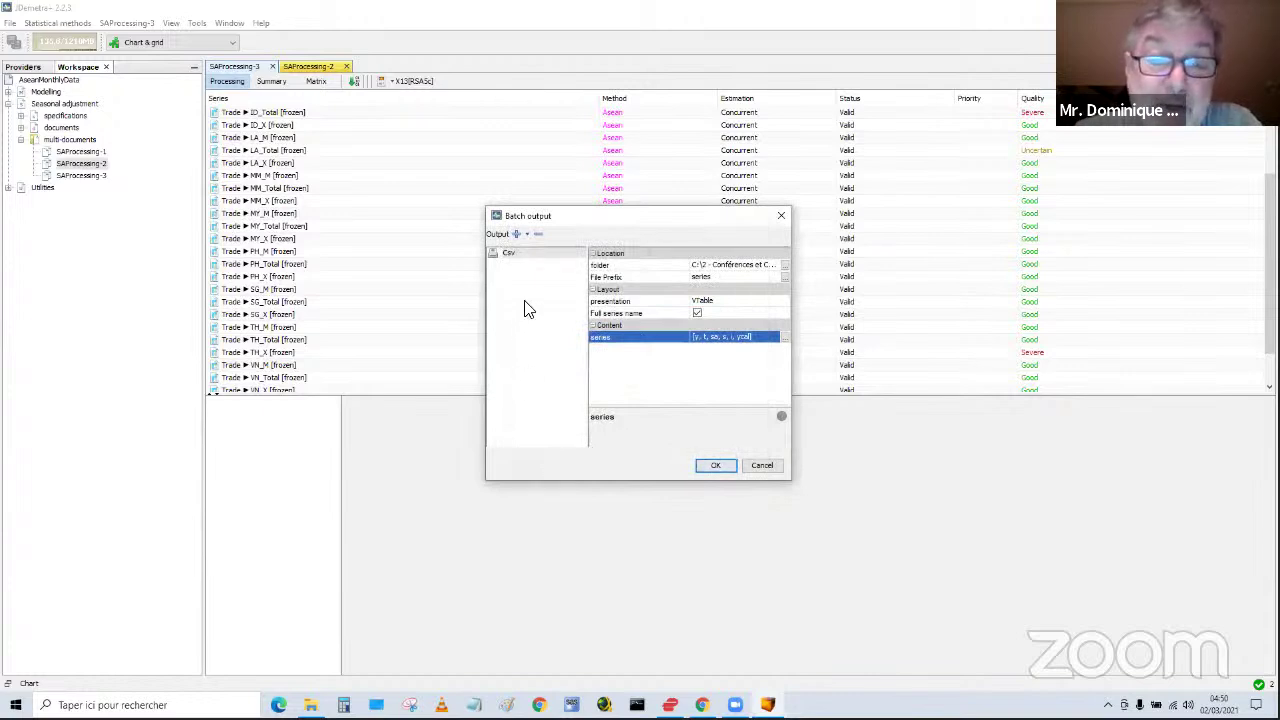
- Add a Csv matrix output with AseanMonthlyData as its folder, and review its exported items, keeping the default selection
left_click(525, 236)
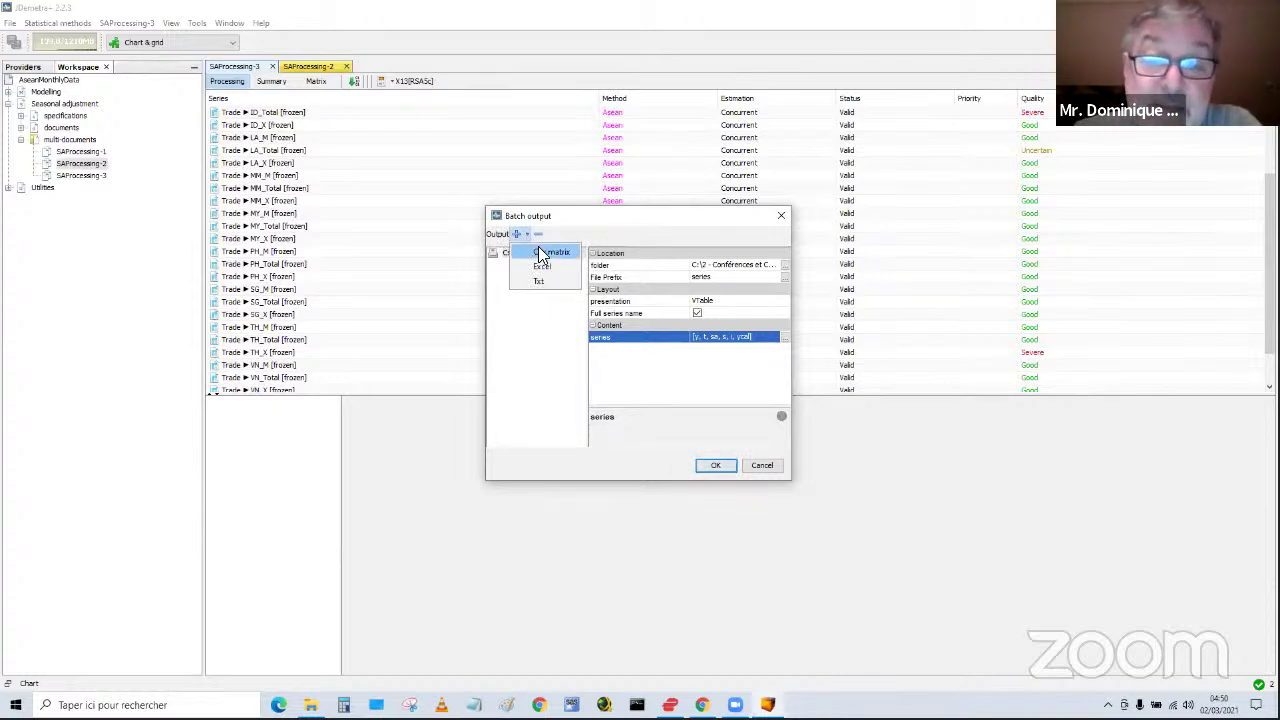
left_click(540, 253)
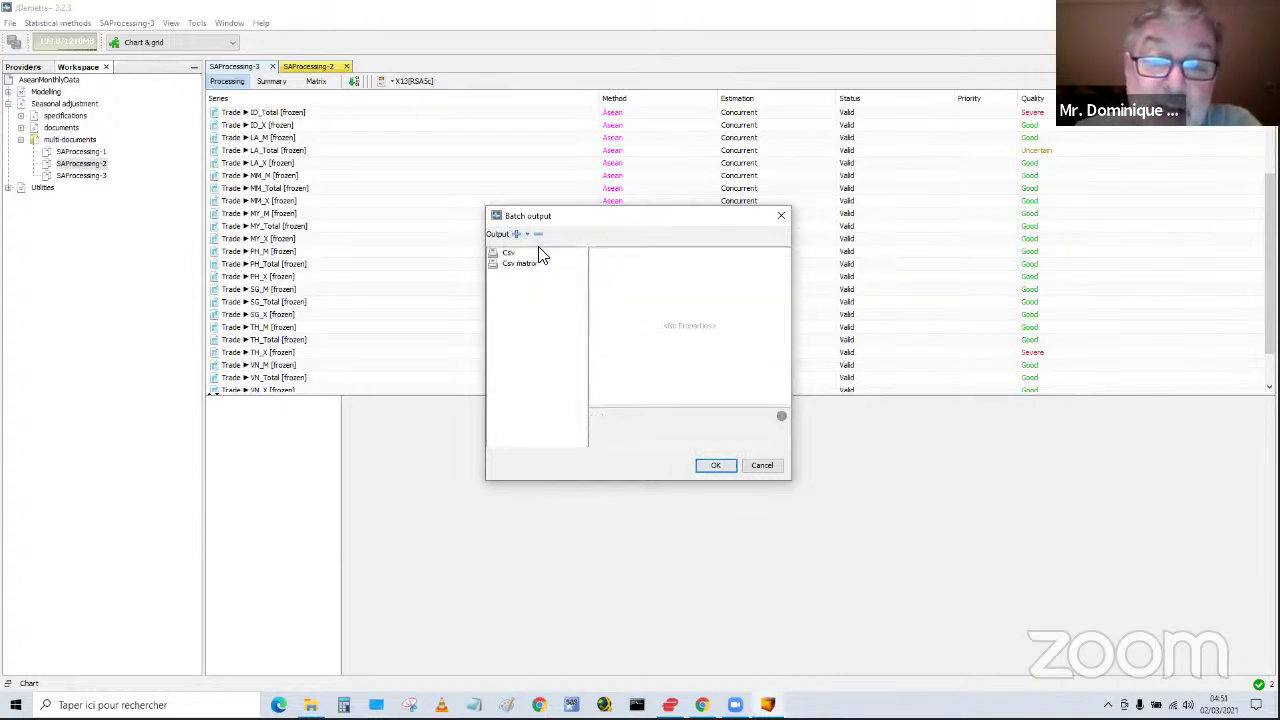
left_click(530, 266)
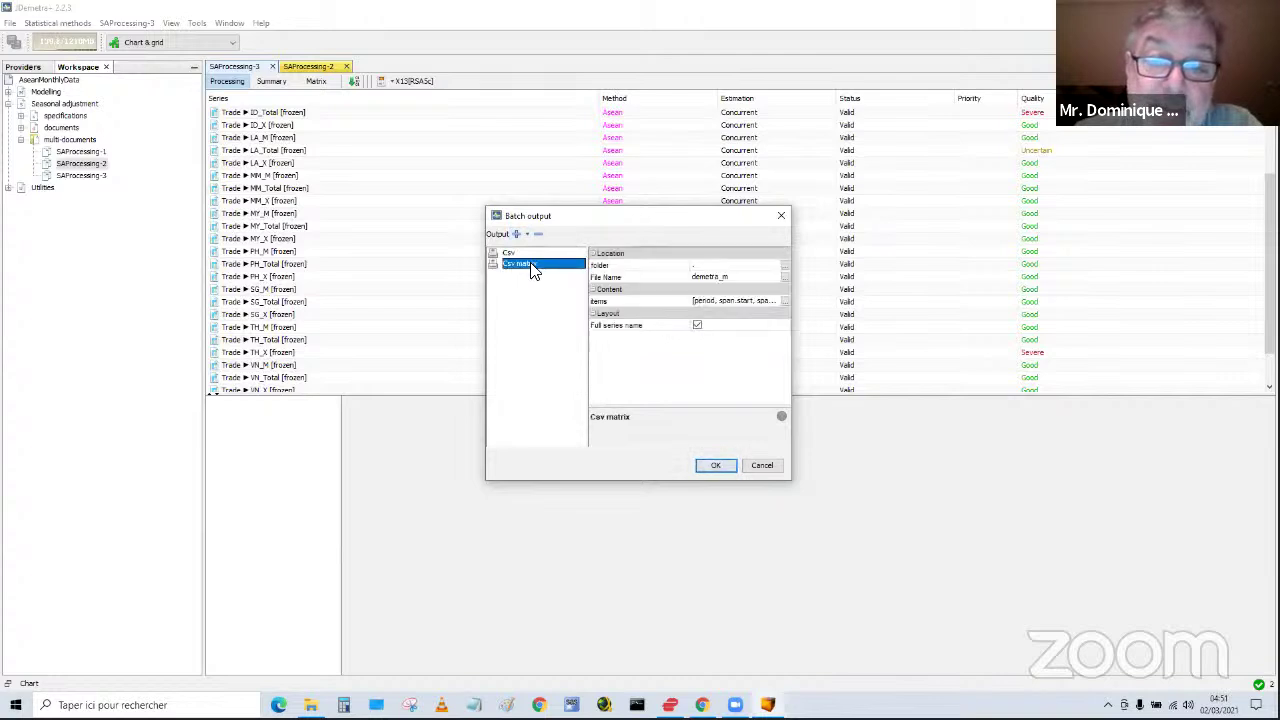
left_click(783, 265)
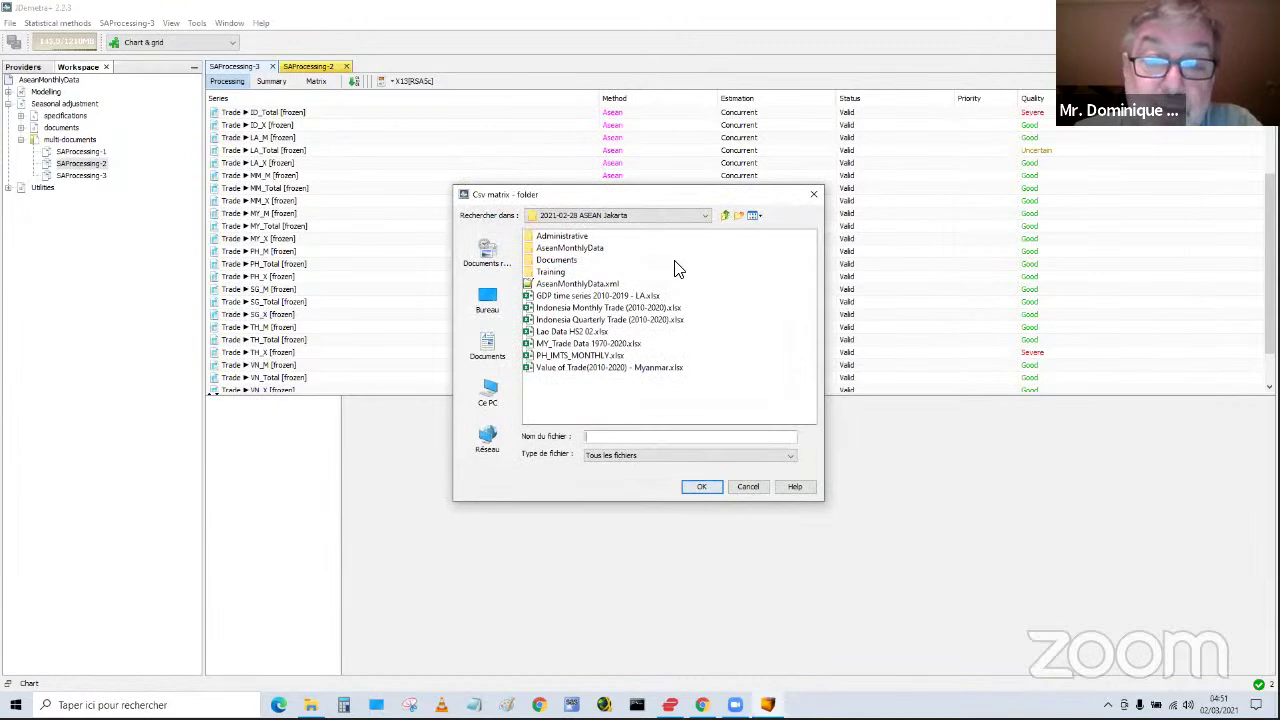
left_click(595, 250)
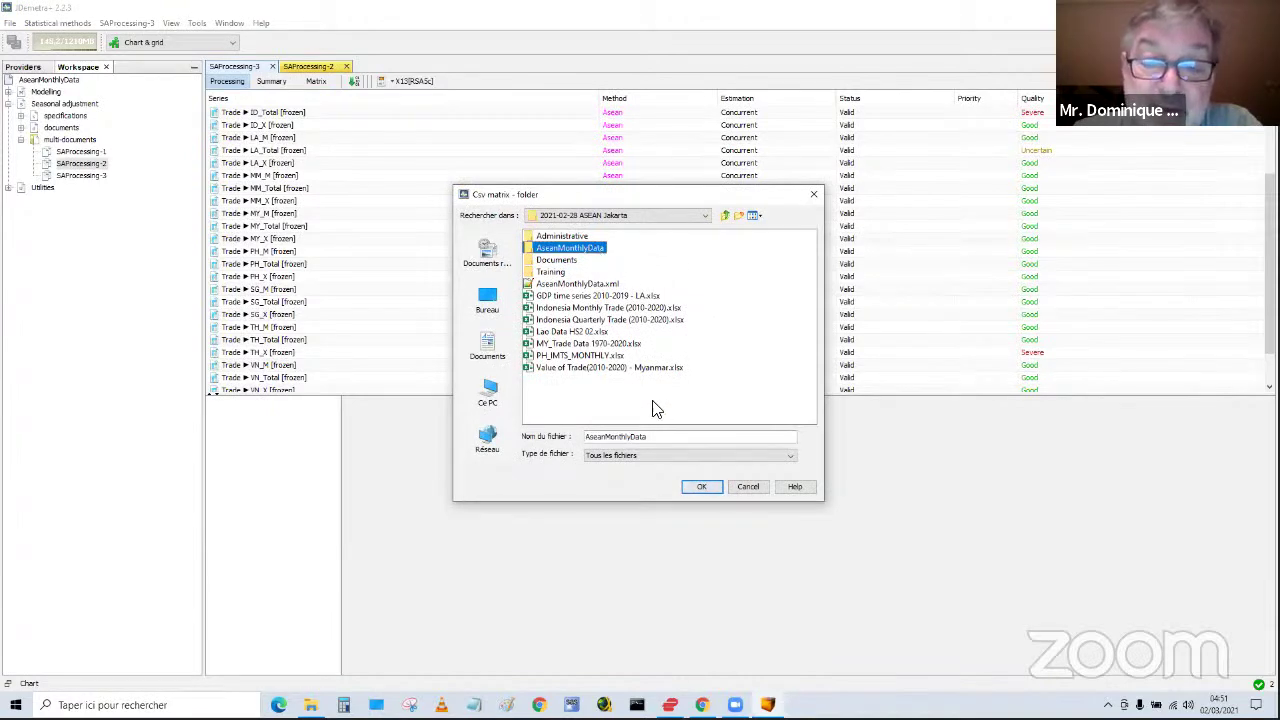
left_click(702, 487)
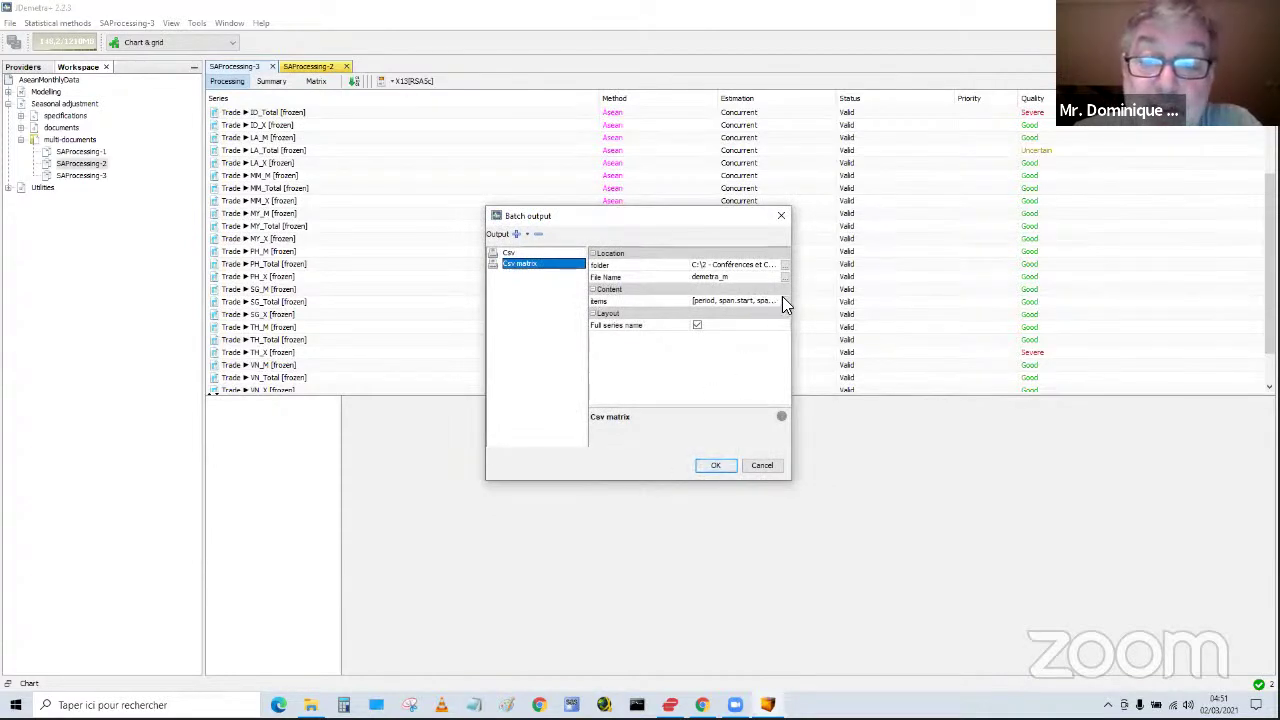
left_click(783, 300)
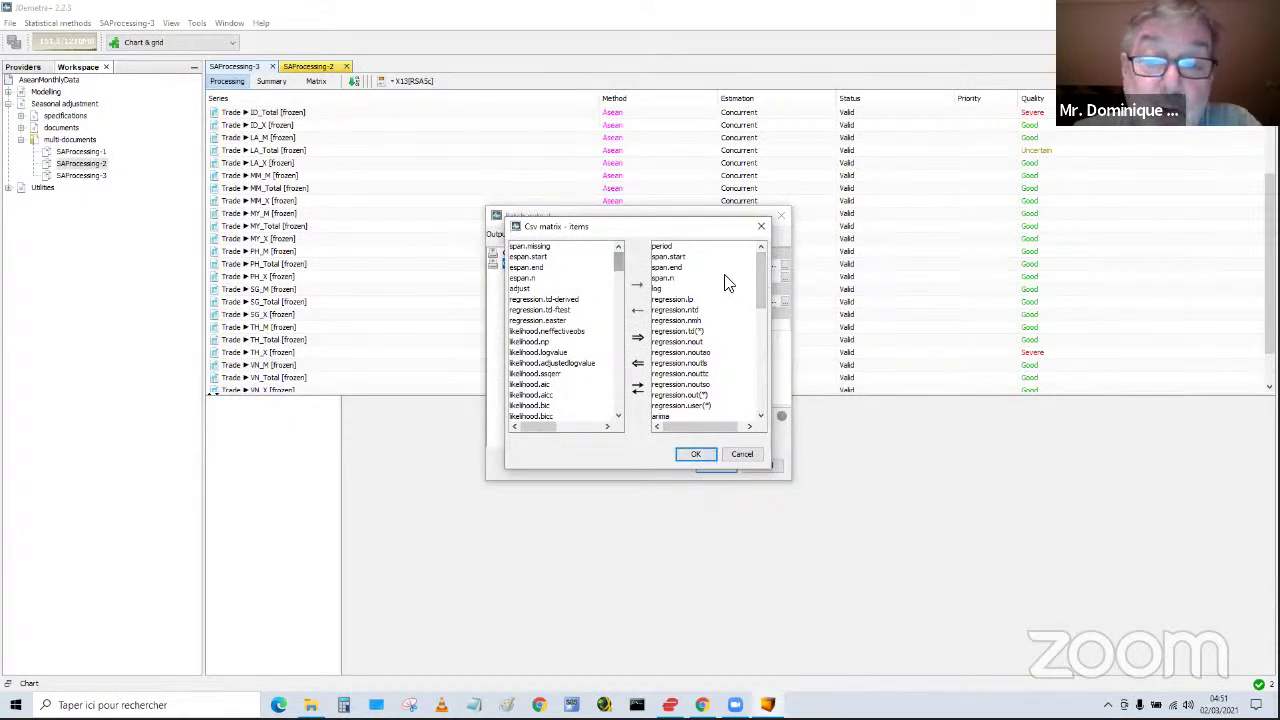
left_click(699, 455)
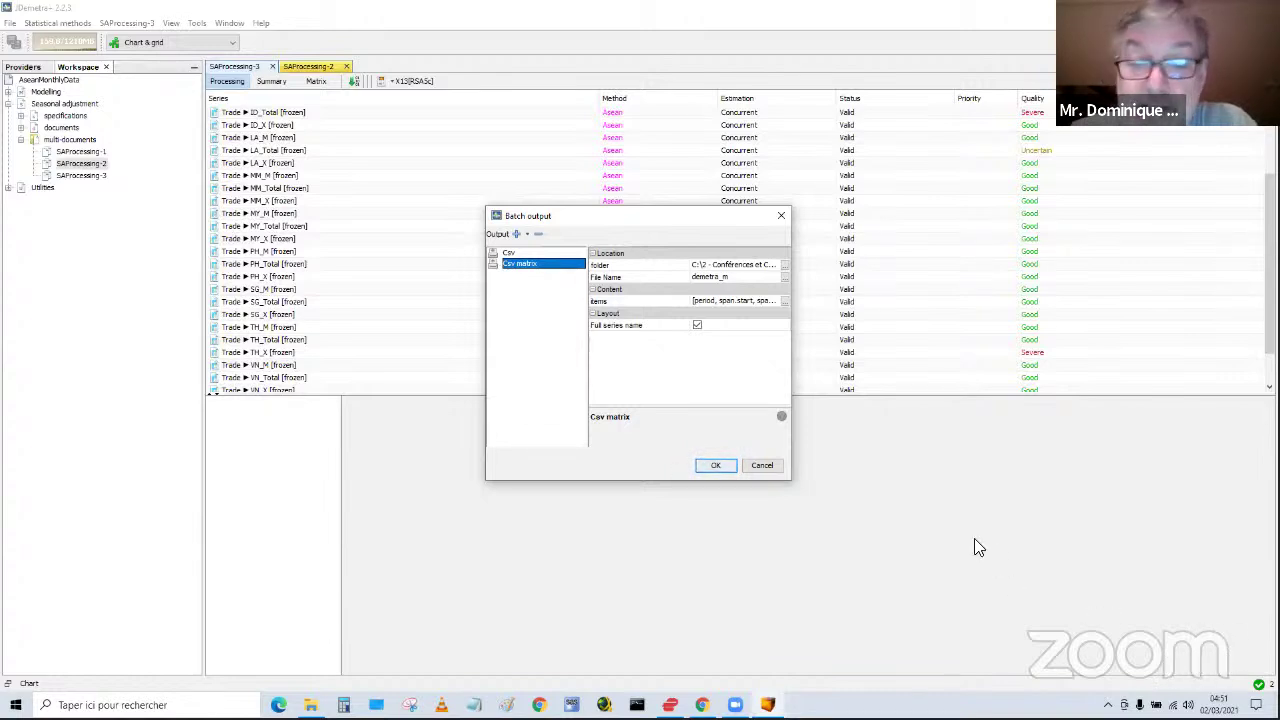
- Generate the Csv and Csv matrix outputs for SAProcessing-3 and open the exported SAProcessing-3 folder inside AseanMonthlyData
left_click(712, 467)
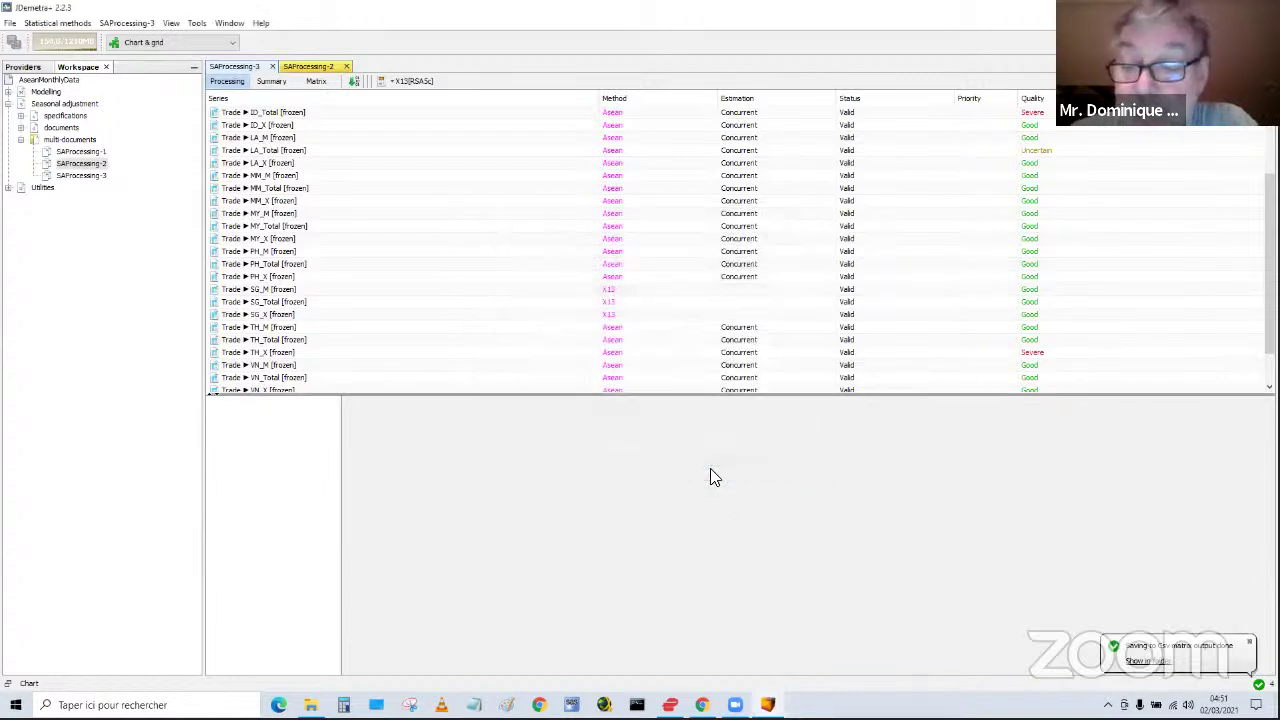
left_click(1166, 663)
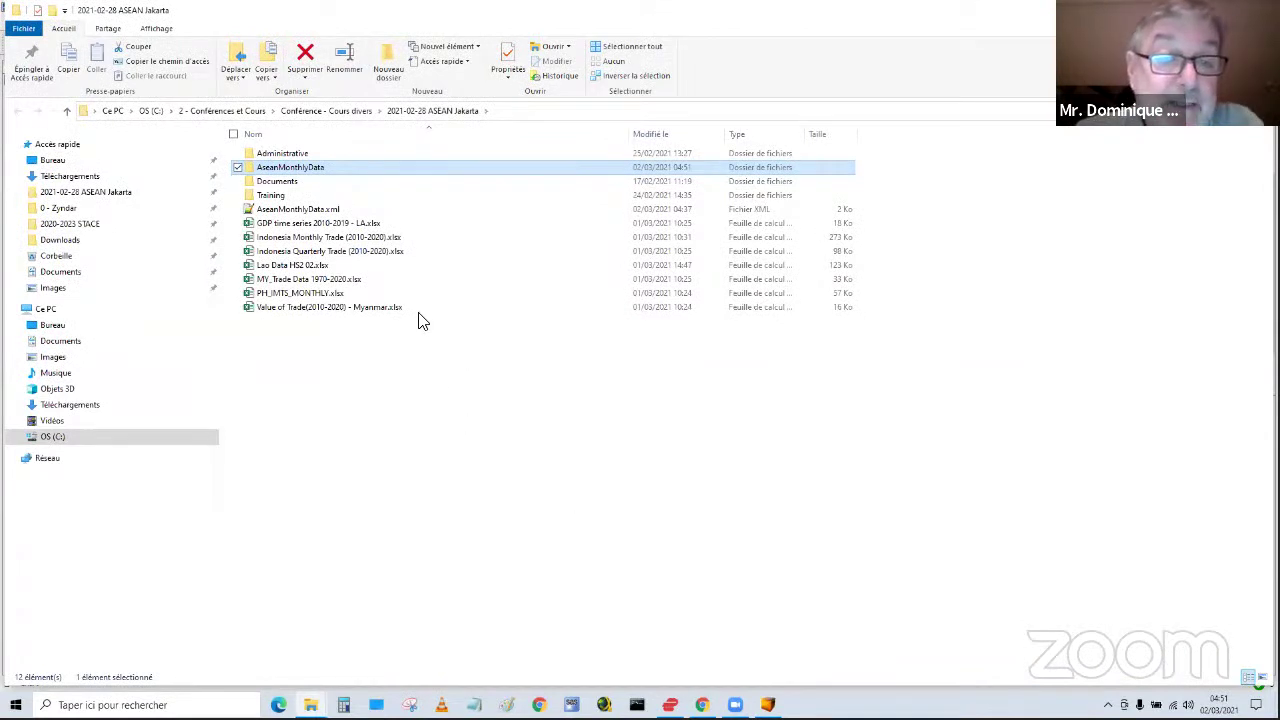
double_click(310, 175)
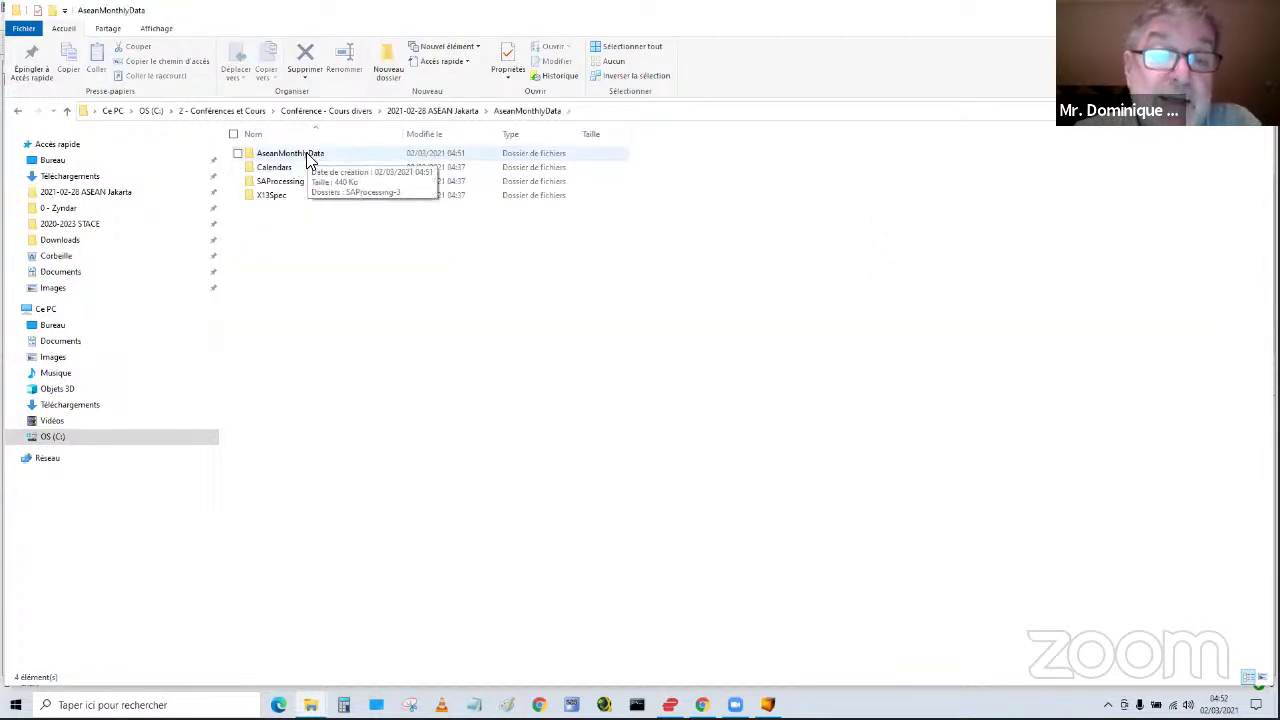
double_click(308, 157)
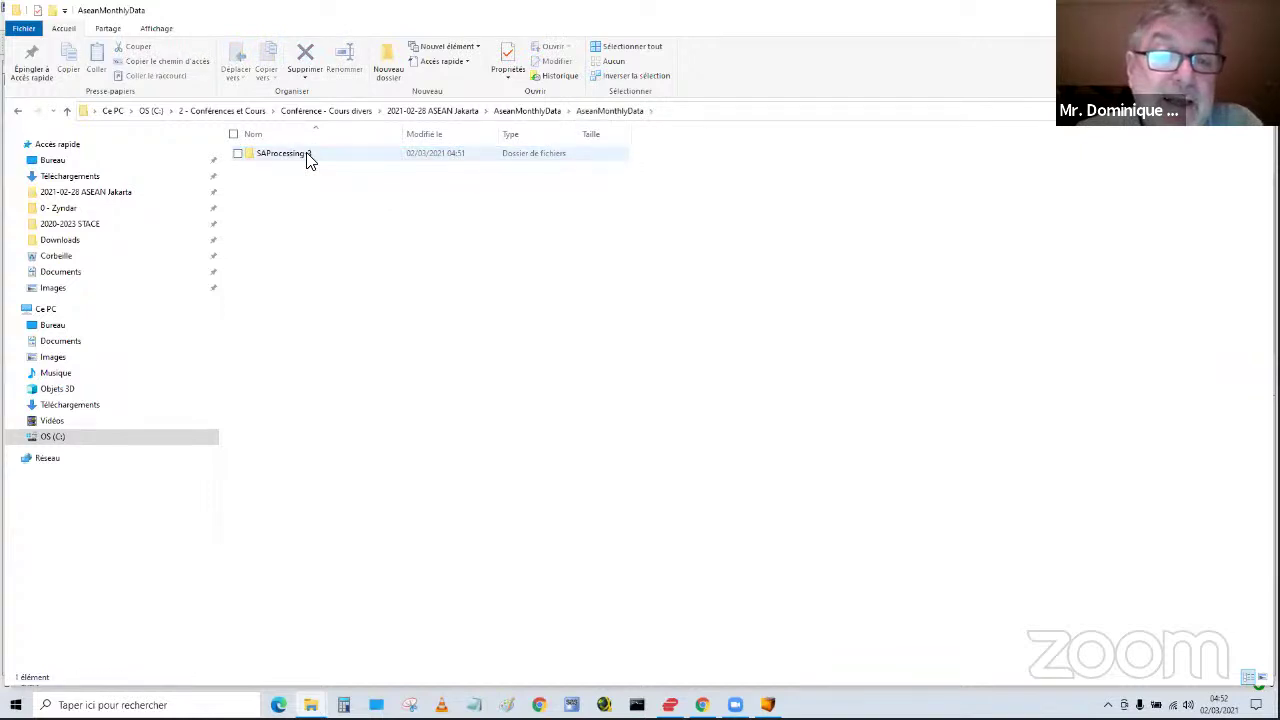
double_click(282, 154)
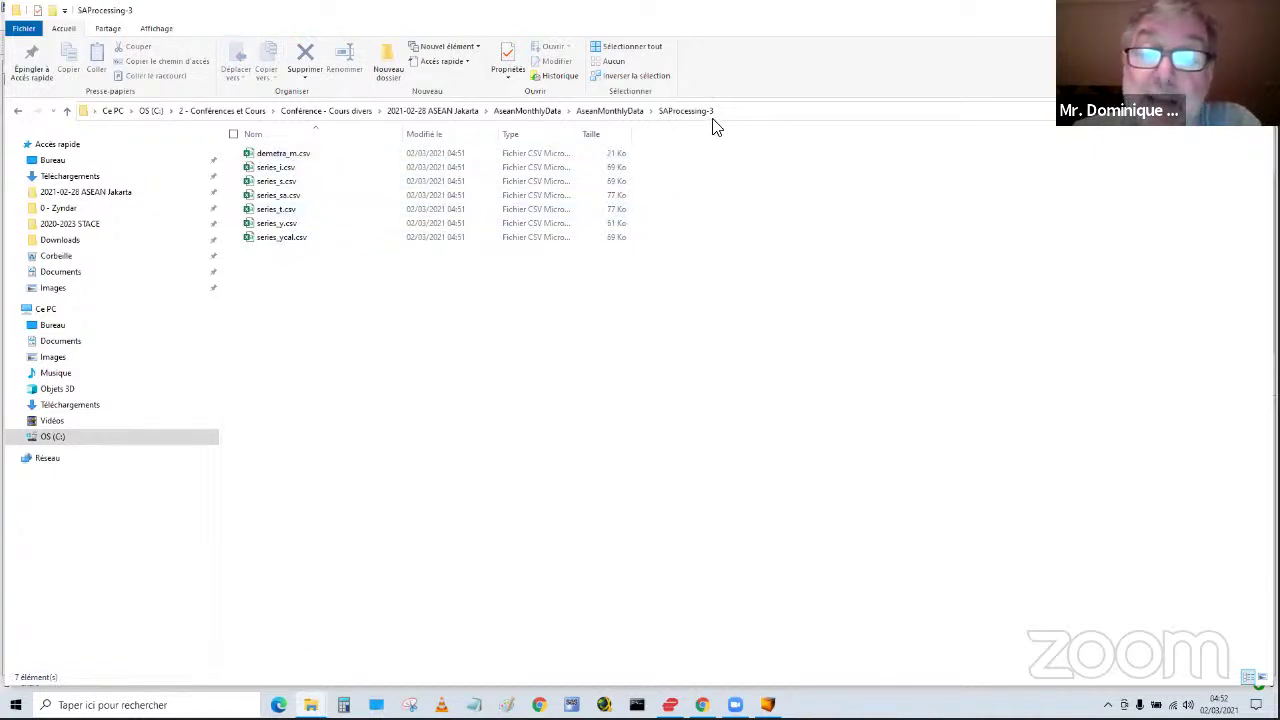
- View the exported series_y.csv and series_sa.csv files in Excel, closing each one after checking it
double_click(289, 226)
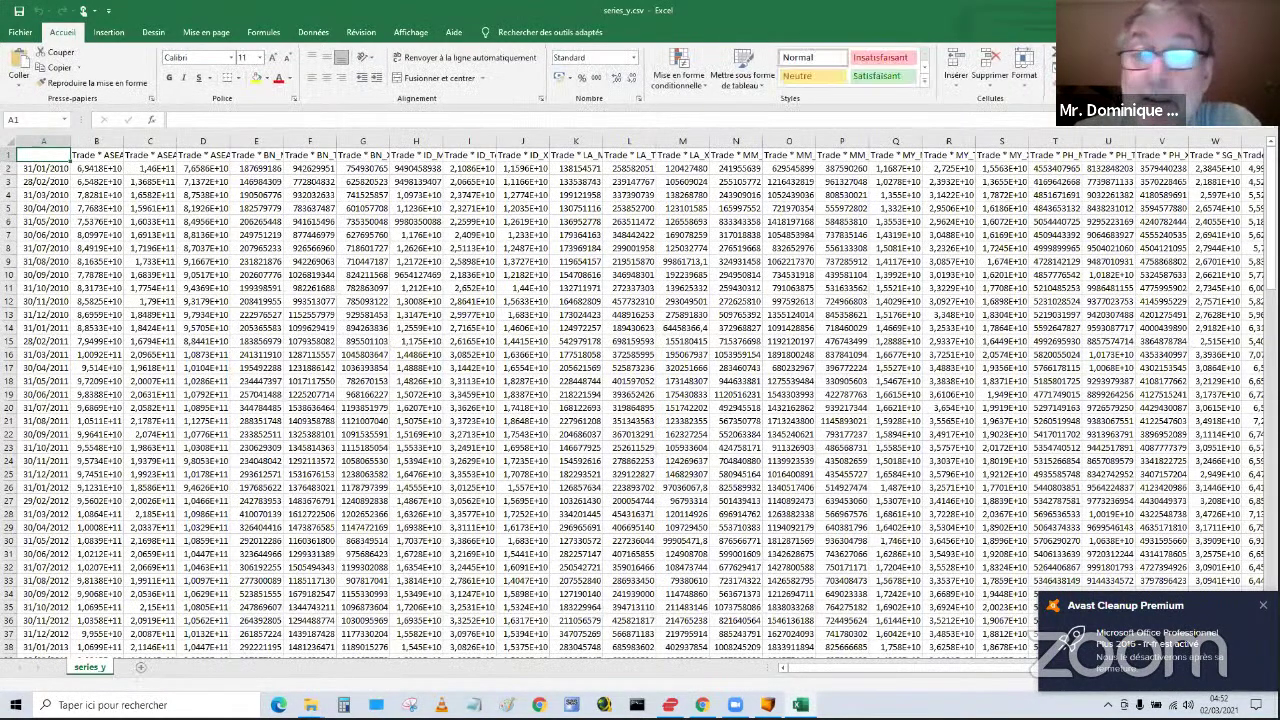
key("alt+F4")
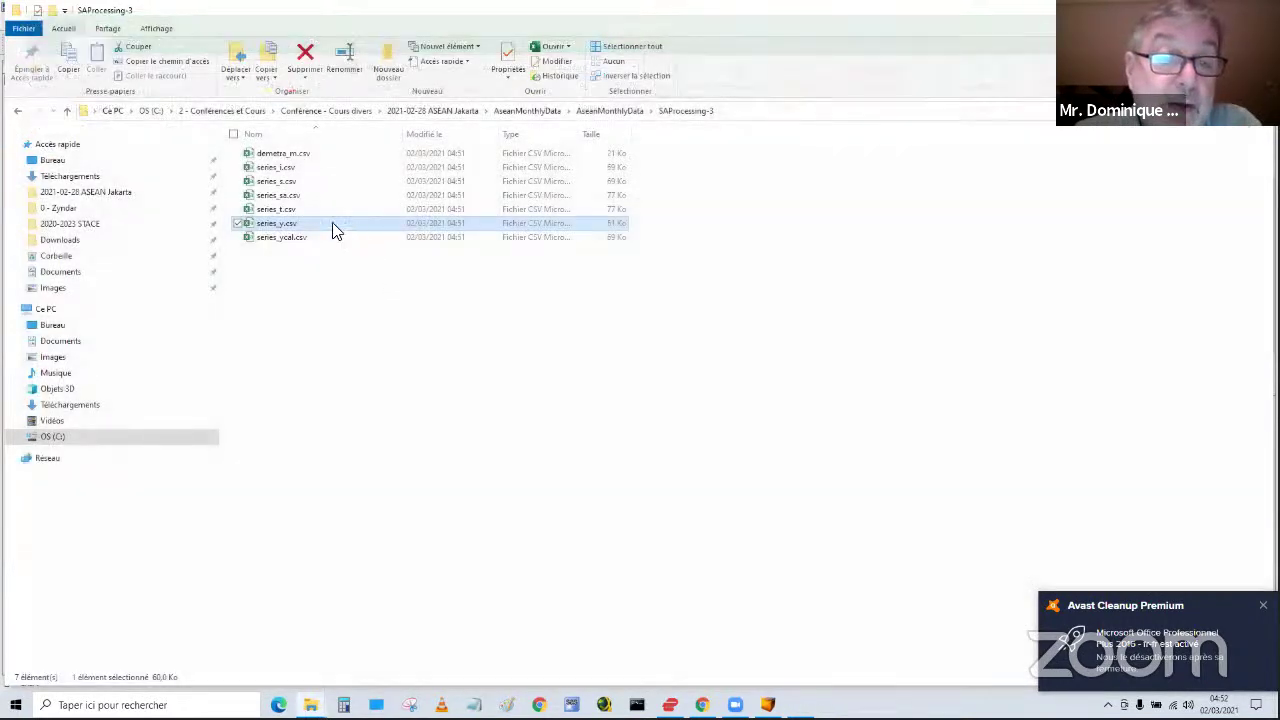
double_click(287, 198)
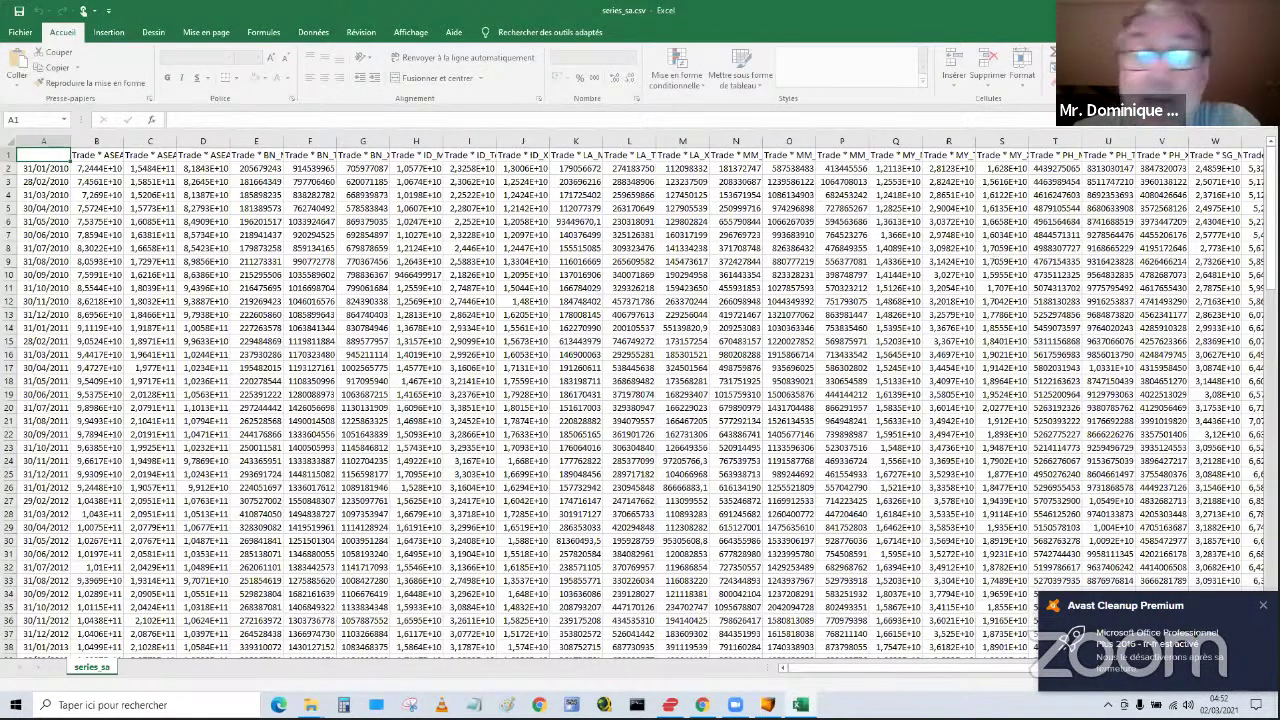
key("alt+F4")
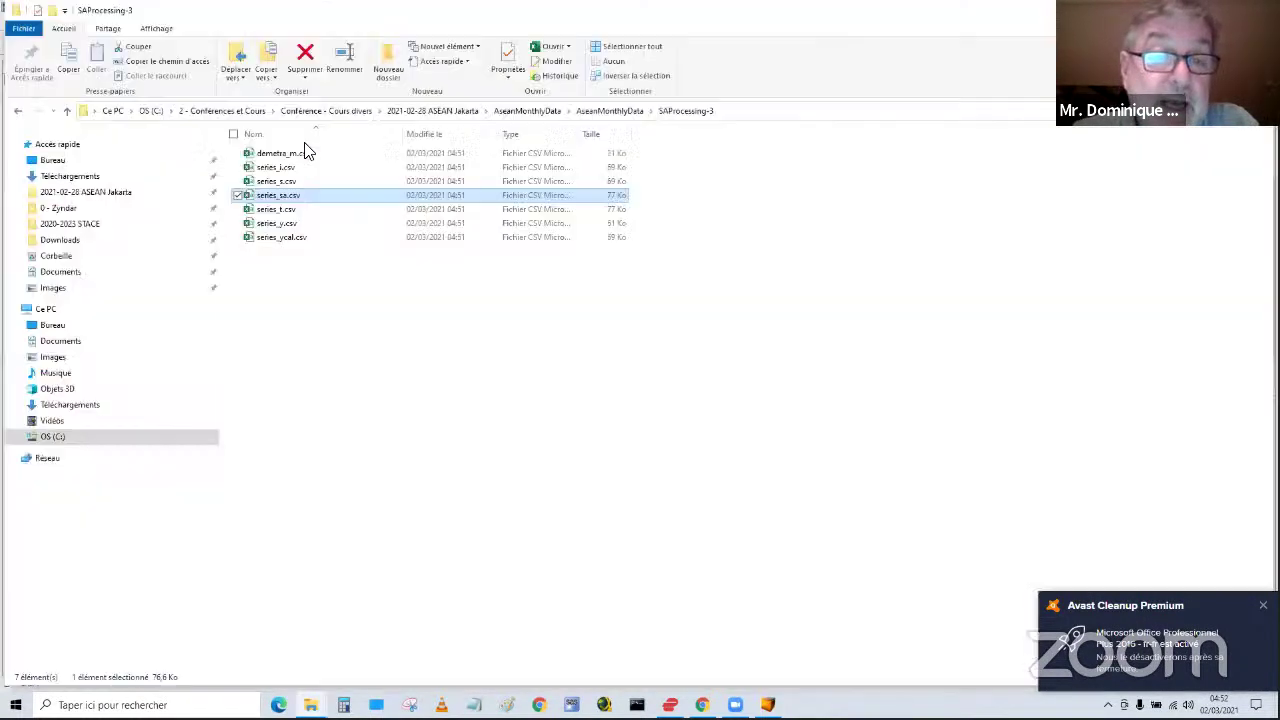
- Open demetra_m.csv in Excel and look through its columns from the calendar regressors and outliers to the seasonality tests
double_click(300, 155)
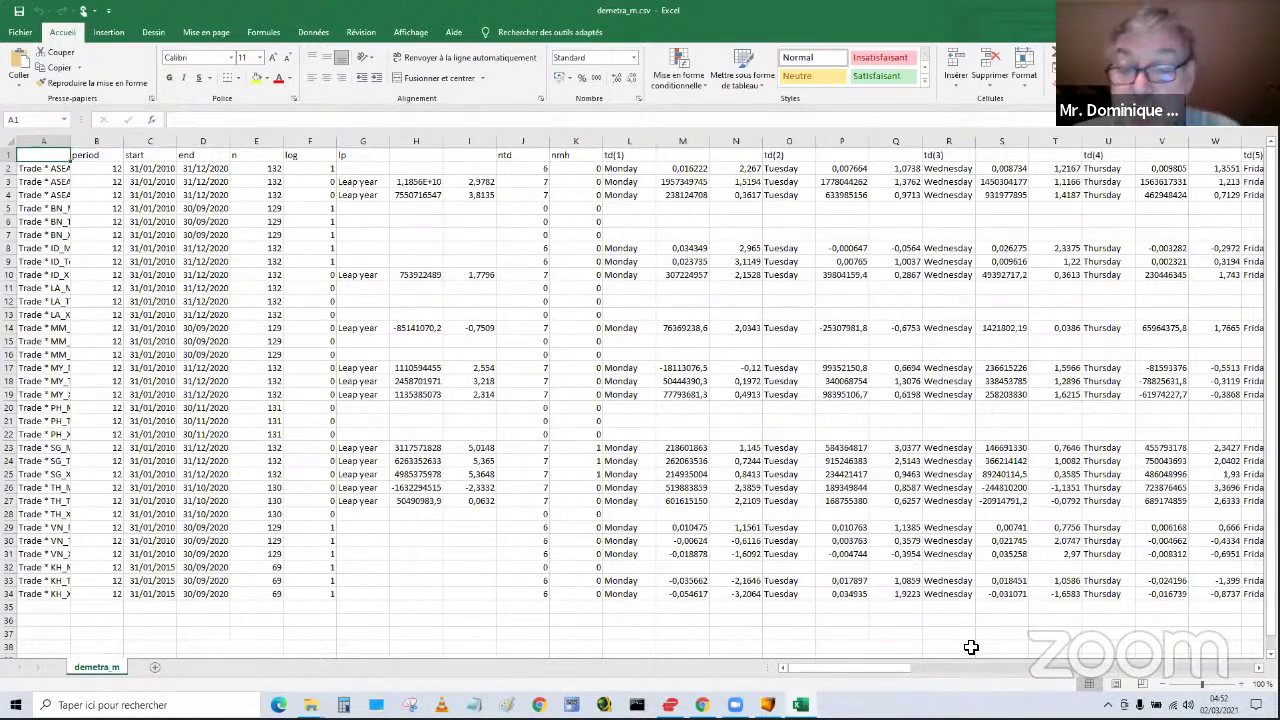
left_click_drag(908, 672, 1146, 668)
scroll(1010, 160, "right", 5)
scroll(840, 255, "left", 10)
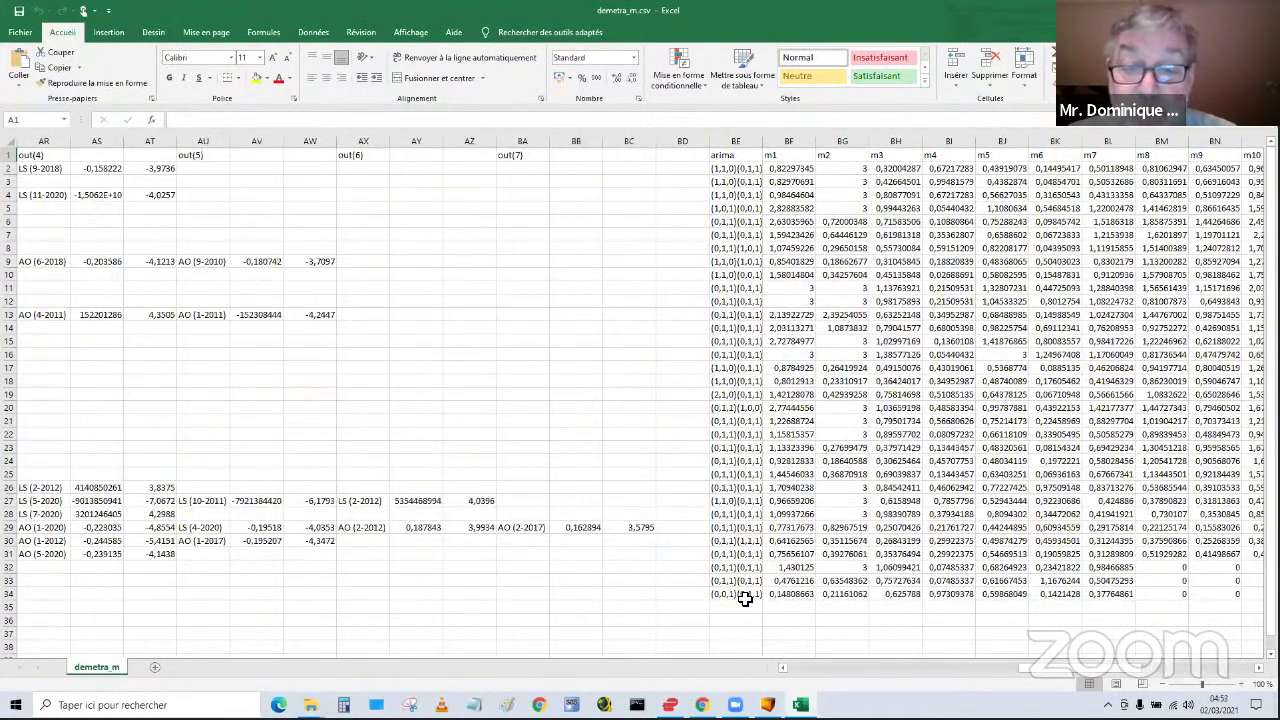
left_click_drag(1040, 675, 1210, 665)
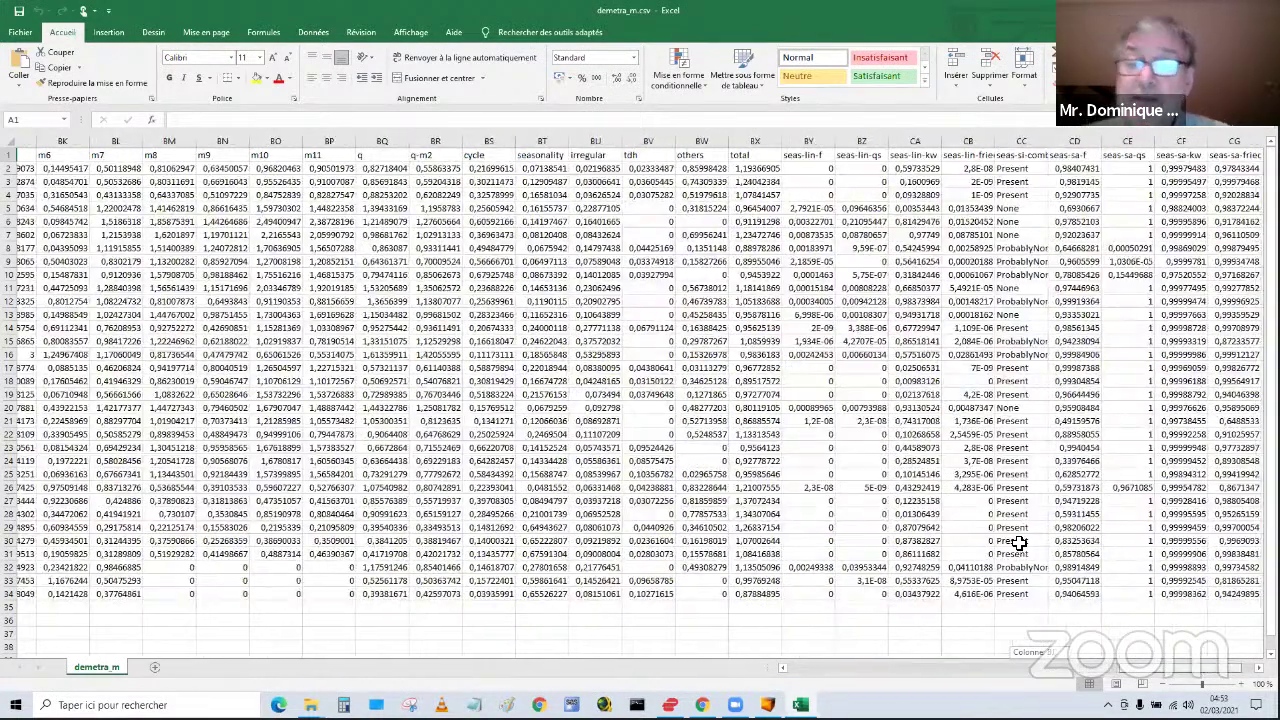
scroll(1018, 543, "right", 3)
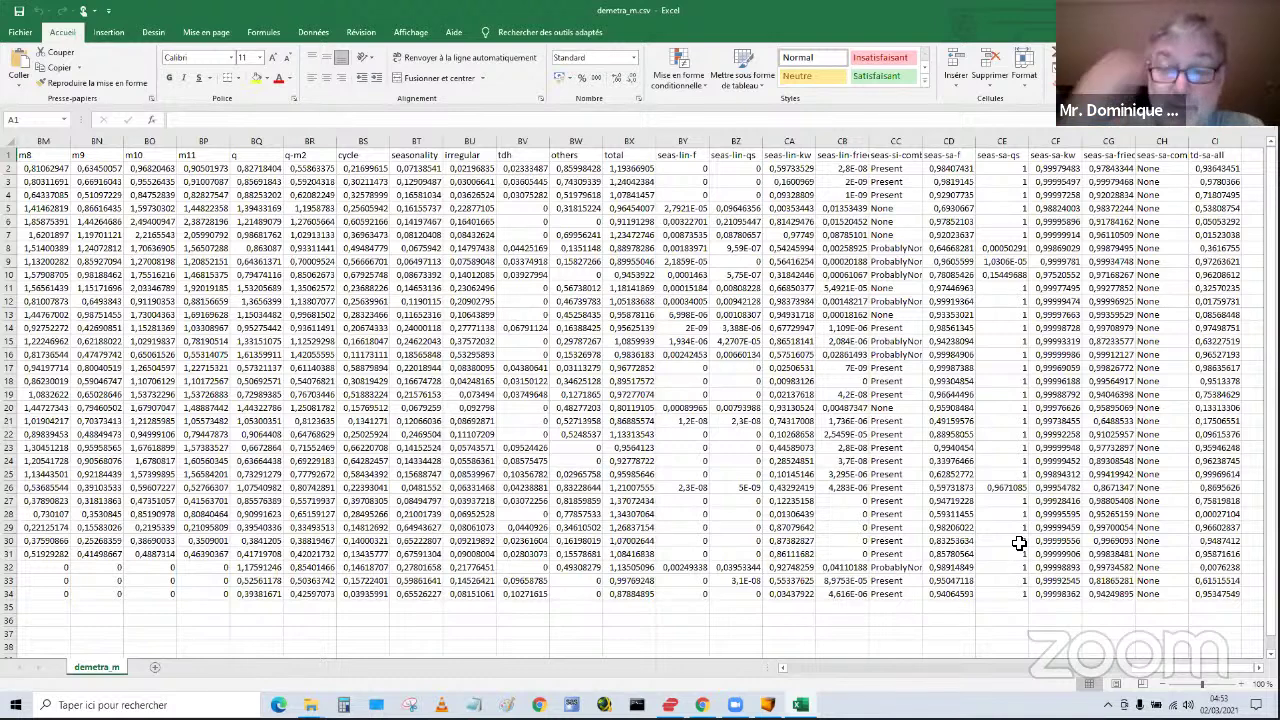
- Examine the seas-si-combined and seas-sa-f columns of demetra_m.csv at 130 % magnification, and close the file
left_click(903, 140)
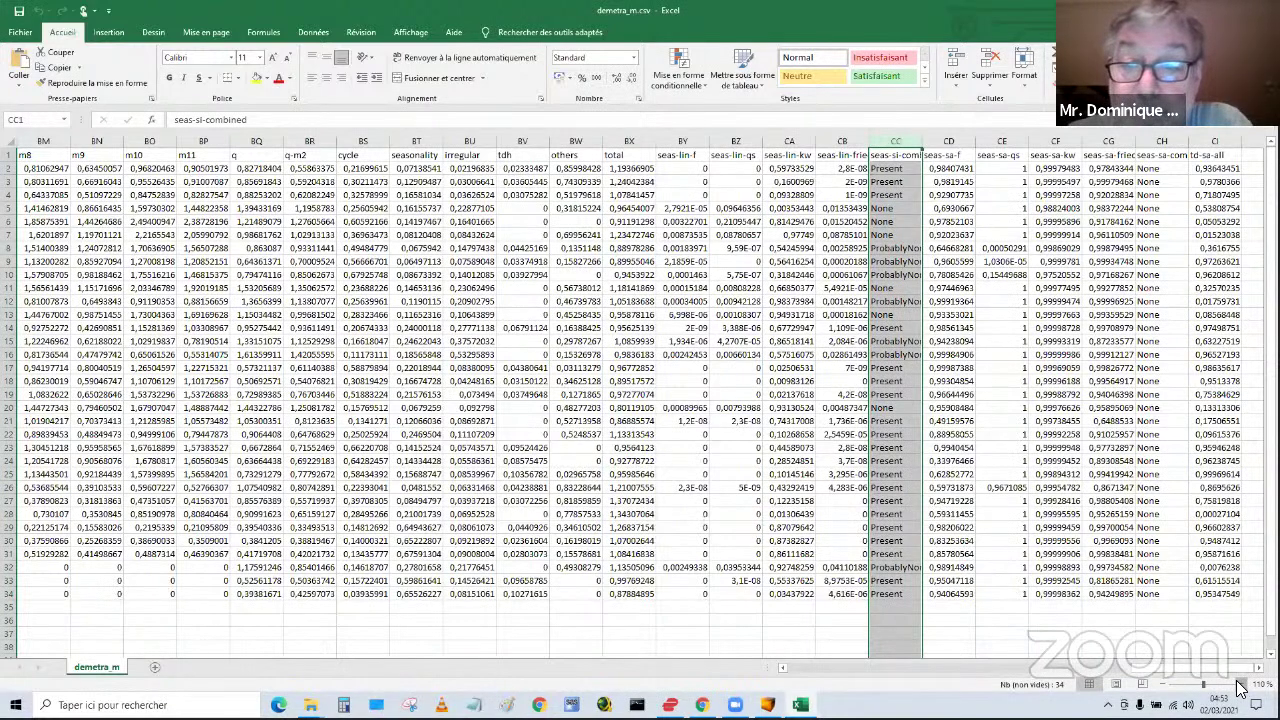
left_click(1240, 688)
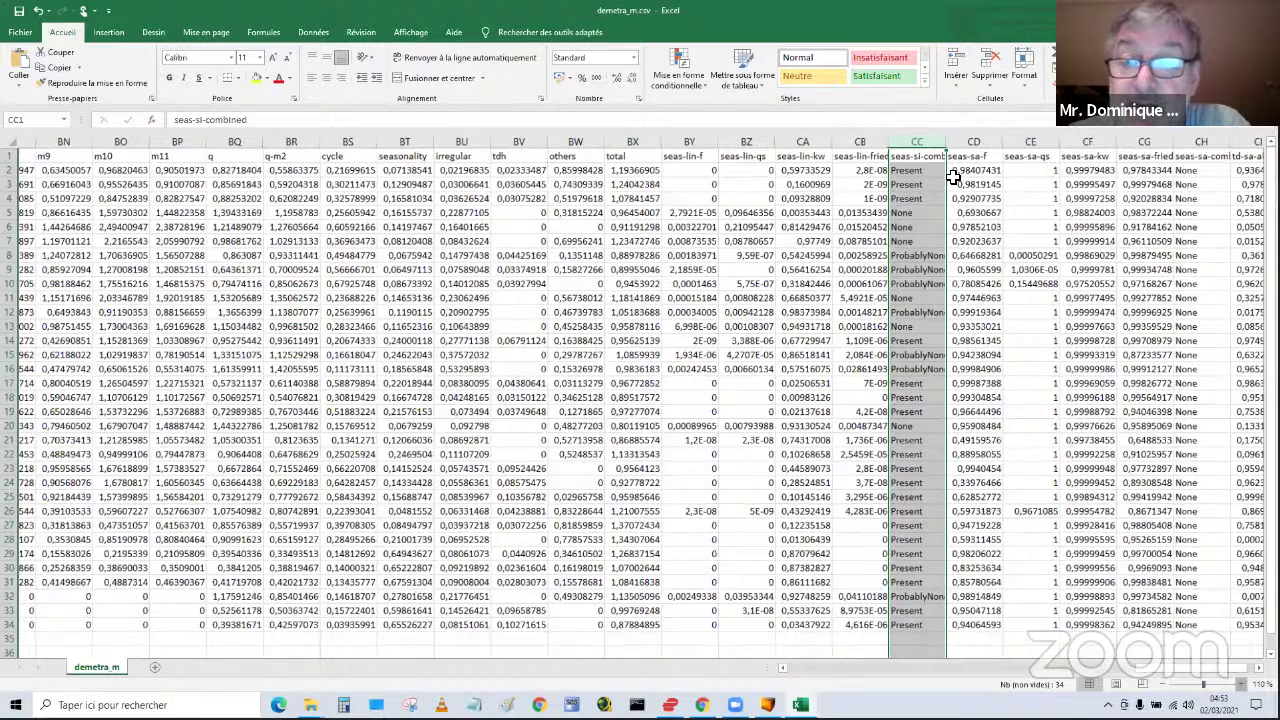
scroll(953, 177, "up", 2, "ctrl")
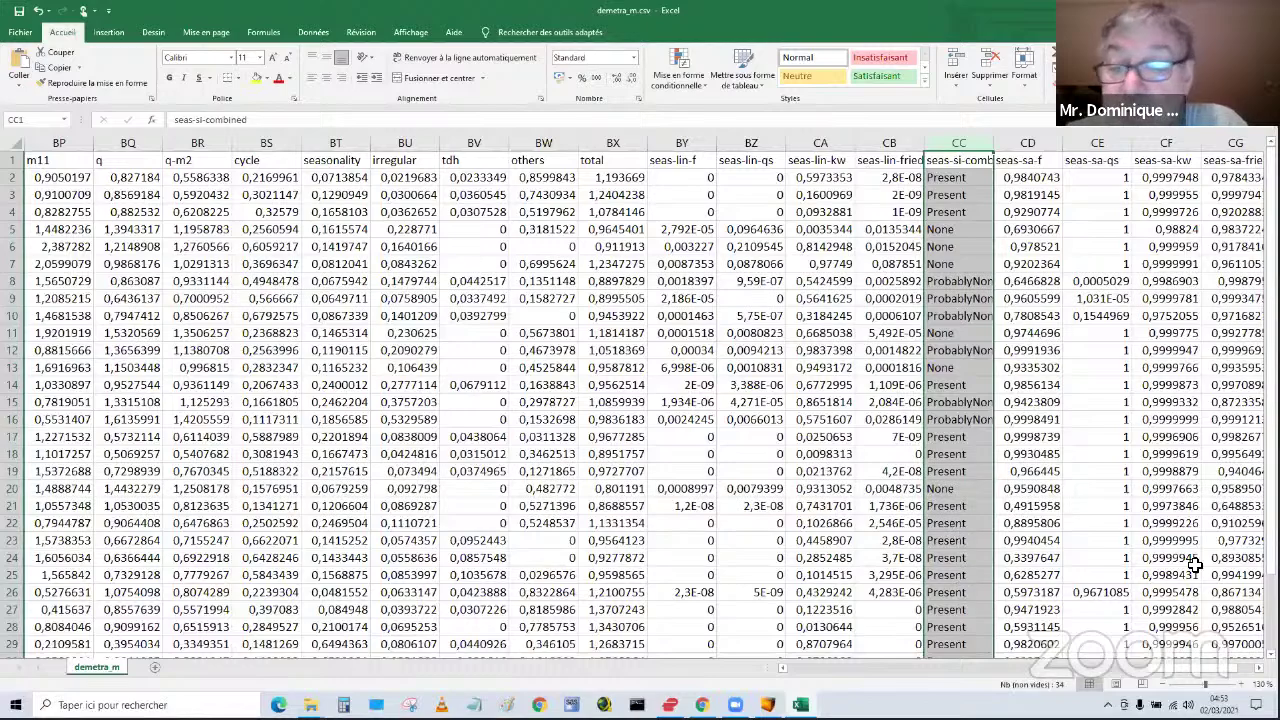
left_click_drag(1270, 550, 1271, 548)
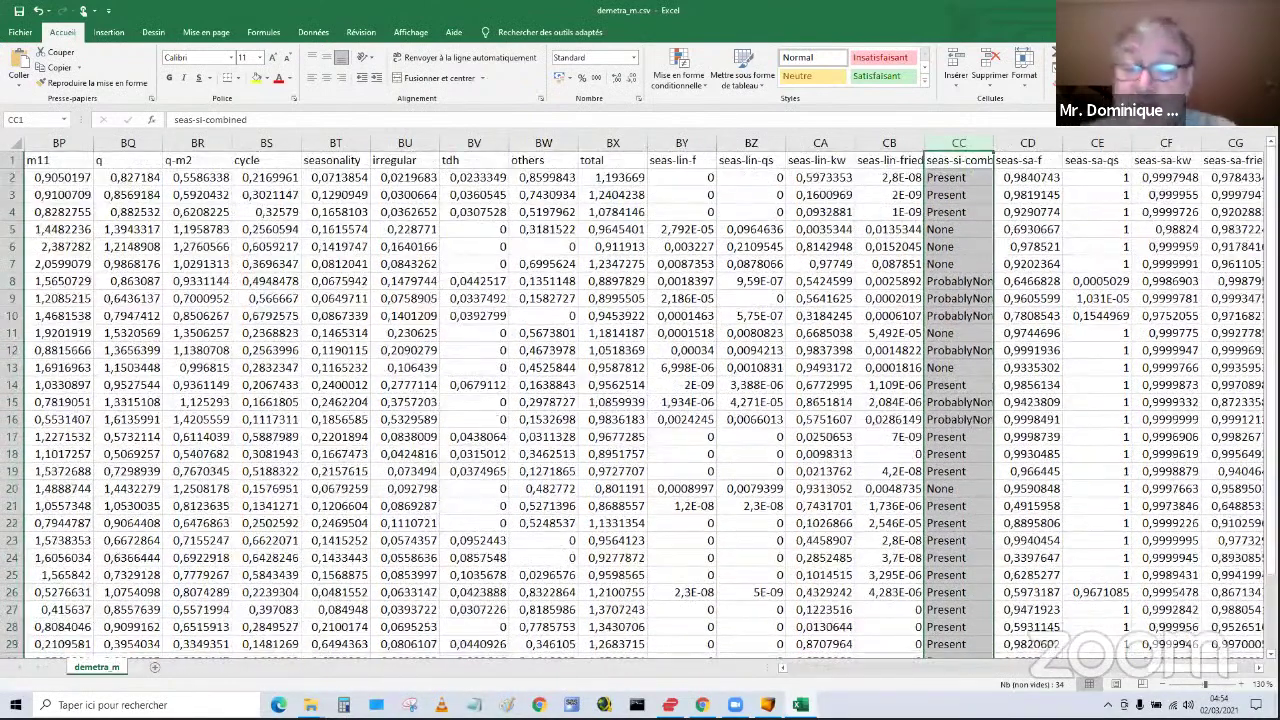
left_click(1033, 145)
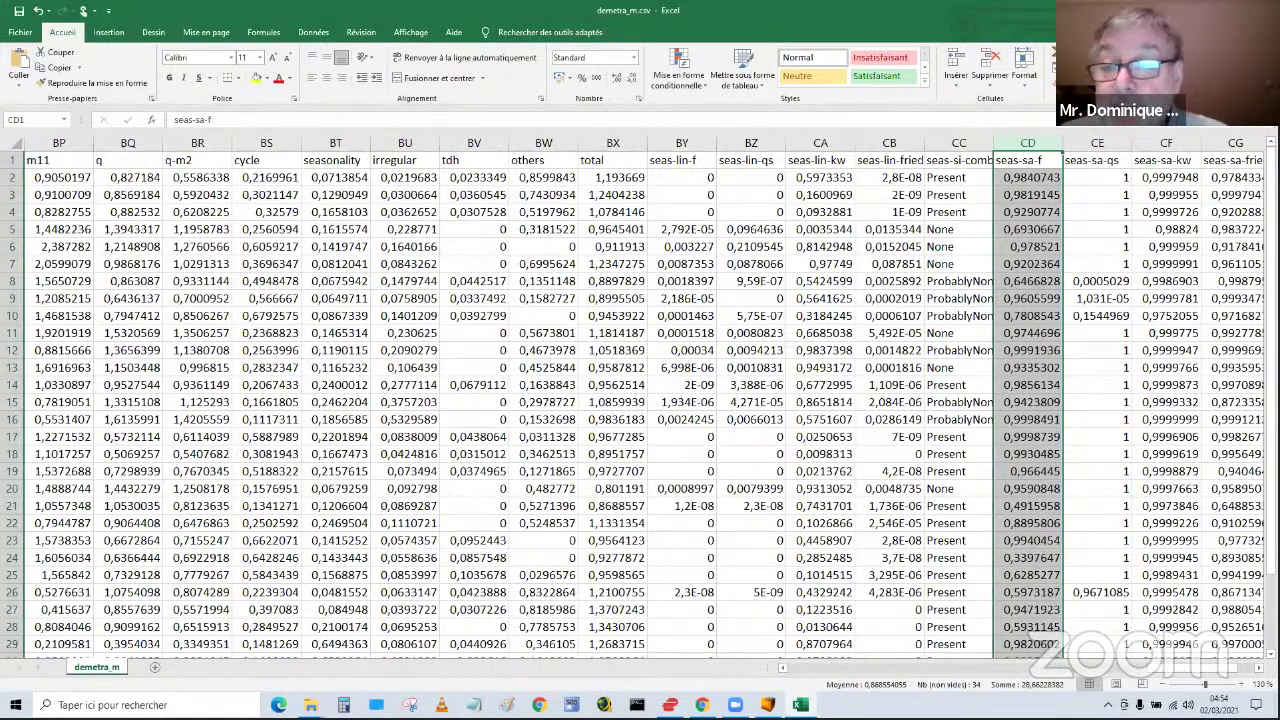
left_click_drag(1270, 168, 1270, 166)
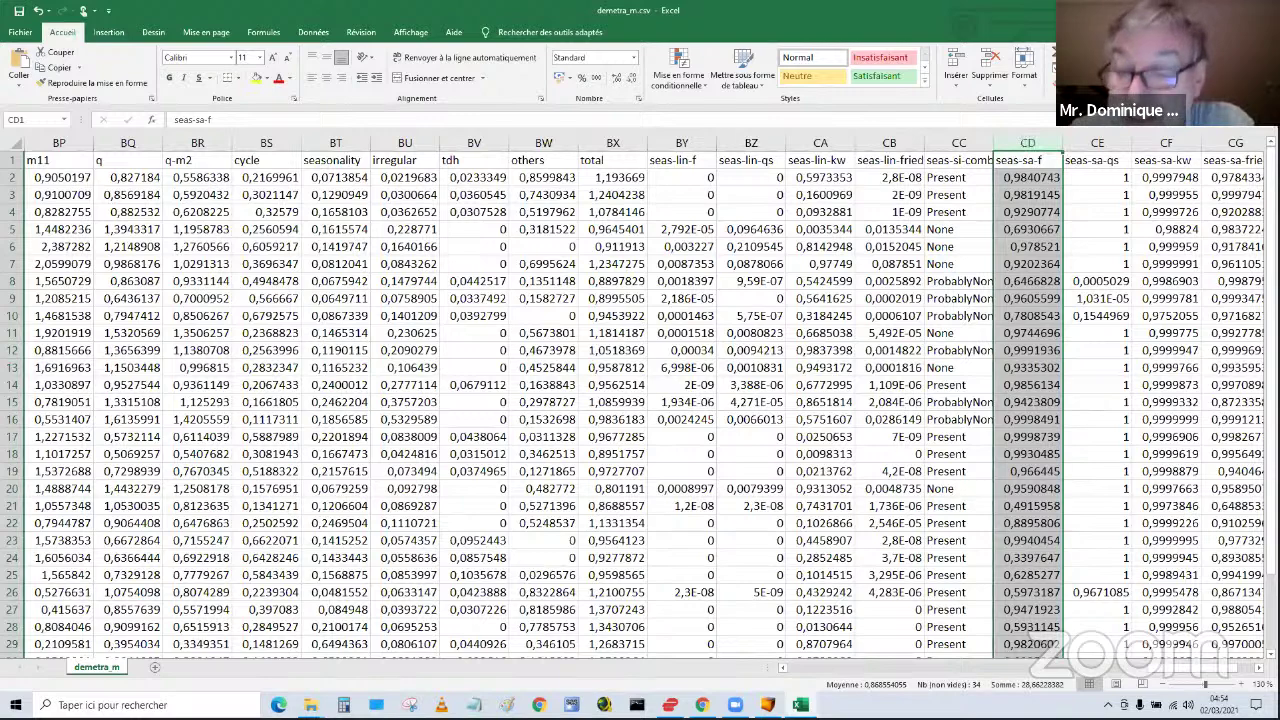
key("alt+F4")
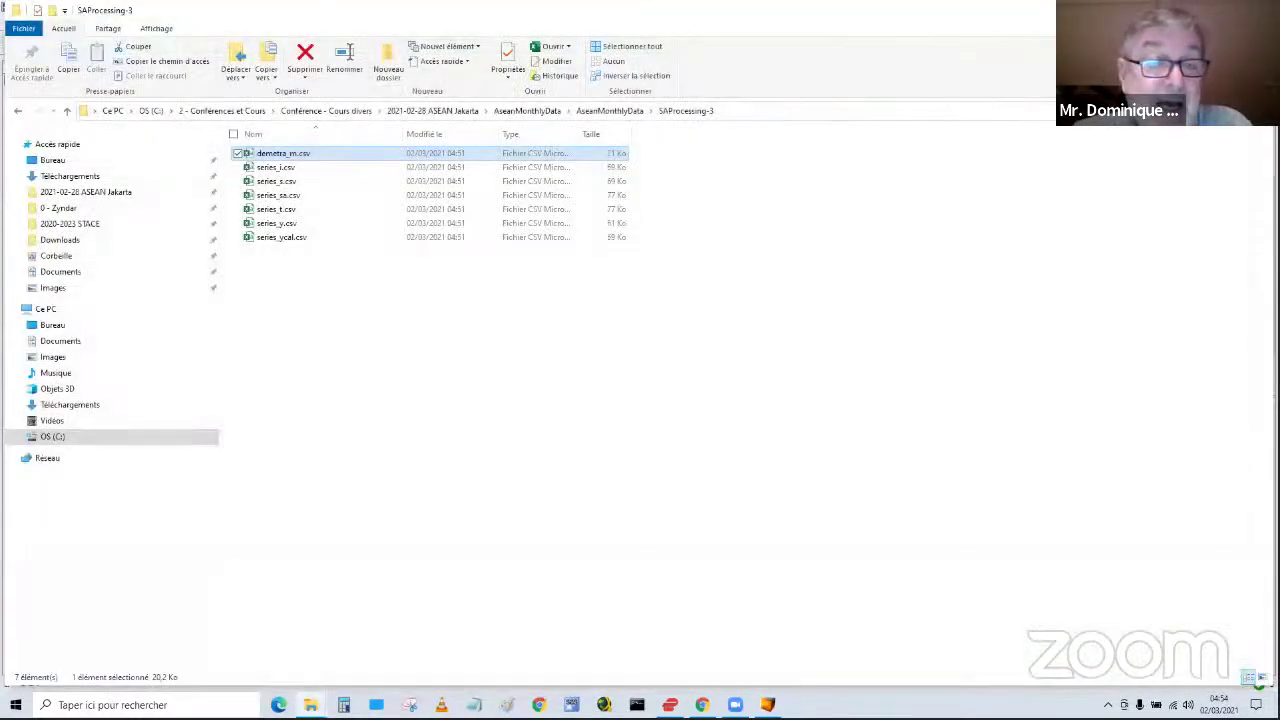
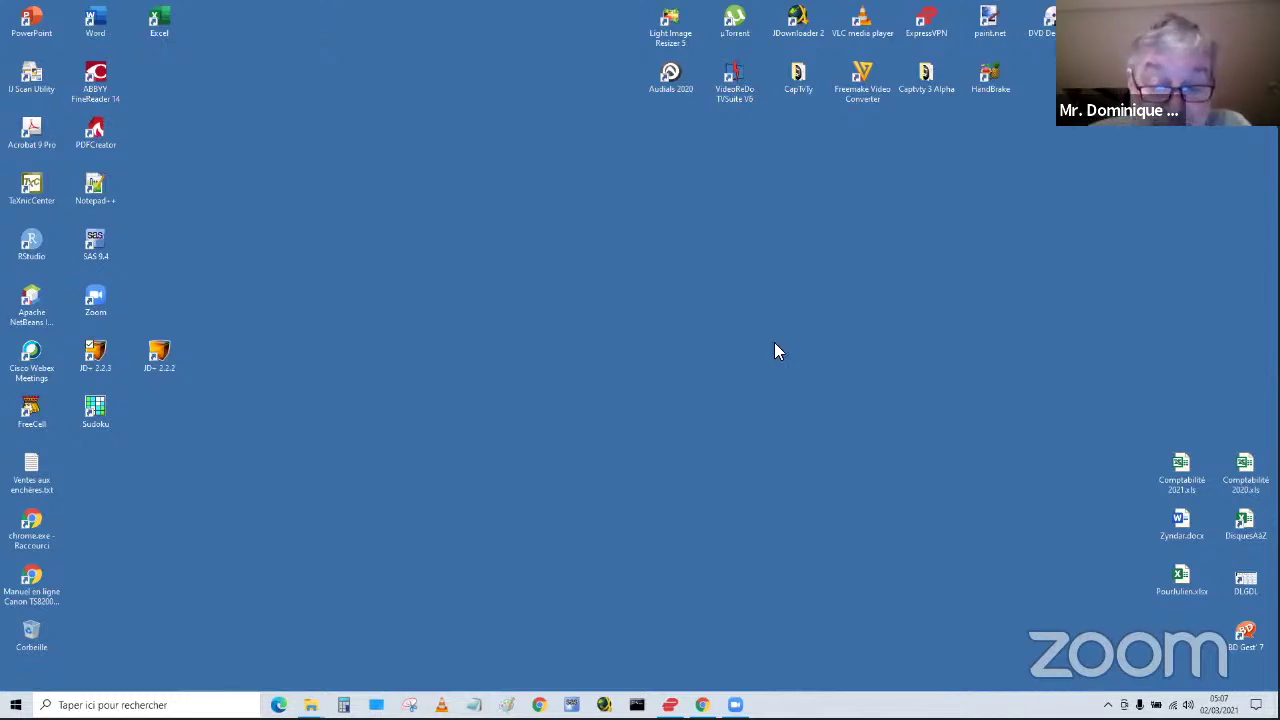
- Start JDemetra+ 2.2.3 from the desktop and list the data sources under the Spreadsheets provider
double_click(100, 370)
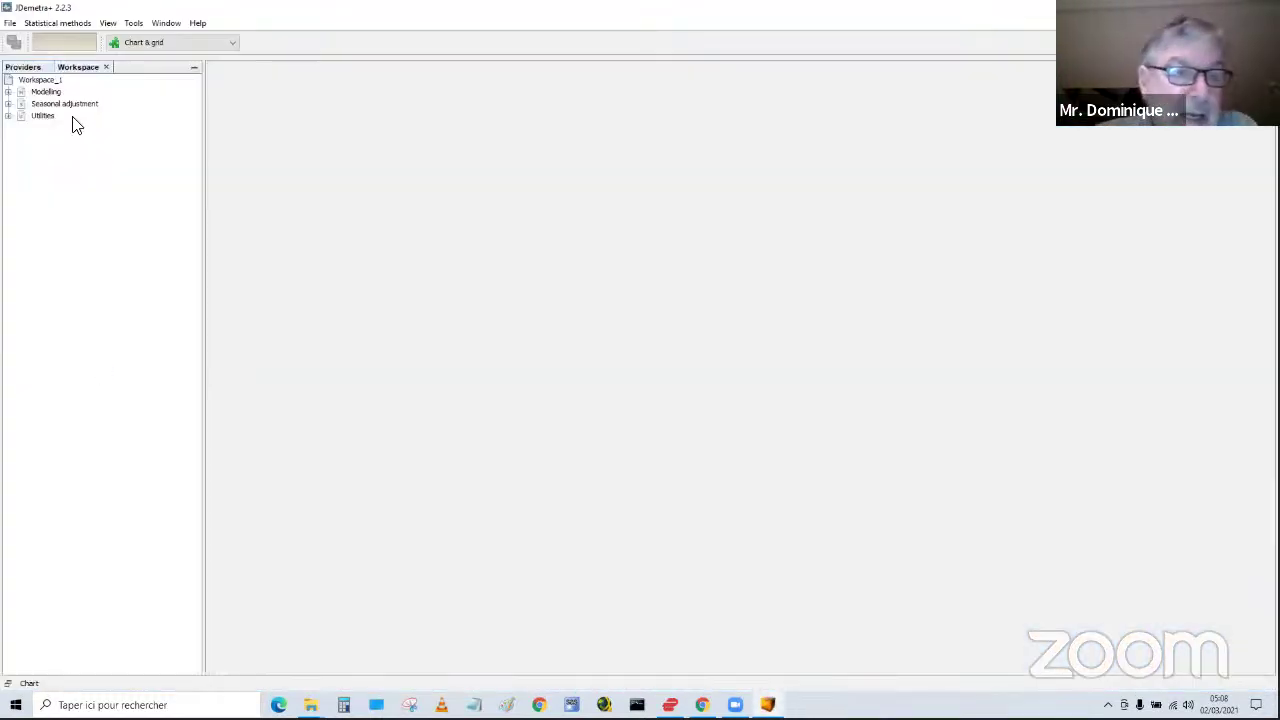
left_click(27, 72)
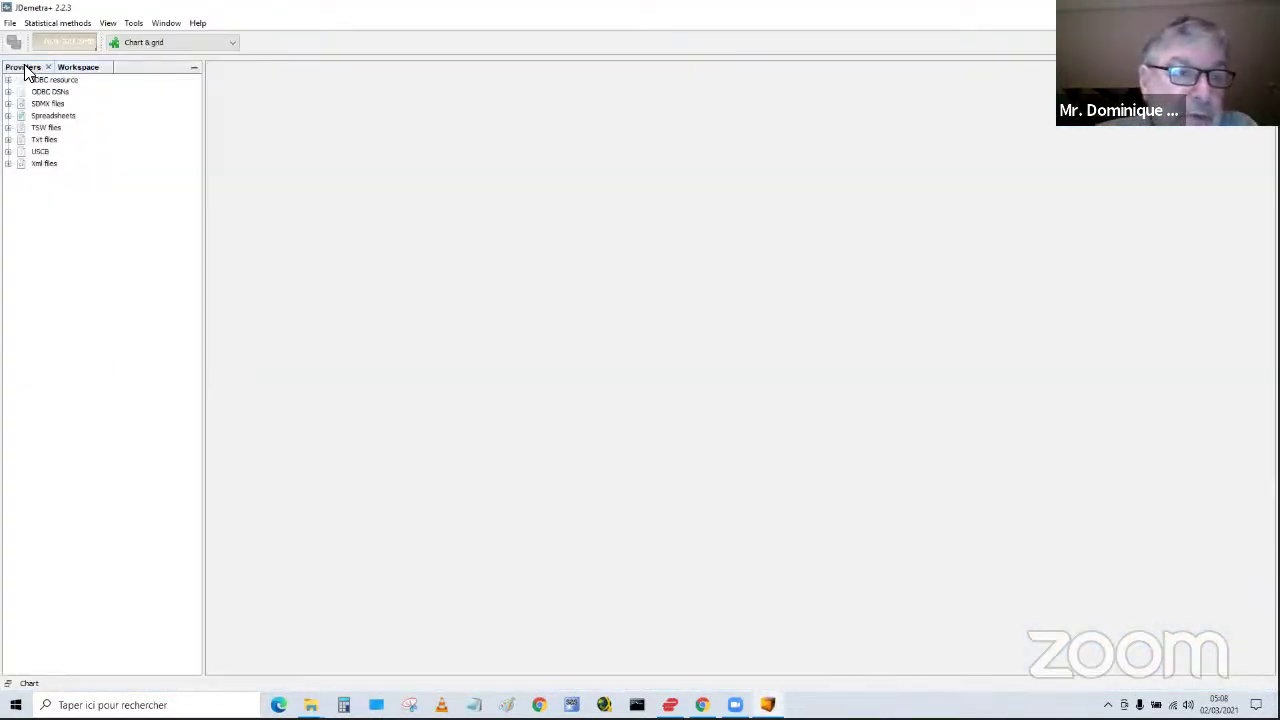
left_click(8, 116)
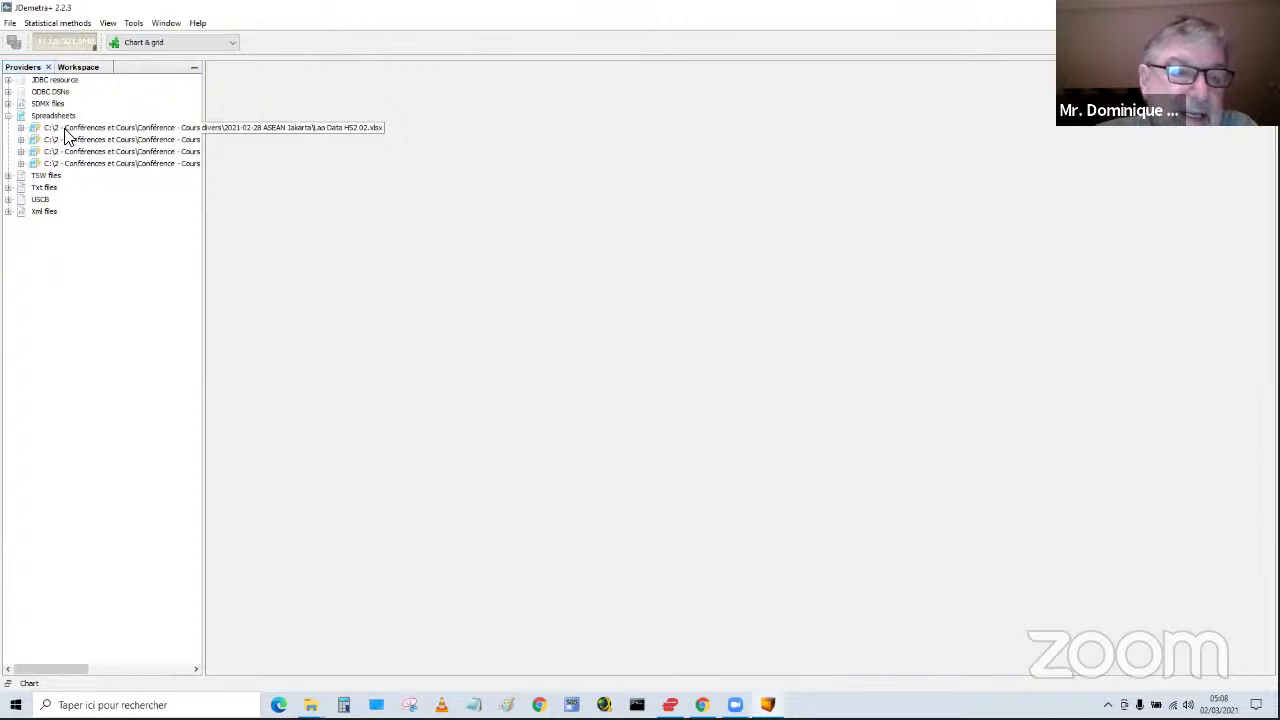
- Remove the star from the Lao Data HS2 02.xlsx source and from the spreadsheet source below it
right_click(66, 136)
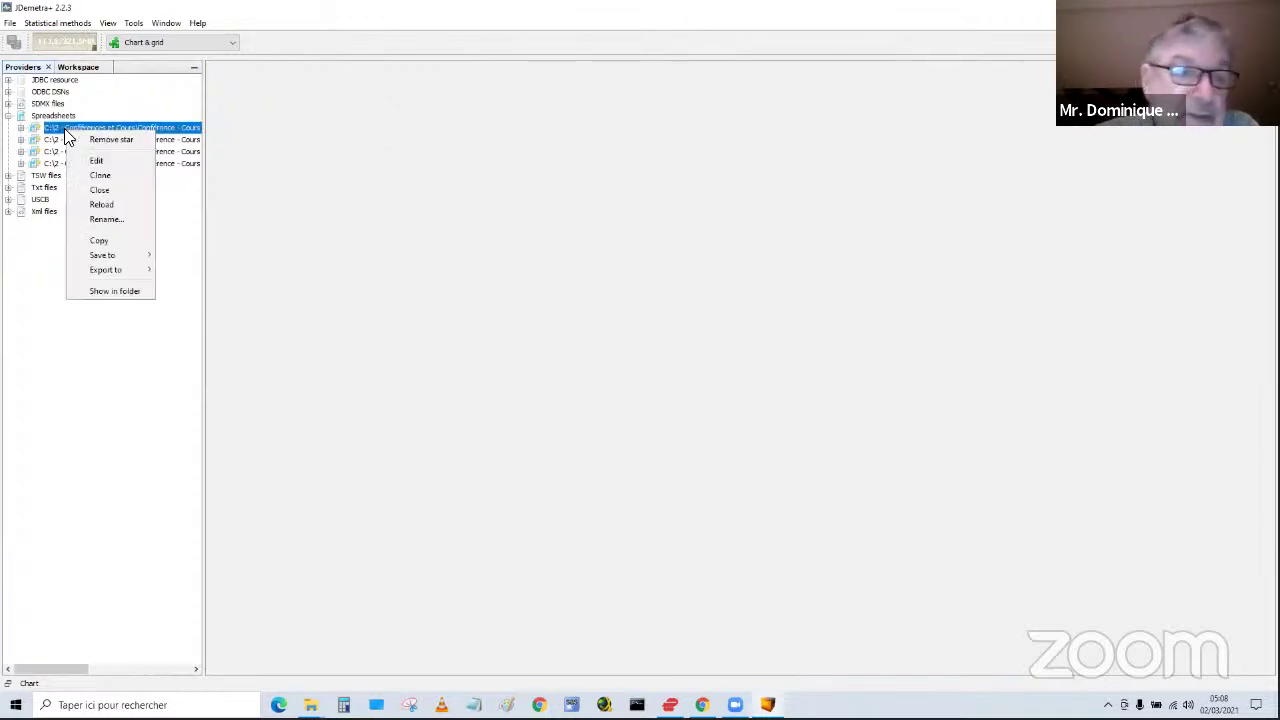
left_click(90, 138)
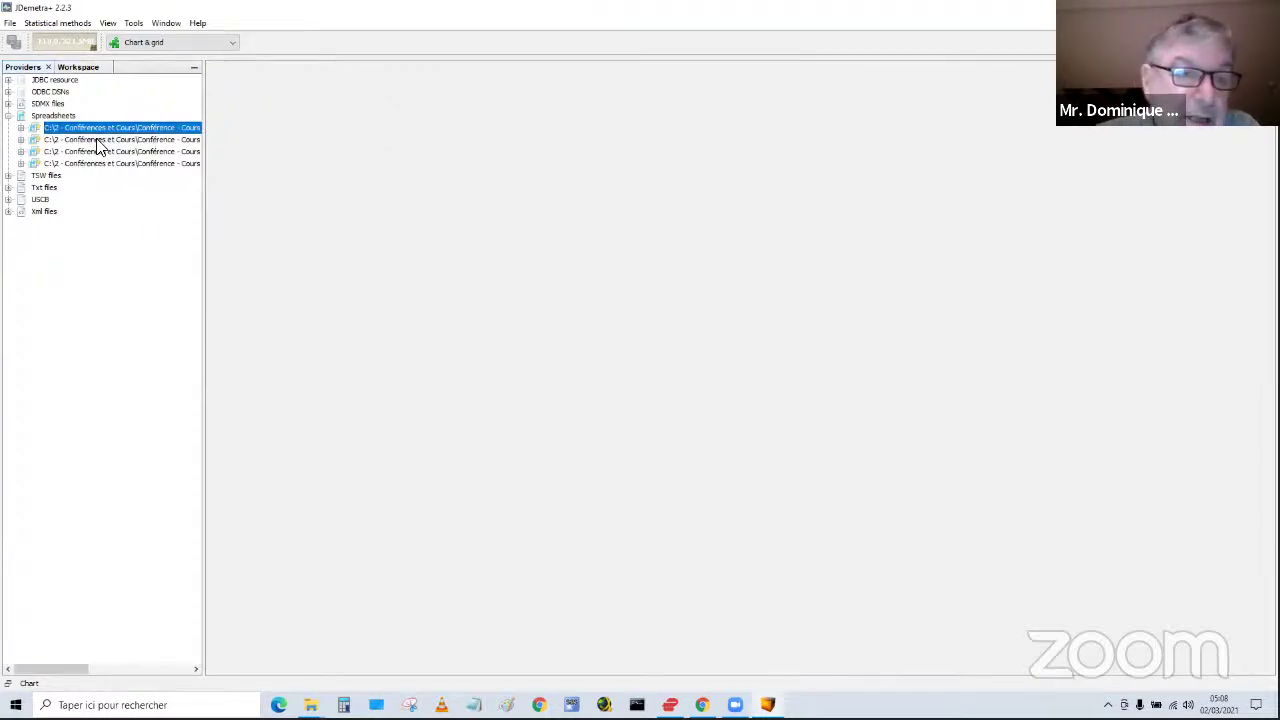
right_click(105, 139)
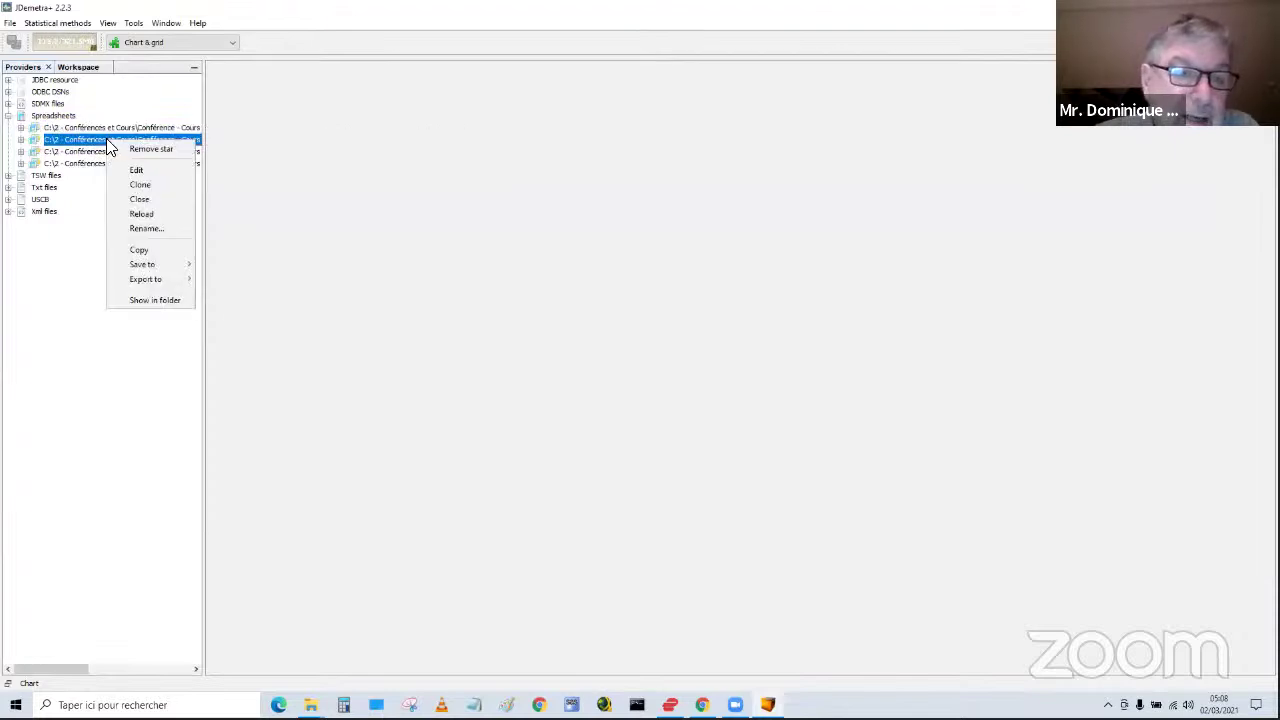
- Remove the star from the second, third and fourth spreadsheet data sources in the providers tree
left_click(127, 150)
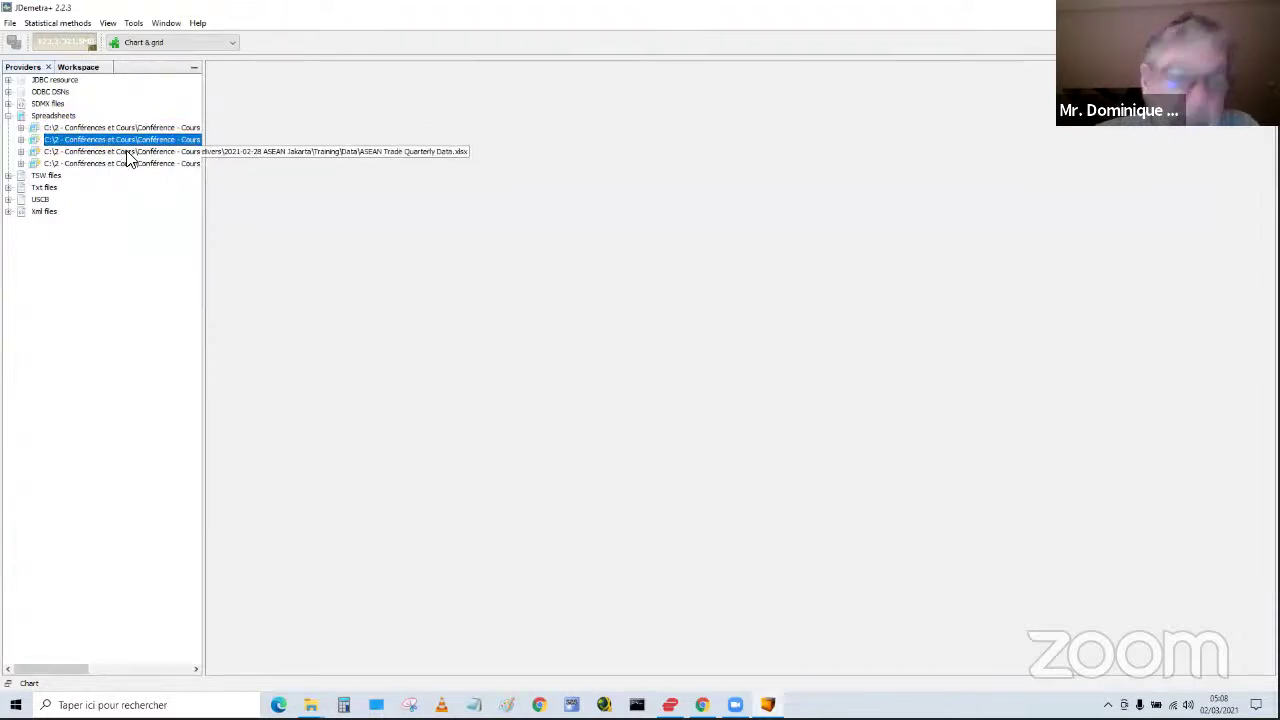
right_click(128, 152)
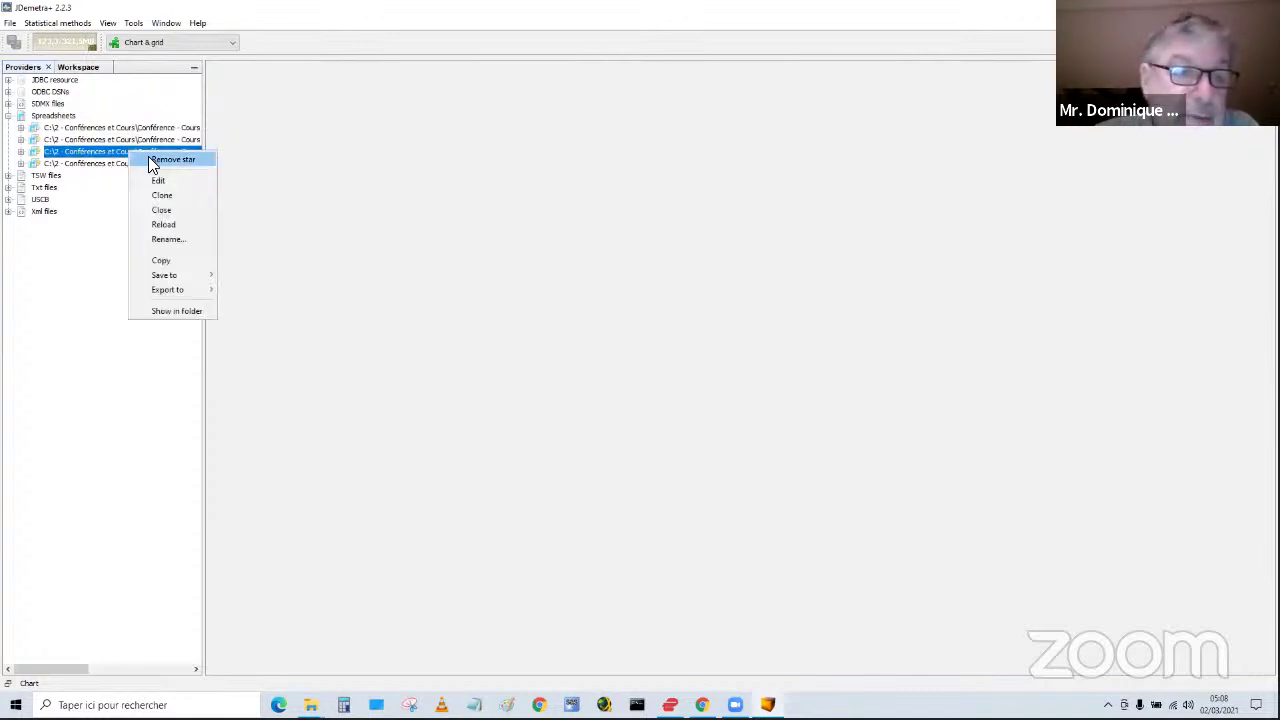
left_click(148, 156)
right_click(148, 164)
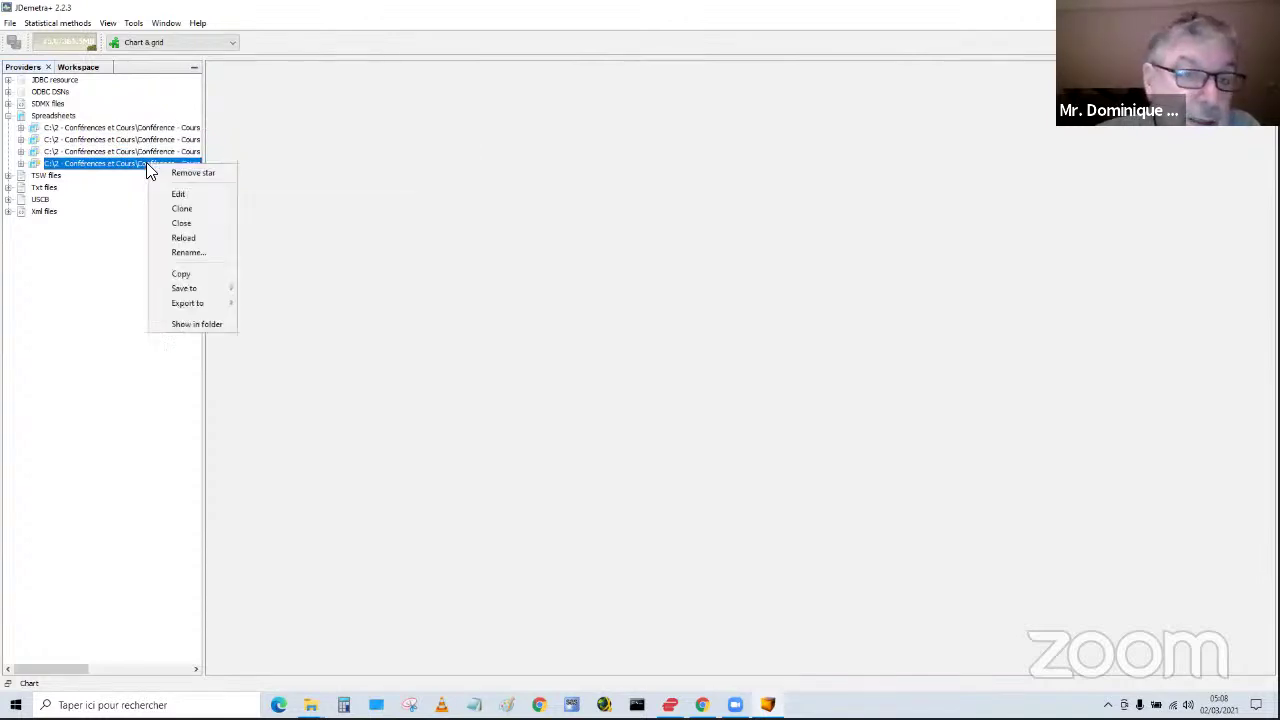
left_click(163, 172)
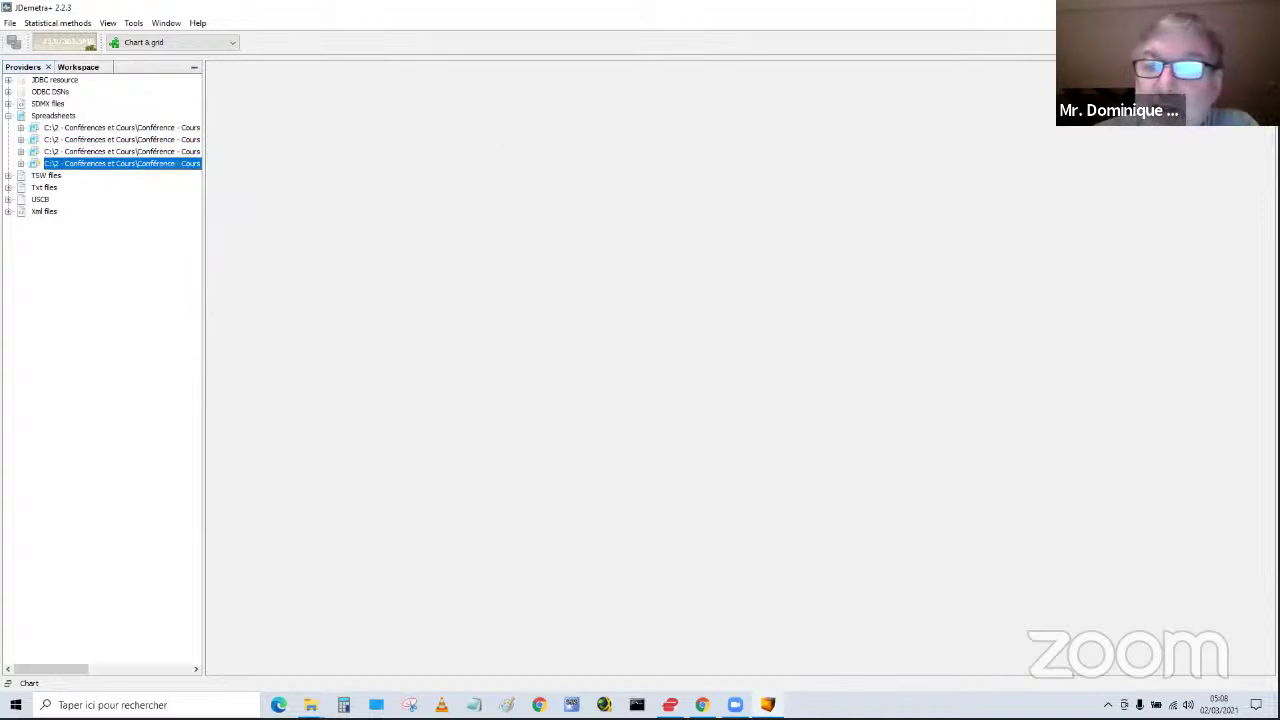
- Close JDemetra+, relaunch version 2.2.3 from the desktop, and view the list of recently opened data files
left_click(1262, 7)
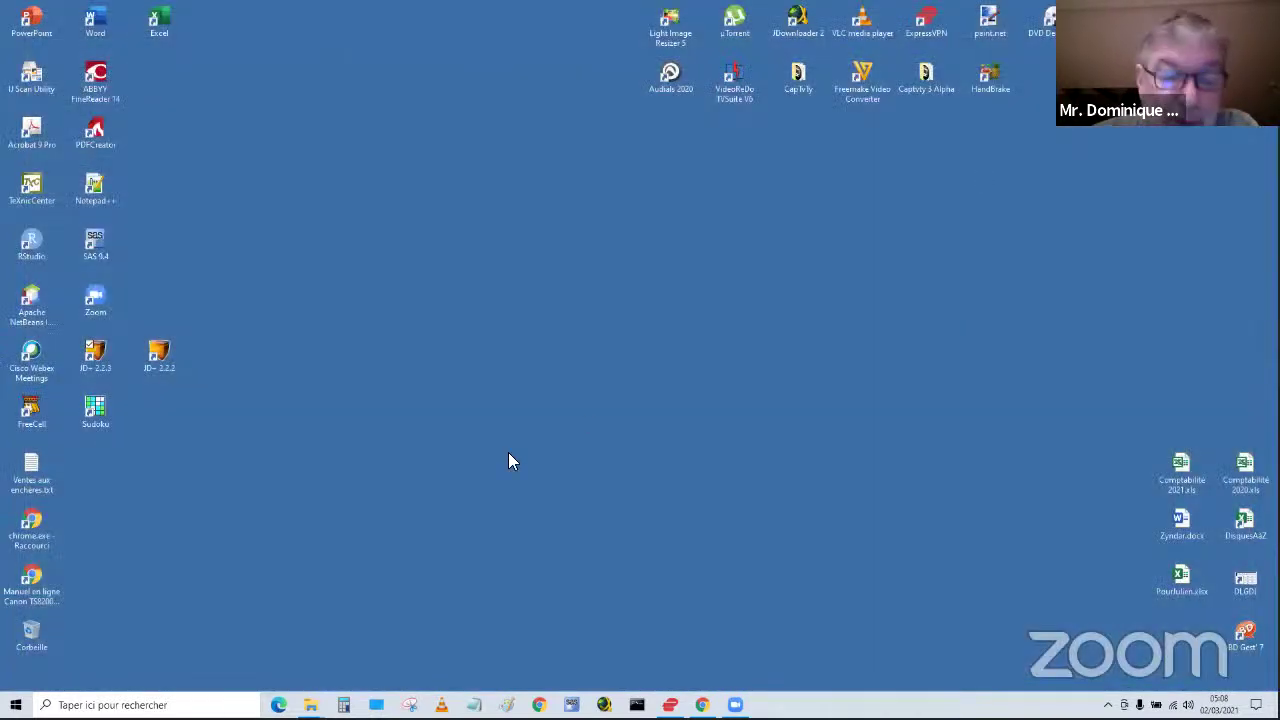
double_click(96, 358)
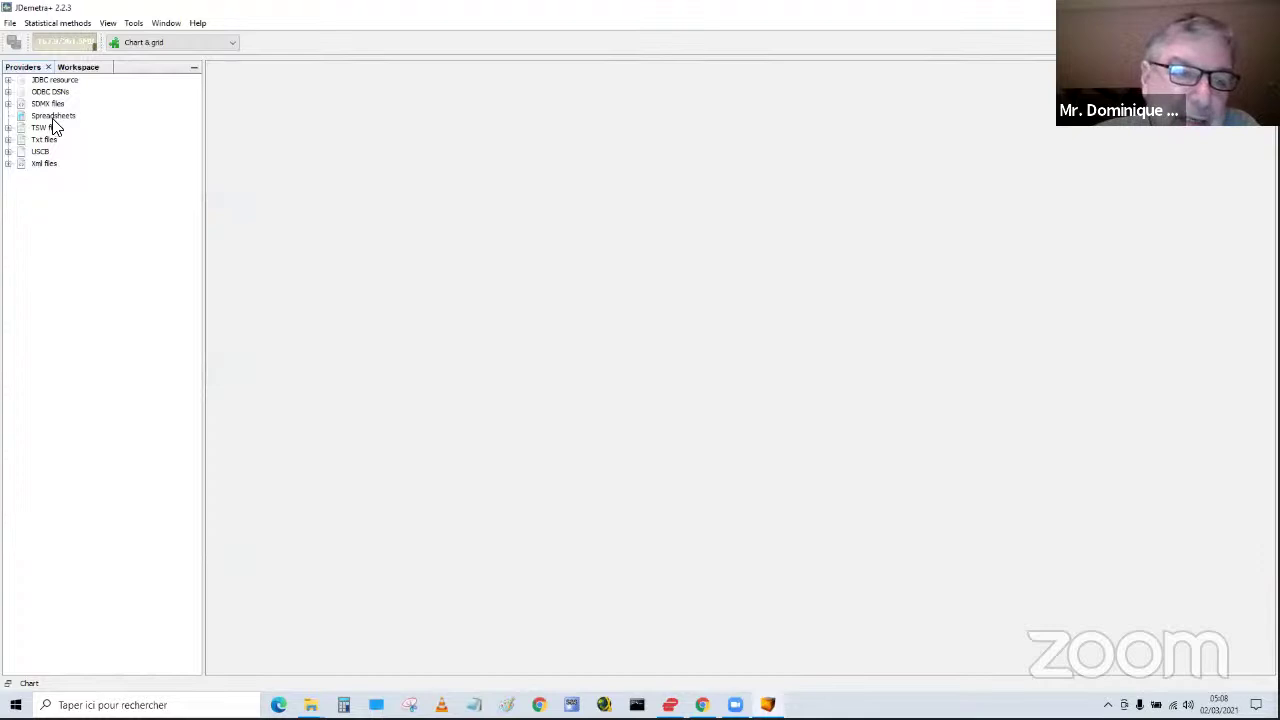
left_click(10, 23)
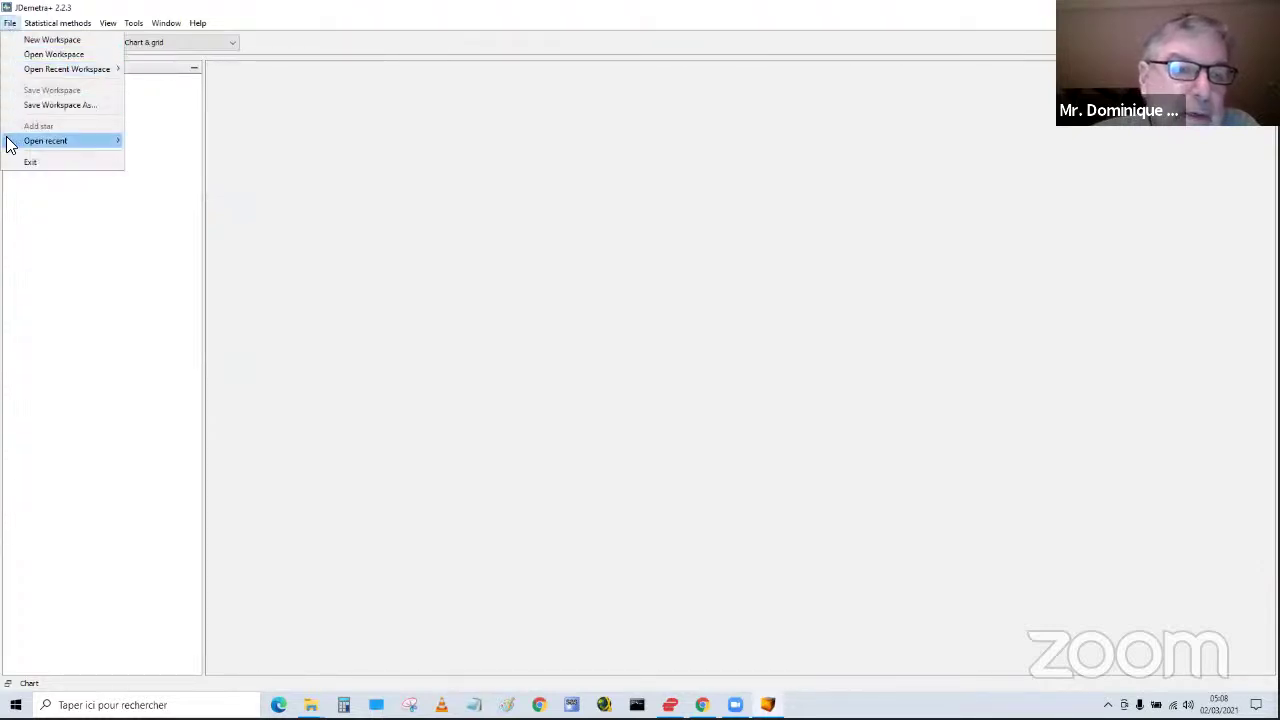
mouse_move(12, 146)
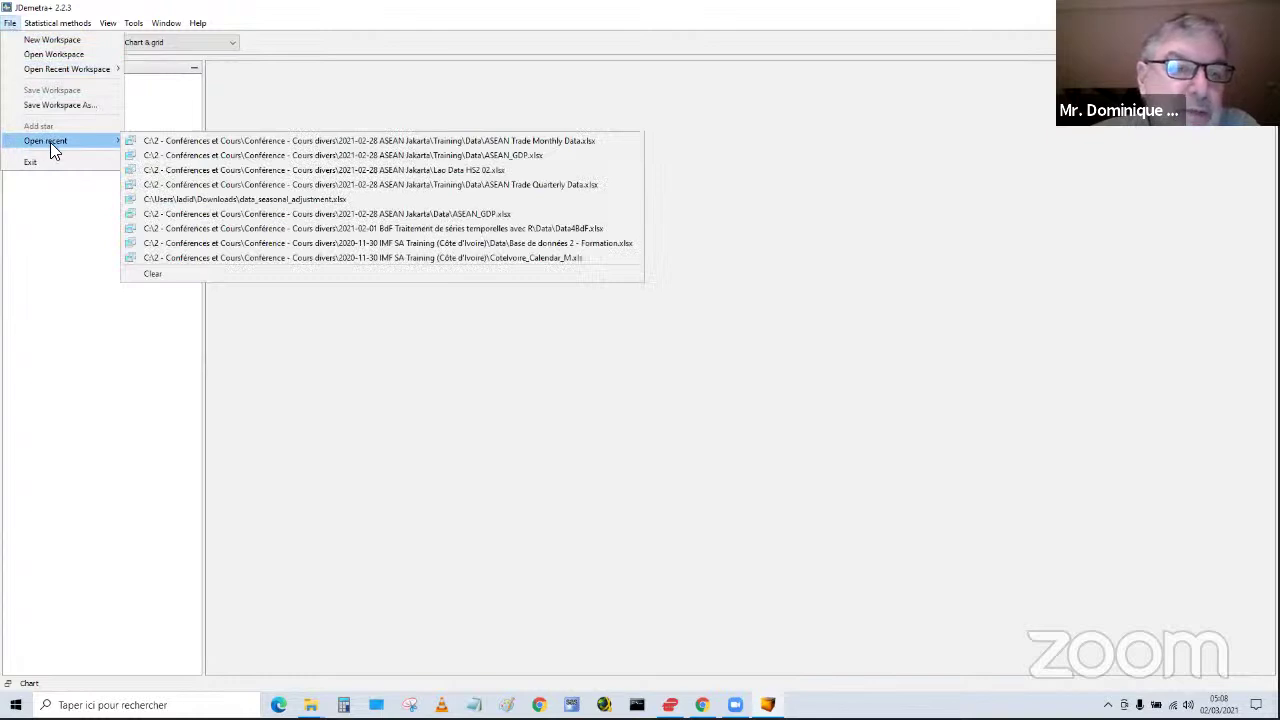
left_click(67, 237)
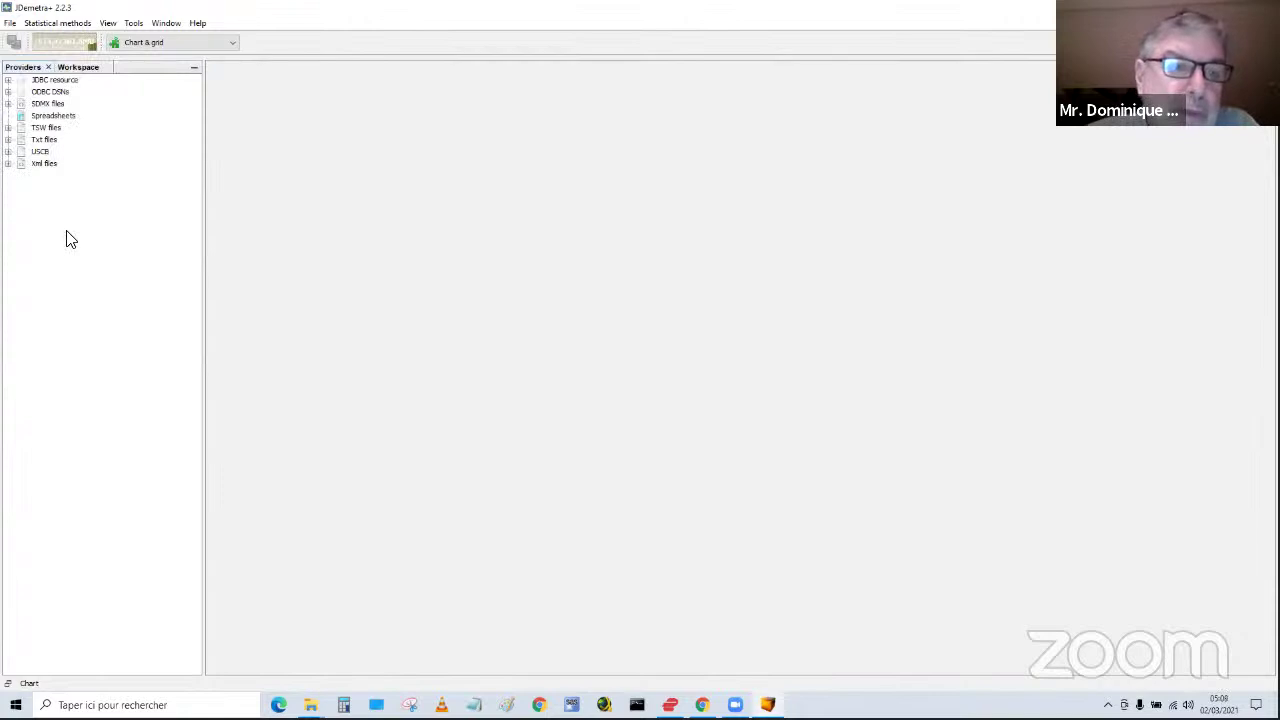
- Start opening a new spreadsheet data source and browse for its file on the OS (C:) drive
right_click(71, 124)
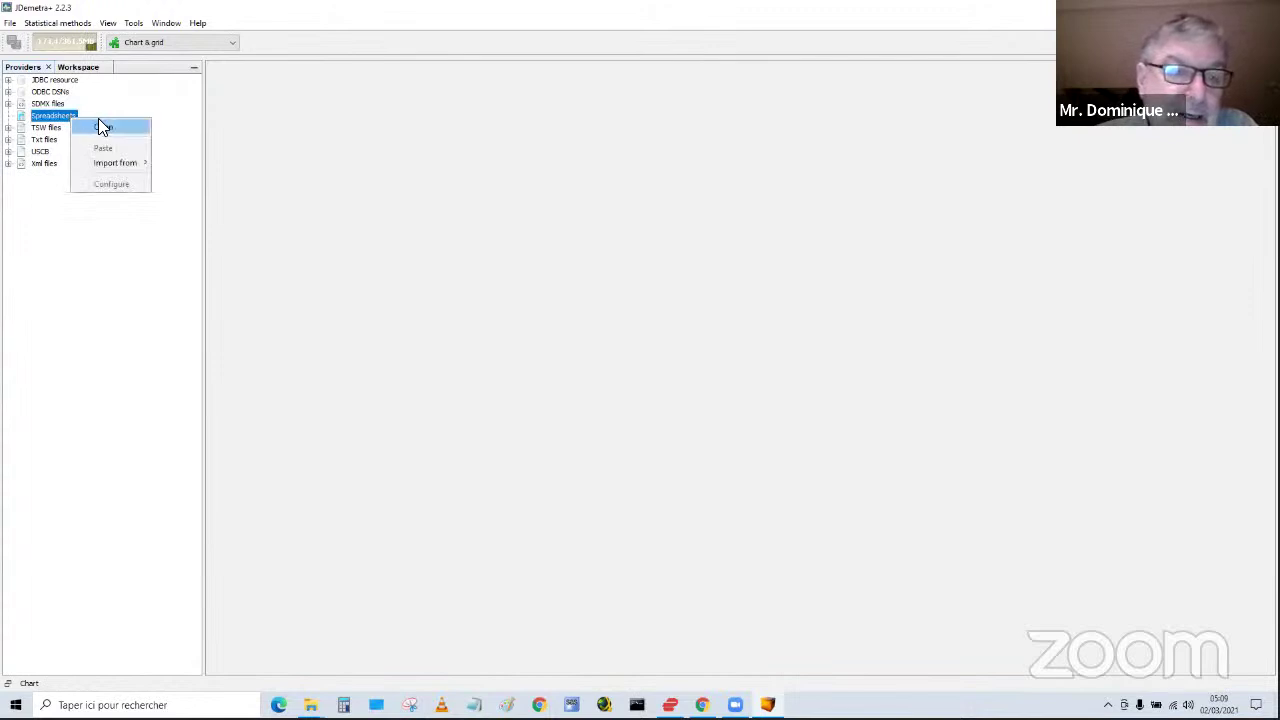
left_click(103, 126)
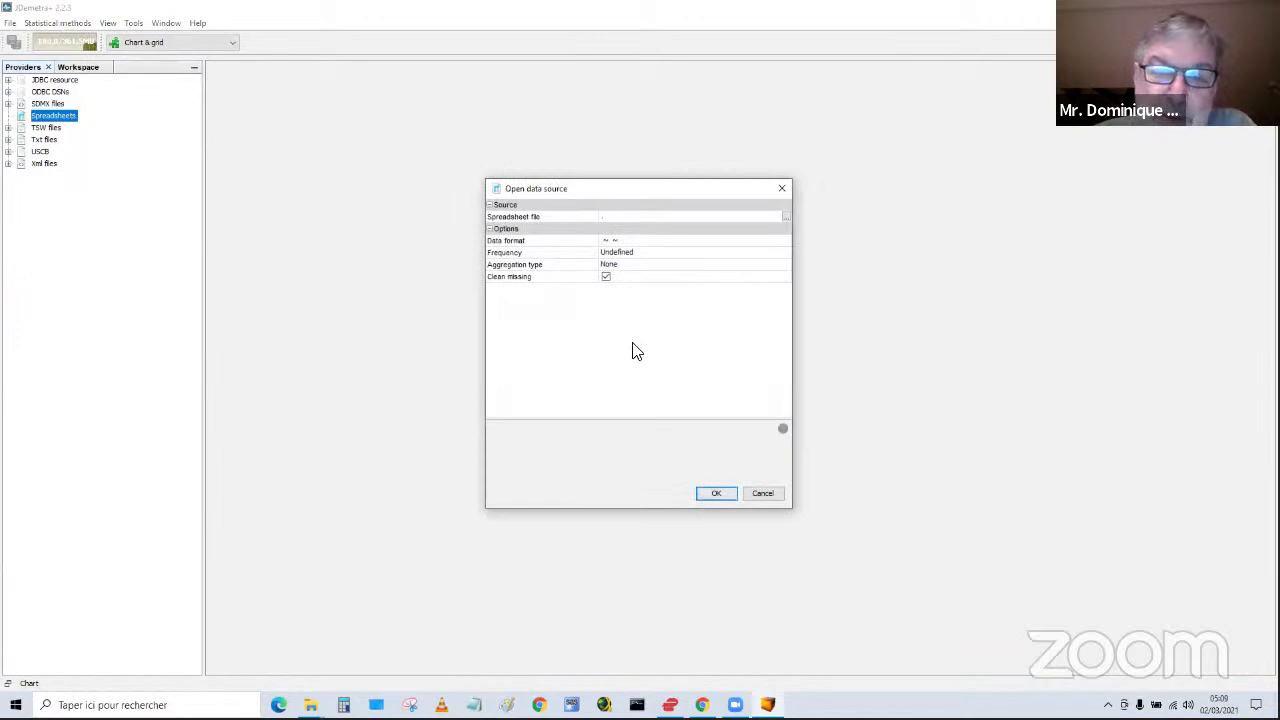
left_click(786, 216)
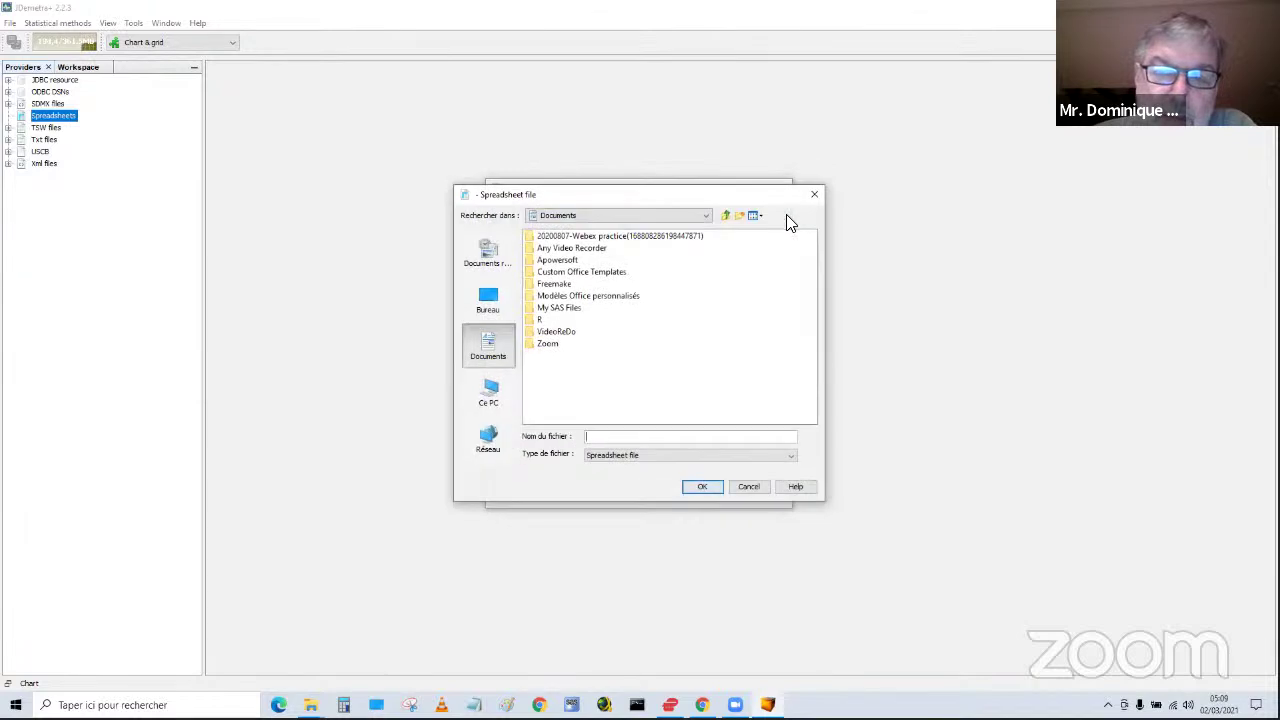
left_click(706, 213)
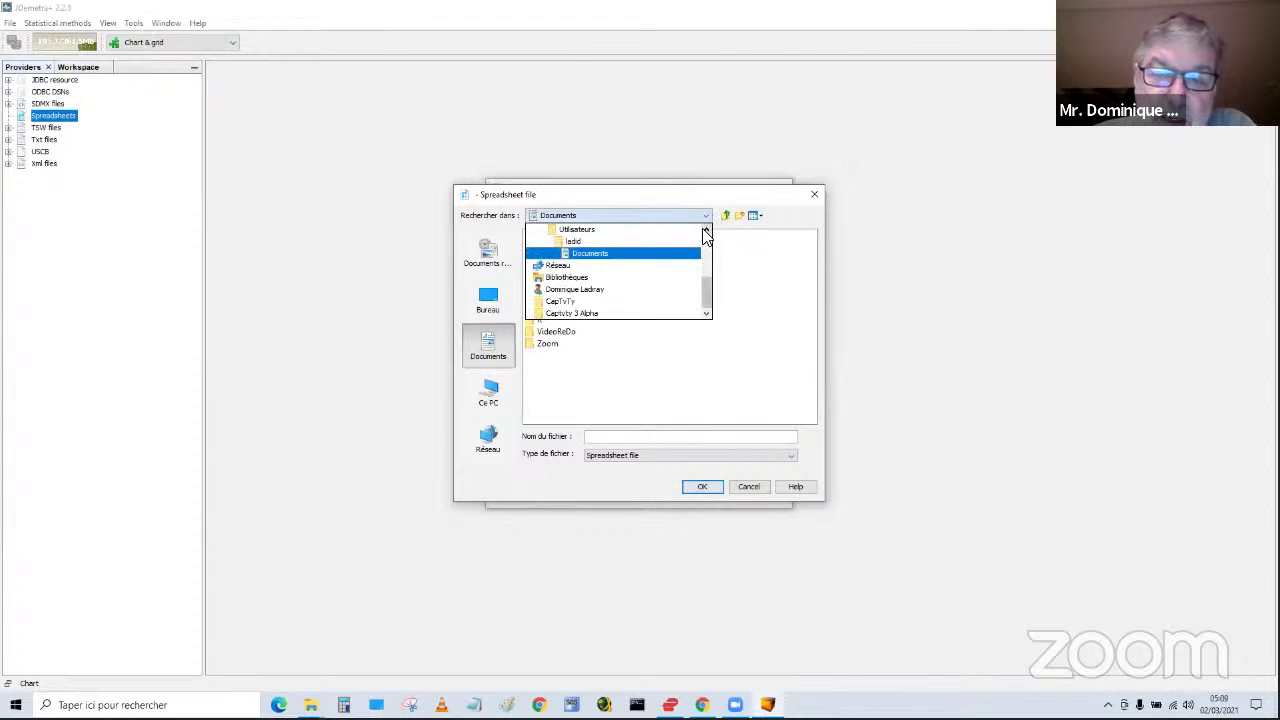
left_click(706, 230)
left_click(706, 230)
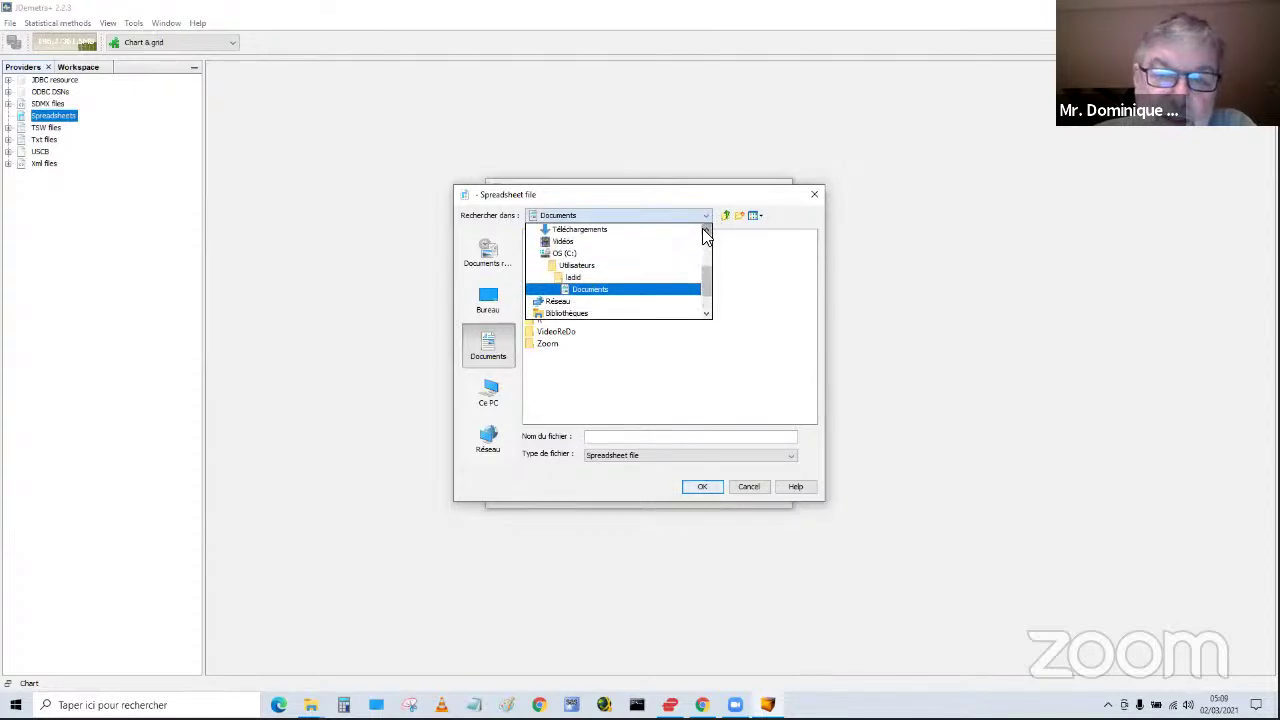
left_click(642, 257)
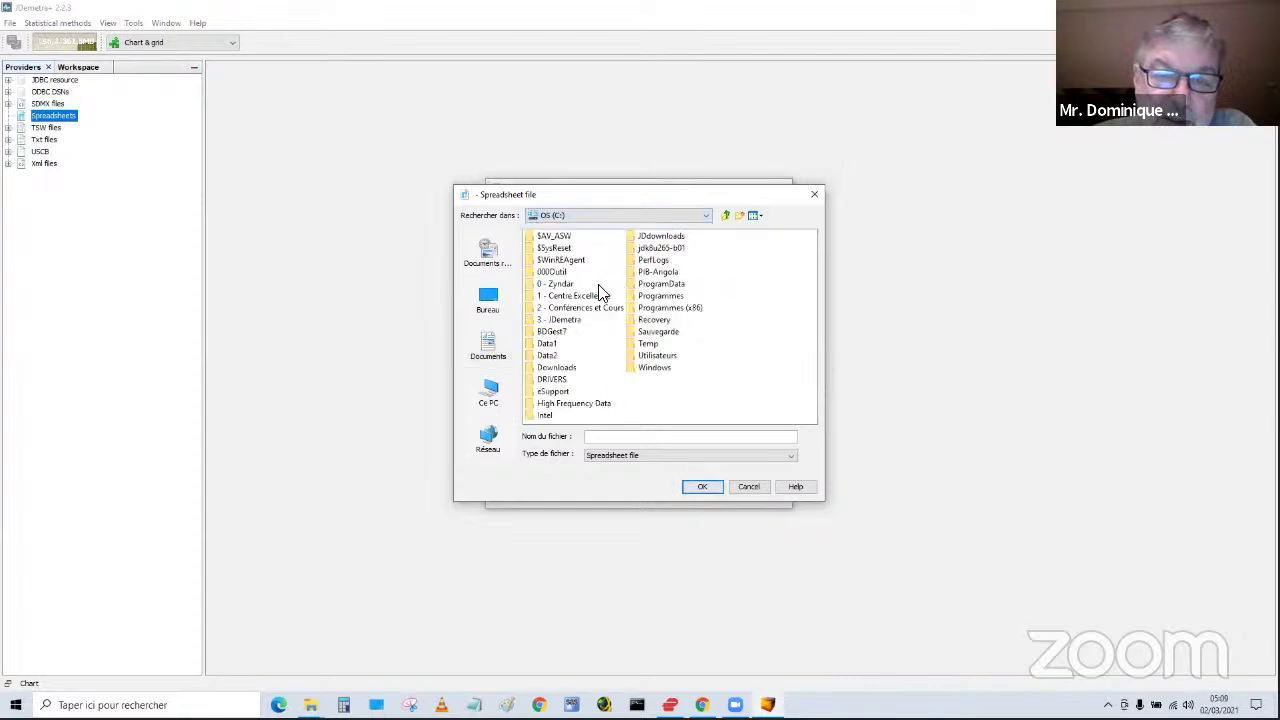
- Browse to the folder 2 - Conférences et Cours\Conférence - Cours divers\2021-02-28 ASEAN Jakarta\Training\Data
double_click(593, 309)
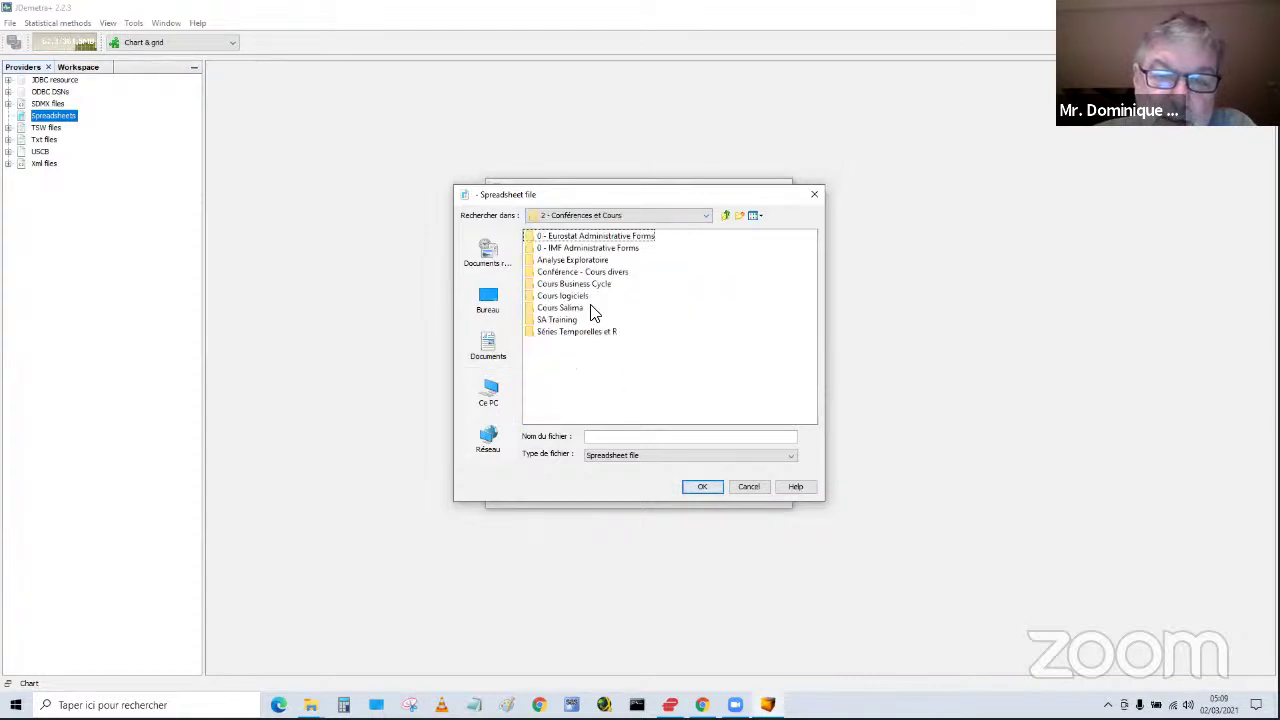
double_click(606, 272)
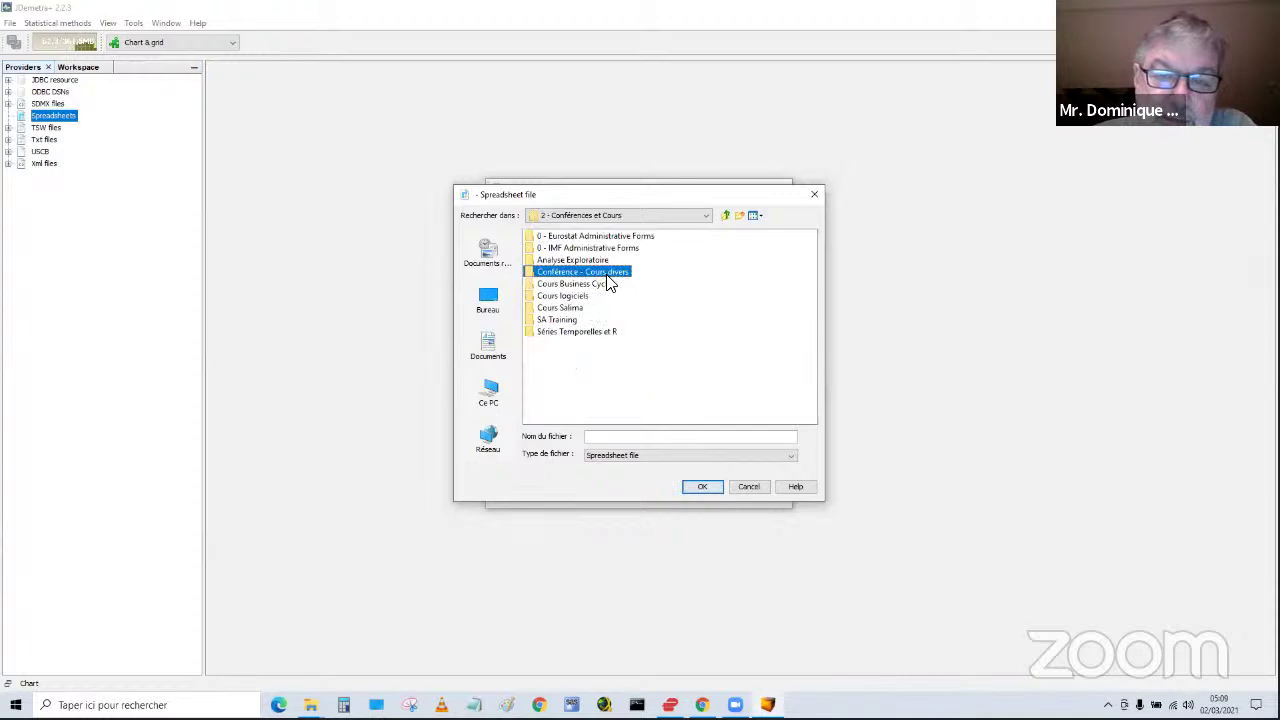
left_click_drag(552, 414, 805, 418)
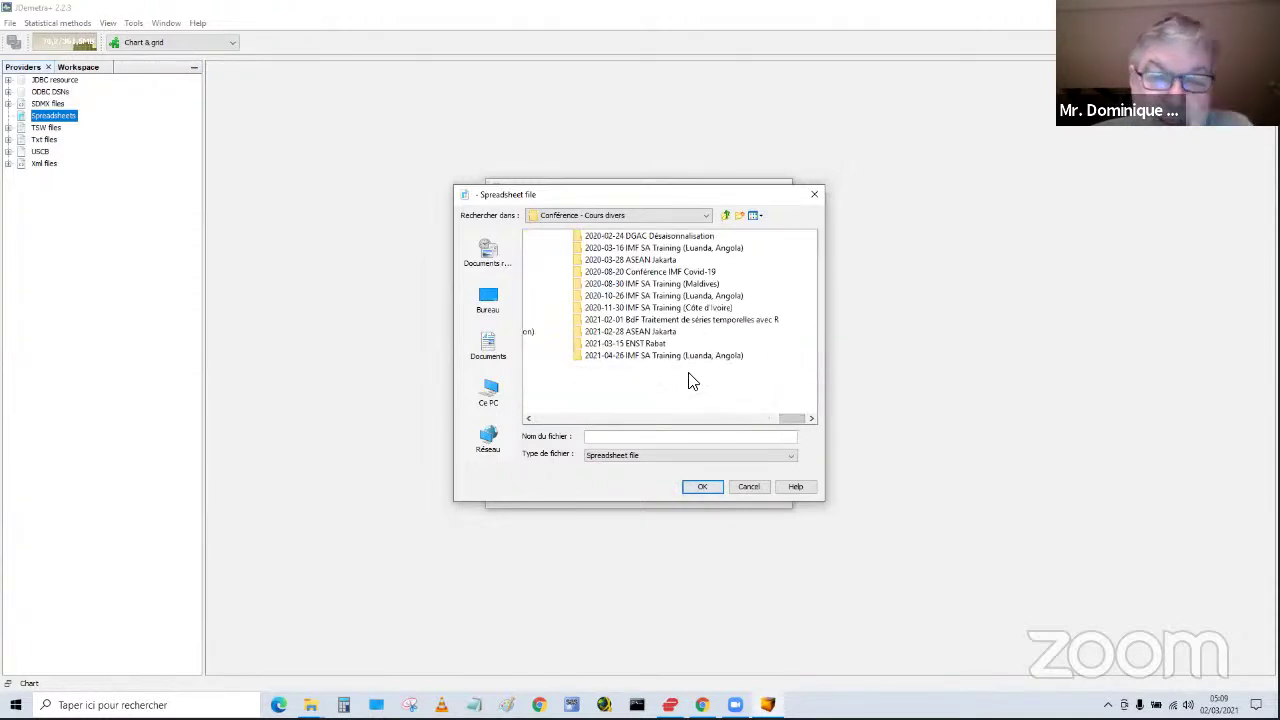
double_click(655, 333)
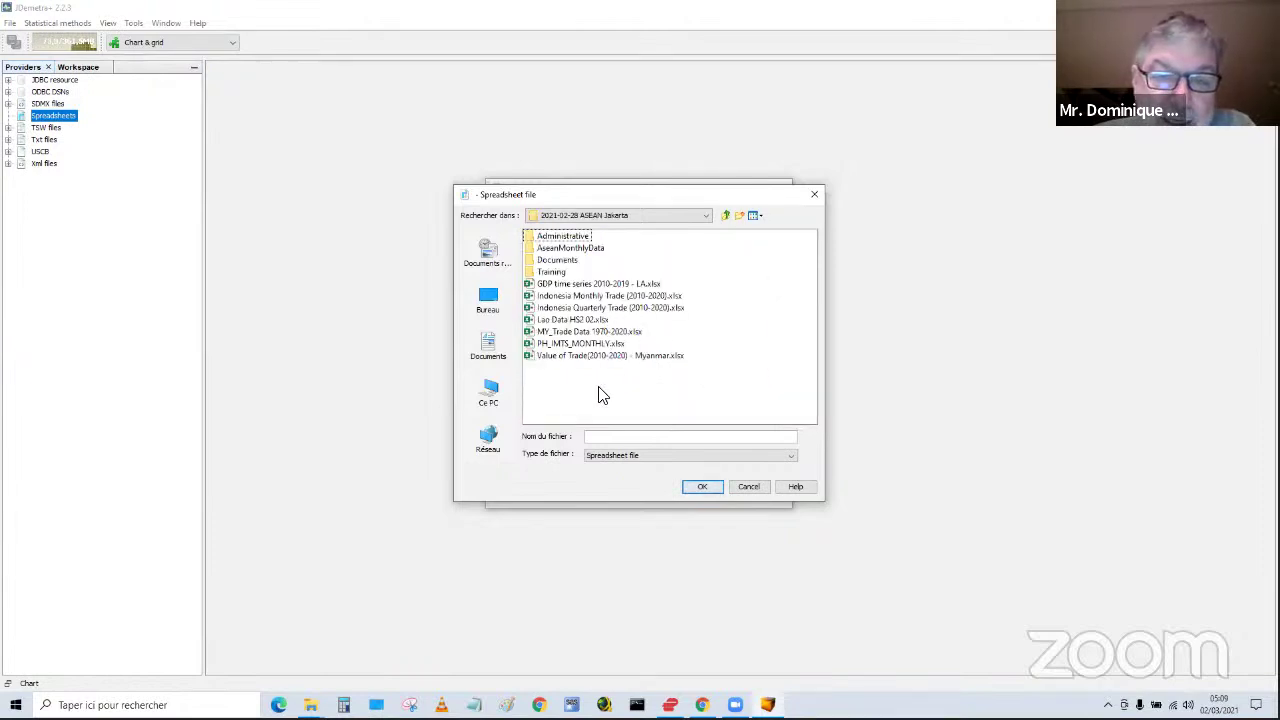
double_click(551, 272)
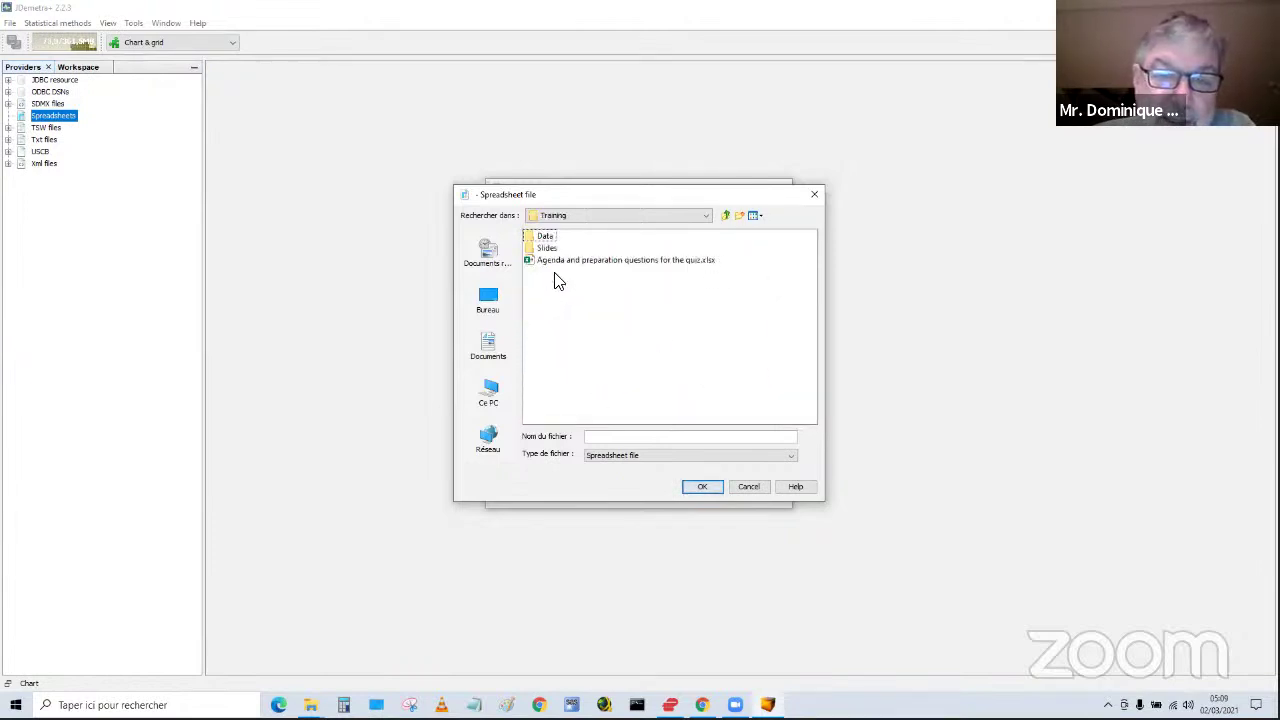
double_click(545, 237)
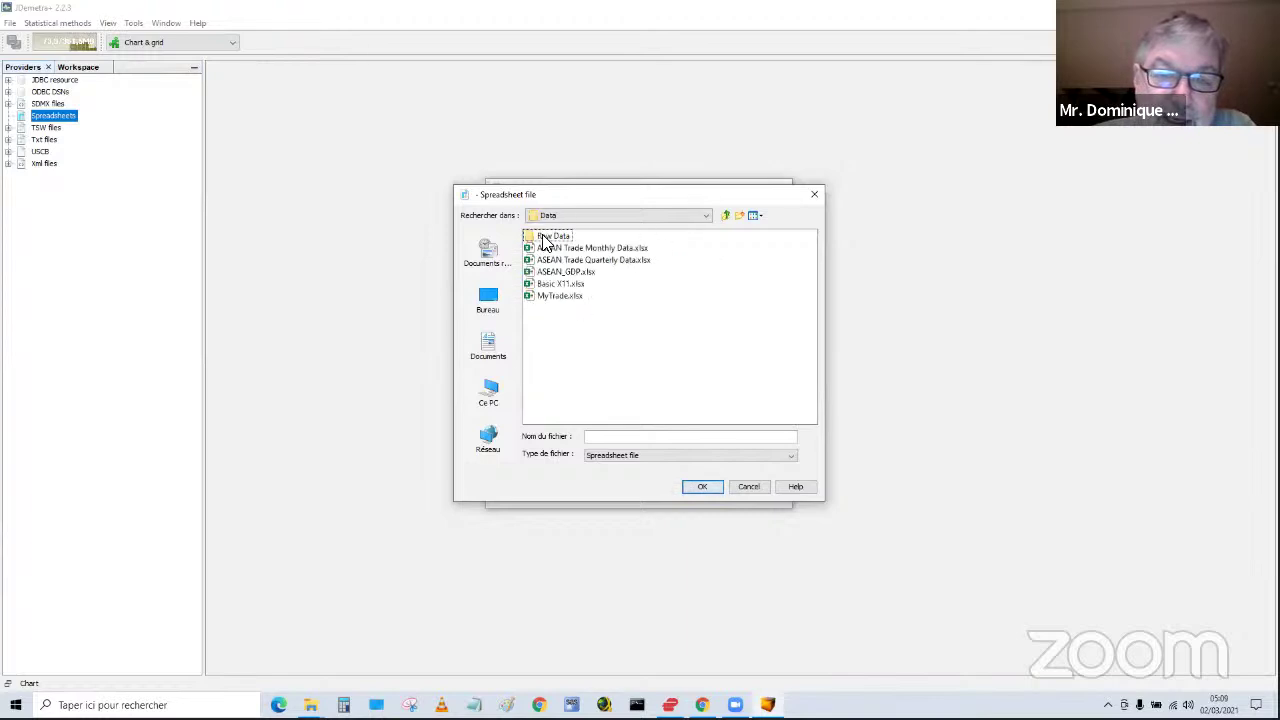
- Load ASEAN_GDP.xlsx as the spreadsheet data source, keeping the default import options
left_click(575, 272)
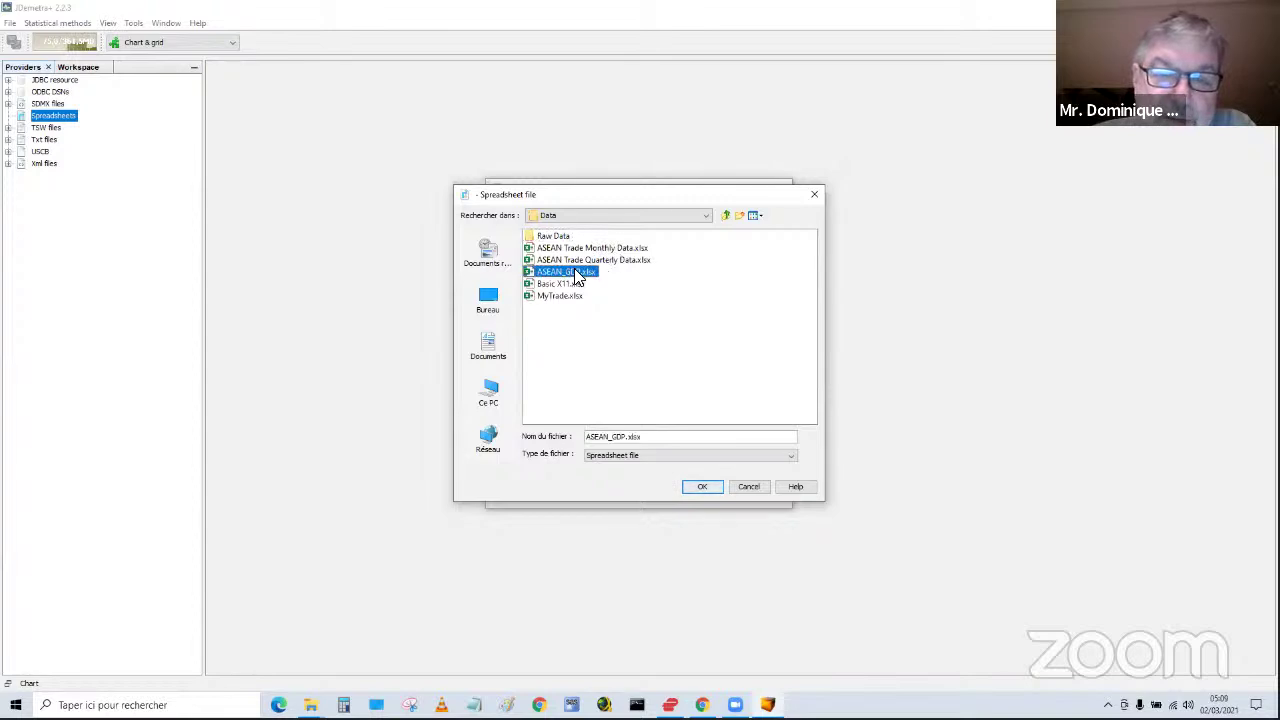
left_click(697, 482)
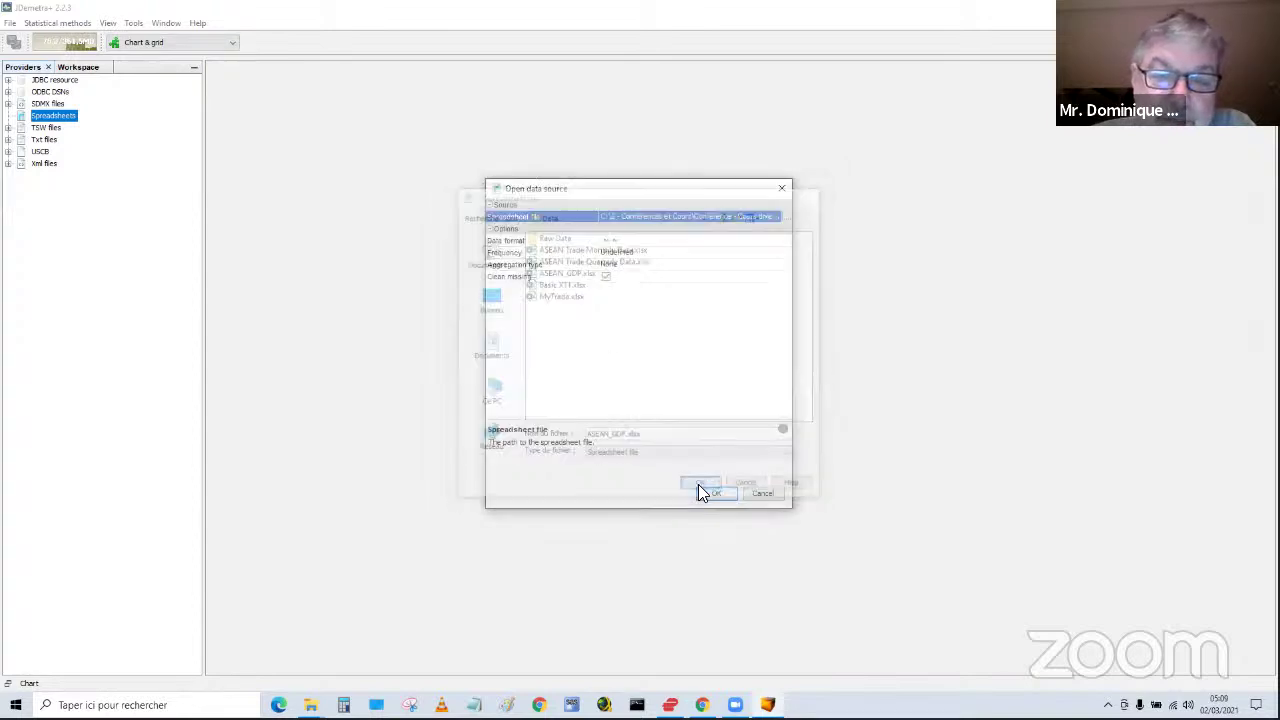
left_click(708, 492)
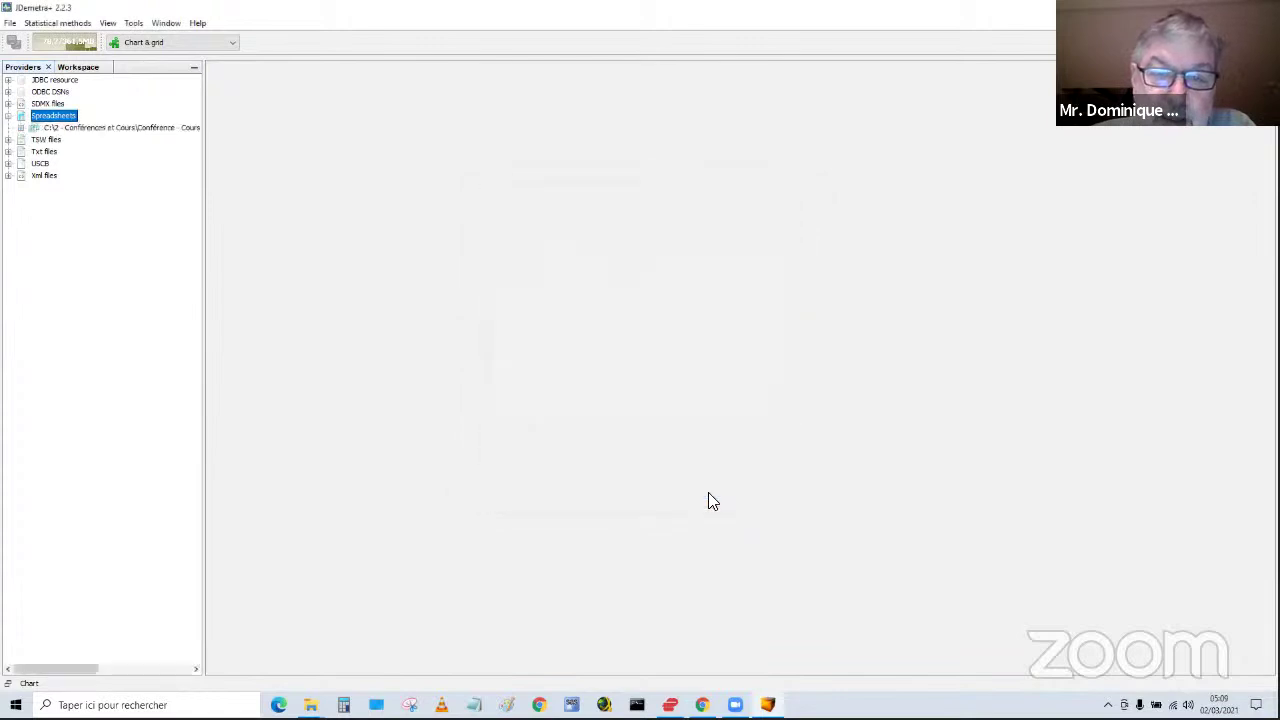
- Expand the loaded workbook to its country sheets, look through the Brunei Darussalam series, and collapse that country again
left_click(20, 128)
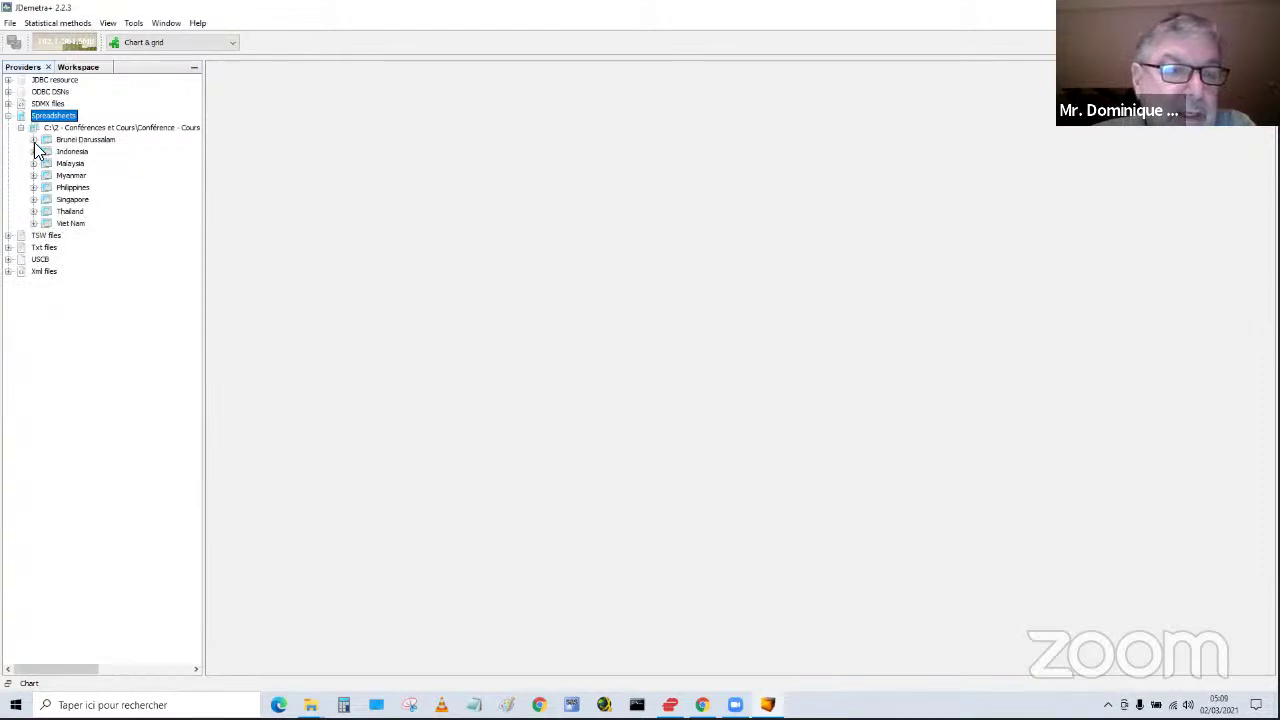
left_click(34, 140)
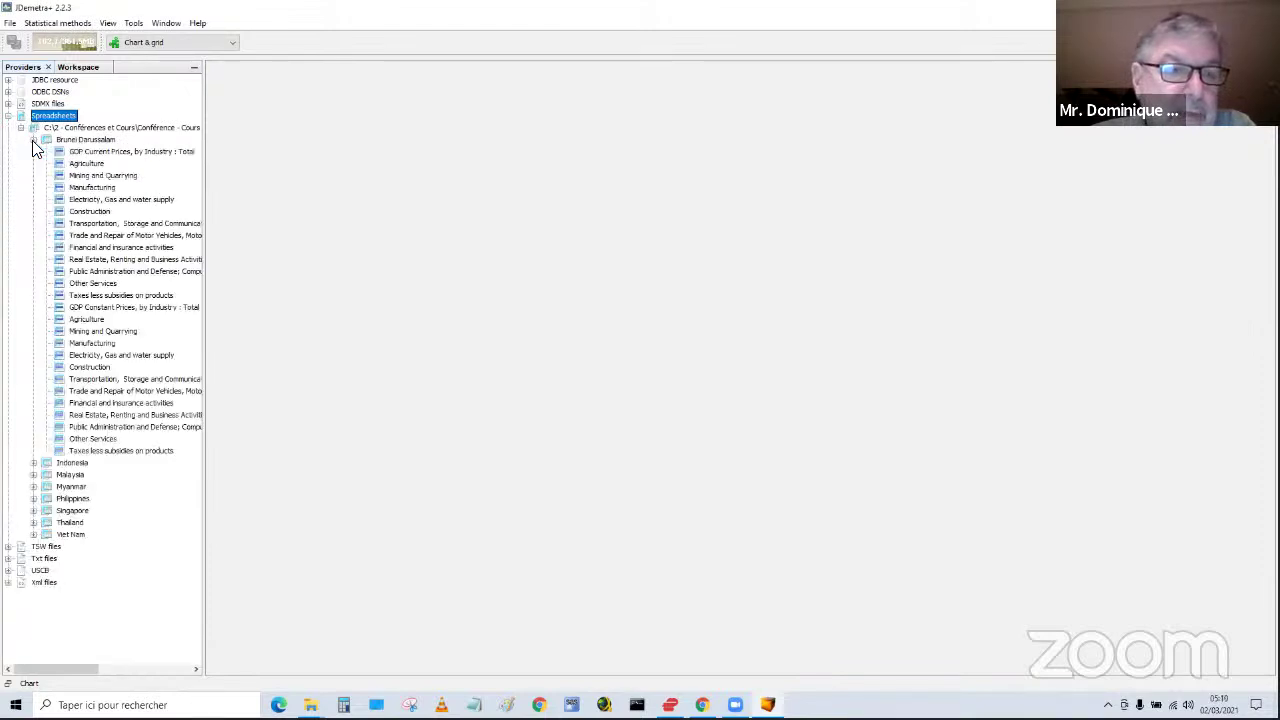
left_click(34, 140)
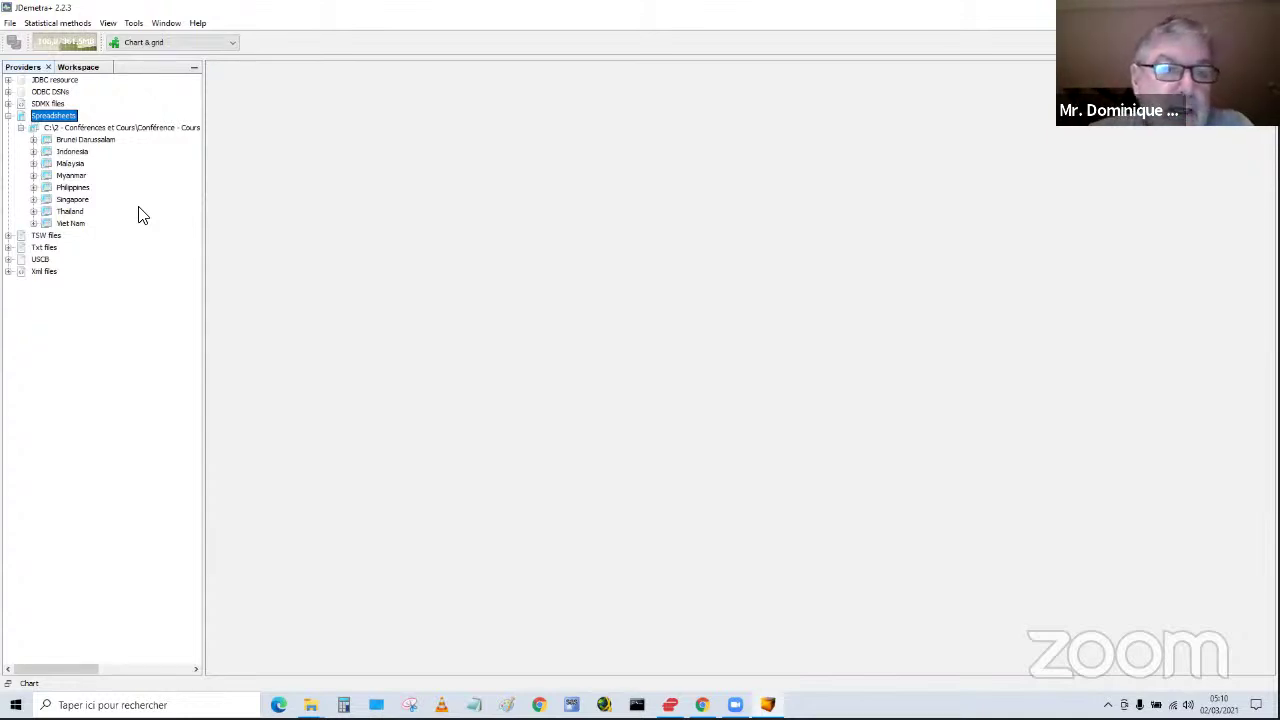
- Create a new seasonal adjustment multi-processing document
left_click(79, 27)
mouse_move(86, 76)
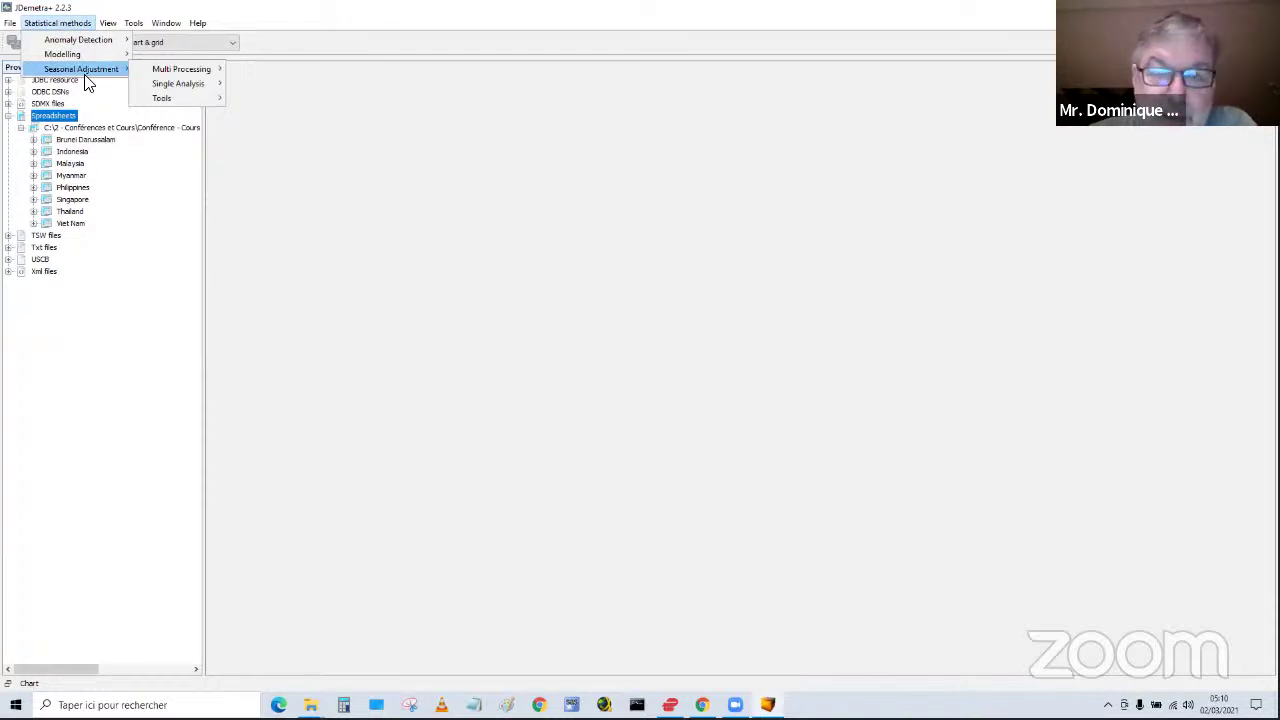
mouse_move(181, 69)
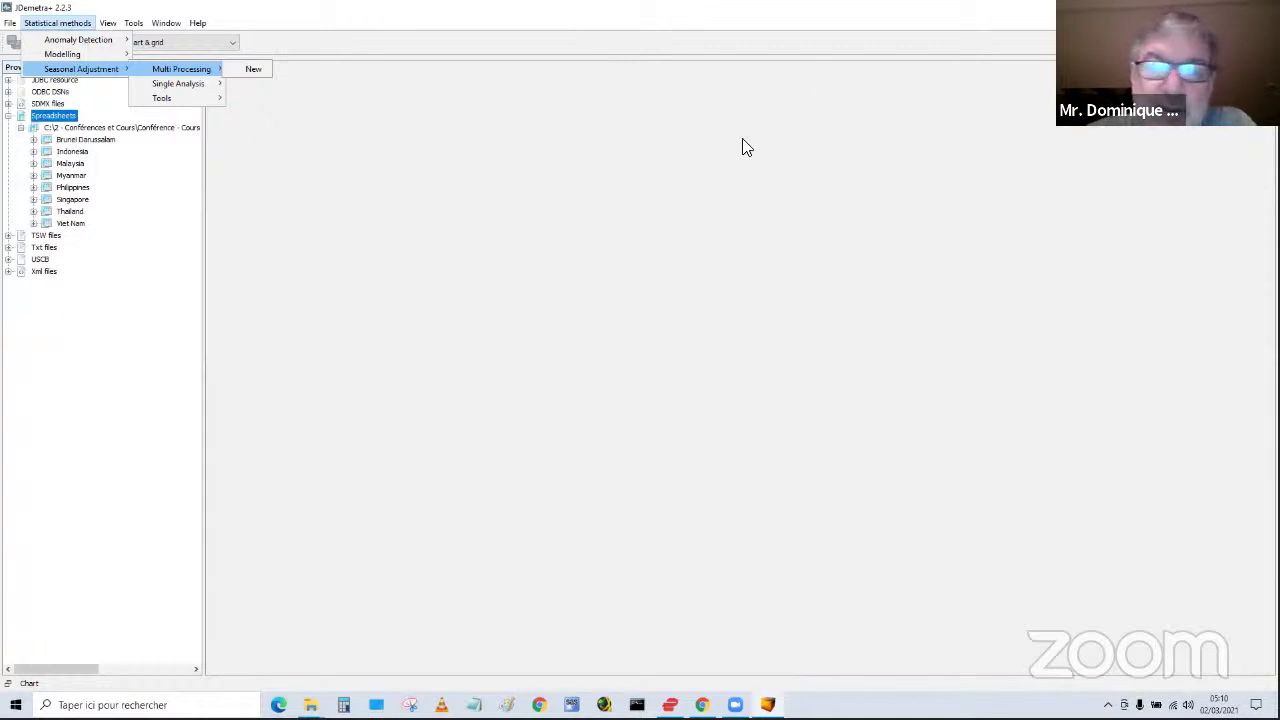
left_click(251, 72)
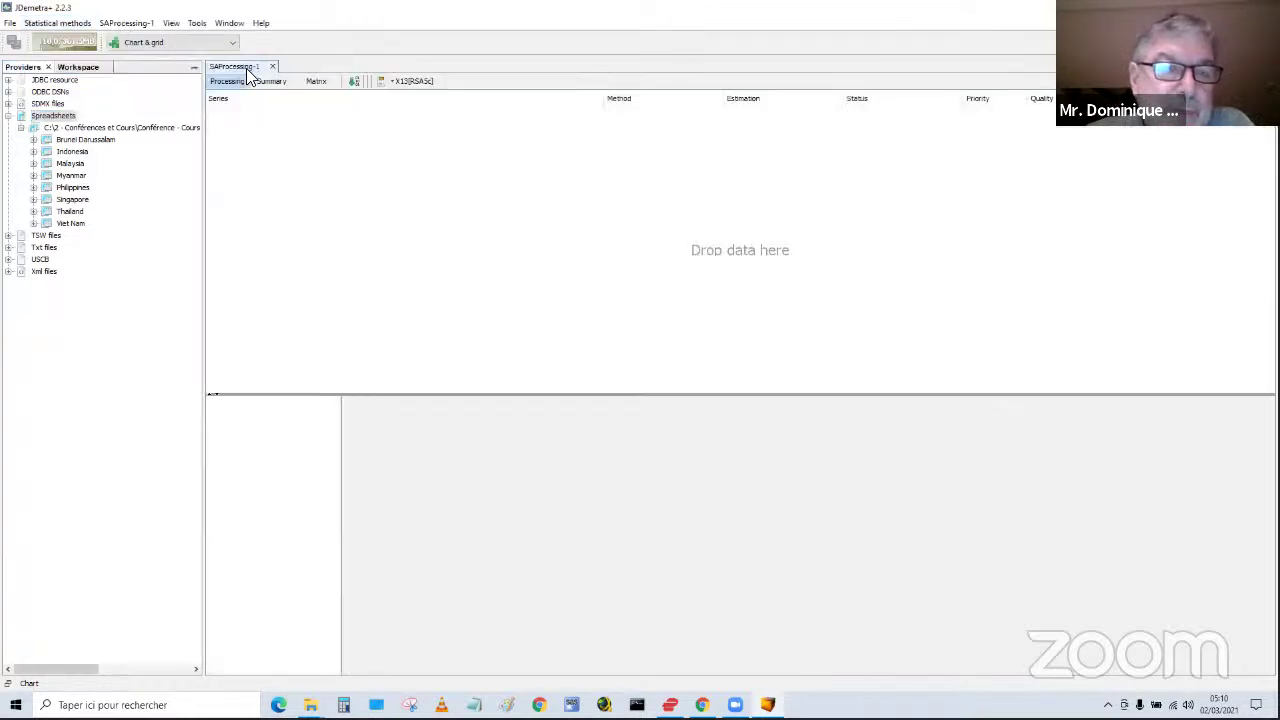
- Set the multi-processing's default specification to X13 RSA1
left_click(393, 84)
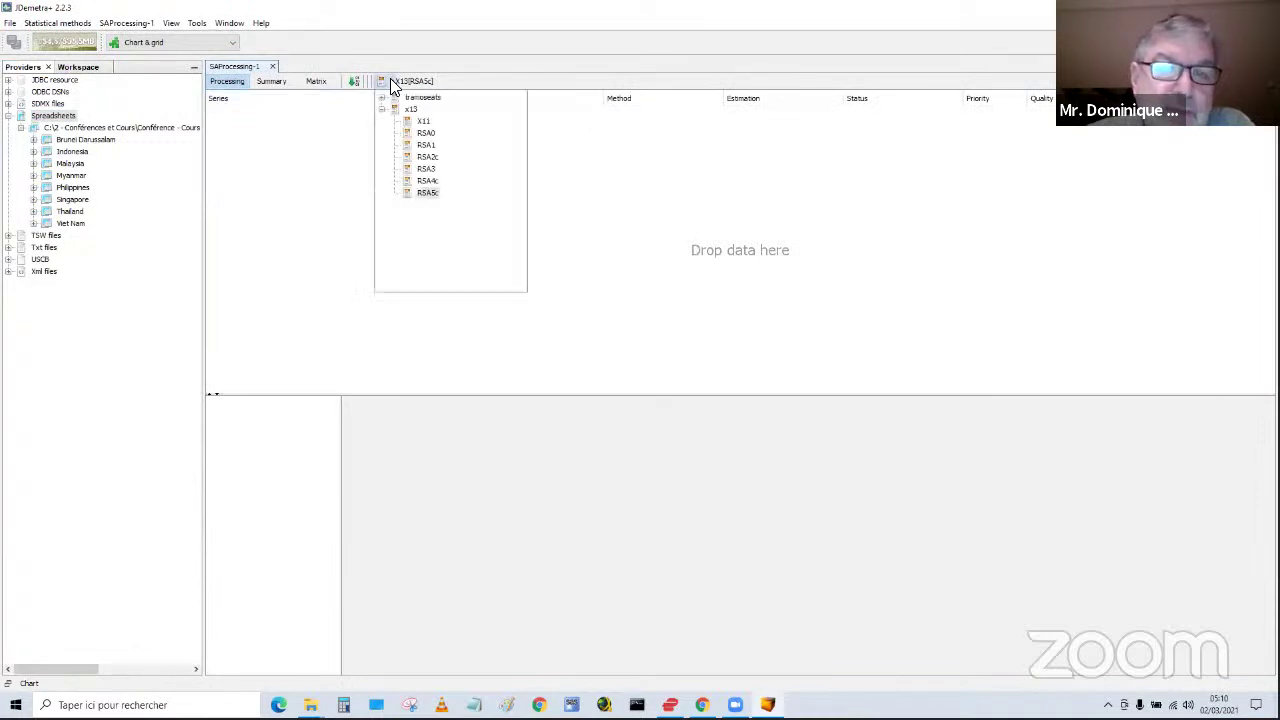
left_click(427, 146)
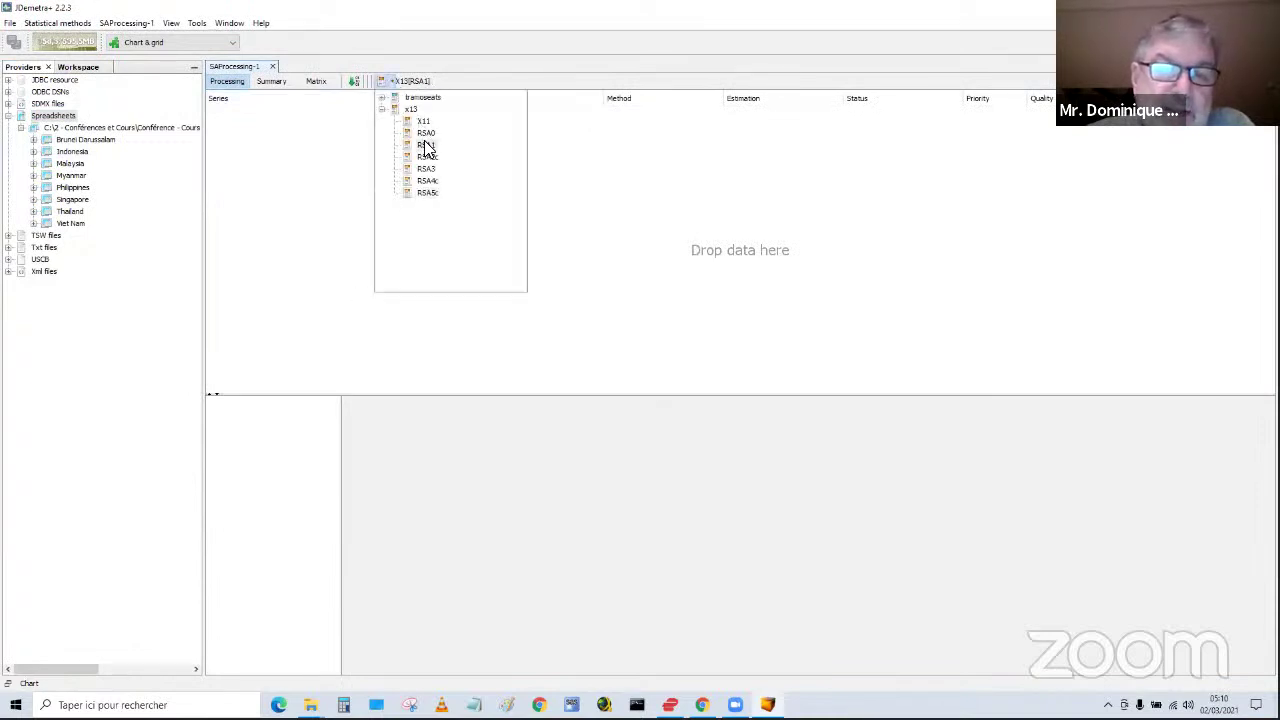
left_click(322, 183)
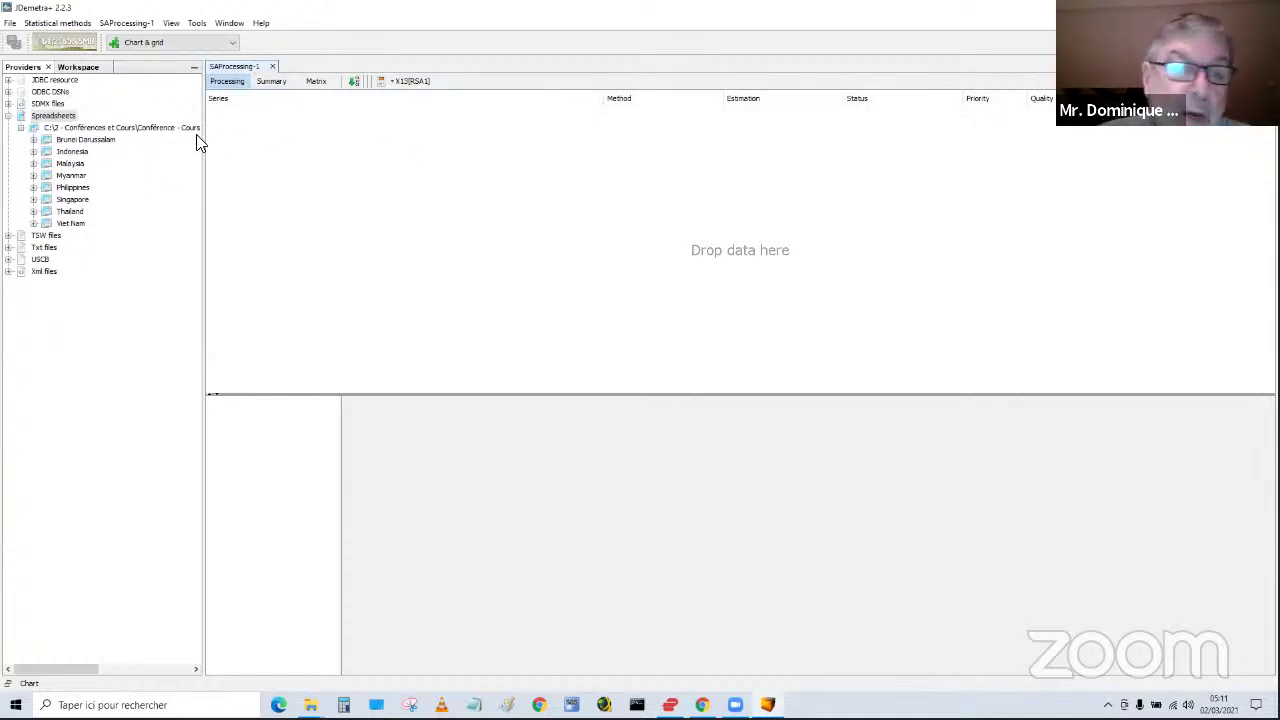
- Add all series of the ASEAN GDP workbook to the multi-processing and run the seasonal adjustment
left_click_drag(177, 129, 273, 145)
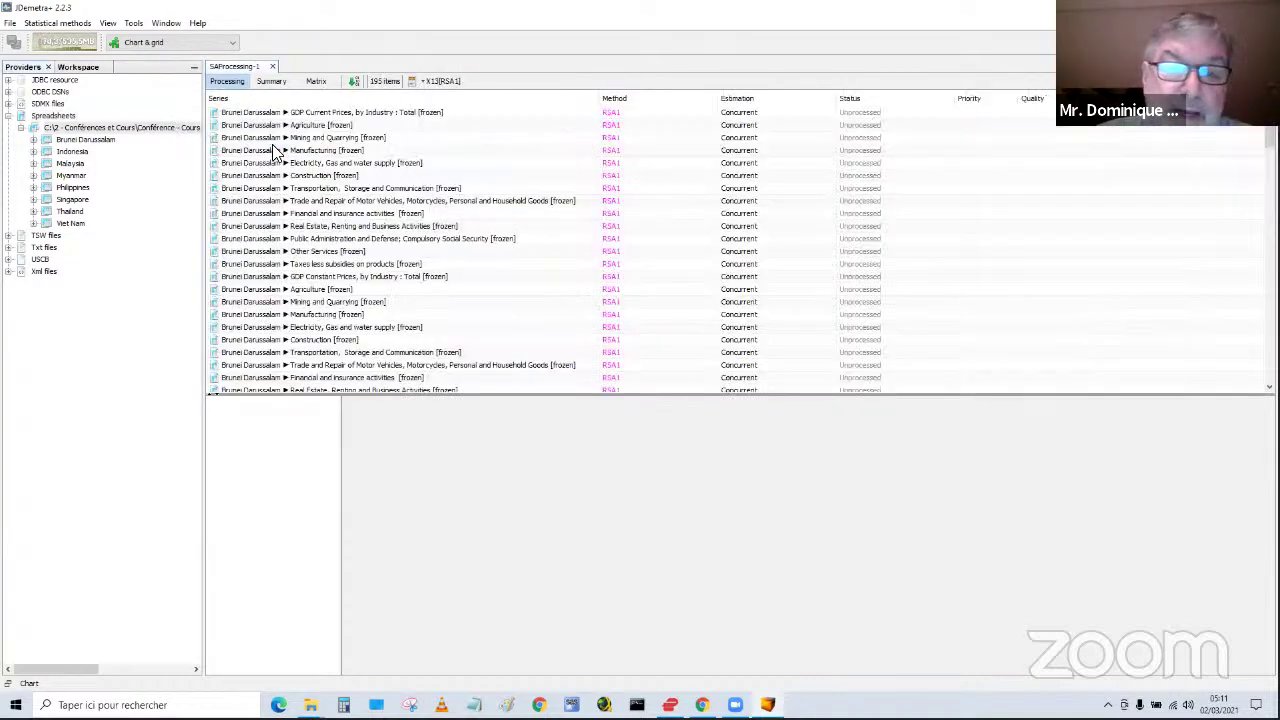
left_click(351, 84)
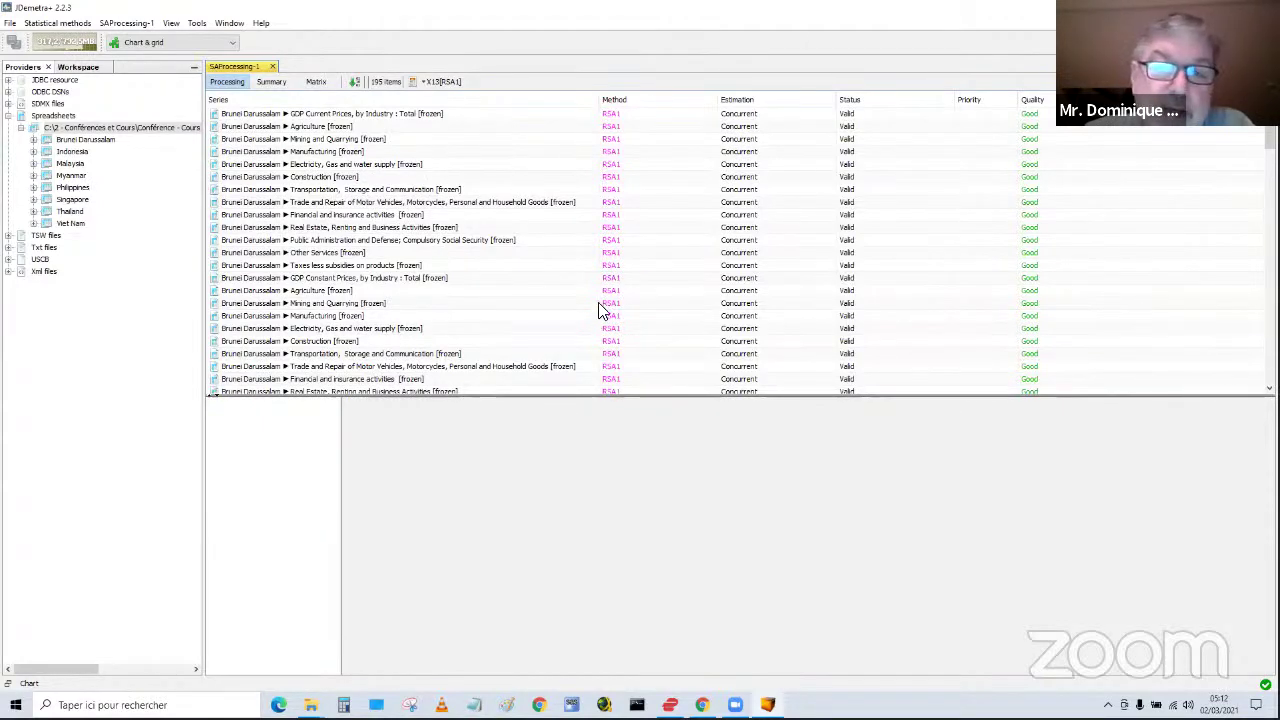
- Examine the main results and specification settings of Brunei Darussalam's GDP Current Prices total, and display its Construction series results
left_click(610, 115)
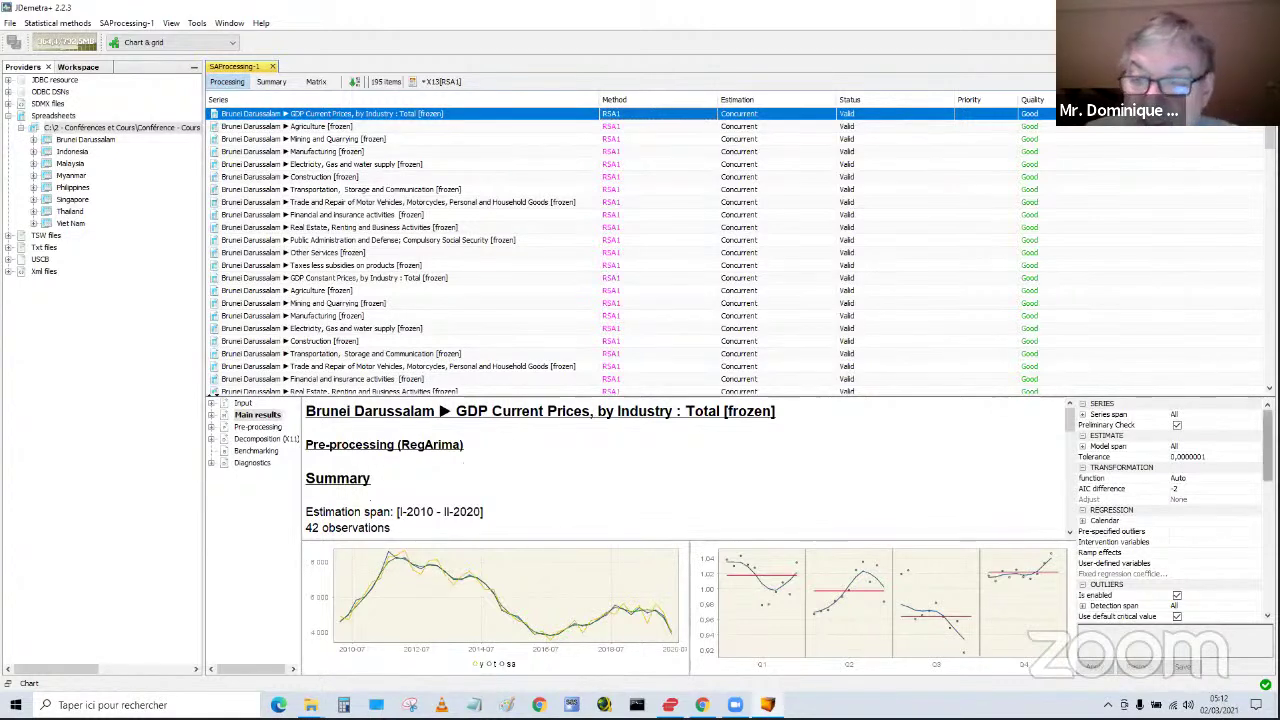
scroll(1170, 510, "down", 5)
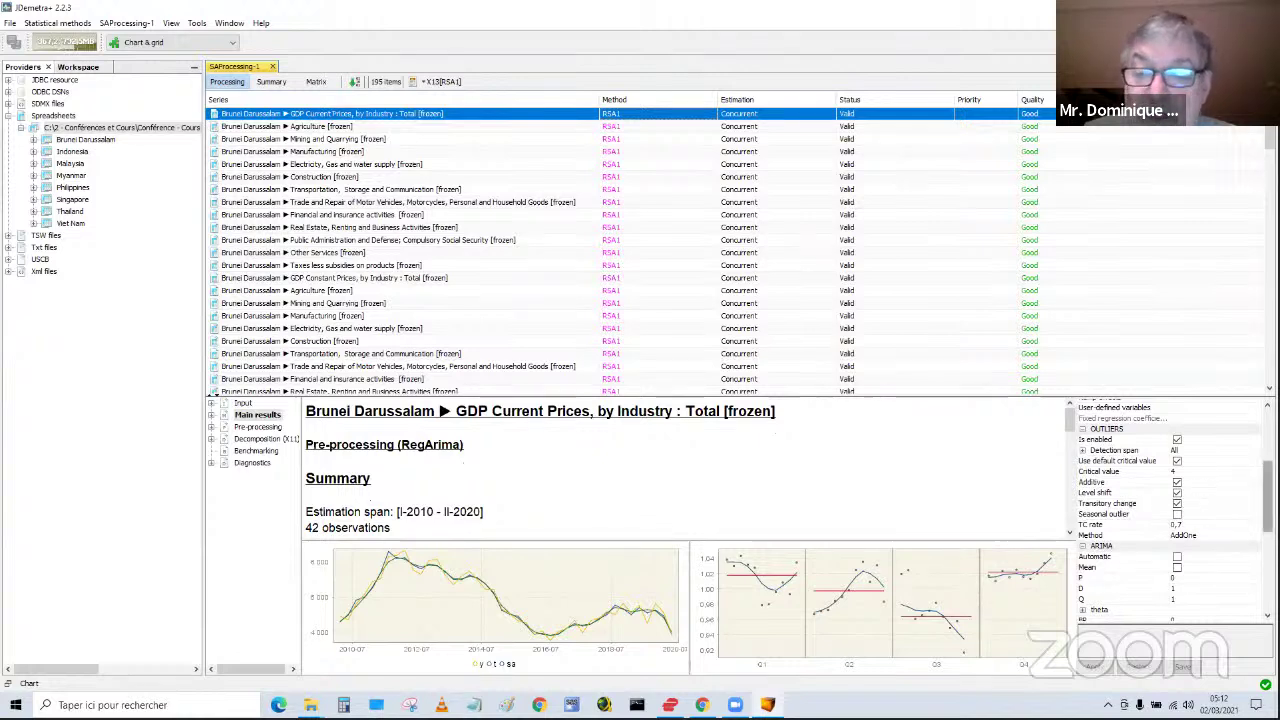
scroll(1268, 490, "up", 3)
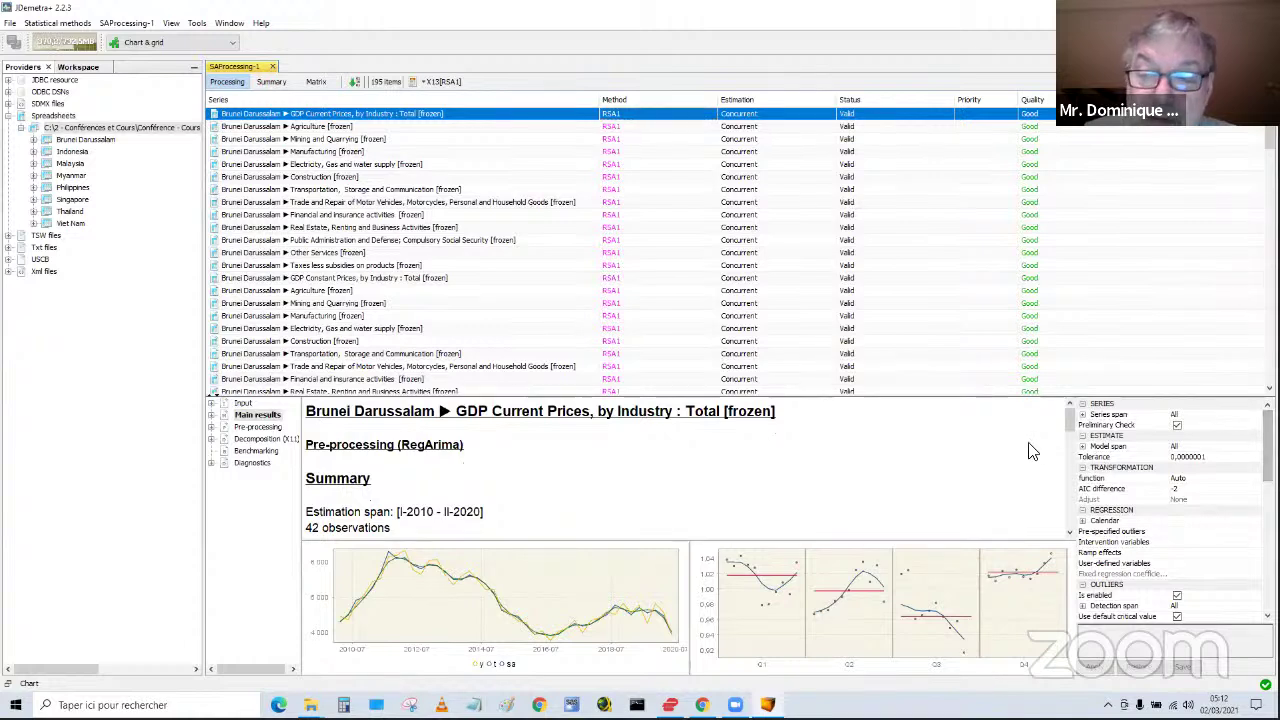
left_click(1105, 343)
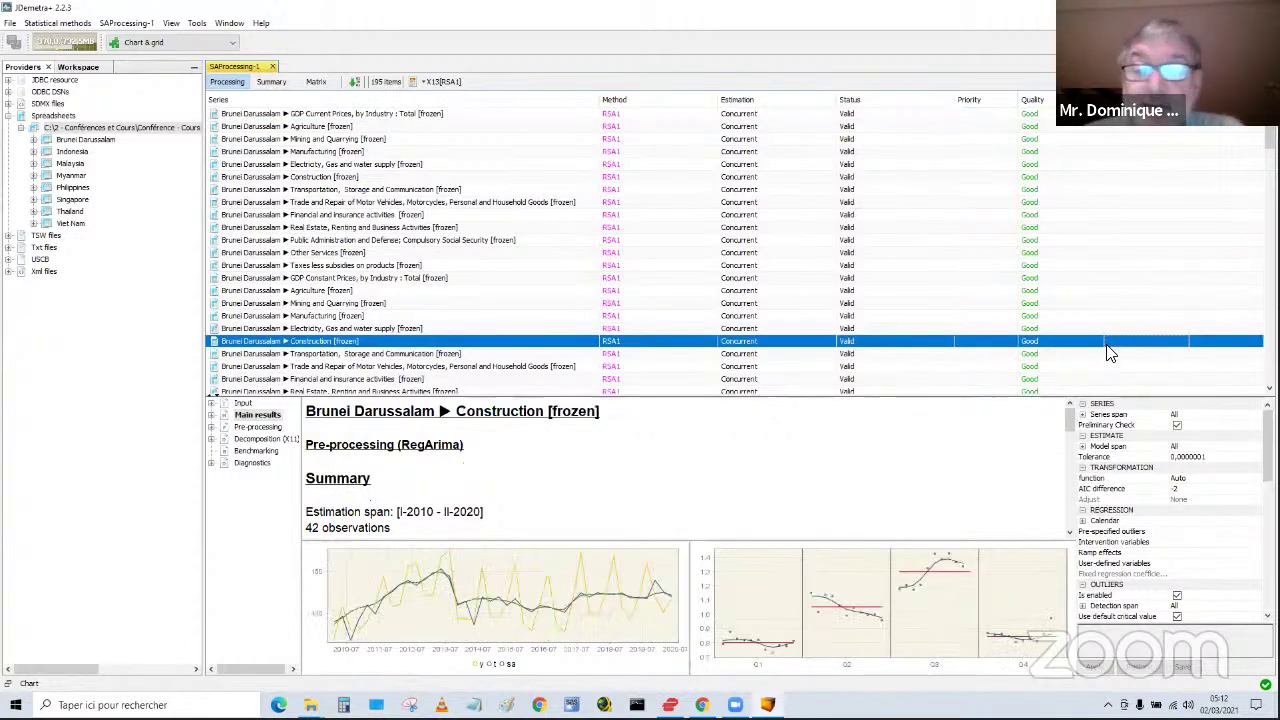
- Clone the predefined X13 RSA1 seasonal adjustment specification in the workspace
left_click(80, 70)
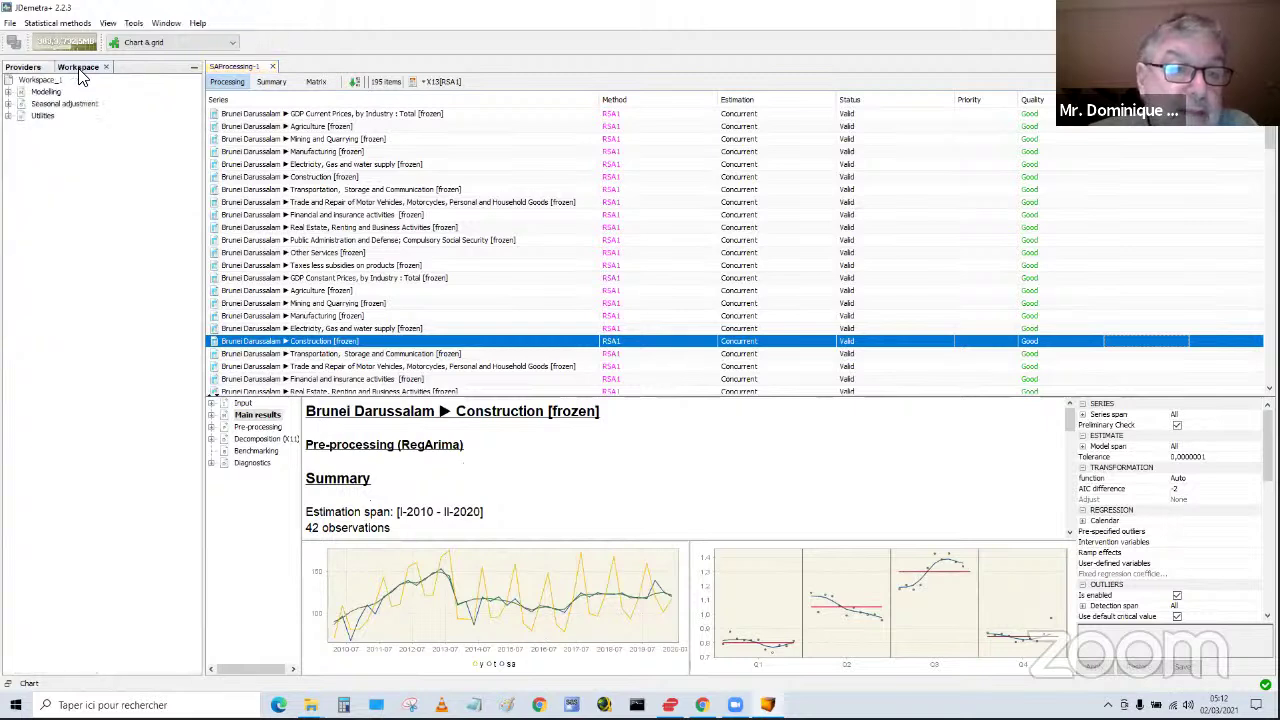
left_click(8, 105)
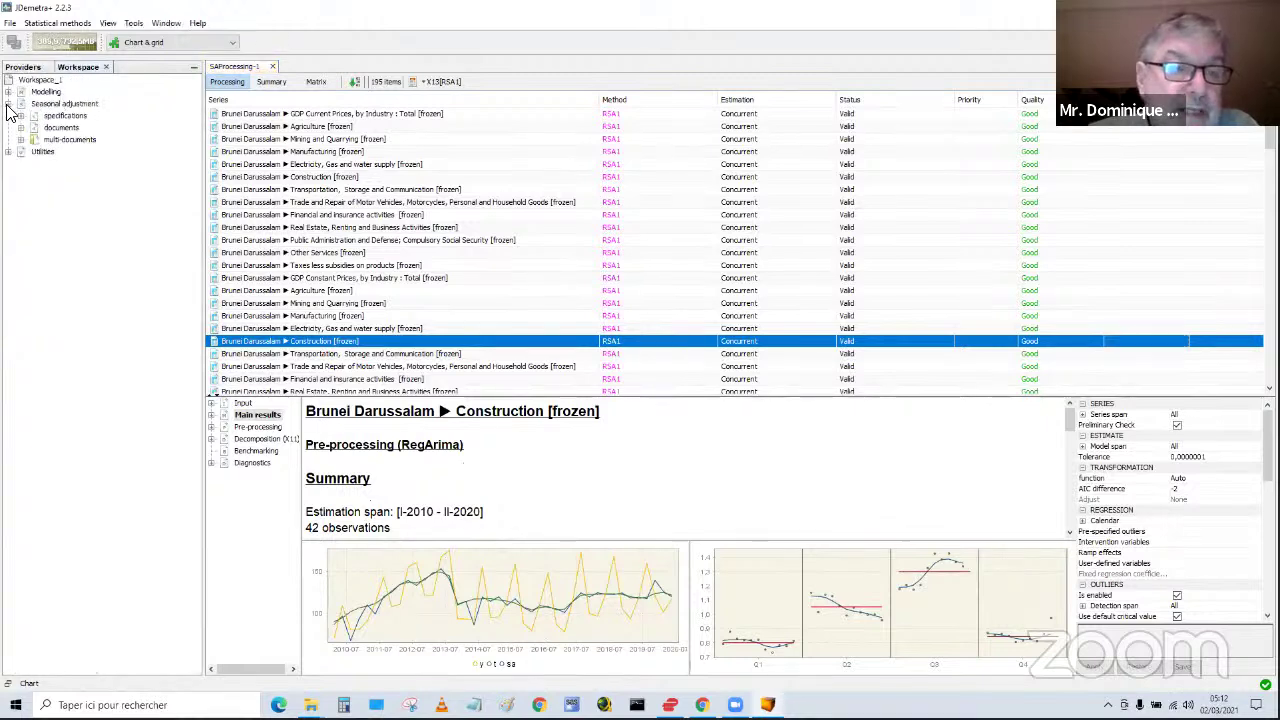
double_click(60, 117)
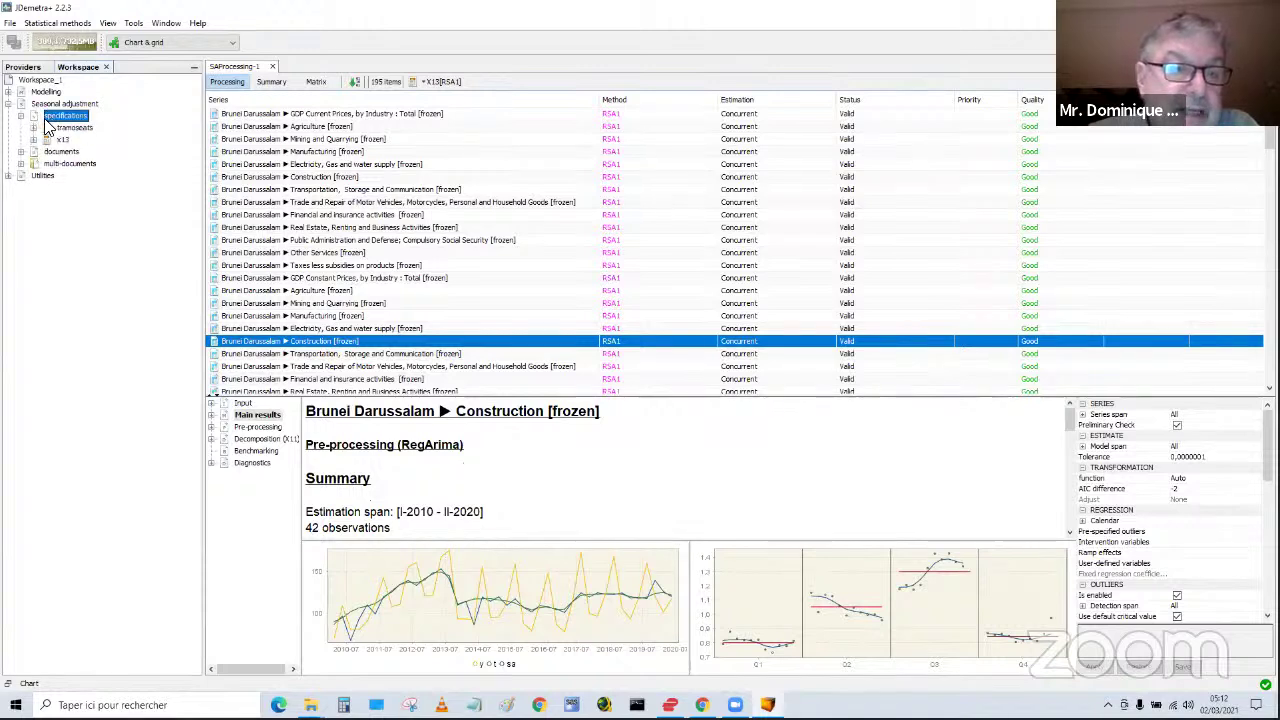
left_click(34, 140)
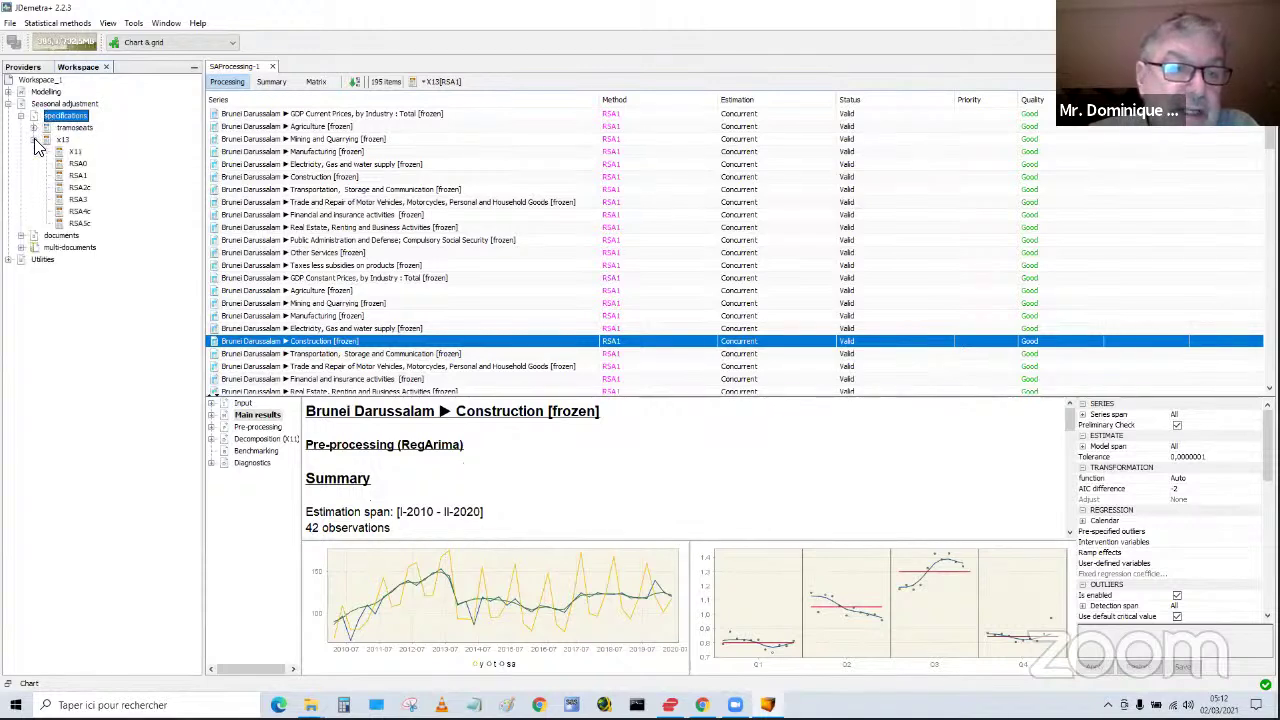
right_click(75, 178)
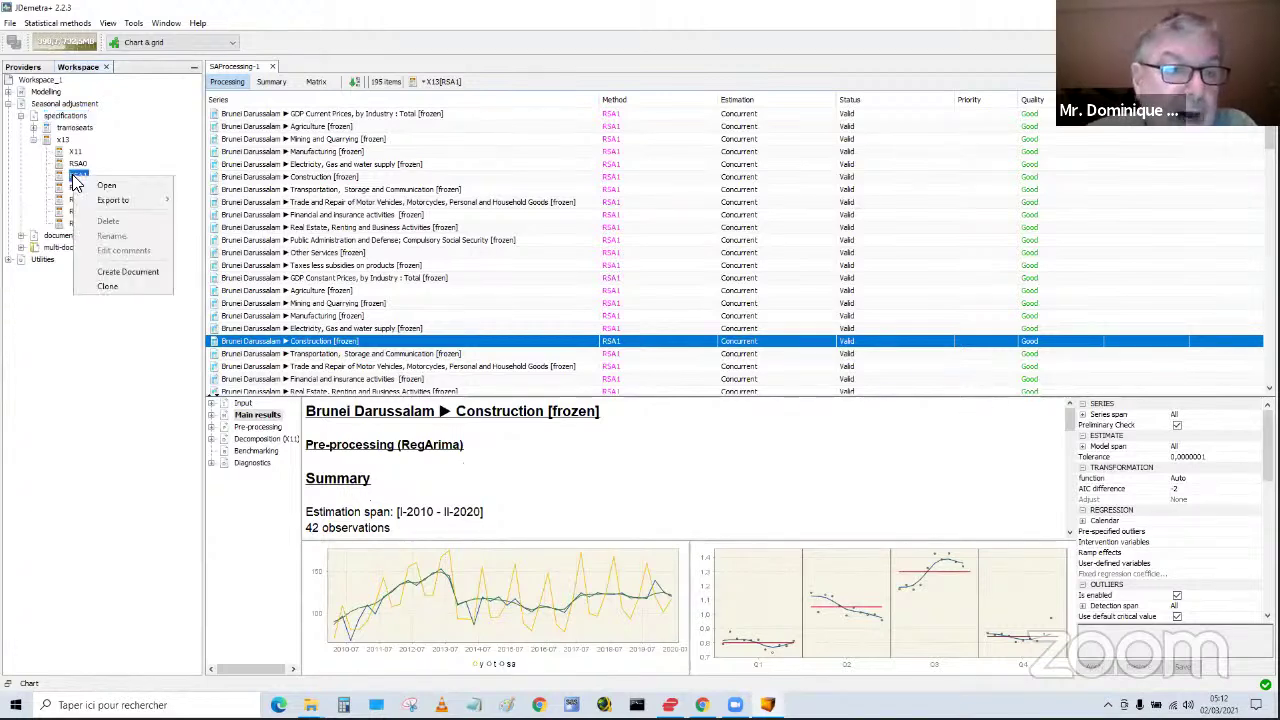
left_click(108, 287)
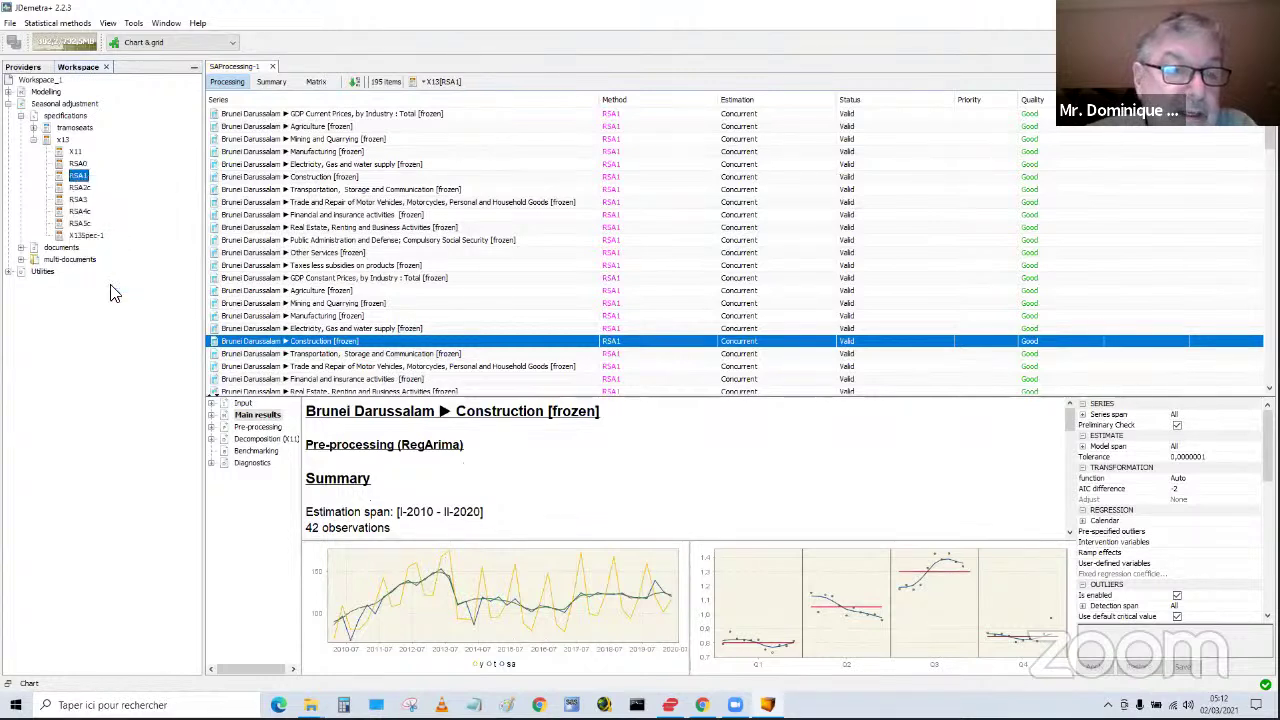
- Disable transitory change outlier detection in the cloned X13 specification and save the change
left_click(86, 237)
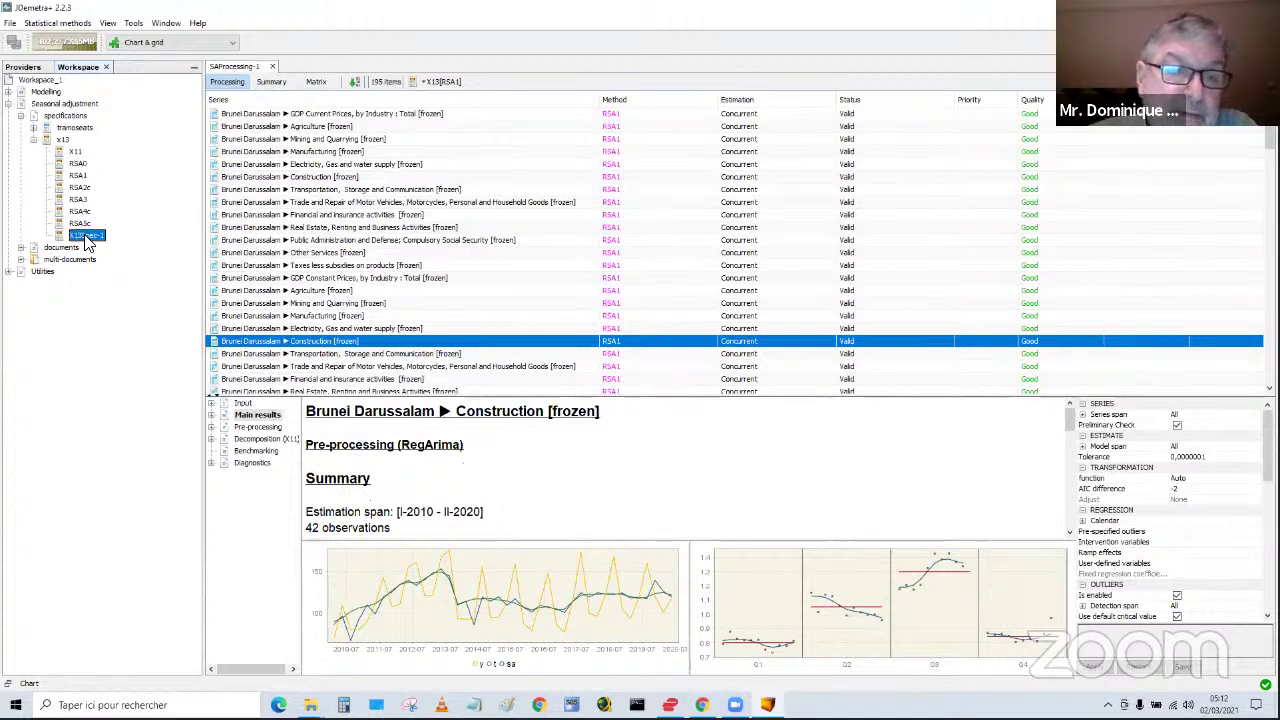
double_click(86, 237)
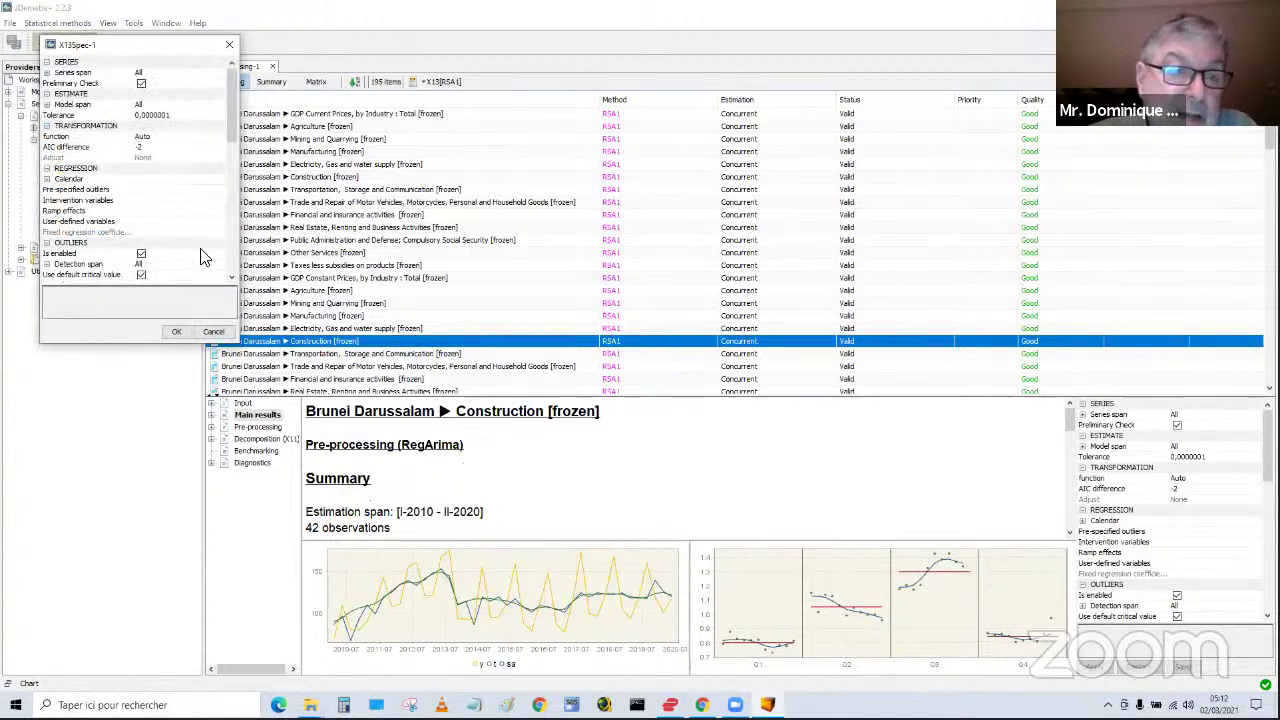
left_click(232, 278)
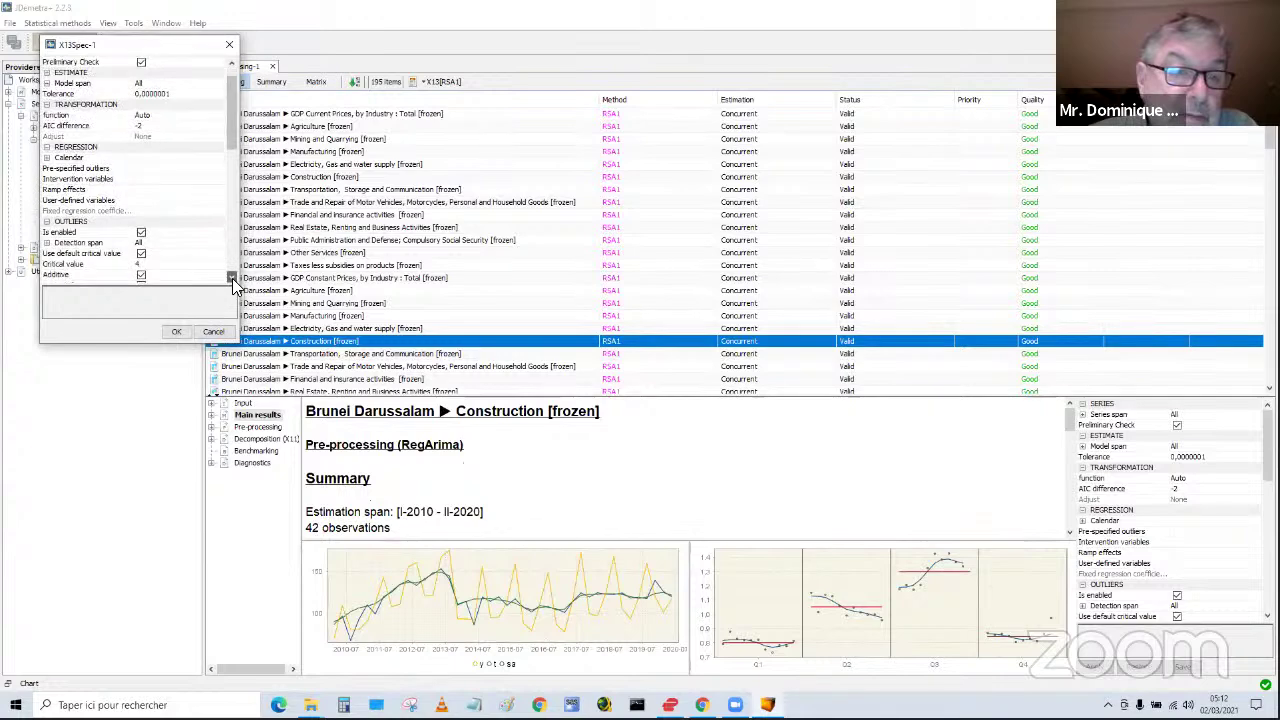
scroll(232, 278, "down", 2)
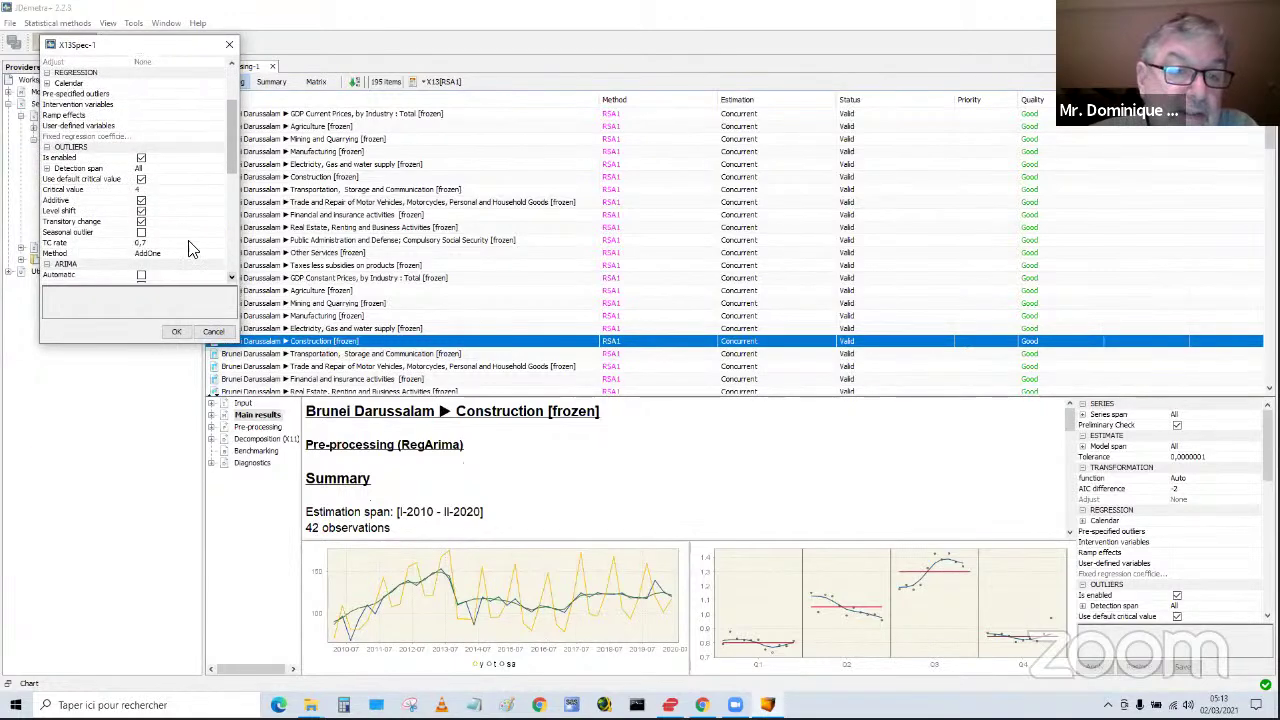
left_click(142, 221)
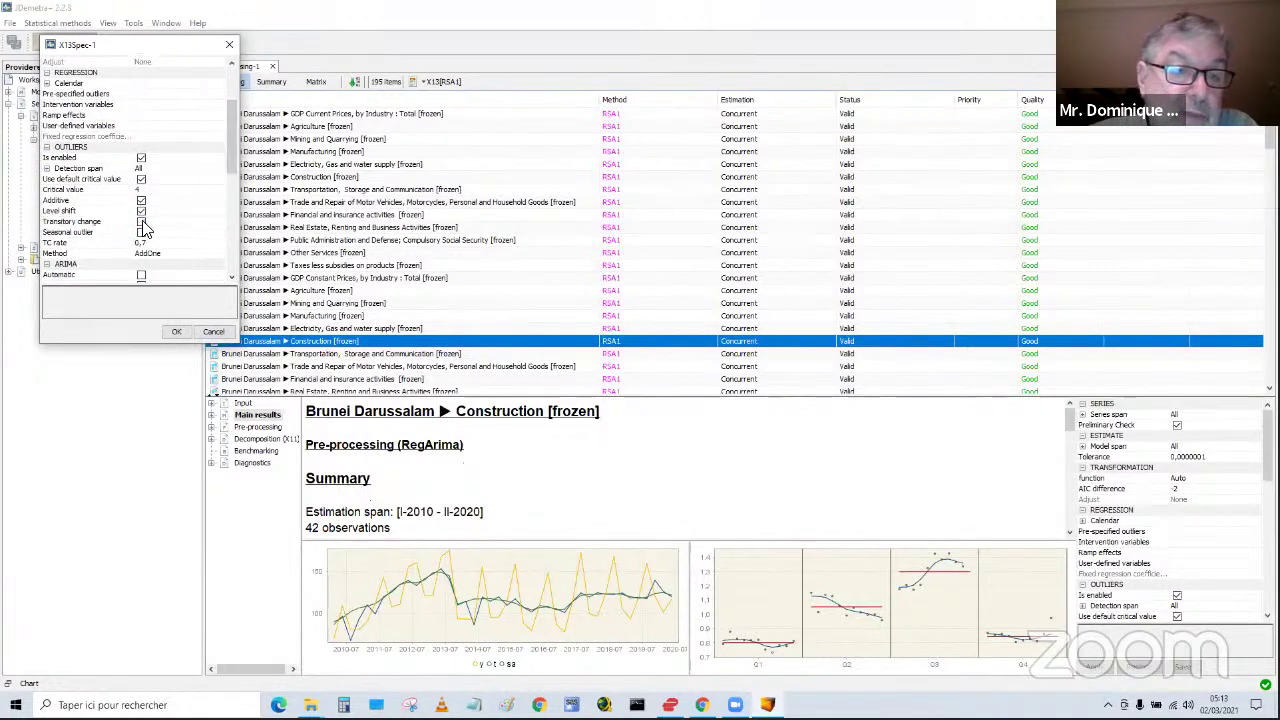
left_click(175, 333)
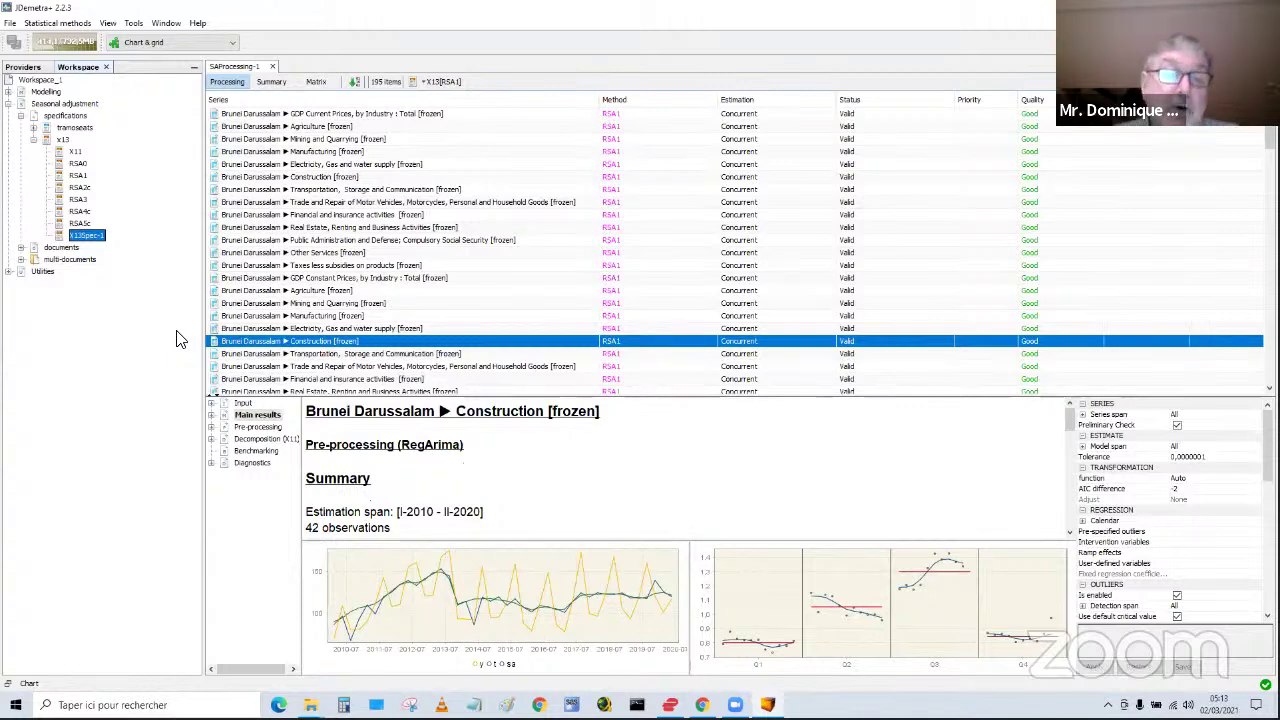
- Create a second seasonal adjustment multi-processing document
left_click(82, 24)
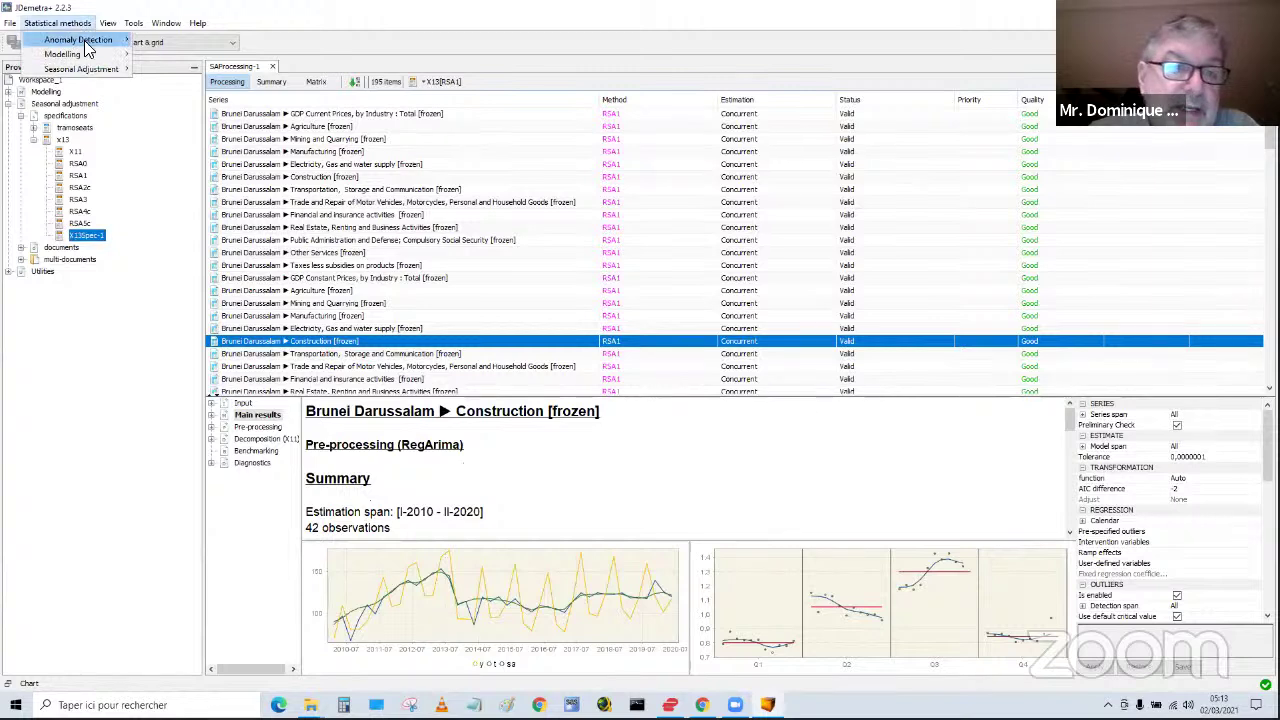
mouse_move(100, 72)
mouse_move(157, 75)
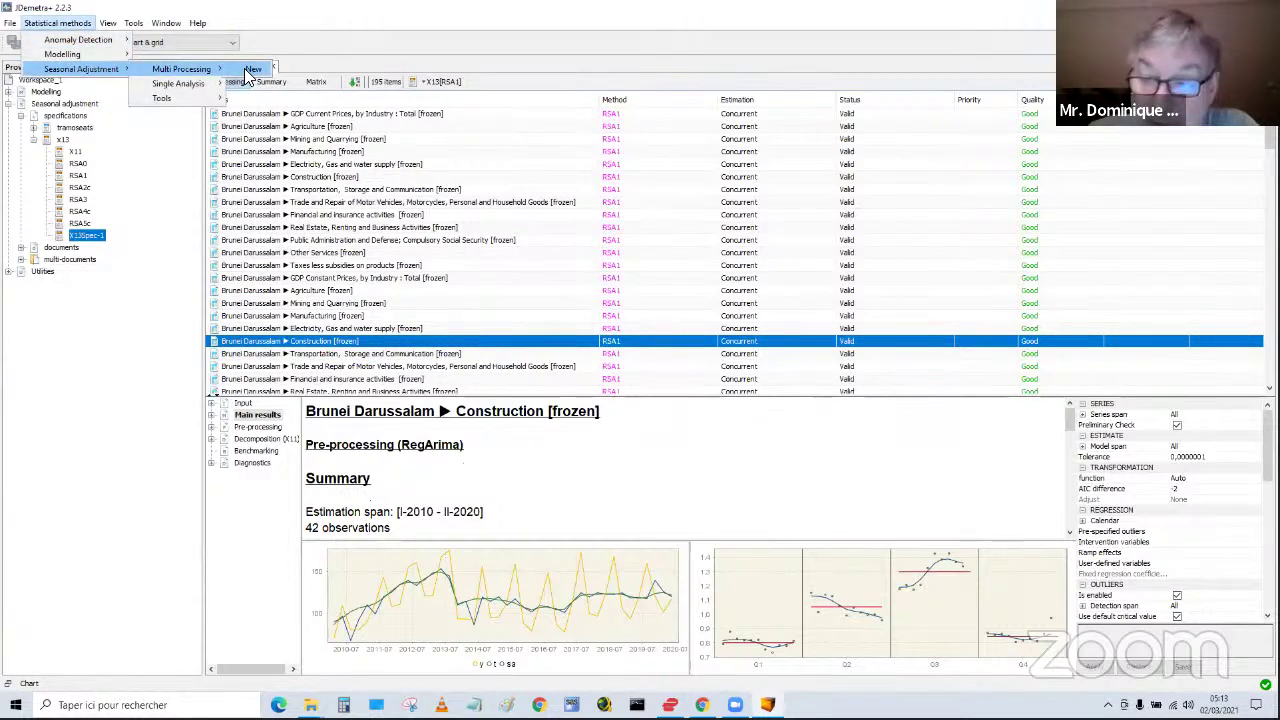
left_click(250, 70)
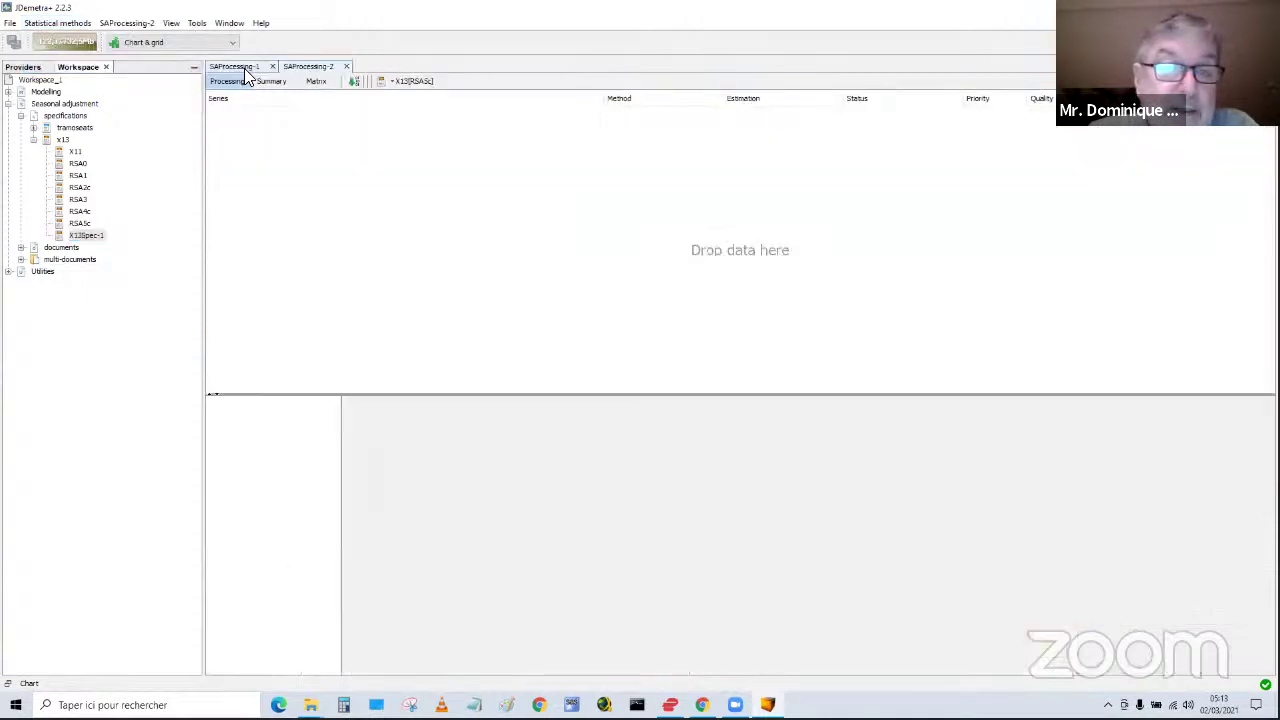
- Set the second multi-processing's default specification to the custom X13Spec-1
left_click(392, 84)
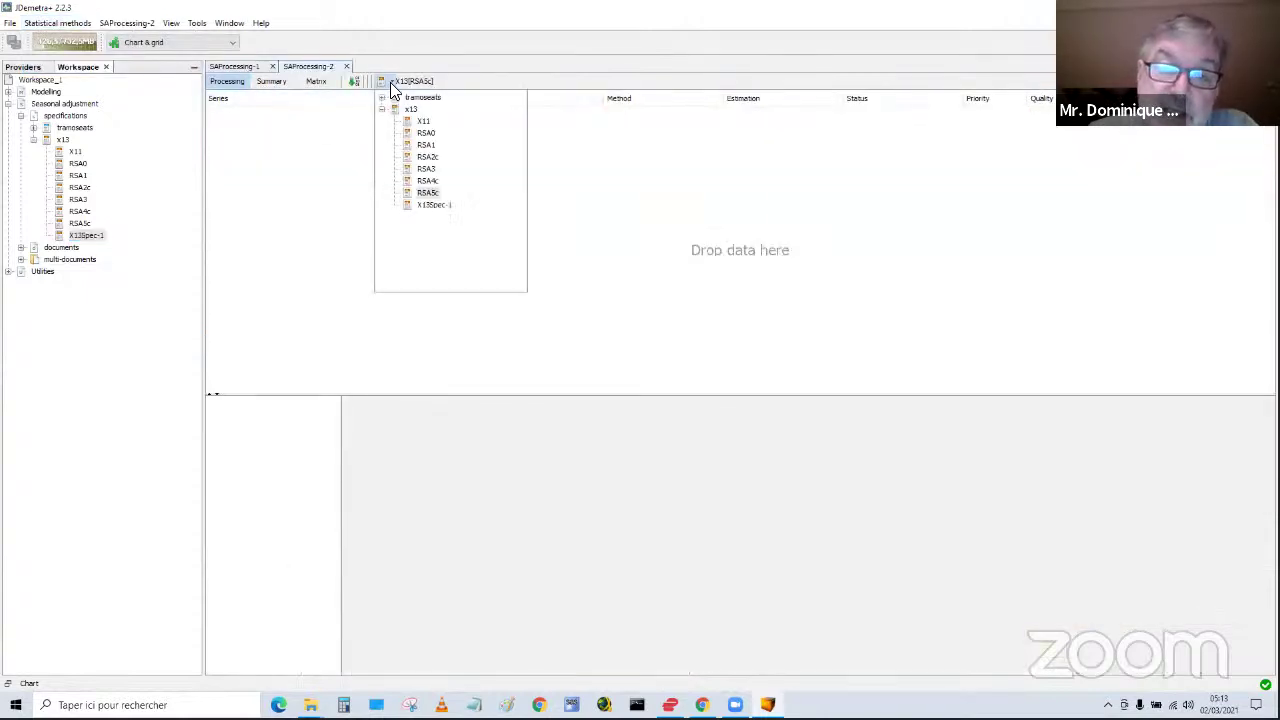
left_click(427, 206)
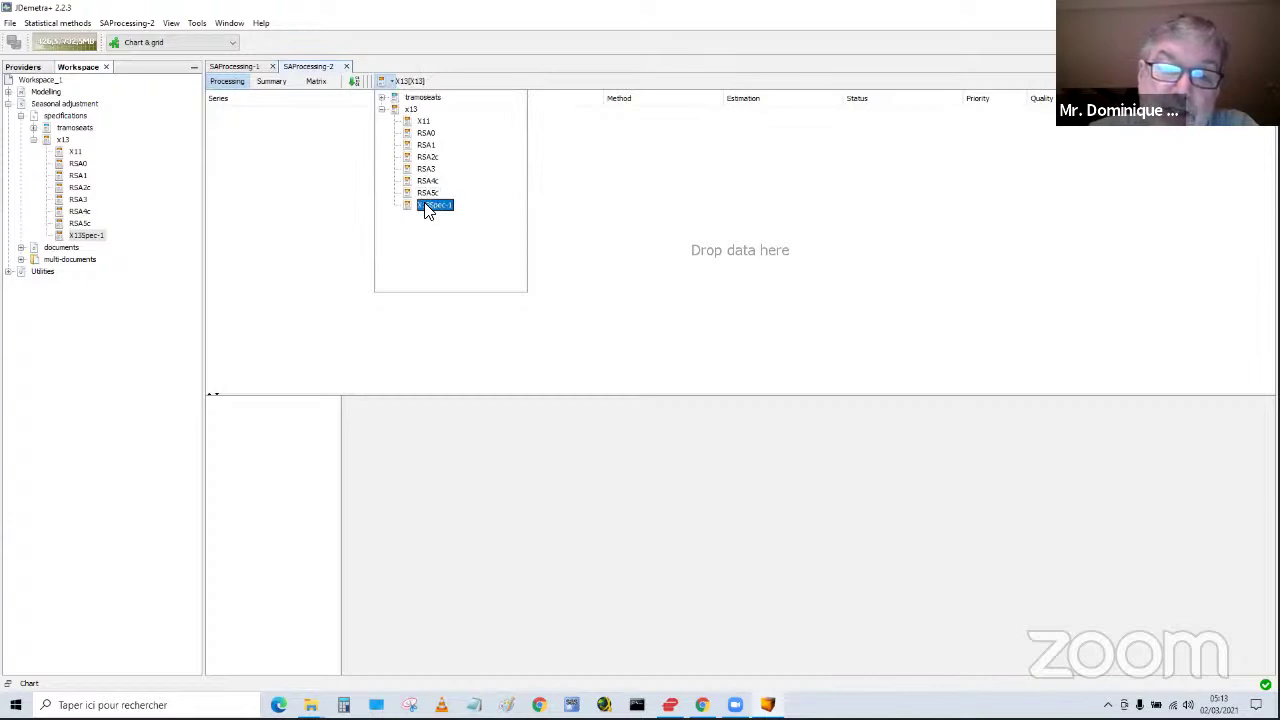
left_click(348, 233)
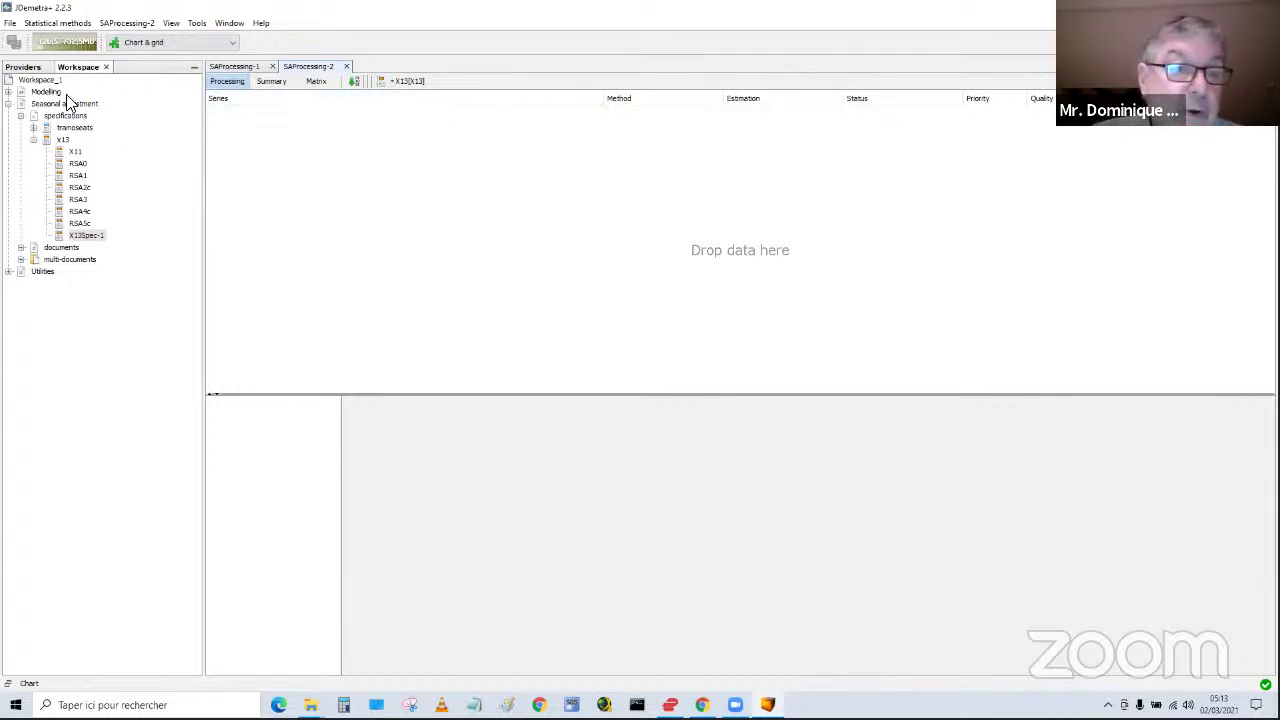
- Add all series of the ASEAN GDP workbook to the second multi-processing and run the seasonal adjustment
left_click(30, 68)
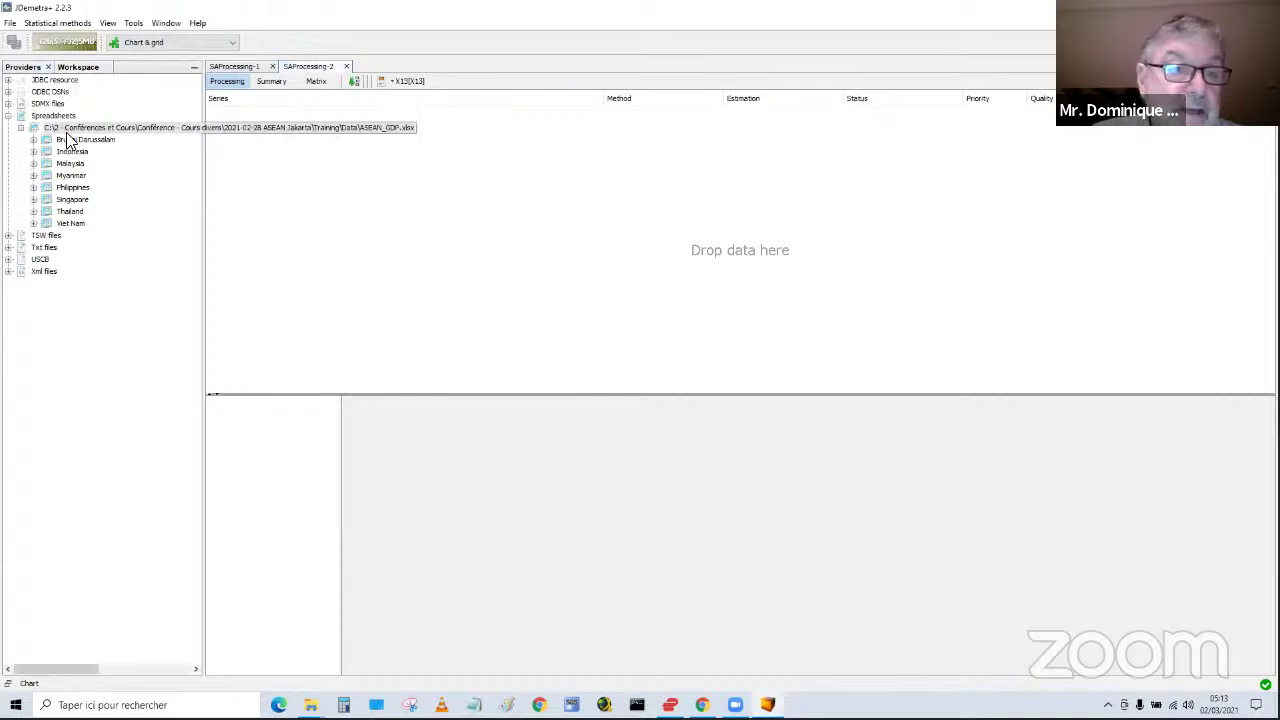
left_click_drag(70, 142, 302, 192)
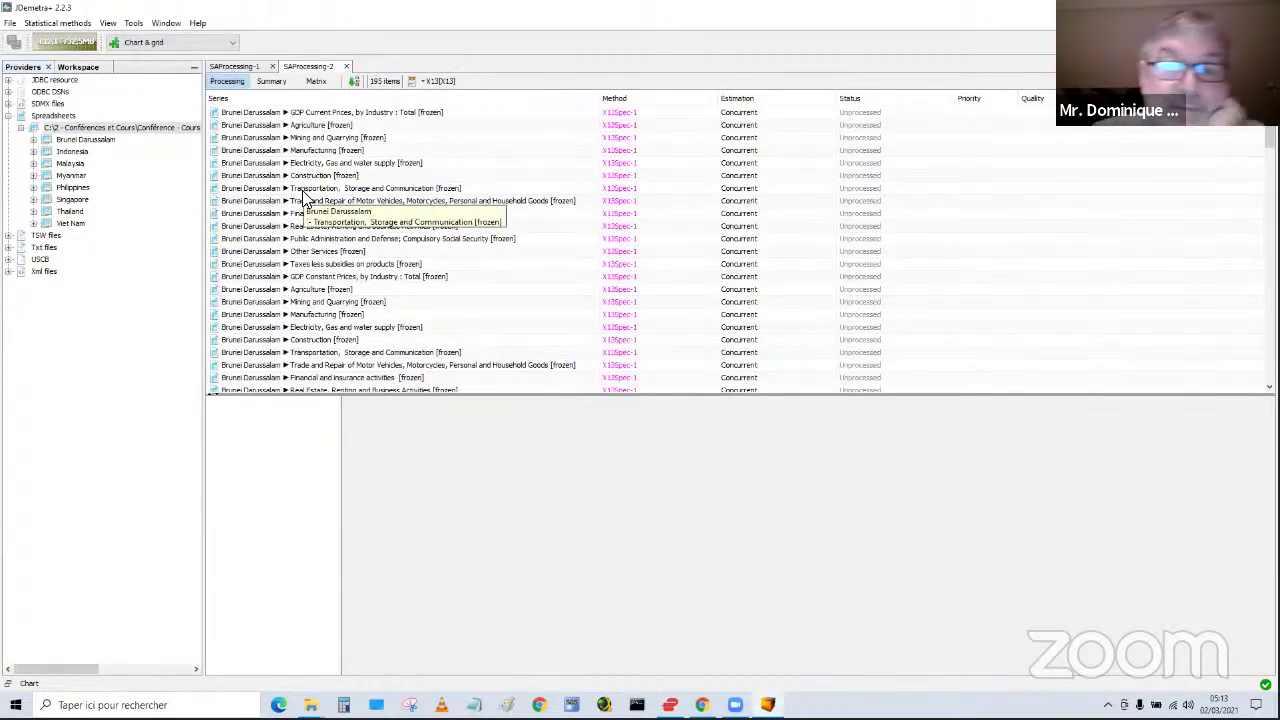
left_click(352, 82)
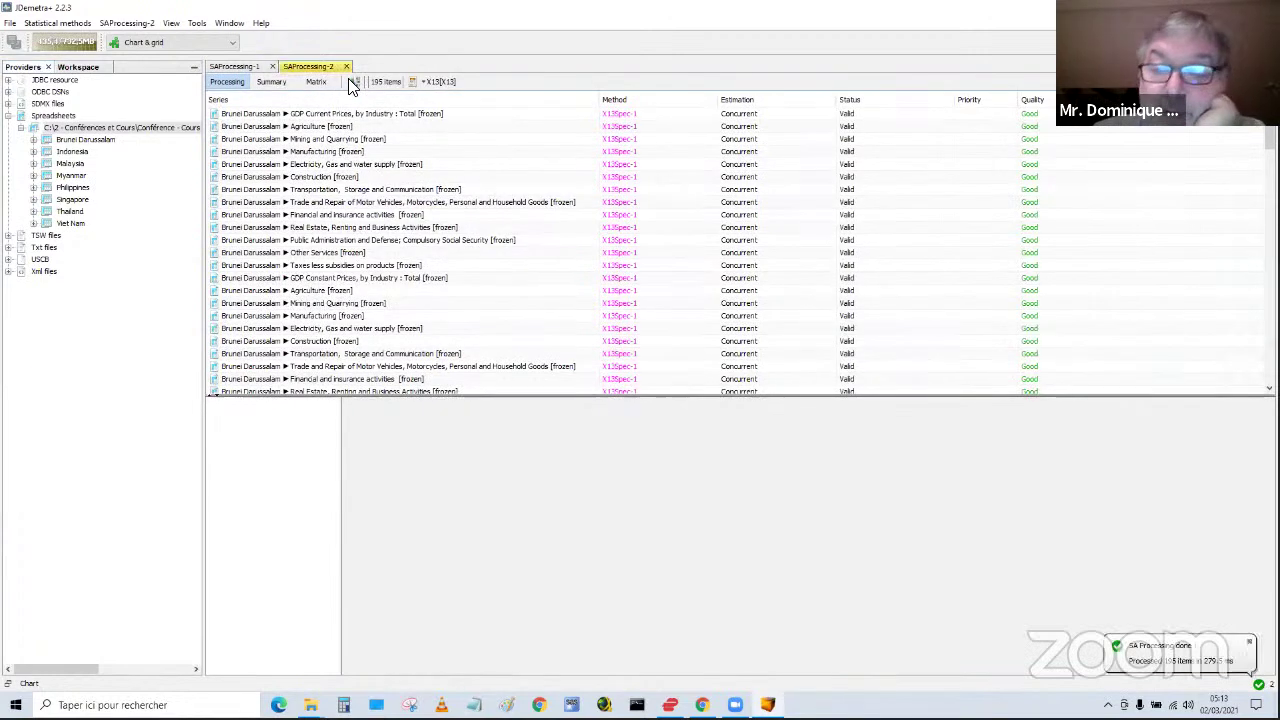
- Compare the series list of SAProcessing-1 with that of SAProcessing-2
left_click(251, 70)
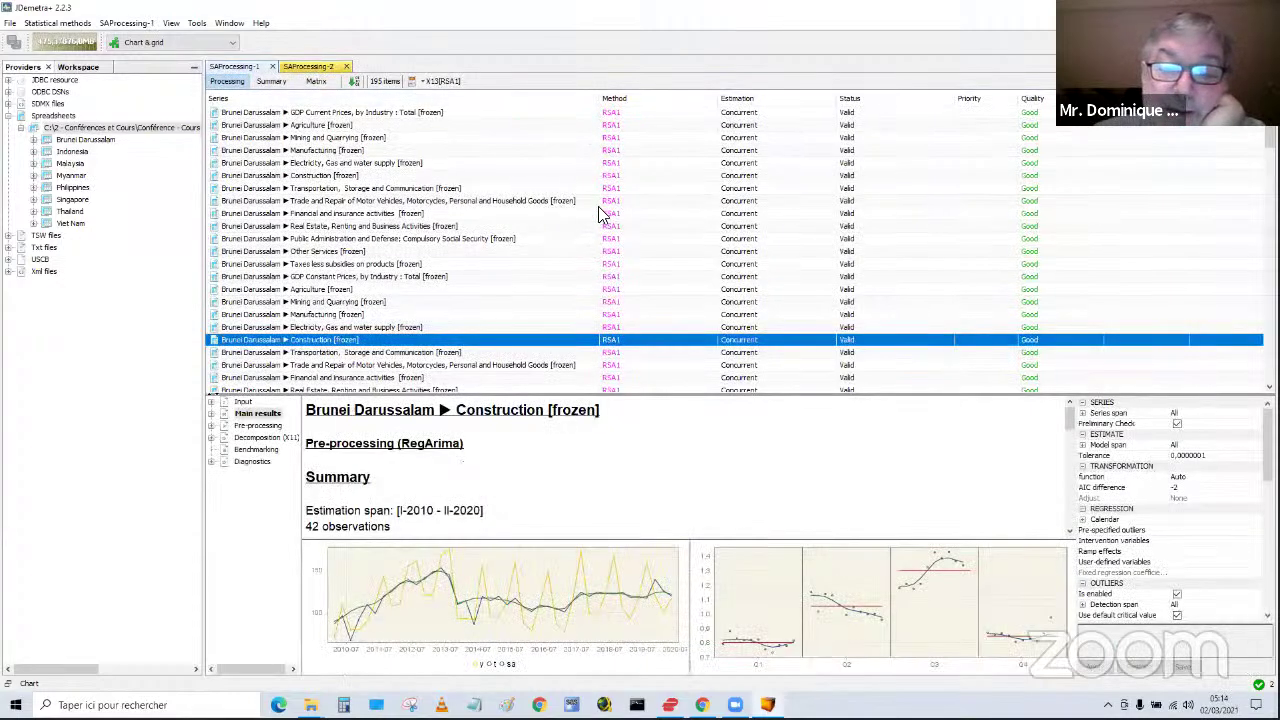
left_click(323, 70)
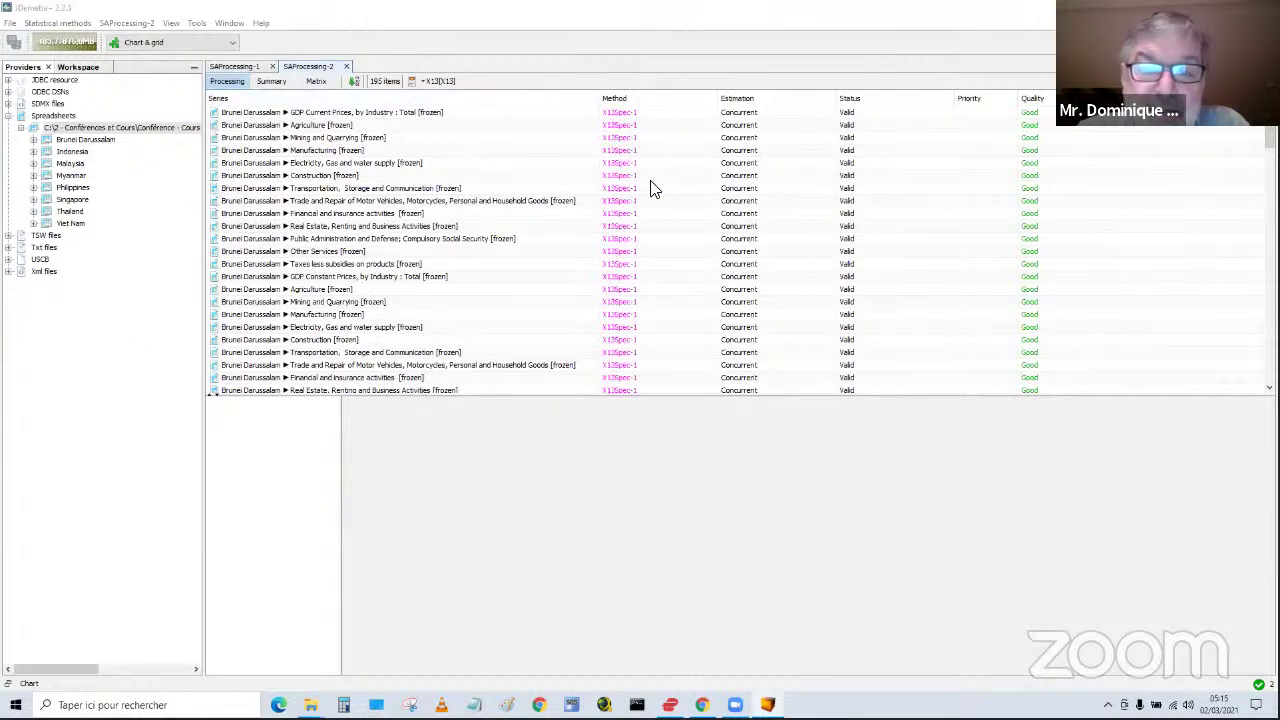
- Examine the outliers matrix of SAProcessing-1, widening the series name column to show the full names
left_click(248, 72)
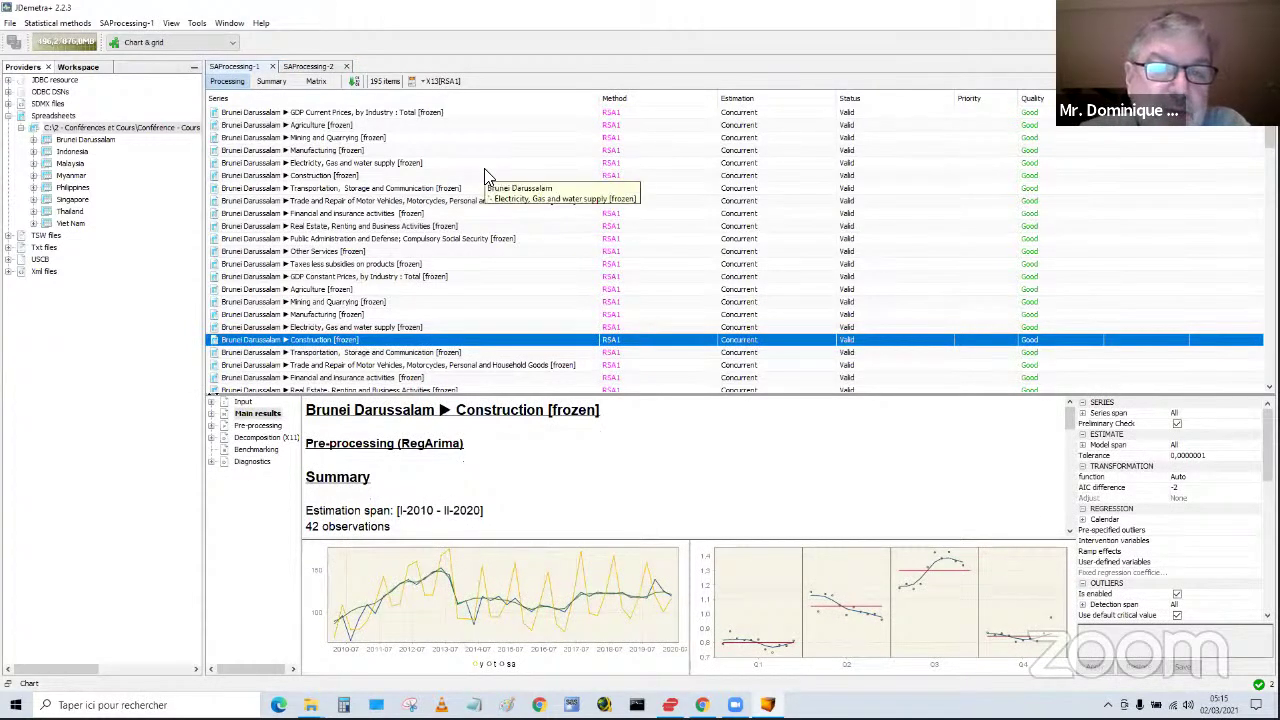
left_click(315, 83)
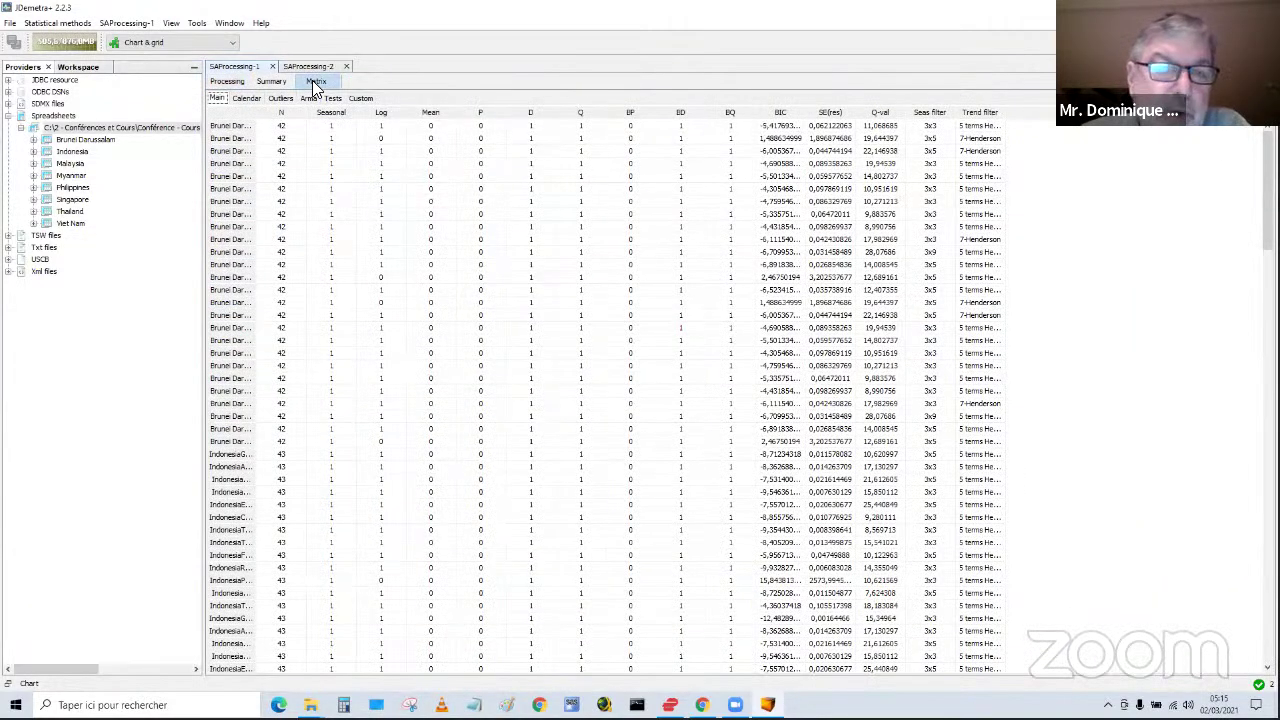
left_click(281, 99)
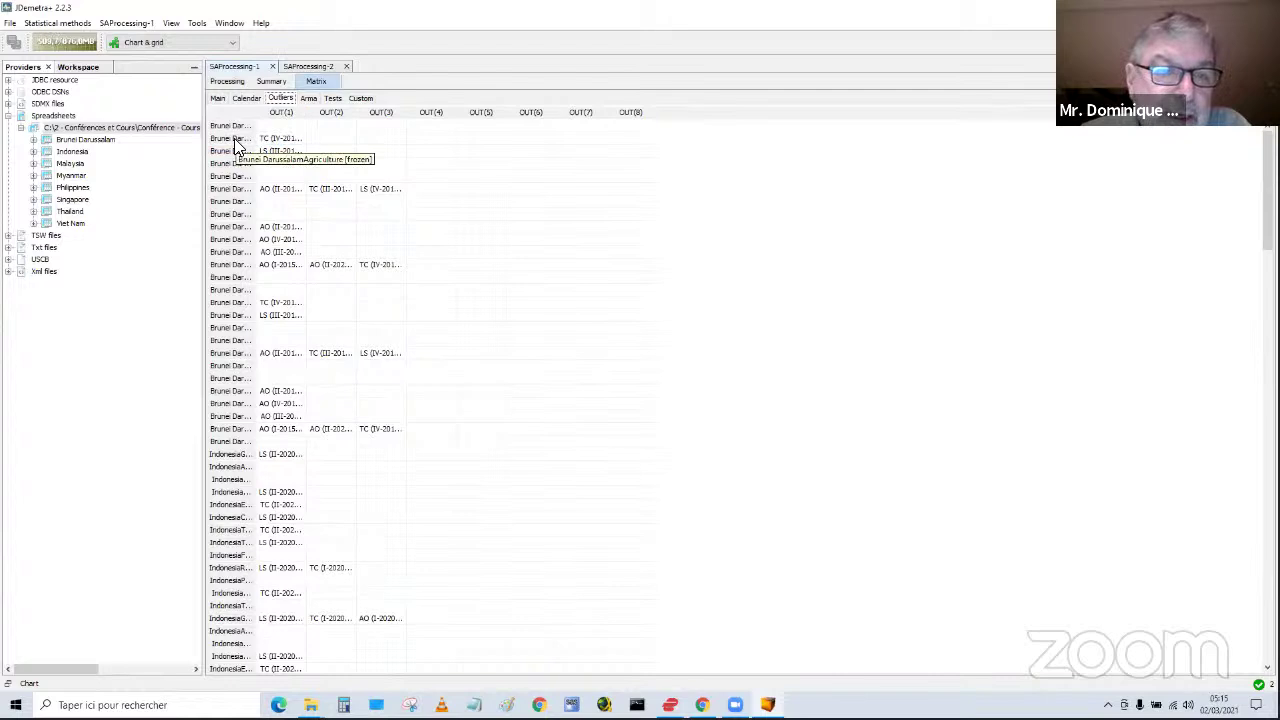
left_click(264, 138)
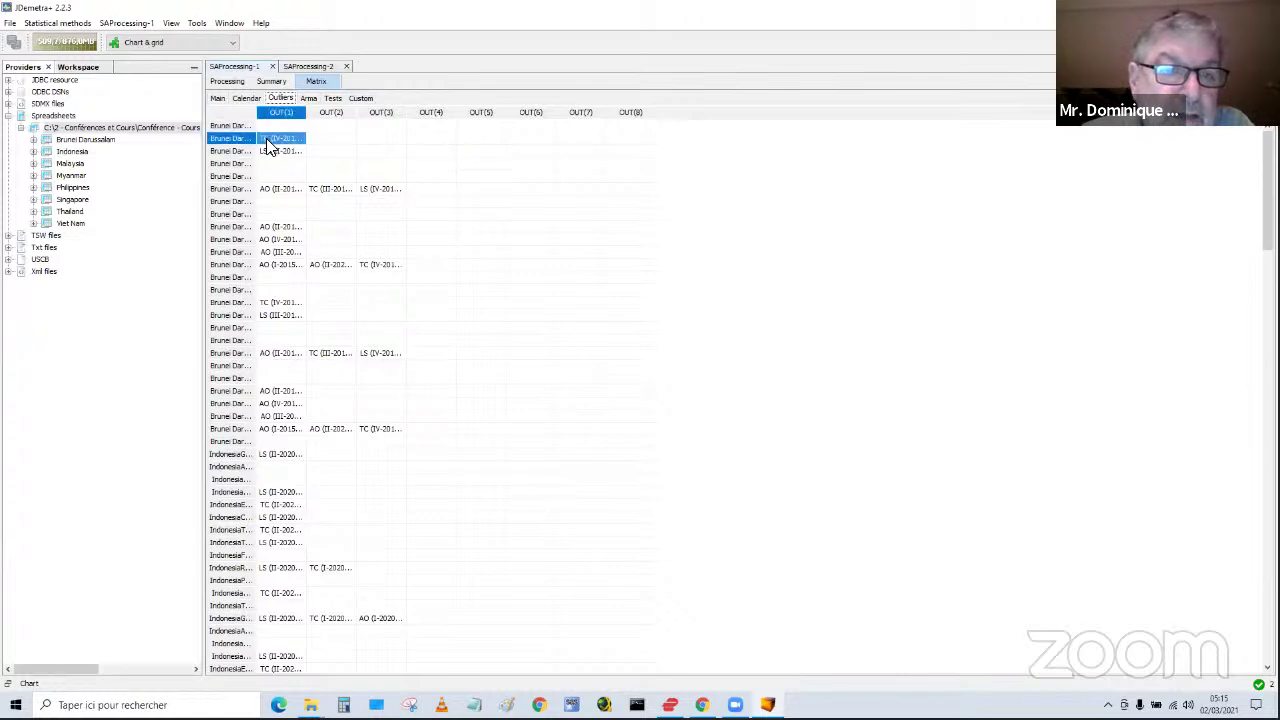
left_click(266, 140, "ctrl")
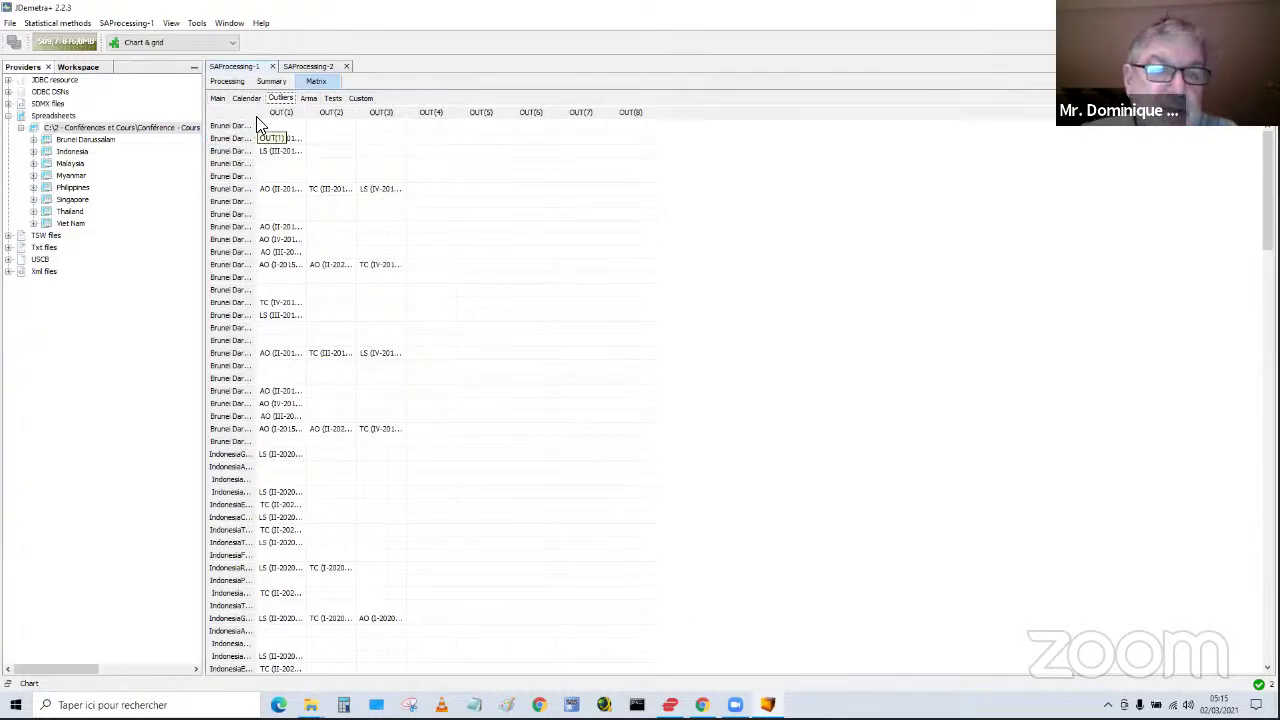
left_click_drag(255, 117, 490, 118)
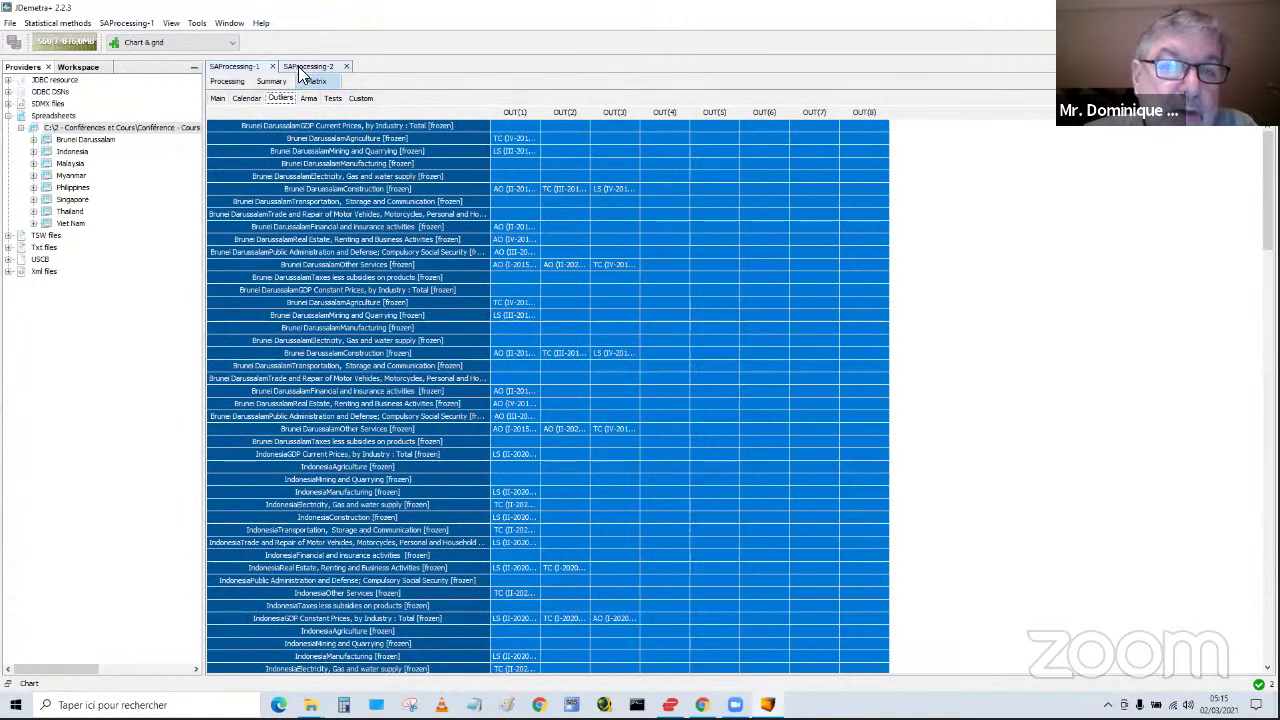
- Display the main results of Brunei Darussalam's first Agriculture series in SAProcessing-1
left_click(228, 81)
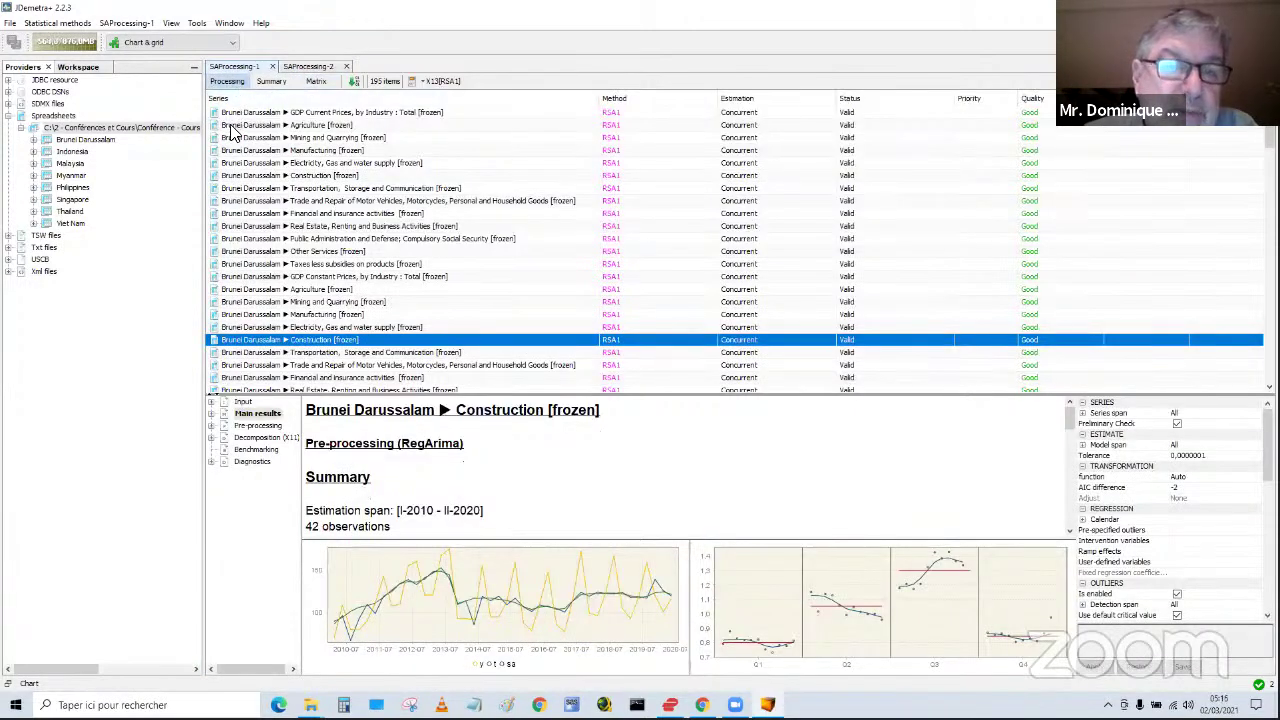
left_click(230, 126)
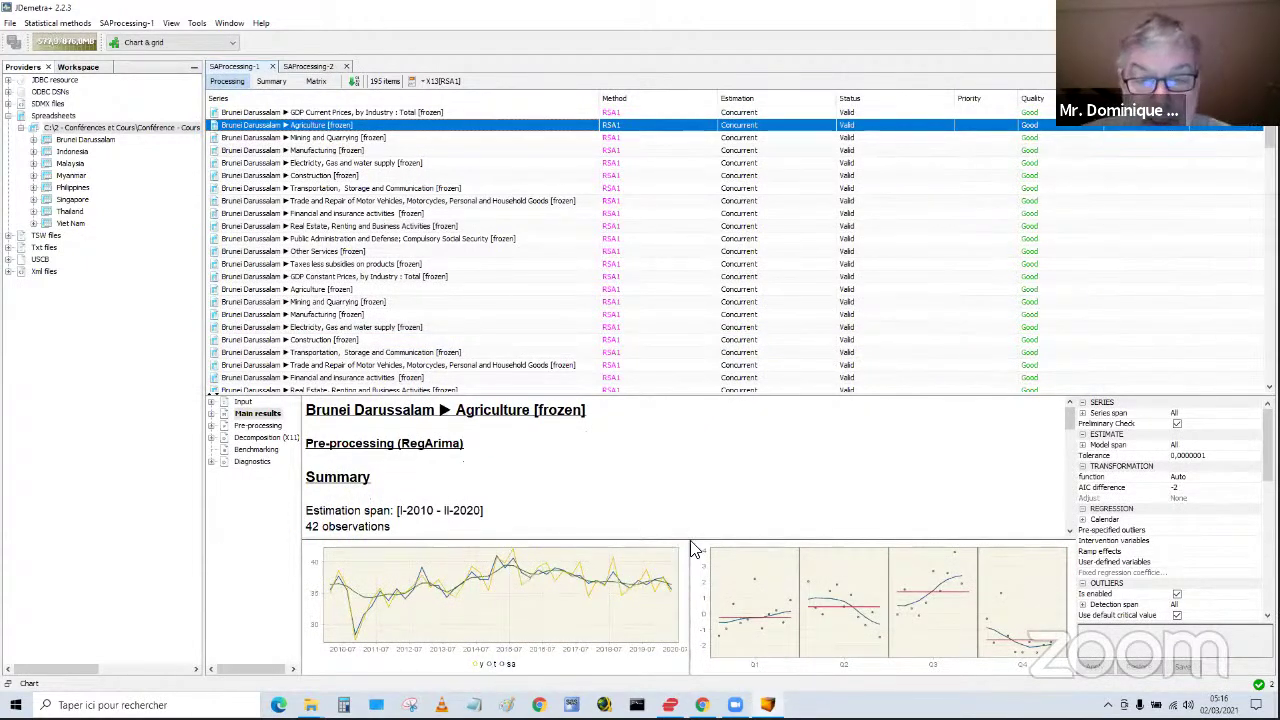
- Enlarge the charts in the main results of the Agriculture series and open an empty chart container
left_click_drag(689, 538, 692, 466)
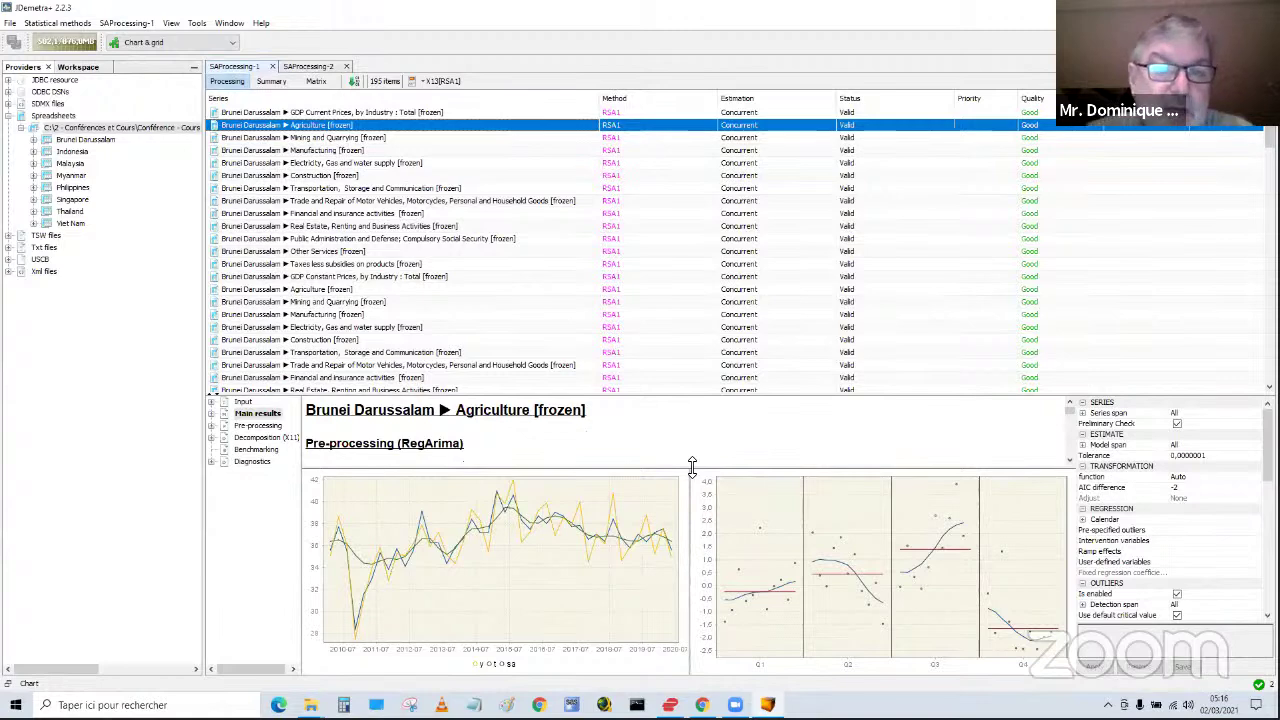
left_click(198, 23)
mouse_move(261, 23)
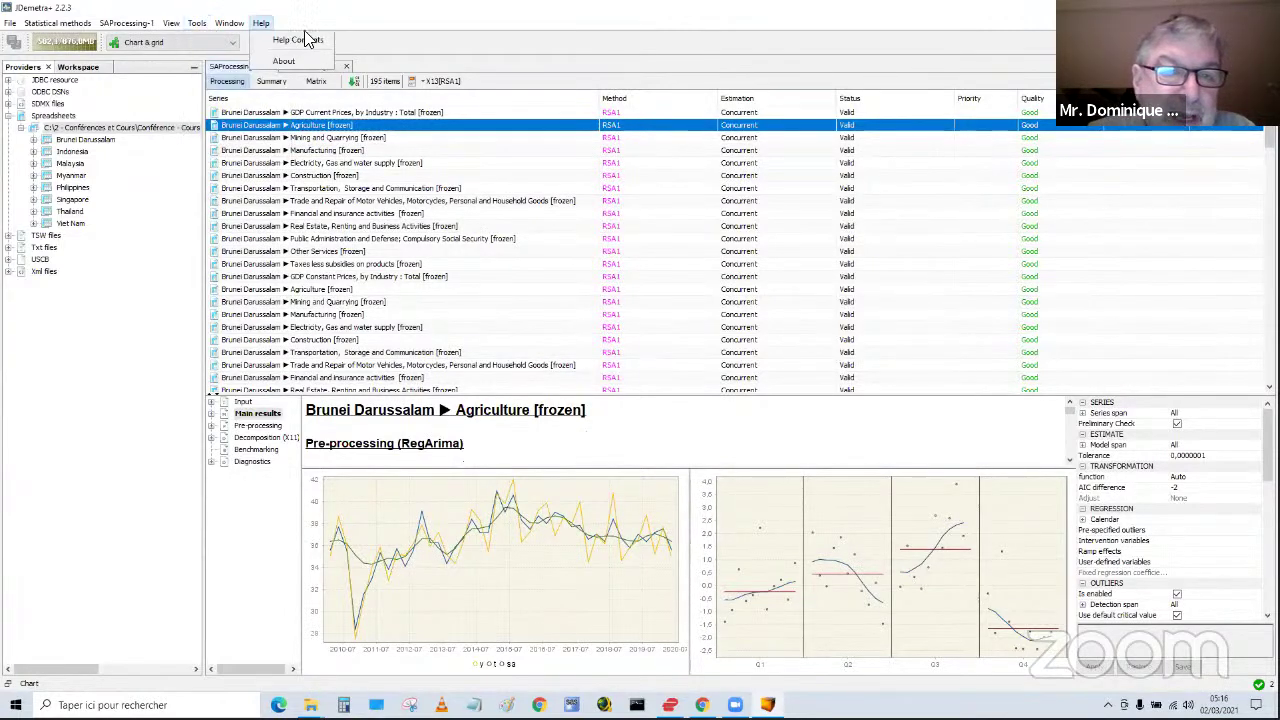
mouse_move(198, 23)
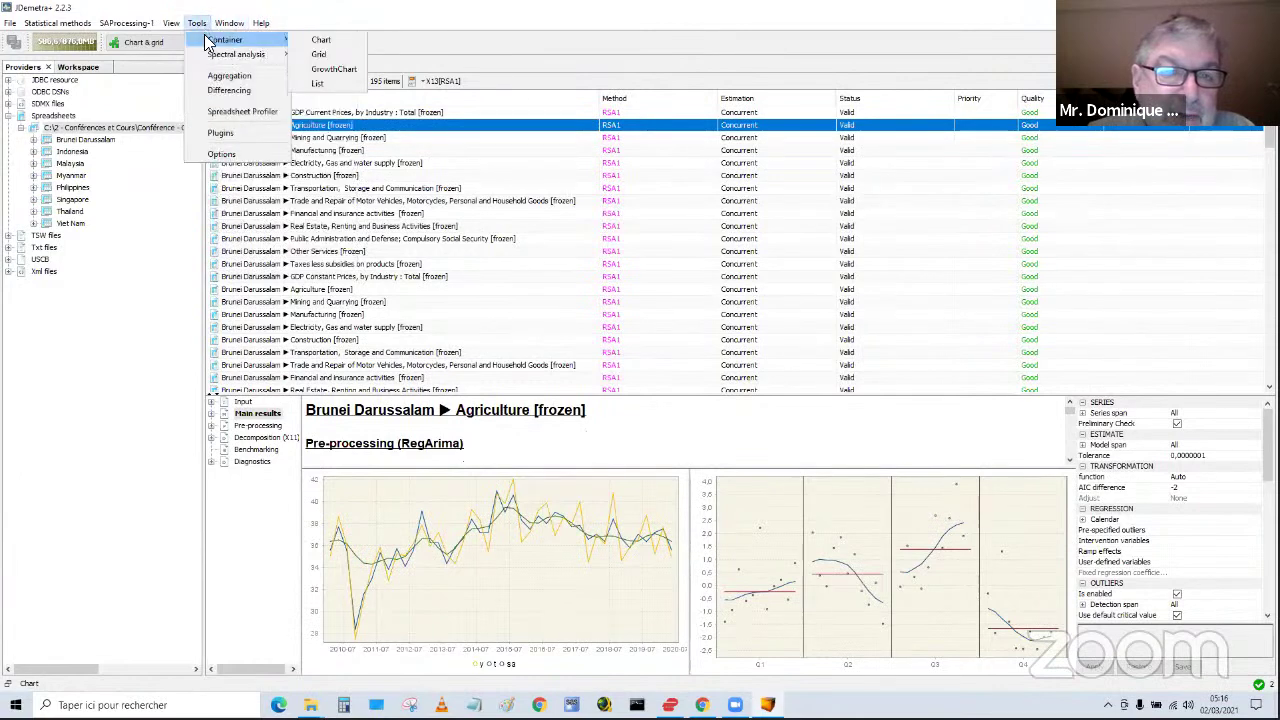
left_click(312, 40)
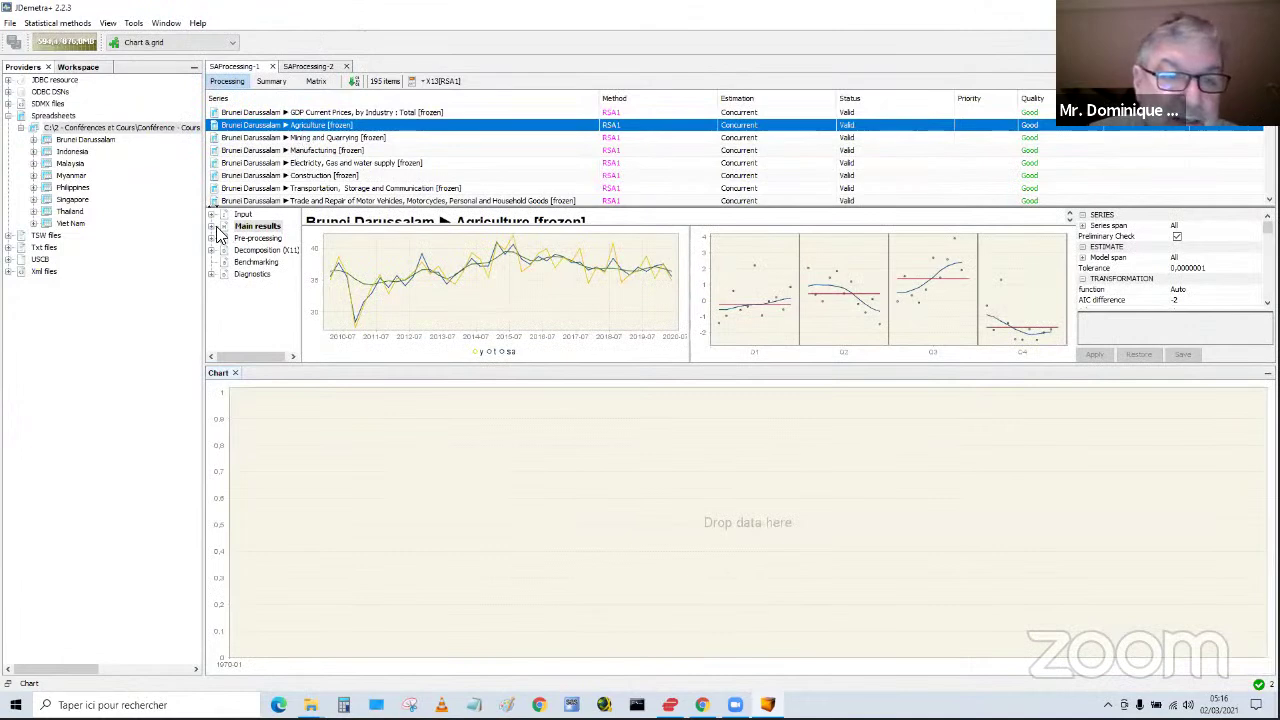
- Plot the seasonally adjusted column from SAProcessing-1's Agriculture results table in the empty chart
left_click(211, 228)
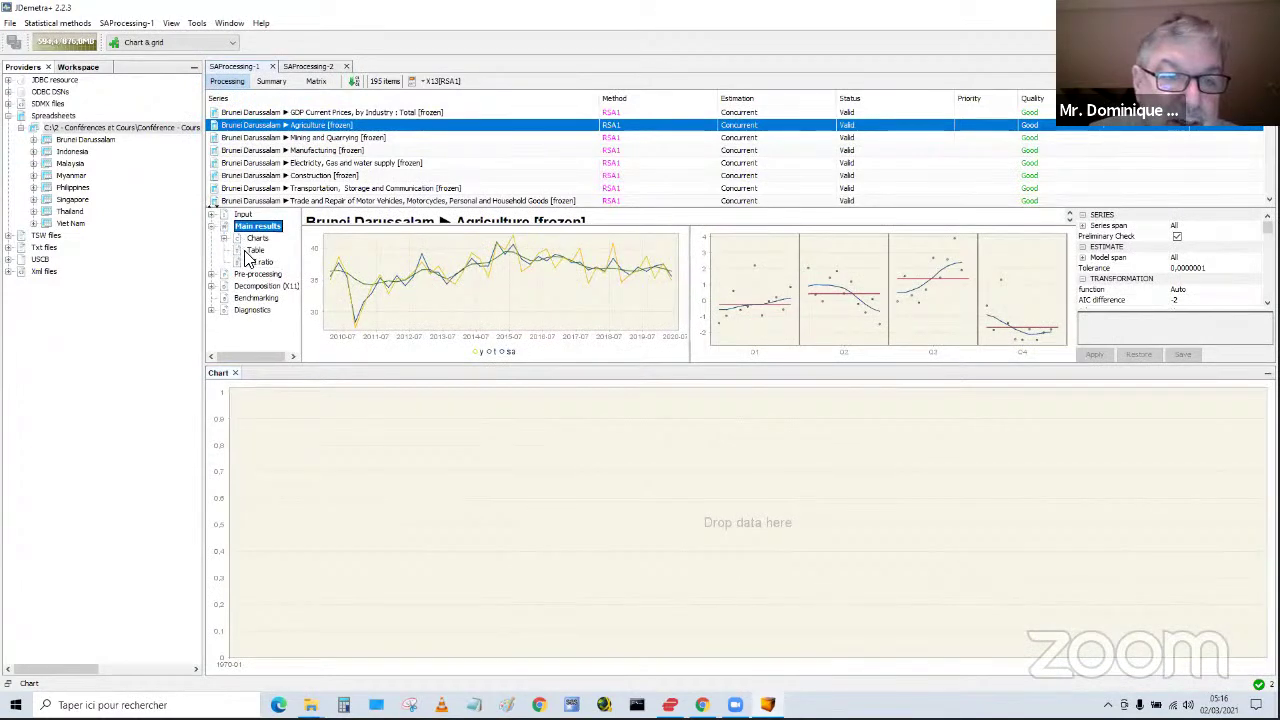
left_click(255, 250)
left_click(372, 230)
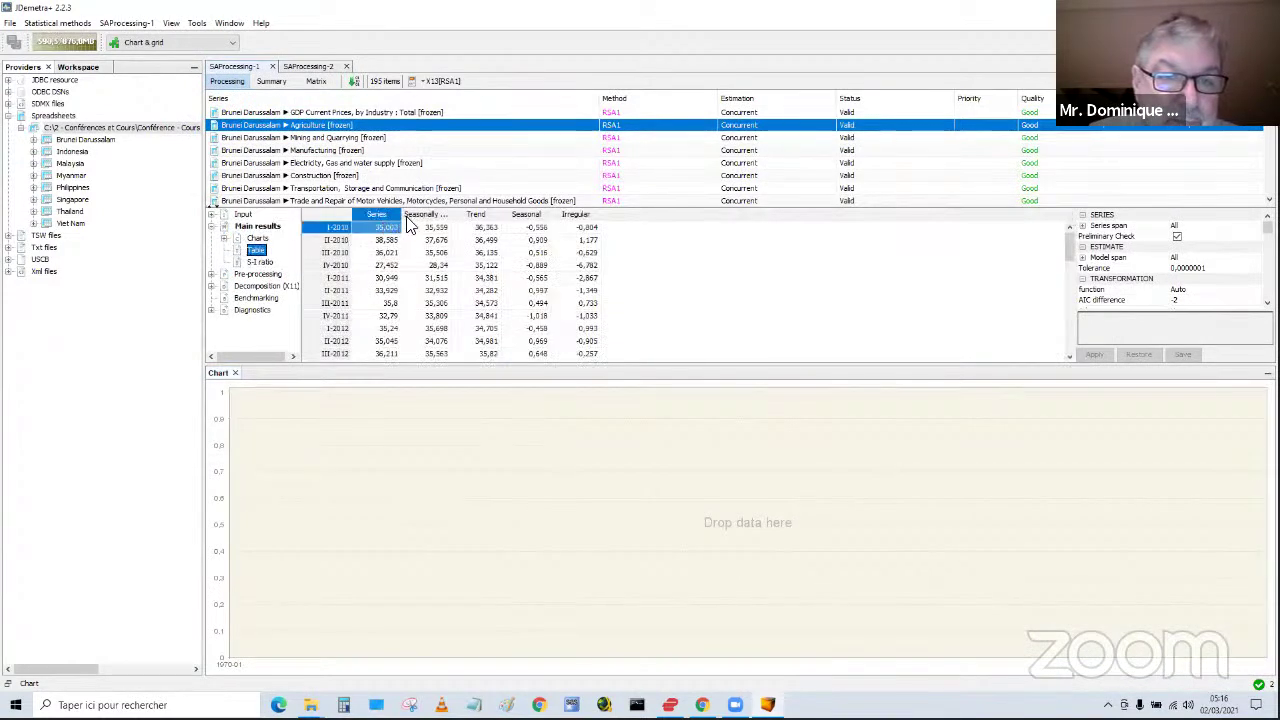
left_click(421, 216)
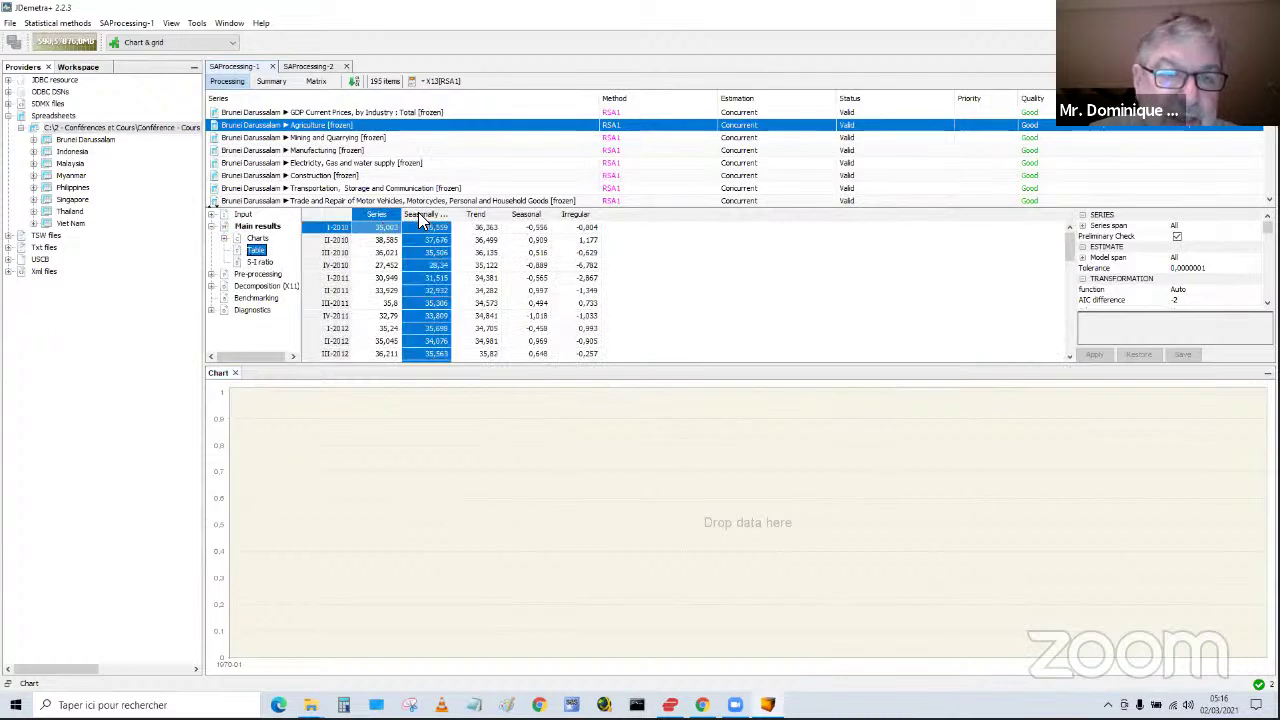
left_click_drag(421, 220, 394, 442)
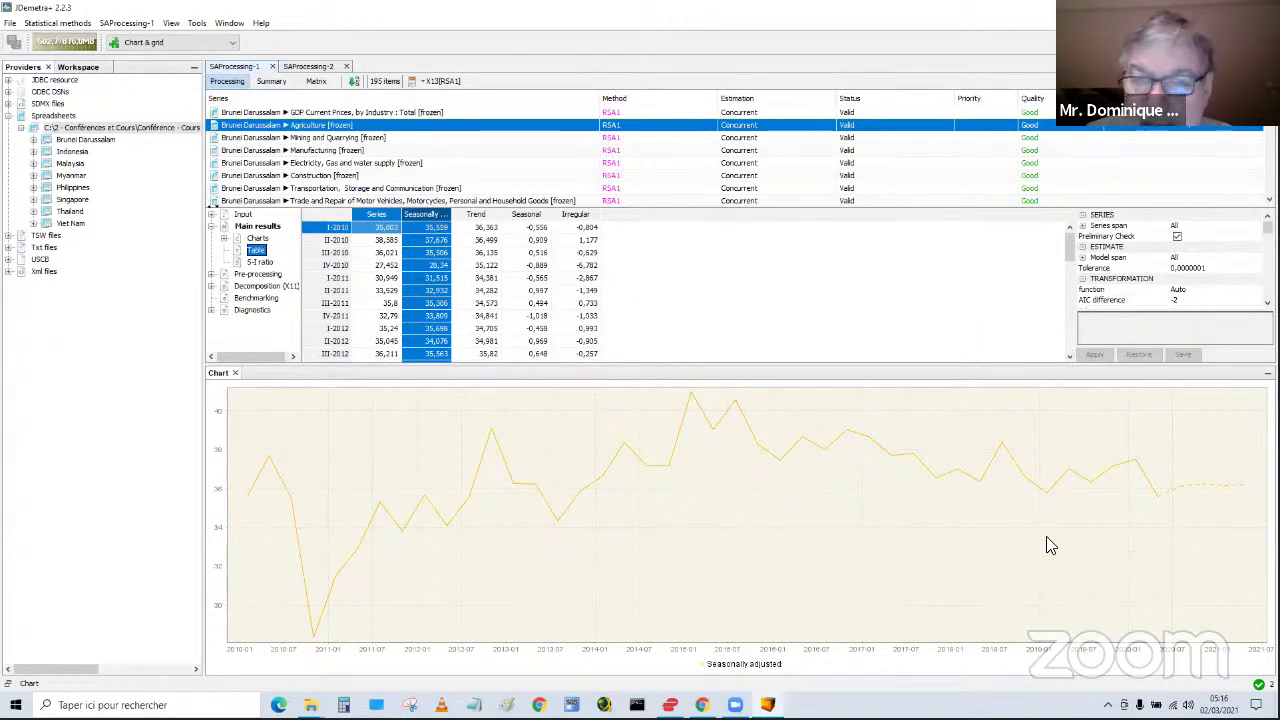
- Add the seasonally adjusted column of Brunei Darussalam's first Agriculture series from SAProcessing-2 to the same chart
left_click(324, 67)
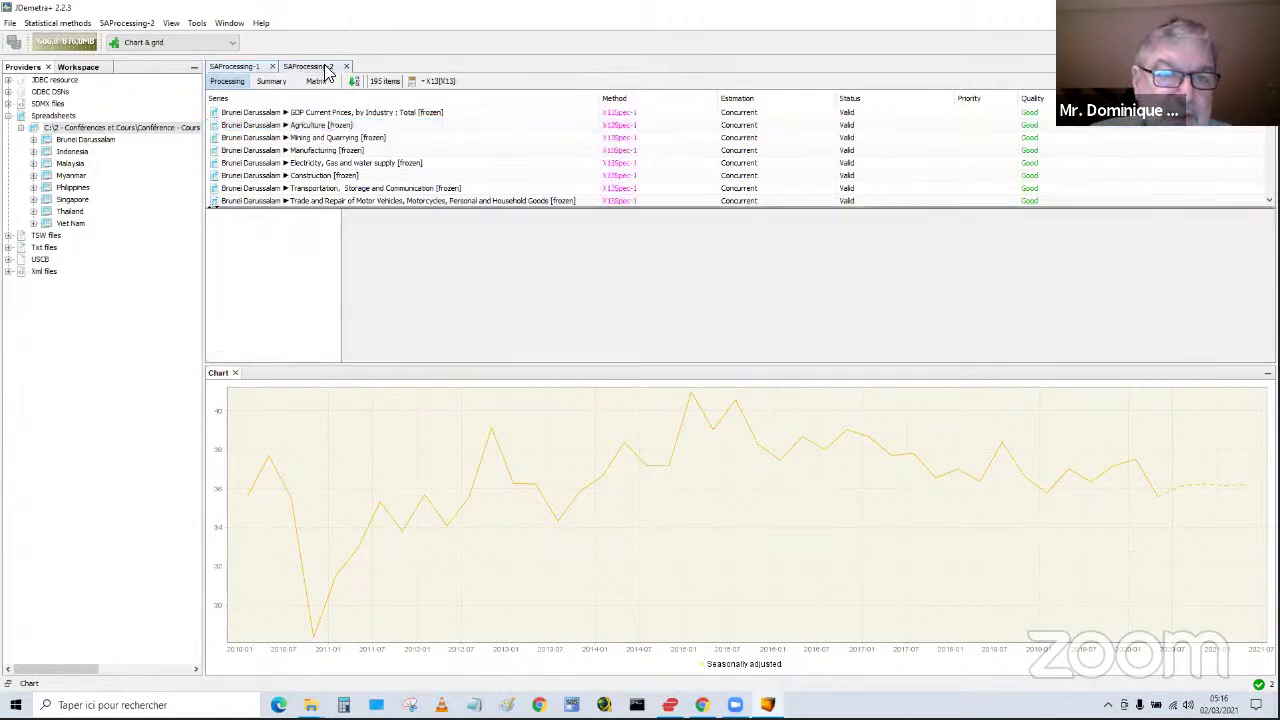
left_click(292, 128)
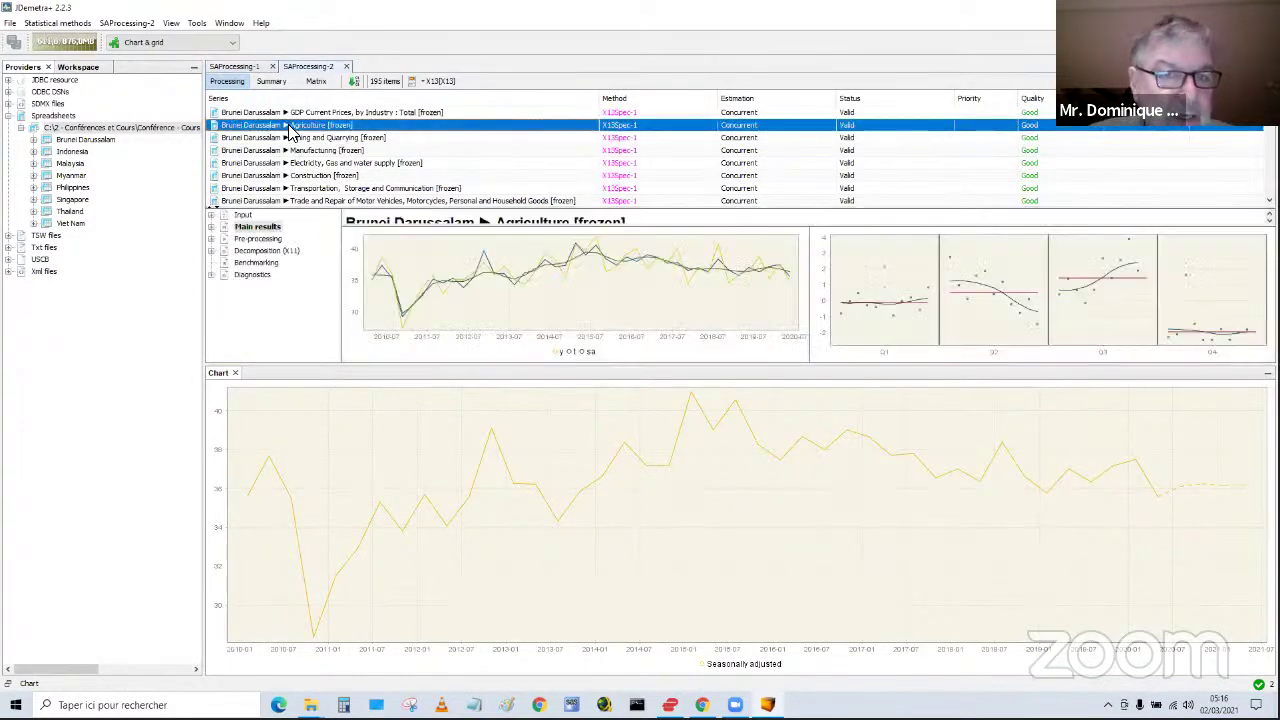
left_click(212, 229)
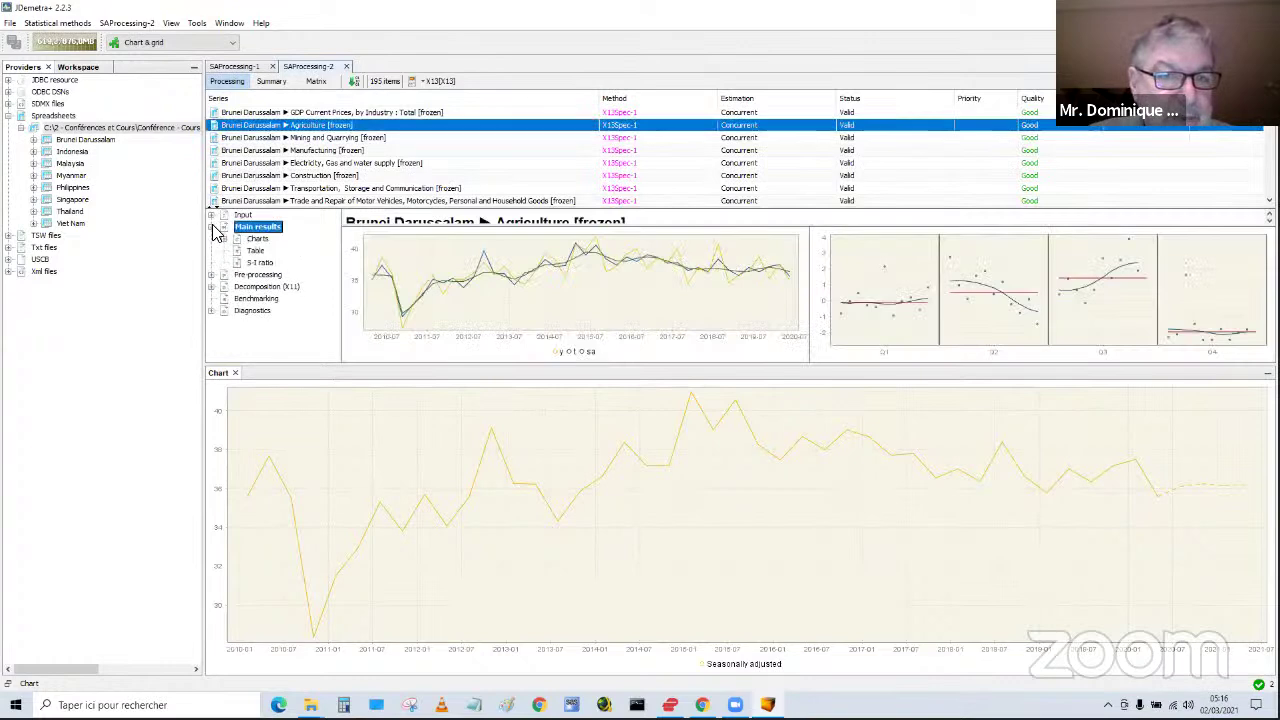
left_click(256, 250)
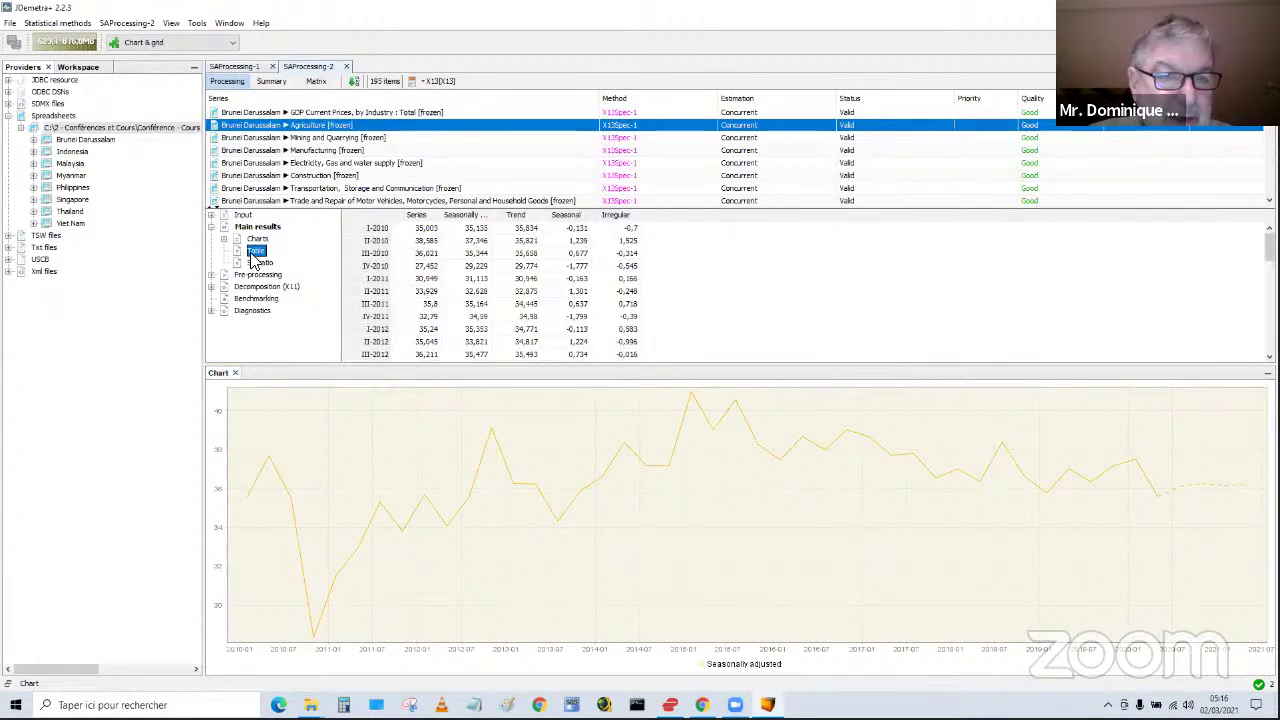
left_click(455, 229)
left_click(465, 215)
left_click_drag(465, 240, 555, 428)
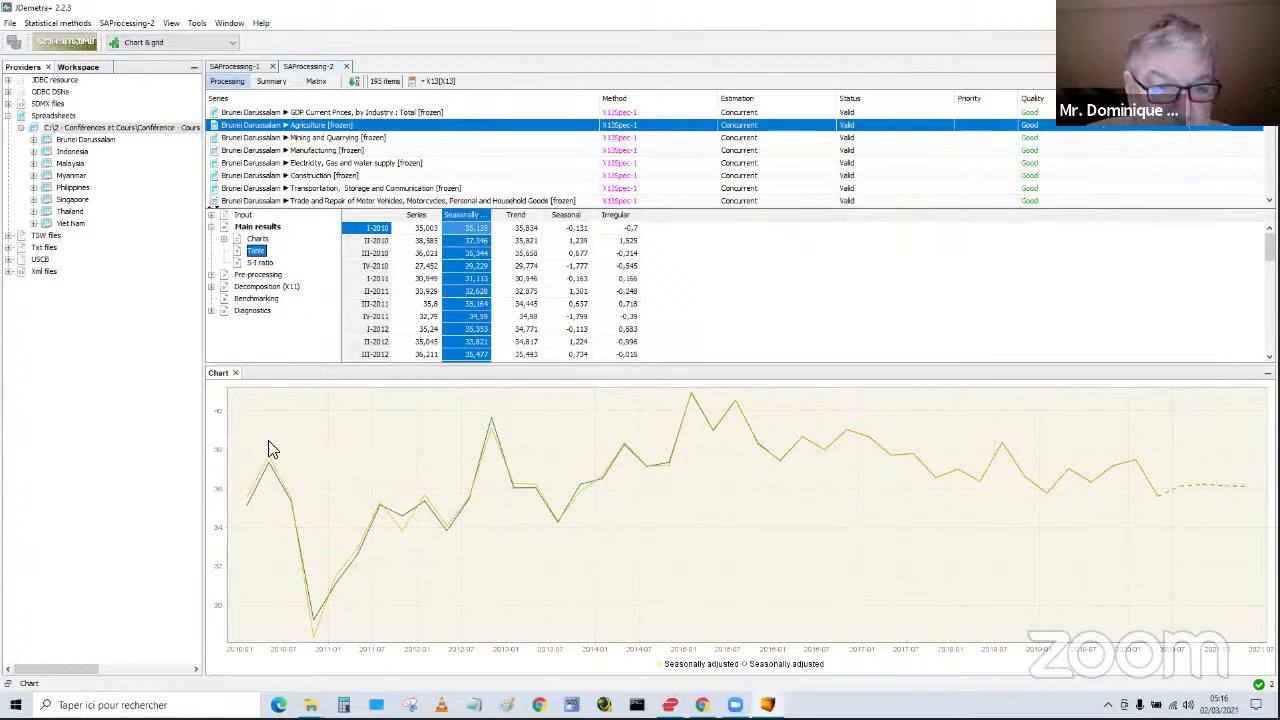
- Compare the two seasonally adjusted lines closely from early 2010 to mid-2012, then show the full span again
left_click_drag(244, 432, 476, 652)
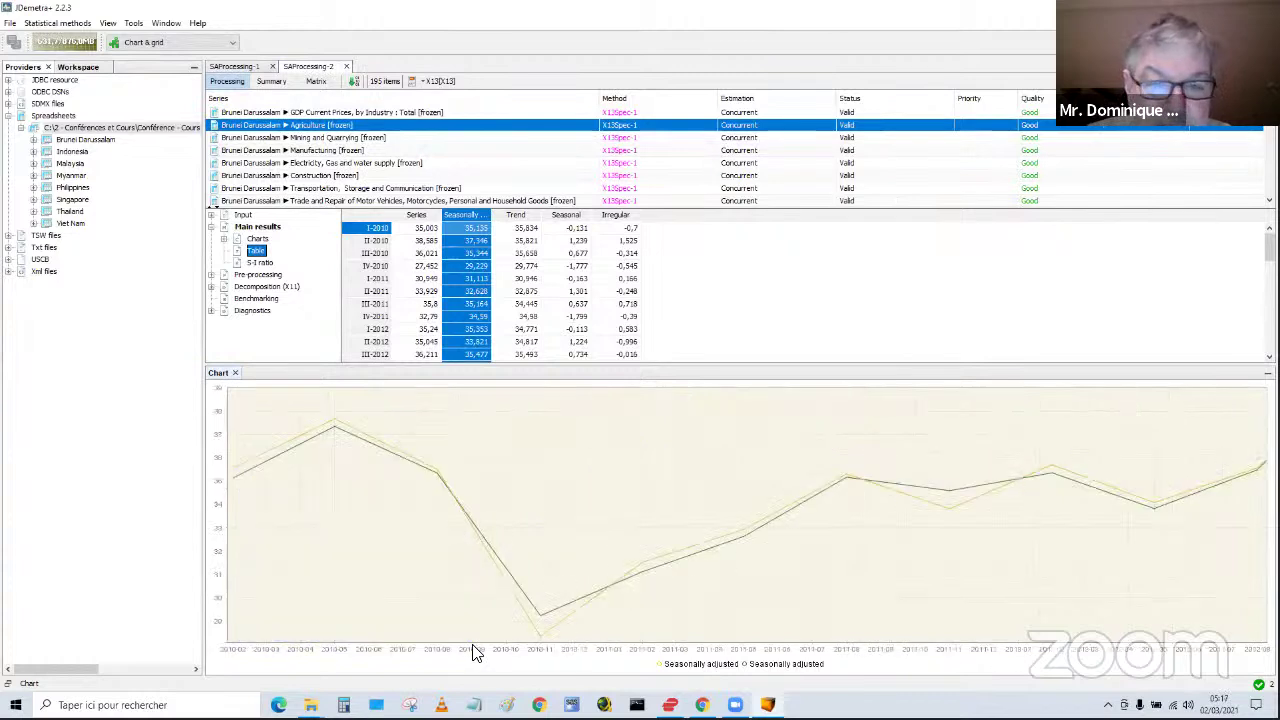
right_click(600, 448)
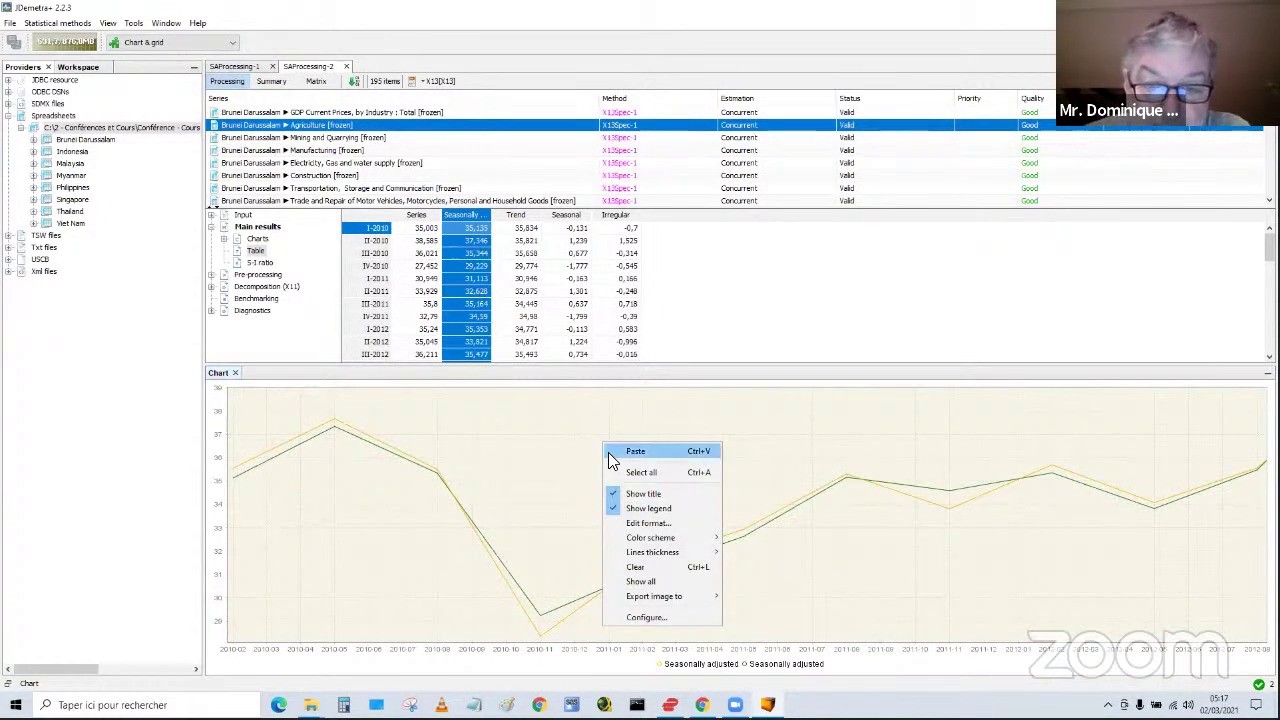
left_click(640, 582)
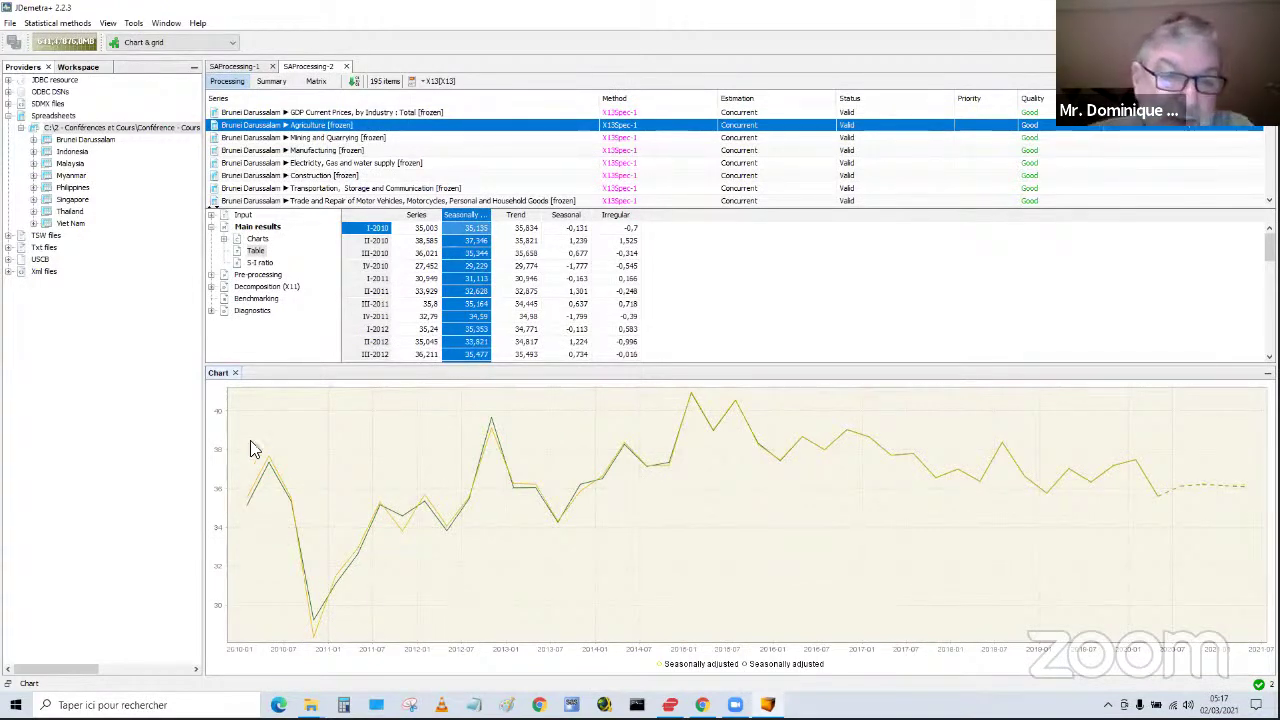
- Close the comparison chart and display the main results of the Agriculture series in SAProcessing-2
left_click(236, 374)
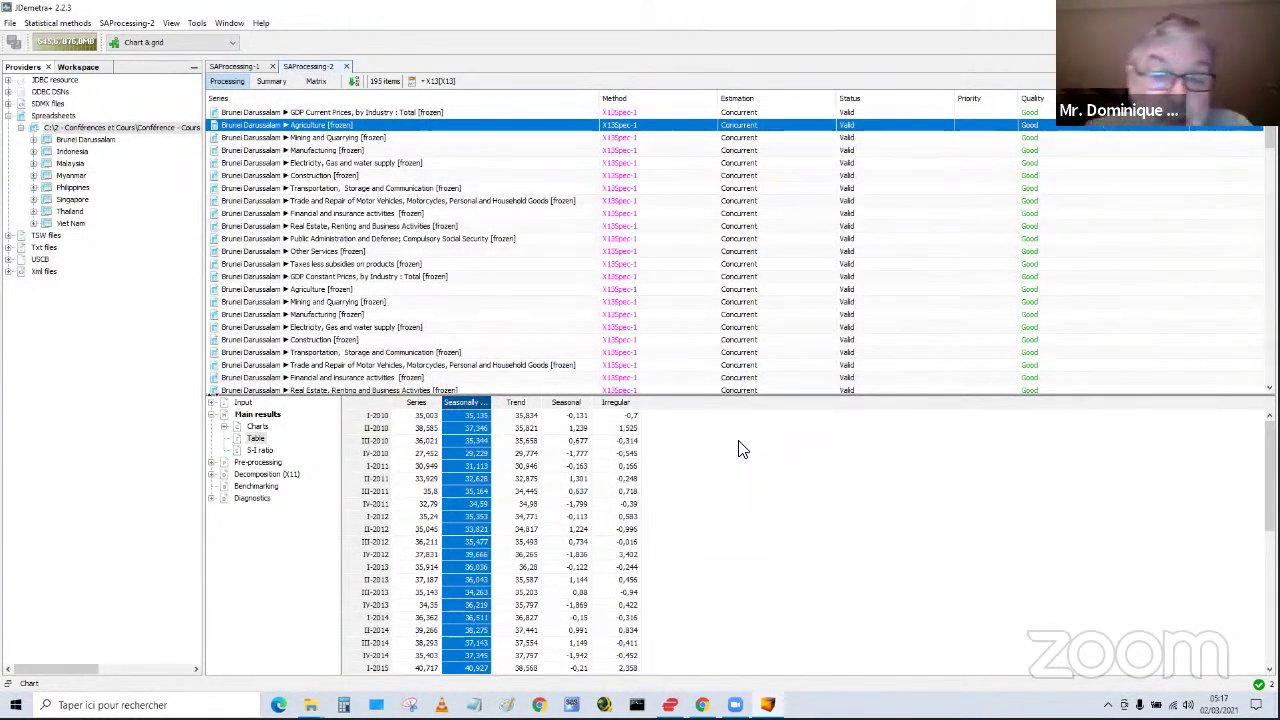
left_click(527, 415)
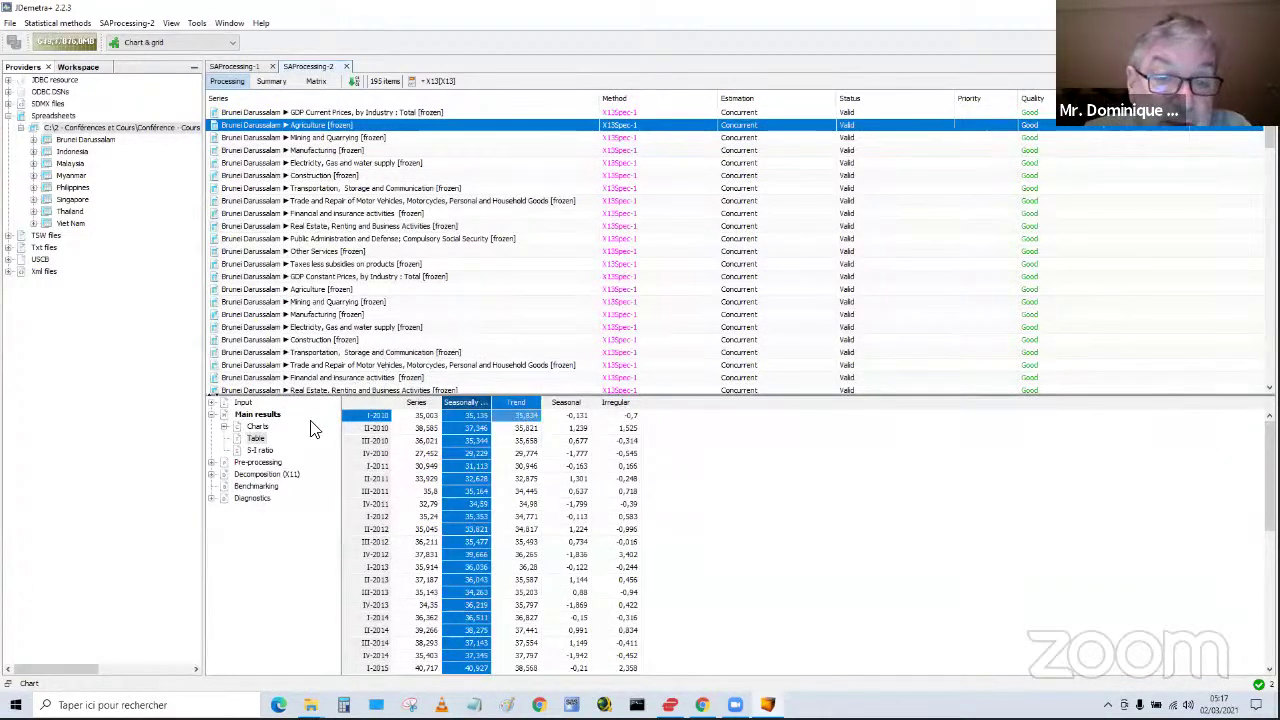
left_click(265, 414)
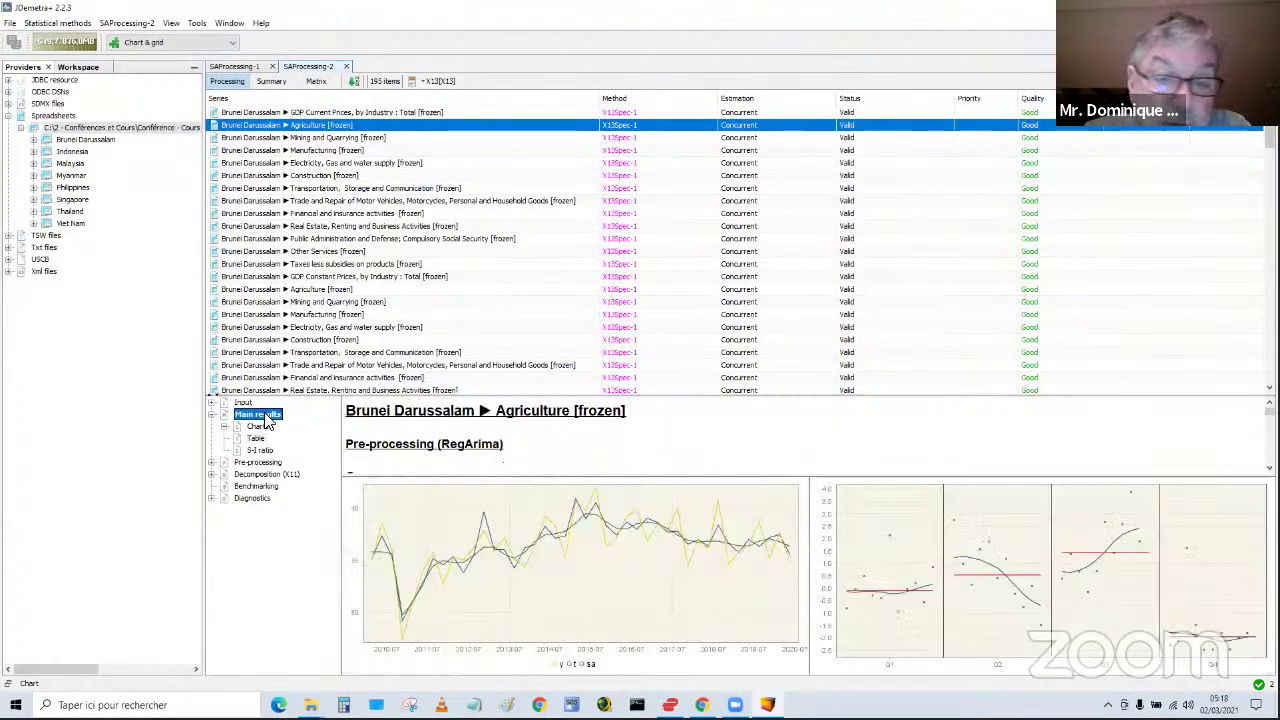
left_click(310, 70)
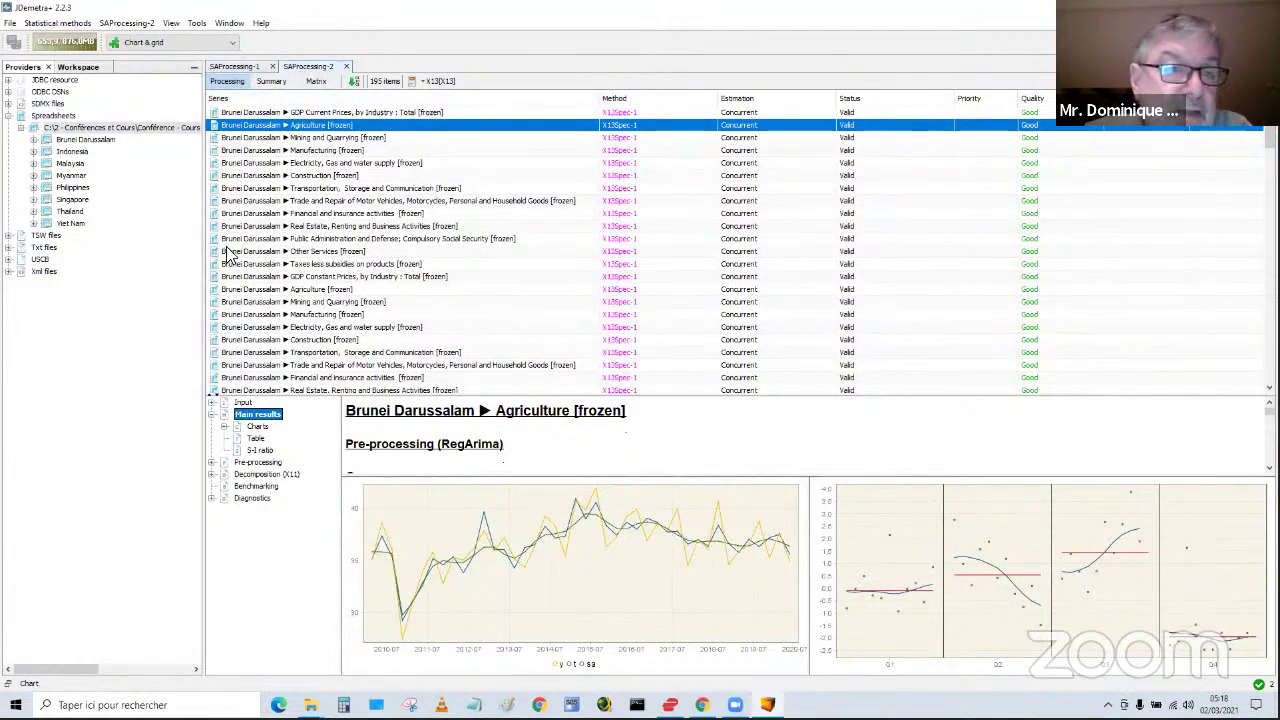
- Save the workspace as AseanGDPbyIndustry in the 2021-02-28 ASEAN Jakarta folder
left_click(12, 22)
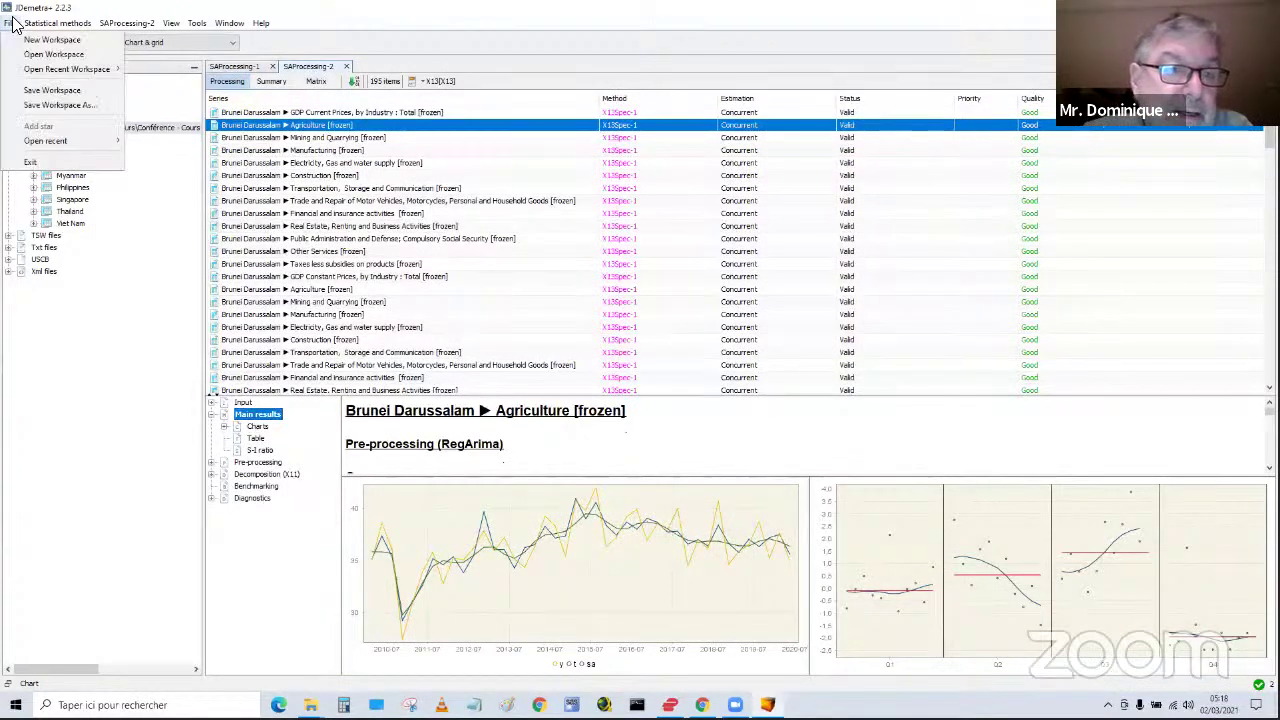
left_click(32, 106)
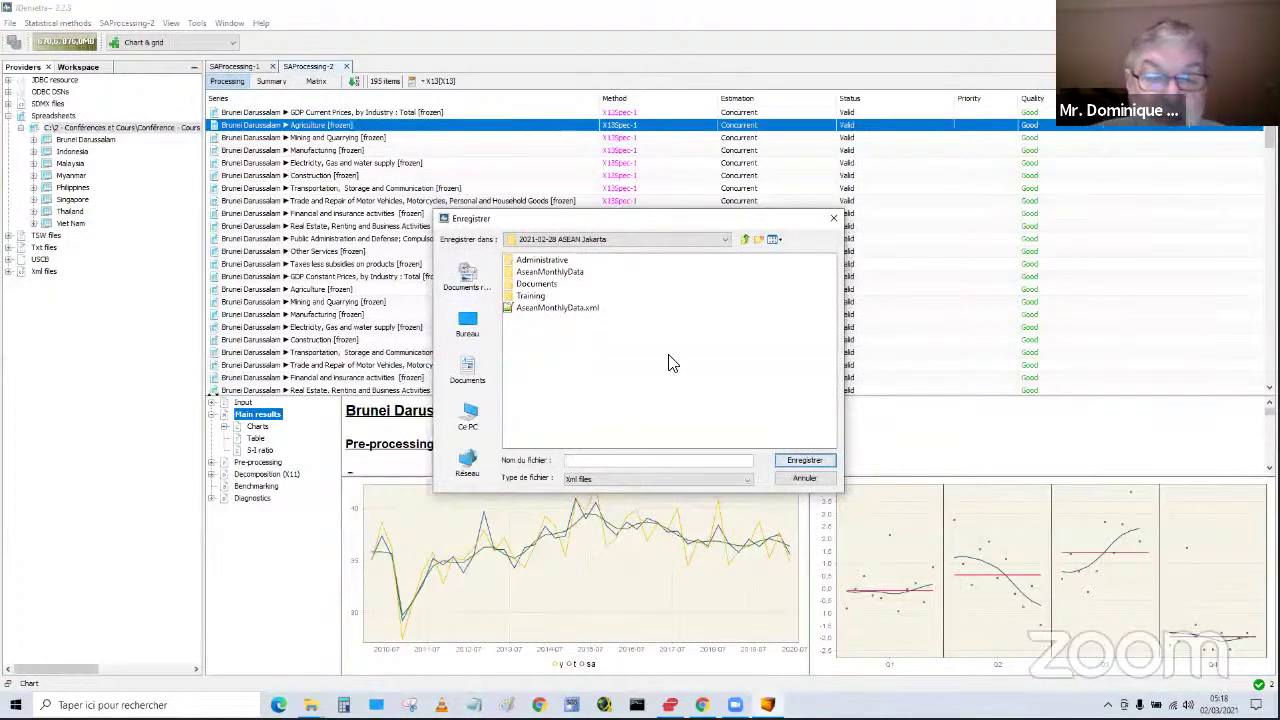
type("Ase")
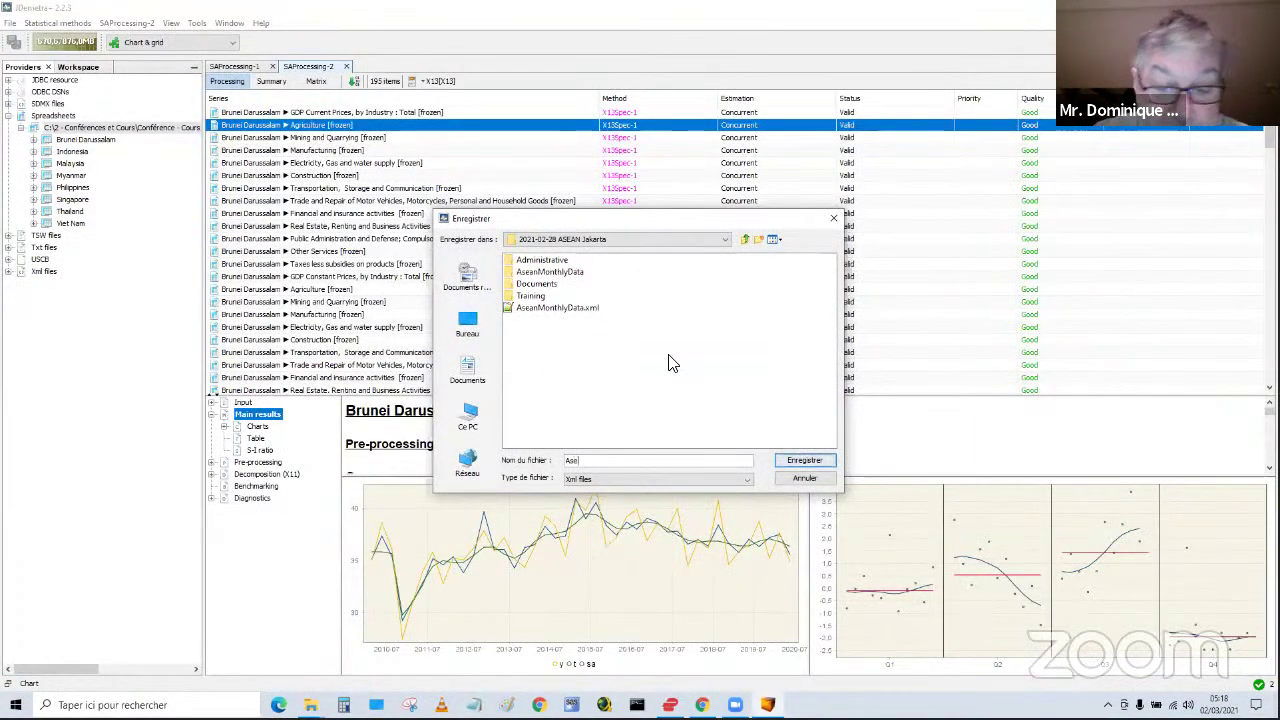
type("anGDP")
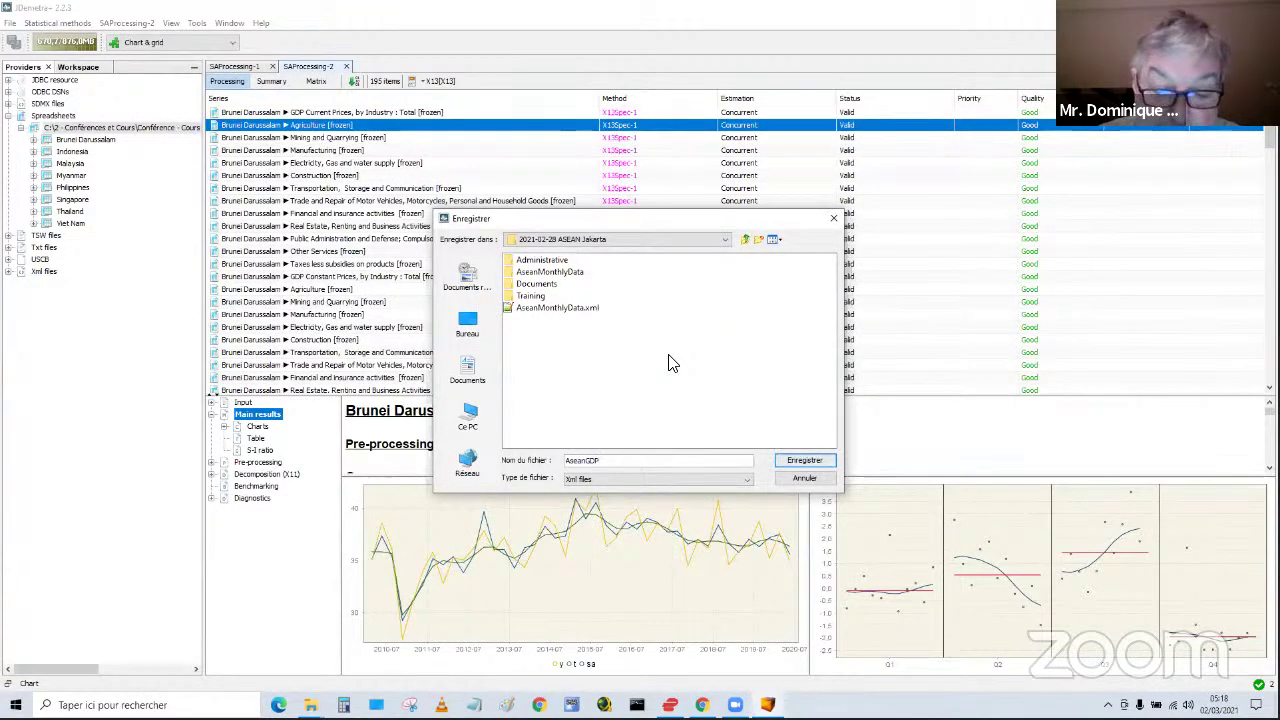
type("by")
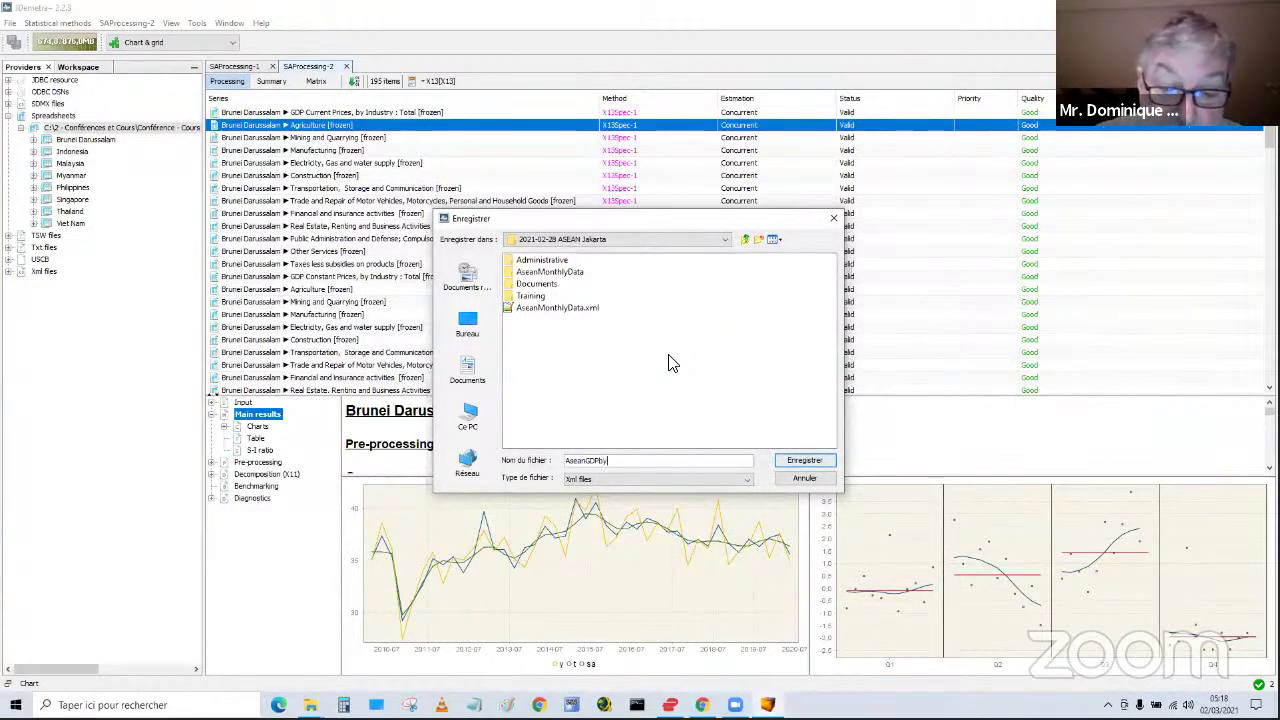
type("Snd")
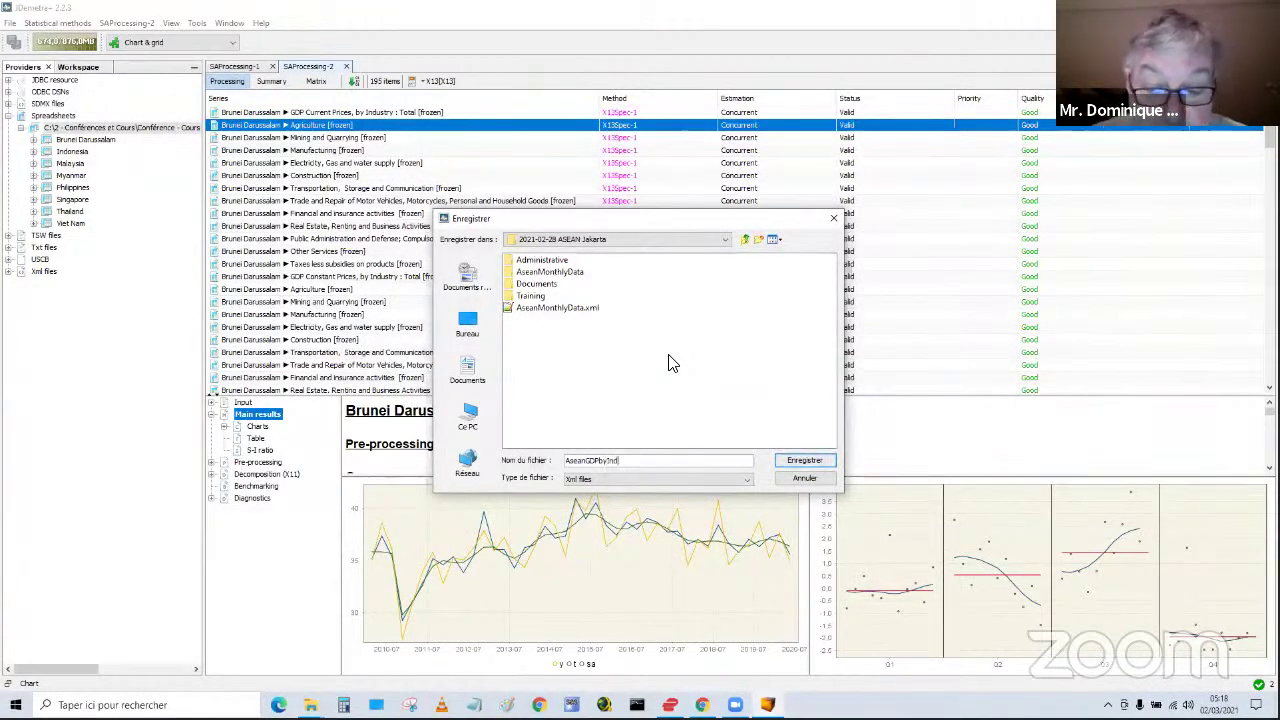
type("ustry")
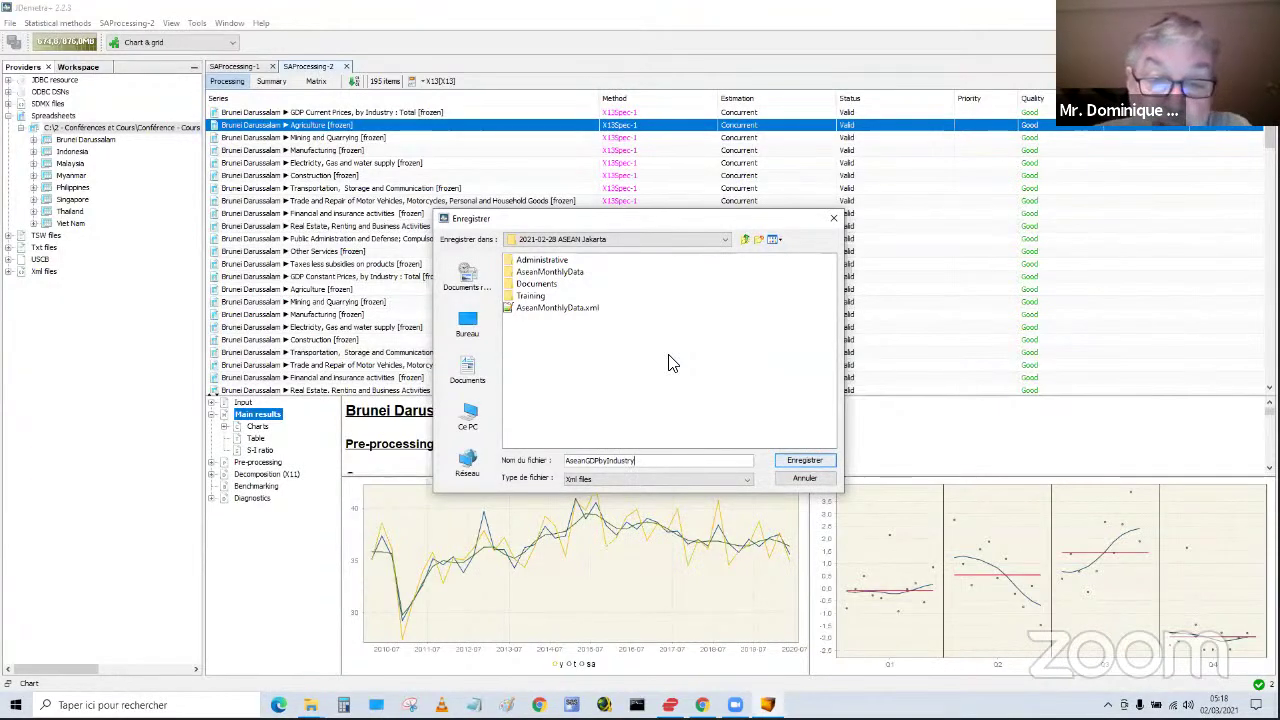
left_click(790, 462)
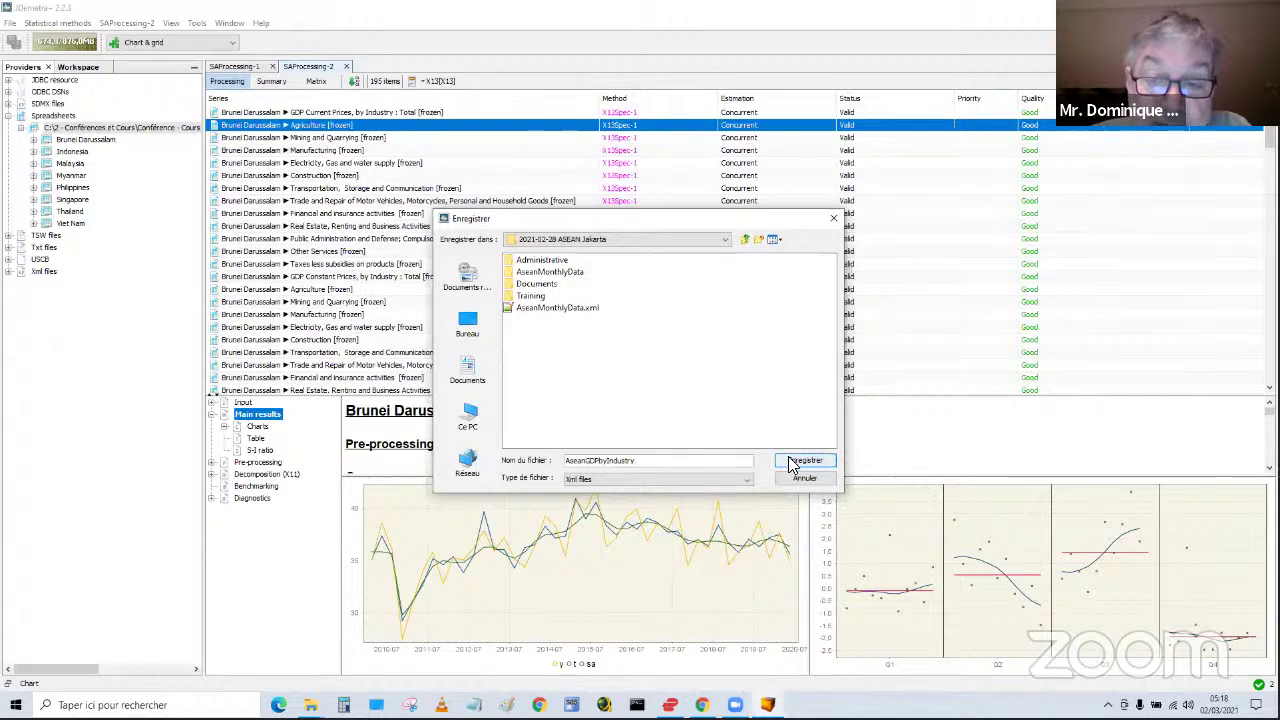
left_click(790, 462)
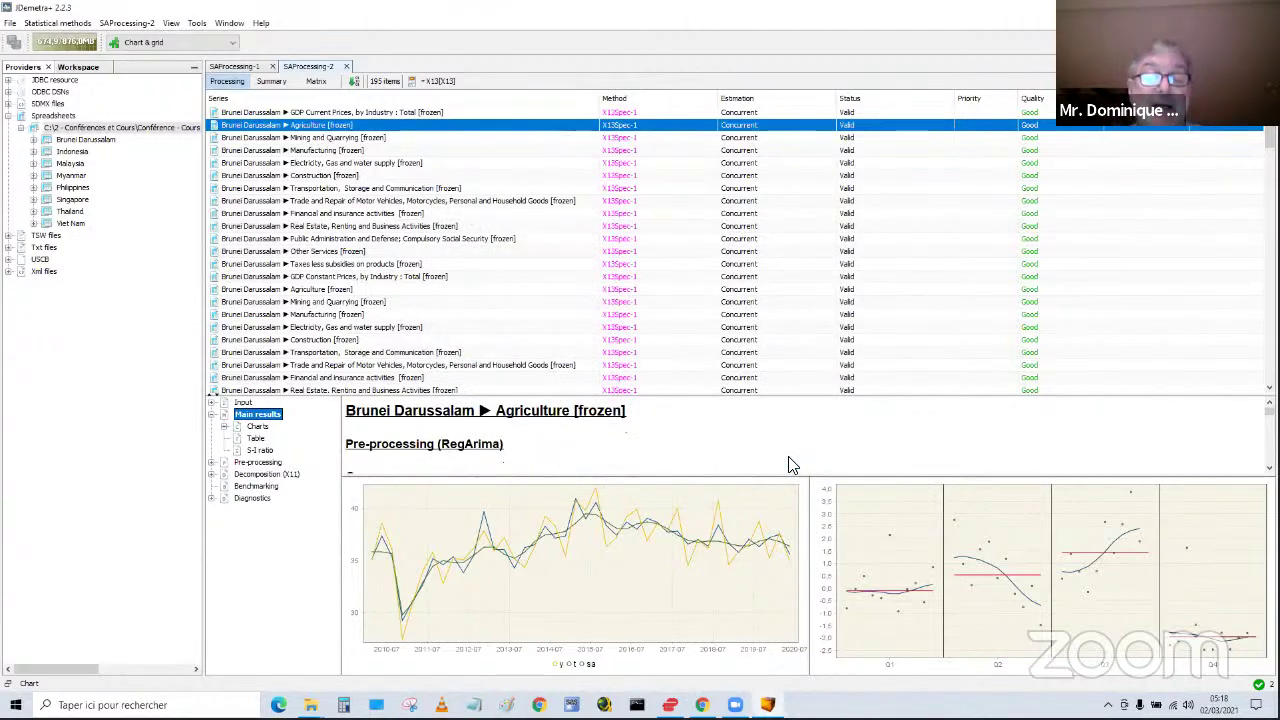
- Add Csv and Csv matrix outputs to the batch output of SAProcessing-1
left_click(248, 70)
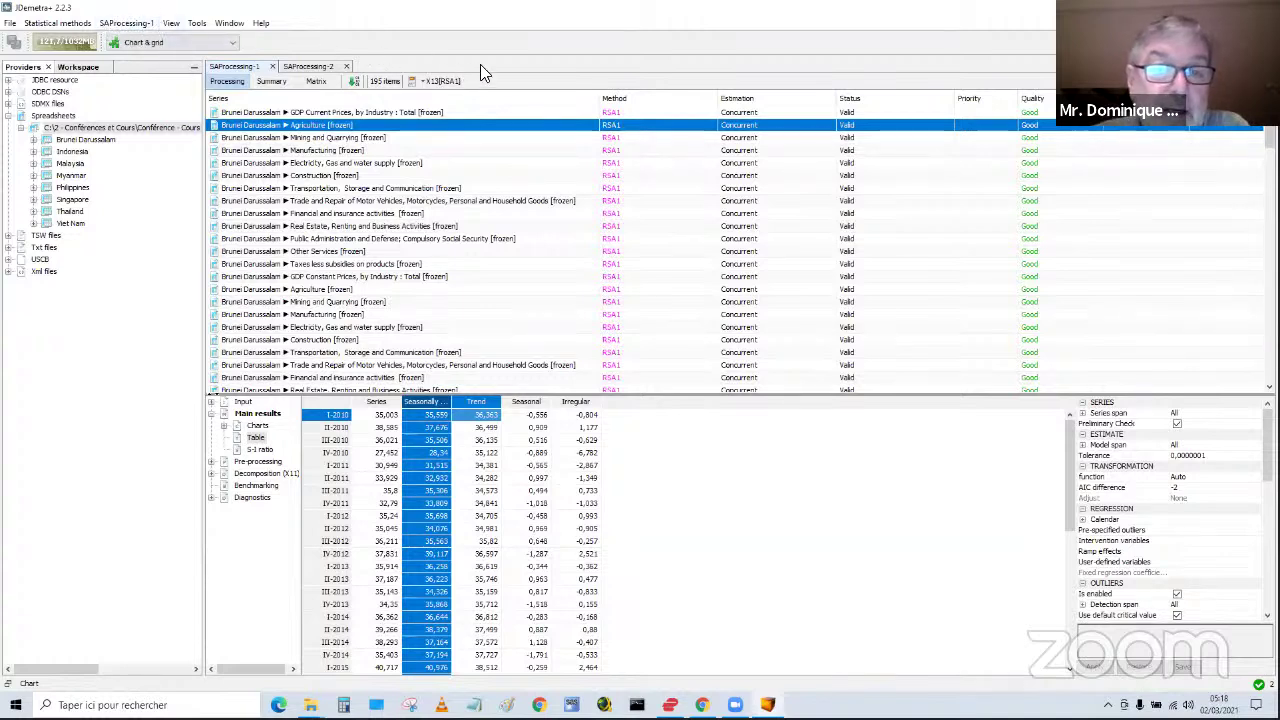
left_click(320, 67)
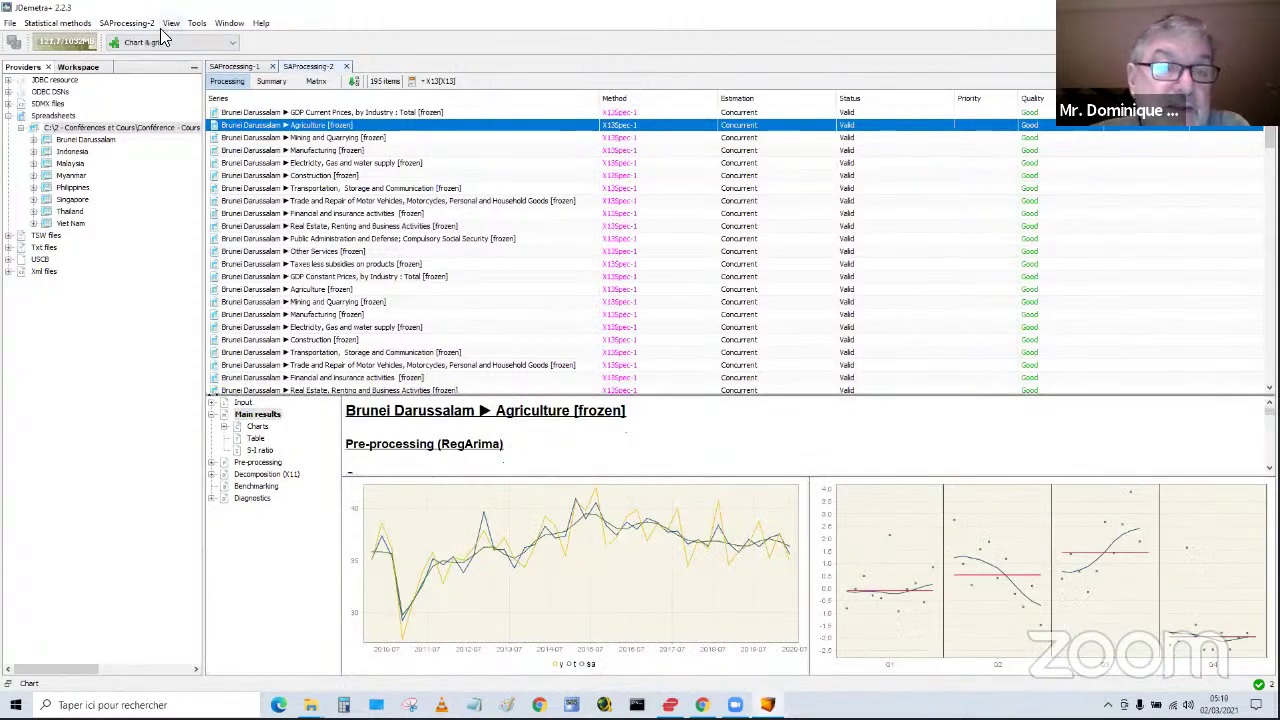
left_click(232, 70)
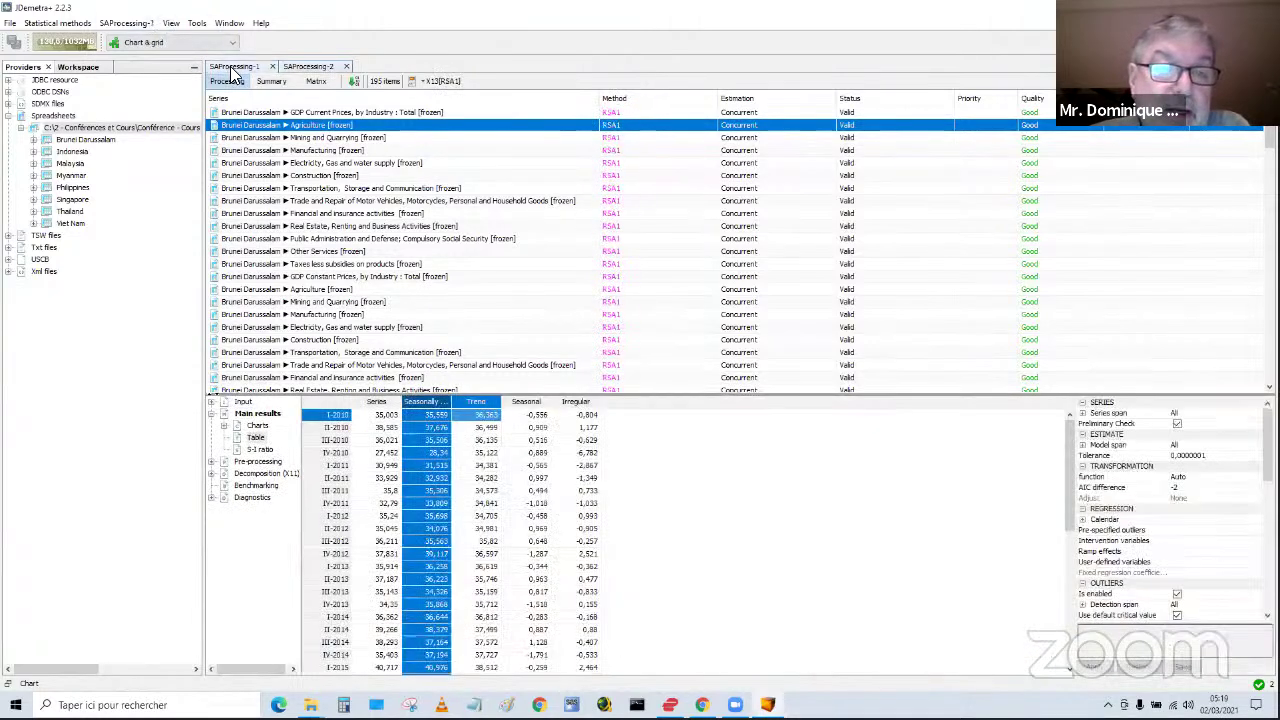
left_click(119, 25)
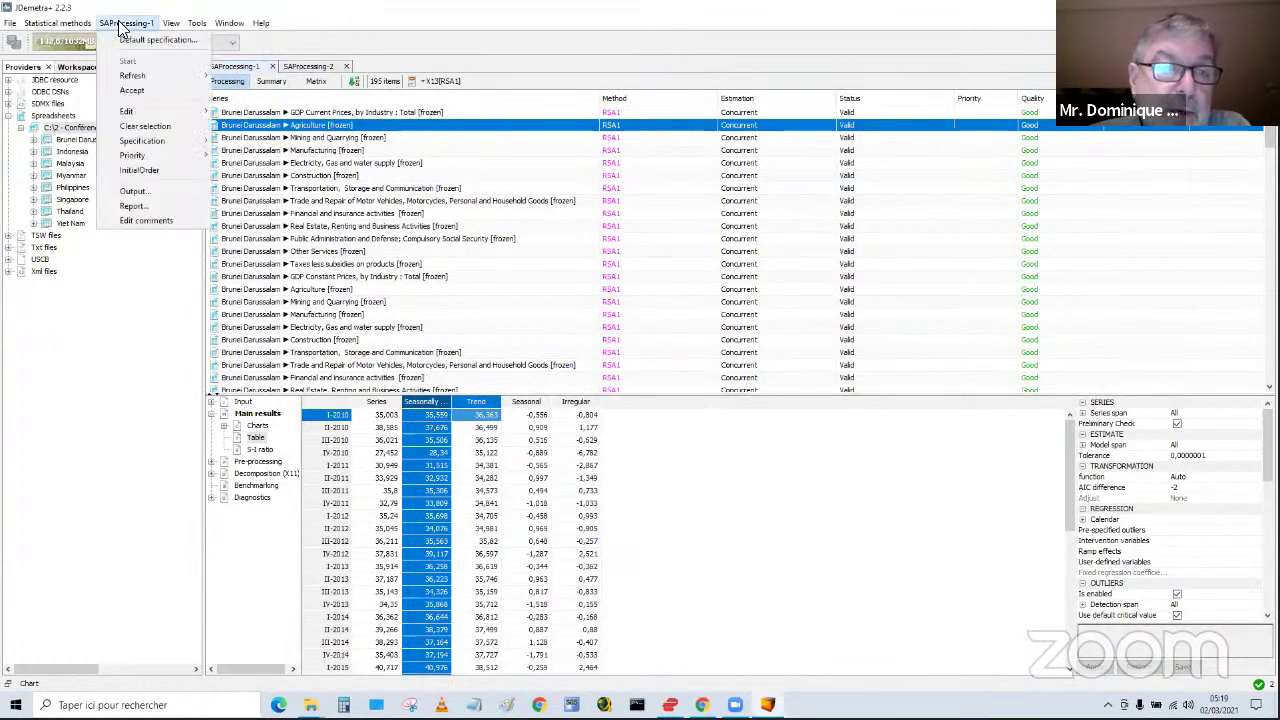
left_click(133, 191)
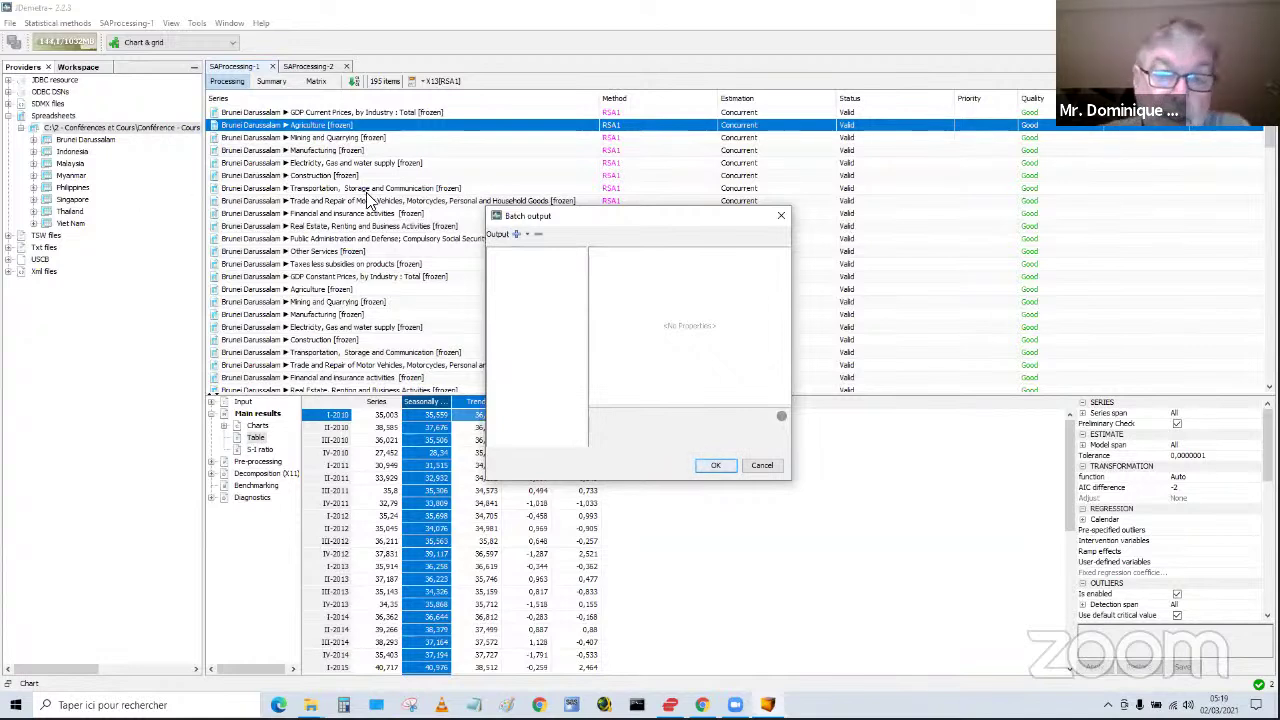
left_click(526, 234)
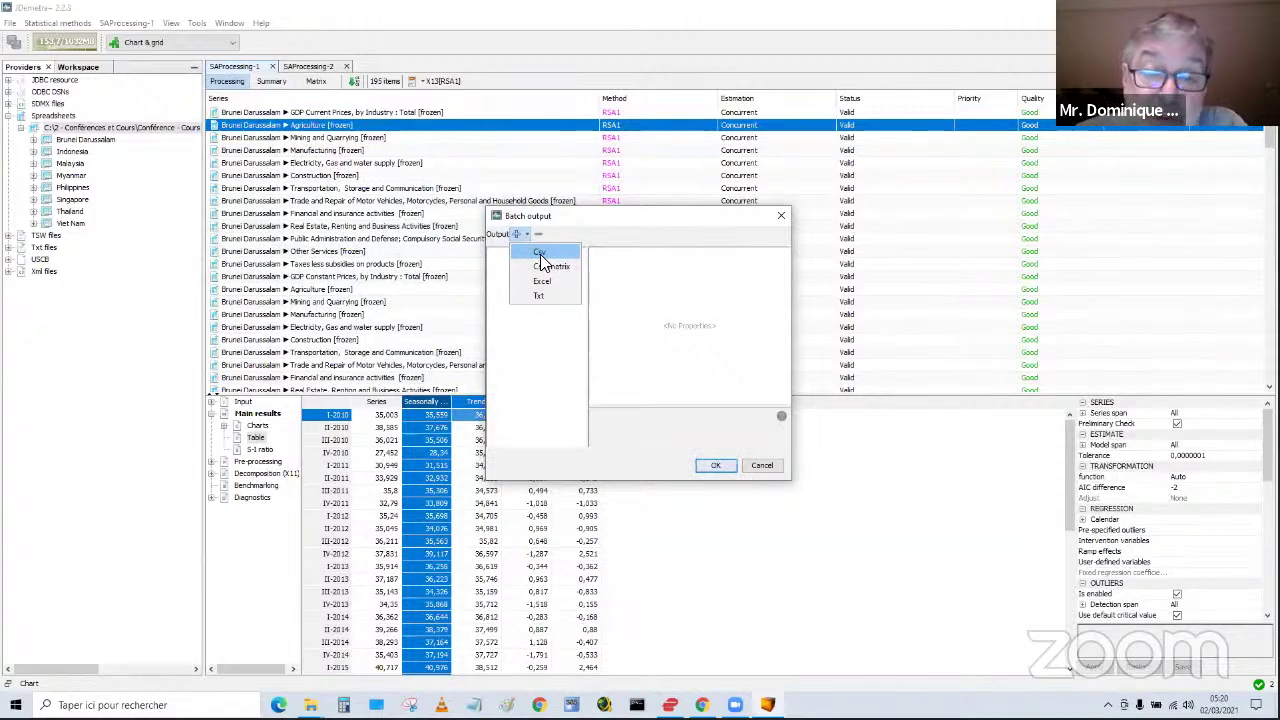
left_click(540, 253)
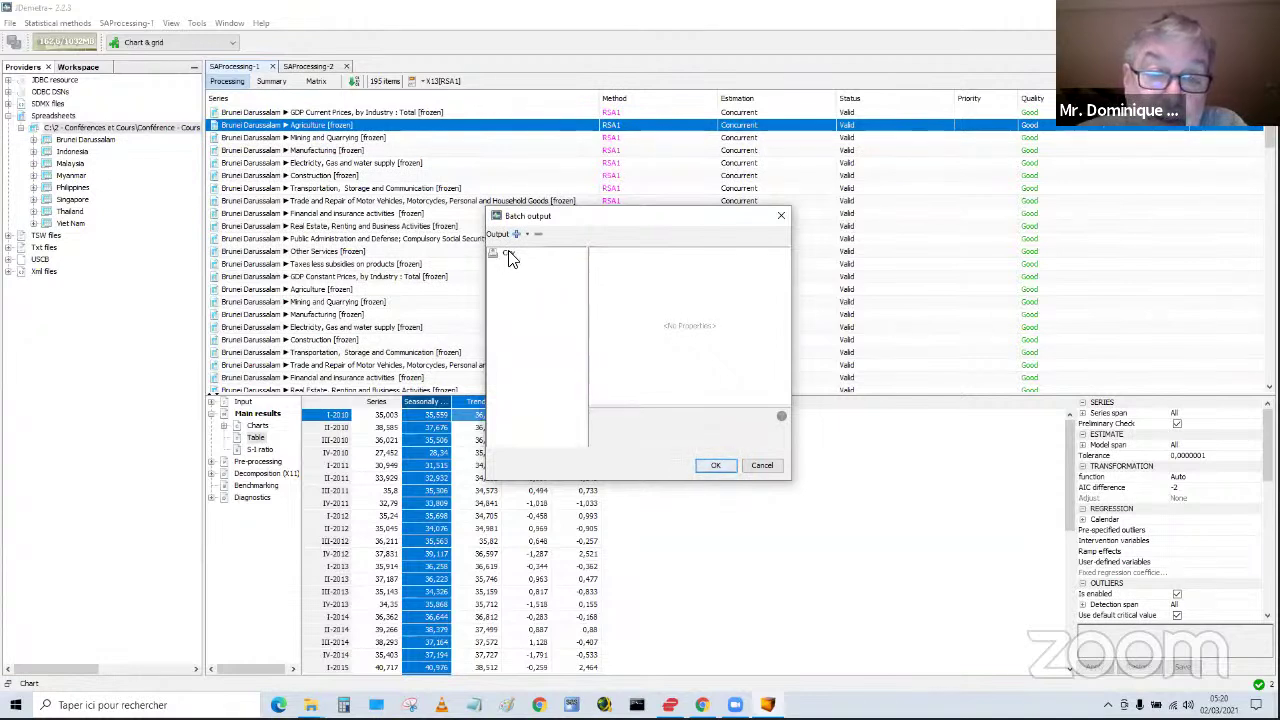
left_click(526, 236)
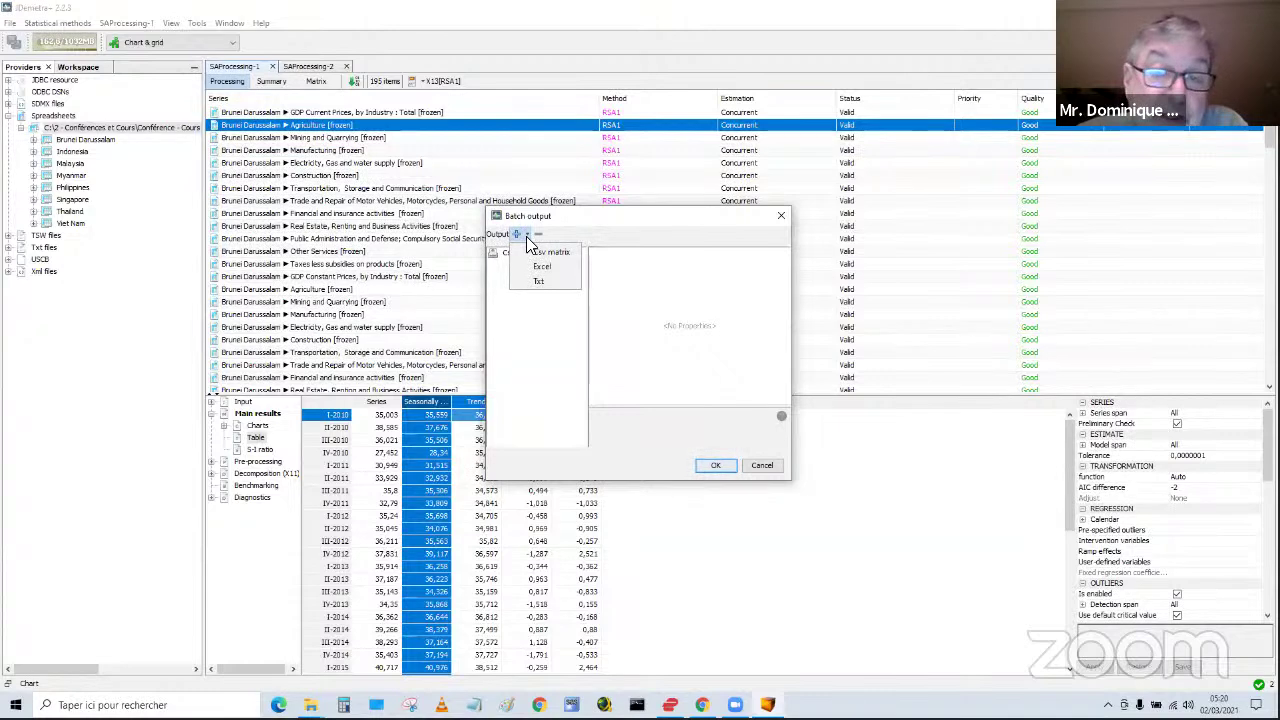
left_click(541, 253)
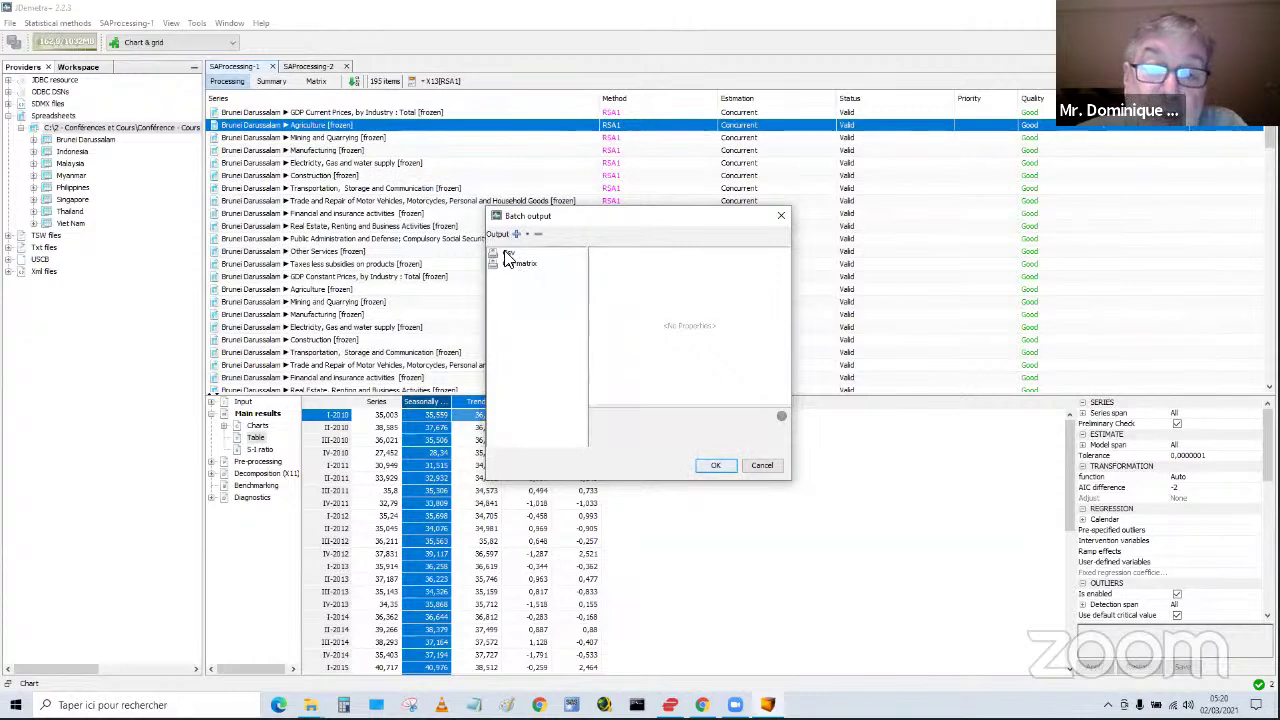
- Set the Csv output's folder to AseanGDPbyIndustry in 2021-02-28 ASEAN Jakarta and its presentation to VTable
left_click(512, 253)
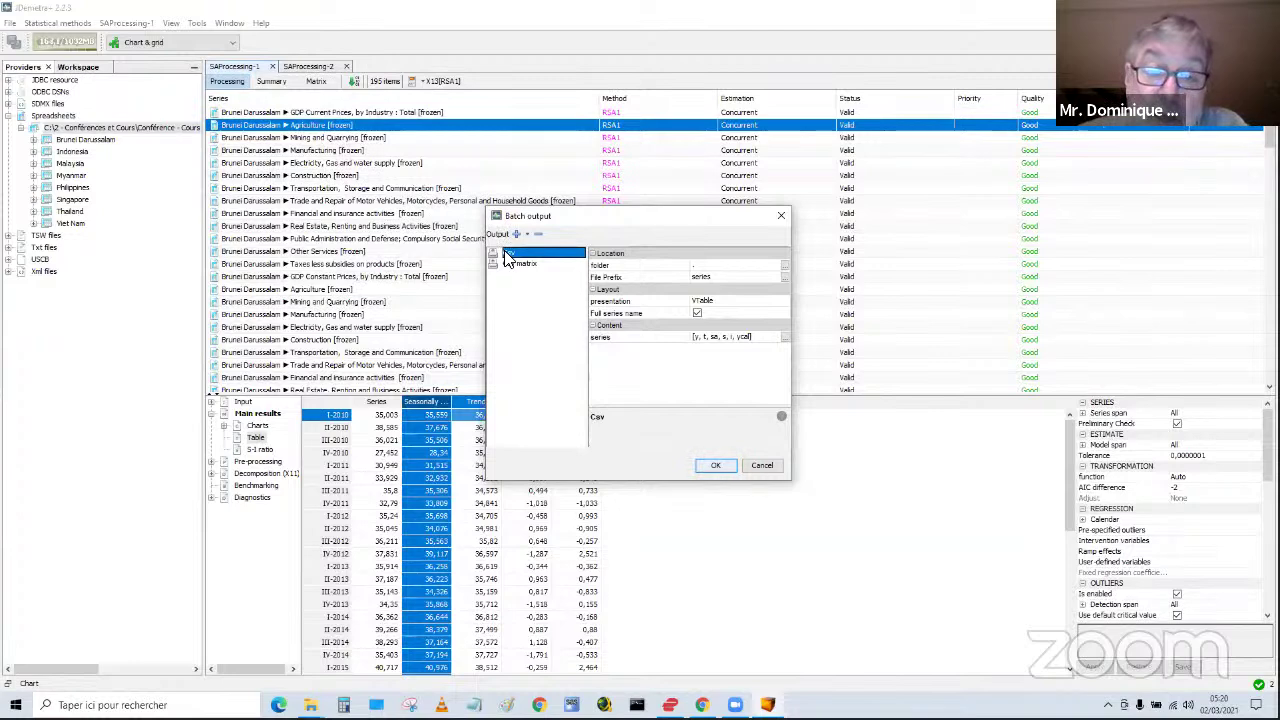
left_click(785, 266)
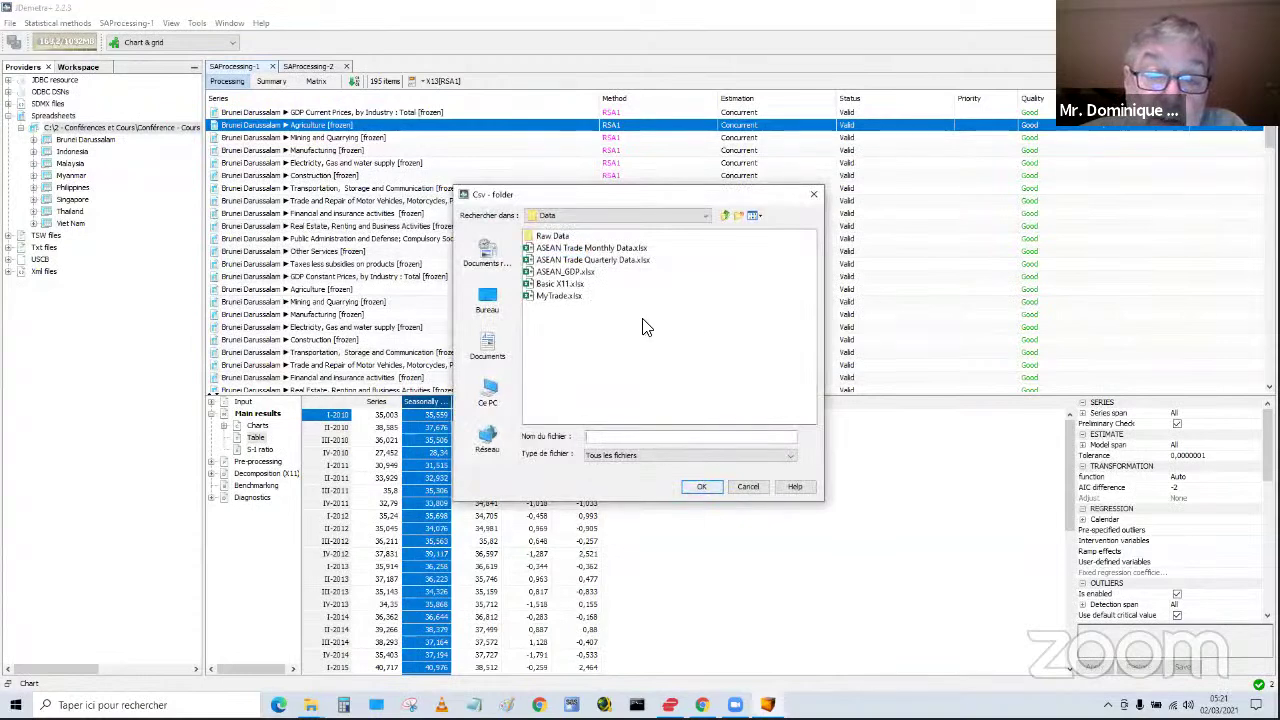
left_click(726, 217)
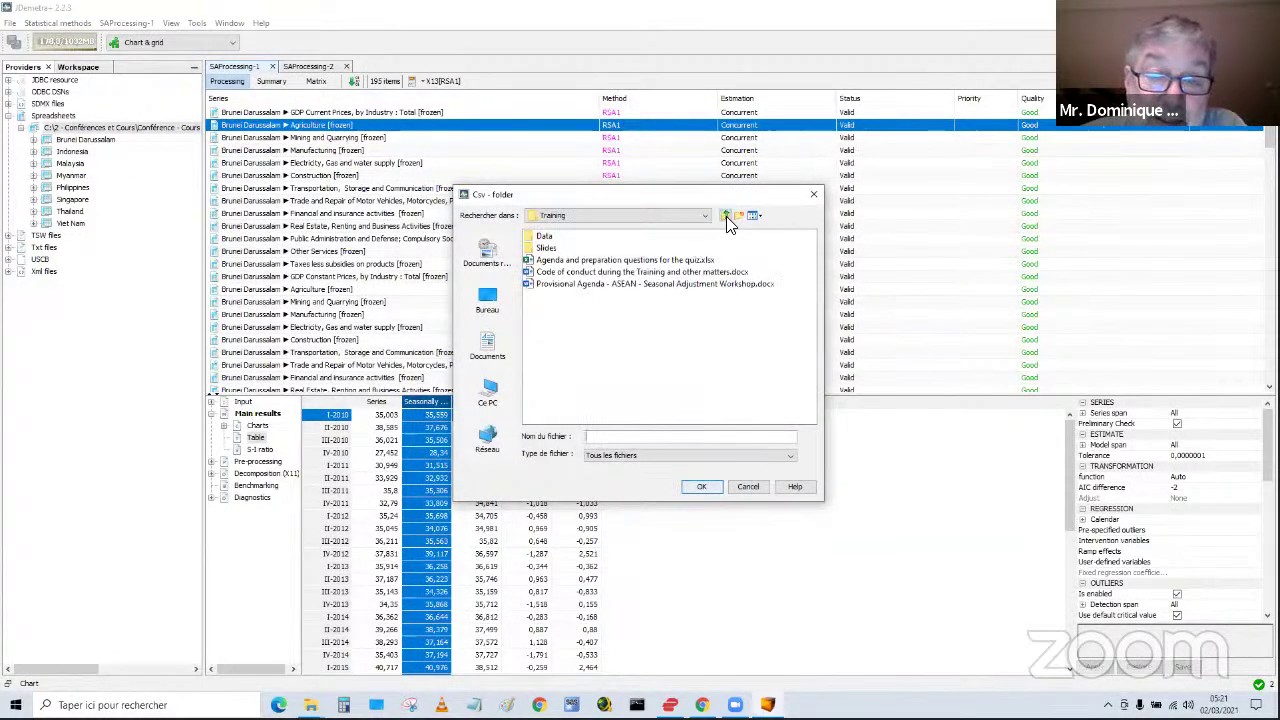
left_click(726, 216)
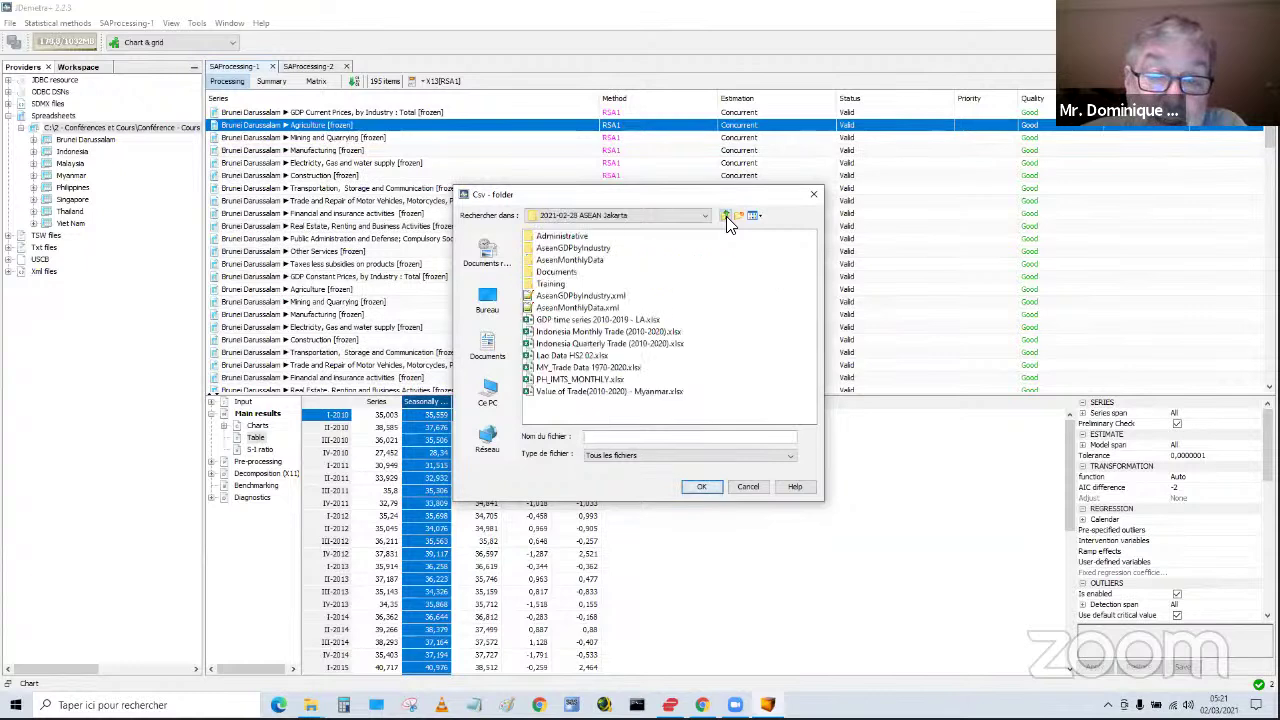
left_click(592, 250)
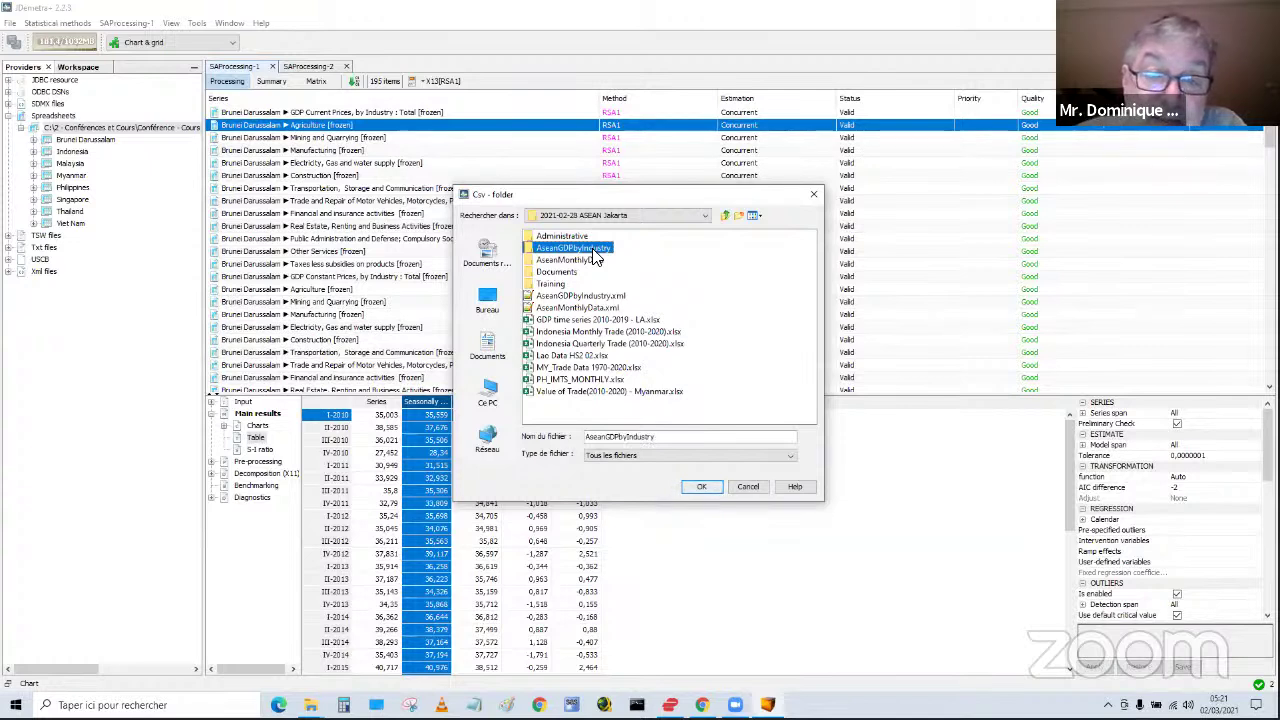
left_click(703, 488)
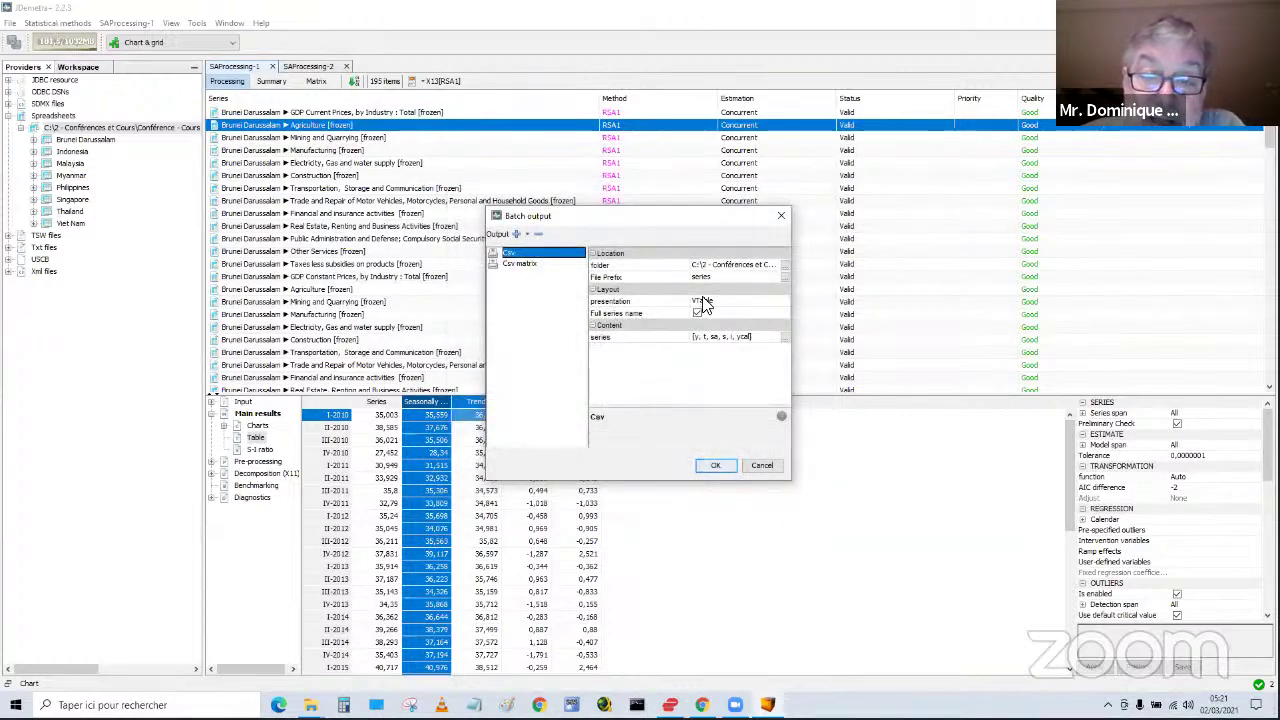
left_click(749, 306)
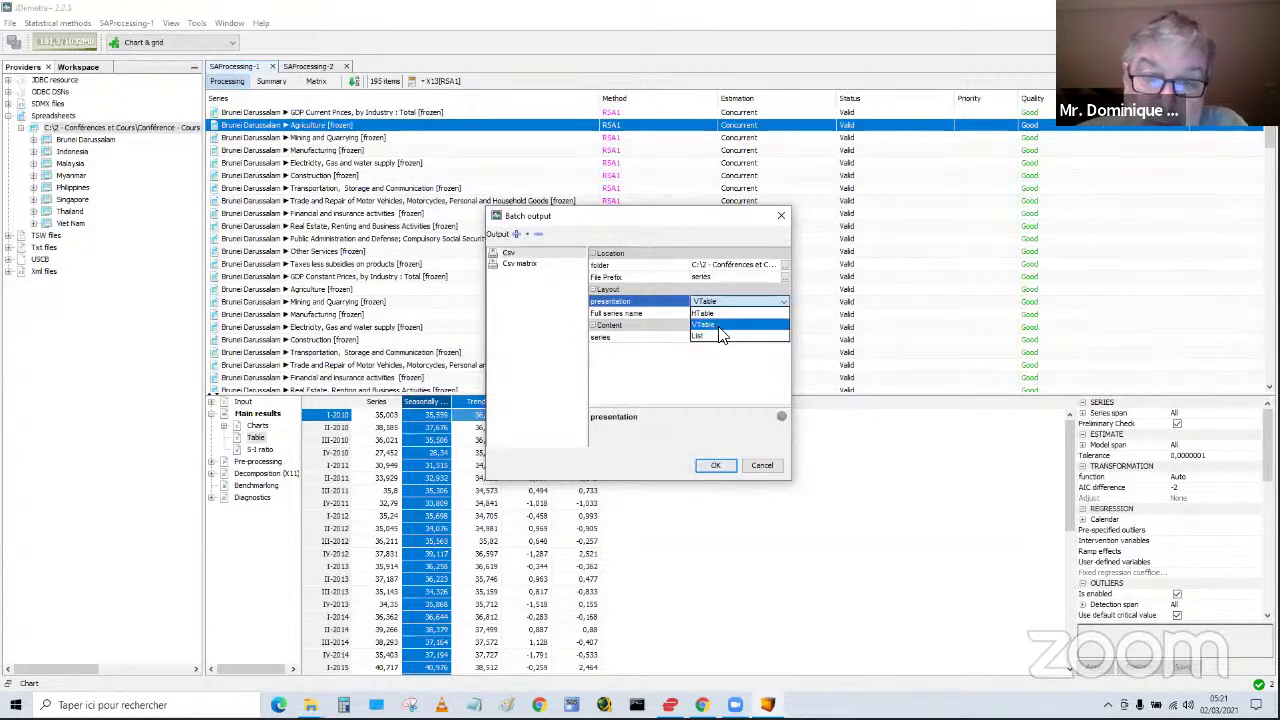
left_click(717, 326)
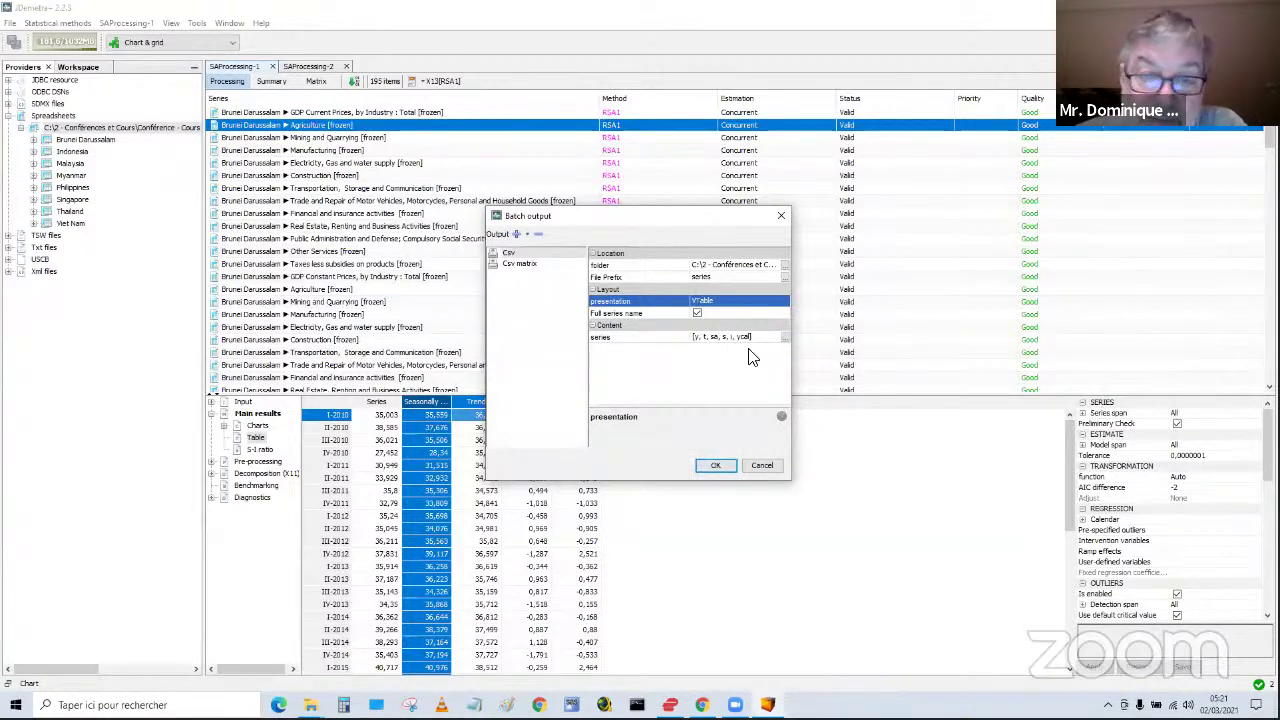
- Set the Csv matrix output's folder to AseanGDPbyIndustry as well and run the SAProcessing-1 export
left_click(533, 263)
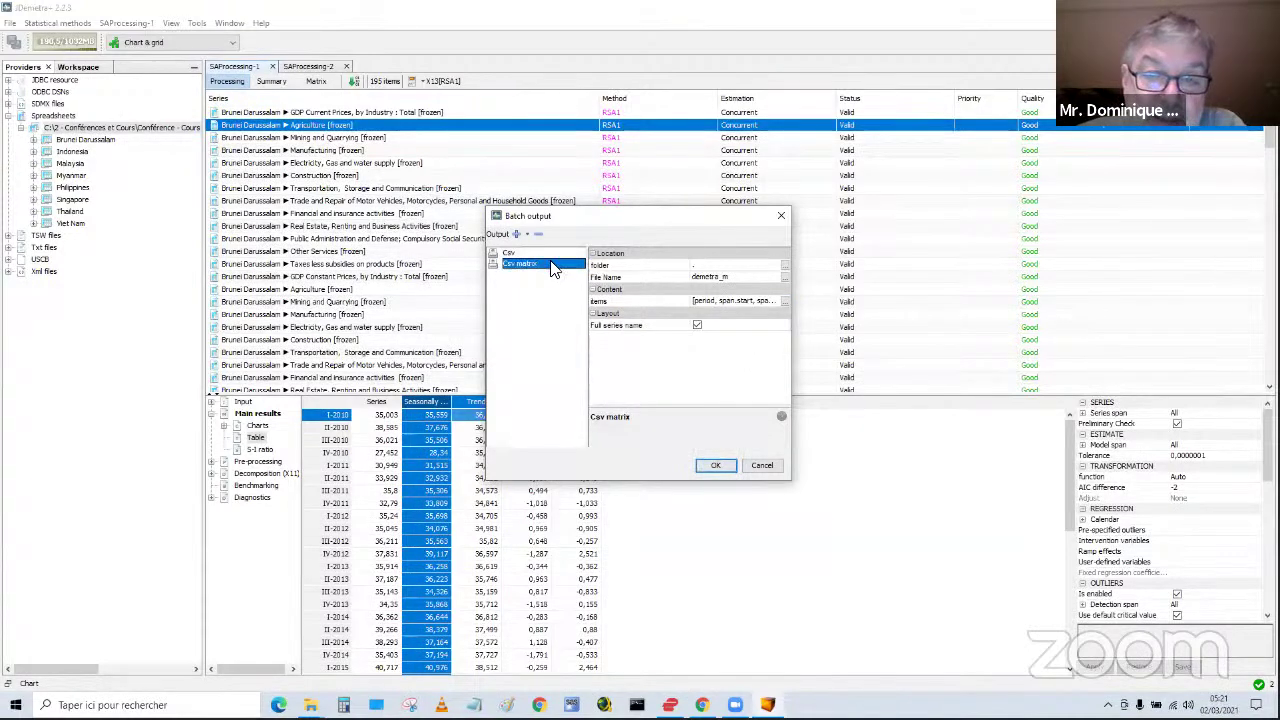
left_click(784, 263)
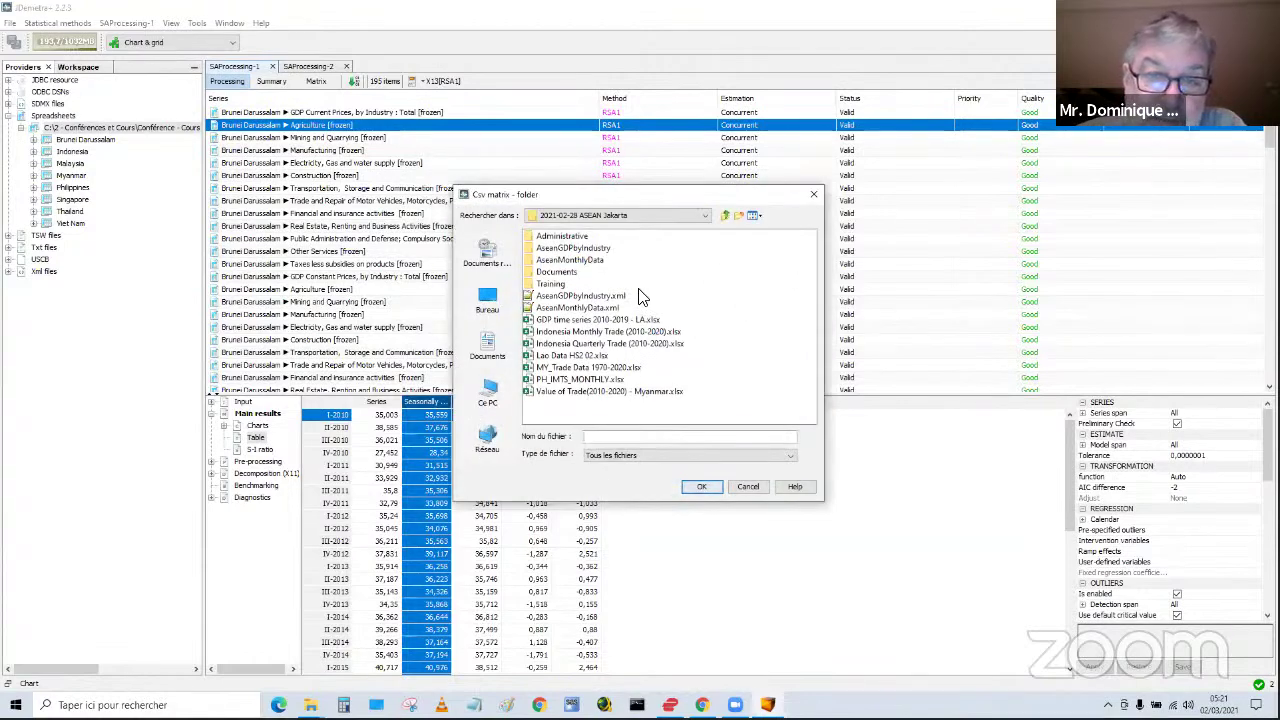
left_click(581, 249)
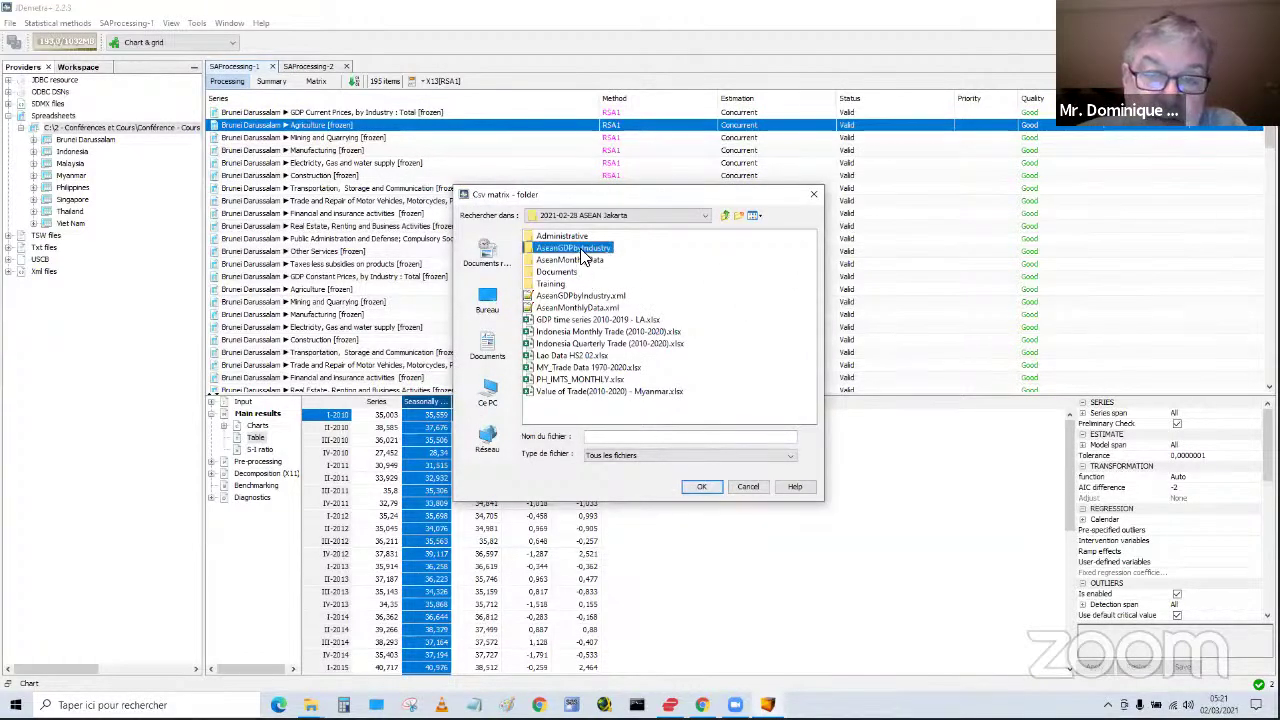
left_click(701, 486)
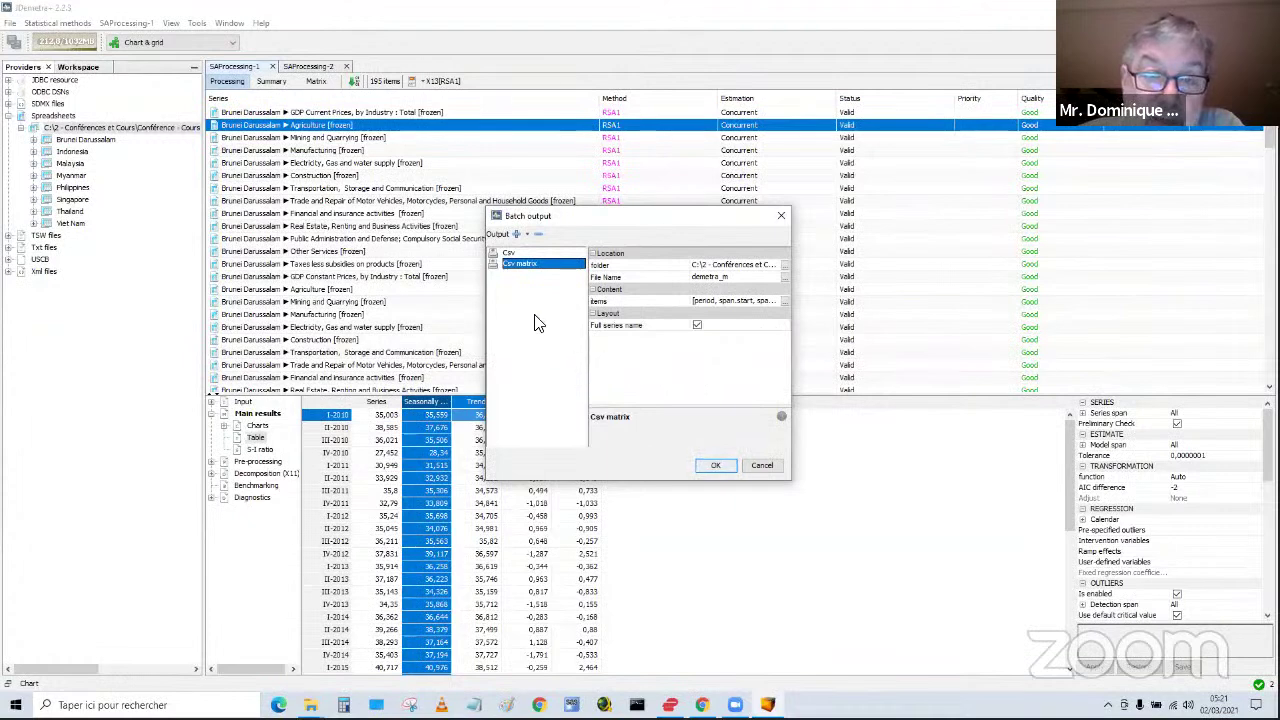
left_click(715, 466)
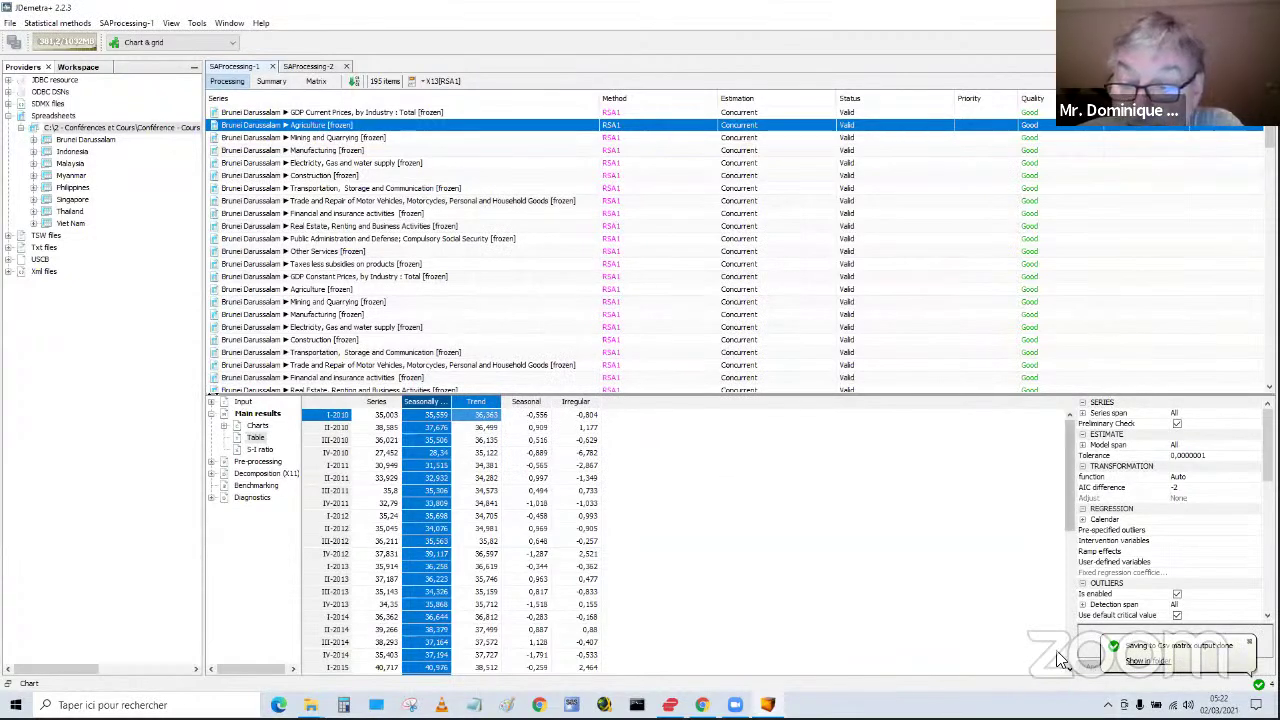
- Show the export folder in the file explorer and look at the processing files saved in AseanGDPbyIndustry's SAProcessing folder
left_click(1140, 663)
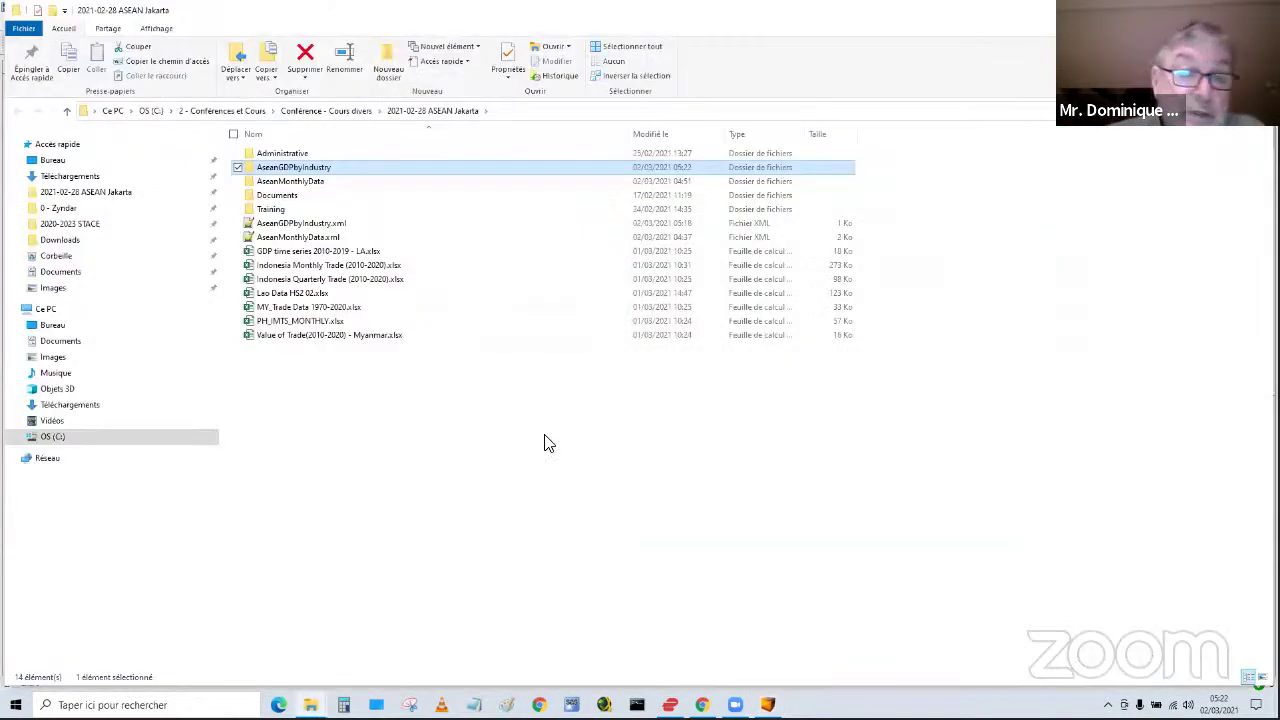
double_click(296, 172)
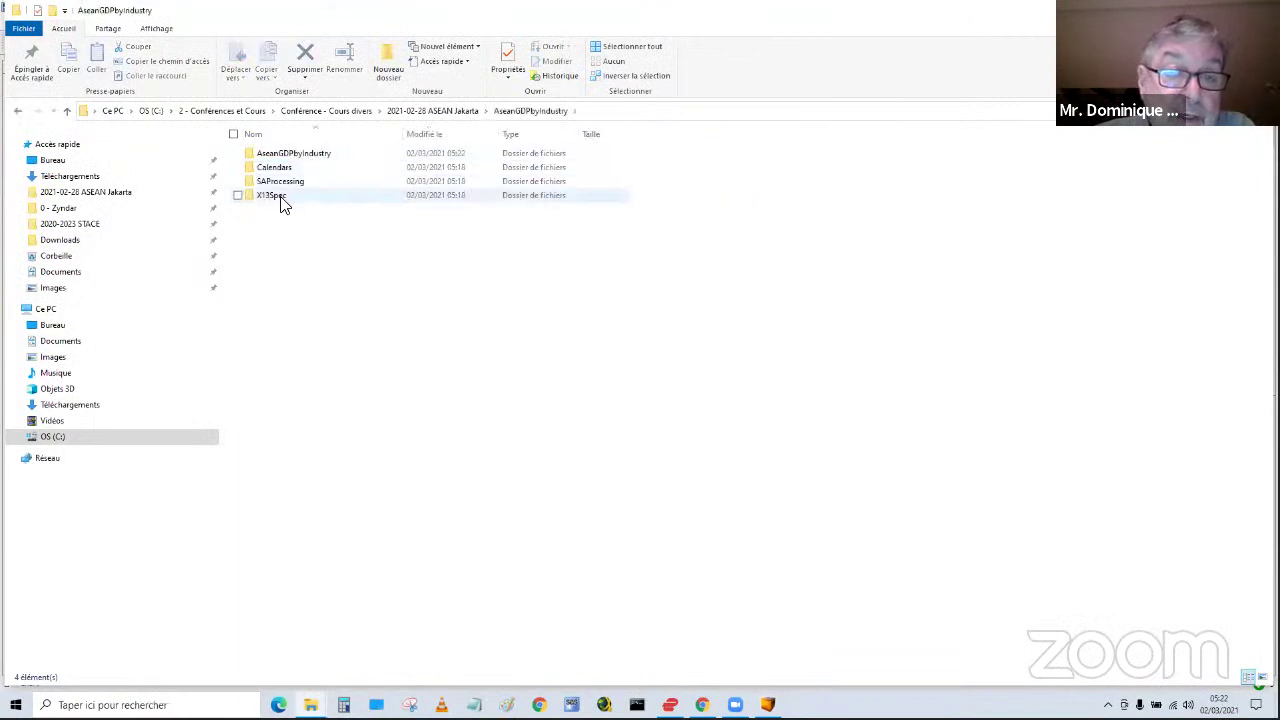
double_click(278, 182)
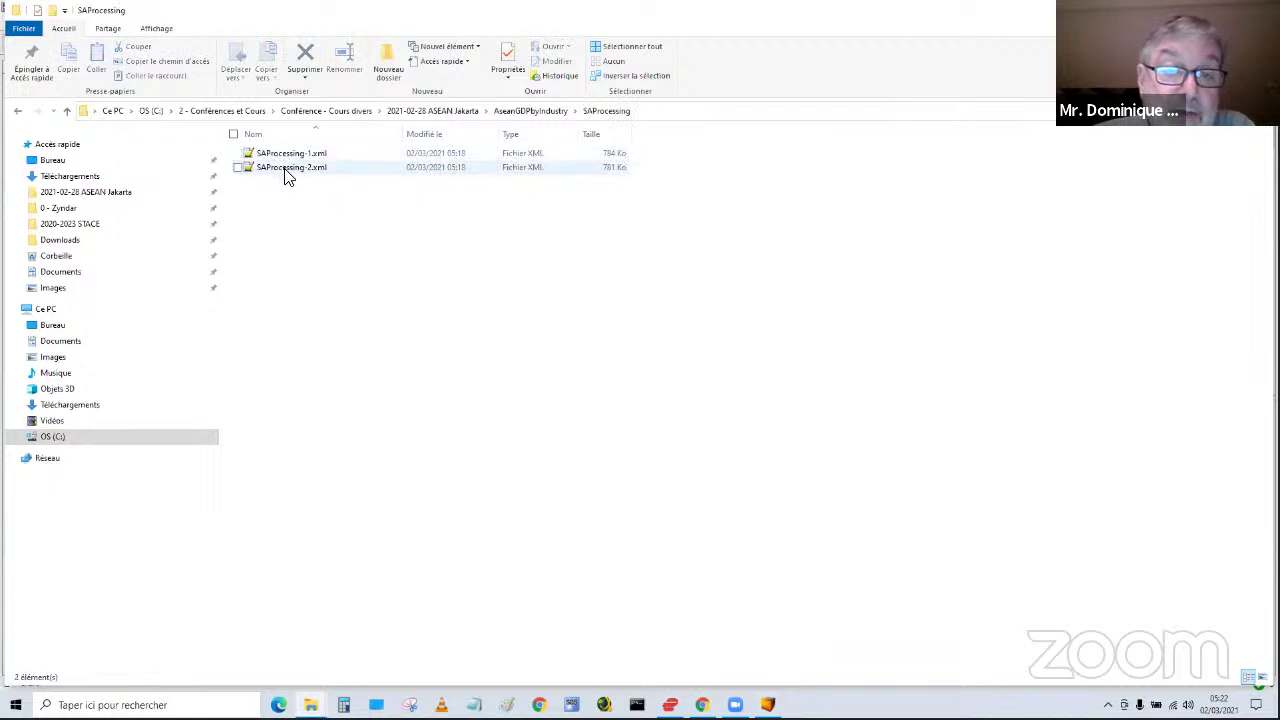
left_click(540, 116)
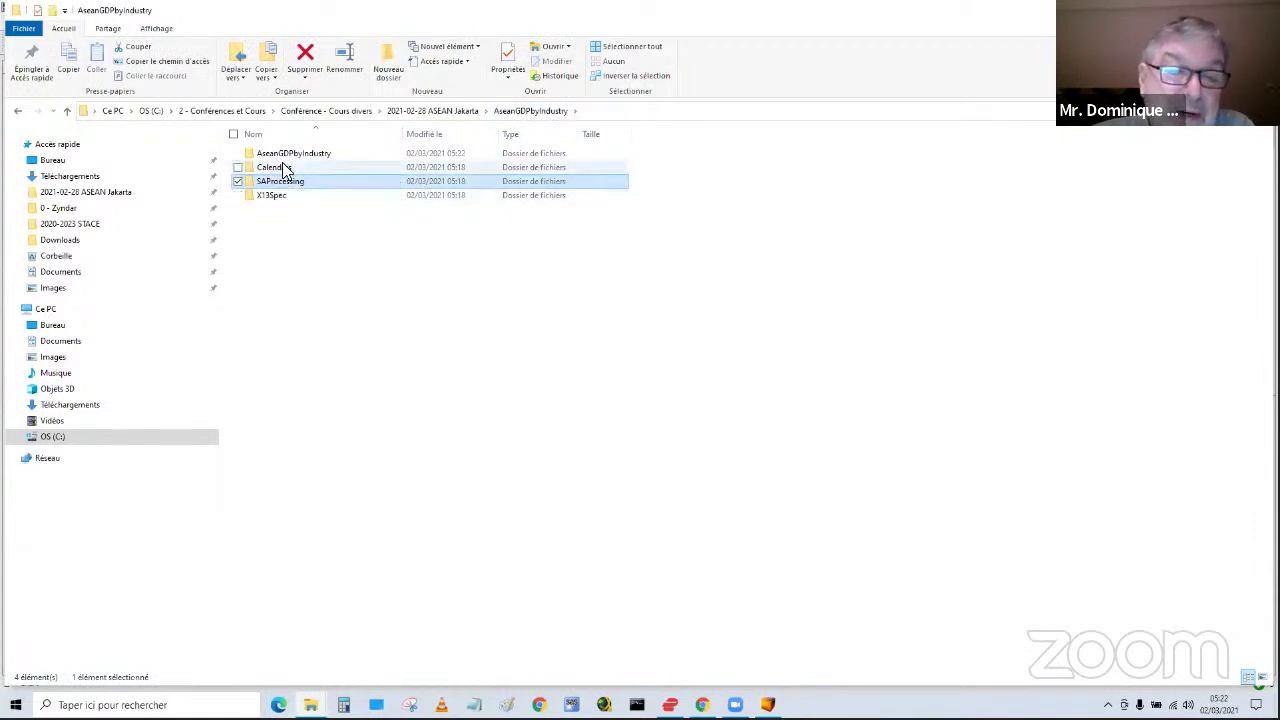
- Inspect the exported series_sa.csv of SAProcessing-1 in Excel, close it and go back to the parent AseanGDPbyIndustry folder
double_click(297, 156)
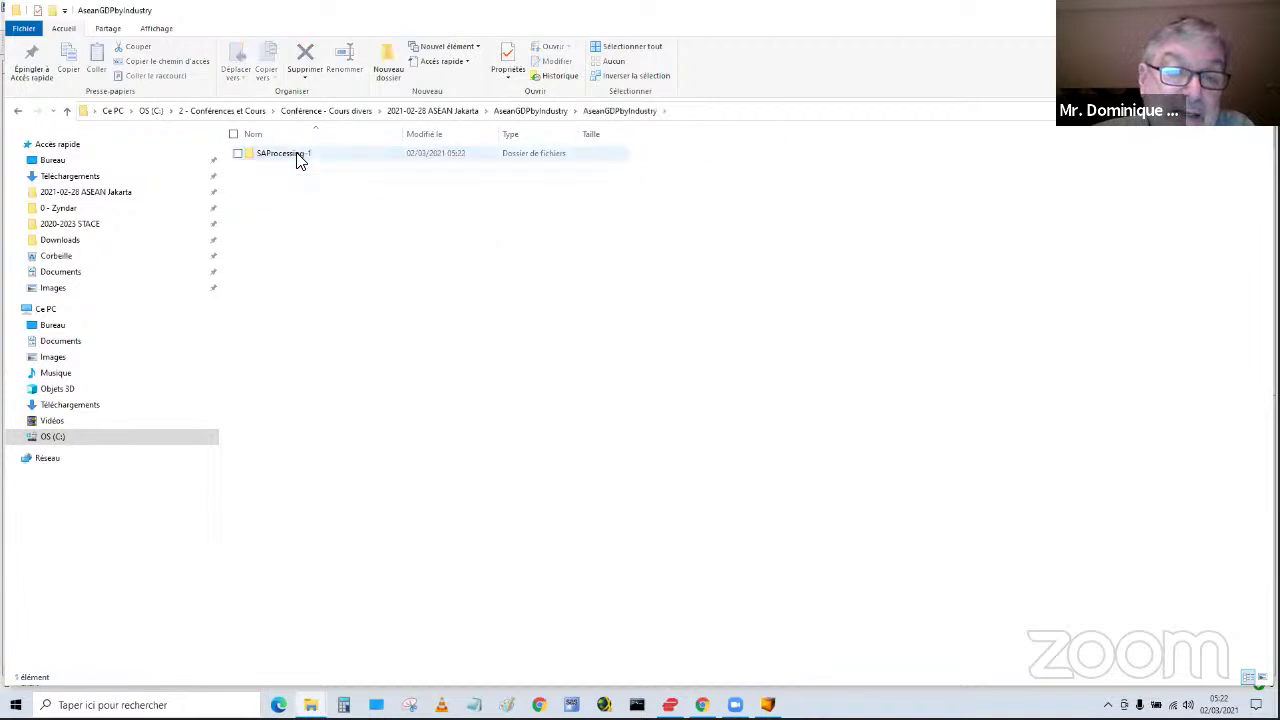
double_click(297, 156)
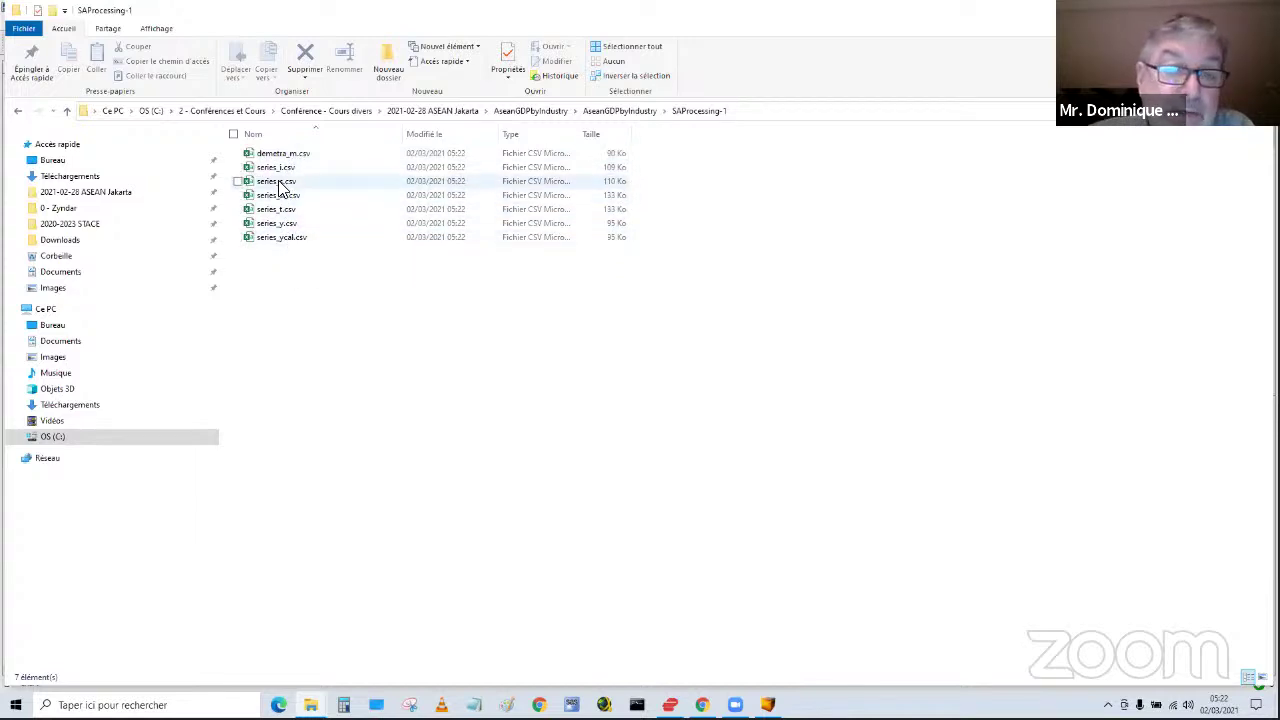
double_click(283, 197)
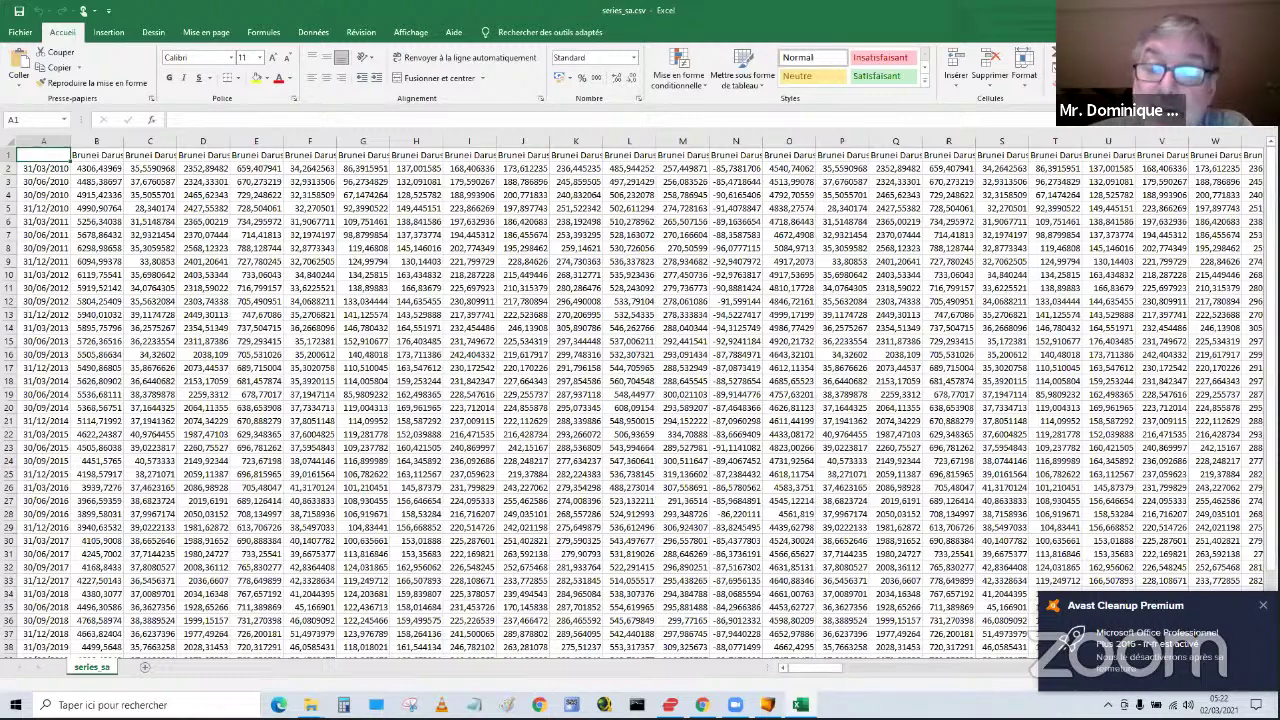
key("alt+F4")
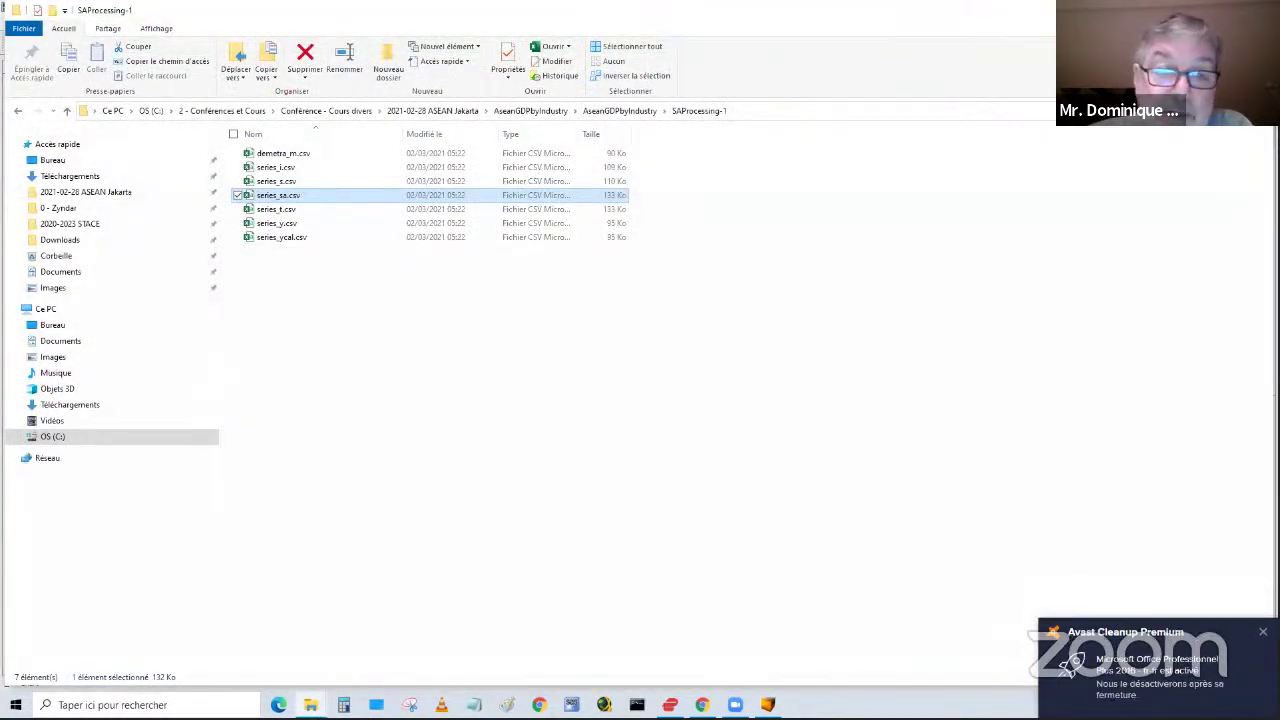
left_click(620, 111)
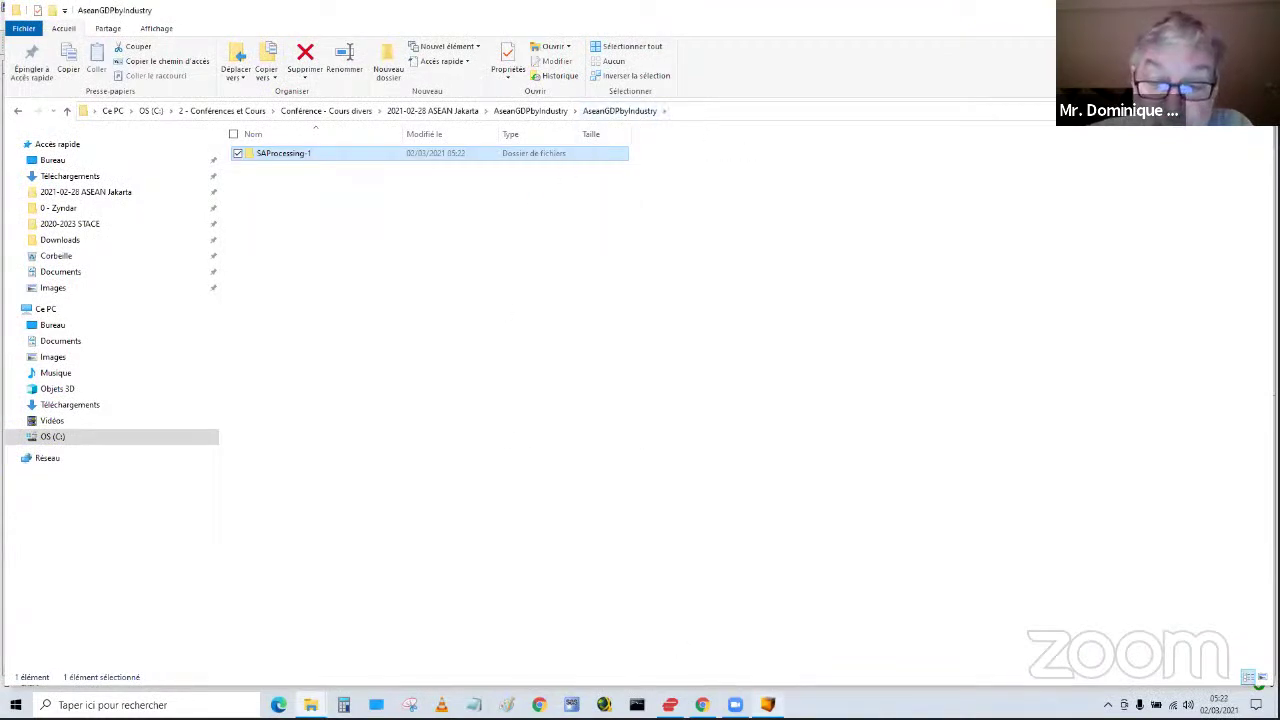
- Switch back to JDemetra+ and add a Csv and a Csv matrix output to the batch output of SAProcessing-2
left_click(767, 705)
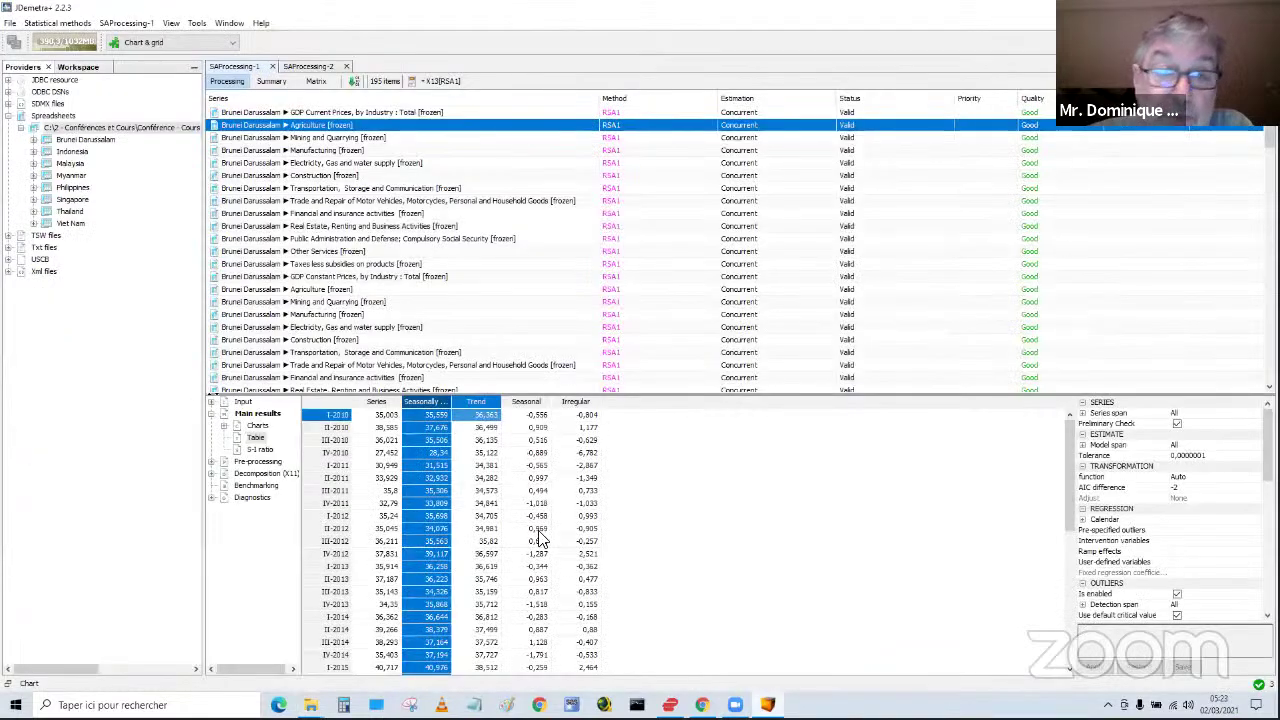
left_click(318, 68)
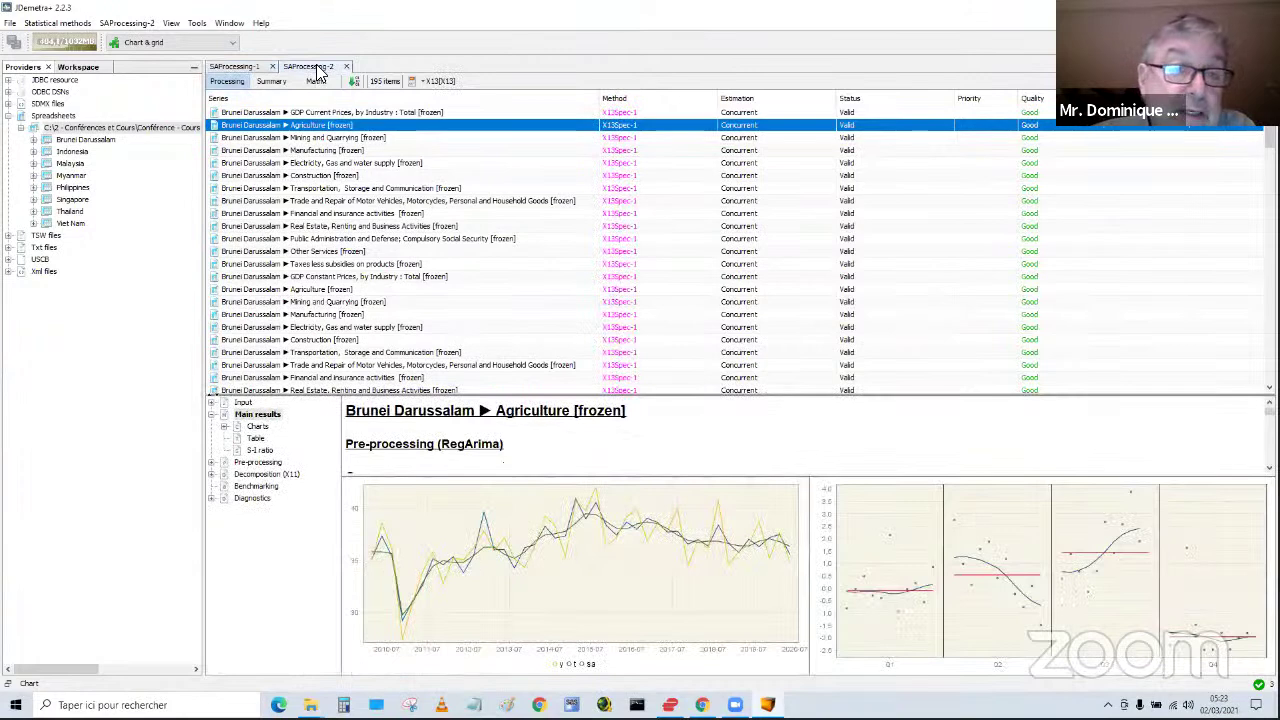
left_click(127, 23)
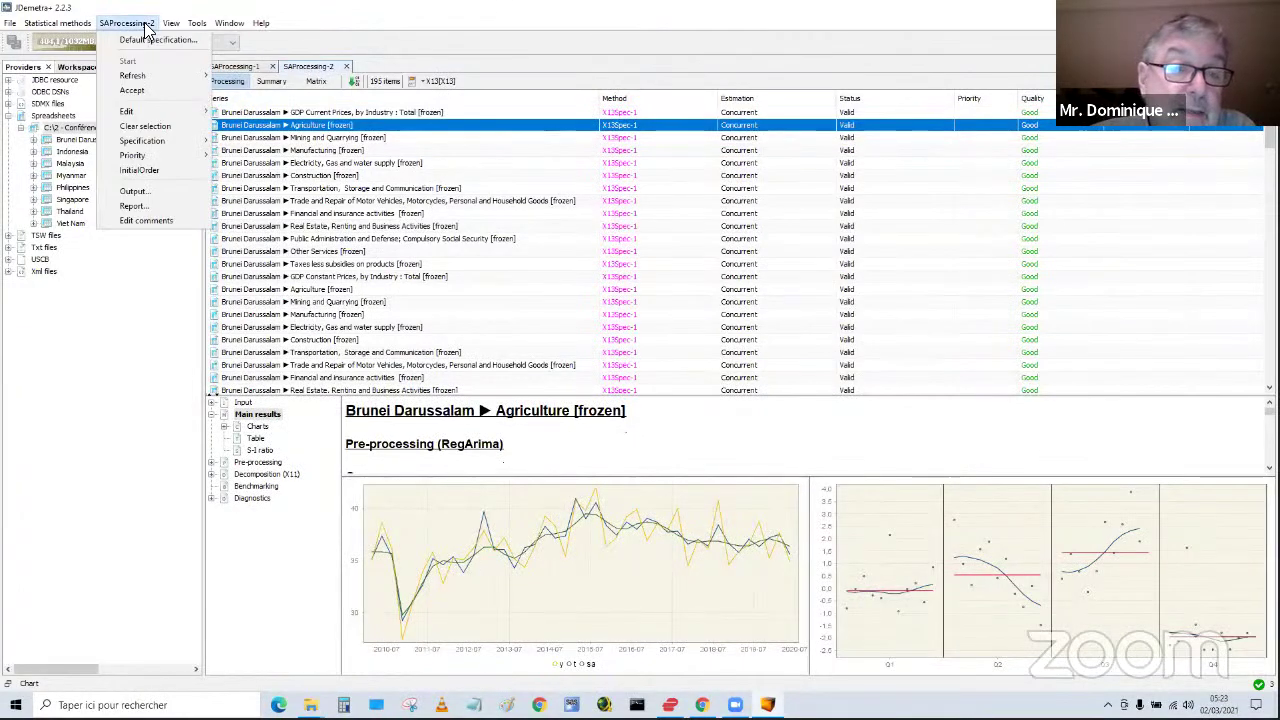
left_click(156, 189)
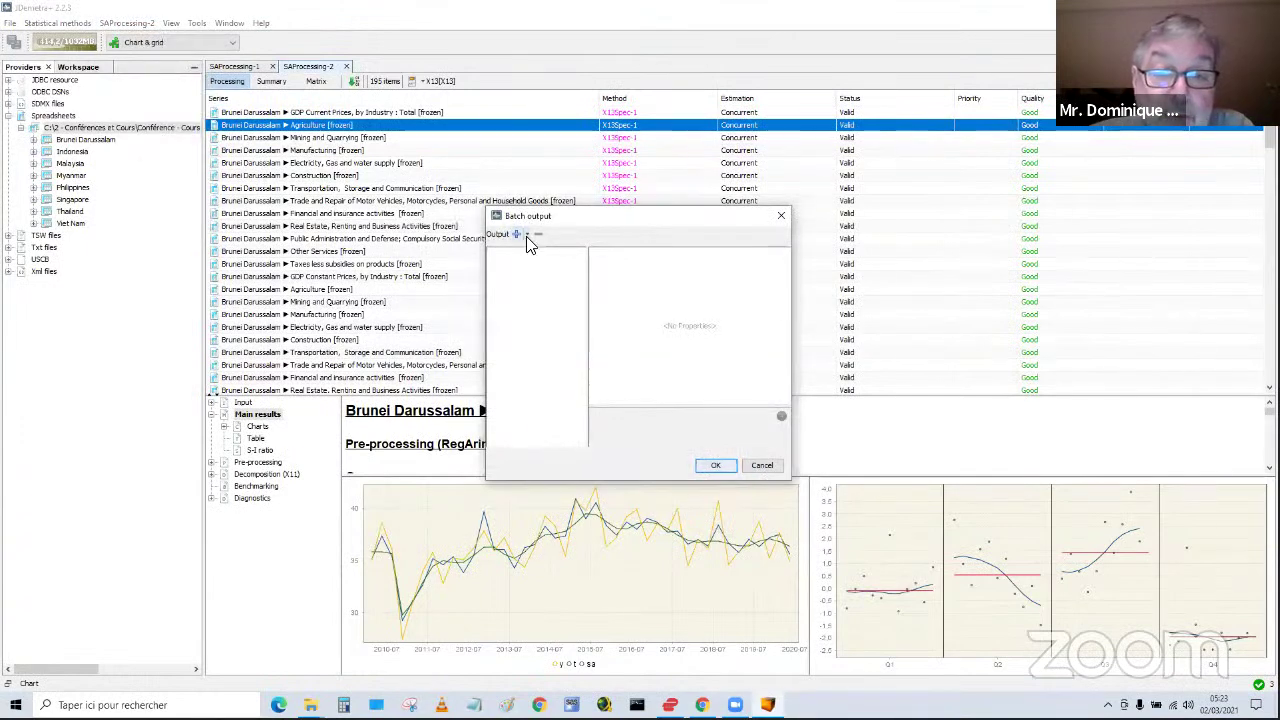
left_click(527, 236)
left_click(536, 251)
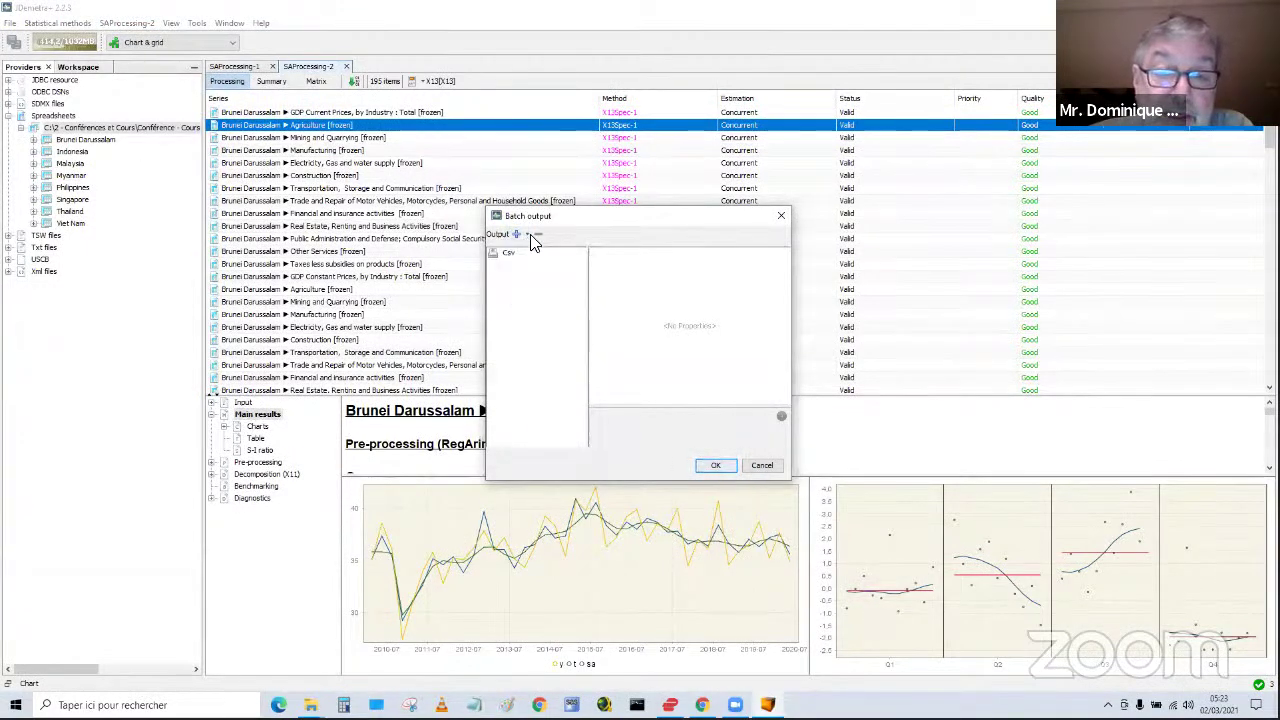
left_click(528, 235)
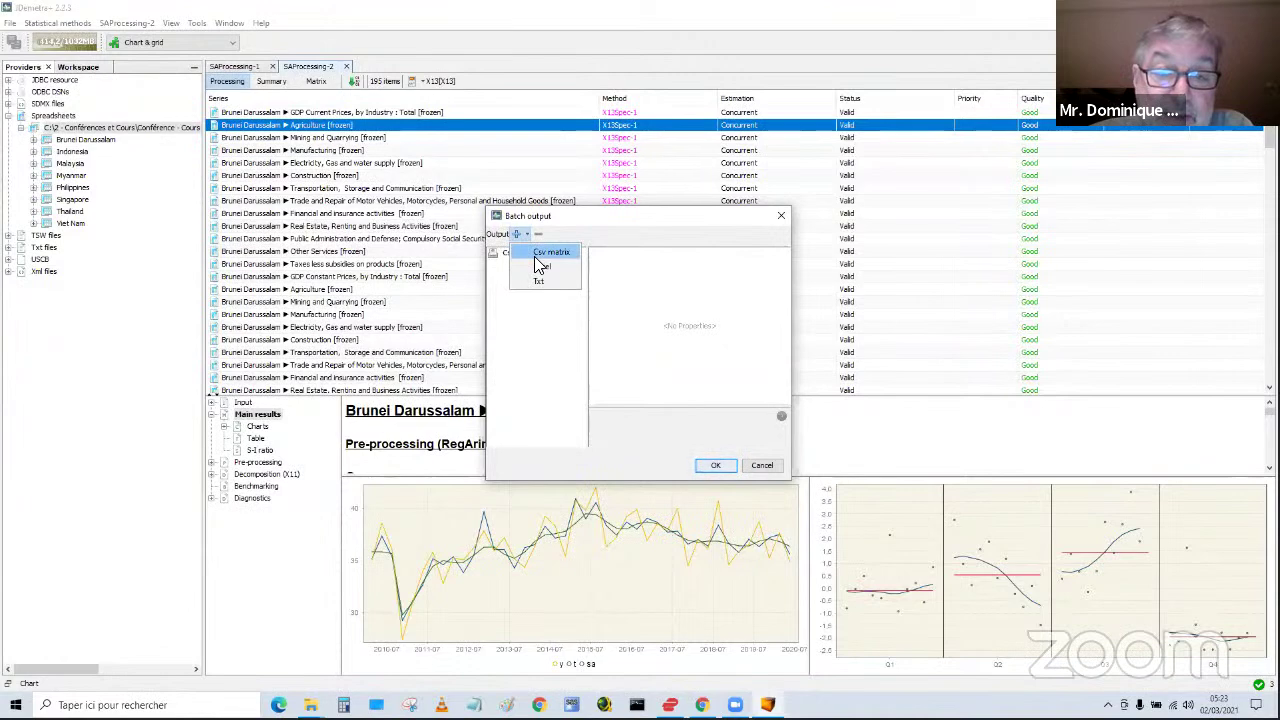
left_click(534, 256)
- Set the Csv output's folder for SAProcessing-2 to AseanGDPbyIndustry in 2021-02-28 ASEAN Jakarta
left_click(512, 252)
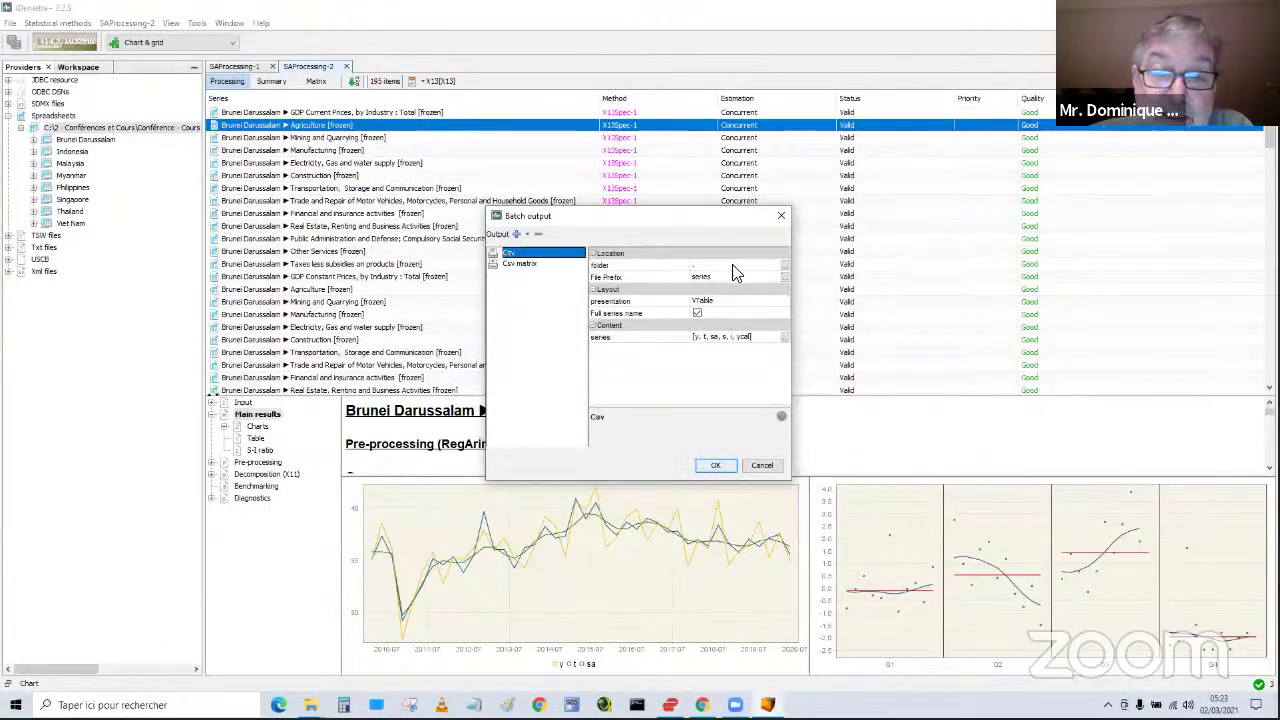
left_click(784, 264)
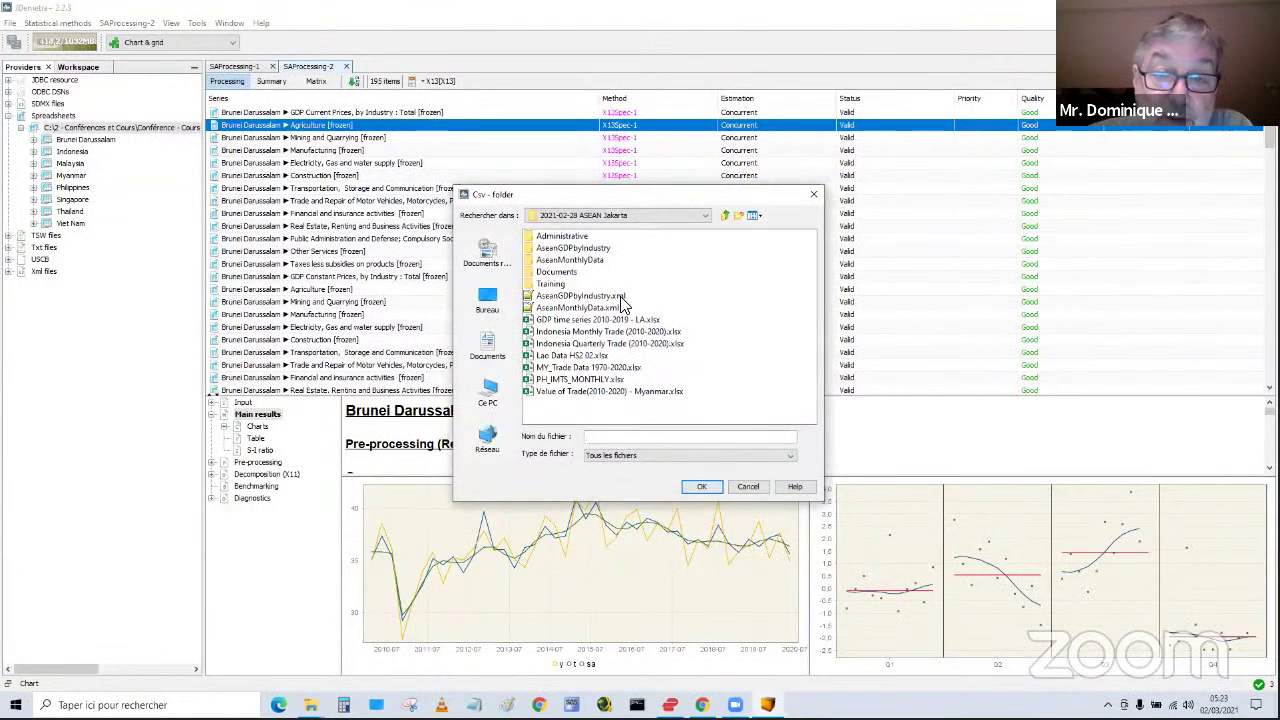
left_click(621, 300)
left_click(704, 487)
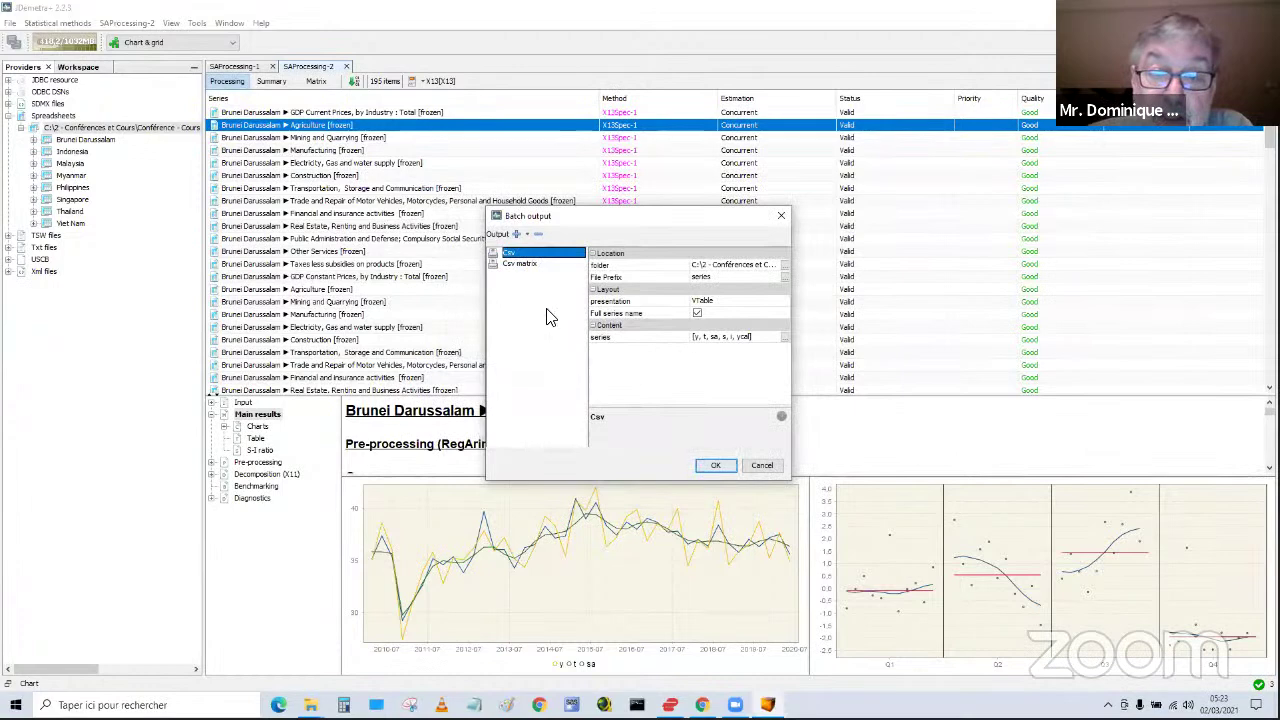
- Set the Csv matrix output's folder to AseanGDPbyIndustry and run the SAProcessing-2 export
left_click(536, 265)
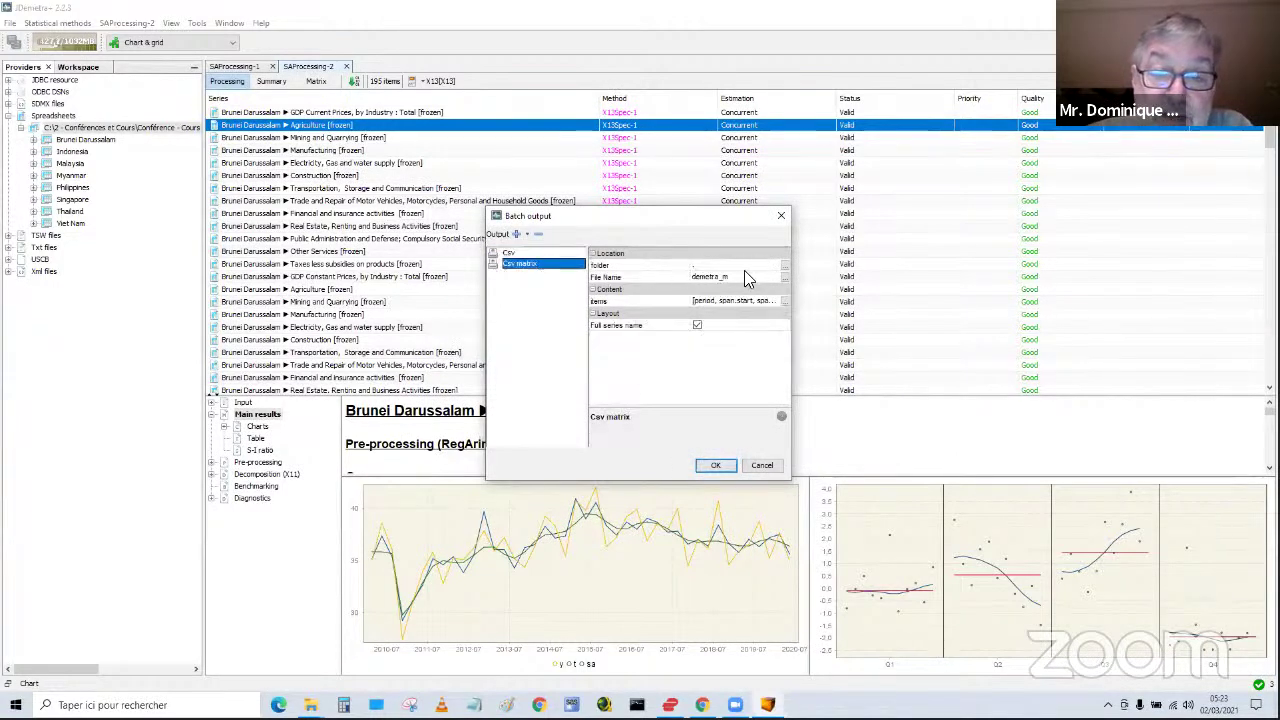
left_click(783, 265)
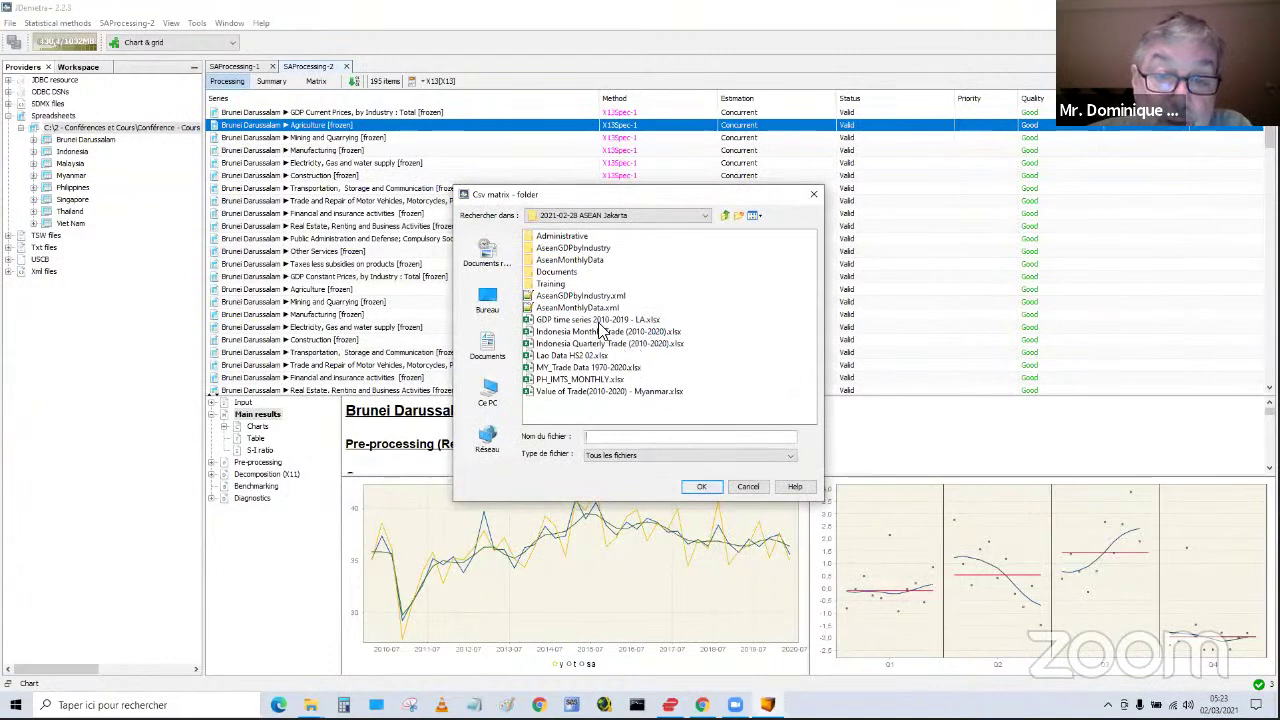
left_click(572, 249)
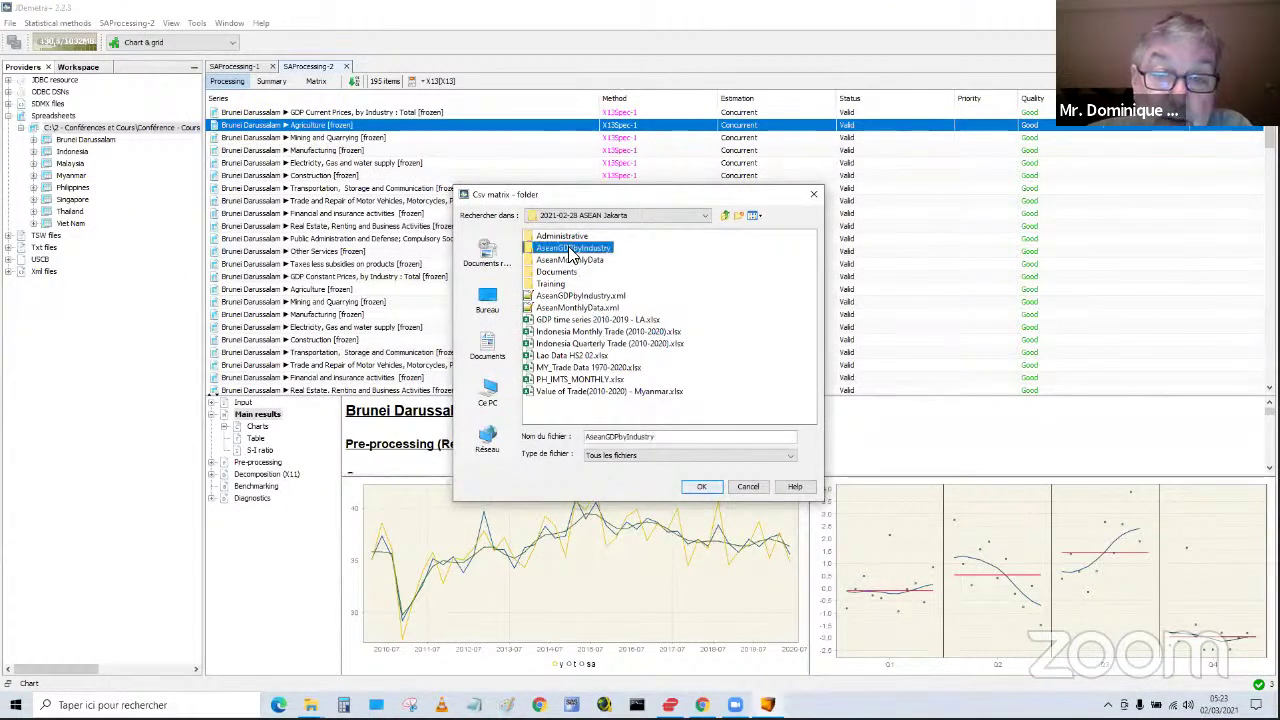
left_click(703, 486)
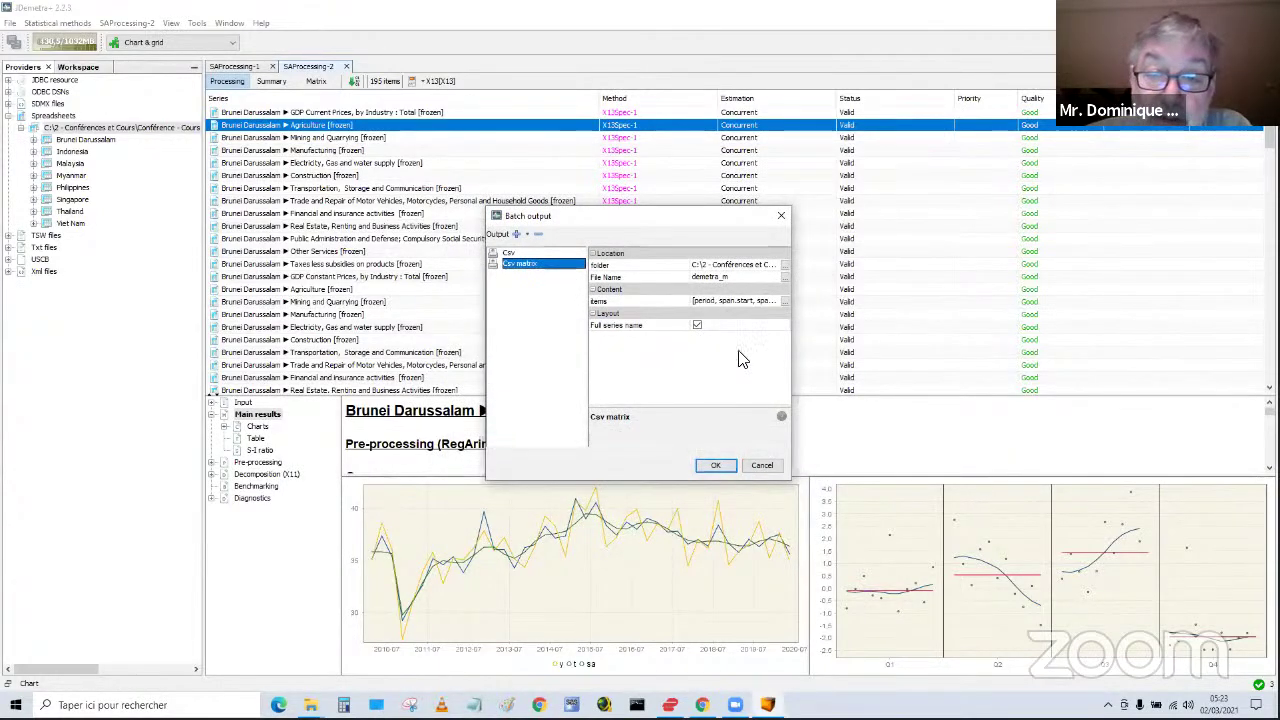
left_click(712, 466)
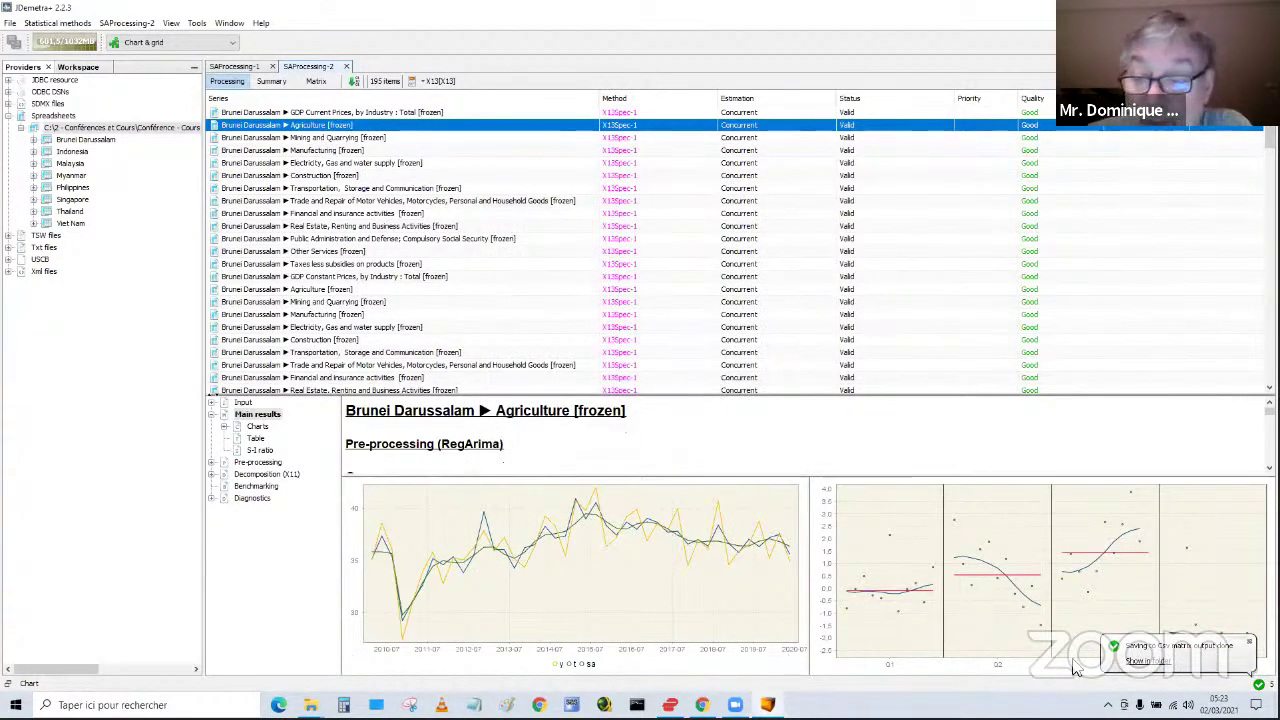
- Show the export location in the file explorer and look at the processing folders in the inner AseanGDPbyIndustry folder
left_click(1135, 663)
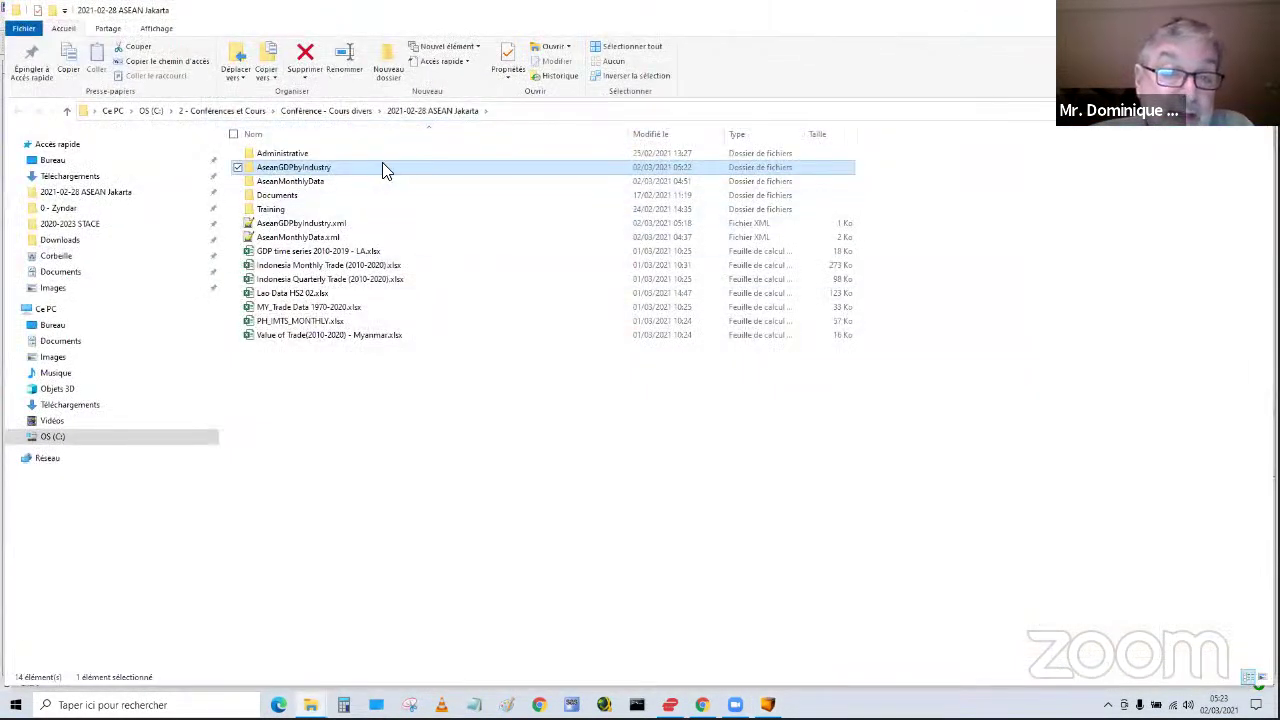
double_click(318, 168)
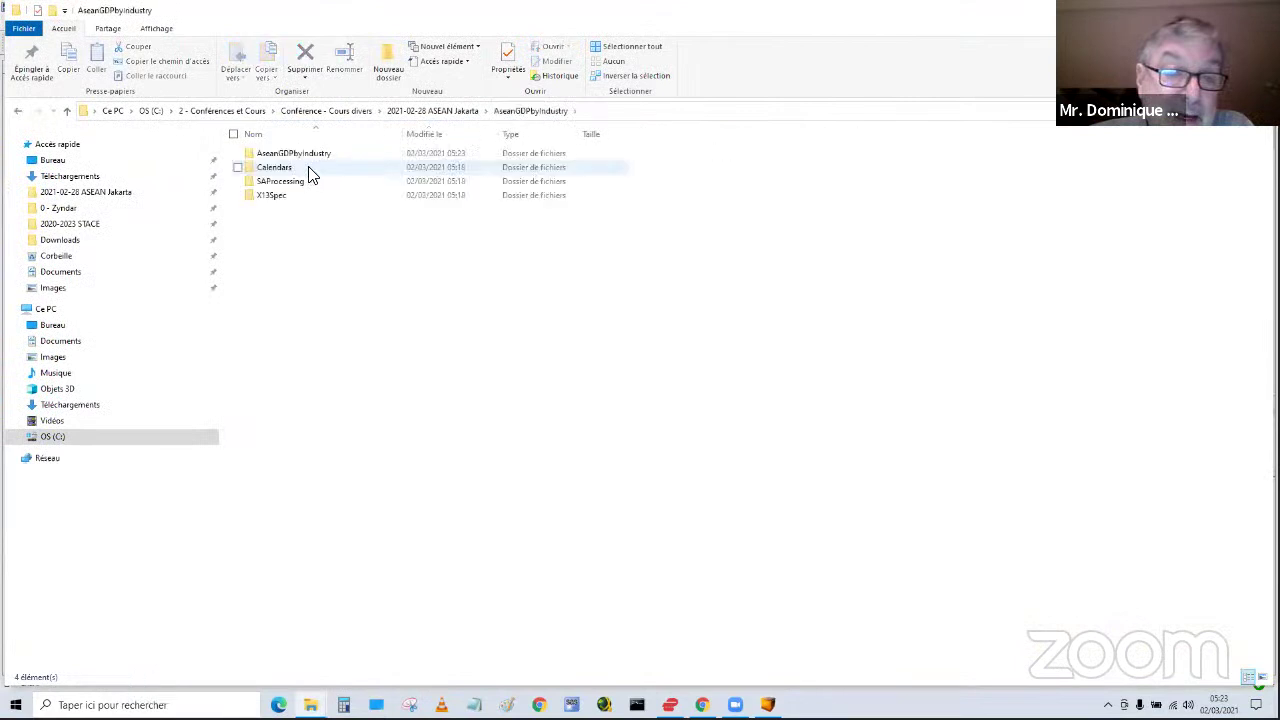
double_click(290, 156)
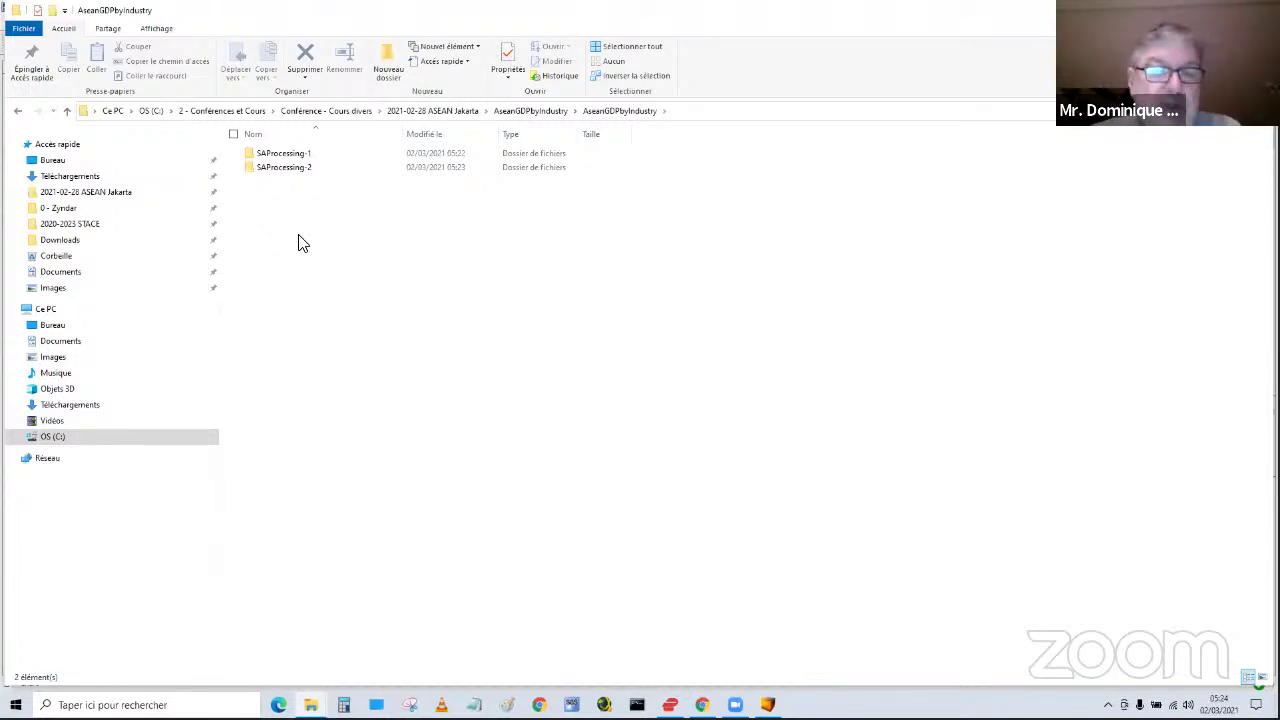
- Open ASEAN_GDP.xlsx from the Training\Data folder in Excel, and close JDemetra+ before returning to the workbook
left_click(475, 118)
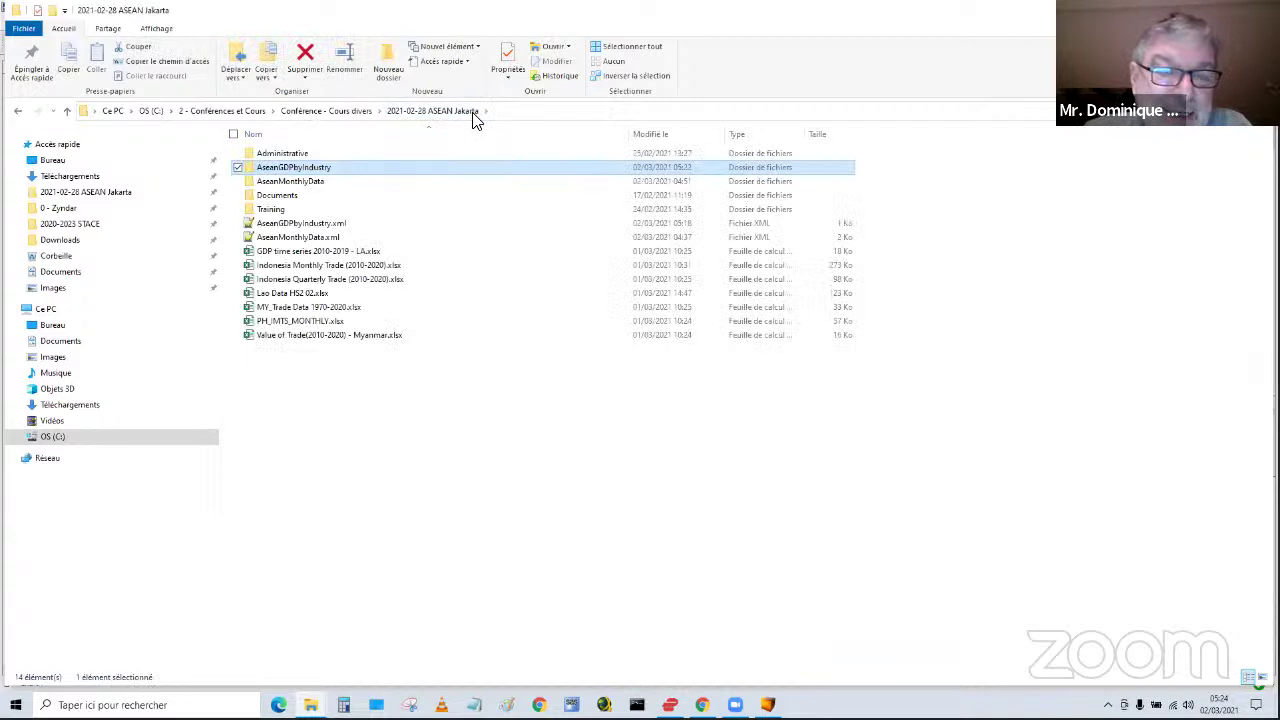
double_click(275, 210)
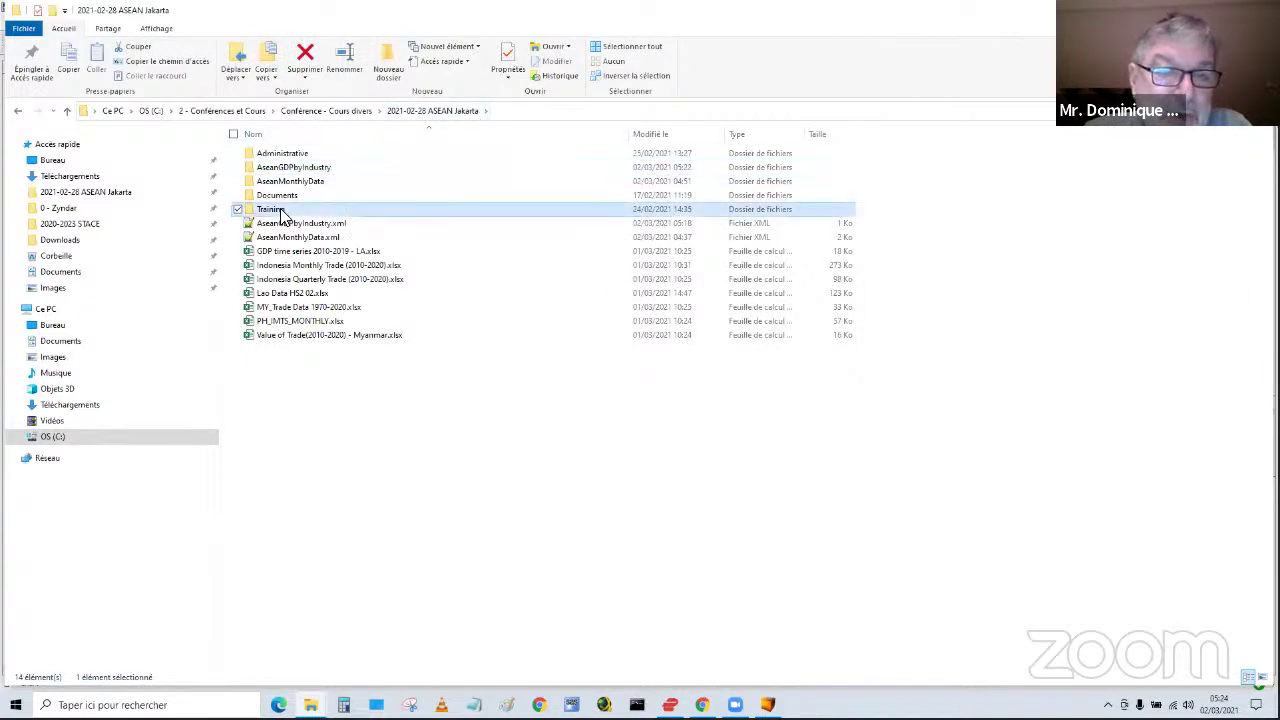
double_click(266, 155)
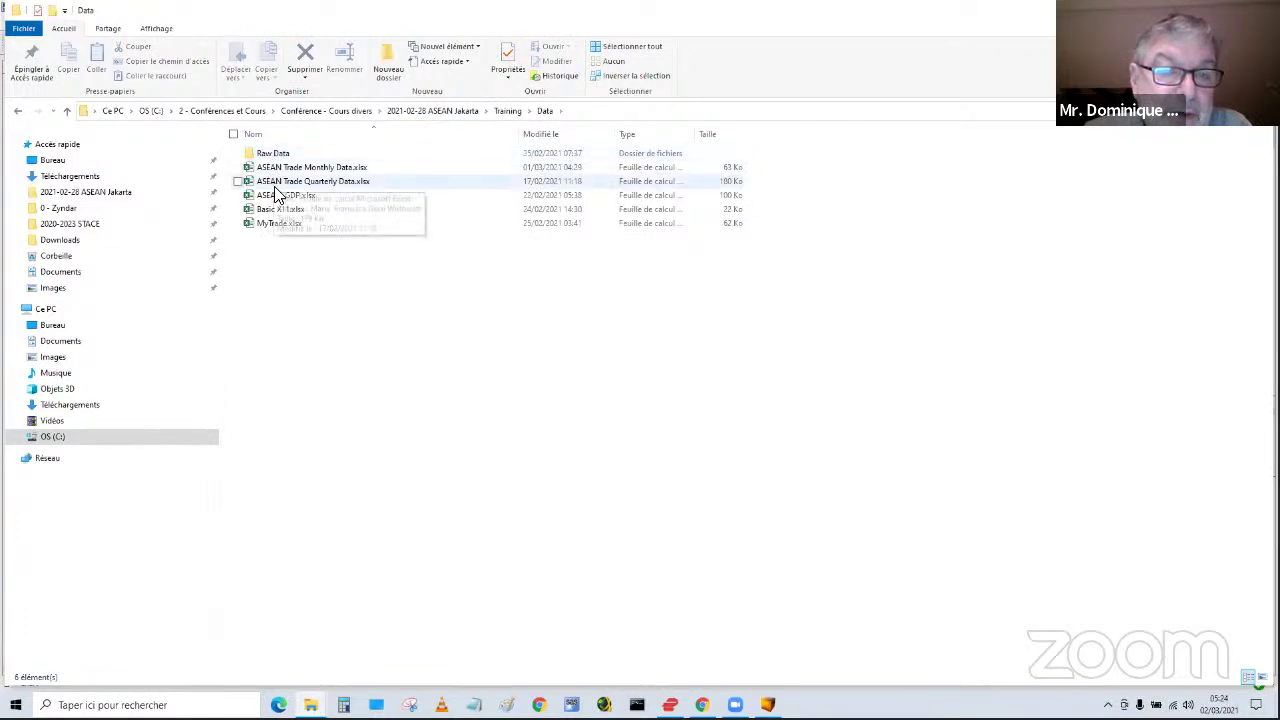
double_click(281, 198)
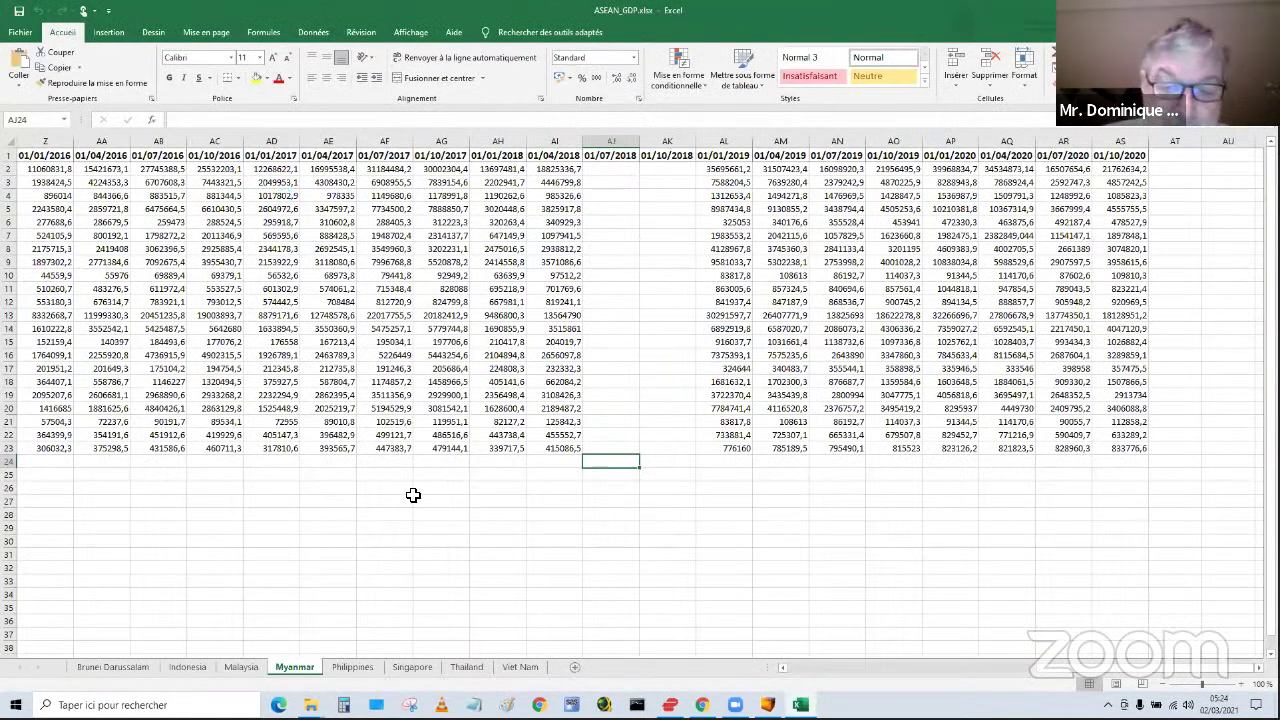
left_click(767, 705)
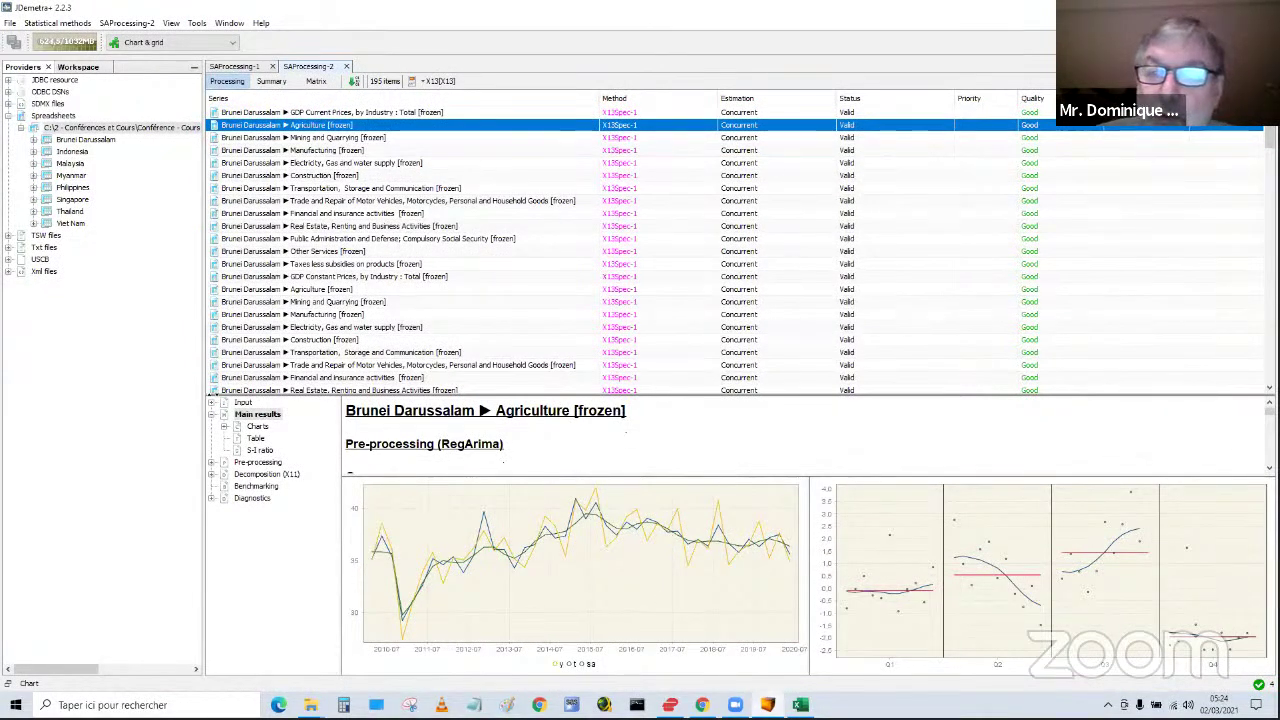
key("alt+Tab")
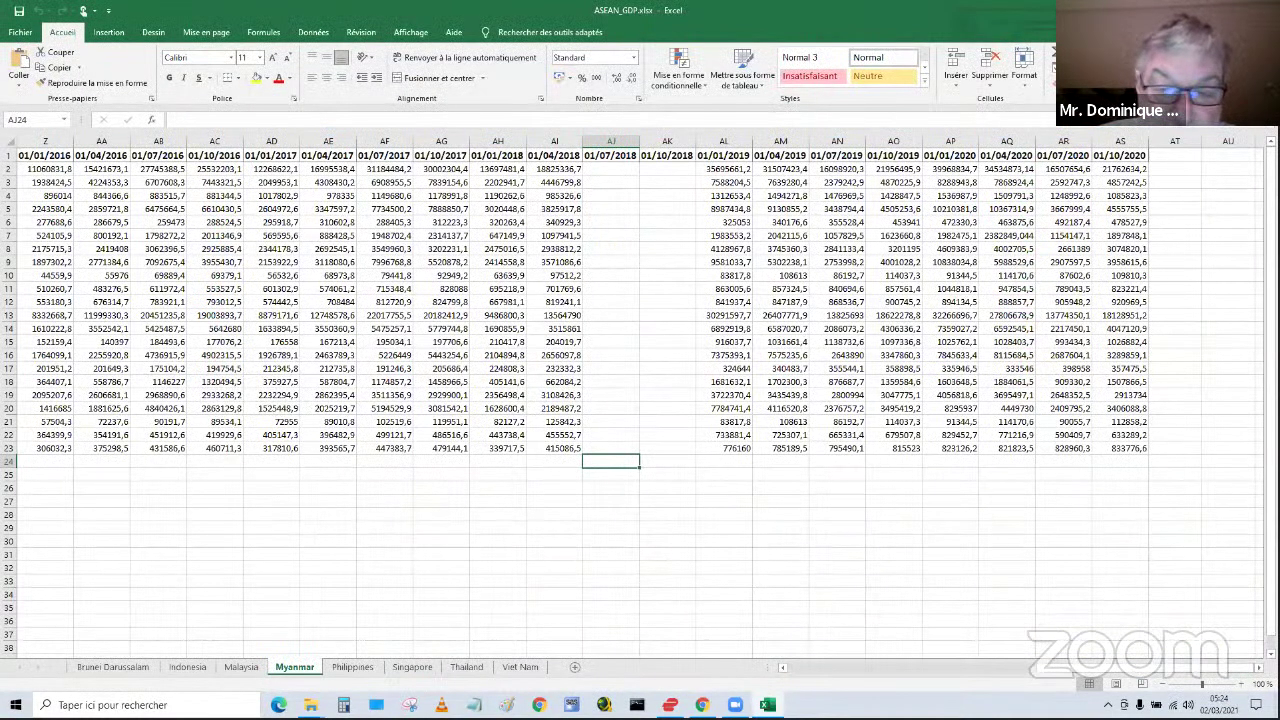
- Extend the quarterly date header of the Brunei Darussalam sheet by one quarter, filling 01/07/2020 into cell AR1
left_click_drag(1056, 672, 790, 683)
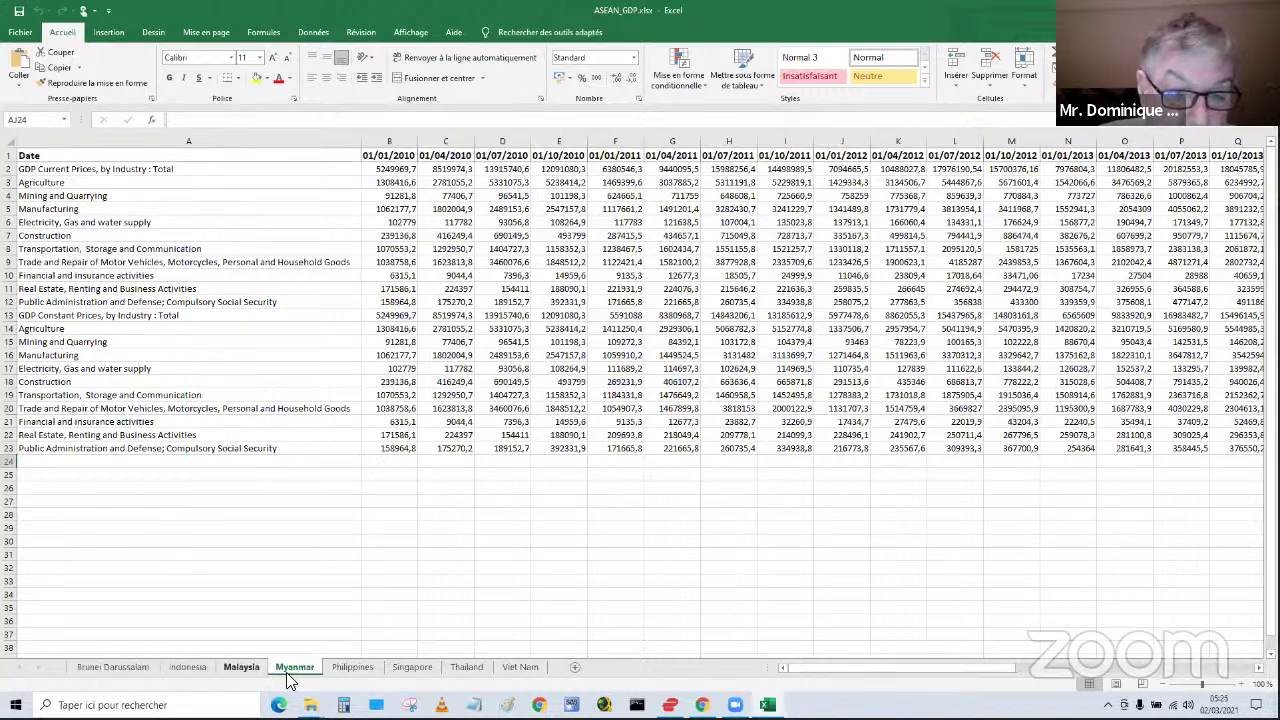
left_click(113, 667)
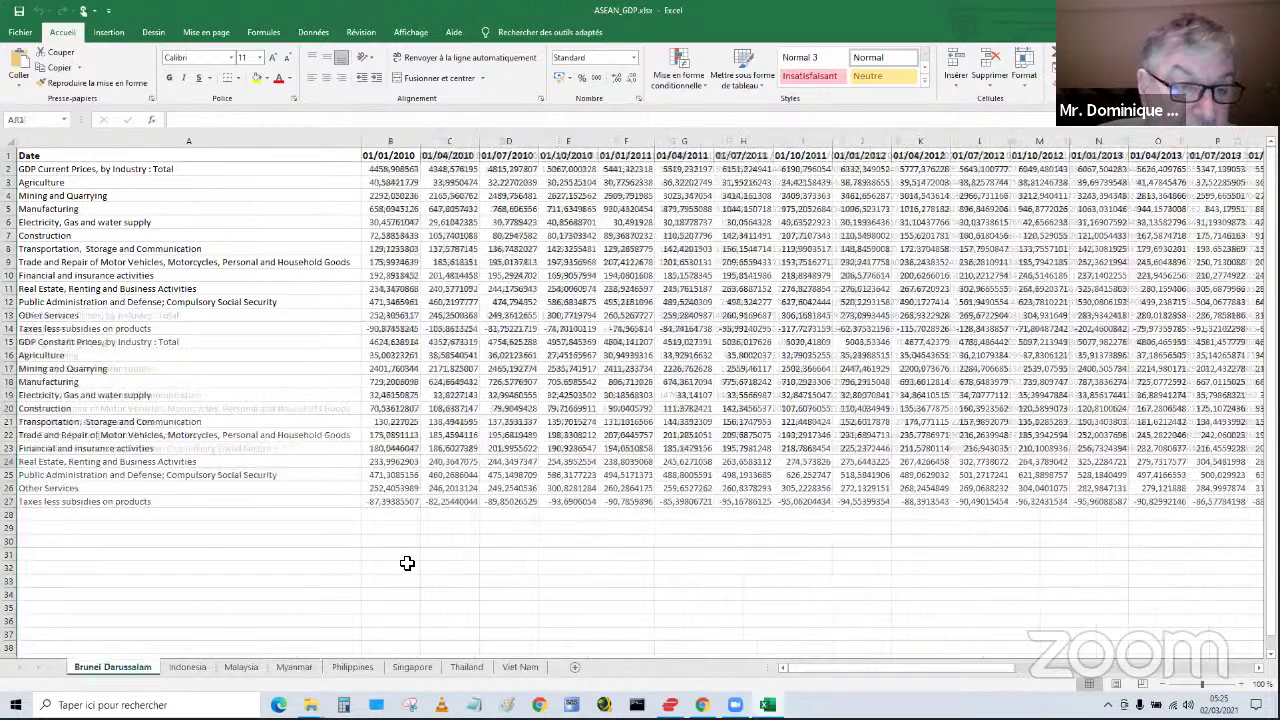
left_click_drag(815, 673, 1160, 678)
scroll(1093, 271, "right", 4)
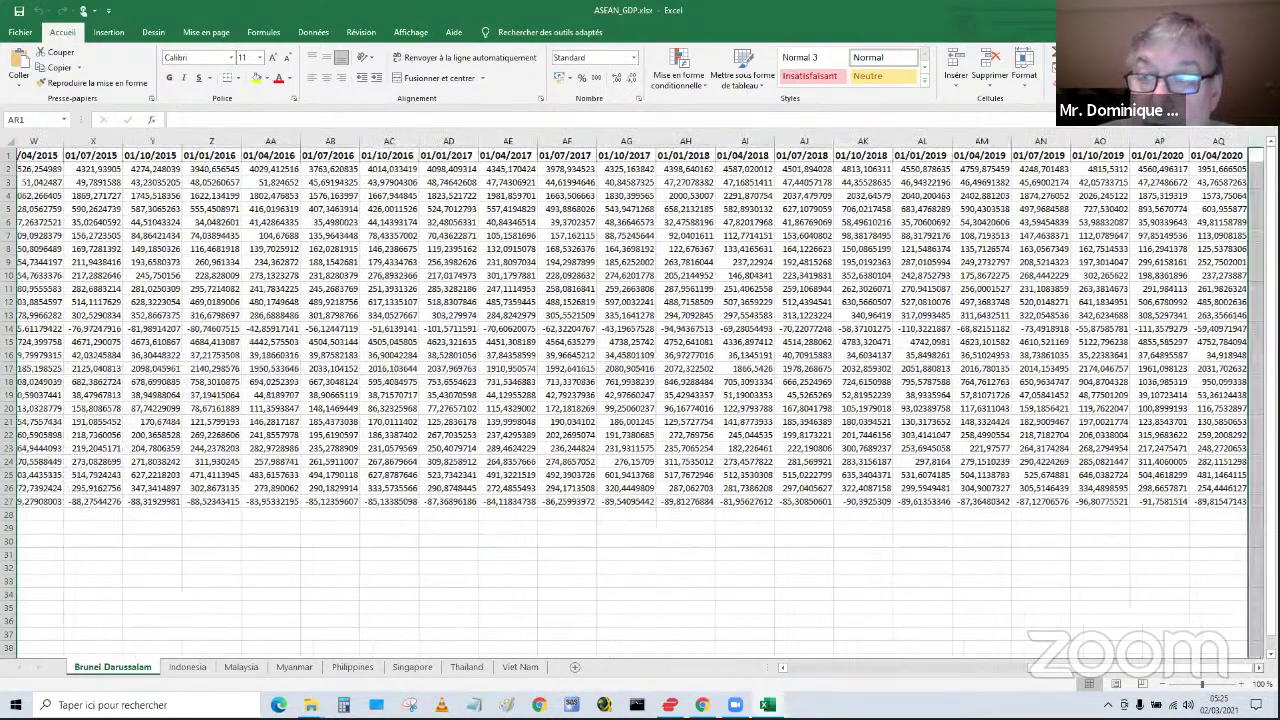
scroll(1093, 271, "right", 1)
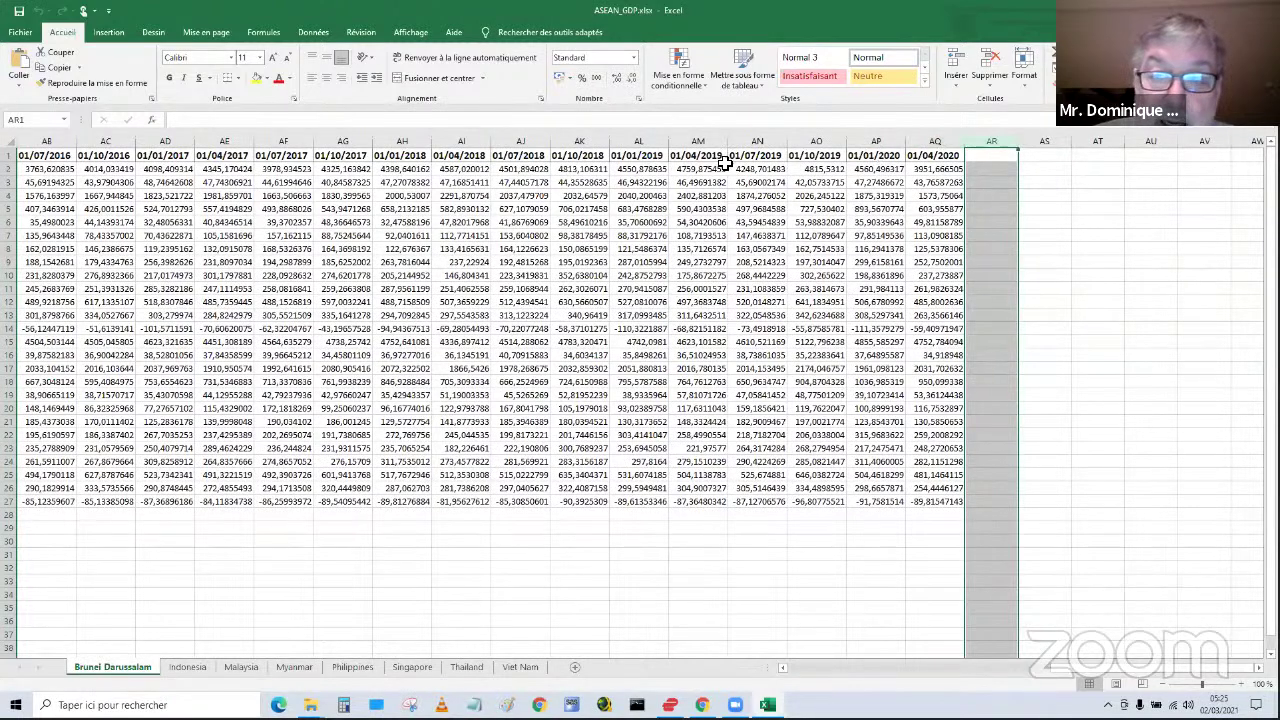
left_click_drag(716, 157, 963, 163)
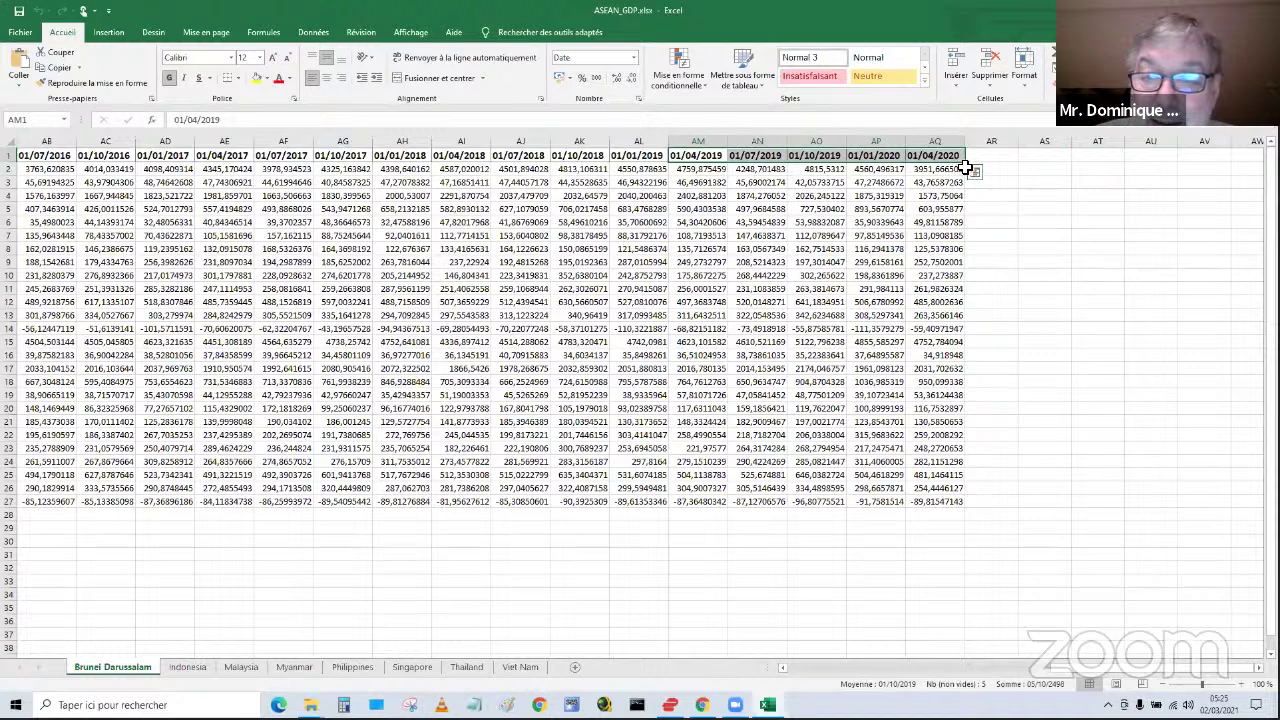
- Copy the 01/04/2020 values in AQ2:AQ27 into column AR, starting at AR2, as the new quarter's data
left_click_drag(968, 165, 945, 497)
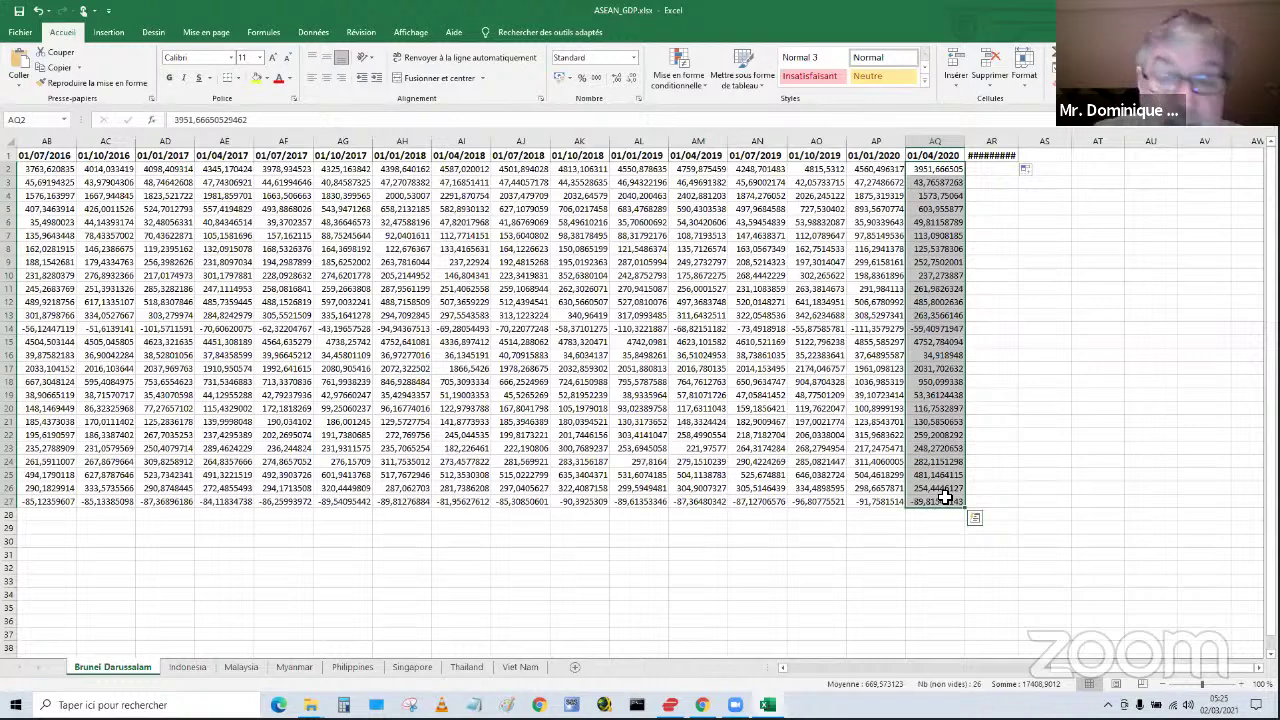
key("ctrl+c")
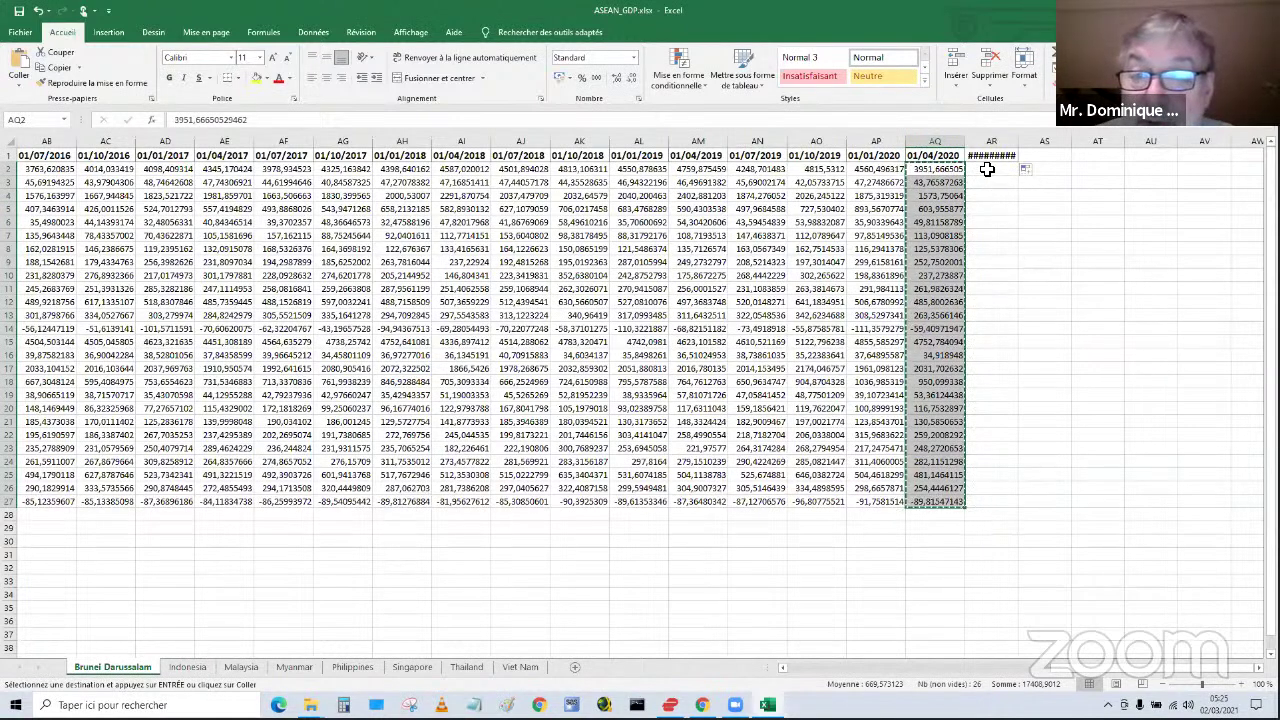
left_click(987, 169)
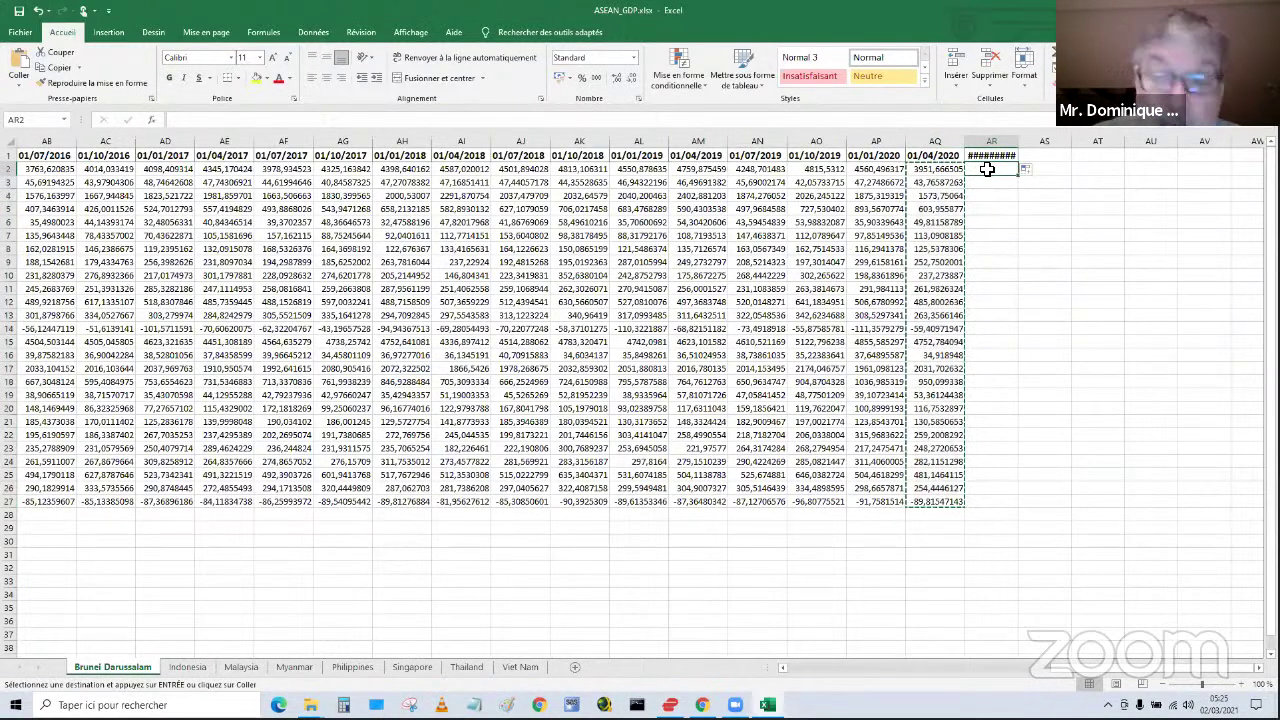
key("ctrl+v")
left_click(1118, 274)
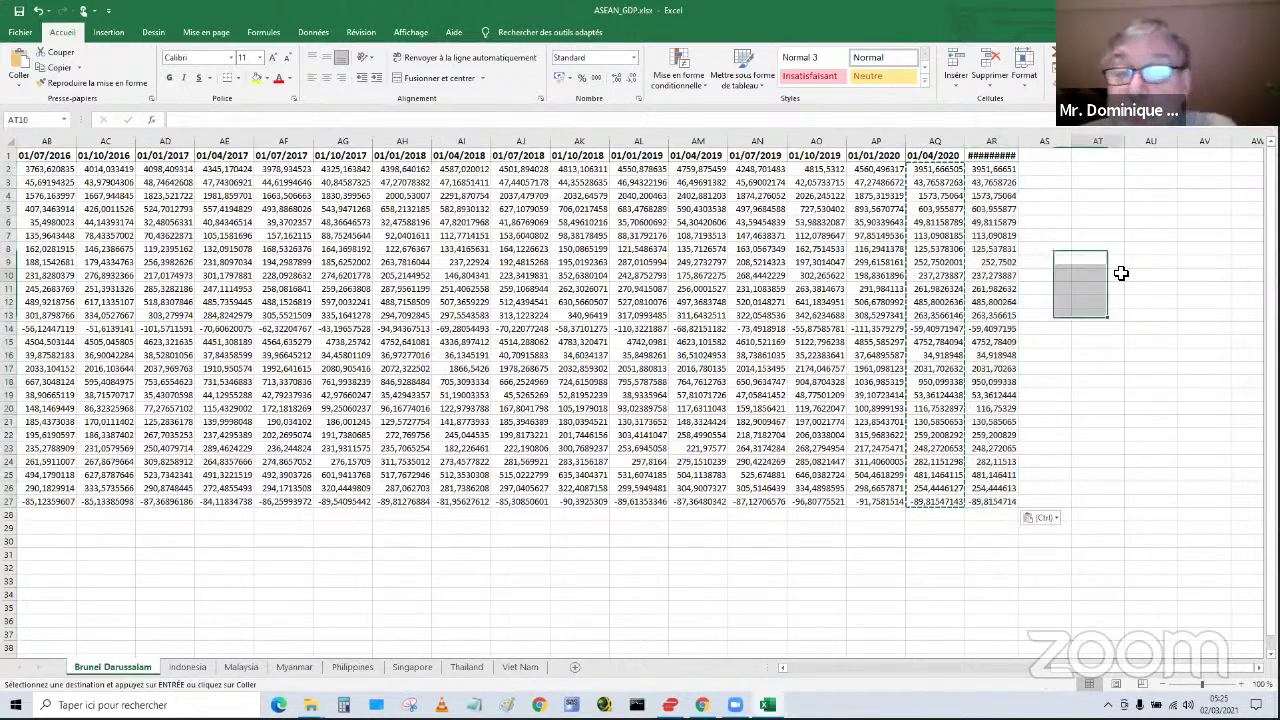
- Fit column AR's width to its contents, then close ASEAN_GDP.xlsx and save the changes
double_click(1018, 146)
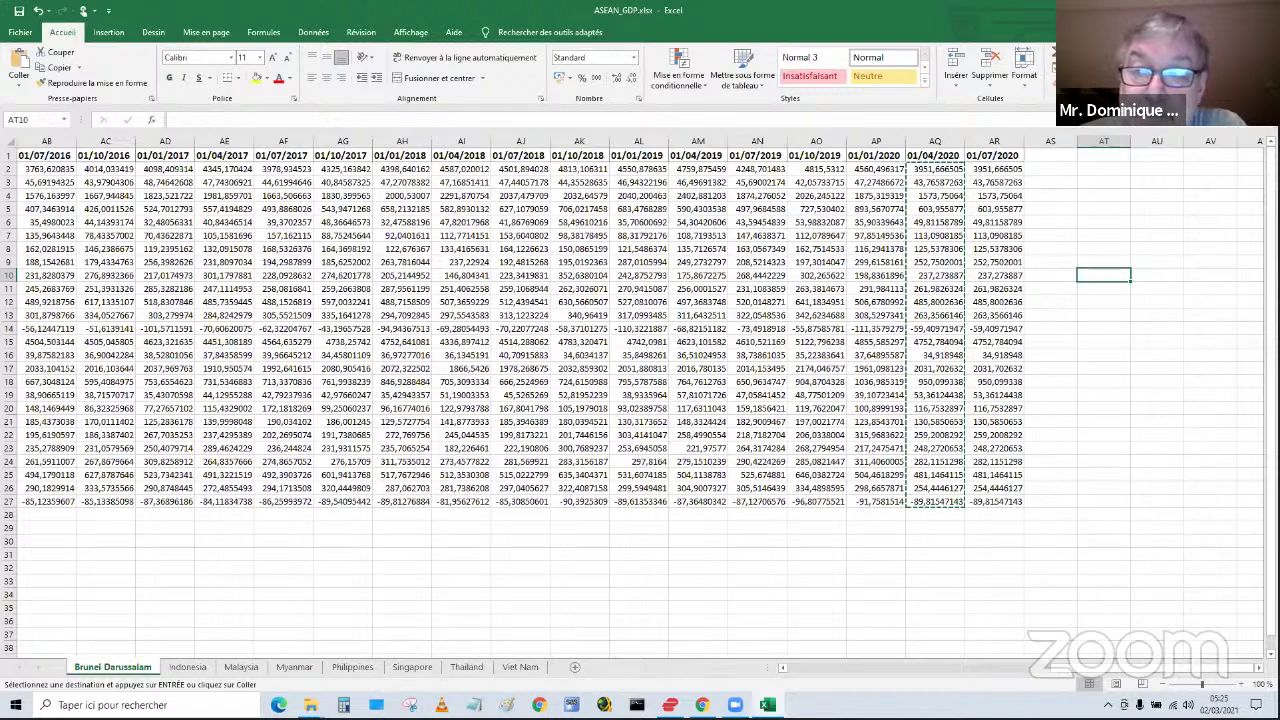
key("alt+F4")
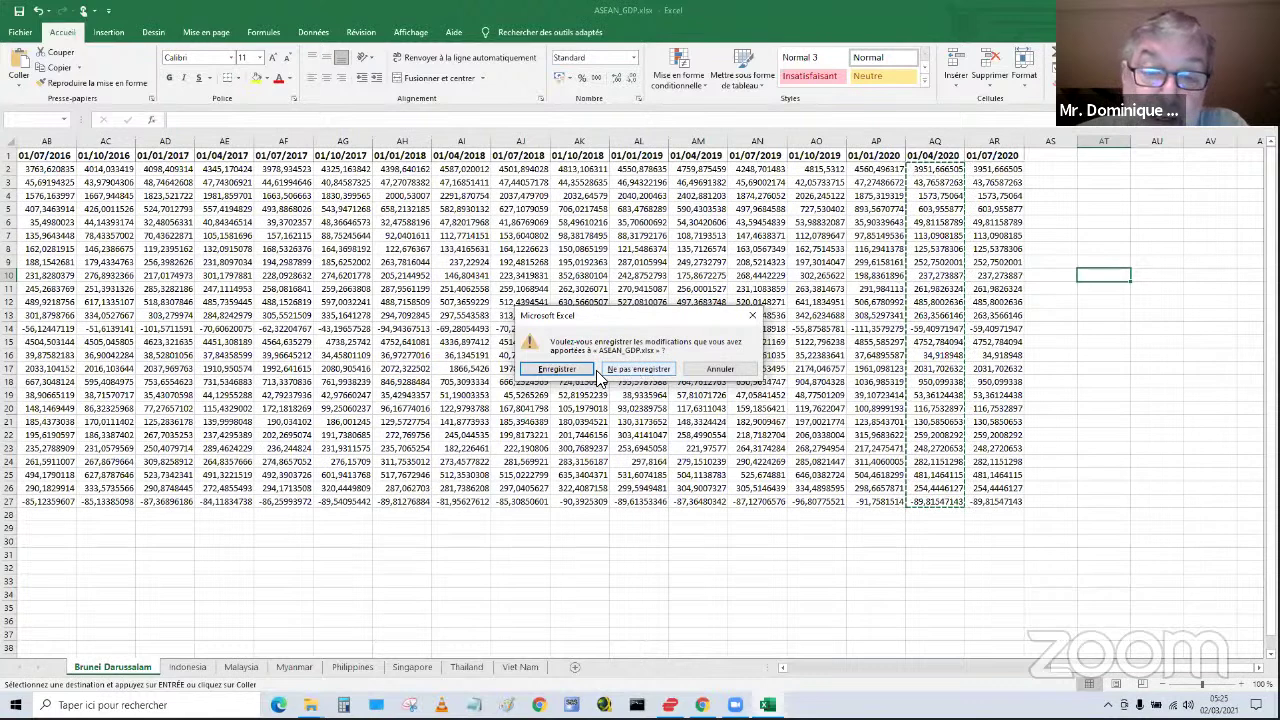
left_click(579, 369)
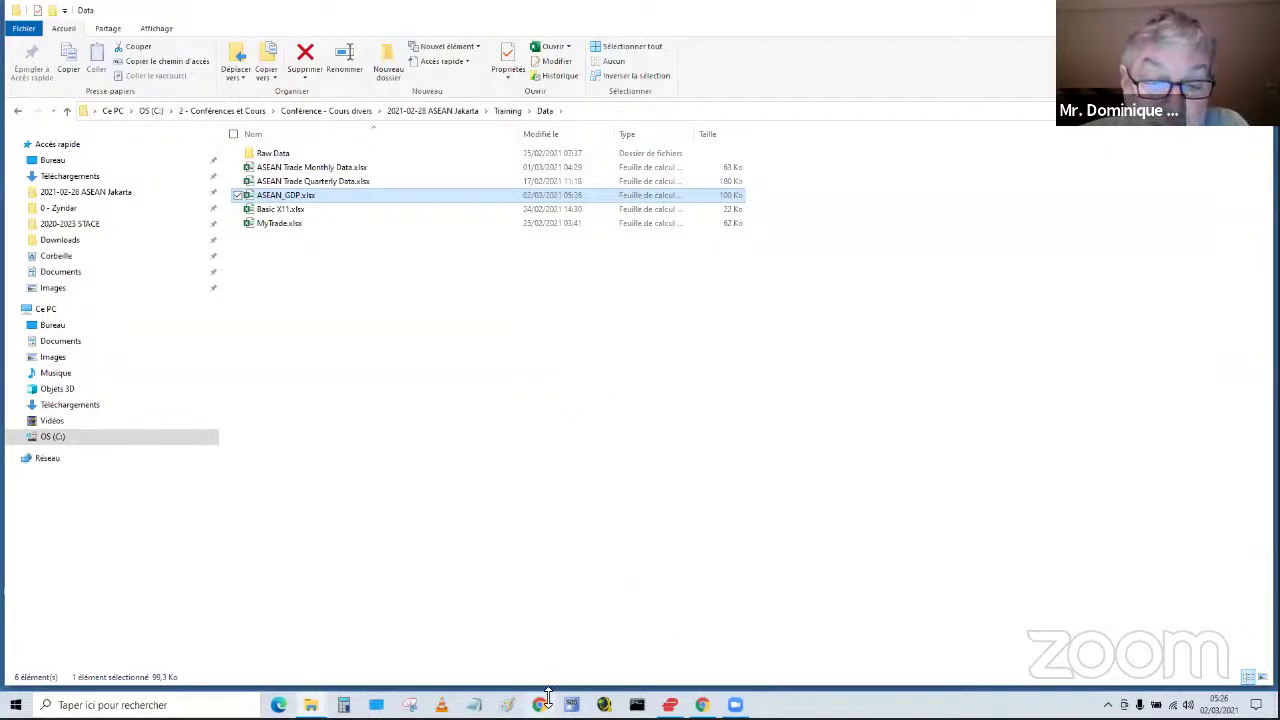
- Launch JDemetra+ 2.2.3 from the desktop and open the recent workspace AseanGDPbyIndustry
left_click(376, 705)
left_click(311, 705)
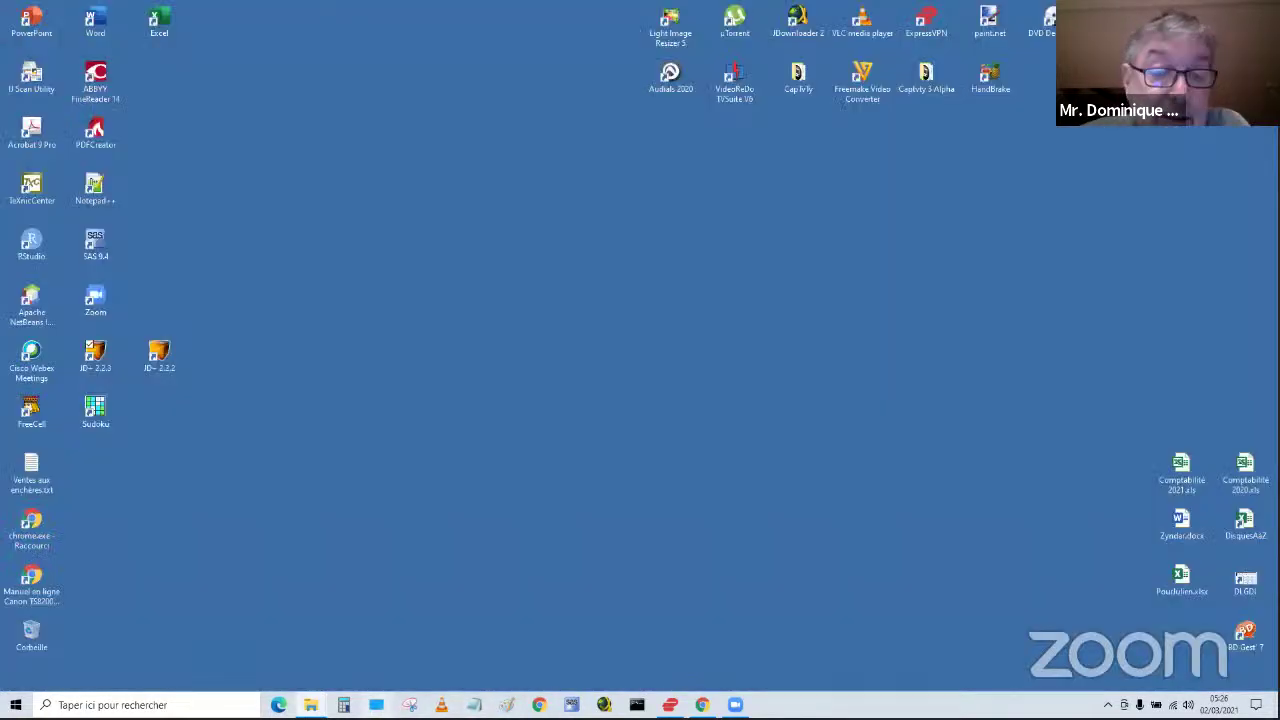
double_click(100, 362)
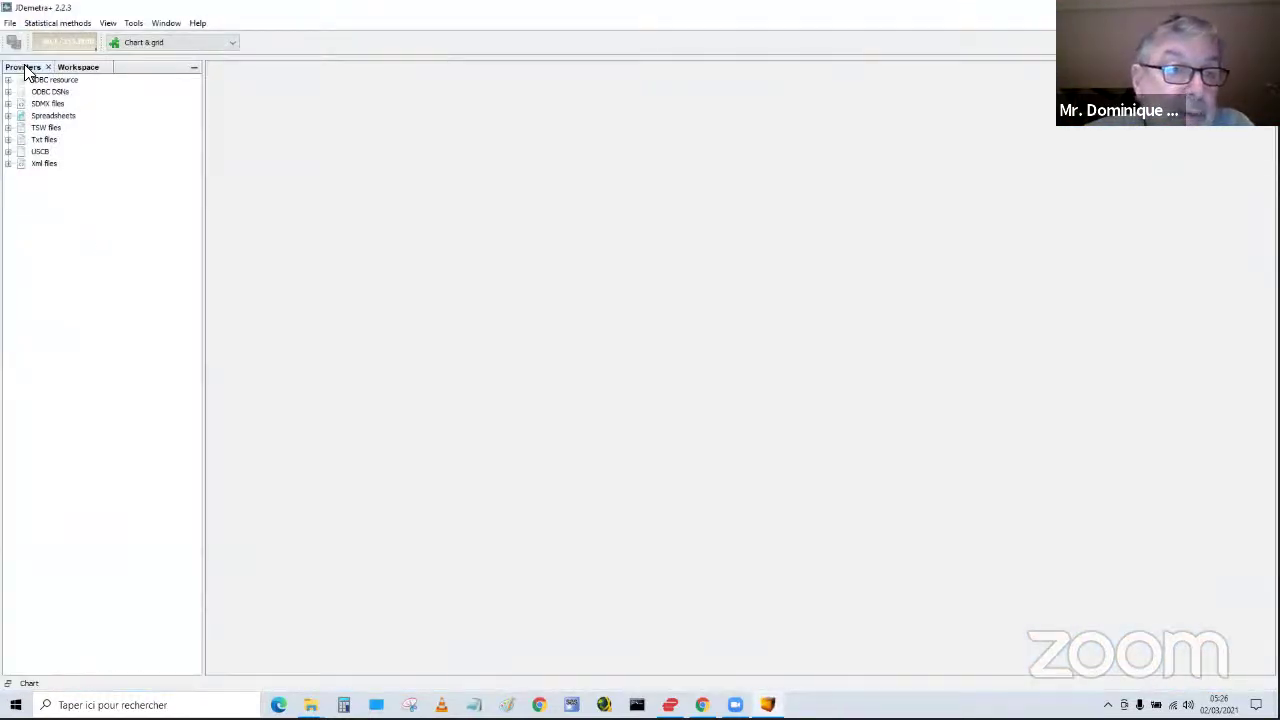
left_click(11, 26)
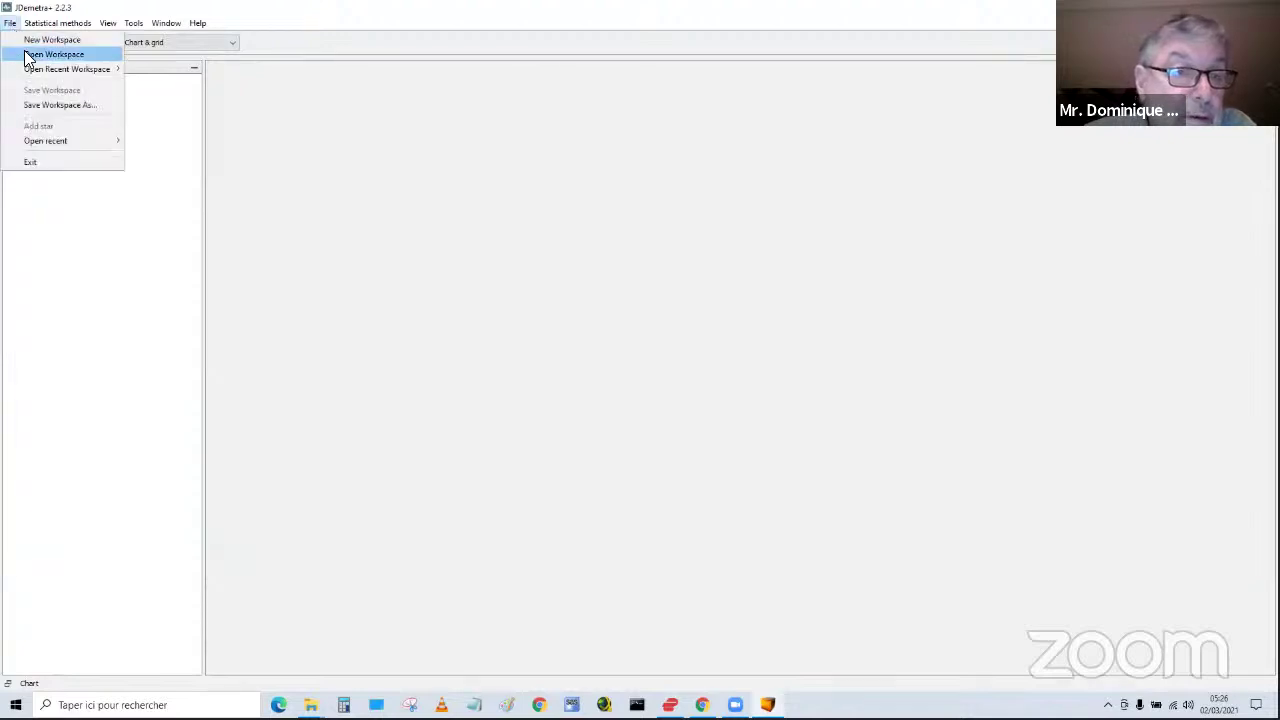
mouse_move(110, 70)
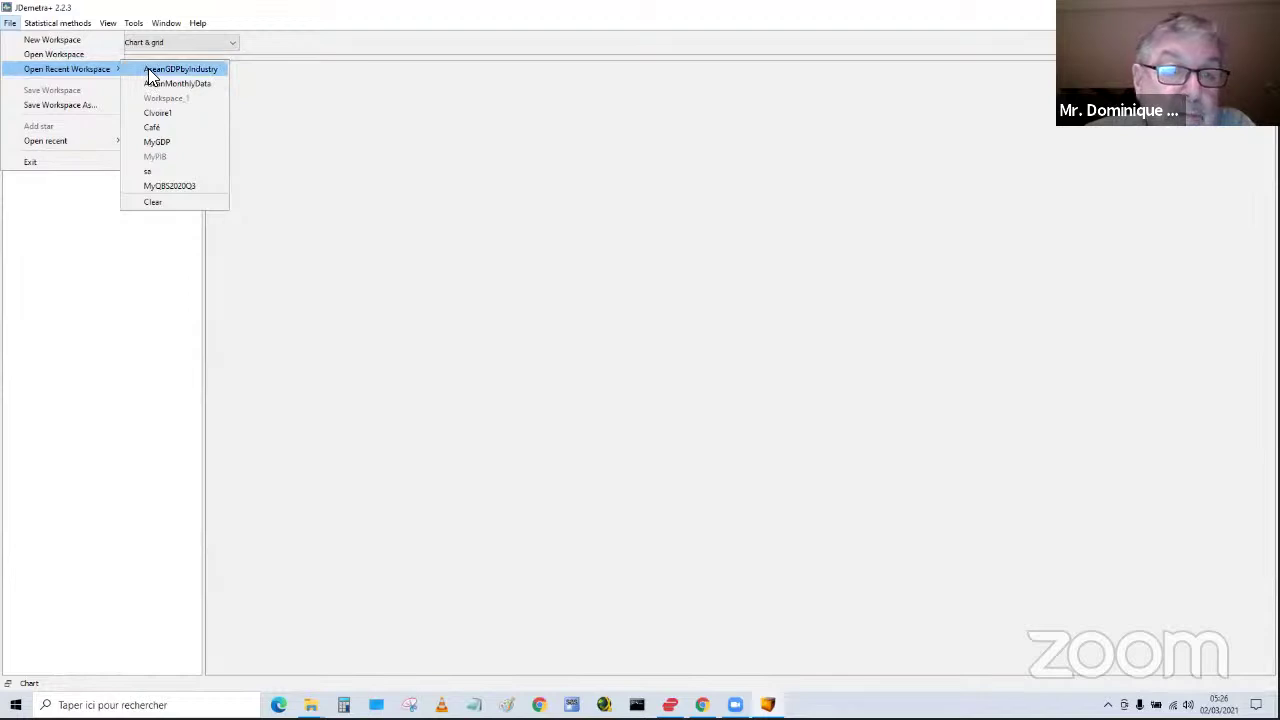
left_click(150, 70)
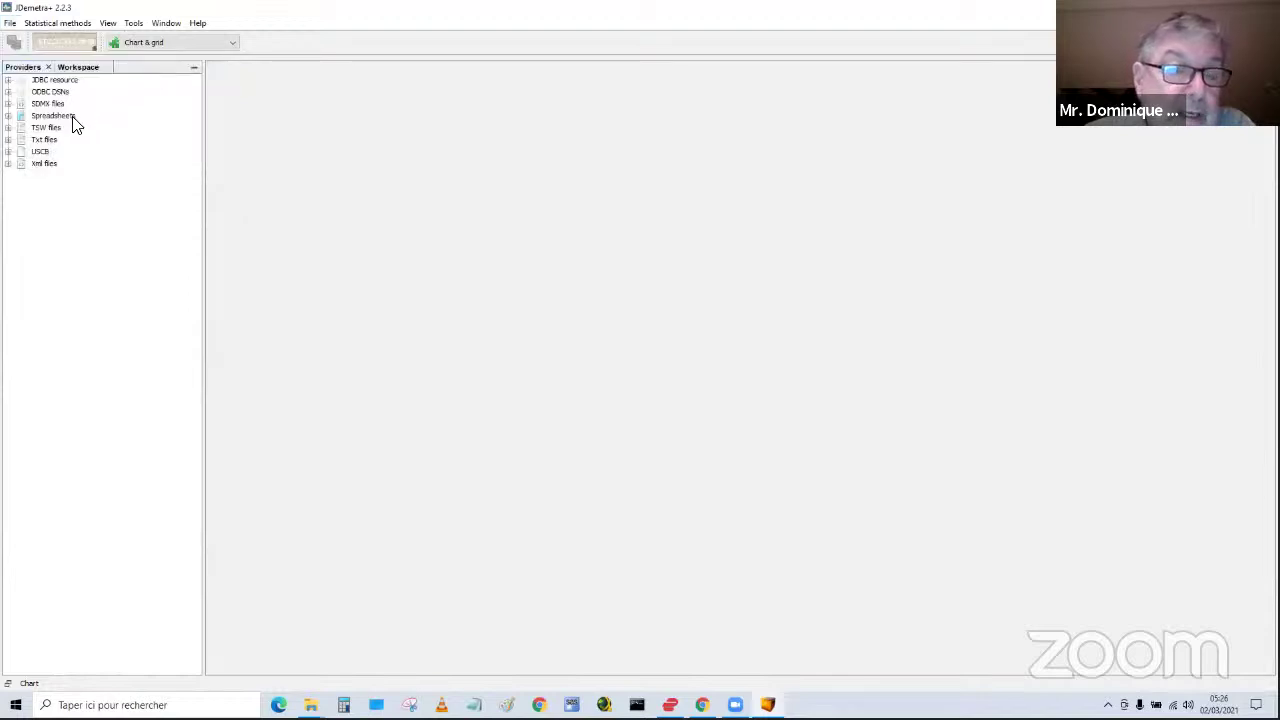
- Open the SAProcessing-1 multi-document from the workspace's seasonal adjustment branch
left_click(88, 68)
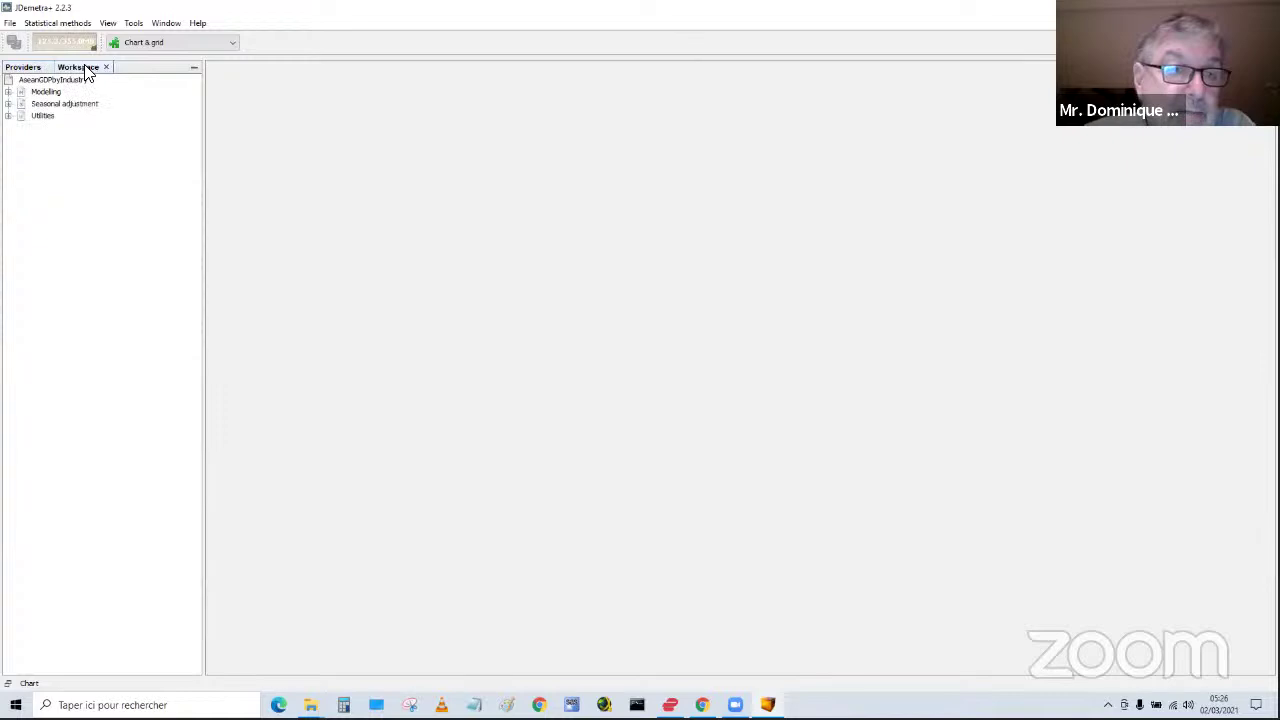
left_click(8, 104)
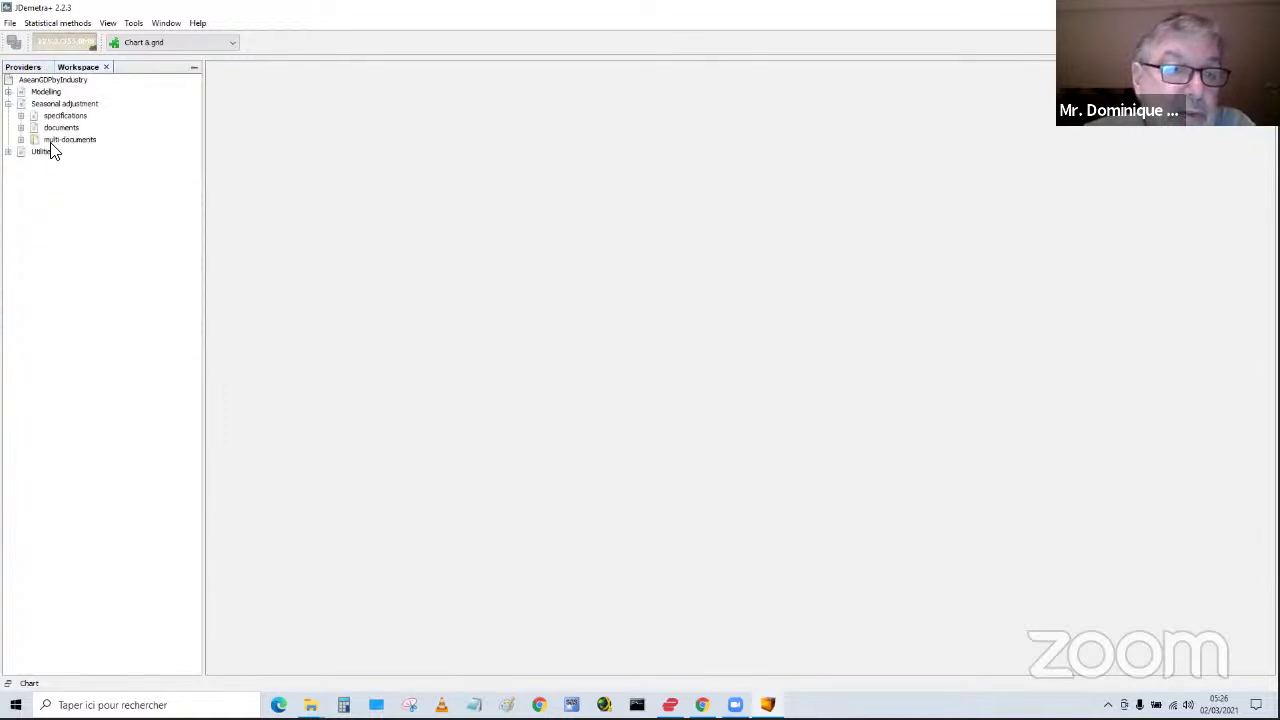
left_click(21, 140)
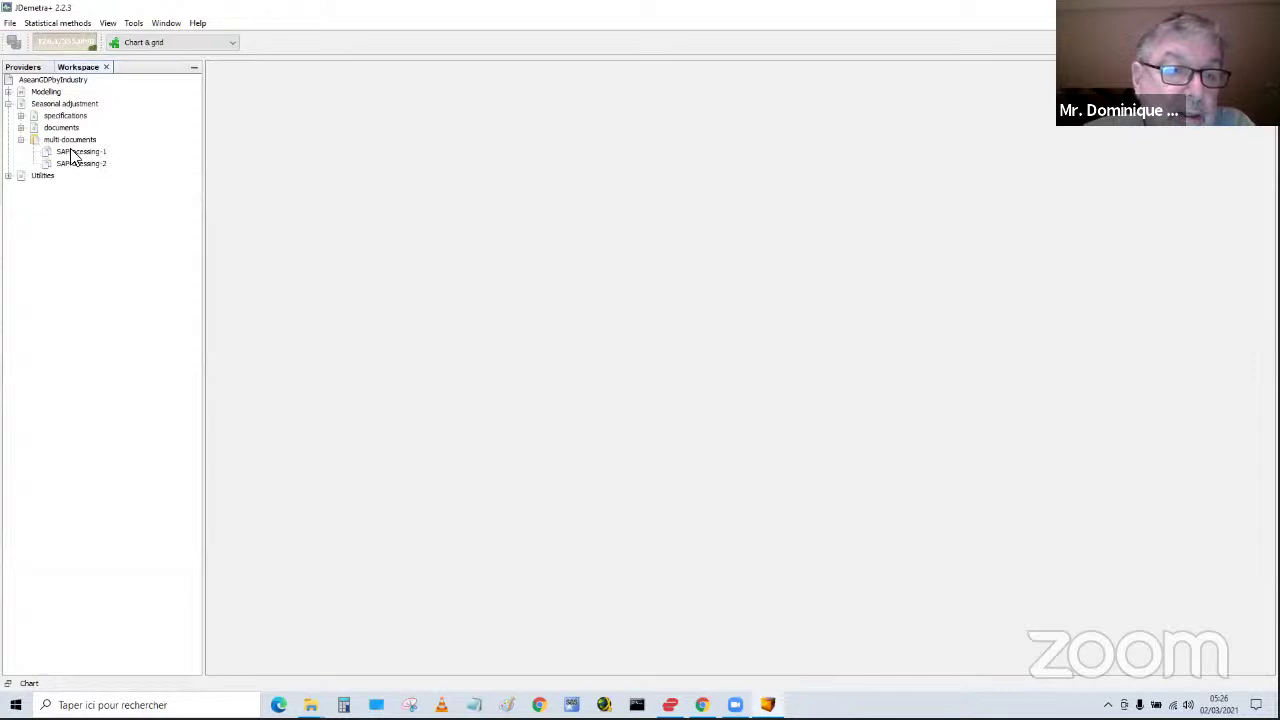
left_click(72, 156)
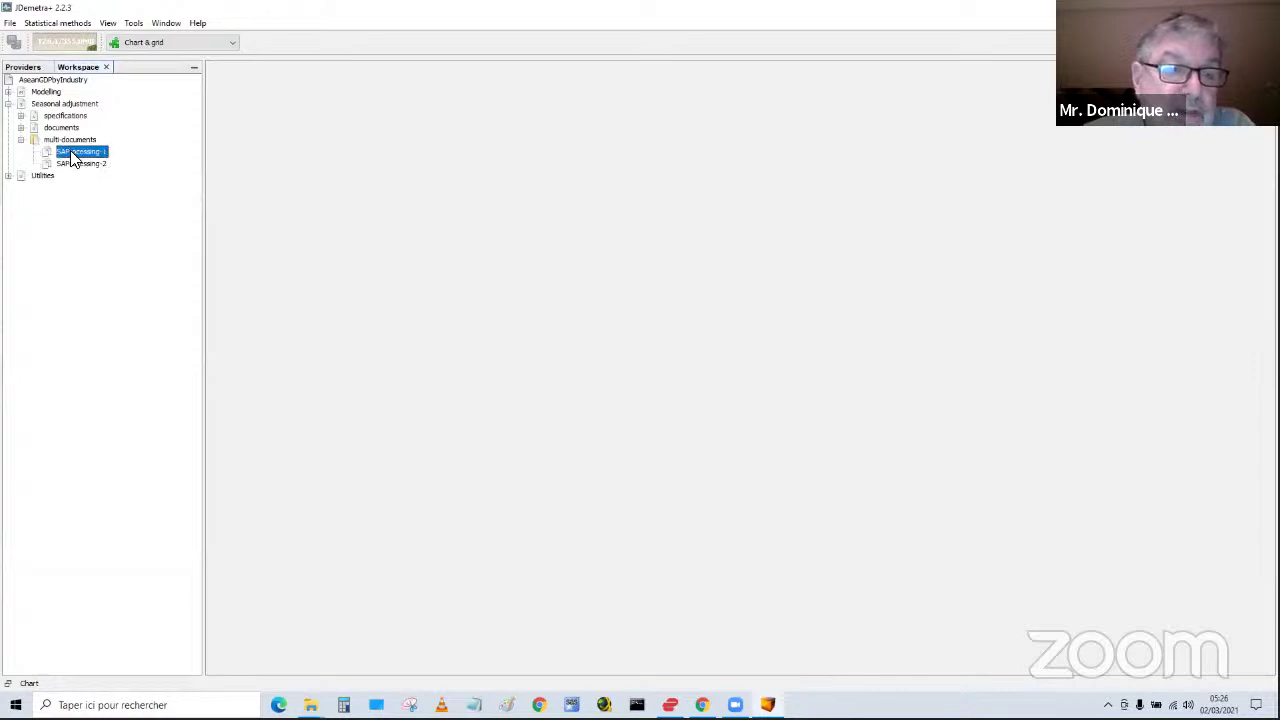
double_click(72, 156)
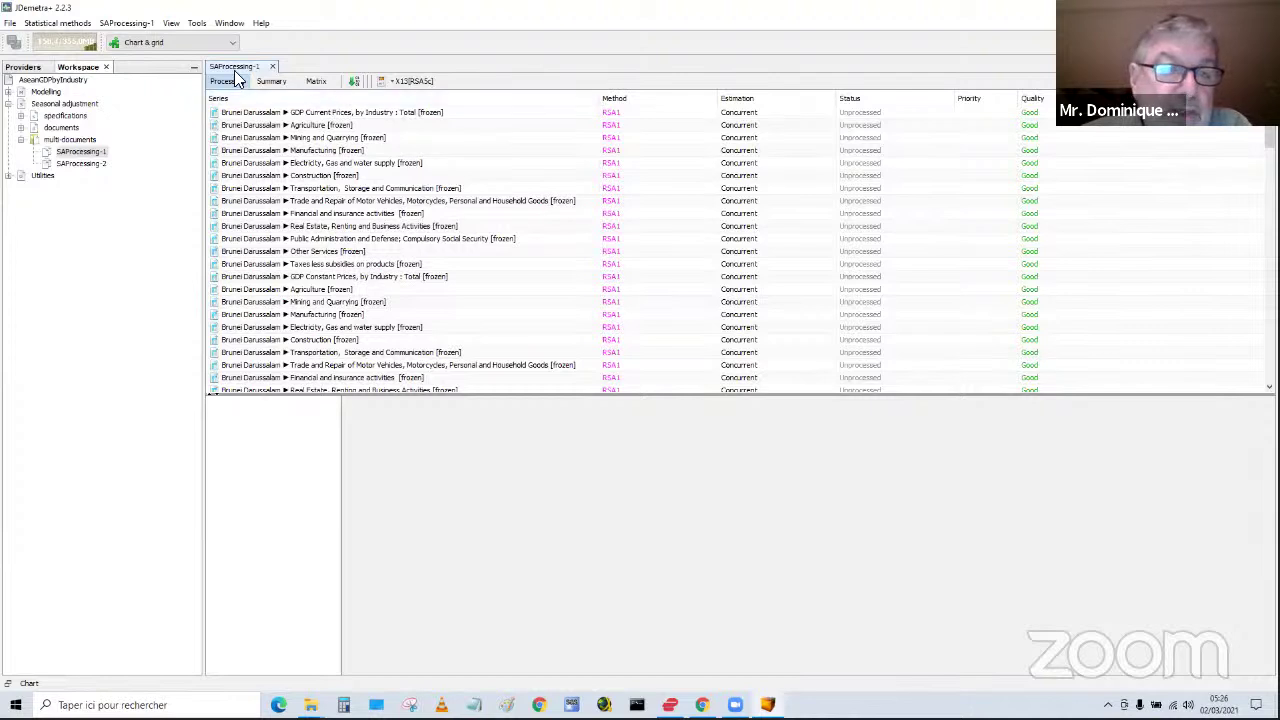
- Refresh all series of SAProcessing-1 with the Concurrent policy, accepting the data refresh
left_click(135, 25)
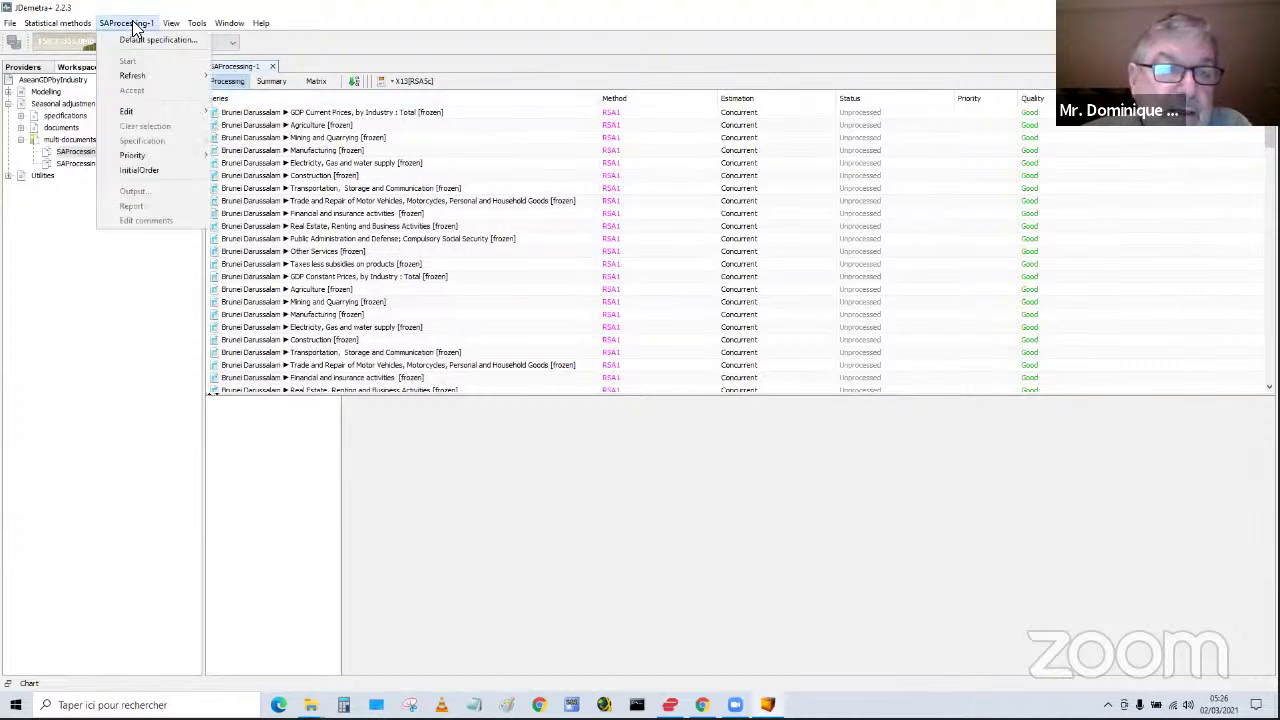
mouse_move(142, 77)
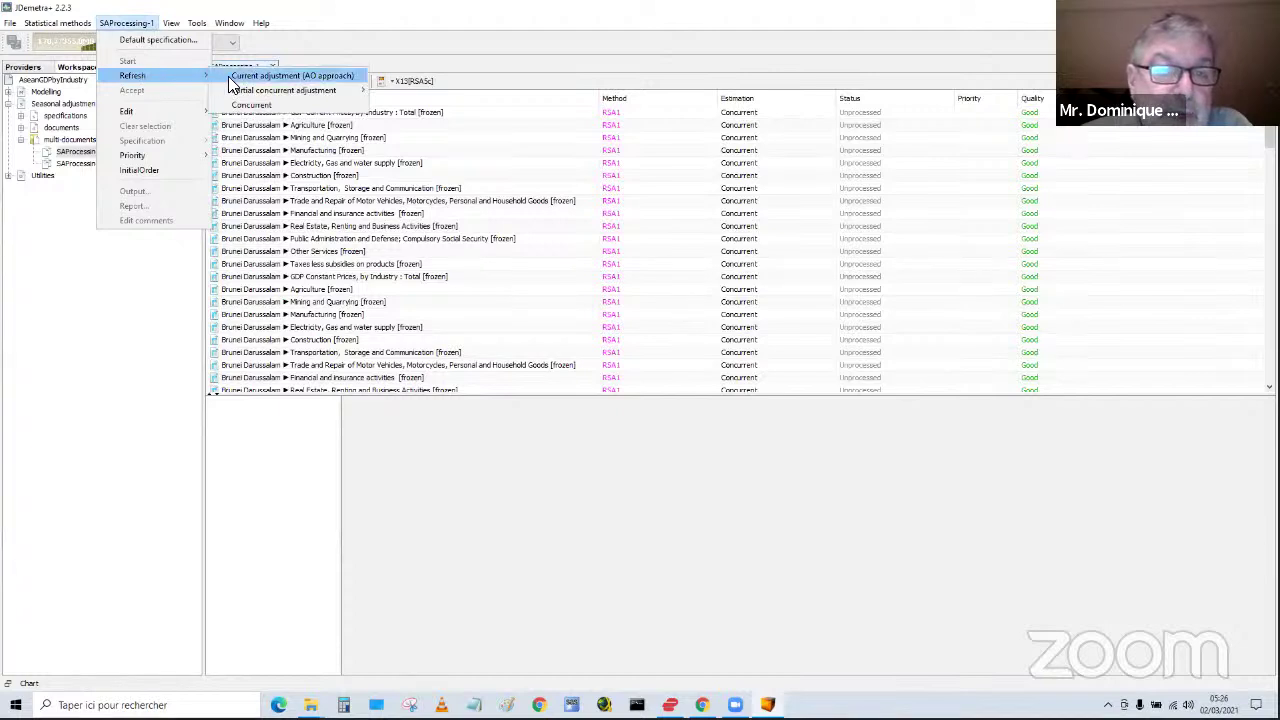
mouse_move(270, 92)
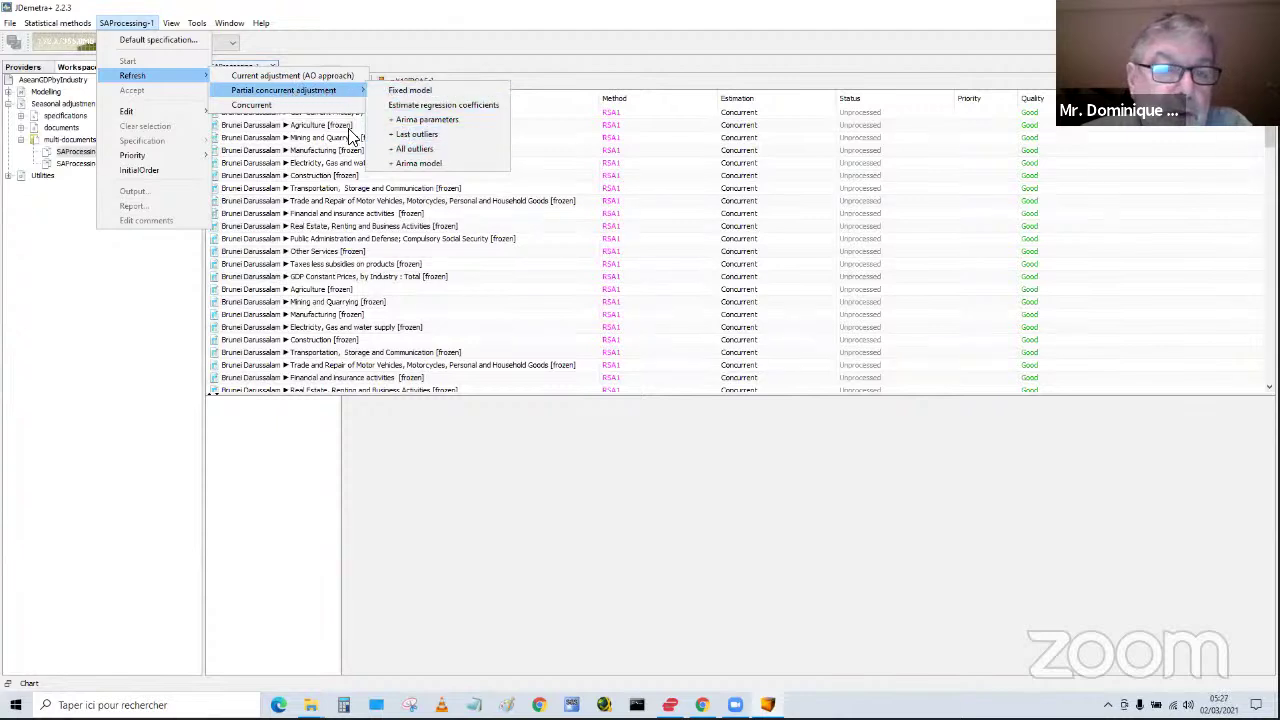
left_click(312, 106)
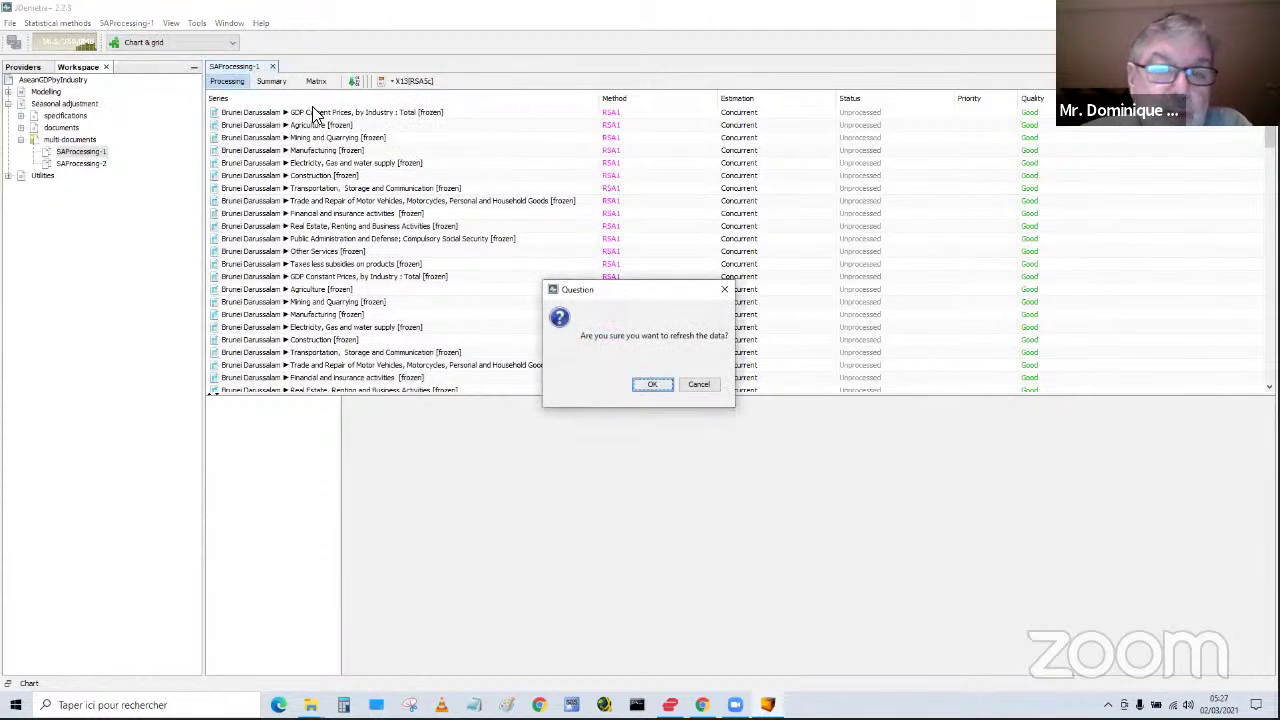
left_click(652, 389)
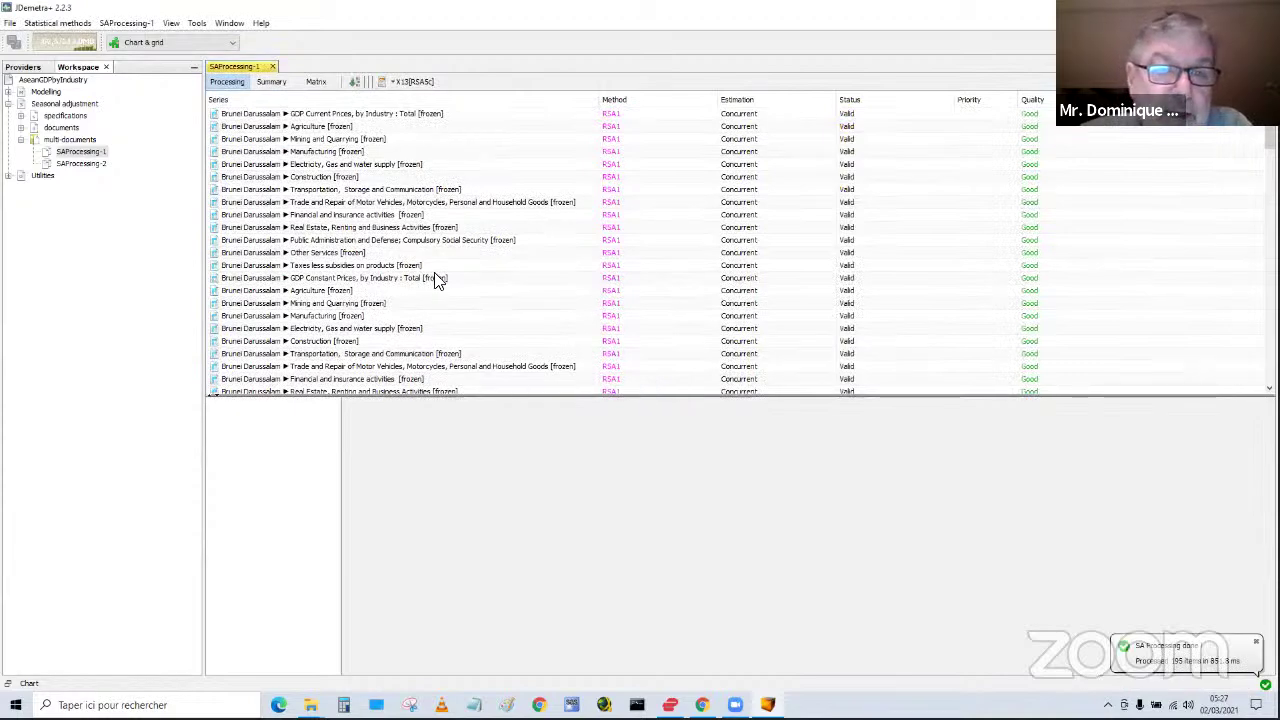
- Examine the latest quarters and forecasts in the main results table of Brunei Darussalam's GDP Current Prices total, enlarging the results area
left_click(388, 119)
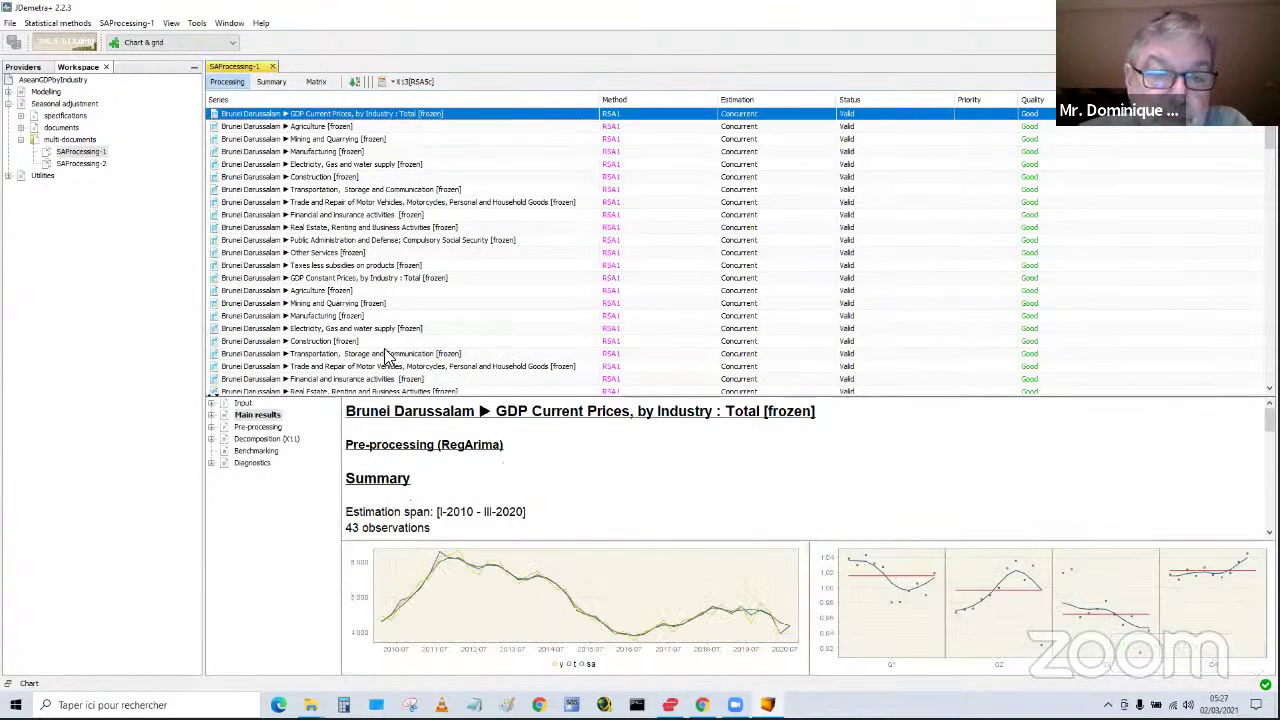
double_click(226, 414)
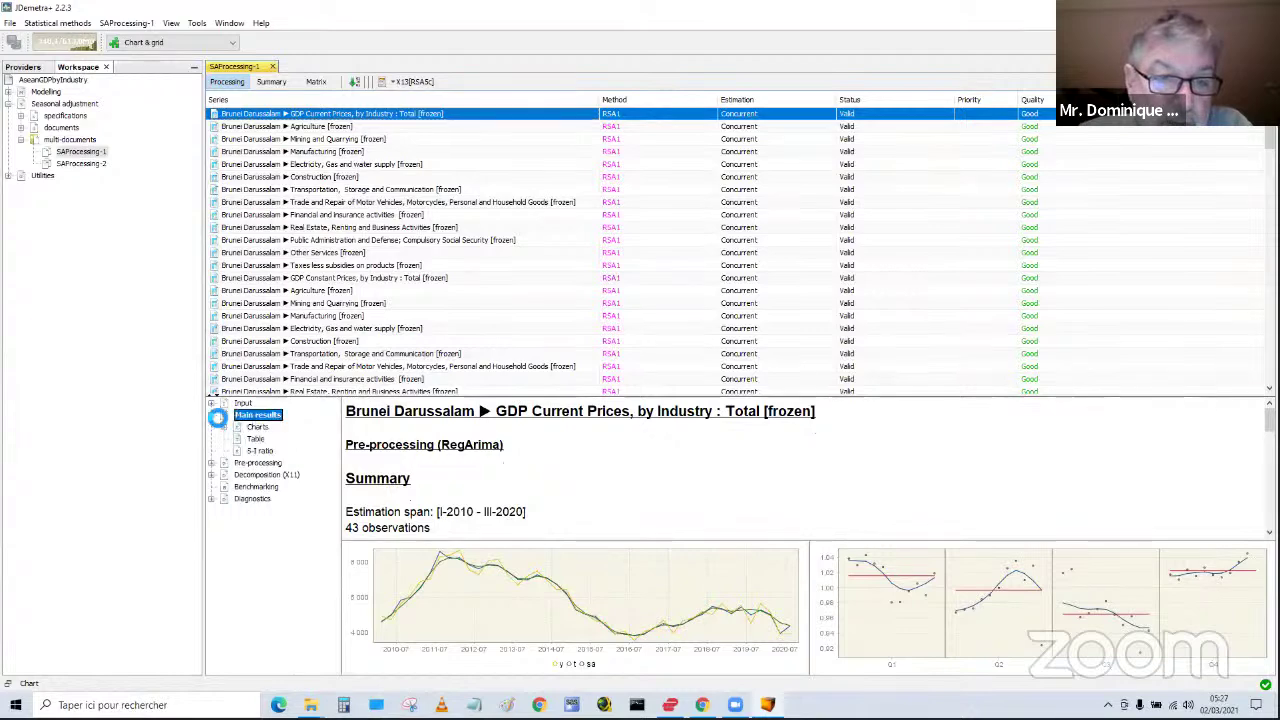
left_click(256, 439)
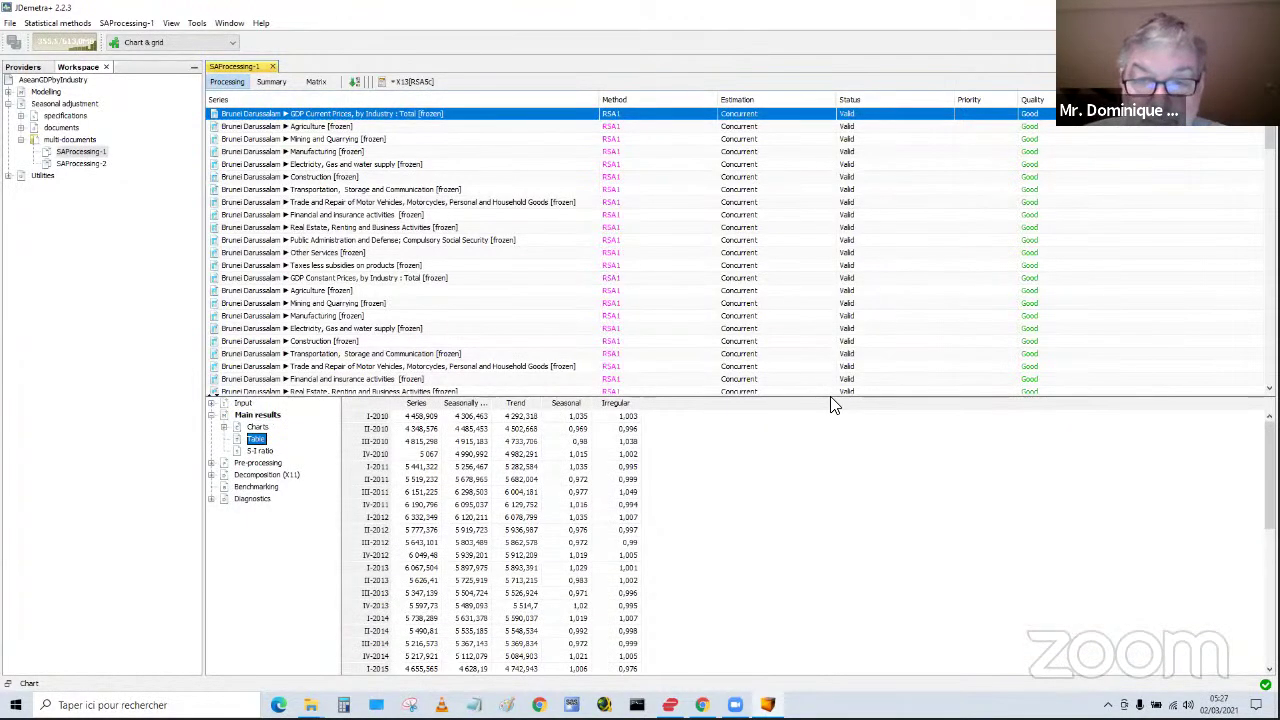
left_click_drag(830, 398, 812, 160)
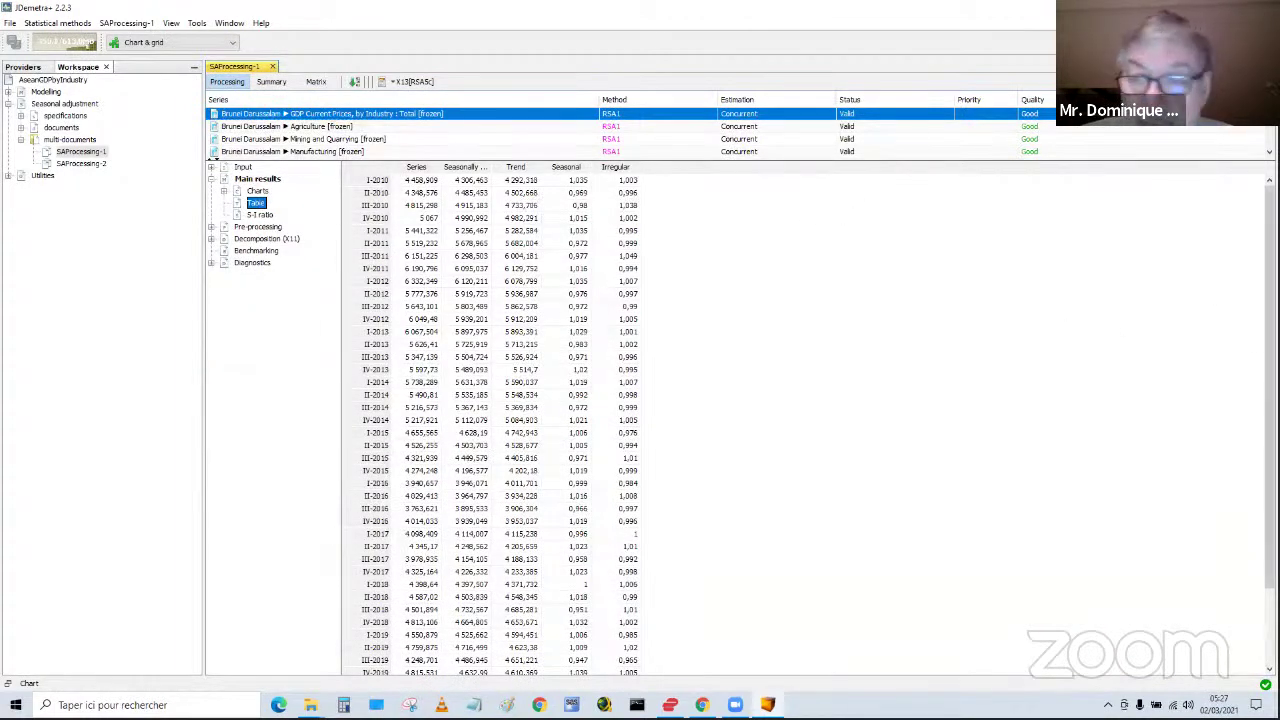
scroll(490, 420, "down", 3)
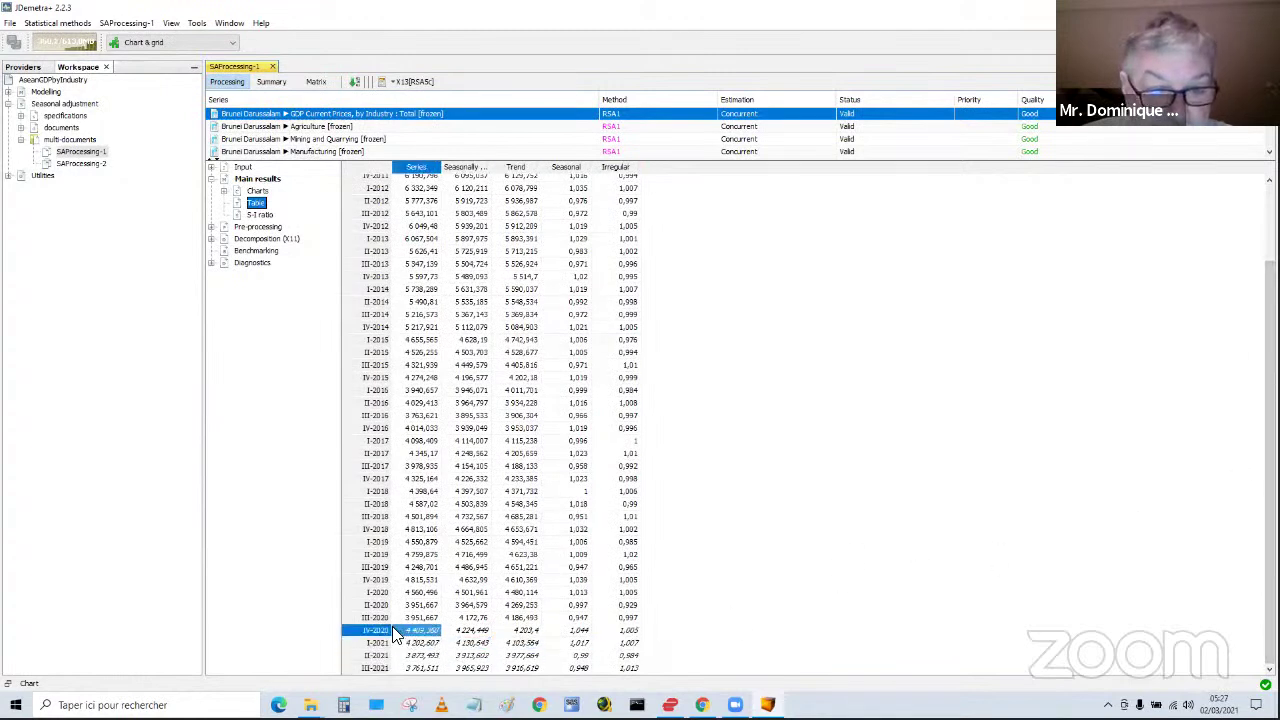
mouse_move(392, 626)
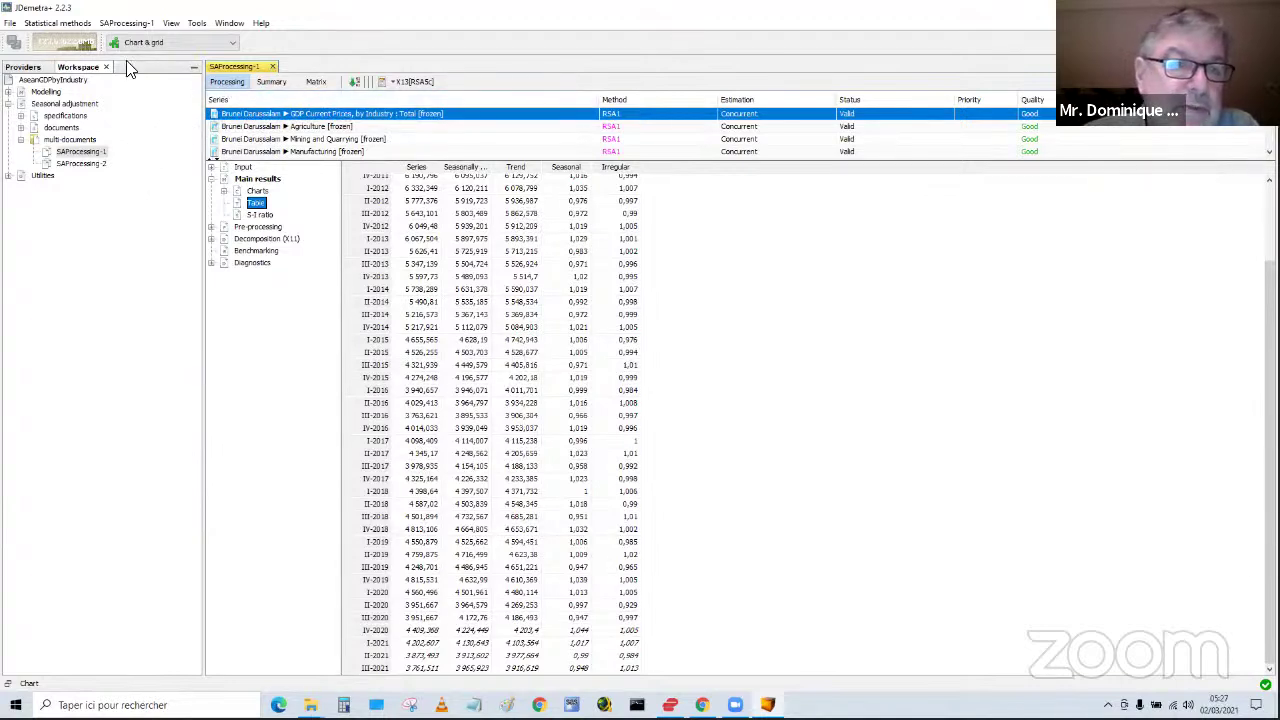
- Refresh SAProcessing-1 with the Current adjustment (AO approach) policy, accepting the data refresh
left_click(125, 24)
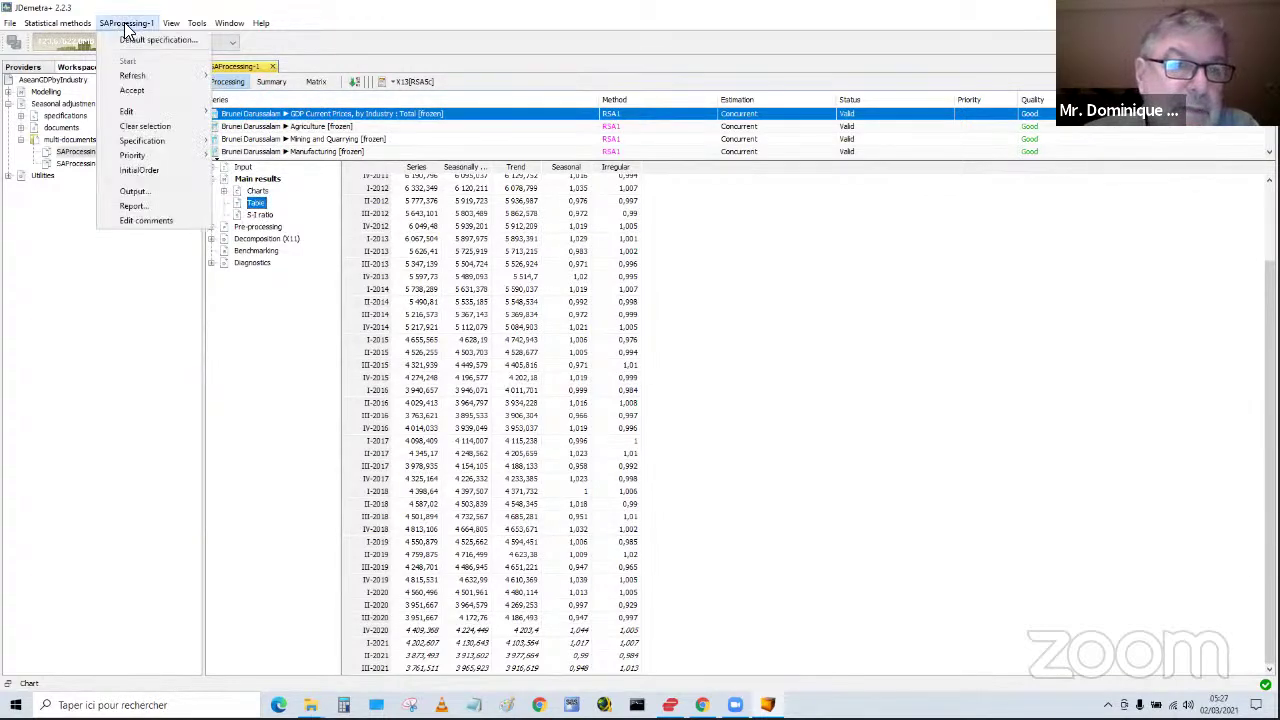
mouse_move(168, 75)
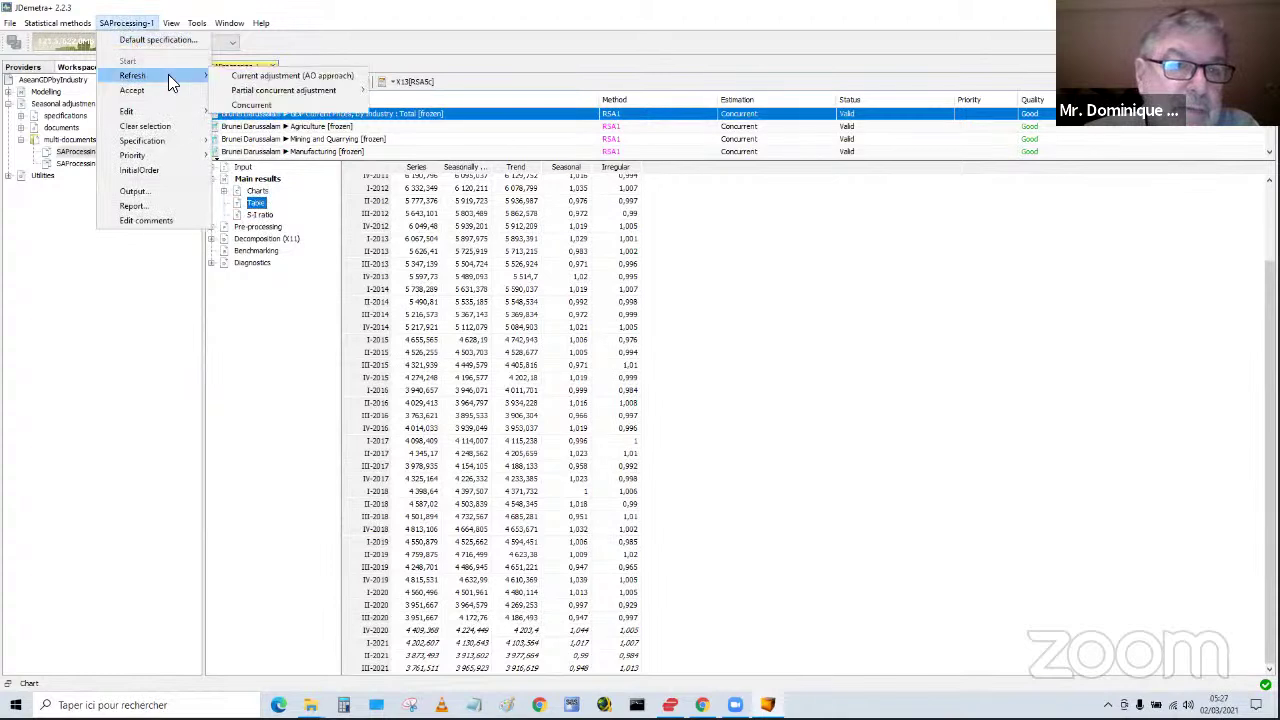
left_click(256, 78)
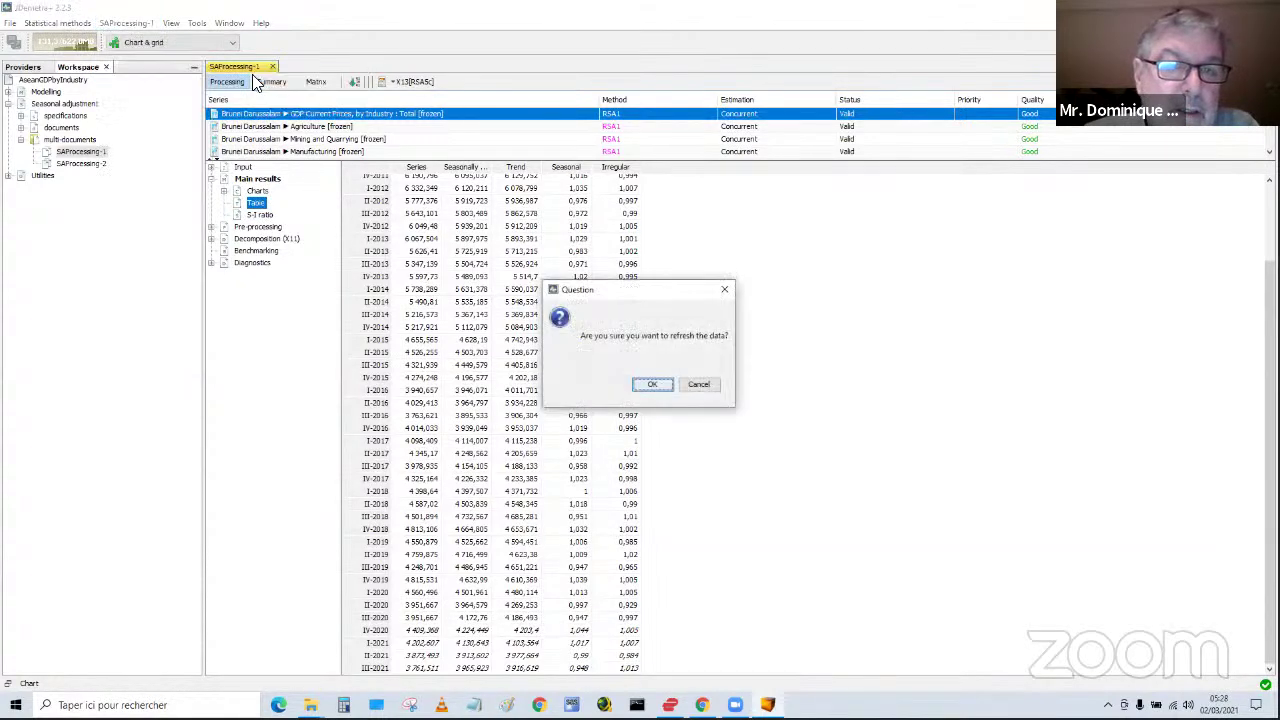
left_click(655, 386)
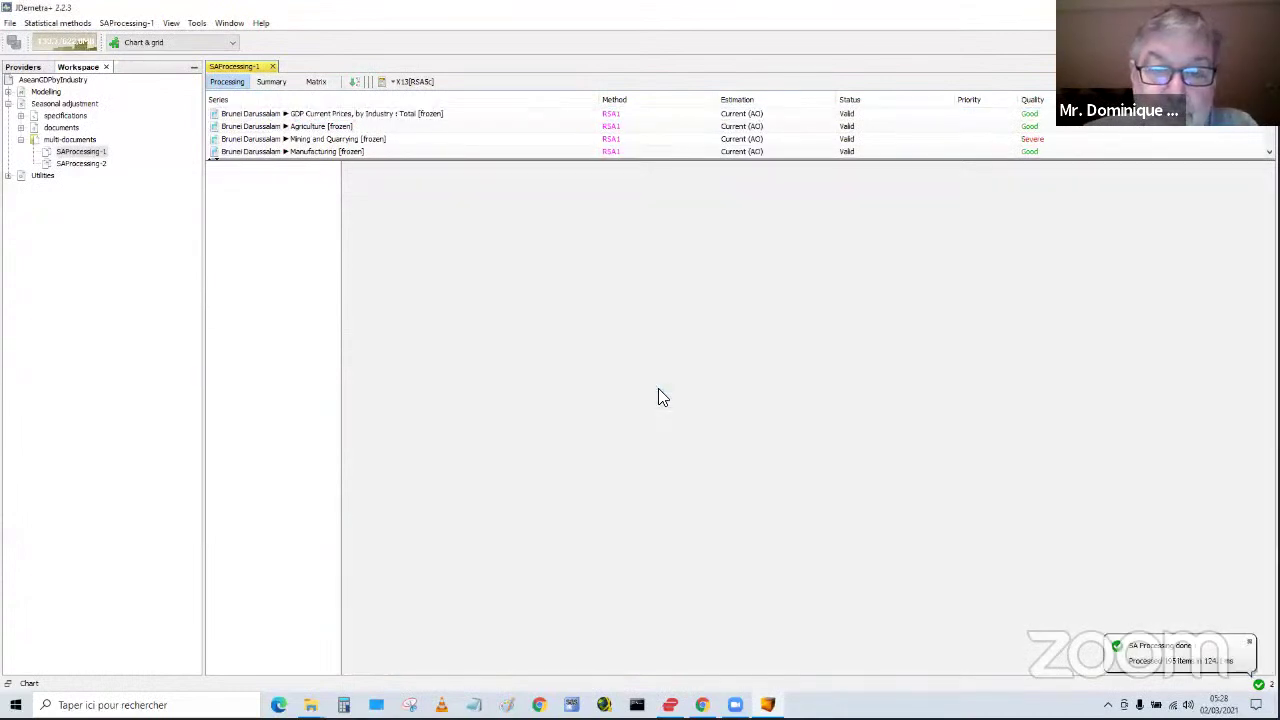
- Examine the main results table of Brunei Darussalam's GDP Current Prices total for the AO-refreshed adjustment
left_click(343, 113)
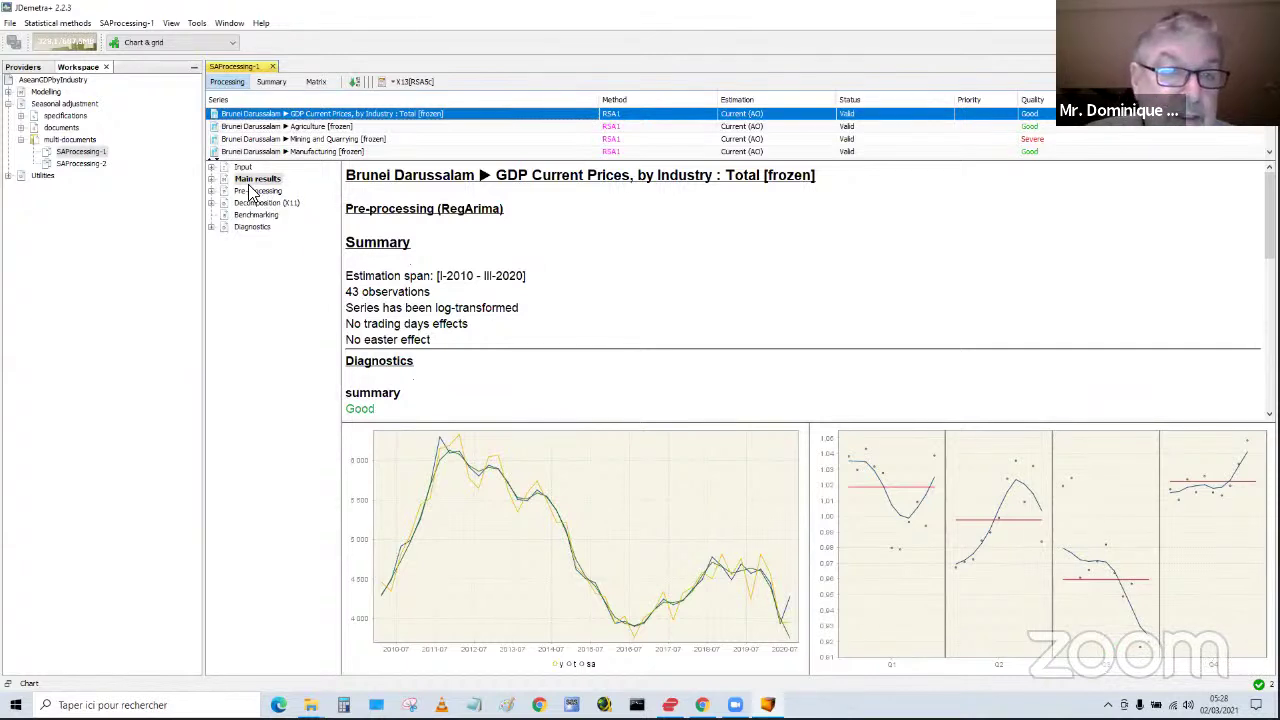
left_click(213, 180)
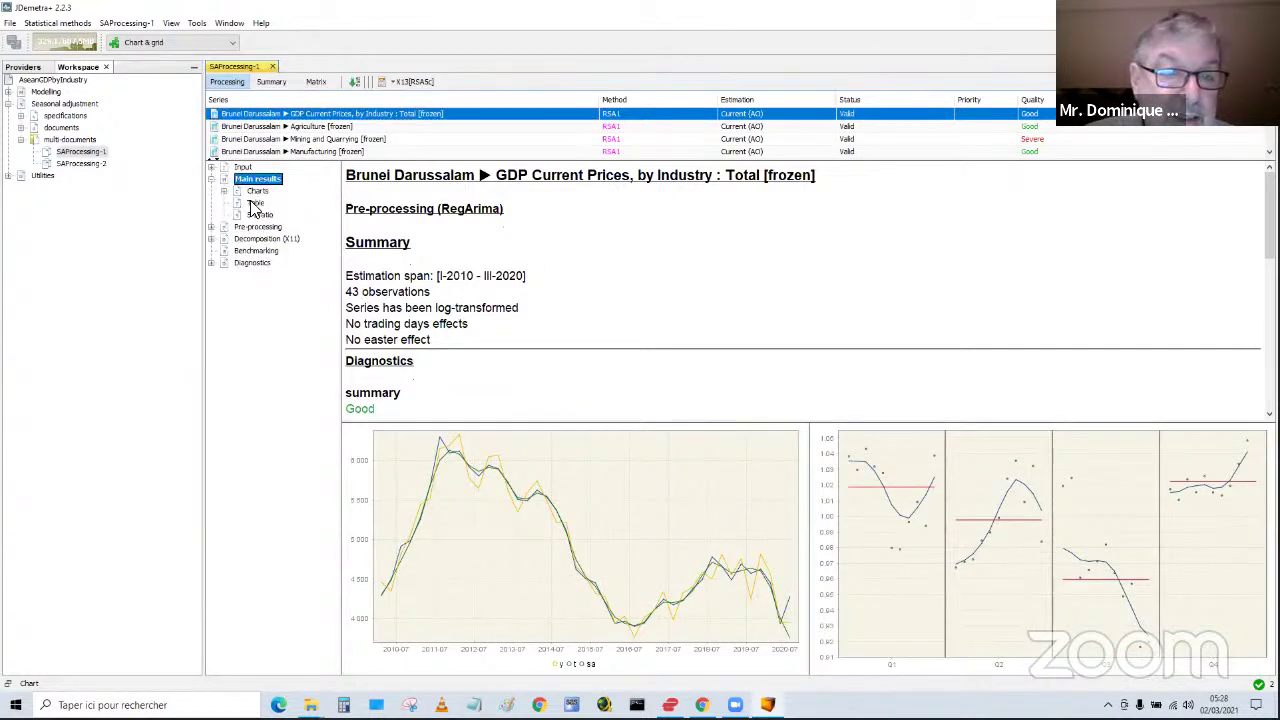
left_click(255, 203)
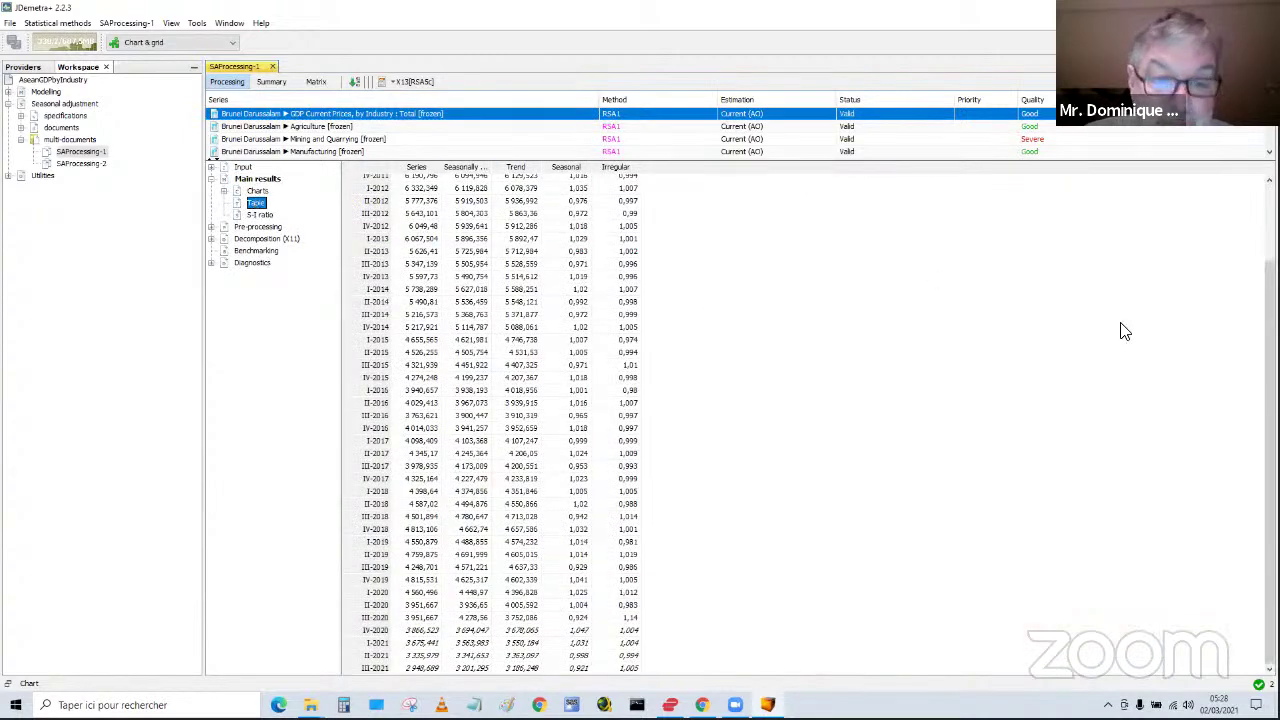
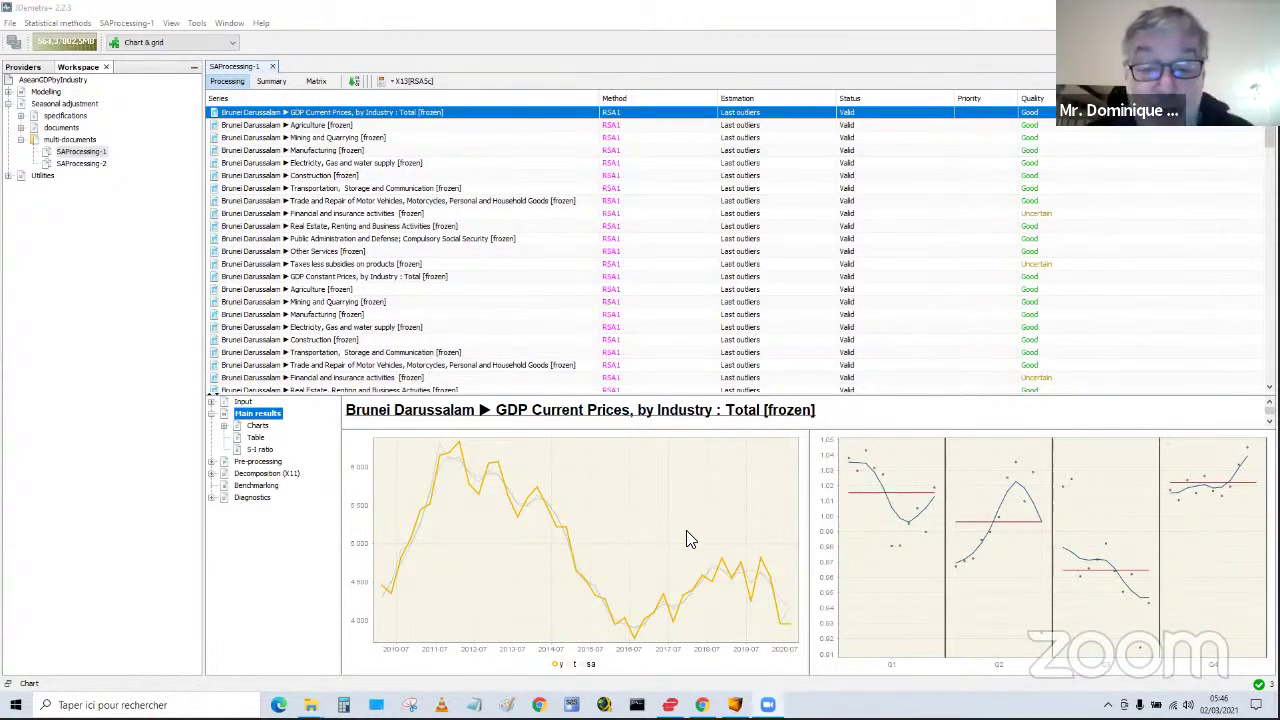
- Examine the most recent quarters of the GDP Current Prices total chart in close-up, highlighting the original series y
left_click(690, 537)
left_click_drag(700, 616, 797, 648)
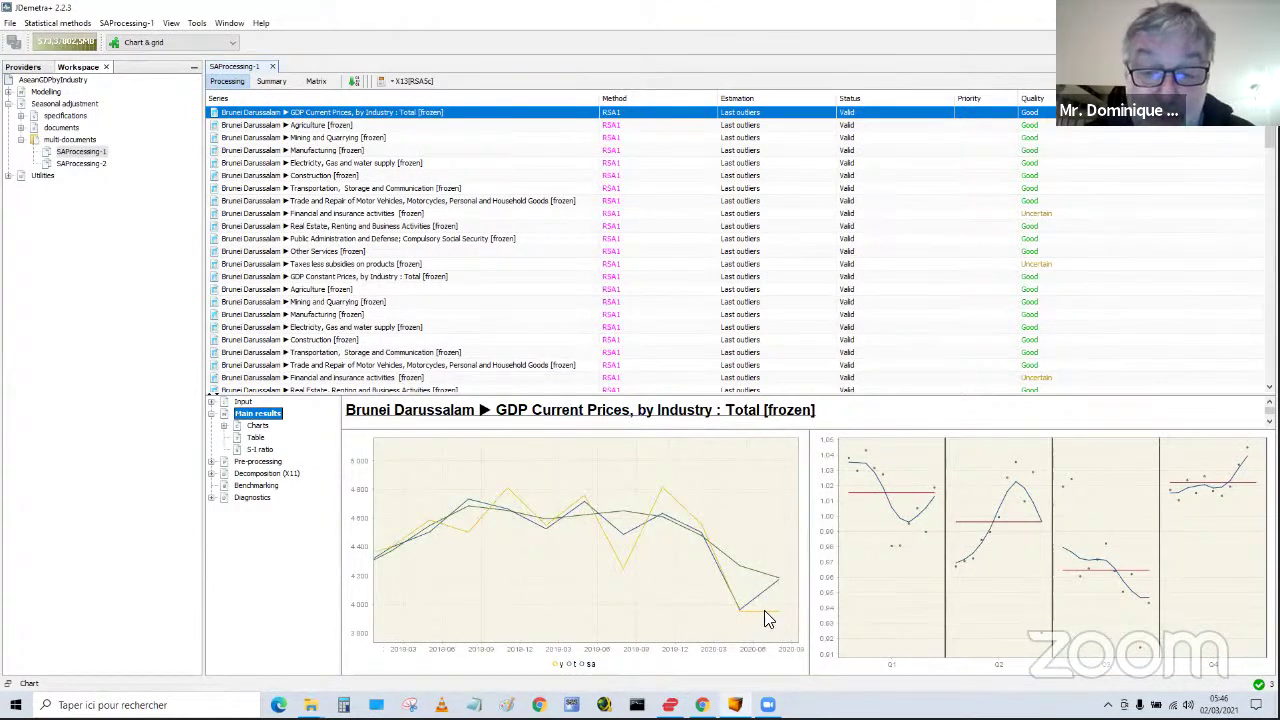
left_click(764, 612)
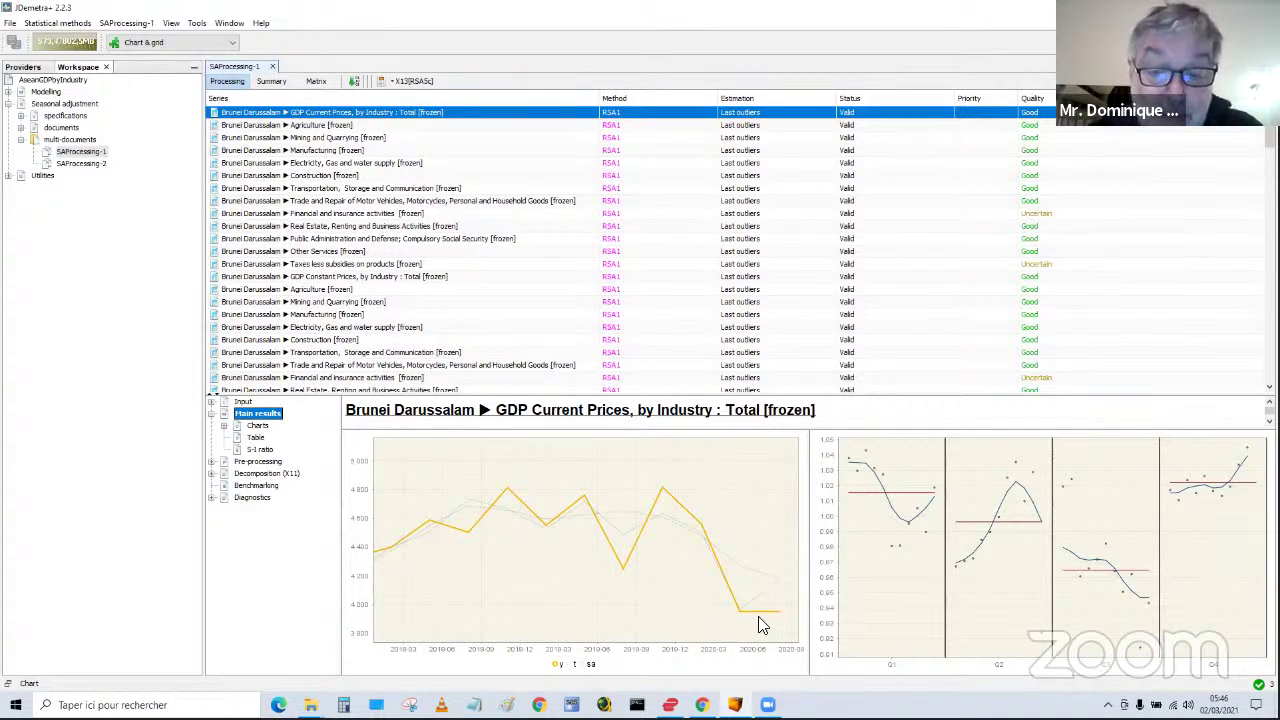
mouse_move(780, 619)
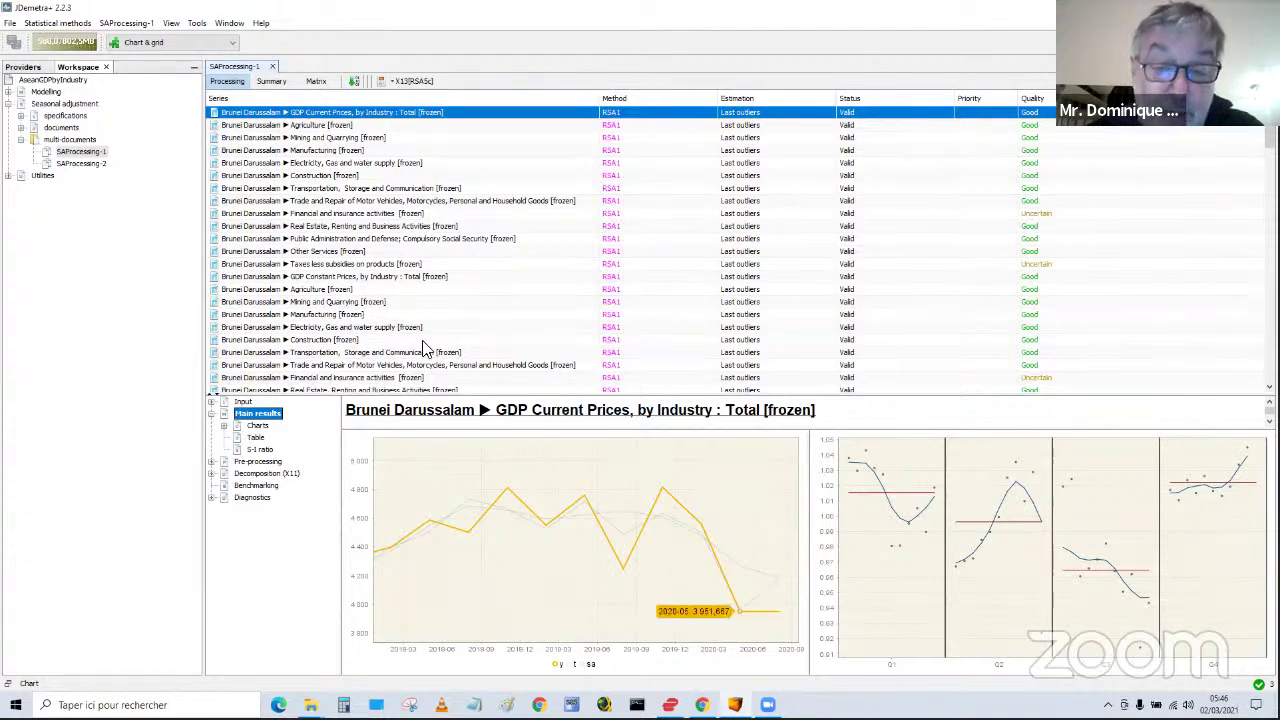
- Display the main results of Brunei Darussalam's first Agriculture series and restore its chart to the full time span
left_click(336, 129)
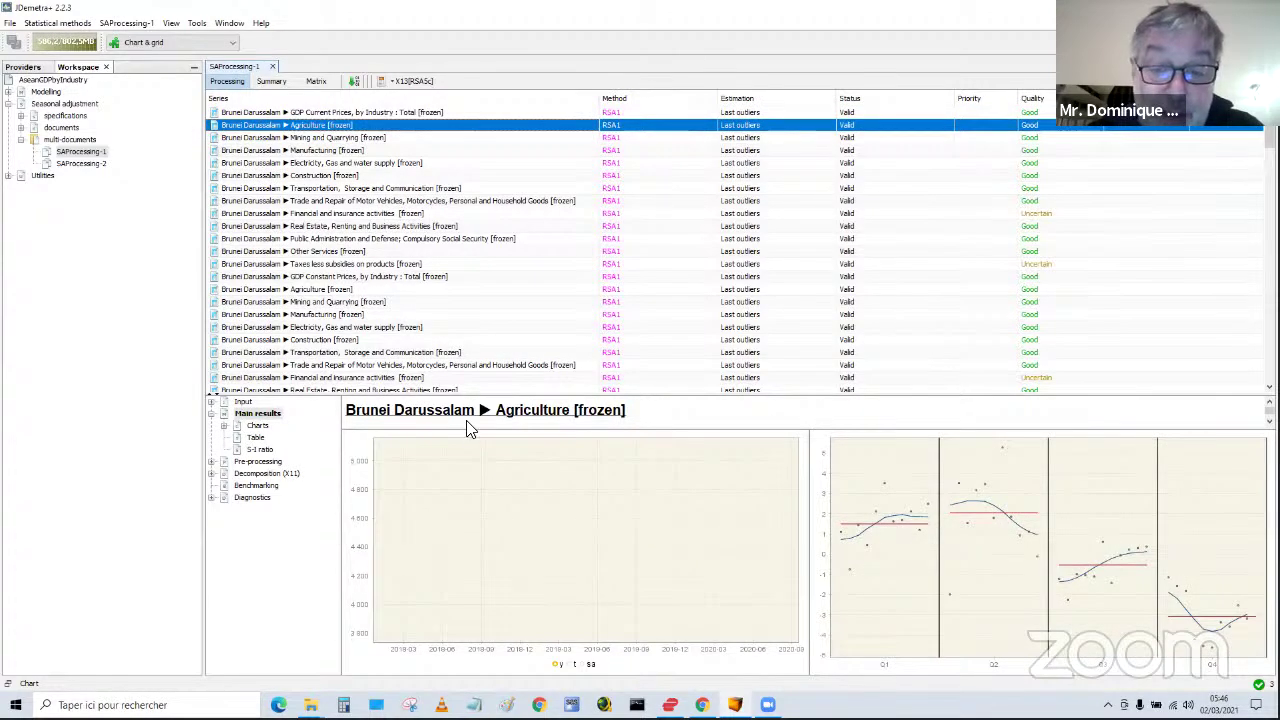
right_click(526, 502)
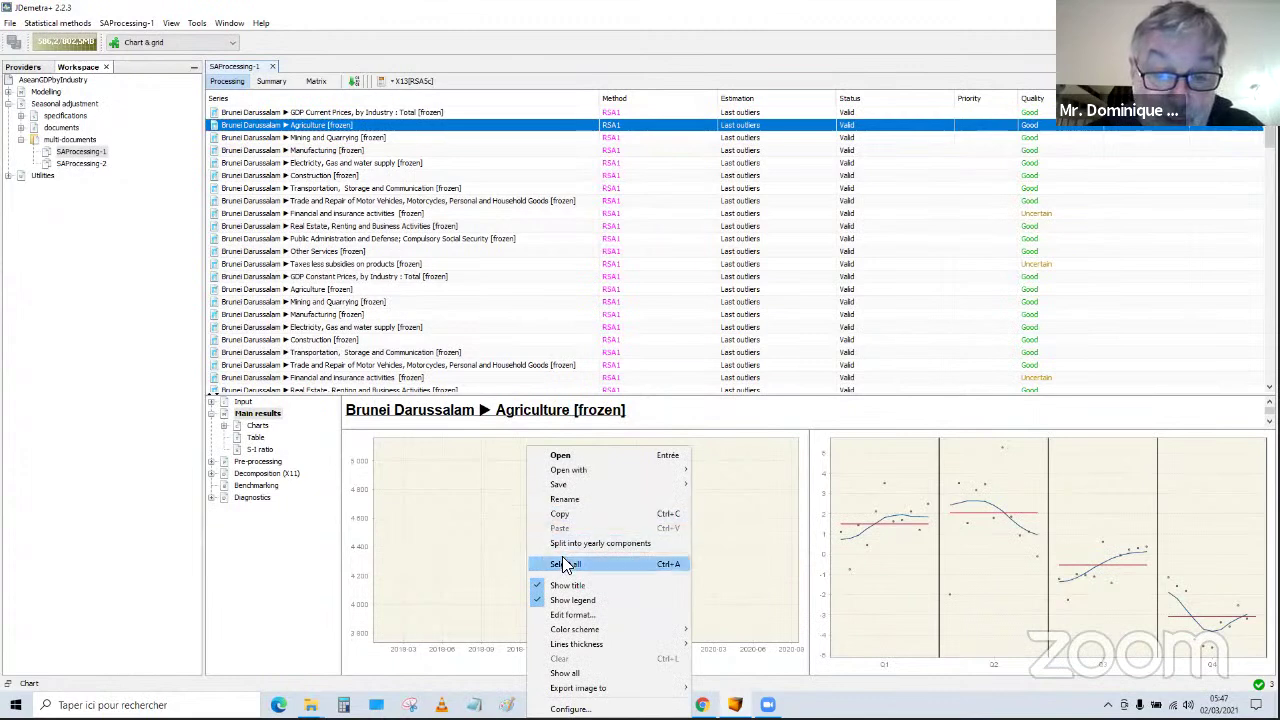
left_click(580, 675)
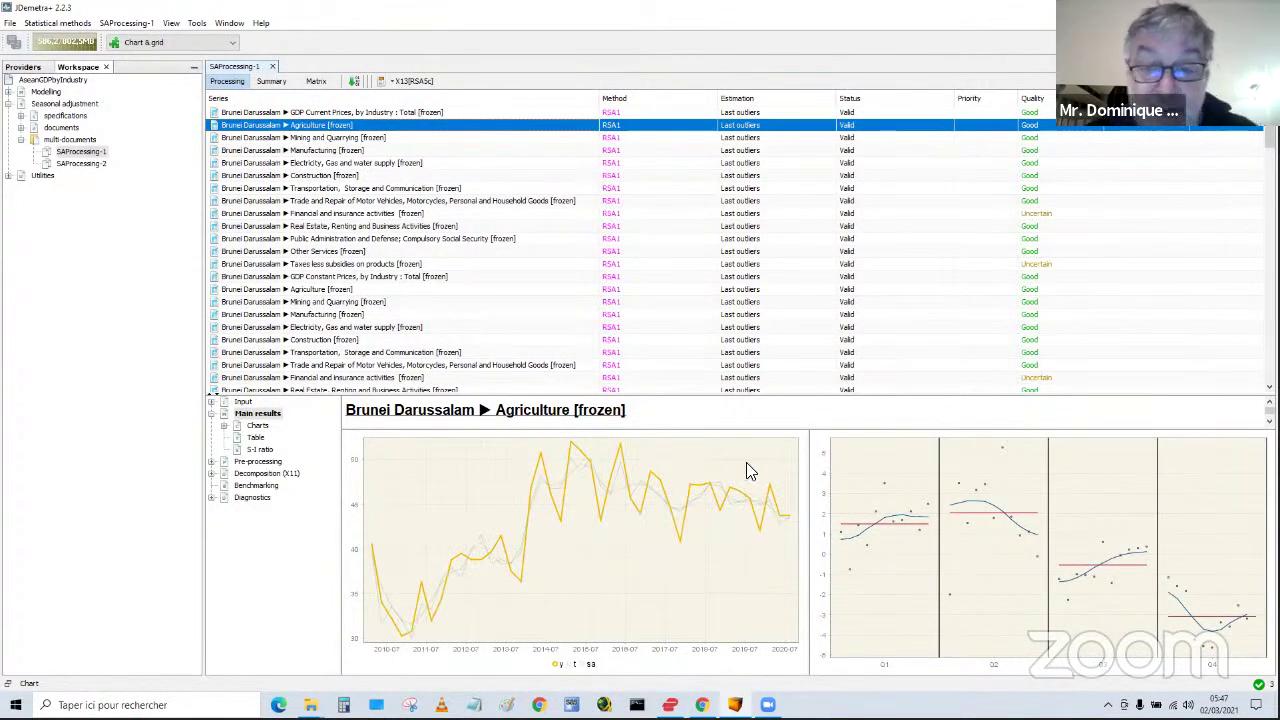
- Examine the most recent quarters of Brunei Darussalam's Agriculture chart in close-up, highlighting the original series y
left_click_drag(746, 462, 797, 556)
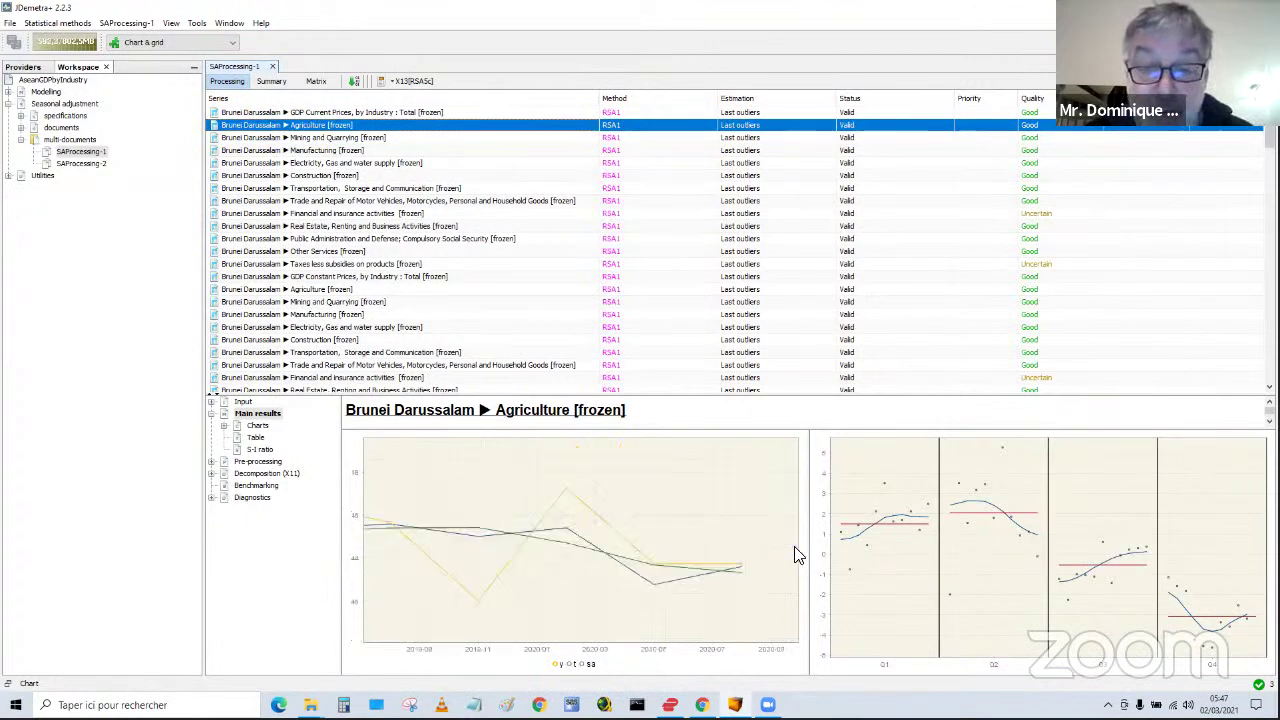
left_click(722, 562)
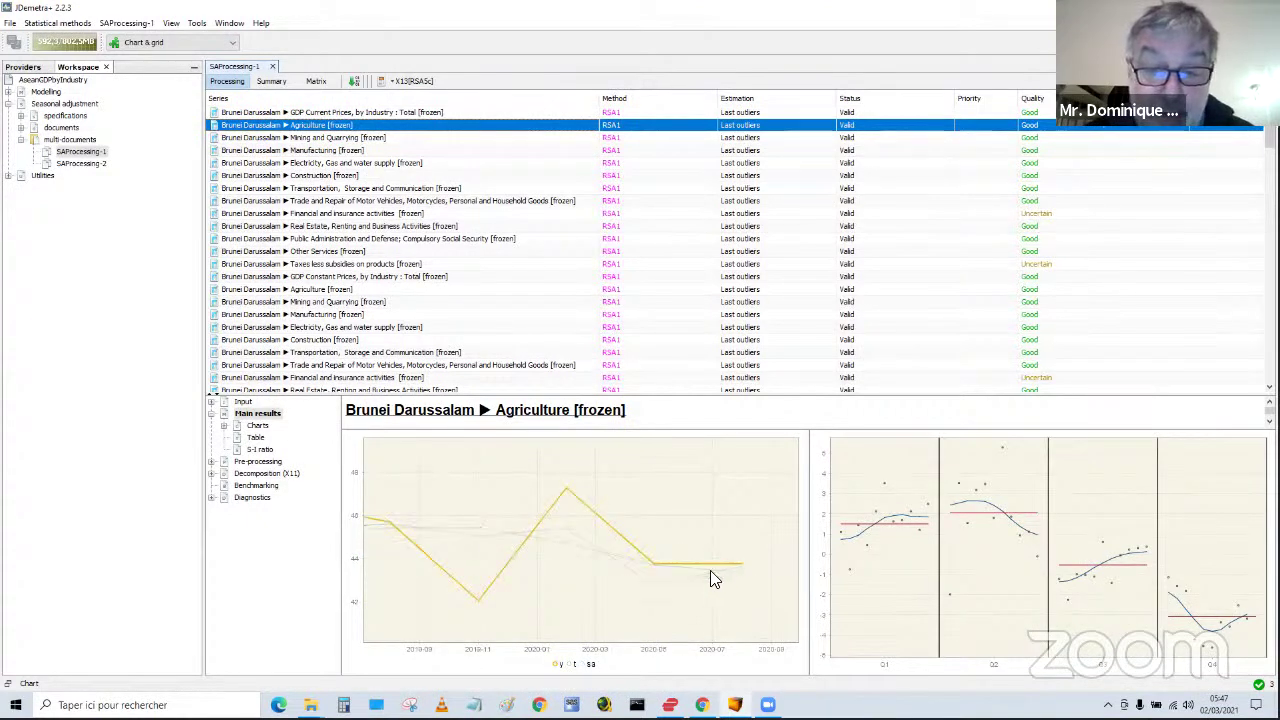
left_click(757, 522)
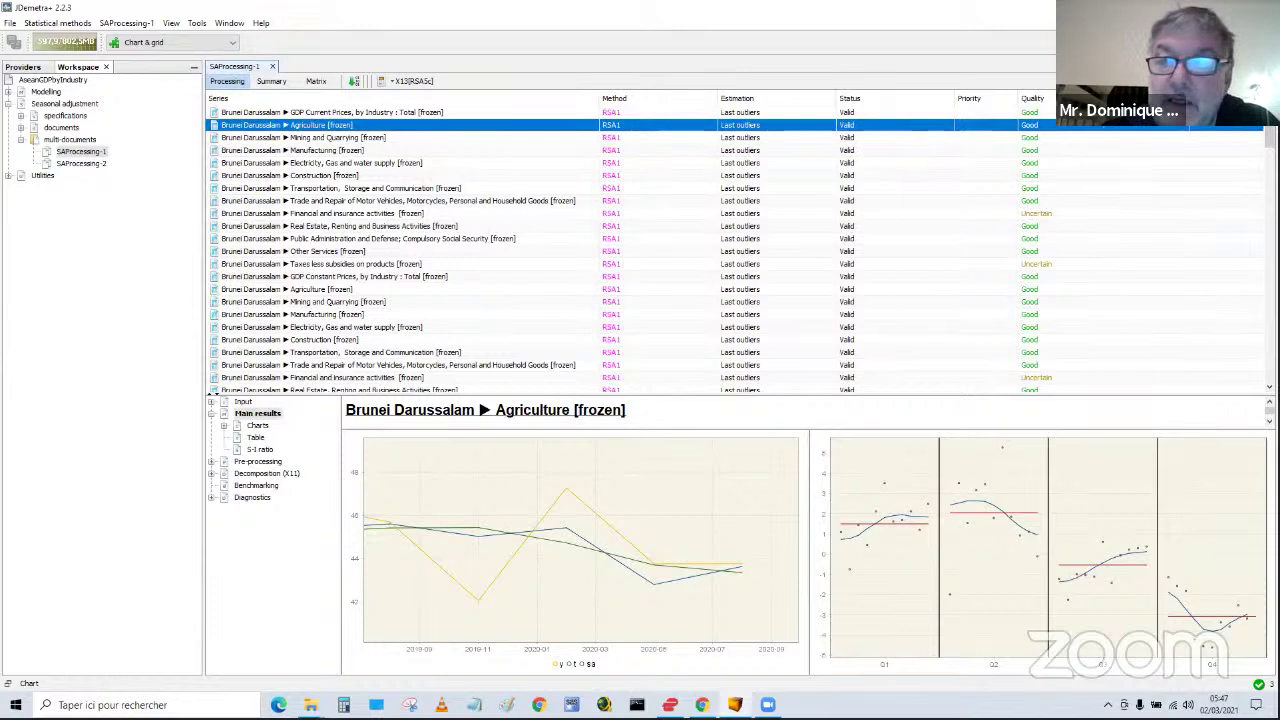
- Exit JDemetra+ and discard the changes made to the AseanGDPbyIndustry workspace
key("alt+F4")
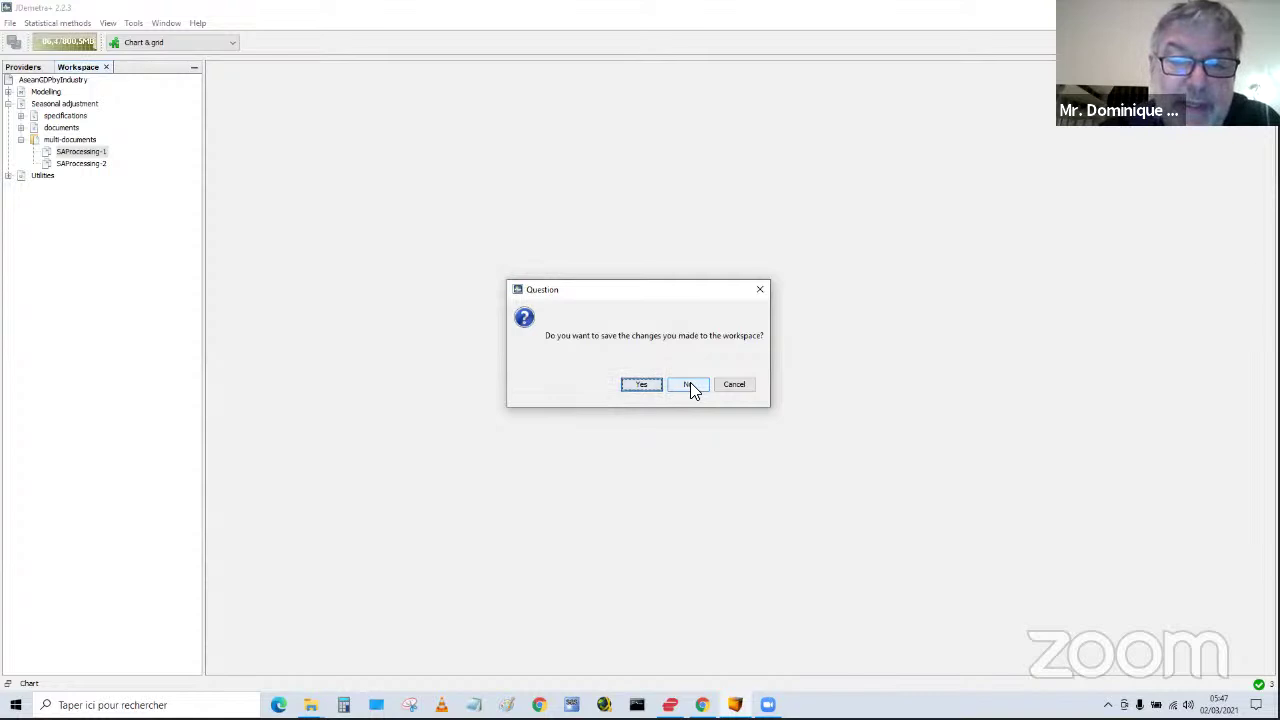
left_click(690, 384)
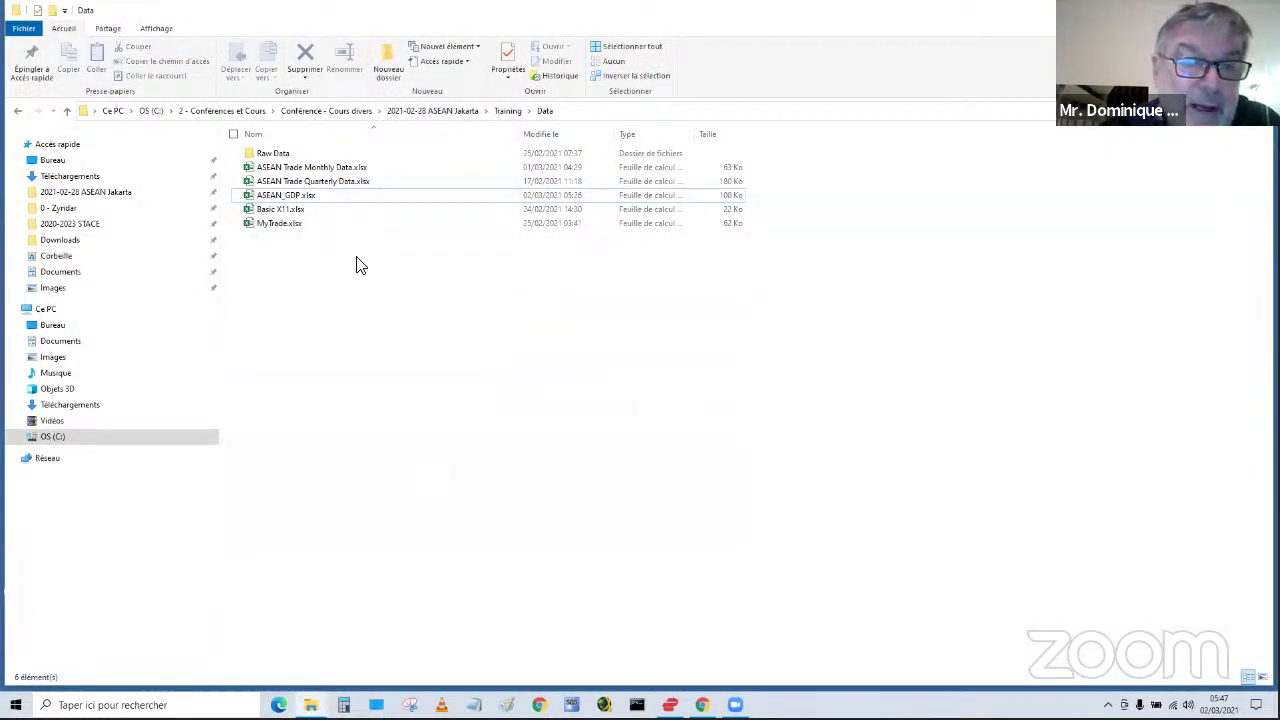
- Clear the 01/07/2020 column on the Brunei Darussalam sheet of ASEAN_GDP.xlsx in Excel, then save and close the workbook
double_click(295, 197)
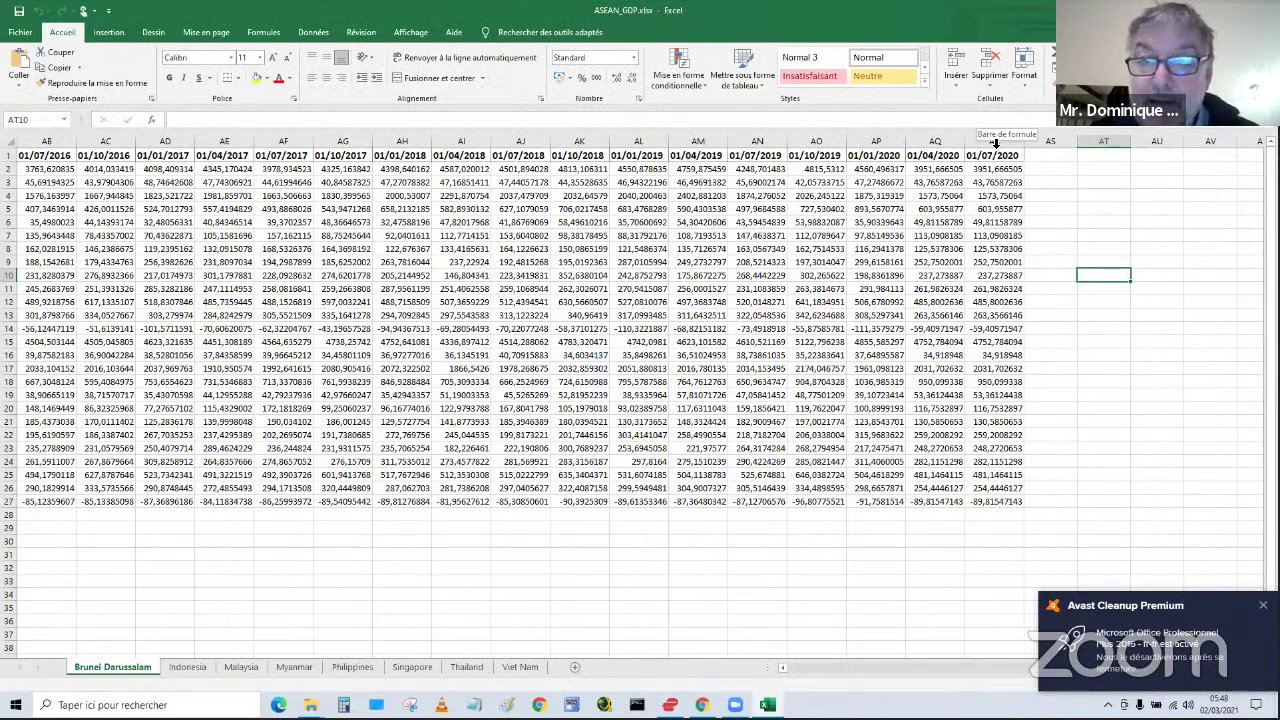
left_click(995, 141)
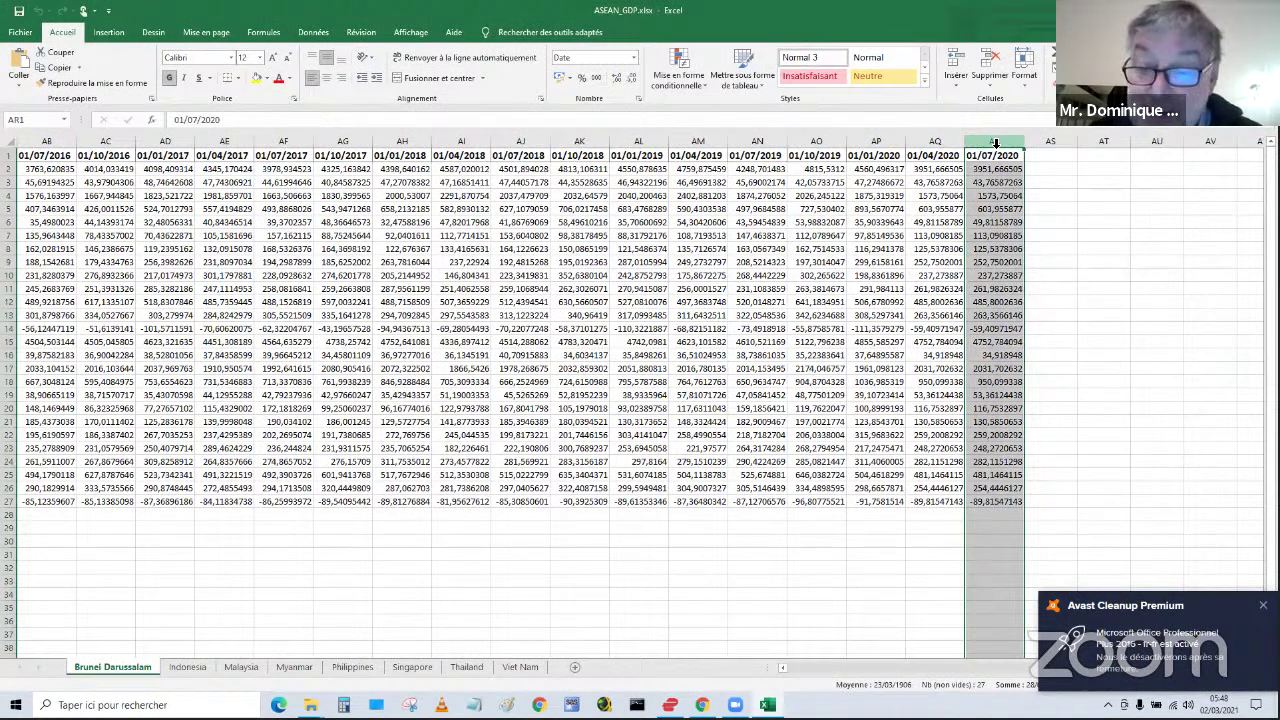
key("Delete")
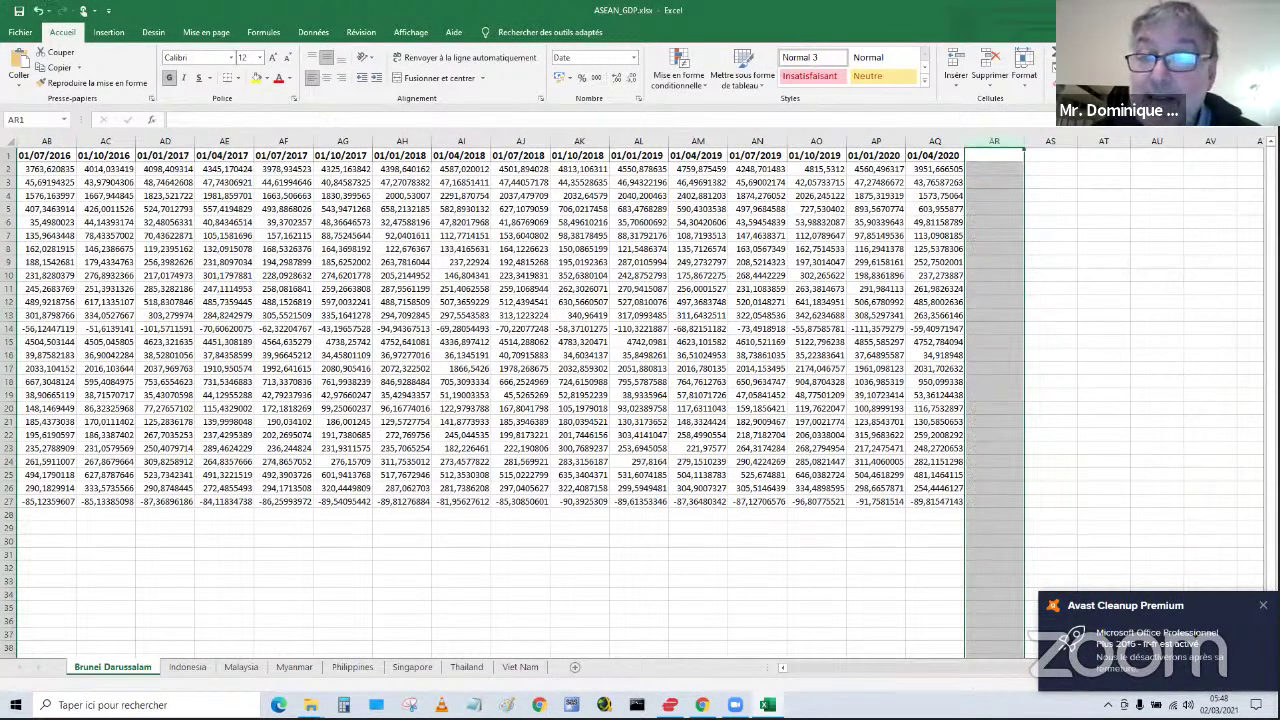
key("alt+F4")
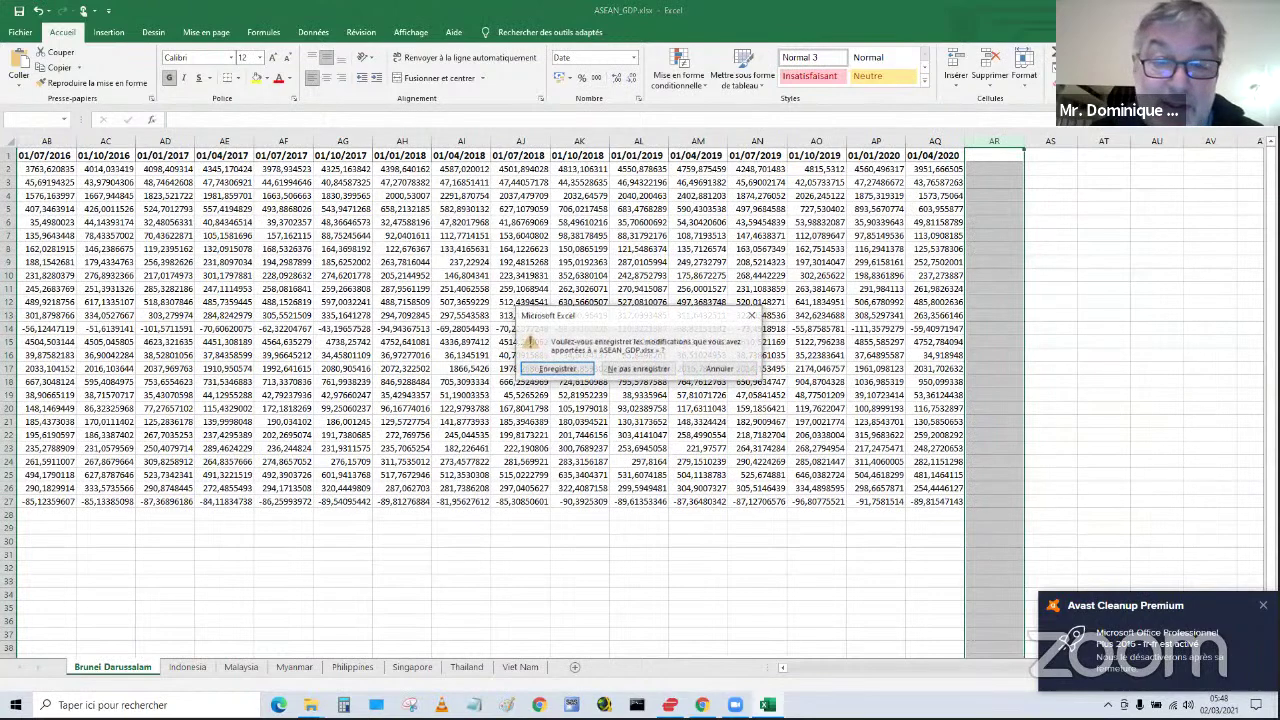
left_click(558, 369)
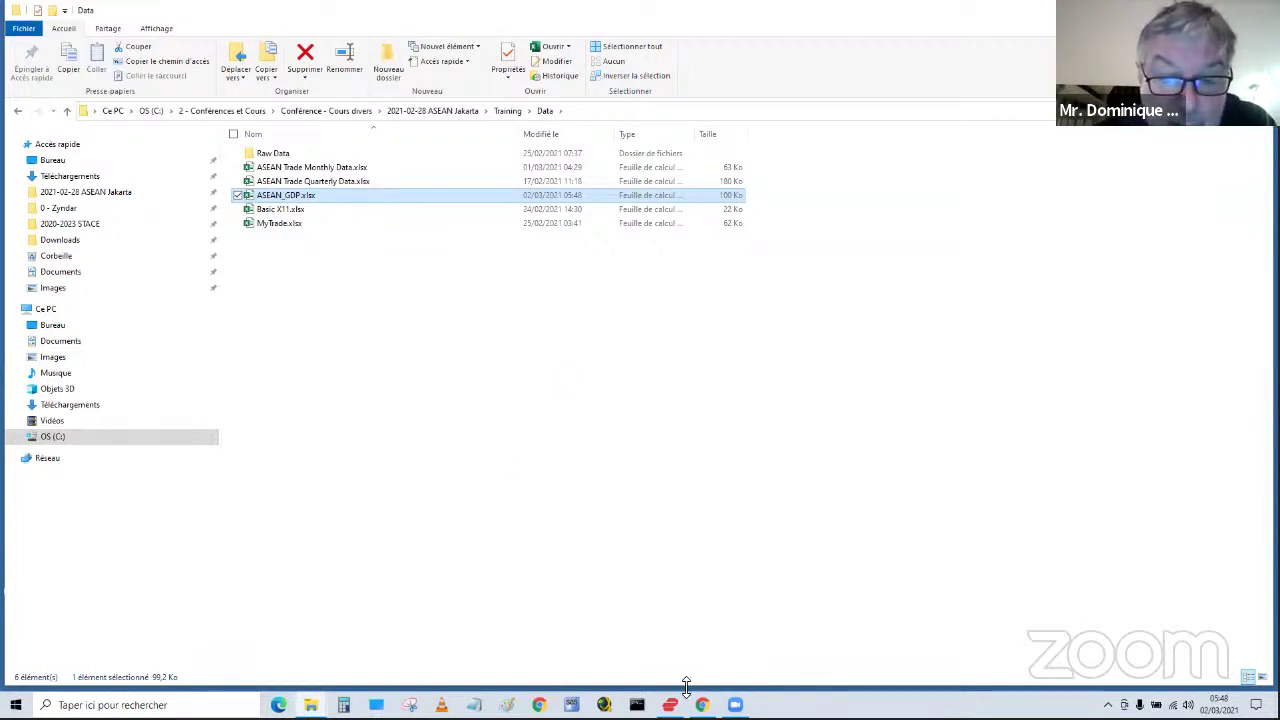
- Switch to Chrome and look up timeanddate, opening its page of holidays and observances in Singapore in 2021
mouse_move(702, 705)
left_click(706, 664)
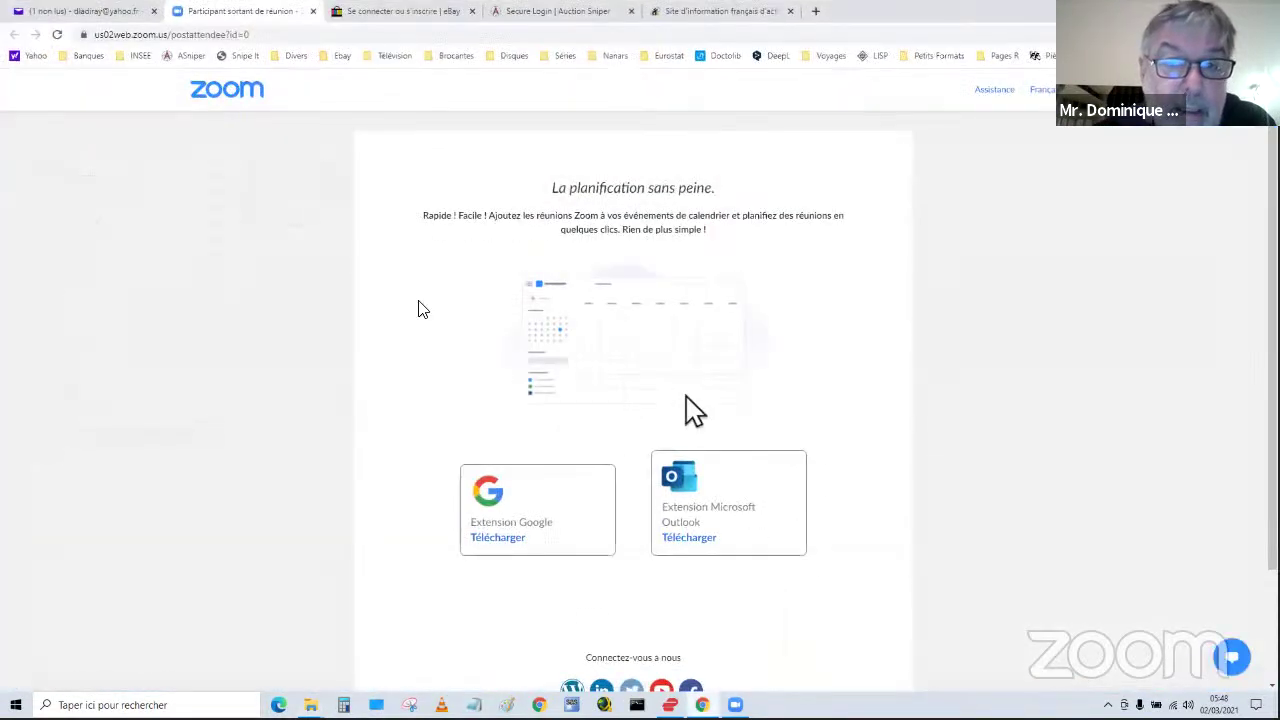
left_click(410, 11)
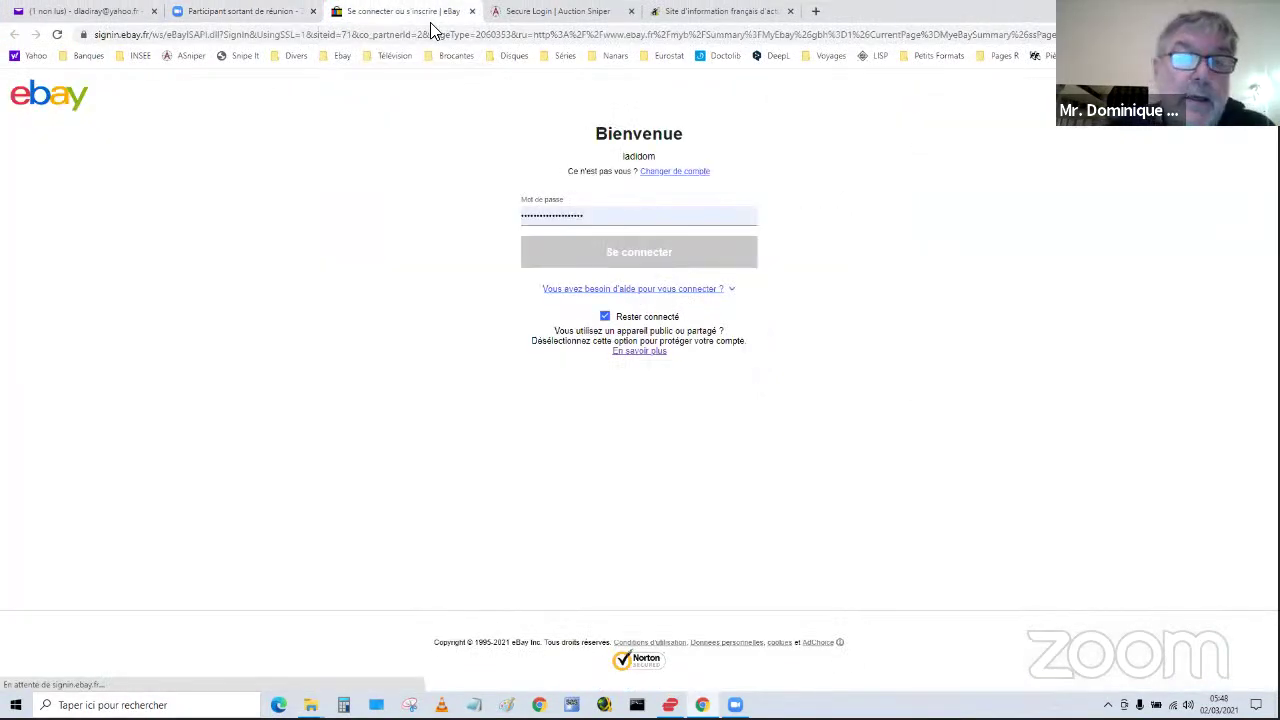
left_click(418, 34)
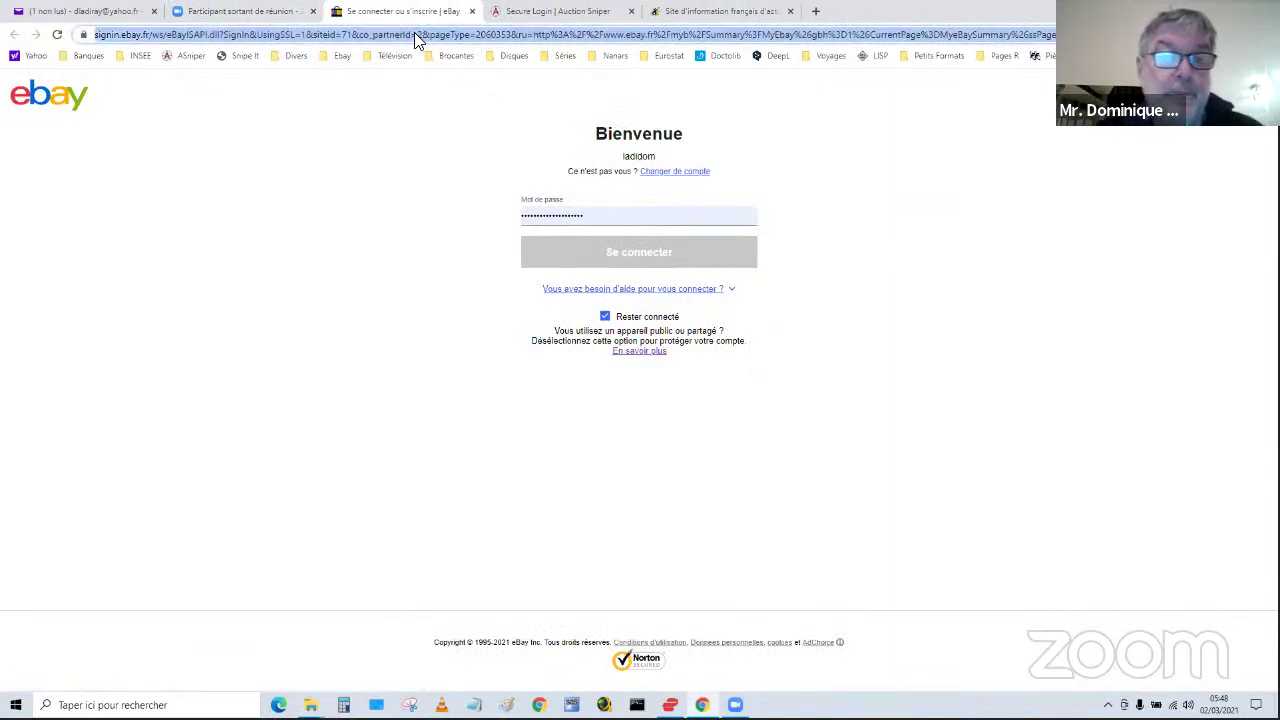
type("tim")
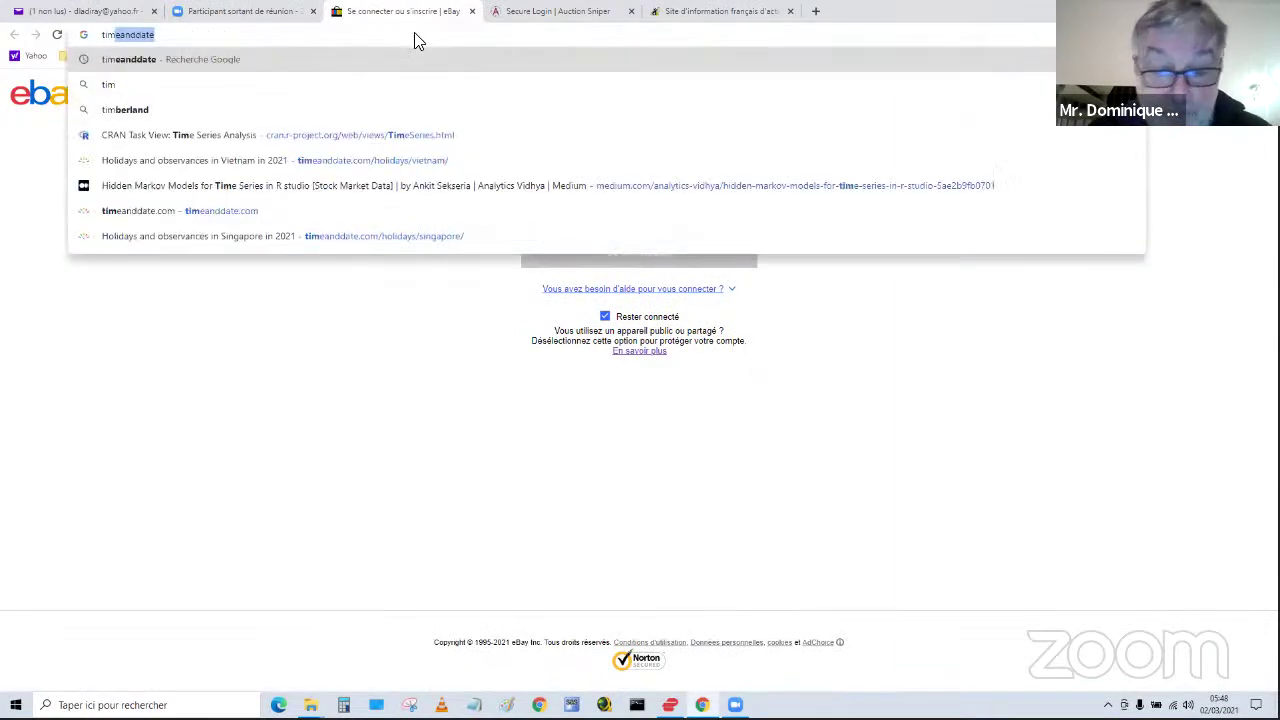
type("eanddate")
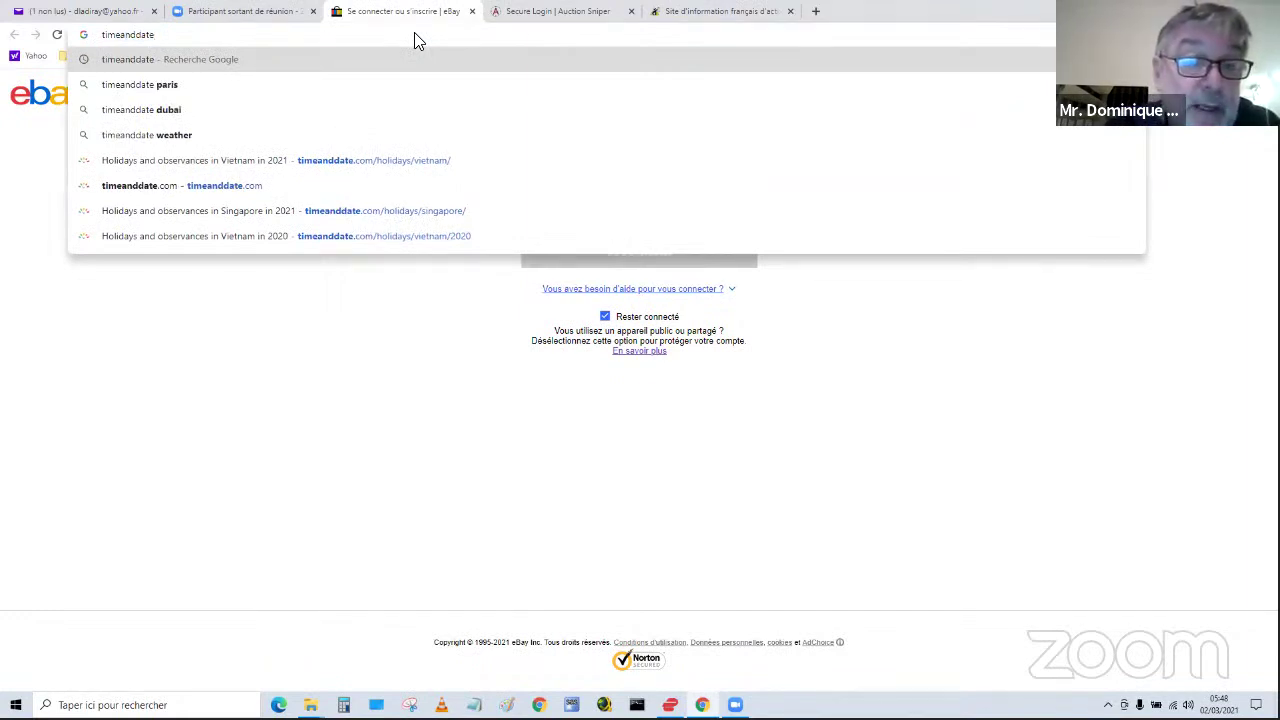
left_click(341, 210)
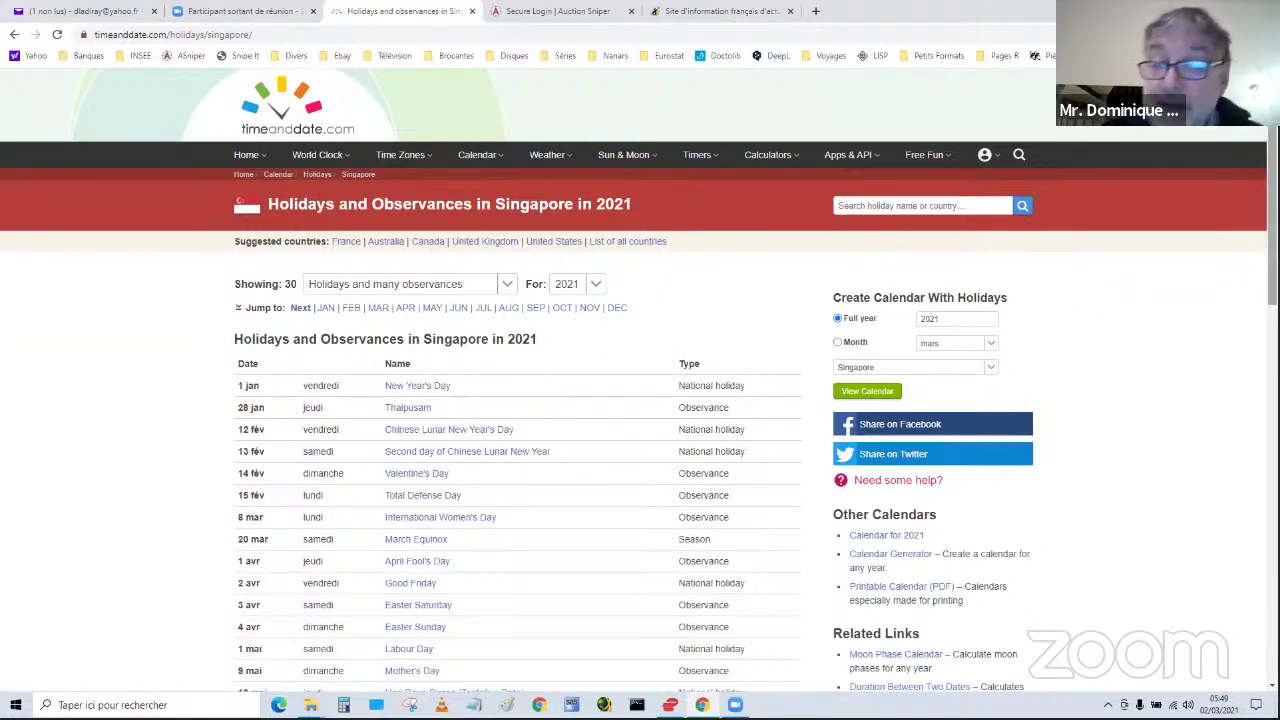
- Examine Singapore's 2021 list of holidays and observances and the range of years the page offers
scroll(640, 430, "down", 4)
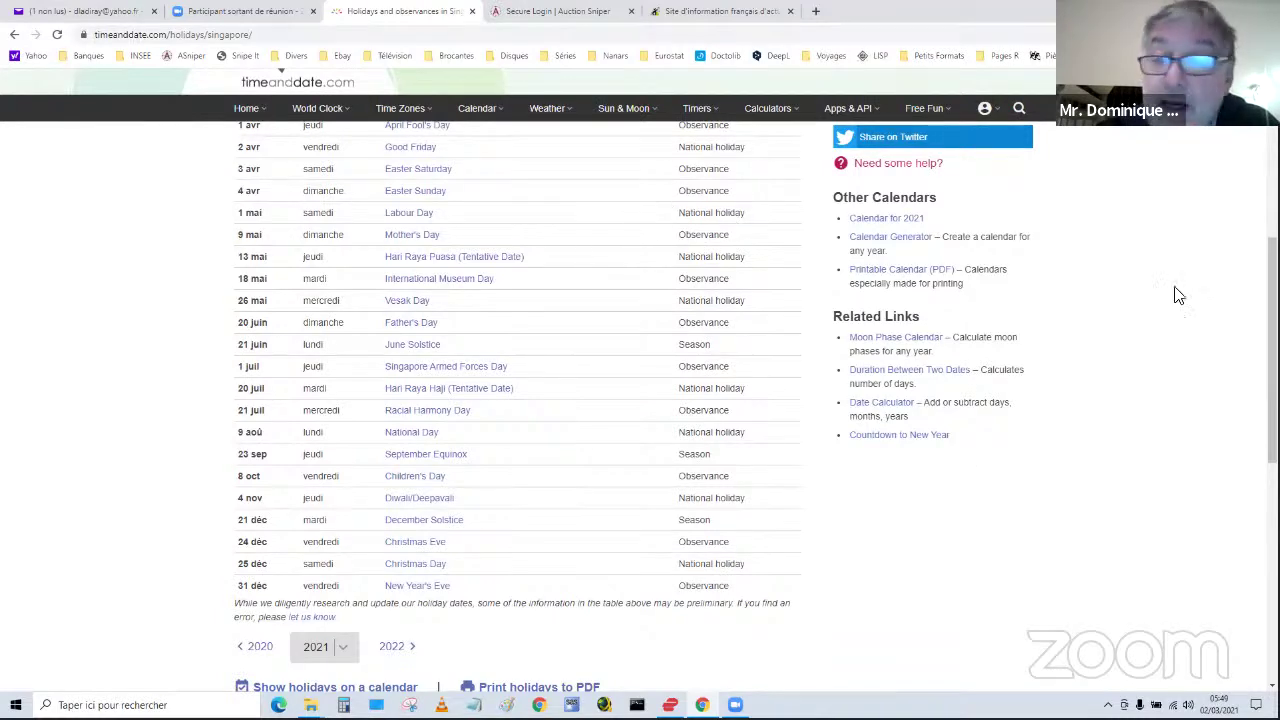
scroll(640, 400, "up", 4)
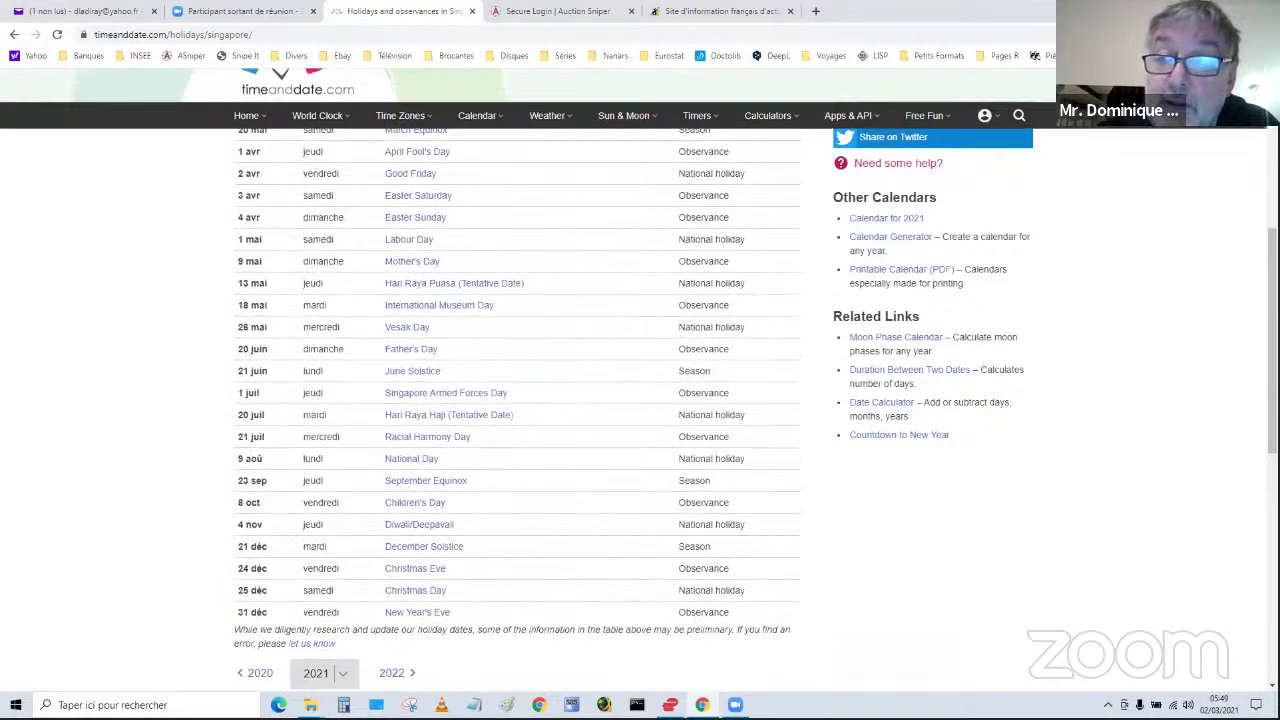
scroll(1194, 286, "up", 1)
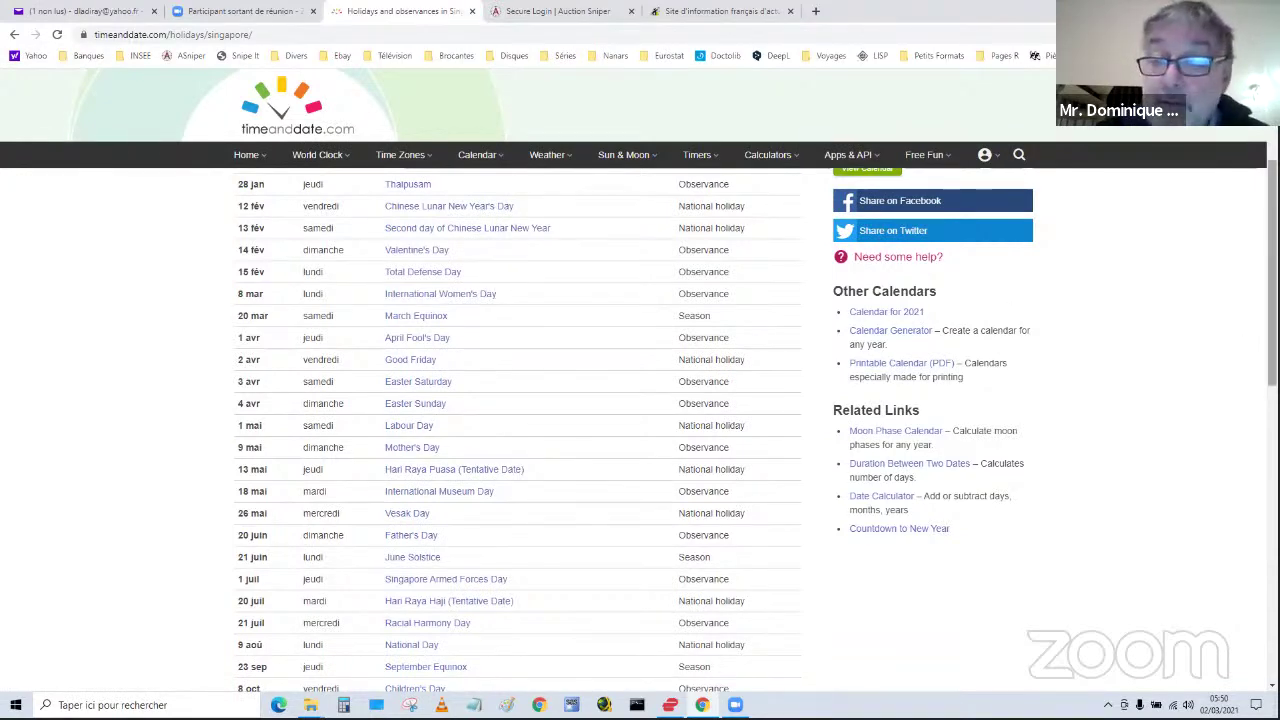
scroll(640, 430, "up", 3)
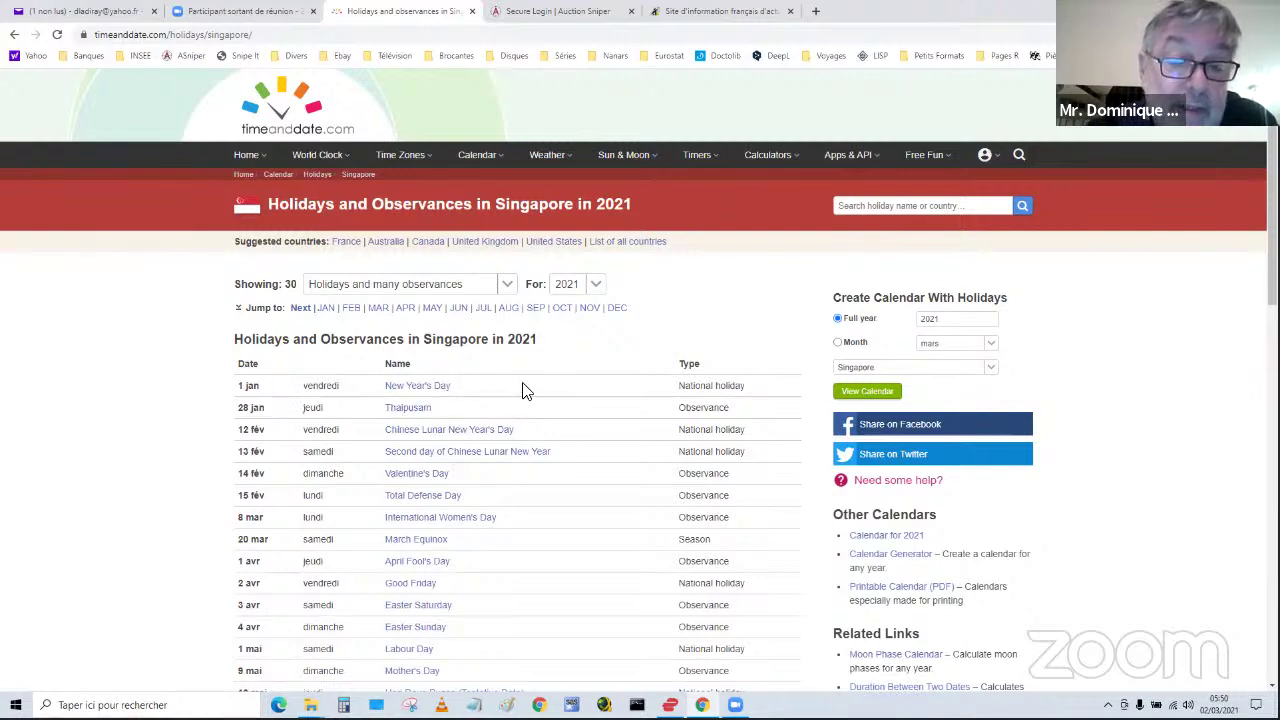
left_click(596, 286)
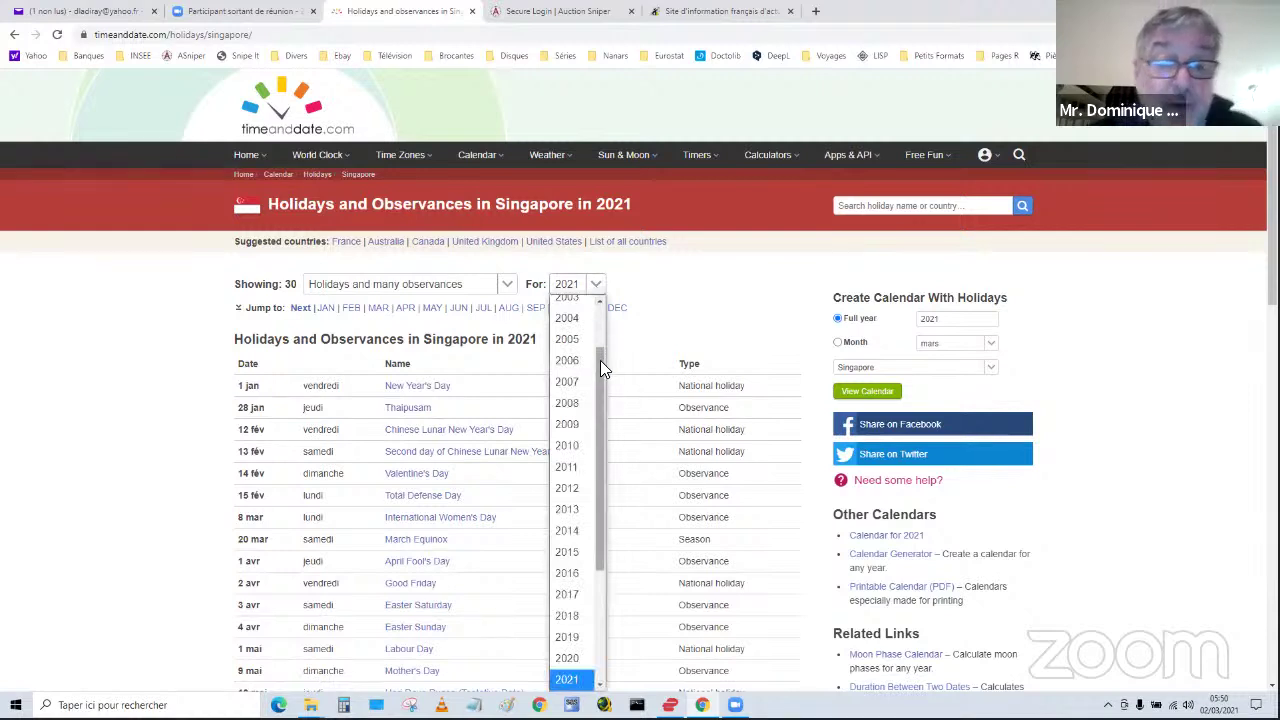
left_click_drag(600, 364, 632, 503)
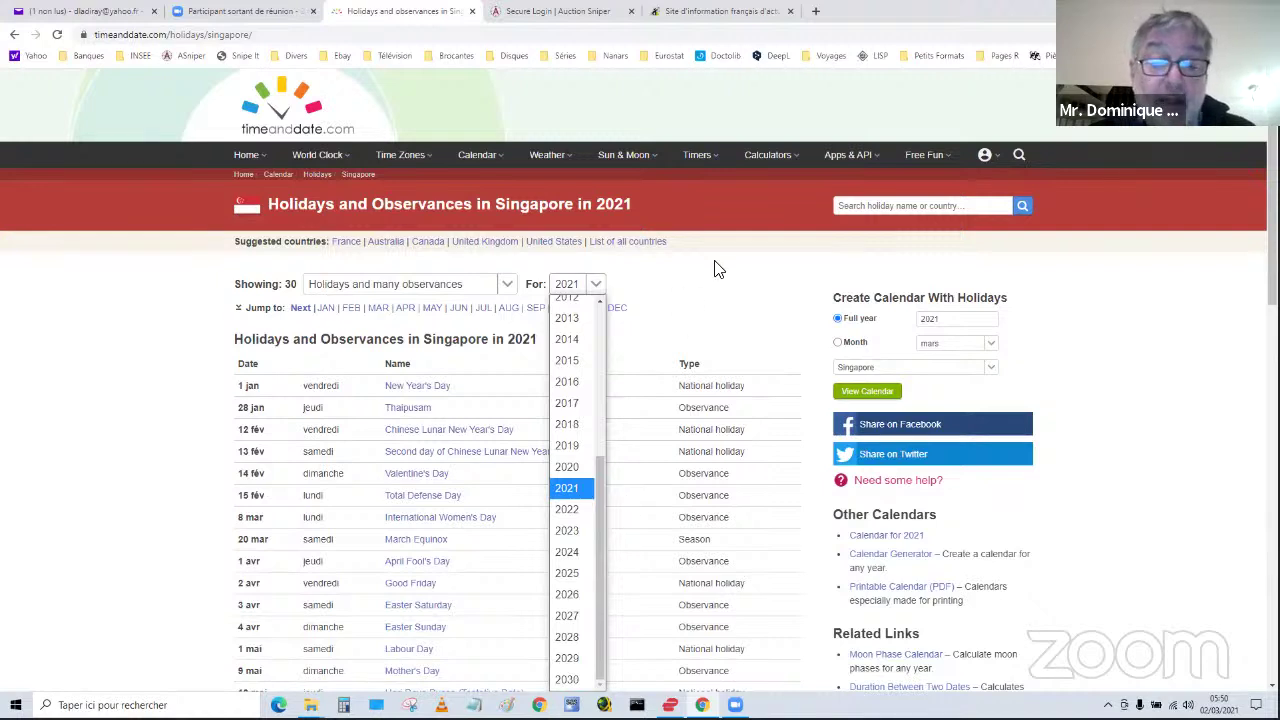
left_click(732, 289)
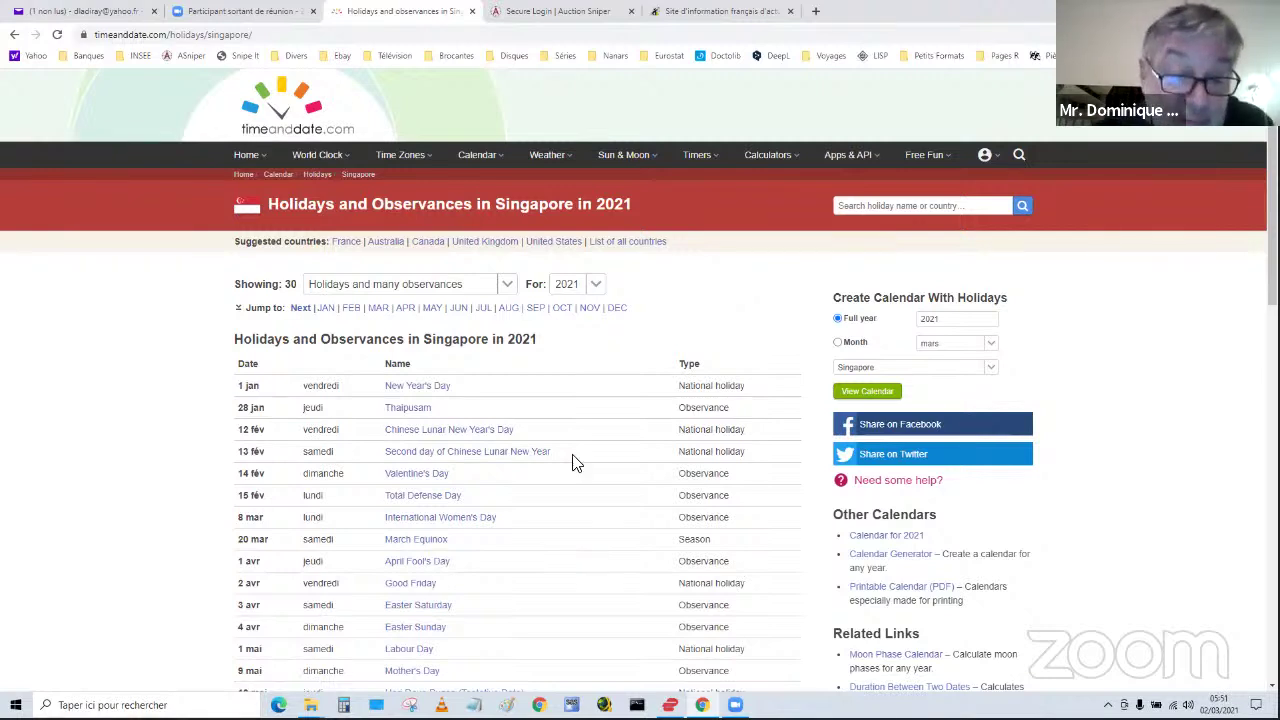
- Switch to File Explorer and open Calendars.xml from the Calendars folder of AseanMonthlyData, inside the 2021-02-28 ASEAN Jakarta folder
mouse_move(310, 705)
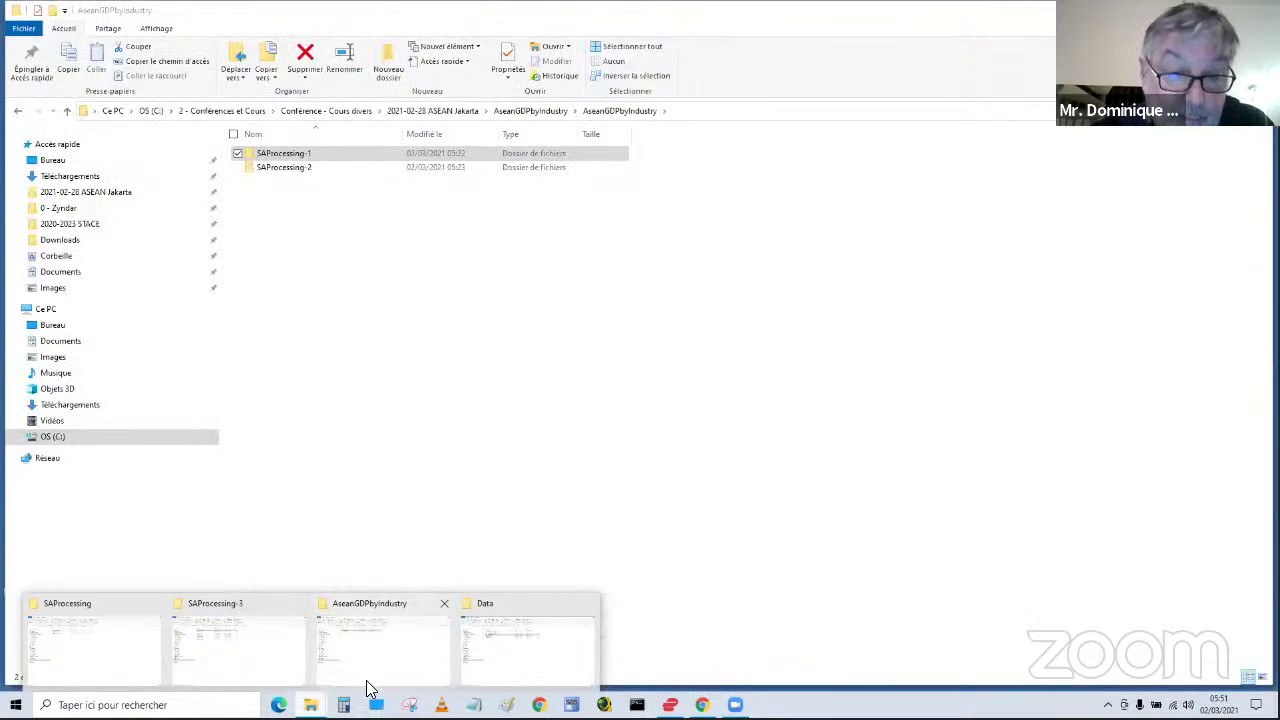
left_click(366, 688)
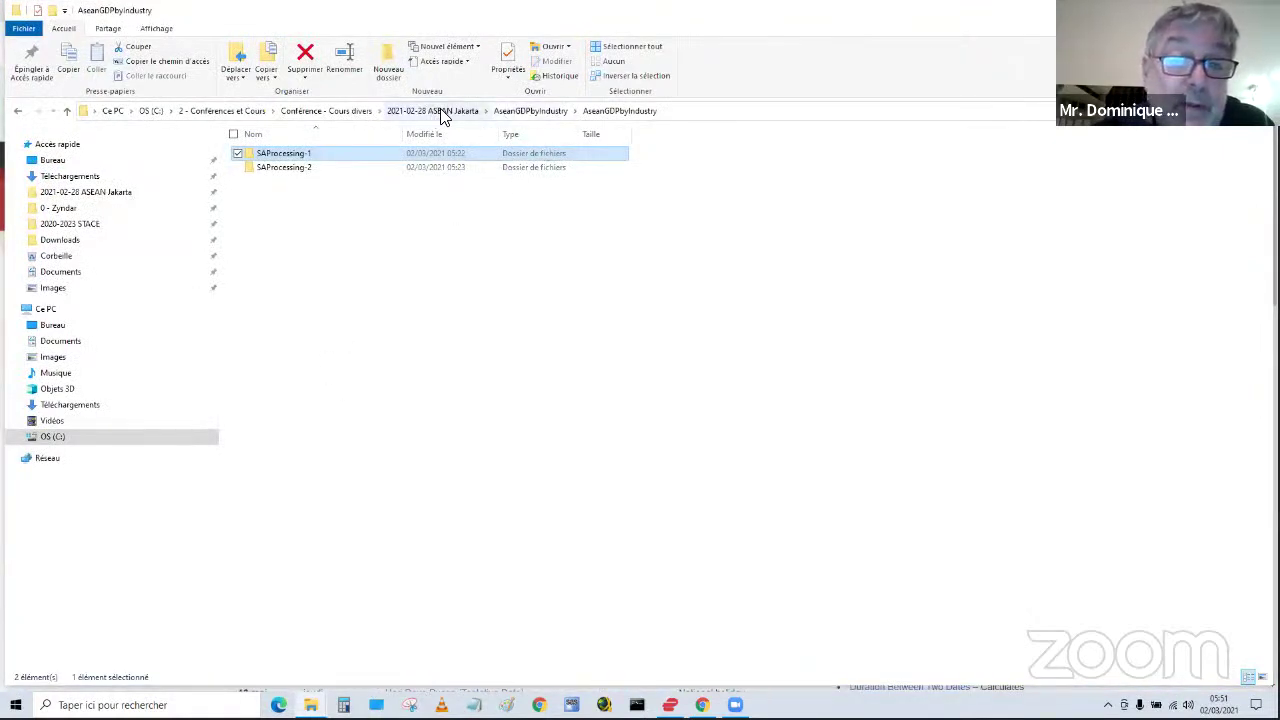
left_click(352, 112)
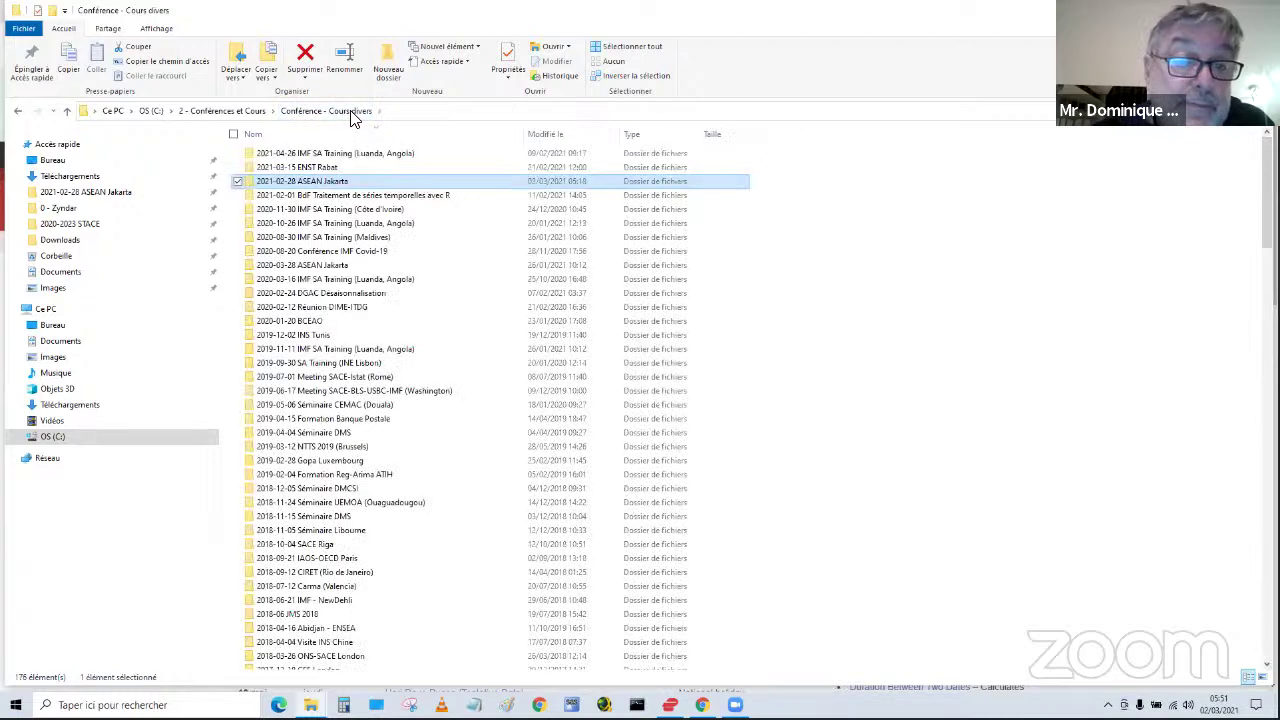
double_click(335, 184)
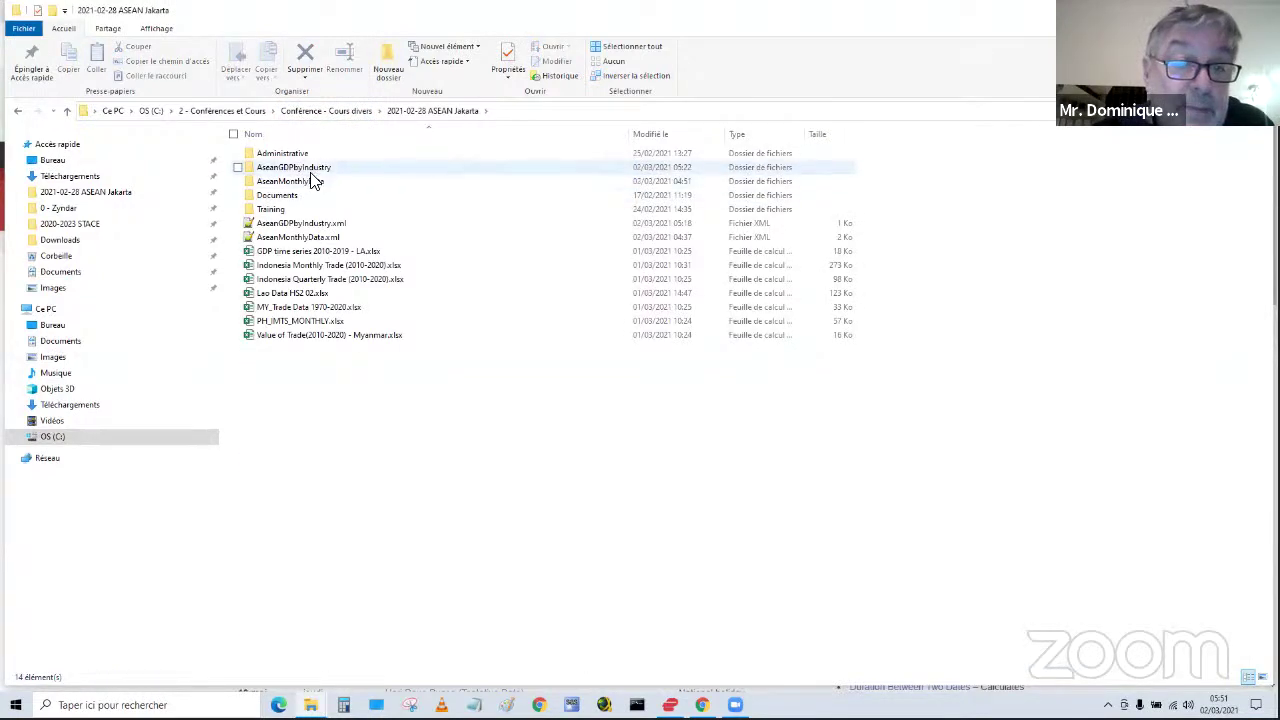
double_click(312, 182)
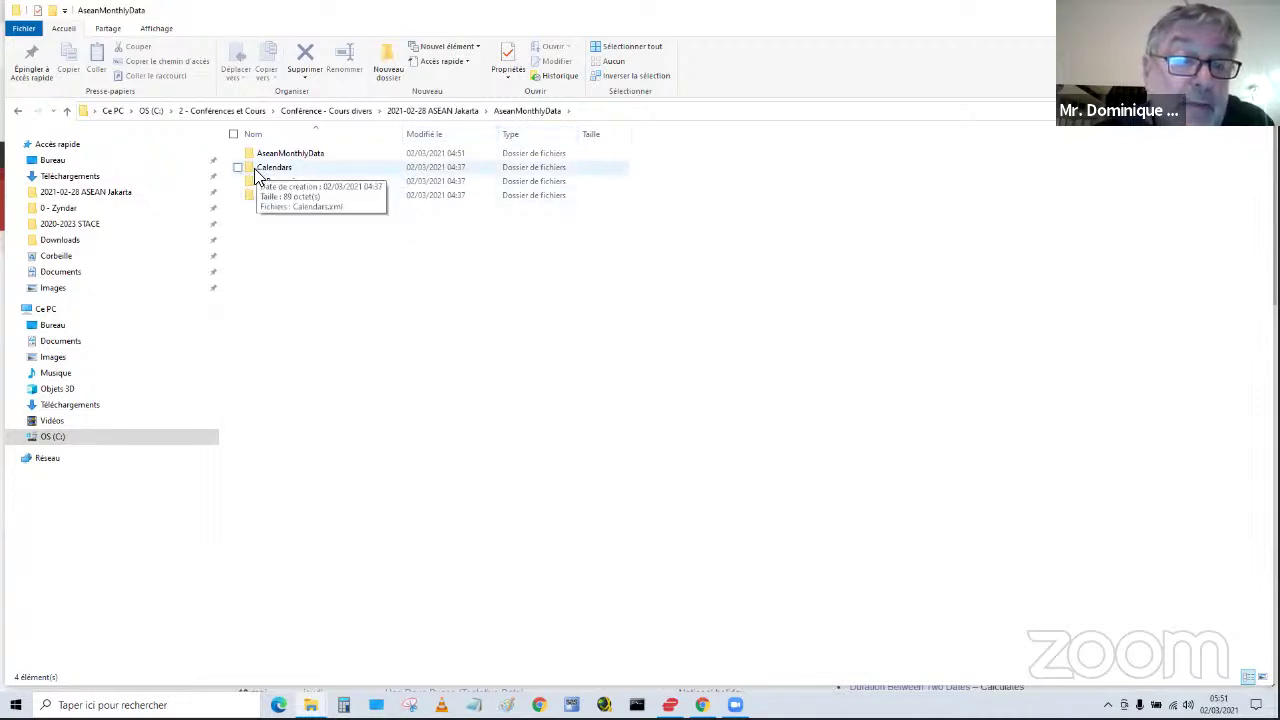
double_click(280, 170)
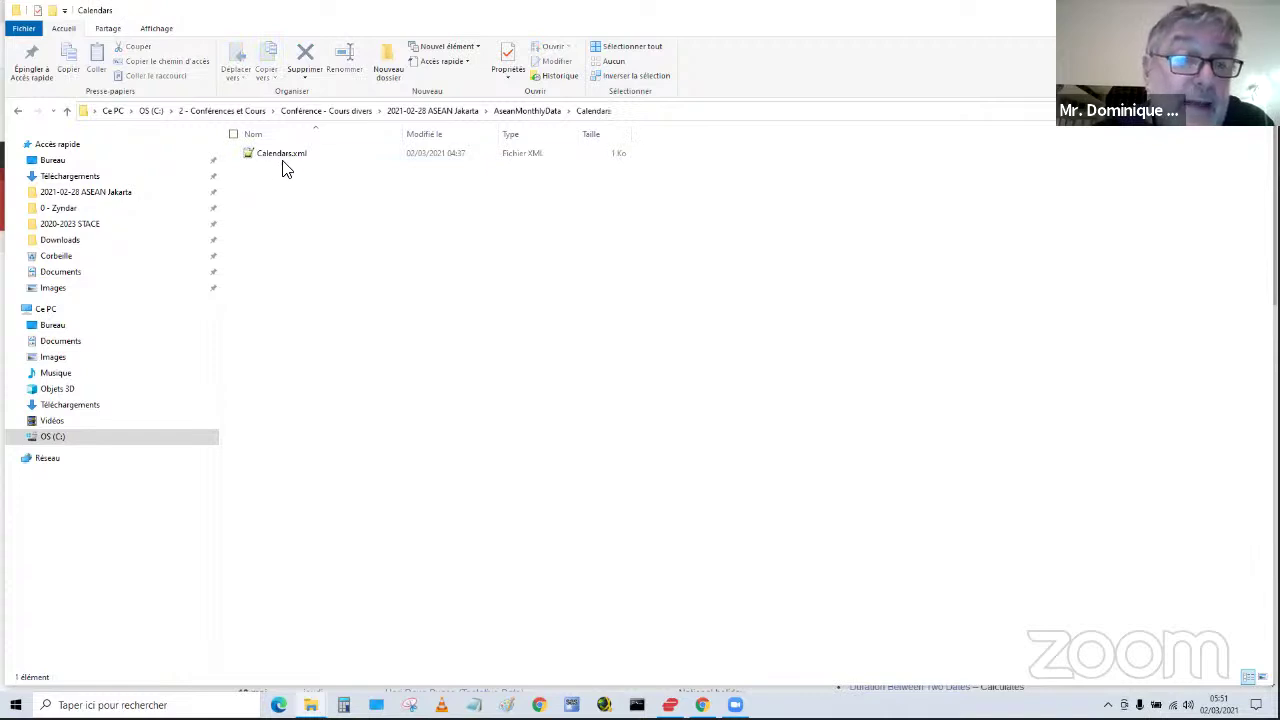
double_click(284, 160)
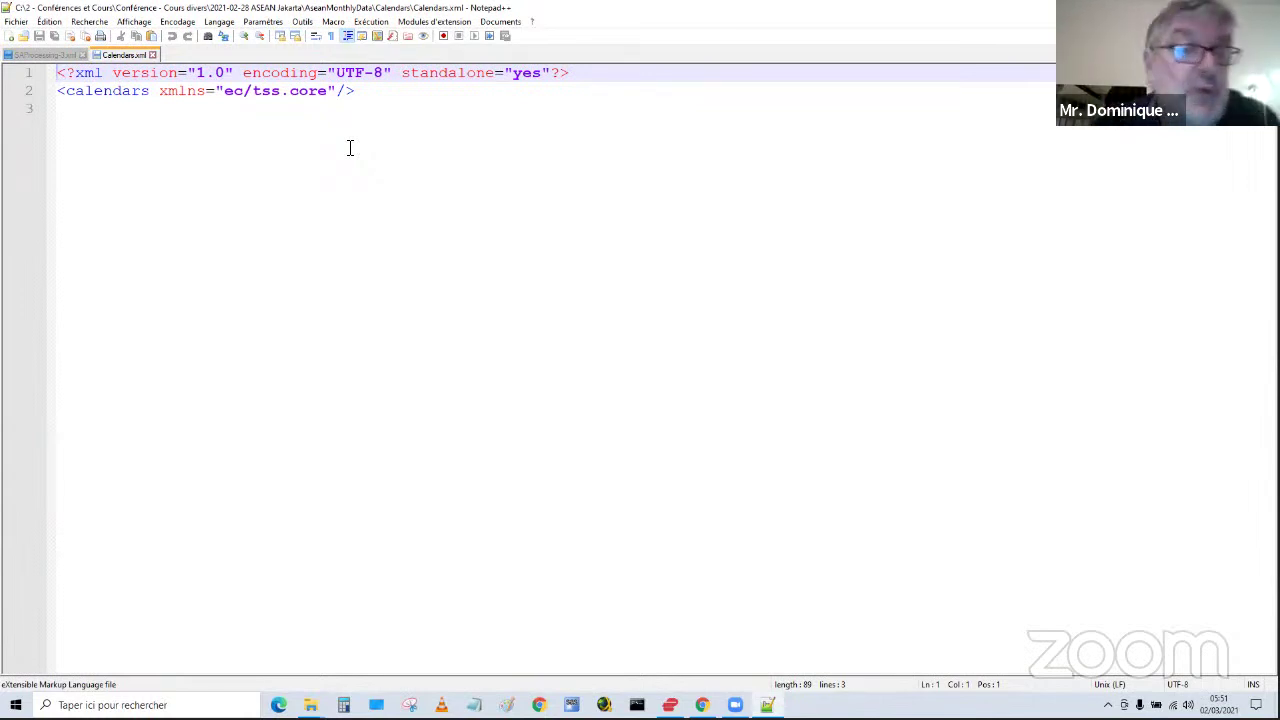
- Close Calendars.xml and SAProcessing-3.xml and exit Notepad++
left_click(153, 55)
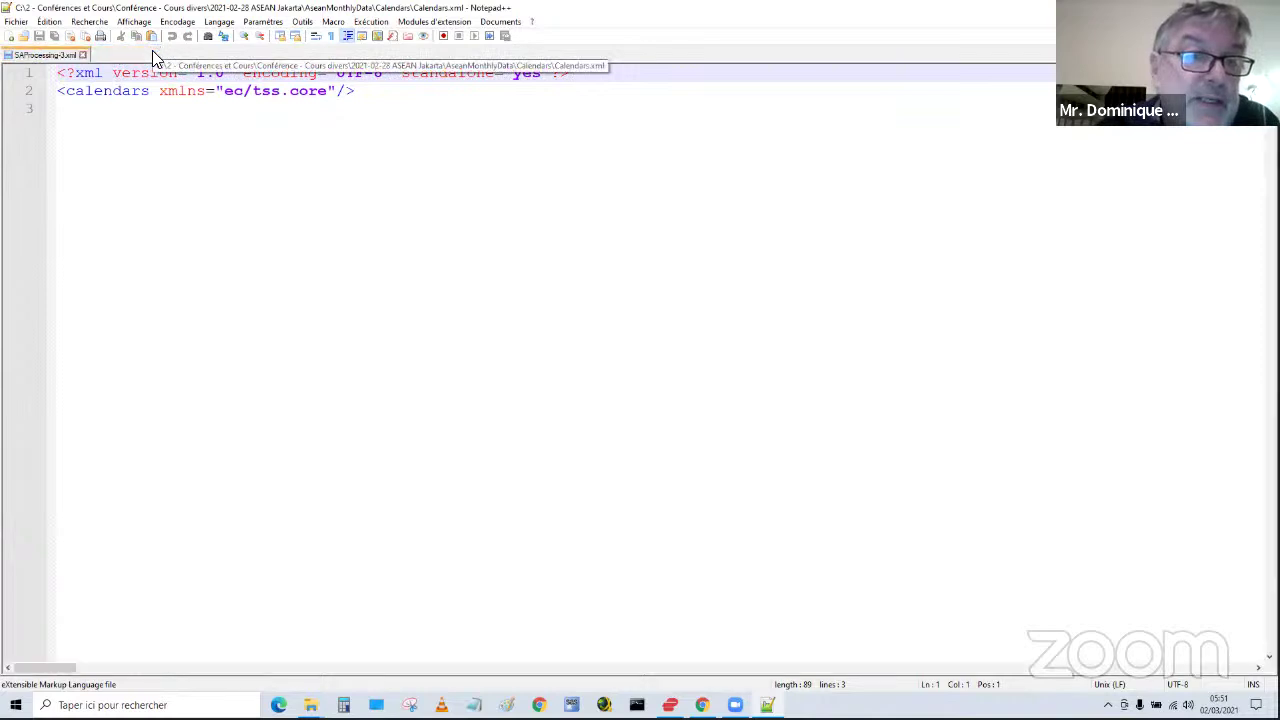
left_click(85, 56)
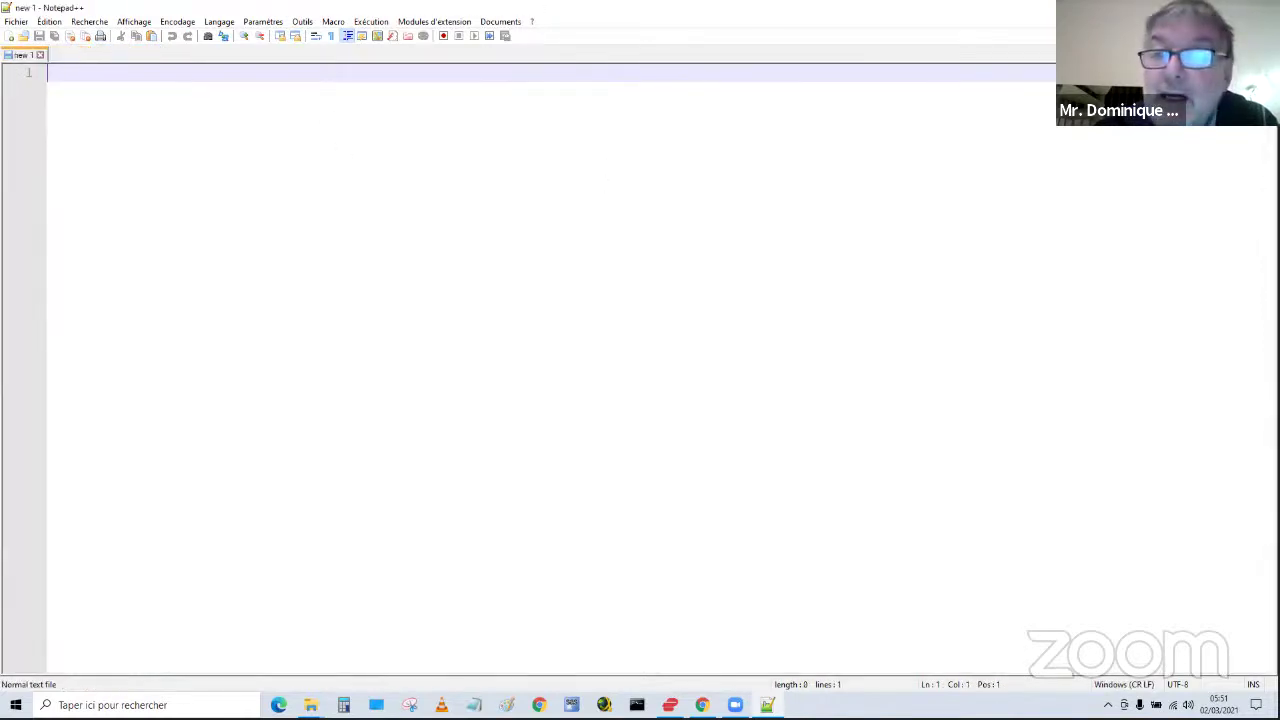
key("alt+F4")
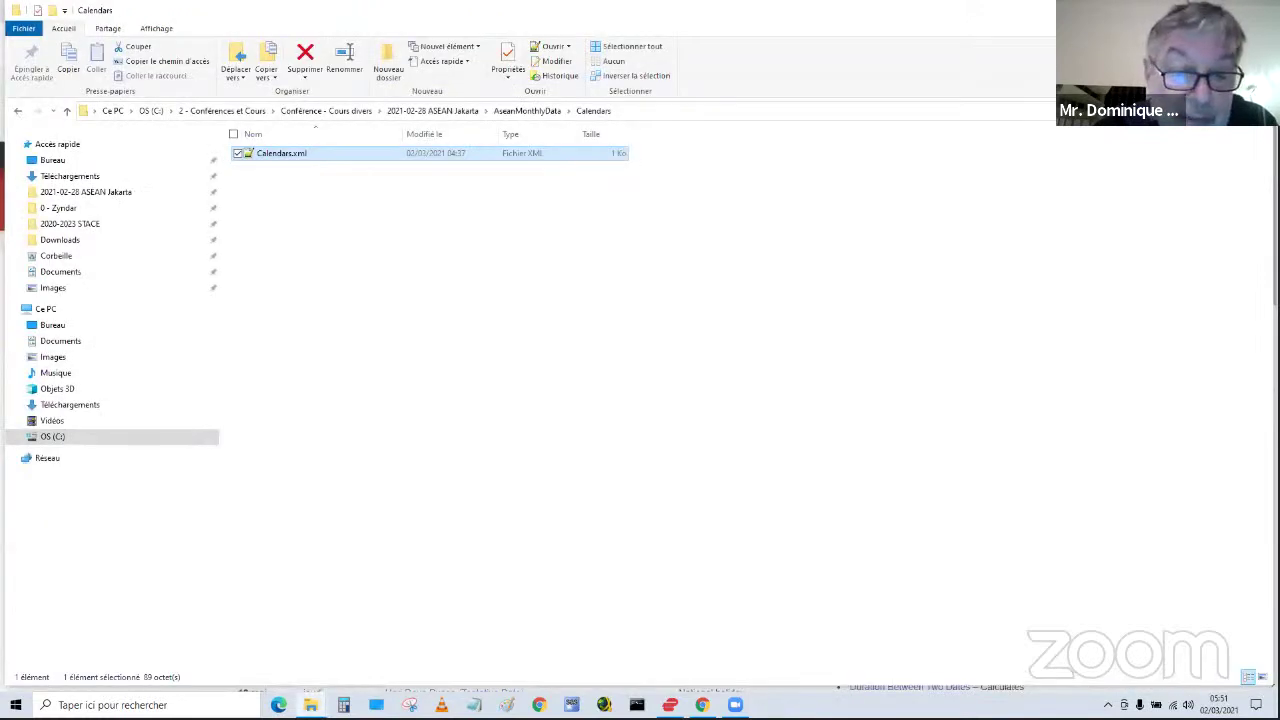
- Start JDemetra+ 2.2.3 from the desktop with a new empty workspace
left_click(343, 705)
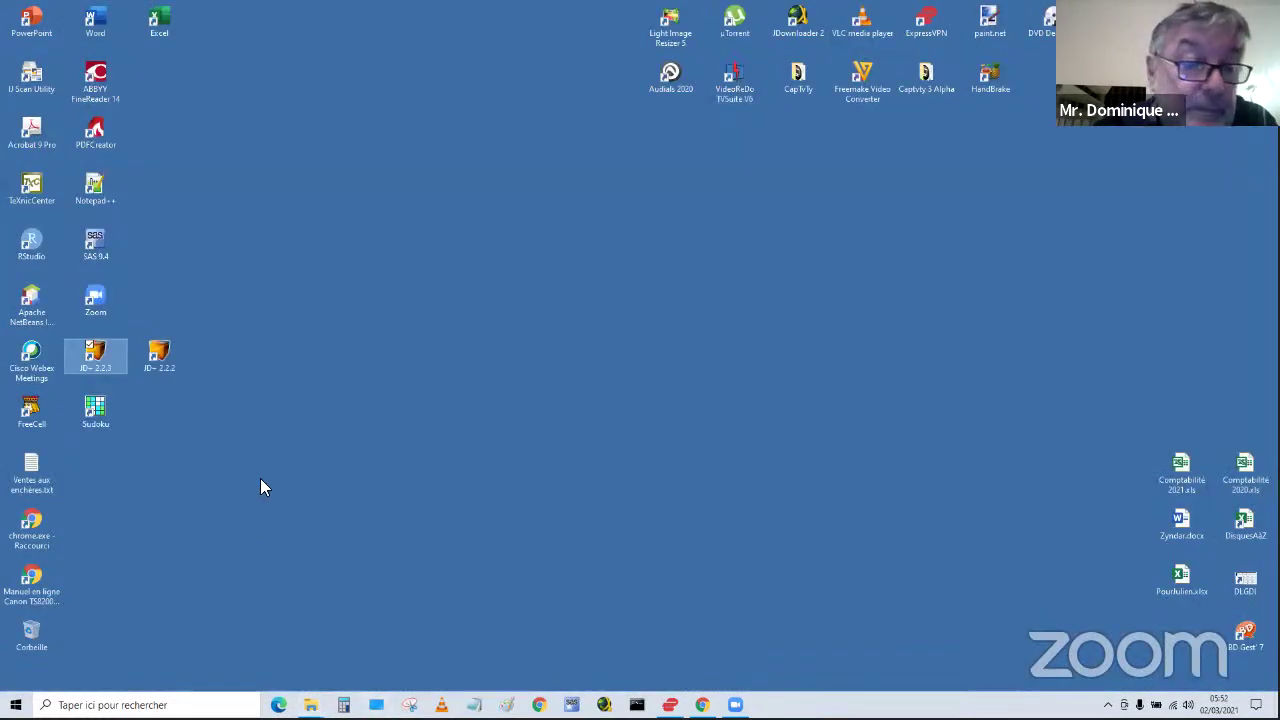
double_click(98, 358)
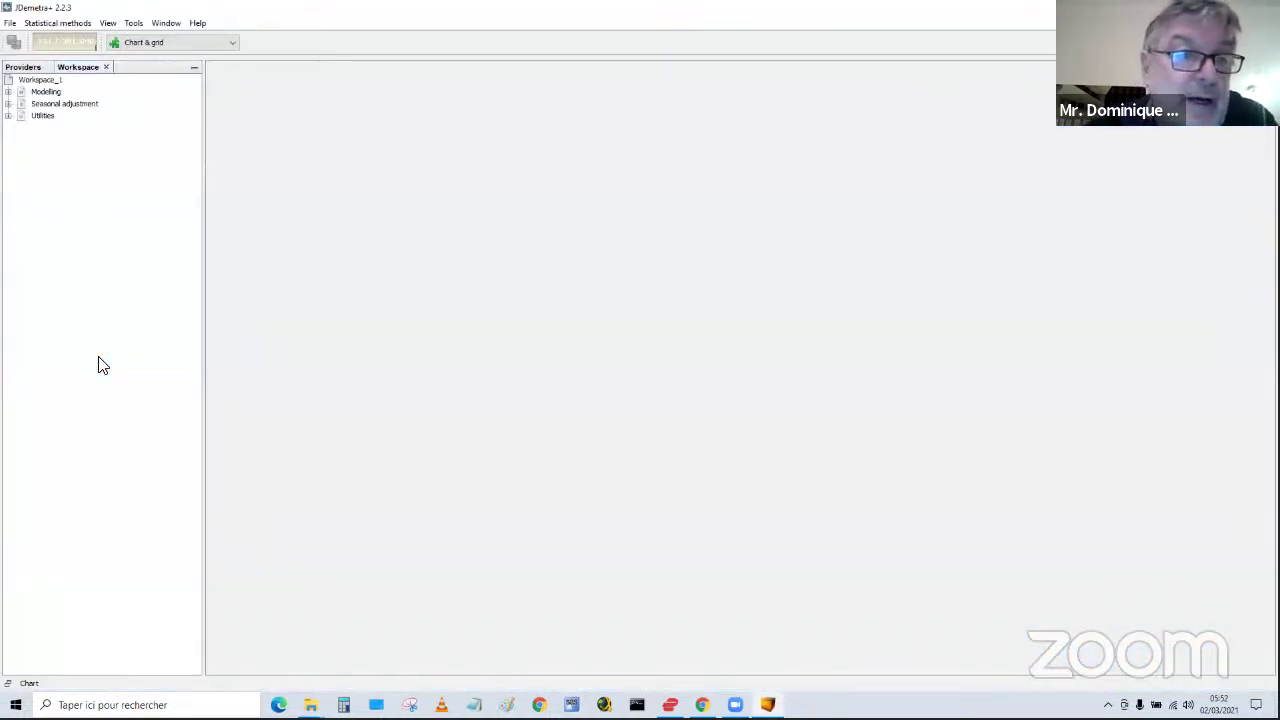
- Open the recent workspace AseanMonthlyData
left_click(10, 23)
mouse_move(32, 77)
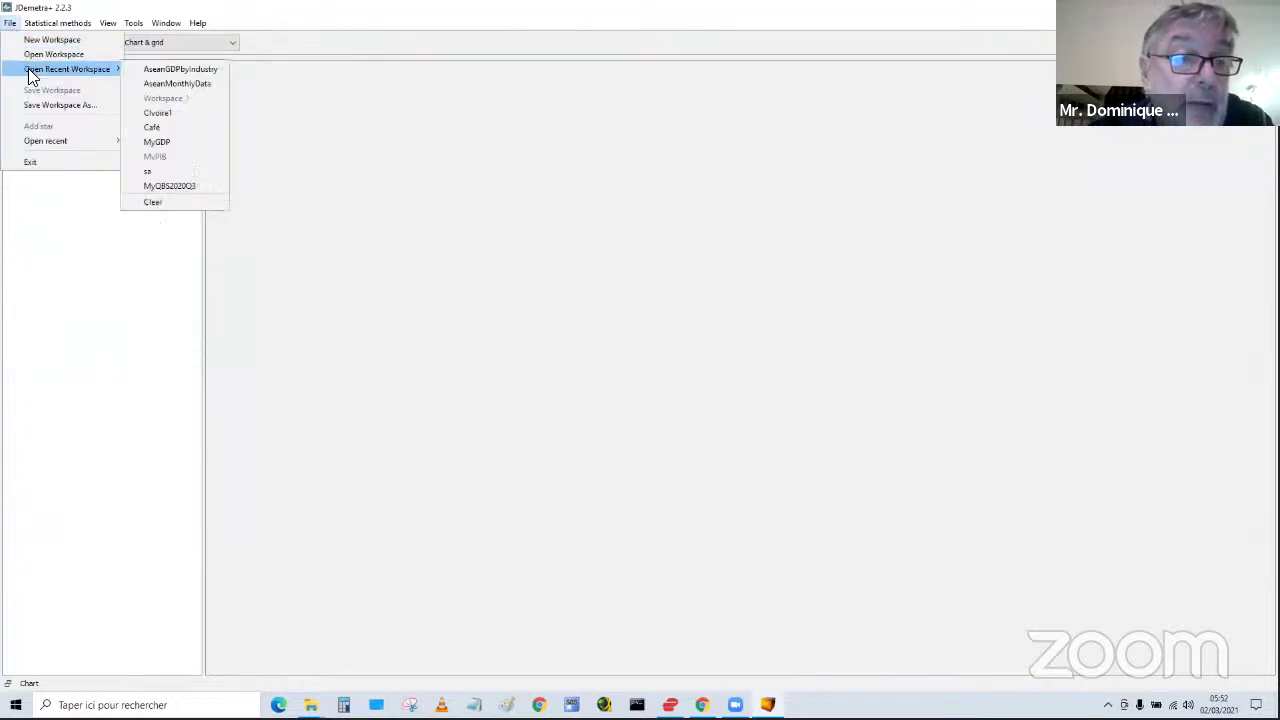
left_click(170, 87)
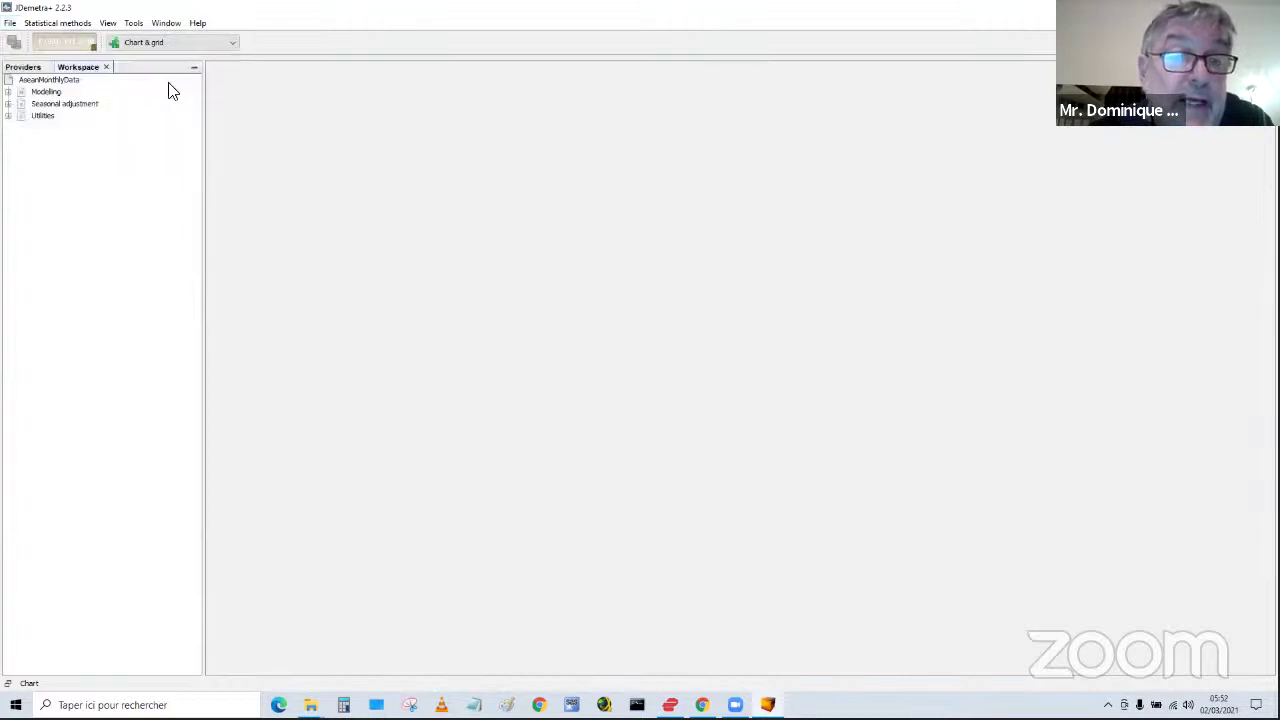
- Open the SAProcessing-3 multi-document from the seasonal adjustment section and look through its trade series
left_click(8, 104)
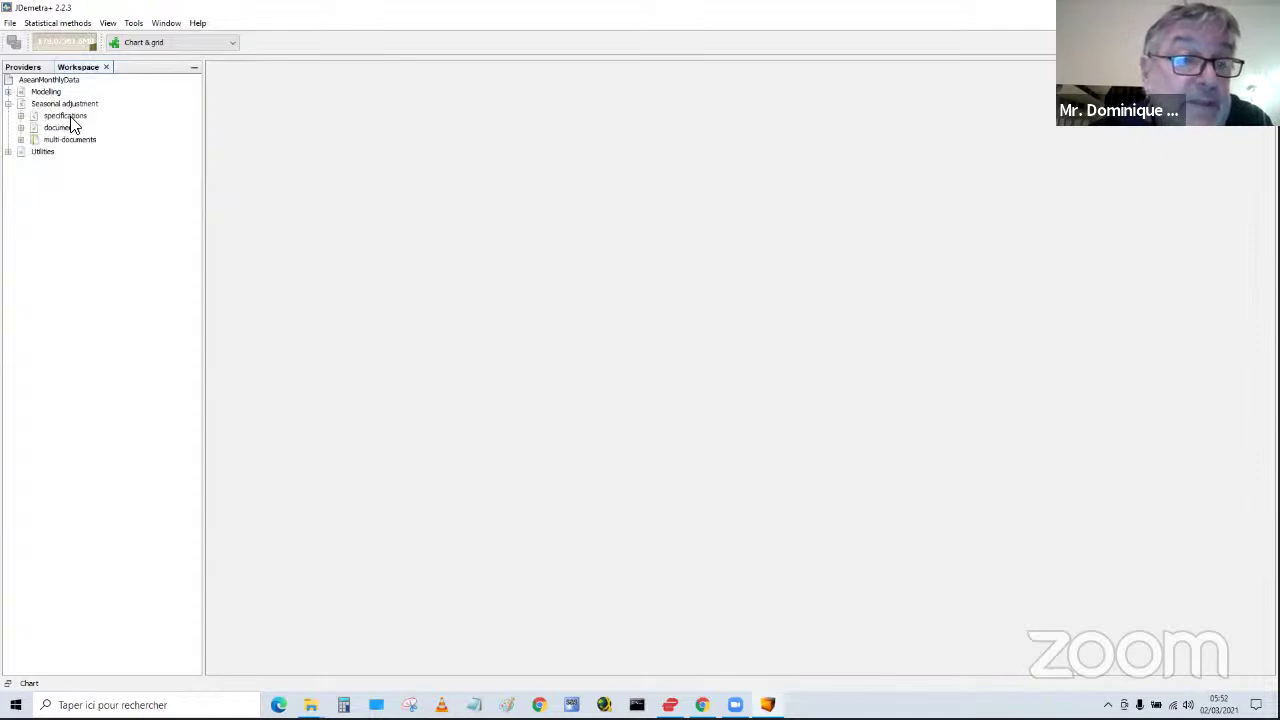
left_click(21, 140)
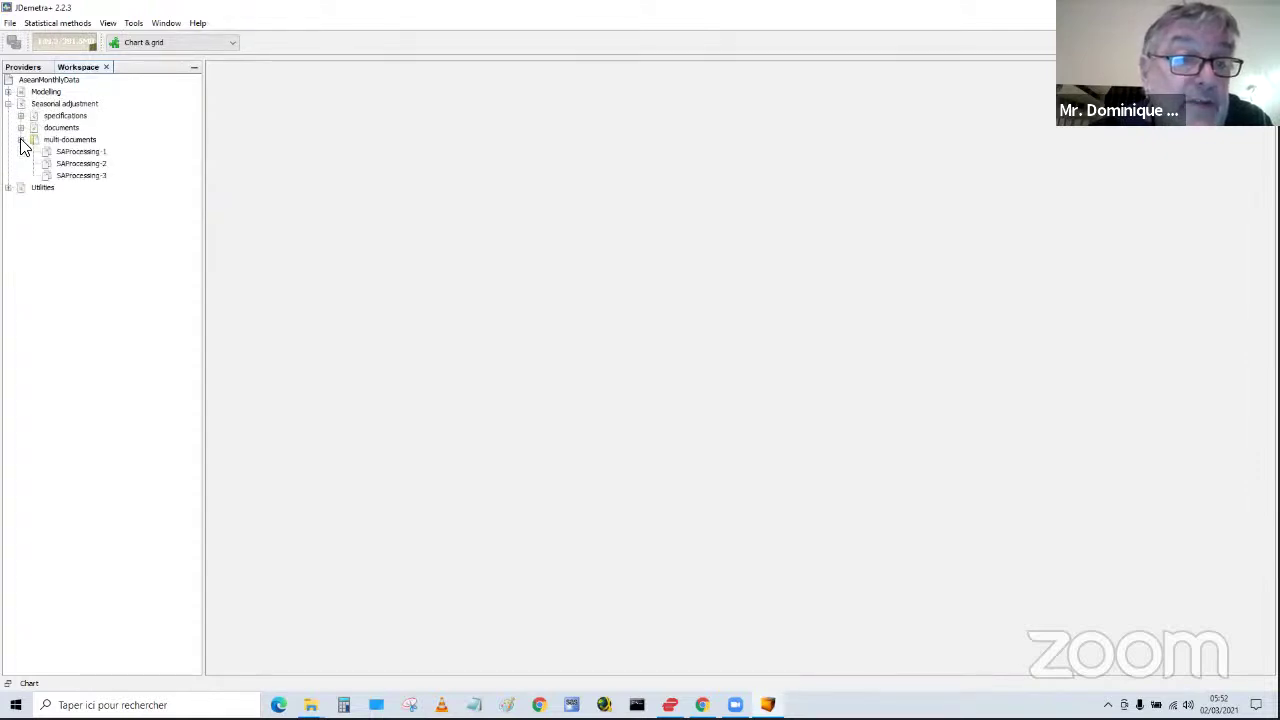
left_click(85, 178)
double_click(85, 177)
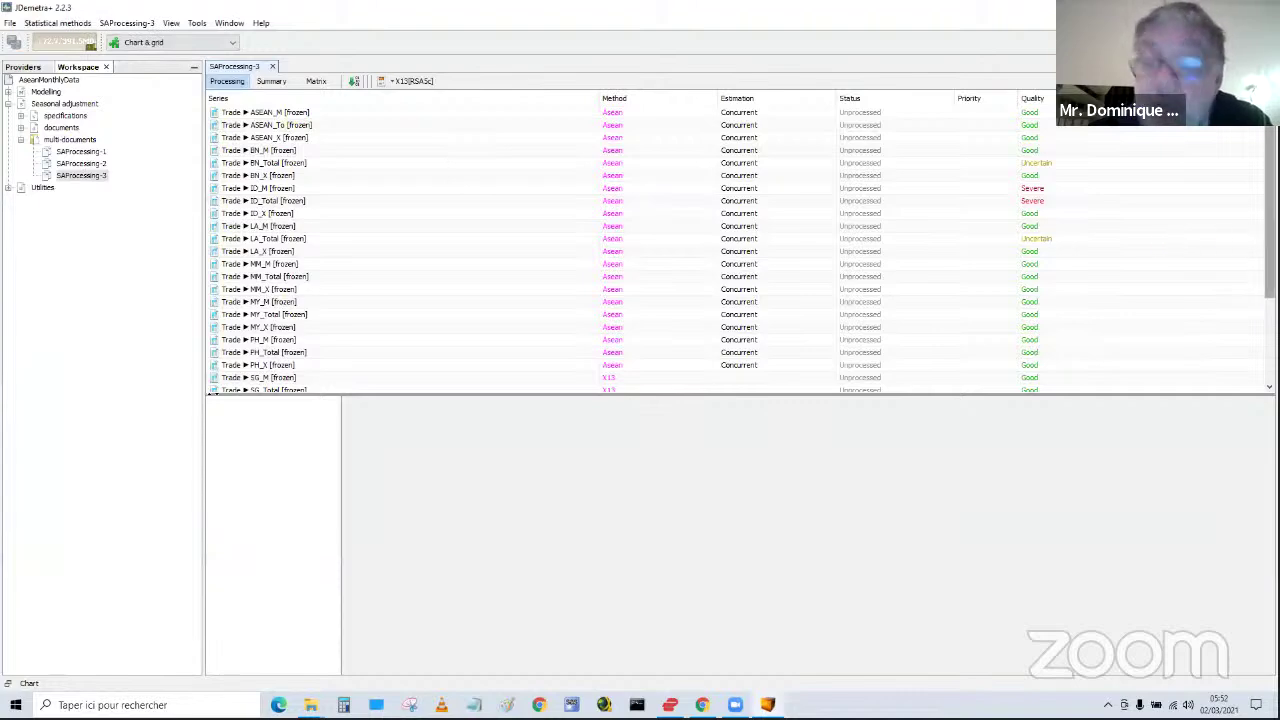
scroll(1270, 250, "down", 3)
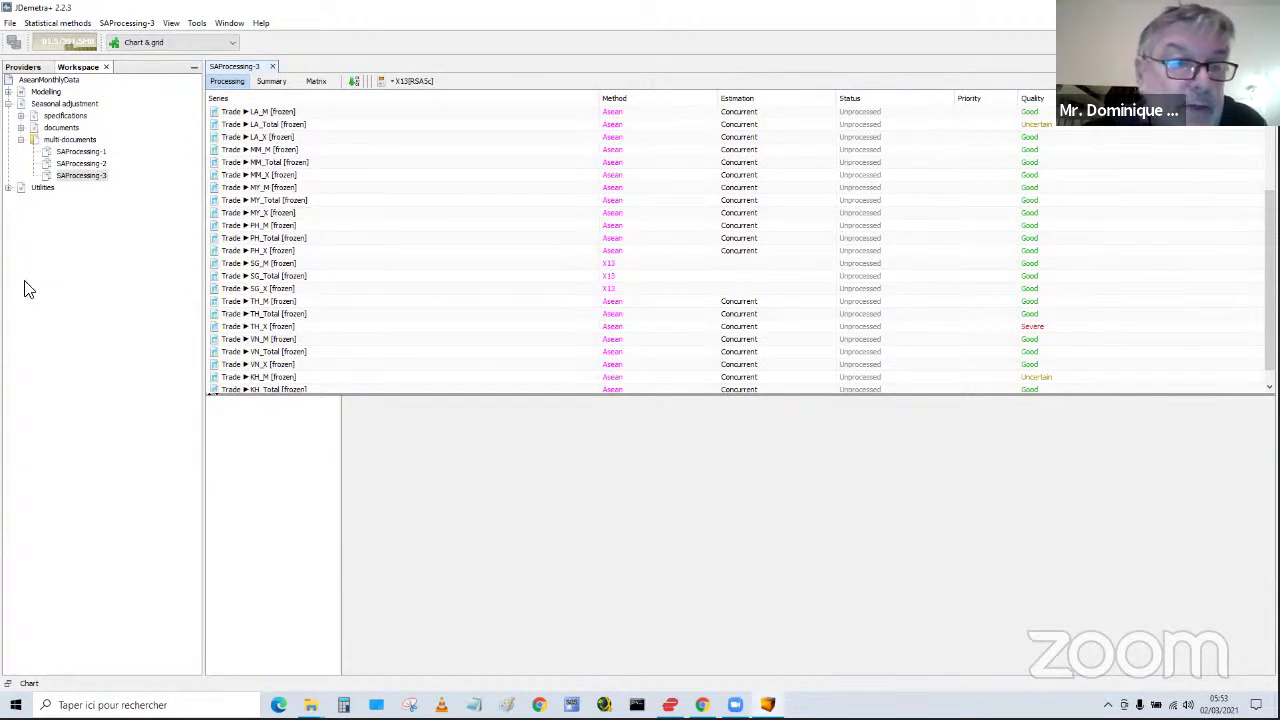
- Start a new national calendar in the workspace's utilities and name it Singapore
left_click(8, 195)
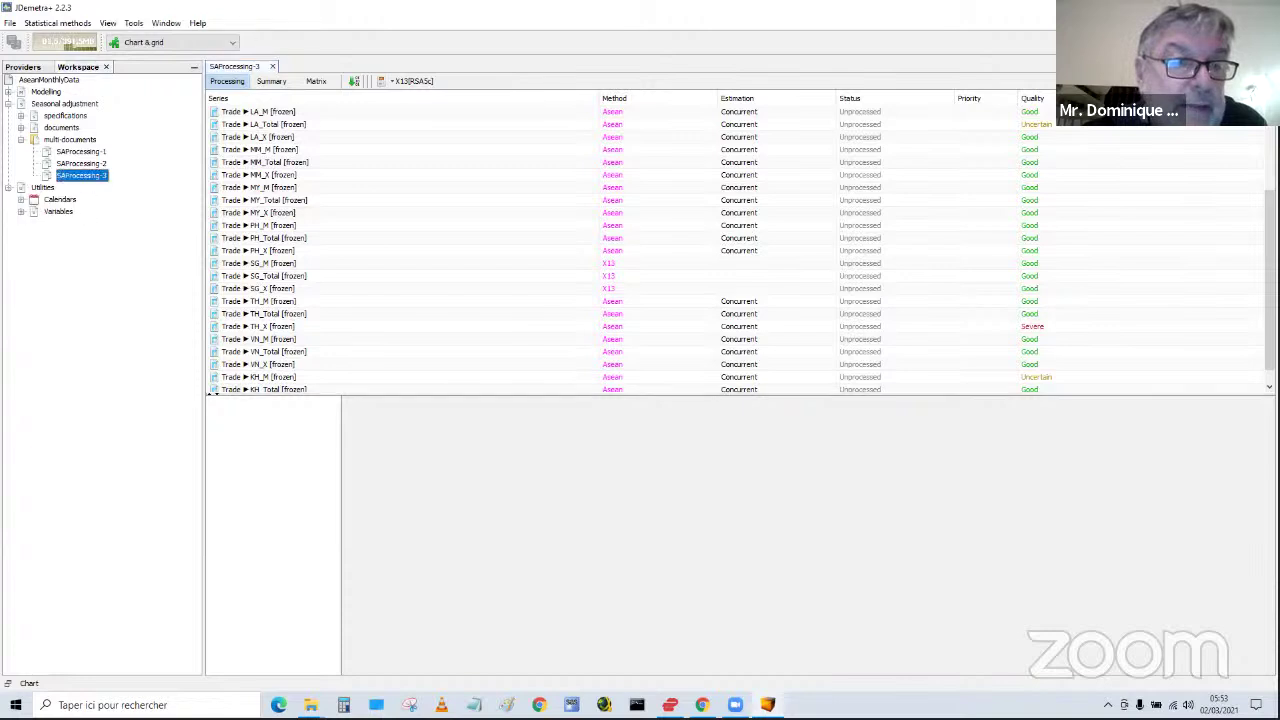
left_click(8, 187)
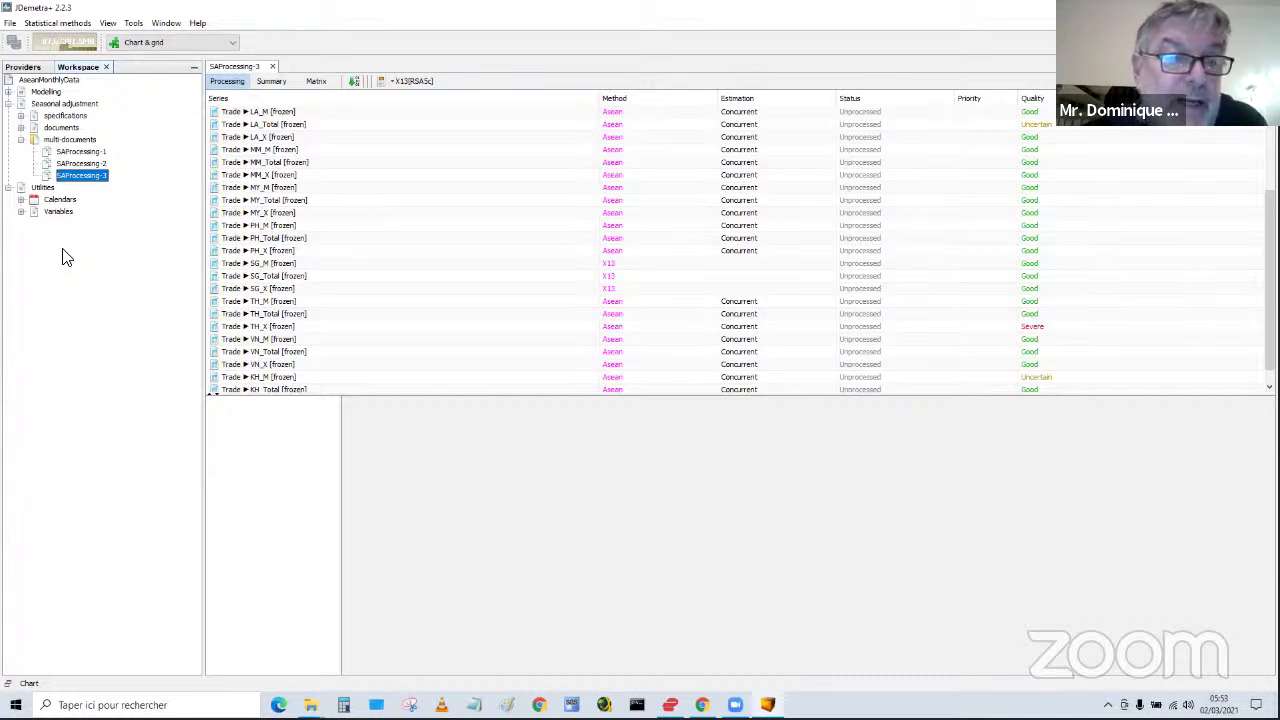
left_click(21, 199)
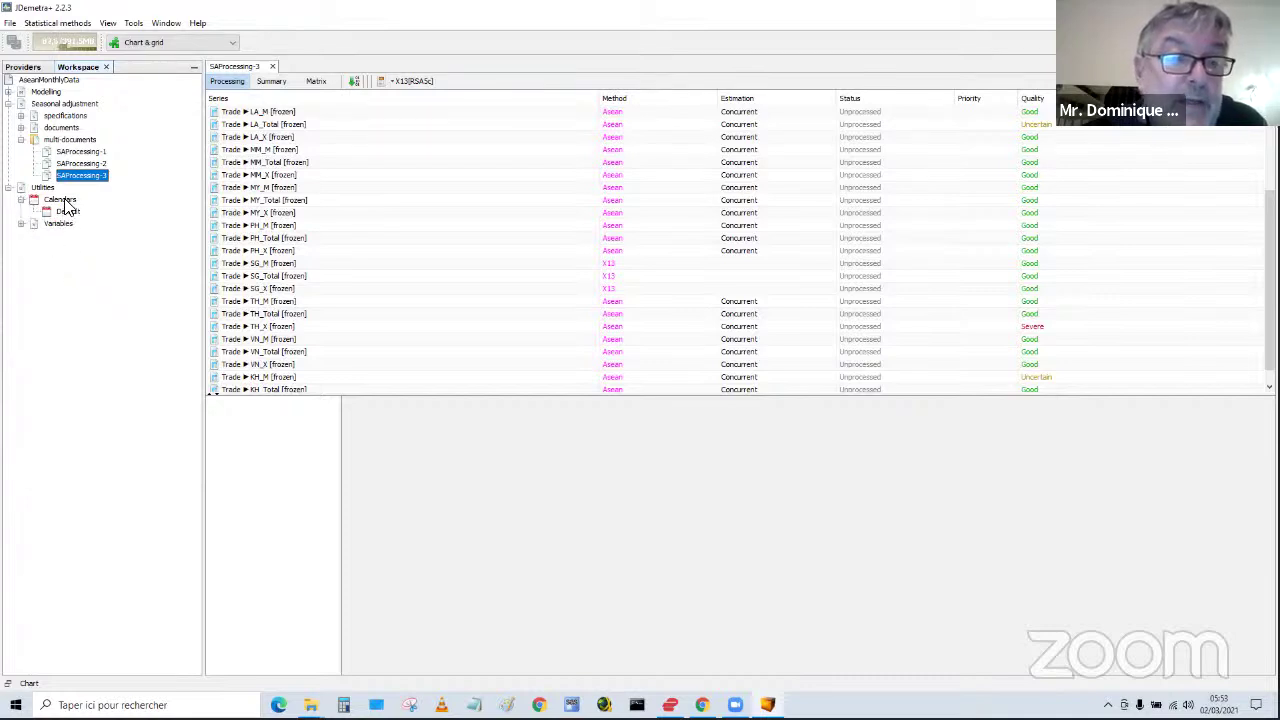
right_click(60, 200)
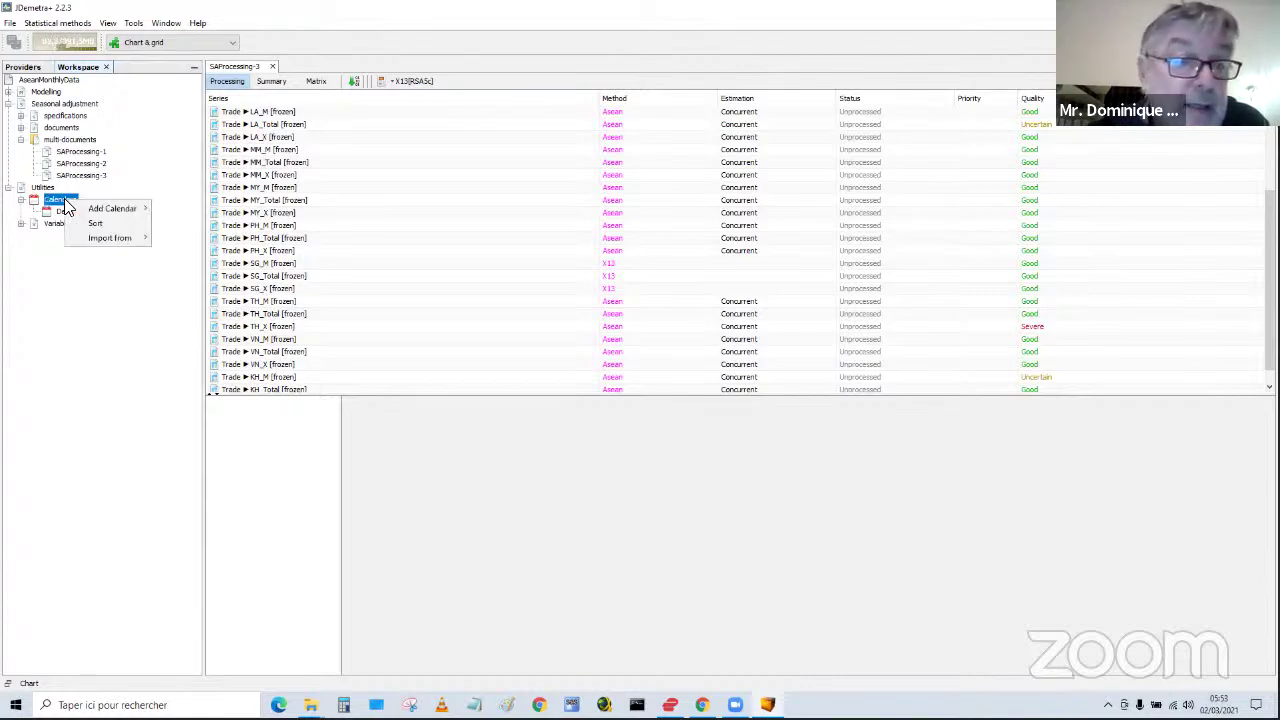
mouse_move(97, 210)
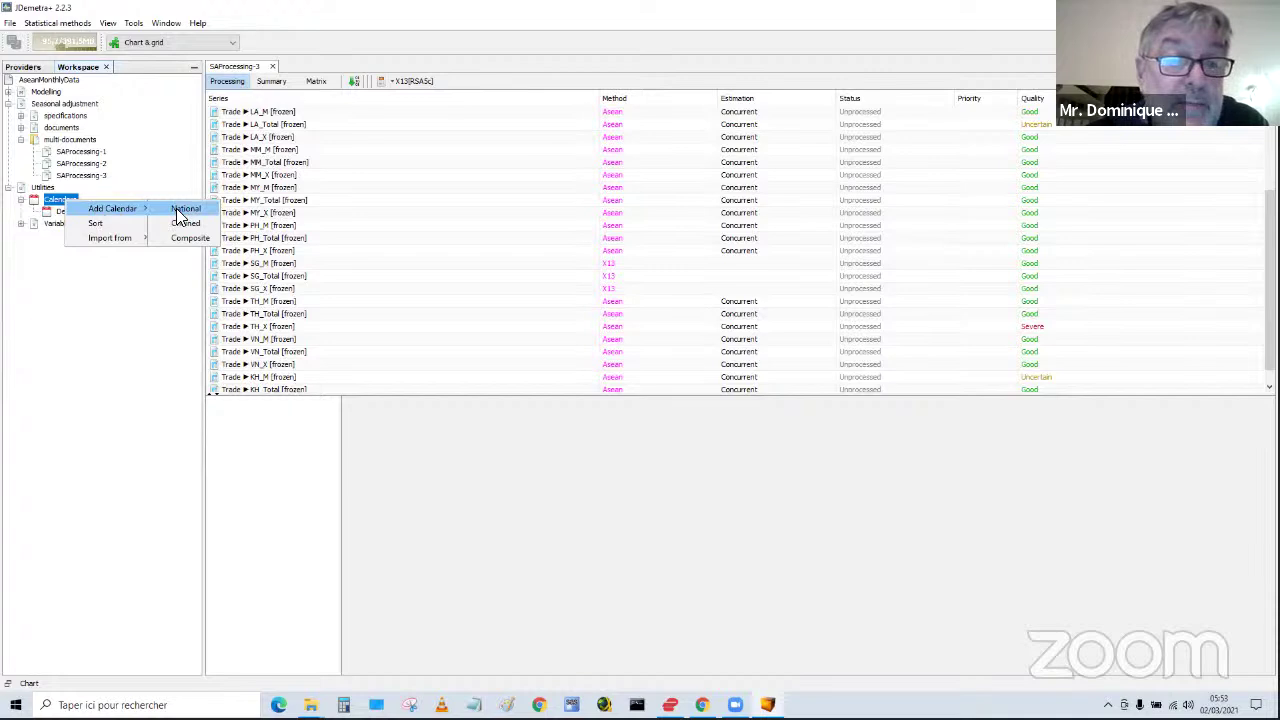
left_click(182, 209)
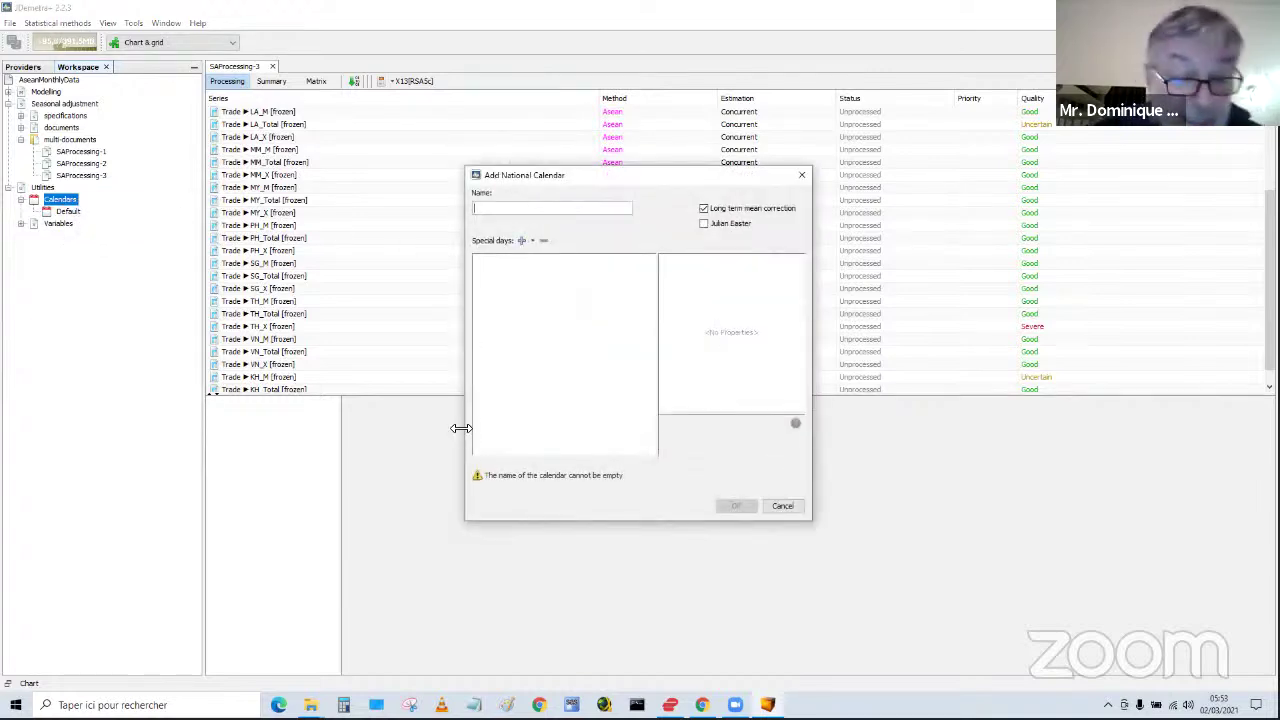
type("Sing")
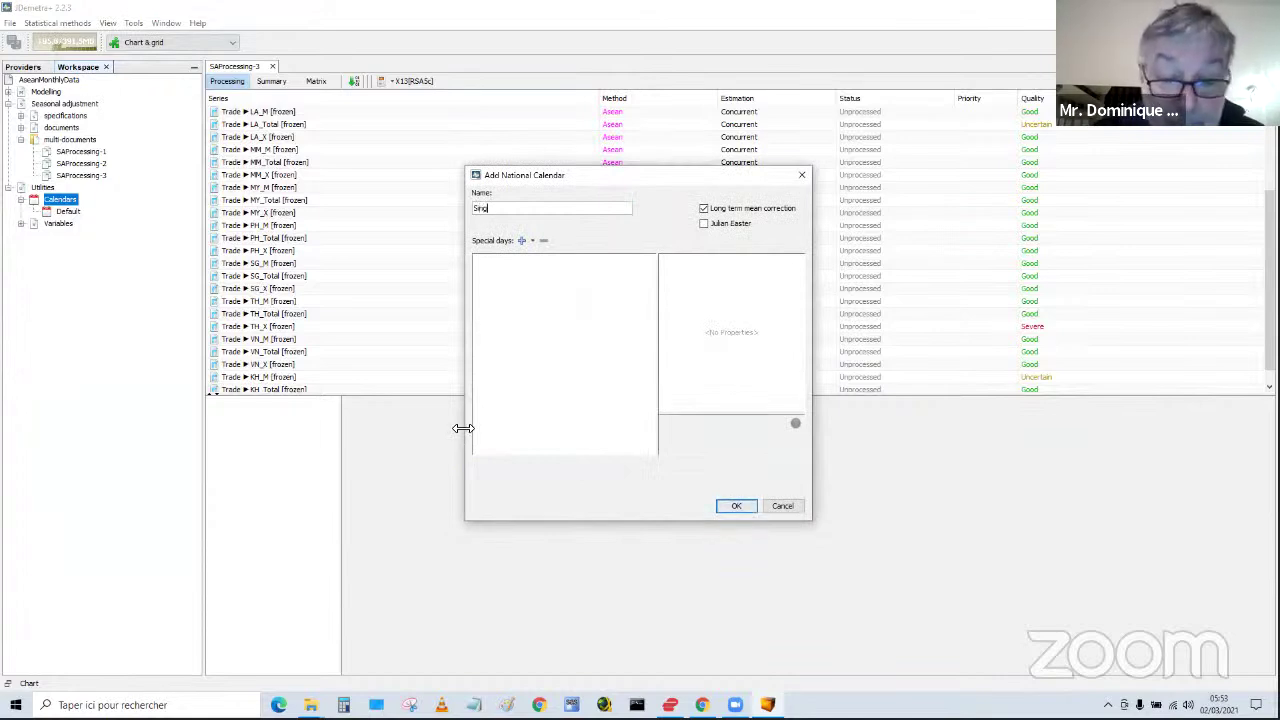
type("apore")
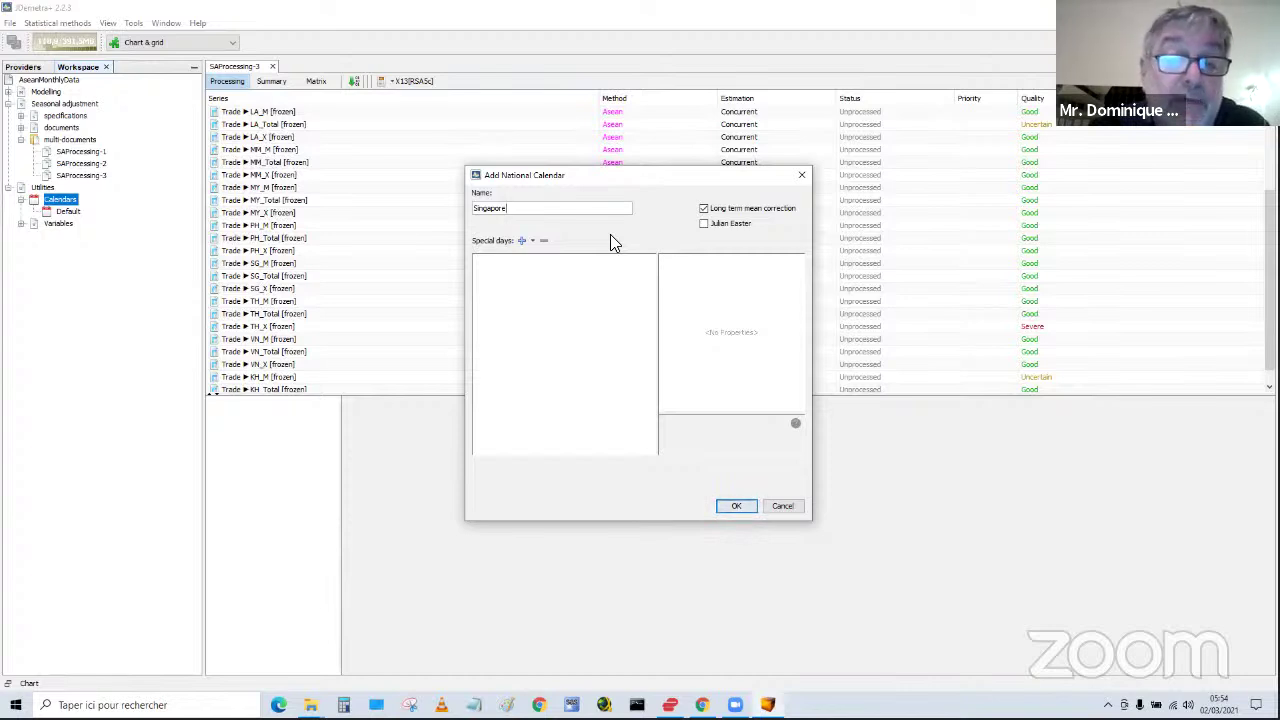
- Add a predefined special day to the Singapore calendar and set its day event to NewYear
left_click(530, 240)
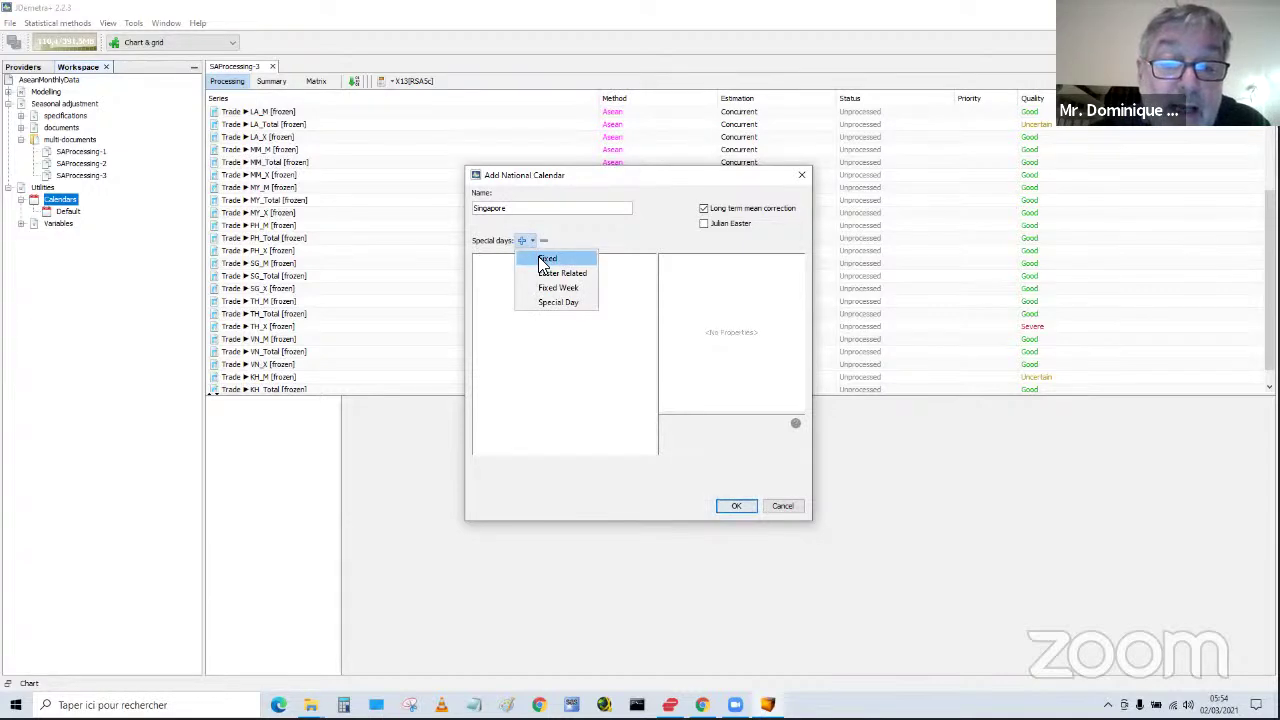
left_click(550, 305)
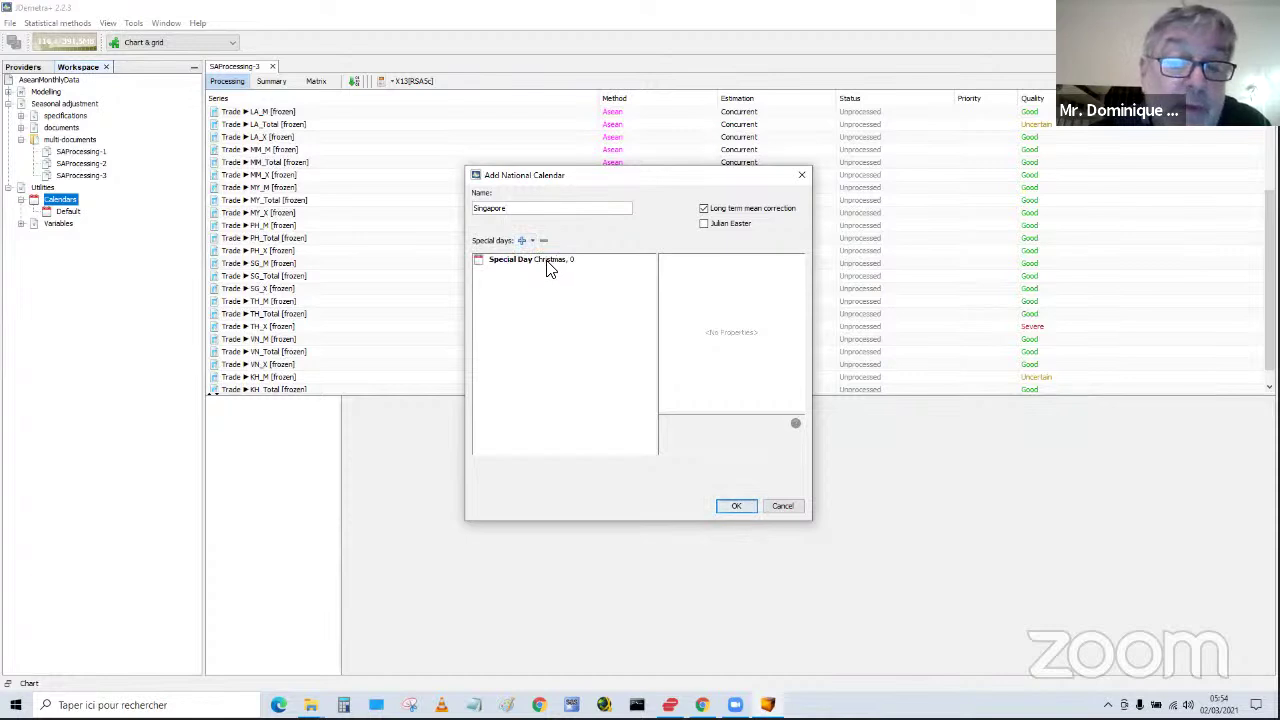
left_click(546, 262)
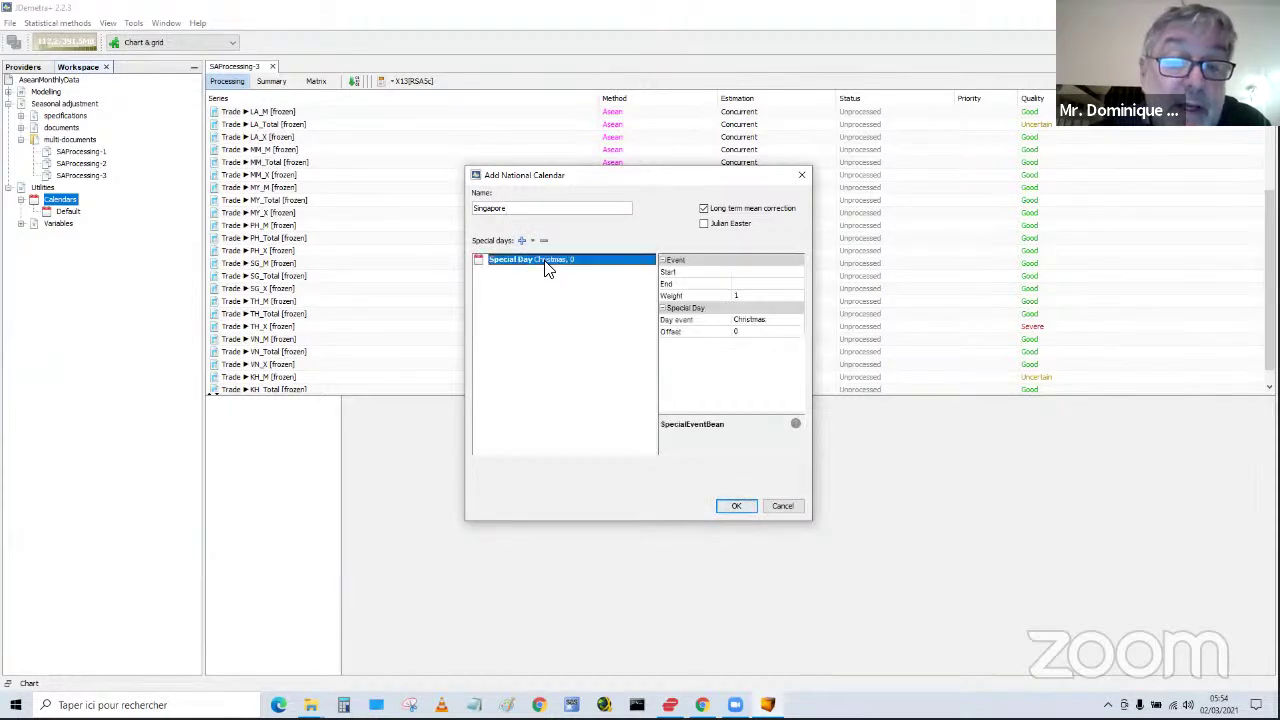
left_click(750, 320)
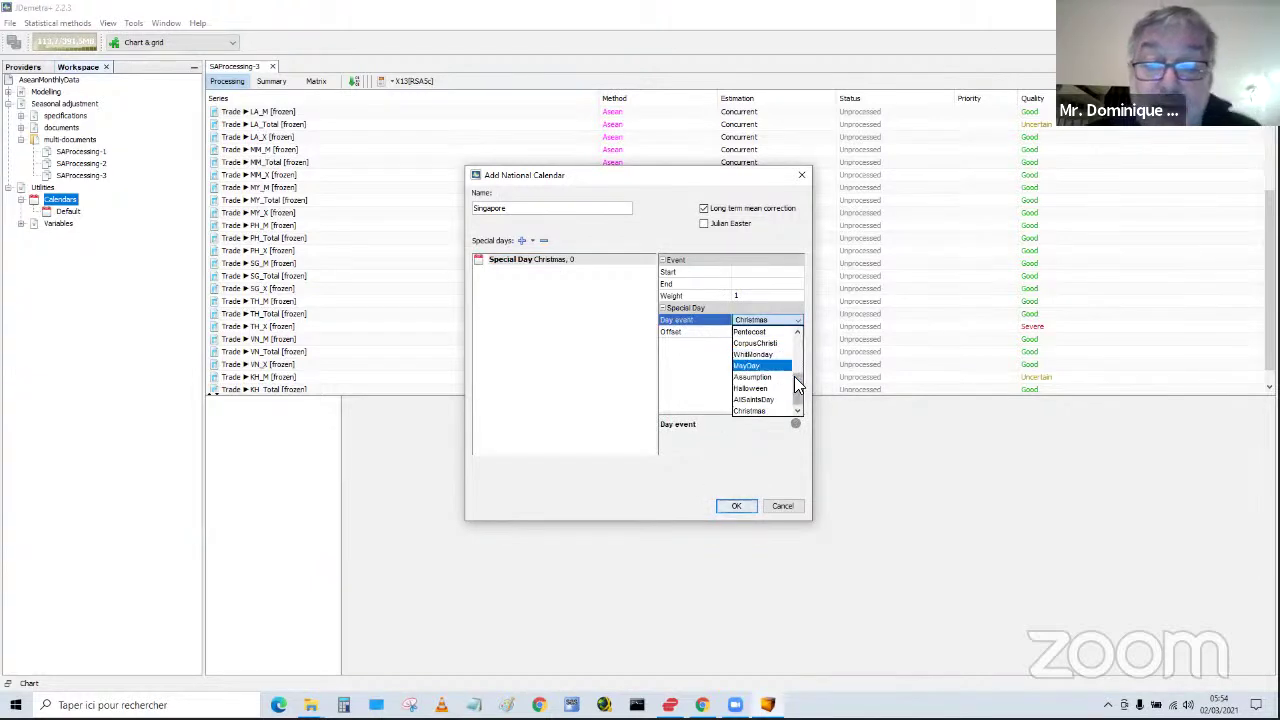
left_click_drag(797, 385, 798, 340)
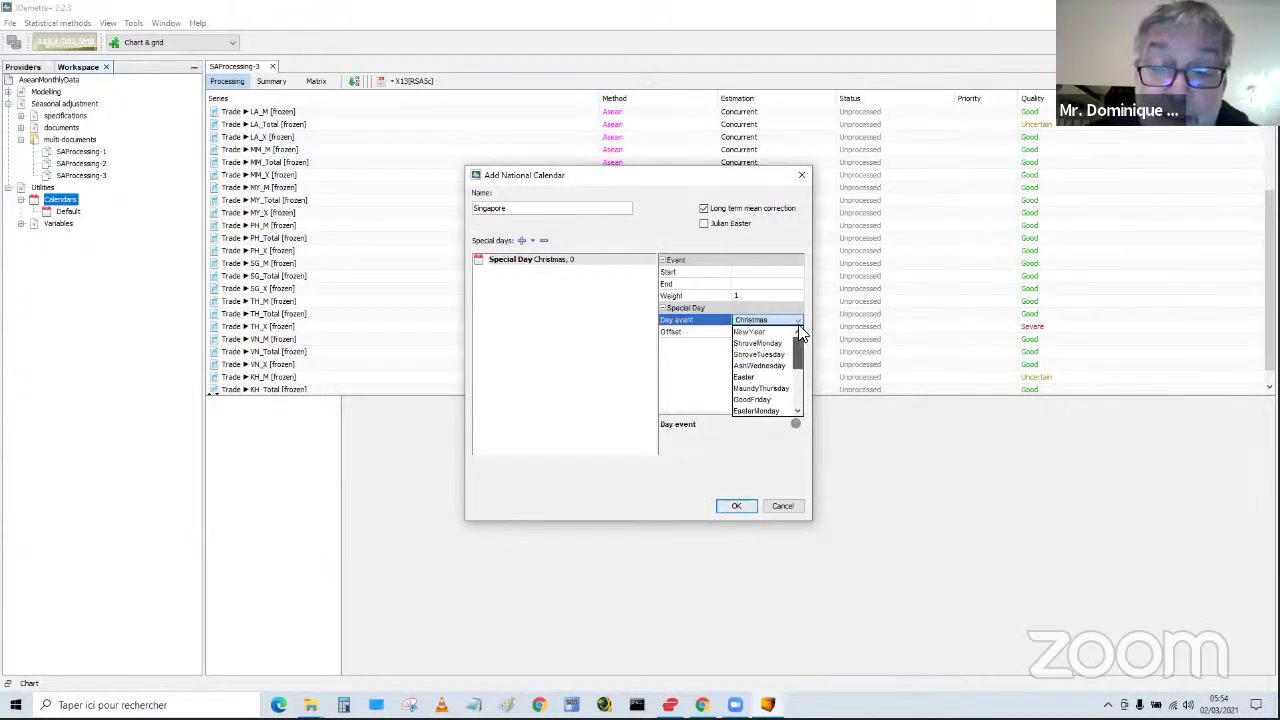
scroll(775, 337, "up", 2)
left_click(772, 332)
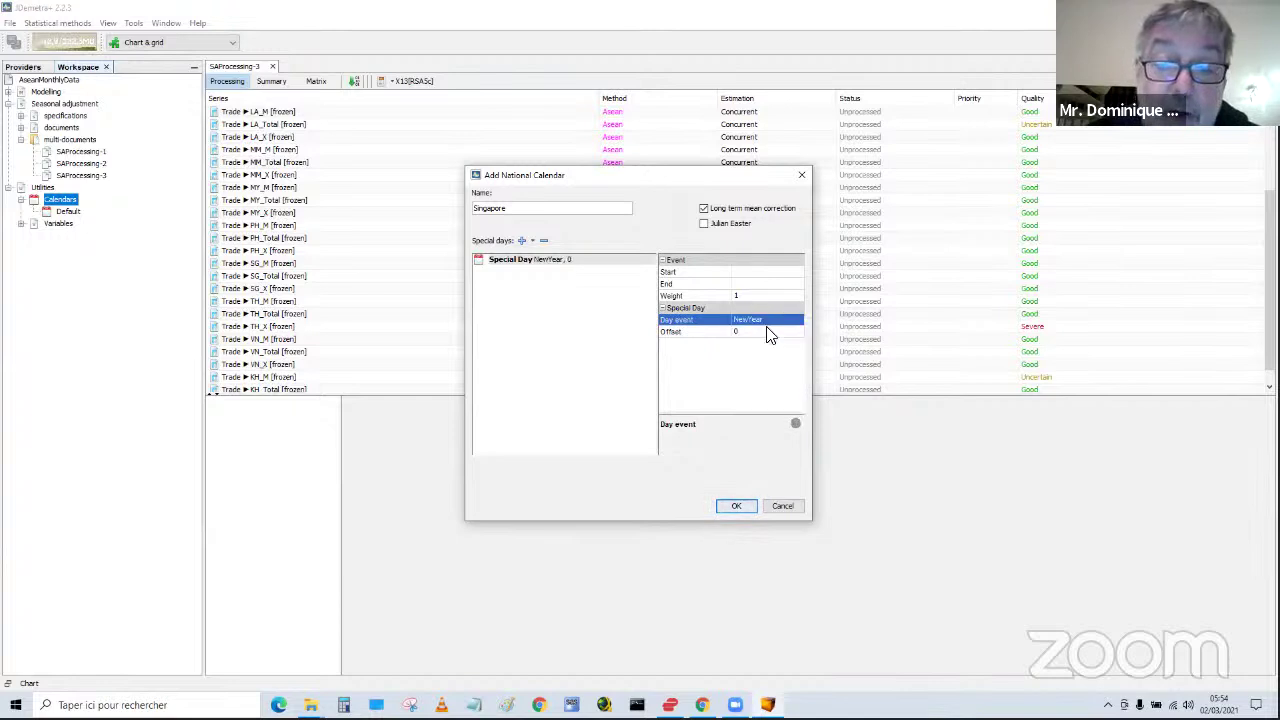
left_click(531, 334)
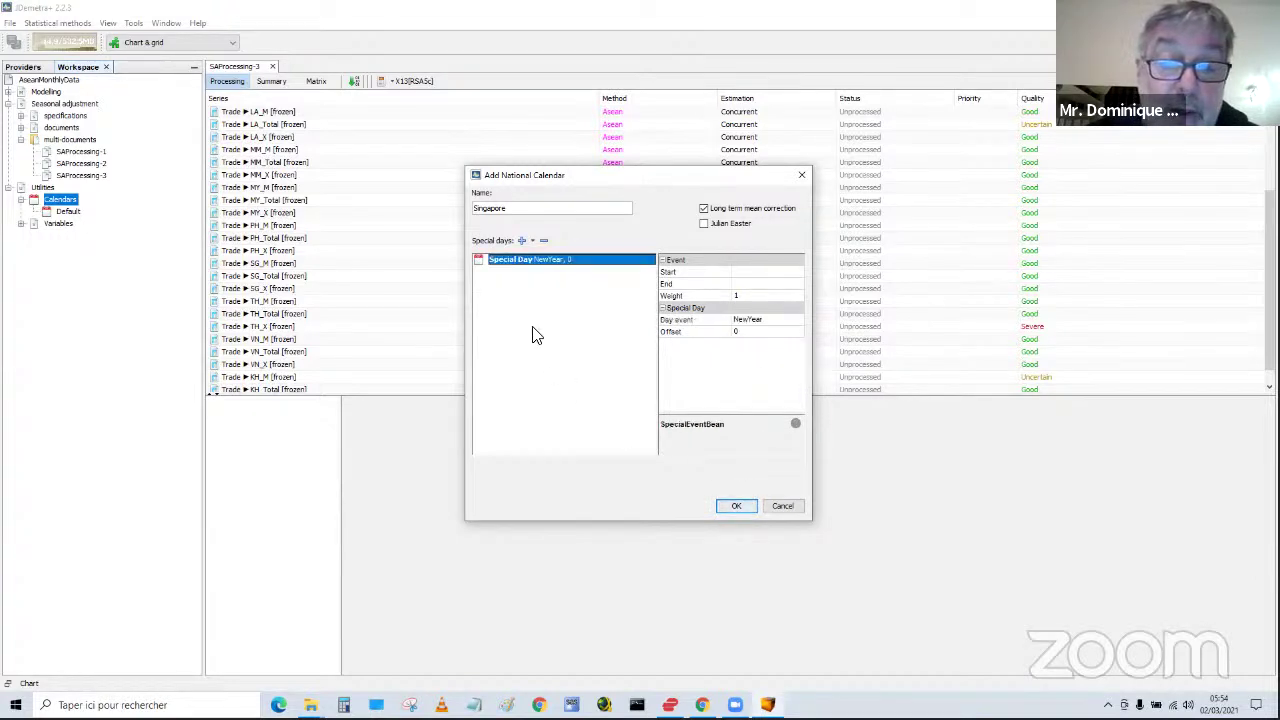
- Add two more special days to the Singapore calendar, one for Christmas and one set to GoodFriday
left_click(522, 240)
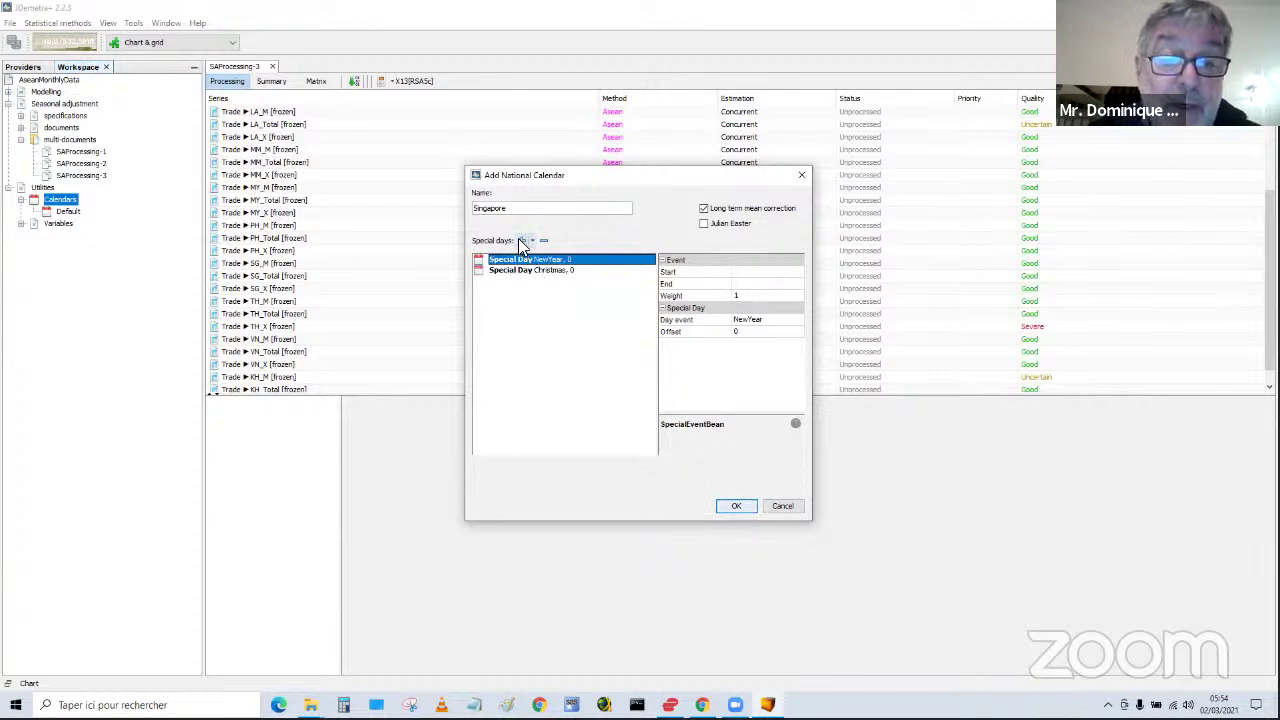
left_click(520, 240)
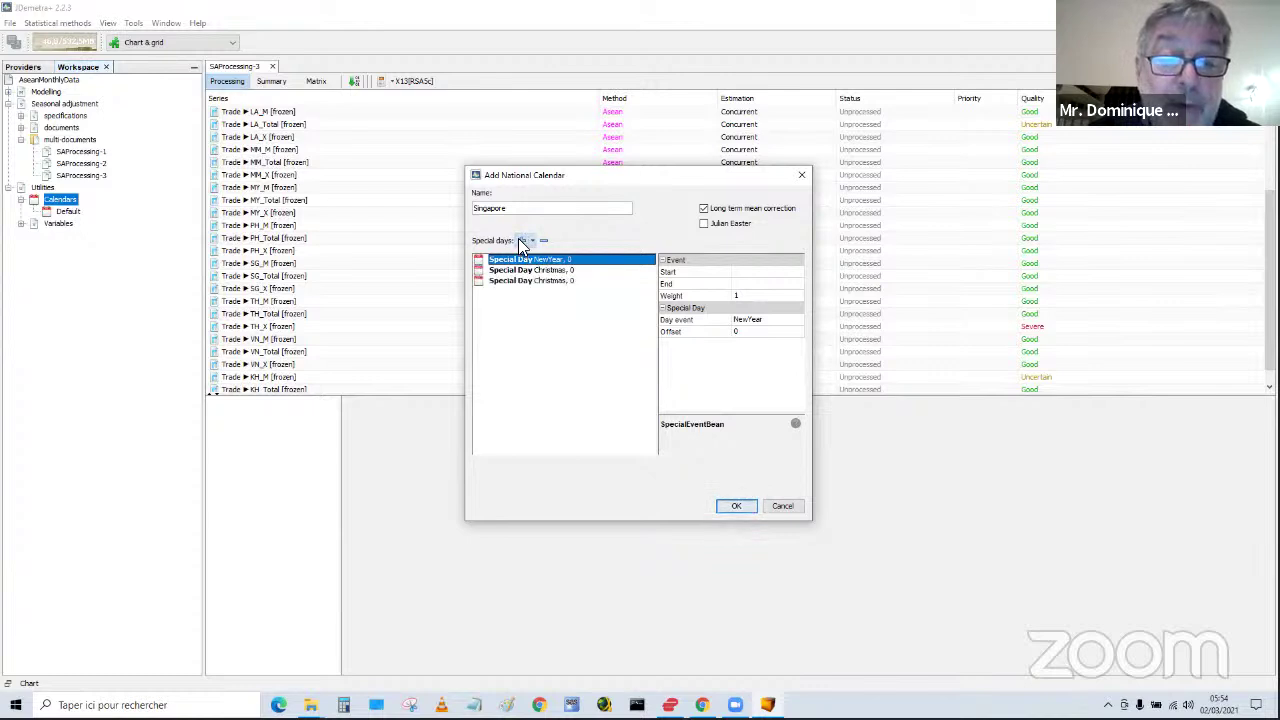
left_click(550, 281)
left_click(745, 320)
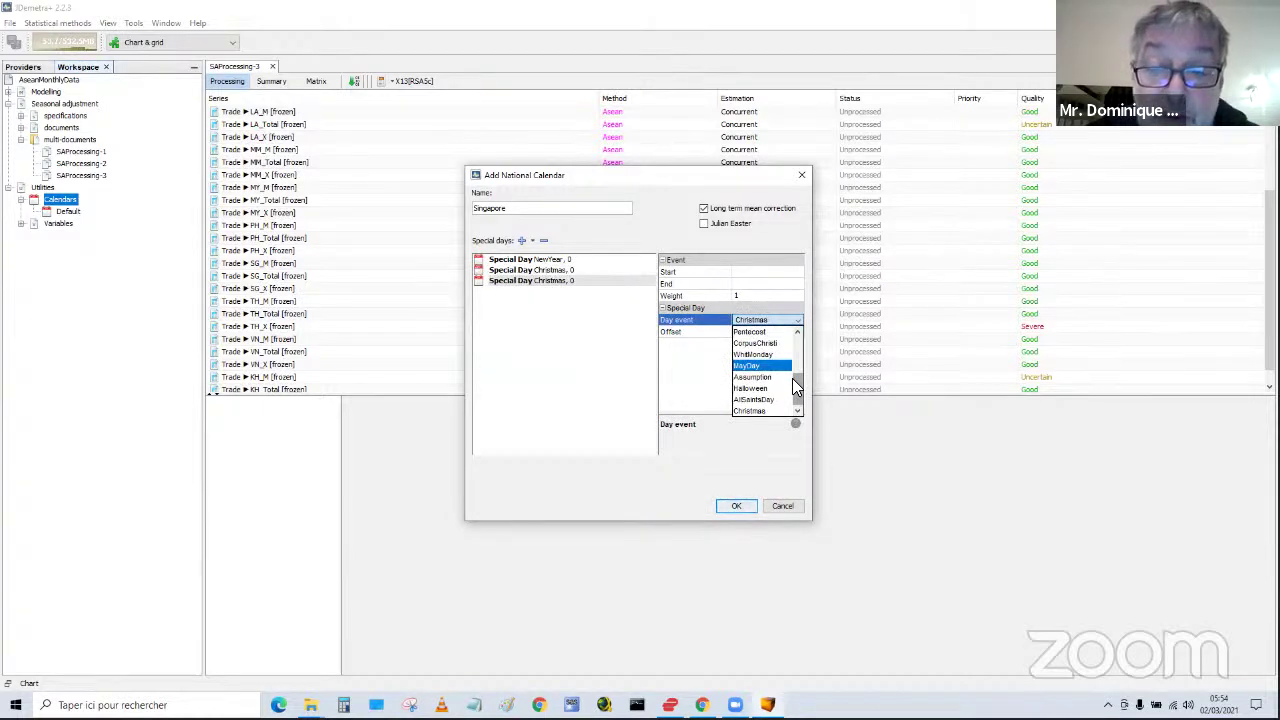
left_click_drag(796, 387, 797, 368)
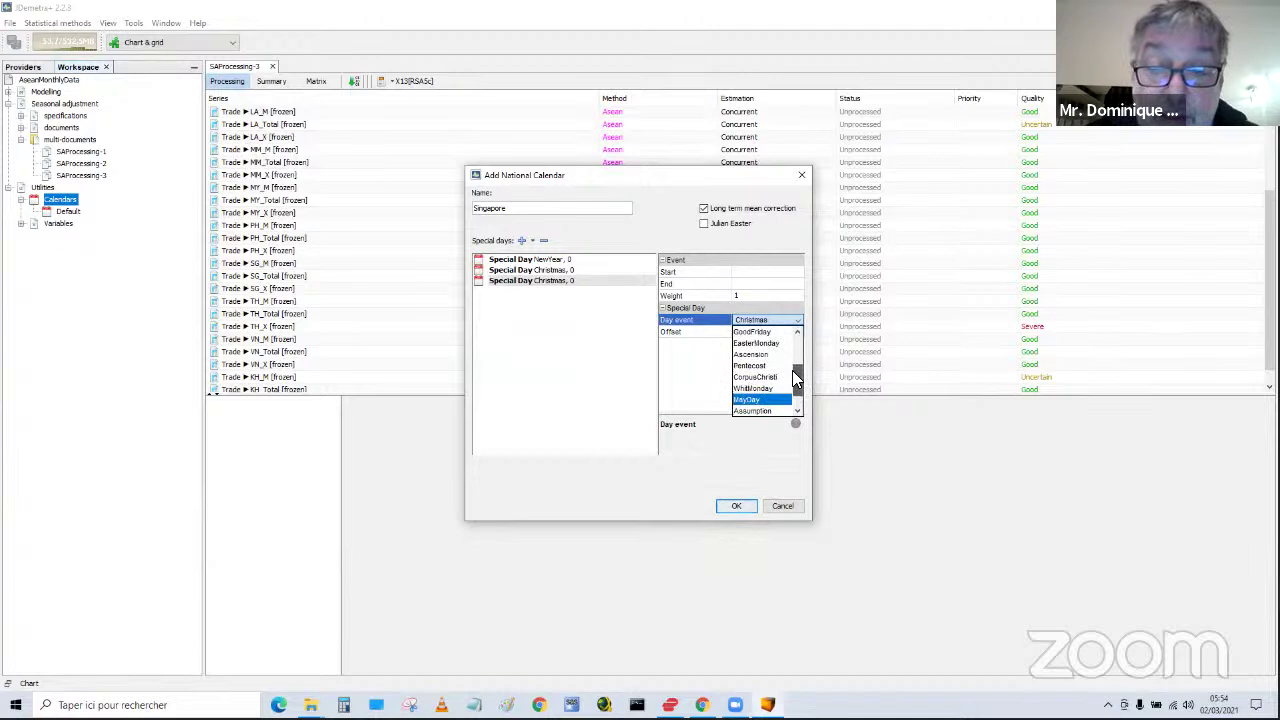
left_click(751, 337)
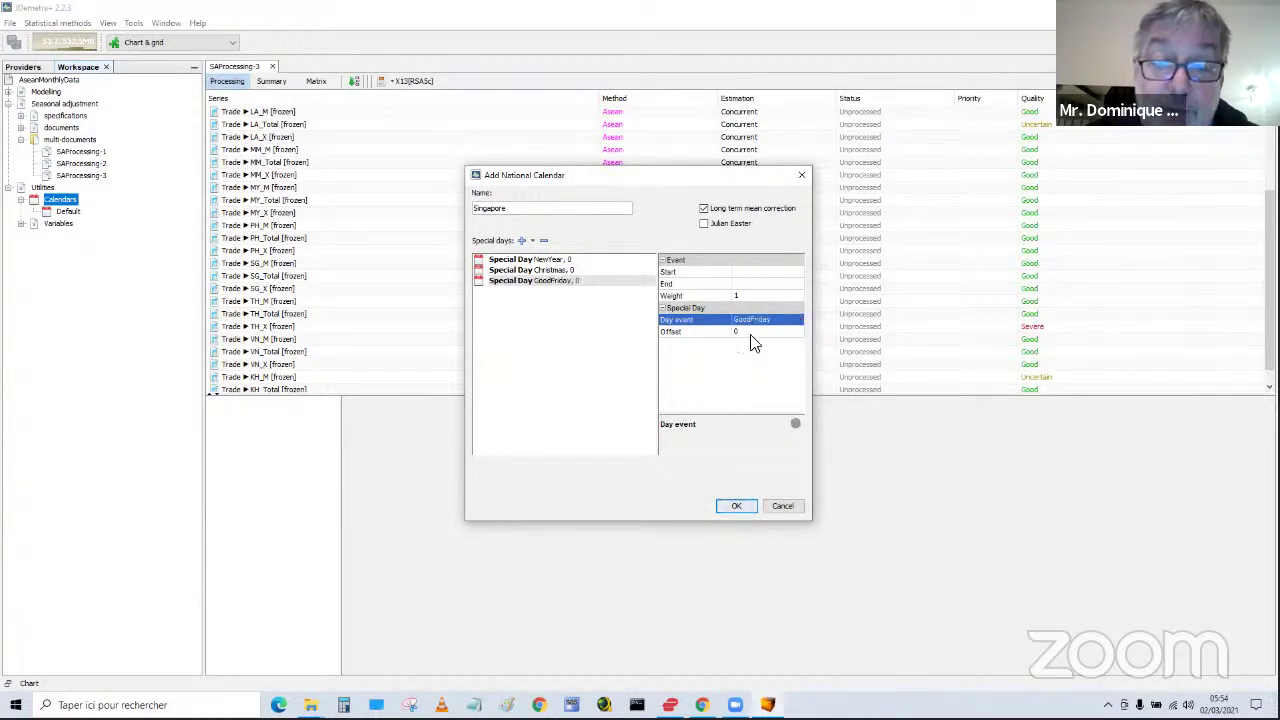
left_click(565, 305)
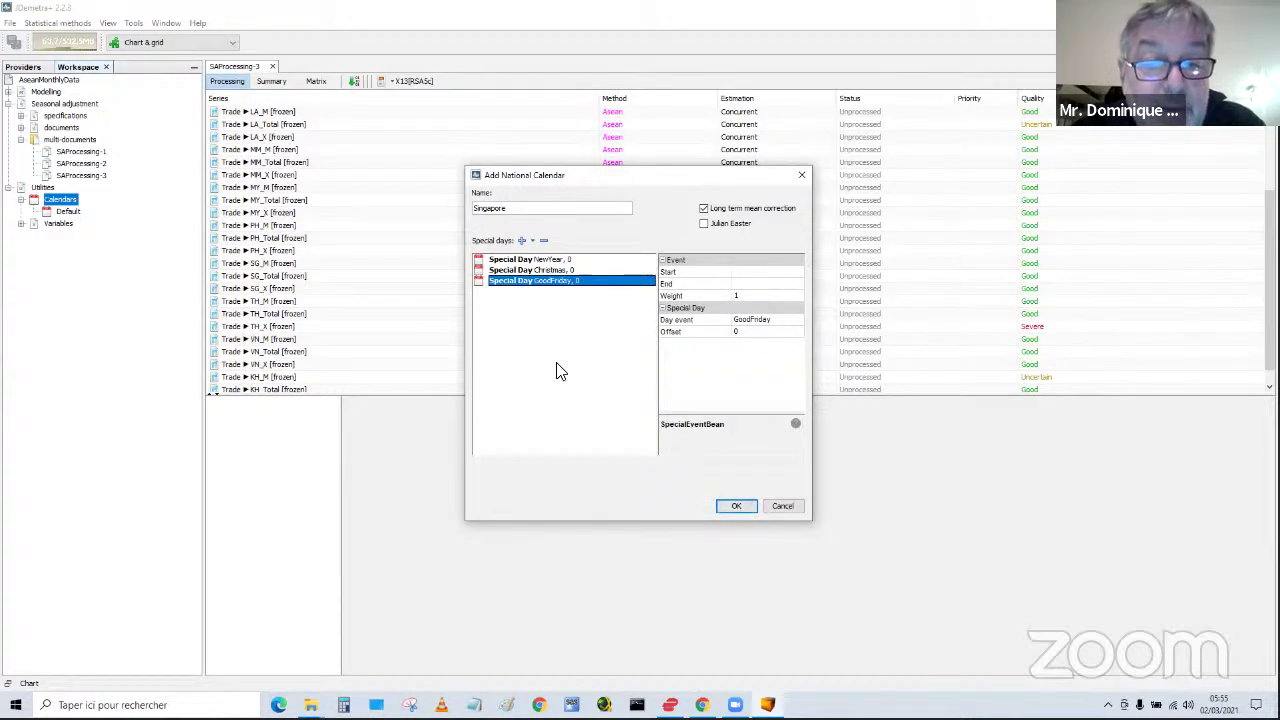
- Confirm the Singapore calendar and save the AseanMonthlyData workspace
left_click(732, 507)
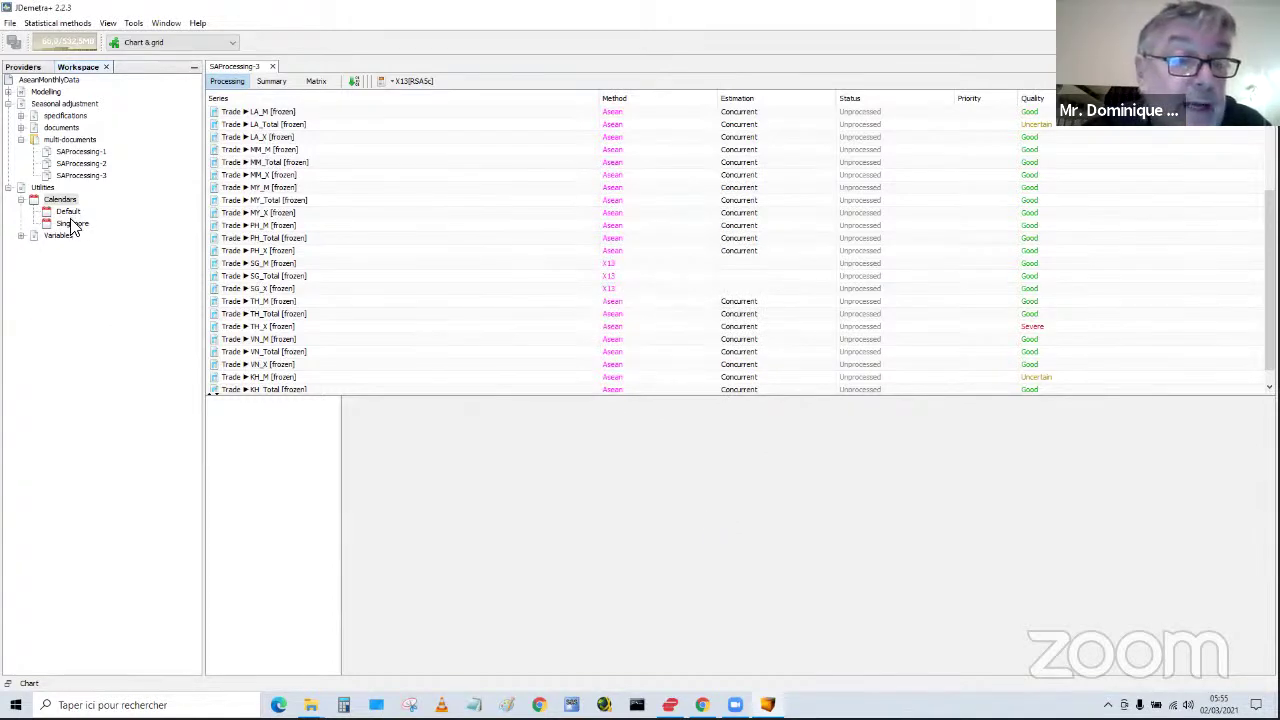
left_click(10, 23)
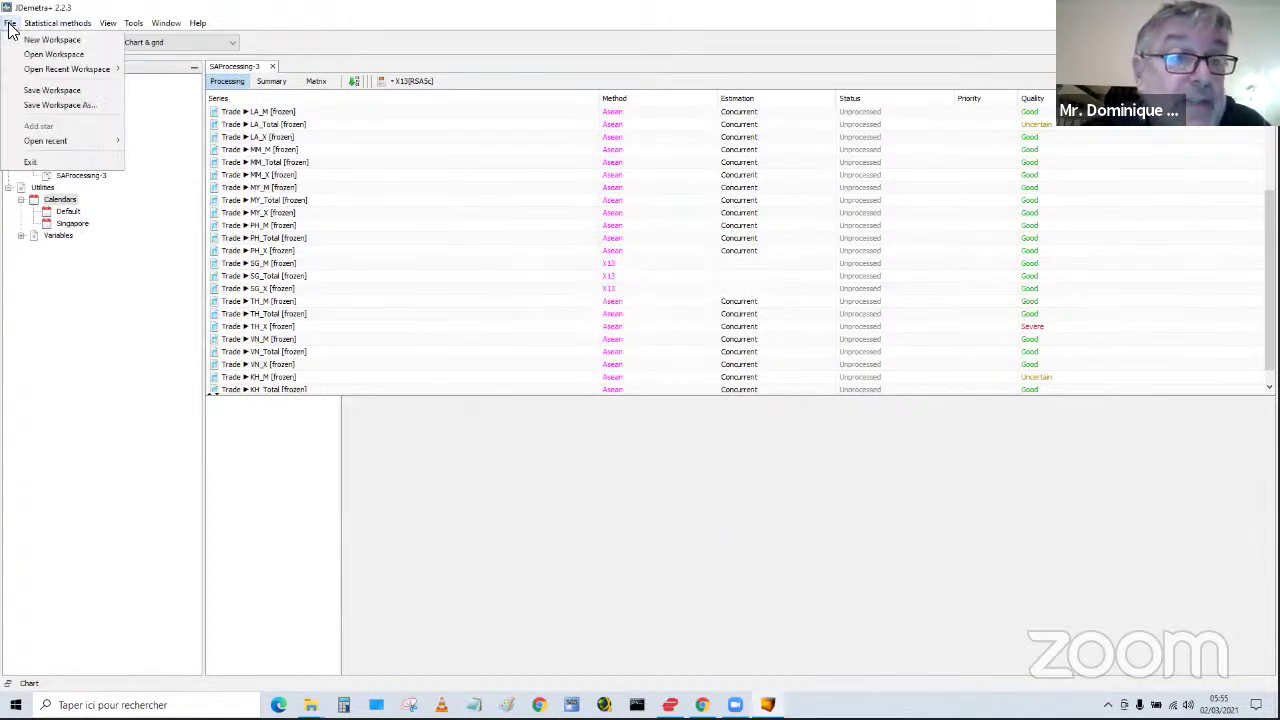
left_click(56, 91)
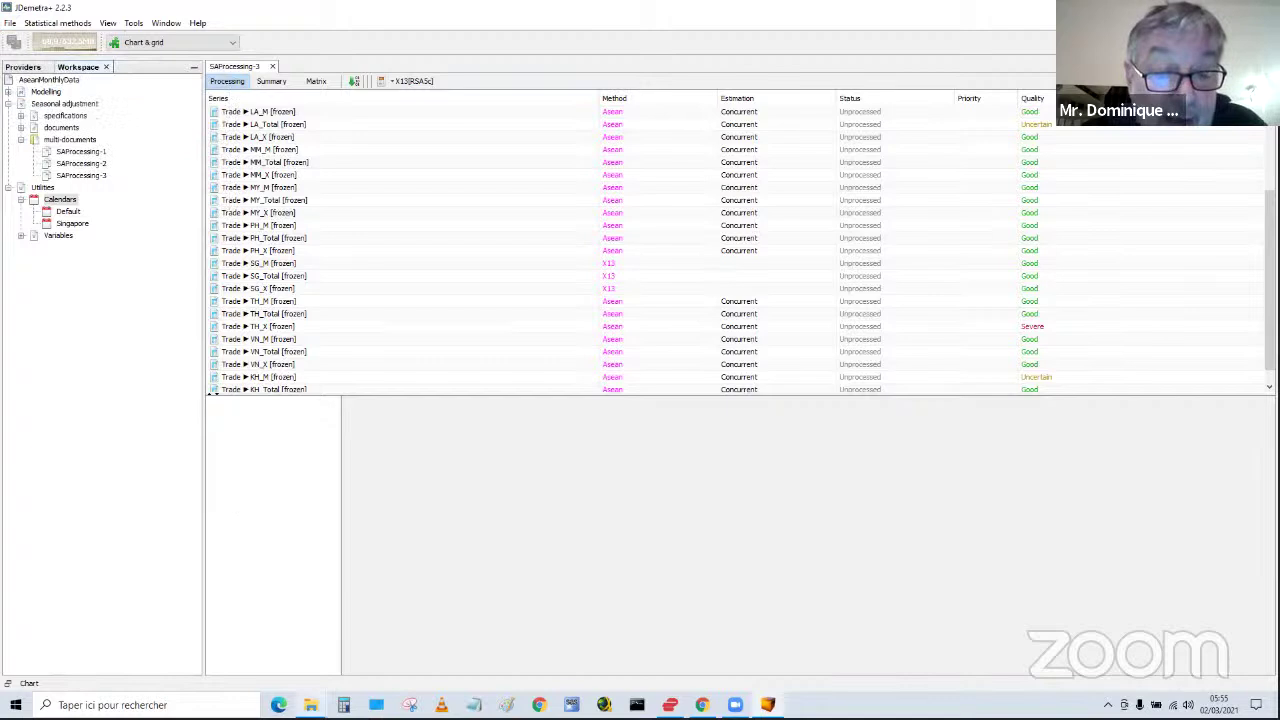
- Switch to File Explorer and open the updated Calendars.xml from the Calendars folder of AseanMonthlyData in Notepad++
mouse_move(311, 705)
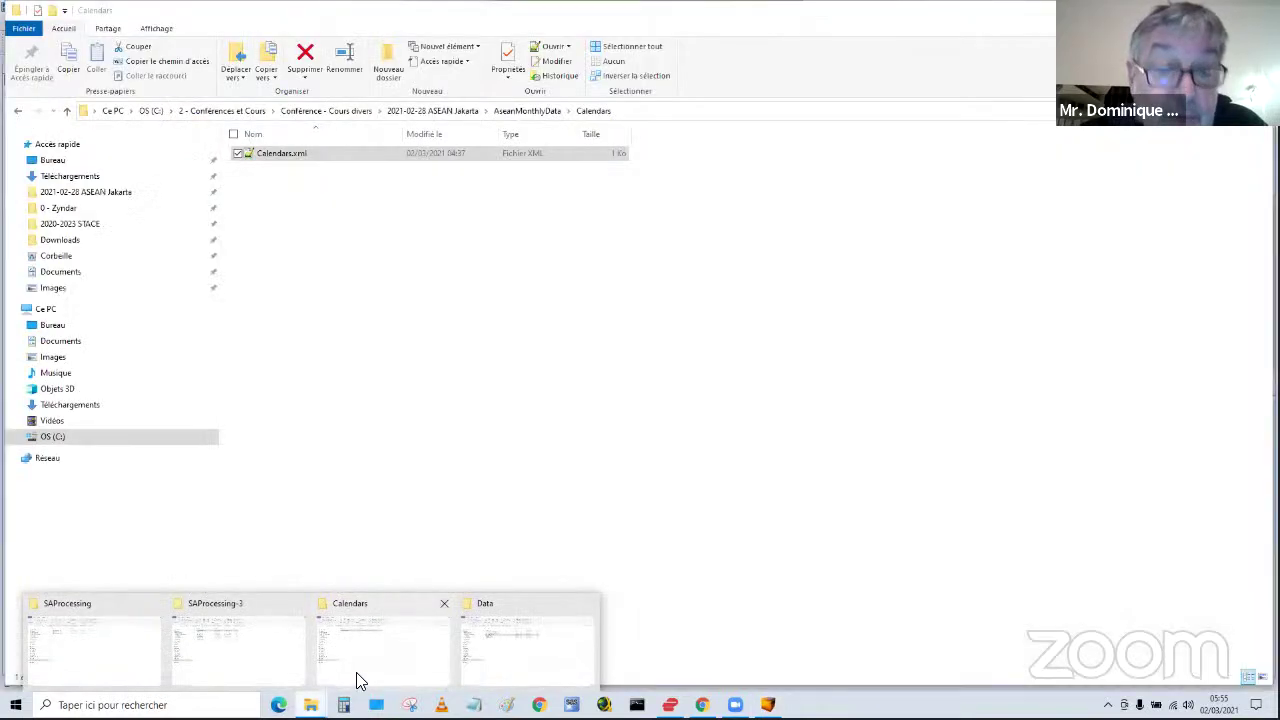
left_click(356, 672)
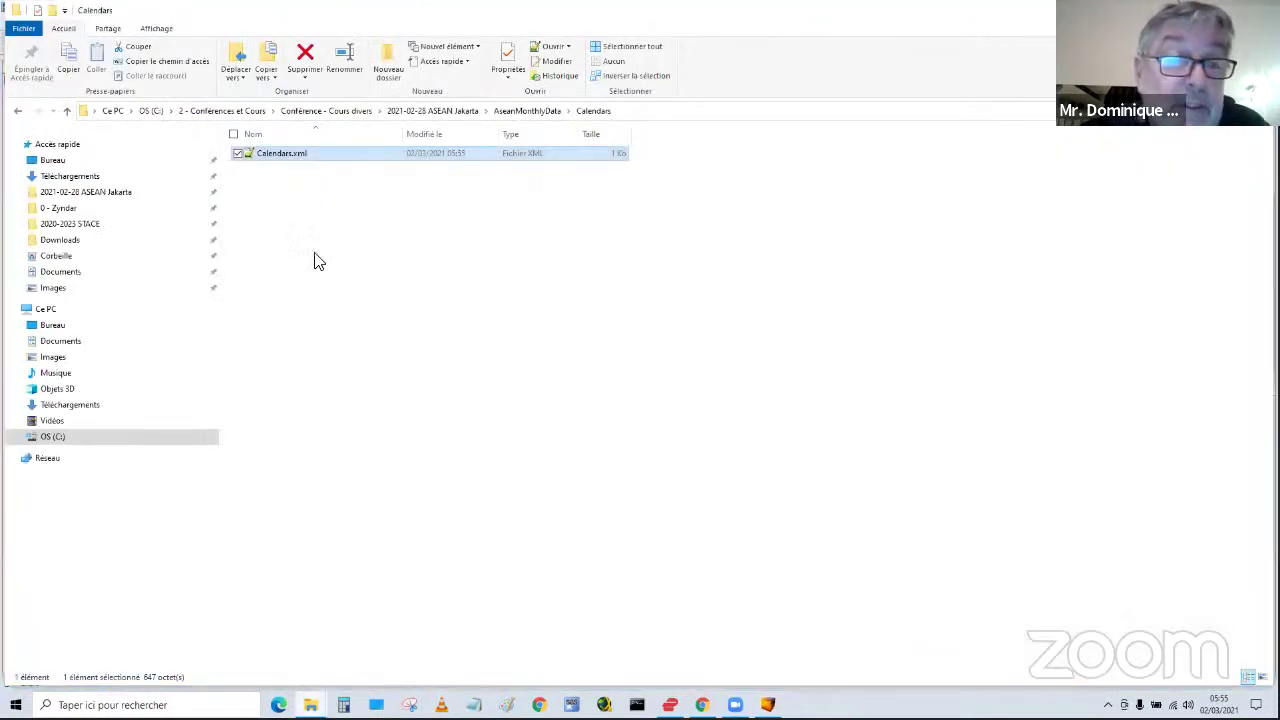
left_click(519, 114)
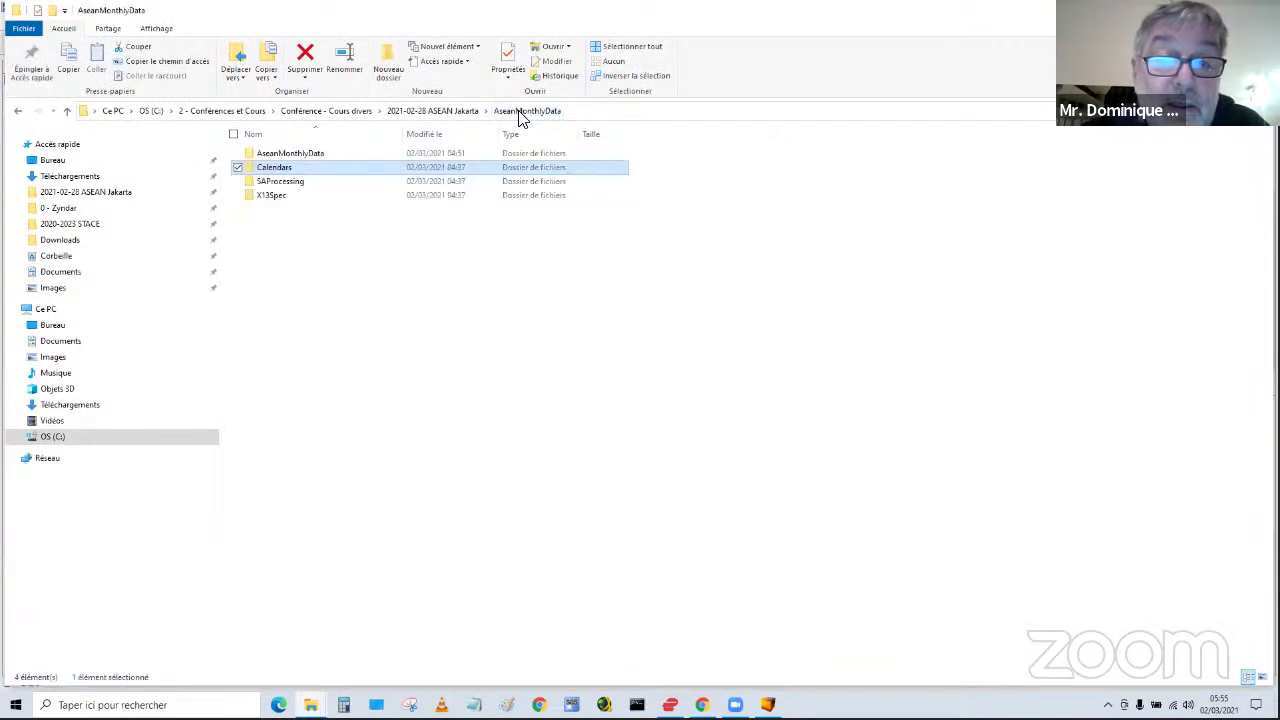
double_click(281, 170)
left_click(283, 156)
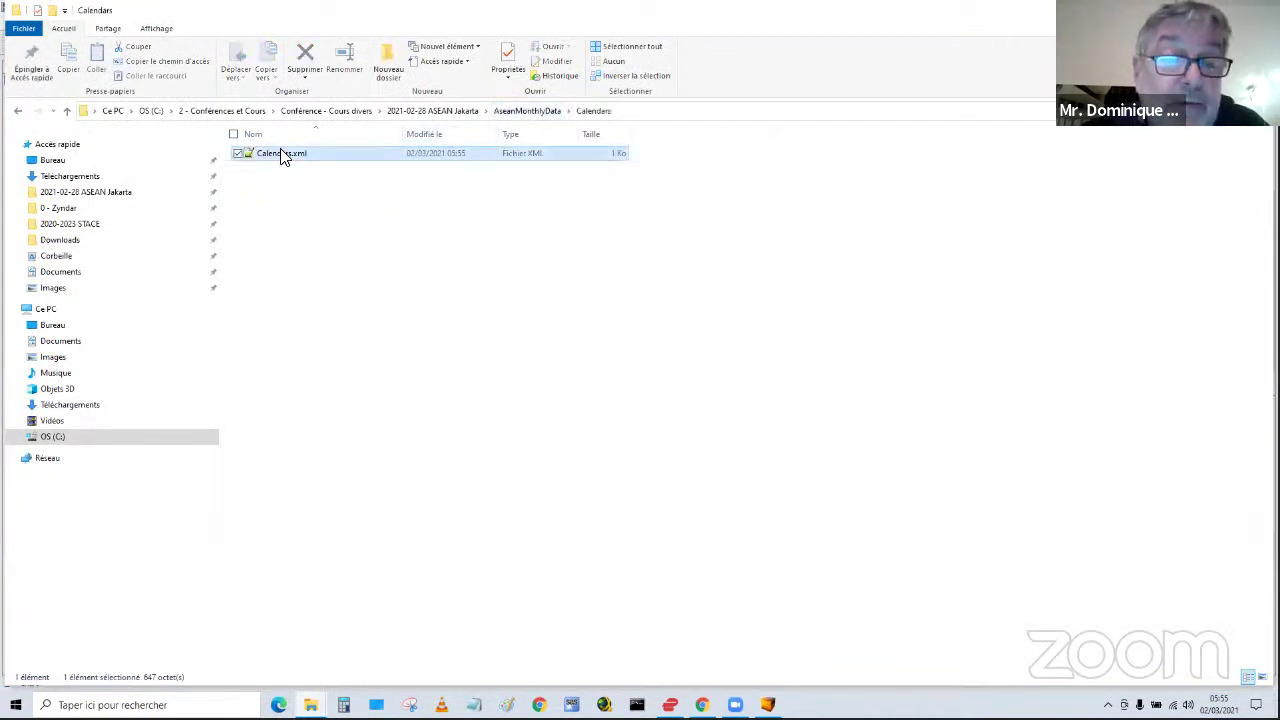
double_click(283, 152)
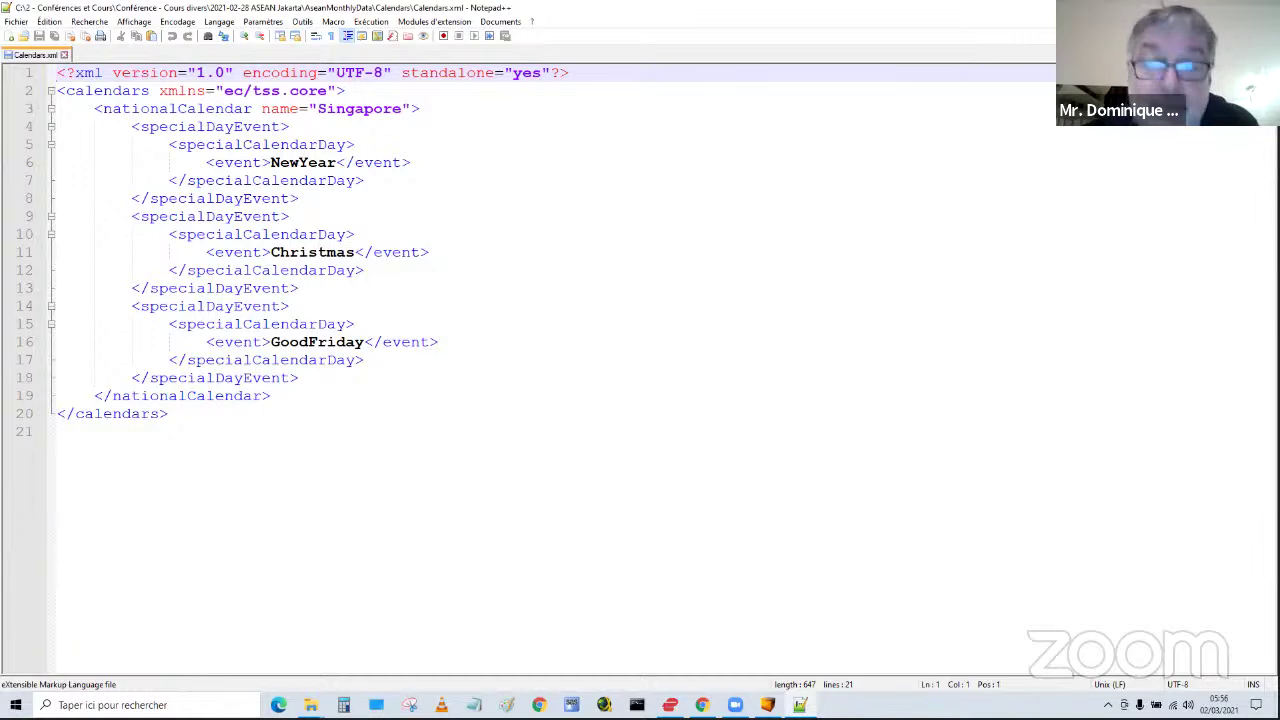
- Close Calendars.xml, switch back to JDemetra+ and show the SG_M results of SAProcessing-3 in an enlarged detail area
key("alt+F4")
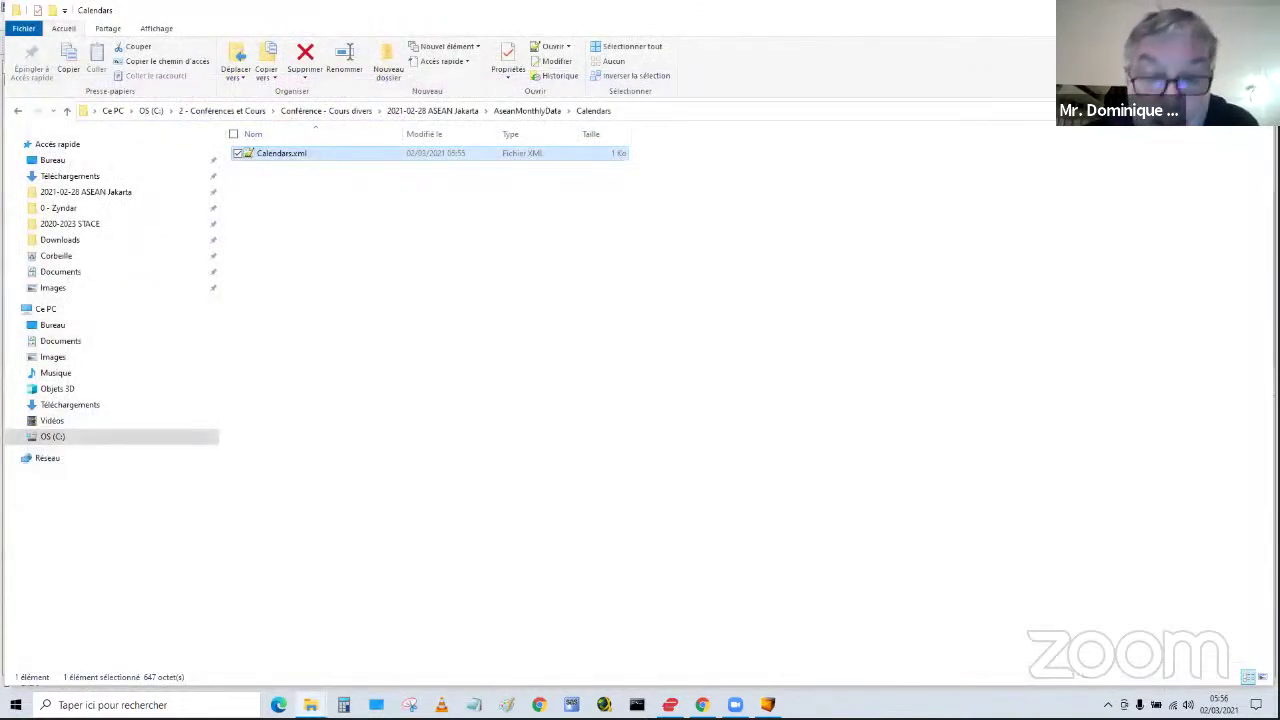
left_click(767, 705)
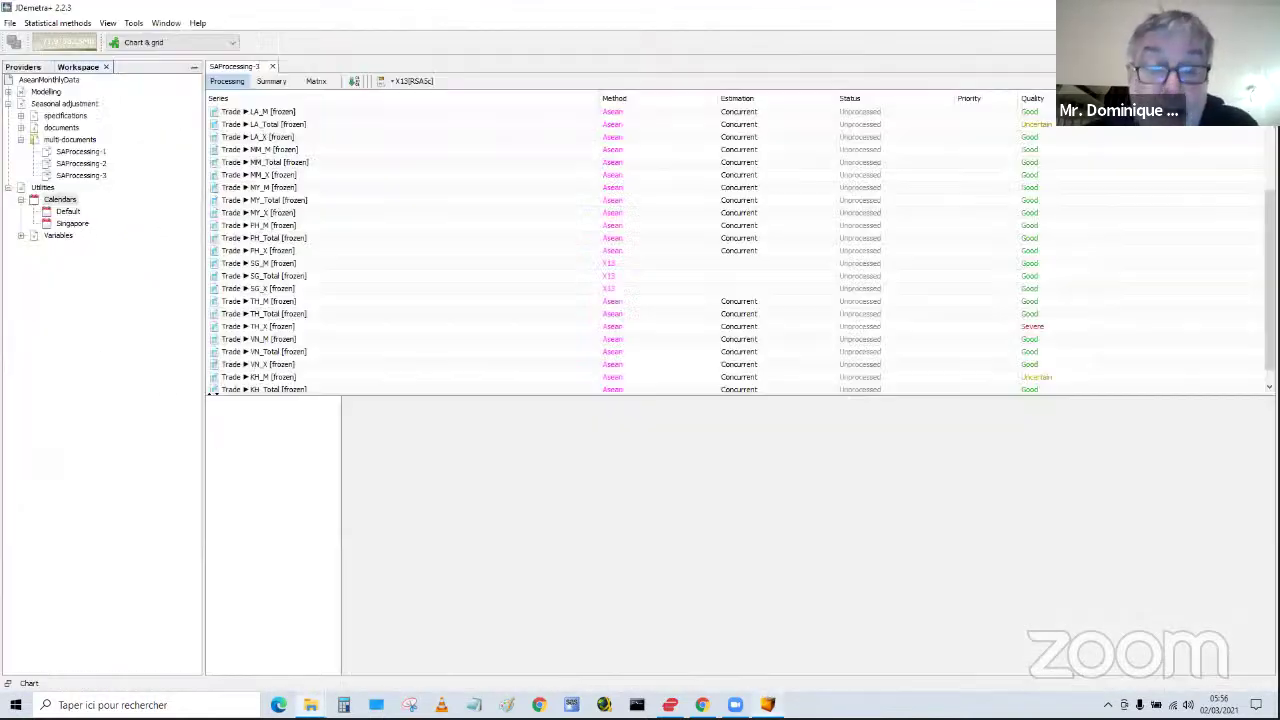
left_click(266, 266)
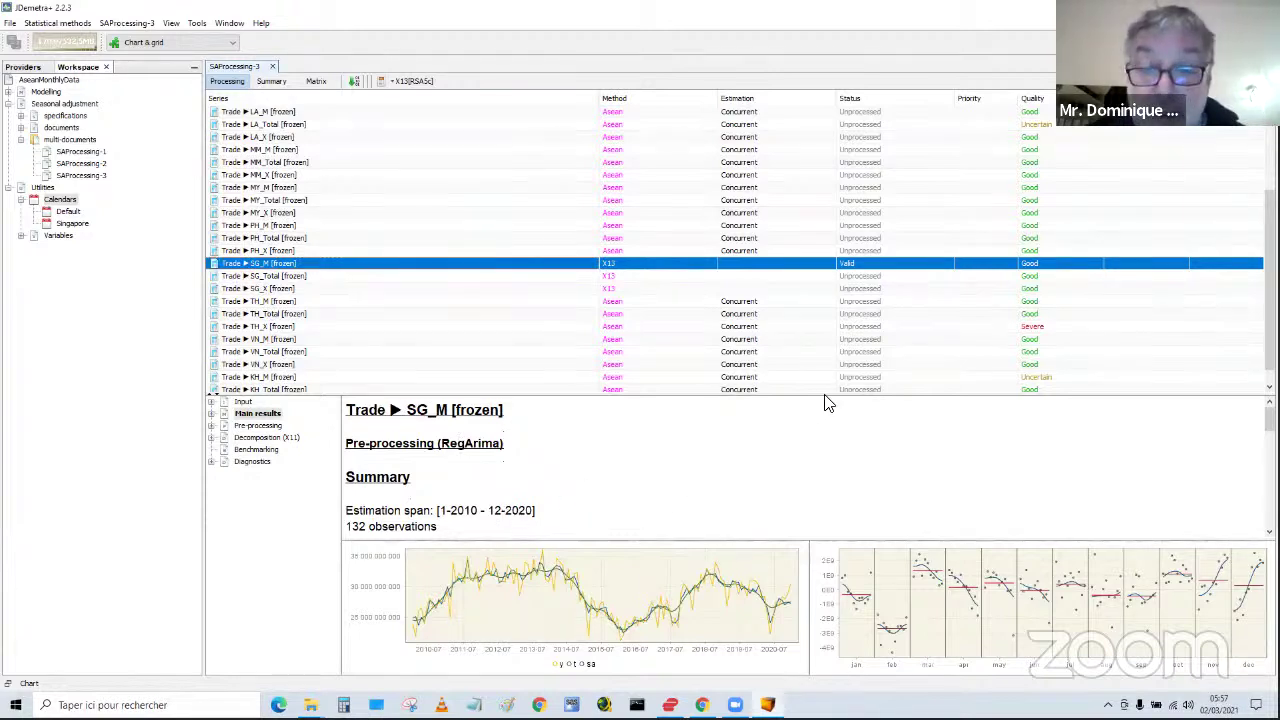
left_click_drag(829, 394, 809, 317)
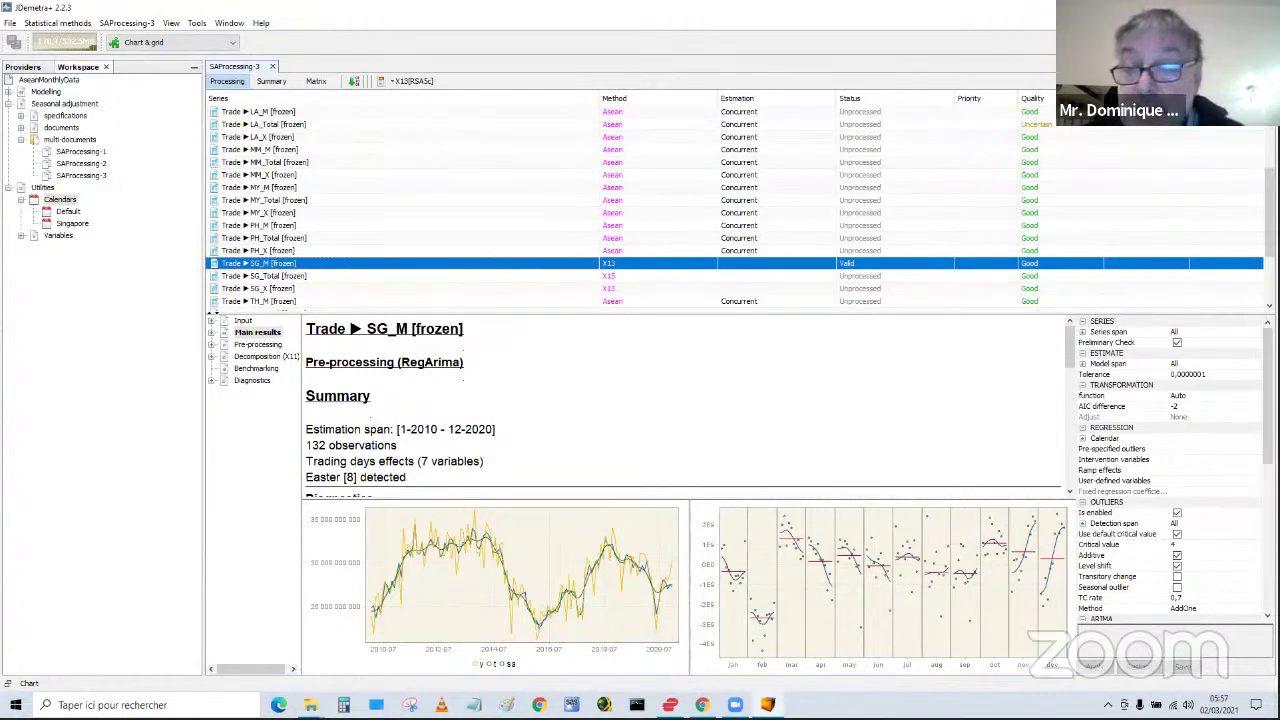
left_click_drag(1195, 311, 1195, 200)
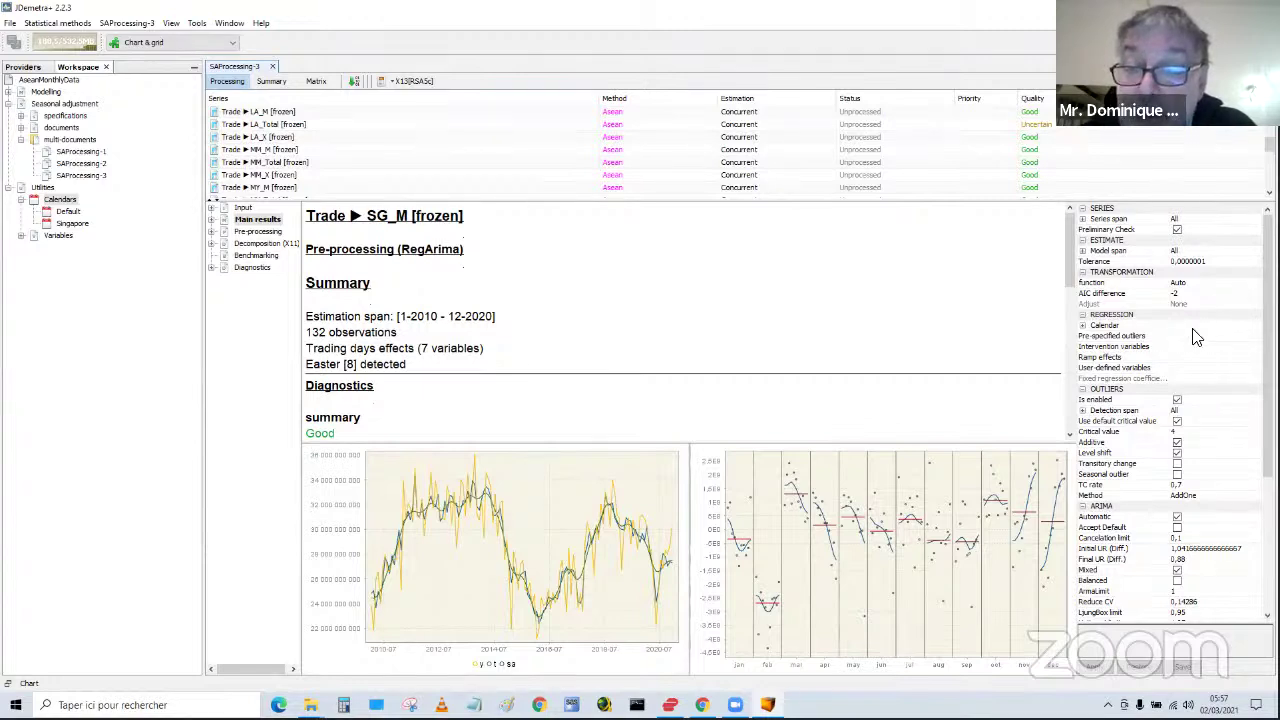
- Try the Holidays option with the Singapore calendar for SG_M's trading days, and restore the original specification
left_click(1082, 326)
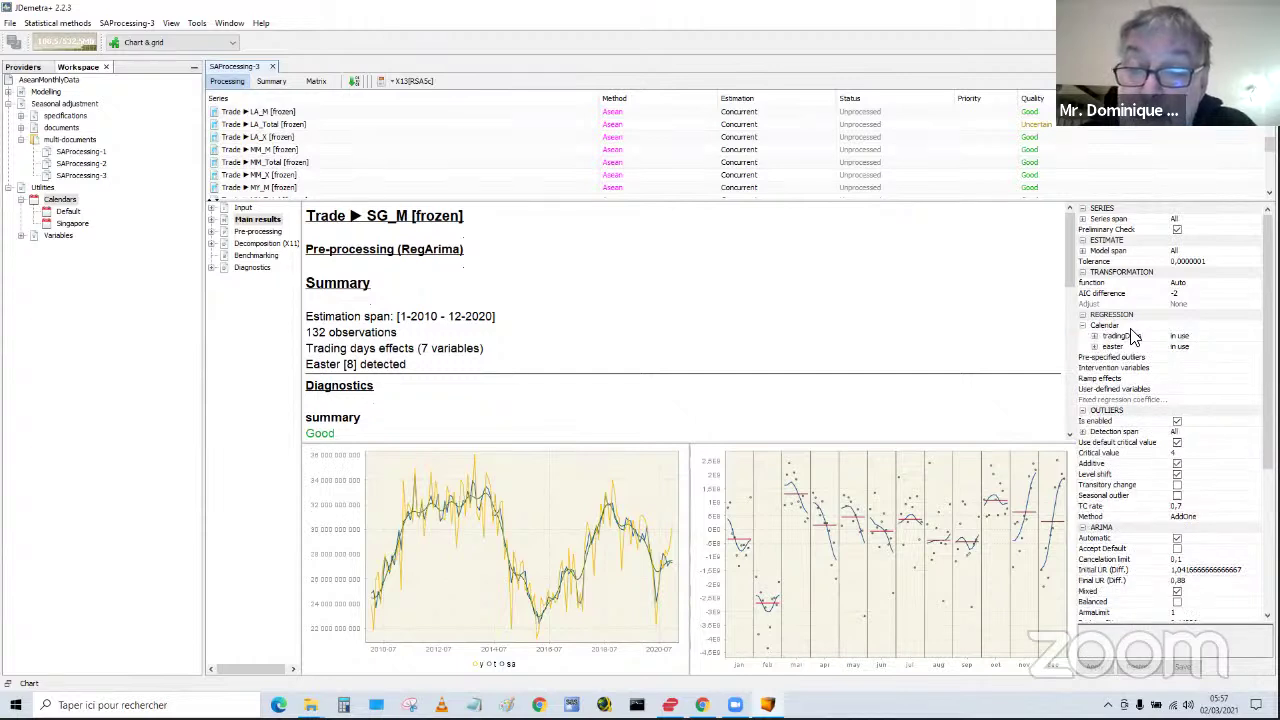
left_click(1095, 338)
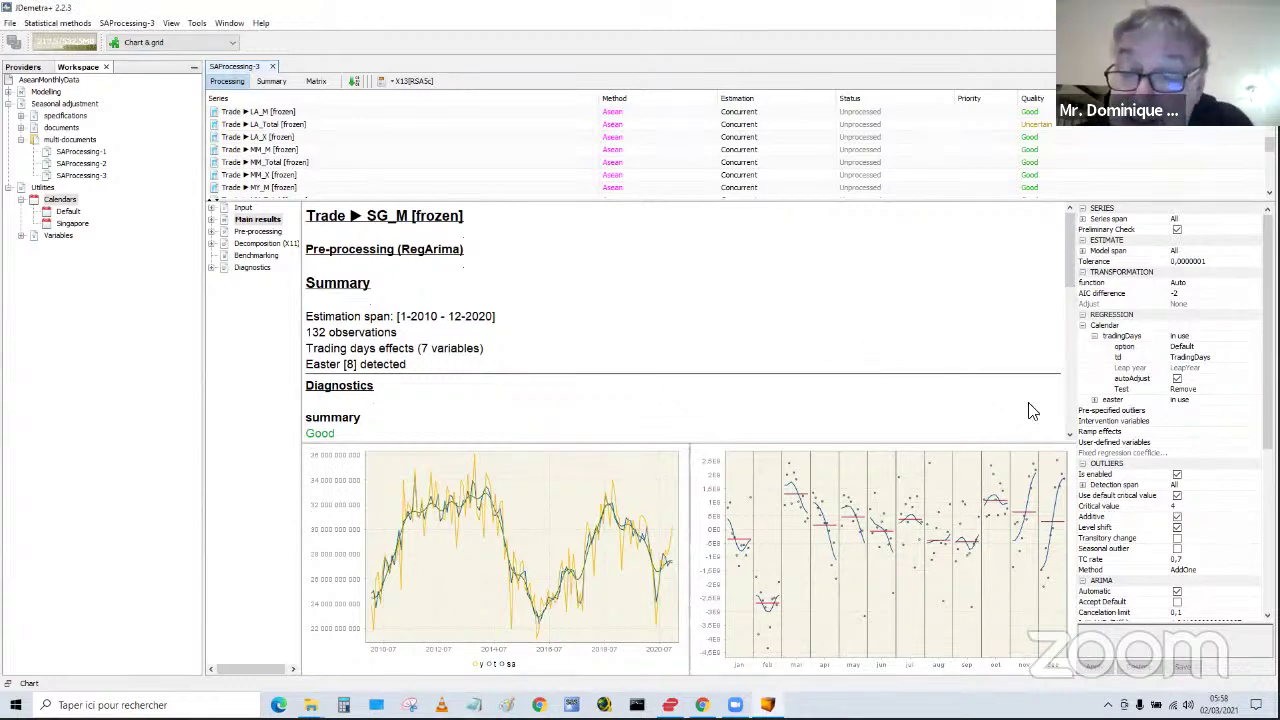
left_click(1182, 350)
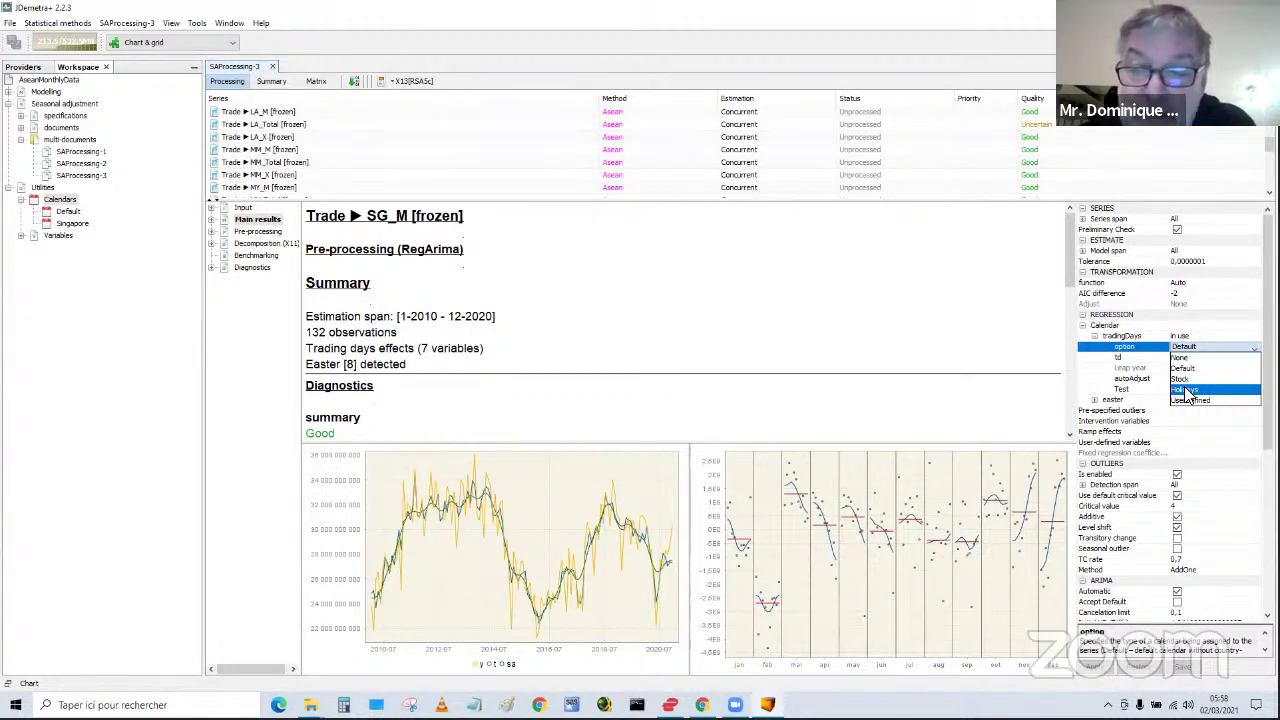
left_click(1187, 390)
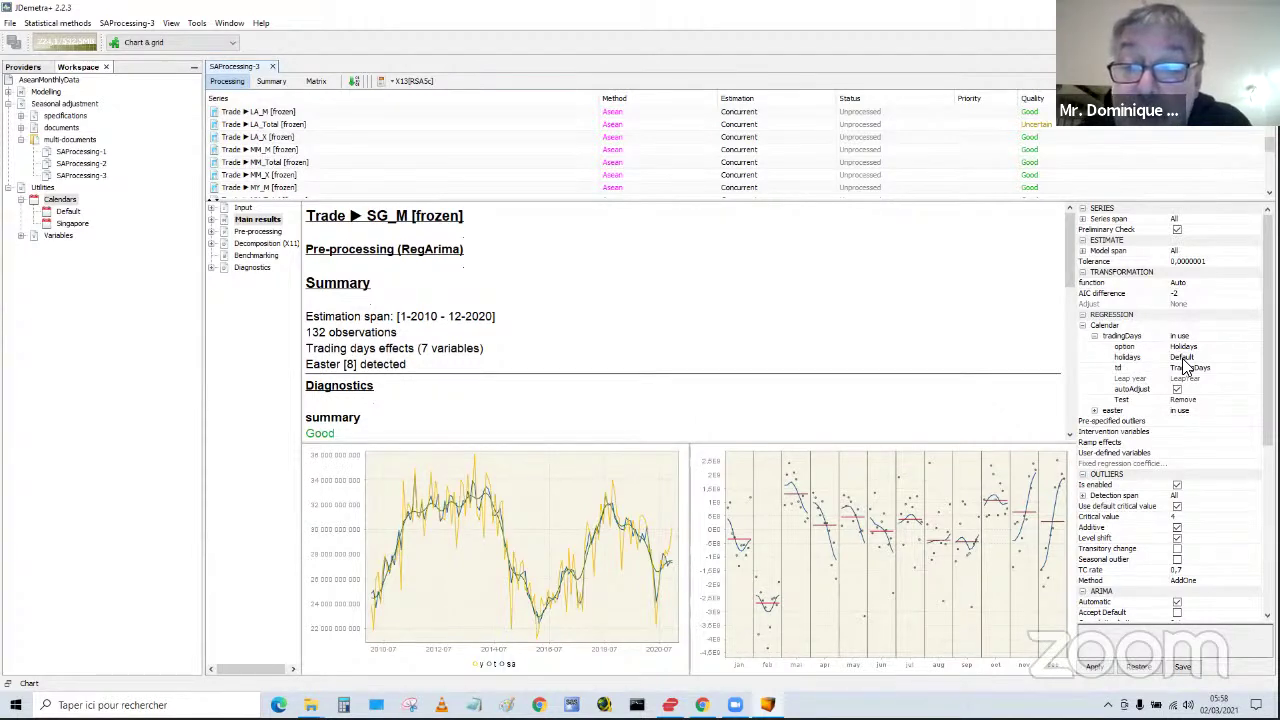
left_click(1184, 358)
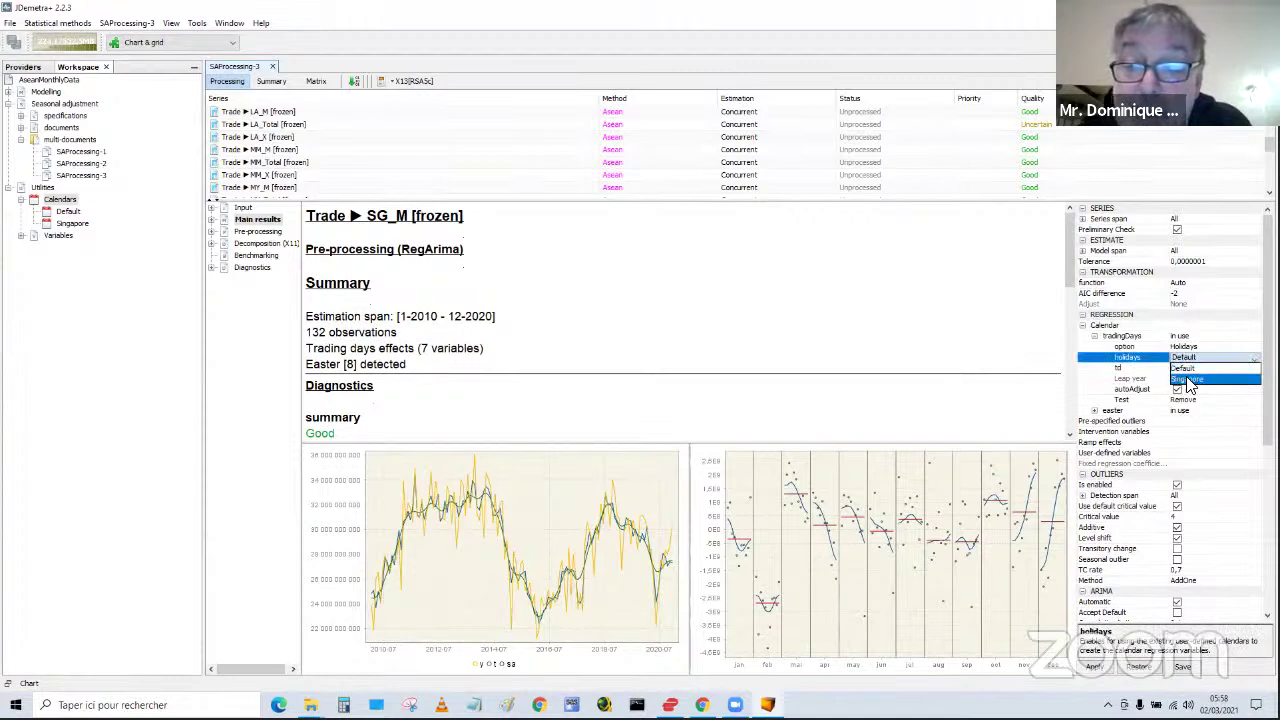
left_click(1186, 380)
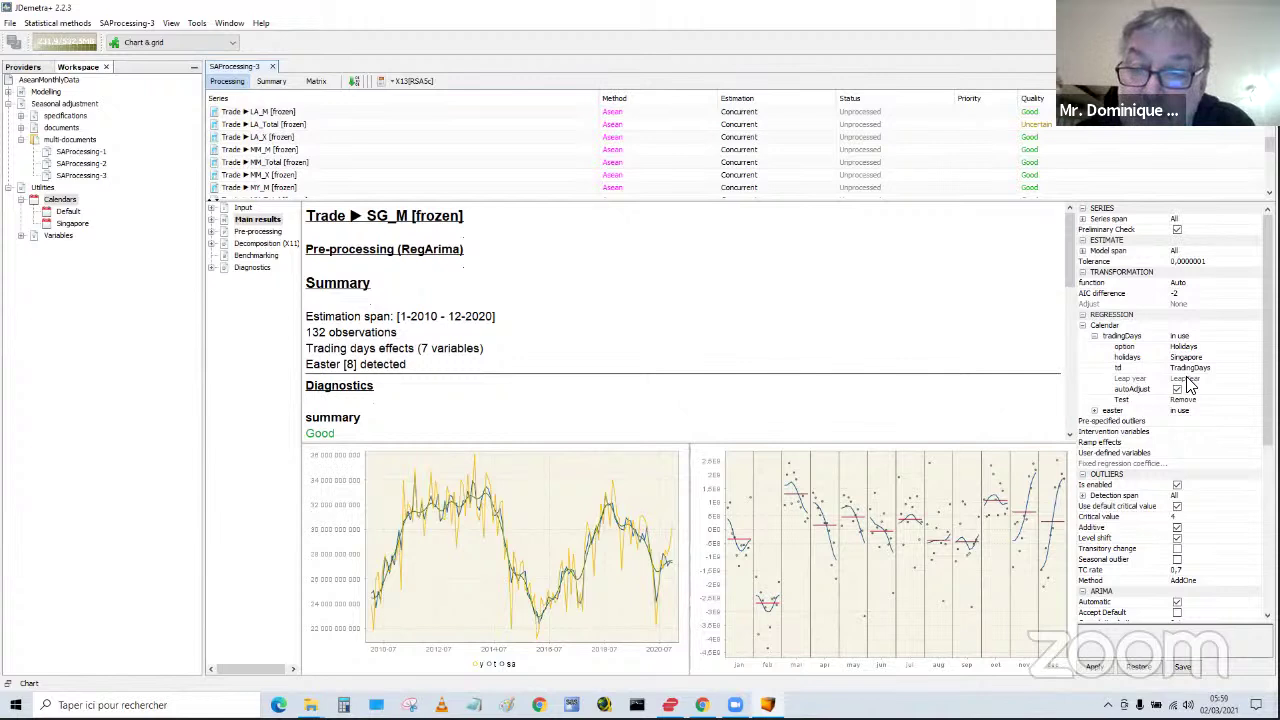
left_click(1093, 667)
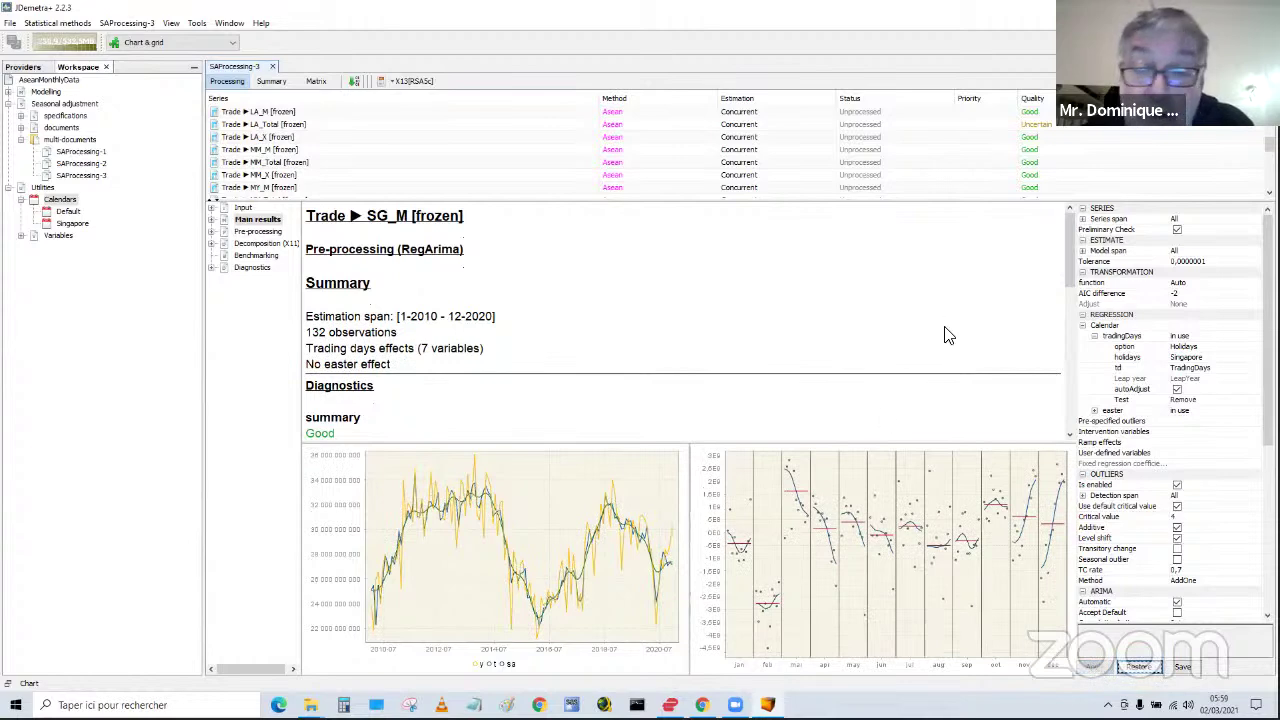
left_click(1136, 667)
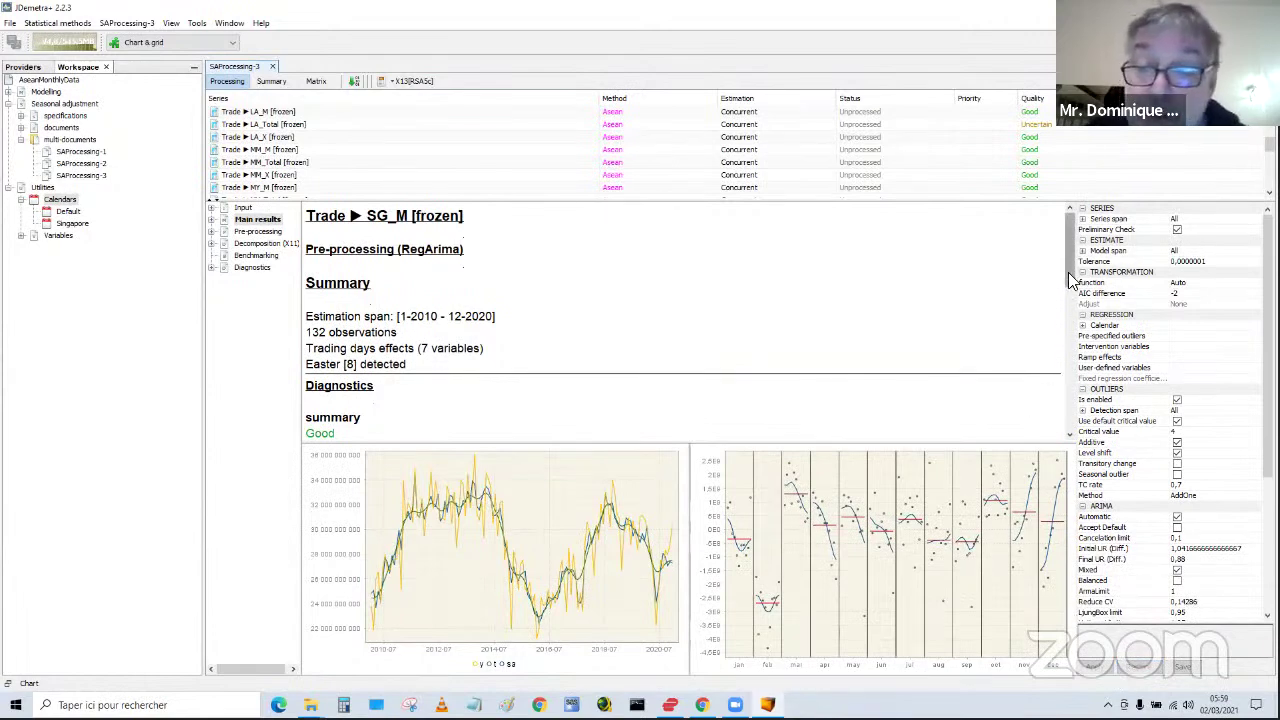
- Examine SG_M's pre-processing results down to the trading days, leap year and Easter coefficients of the regression model
mouse_move(1070, 280)
left_mouse_down()
mouse_move(1078, 369)
mouse_move(1087, 292)
left_mouse_up()
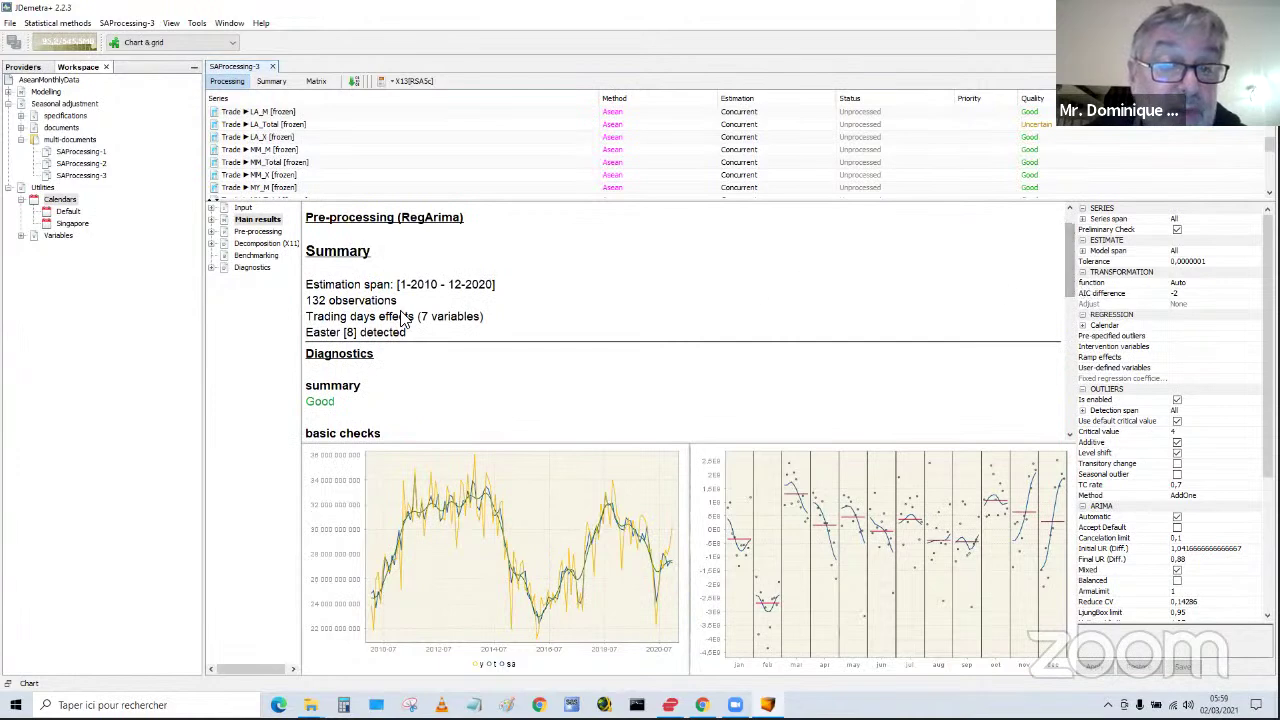
left_click(262, 232)
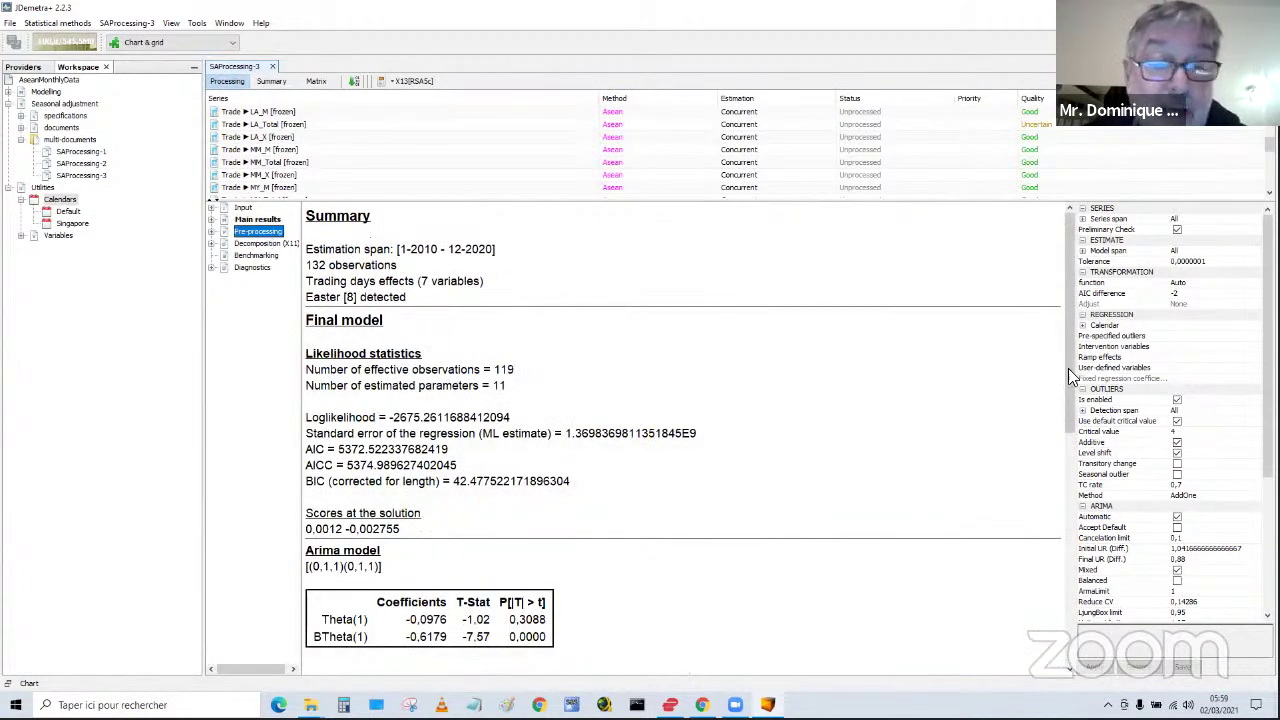
scroll(1068, 360, "down", 1)
left_click_drag(1073, 390, 1090, 625)
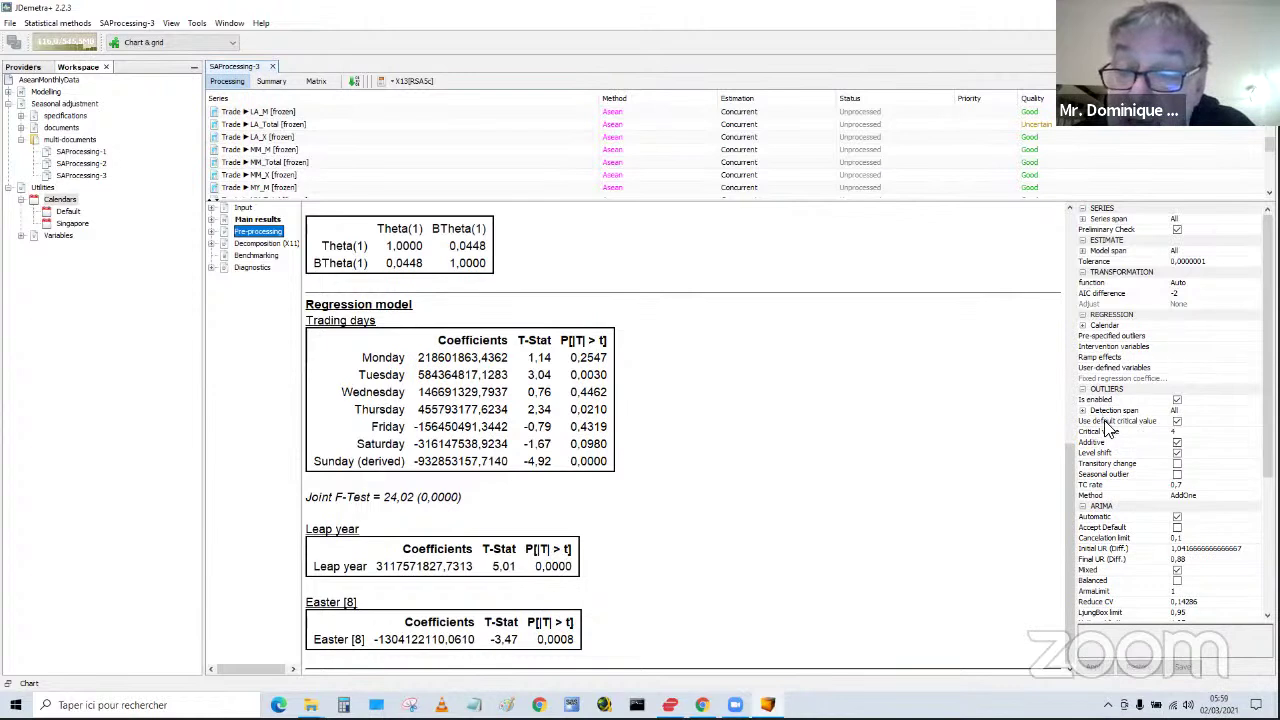
- Set SG_M's trading days option to Holidays with the Singapore calendar, apply it, review the regression model and save the specification
left_click(1082, 327)
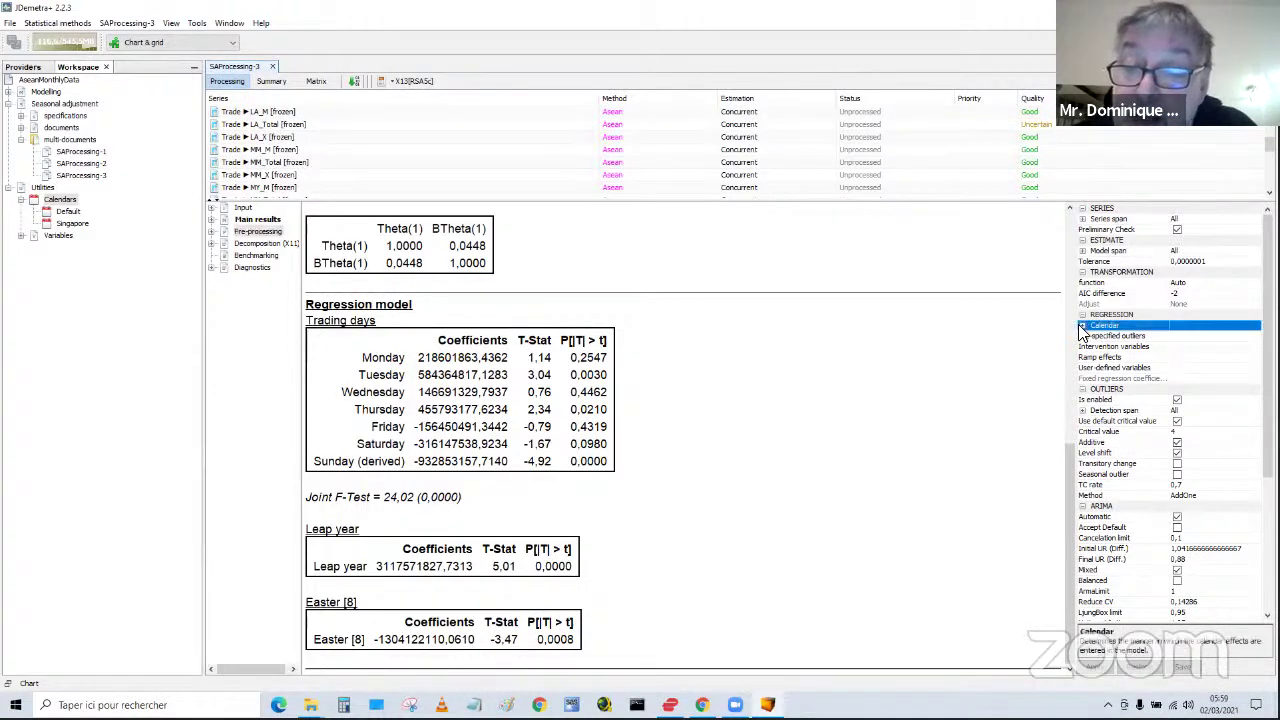
left_click(1093, 336)
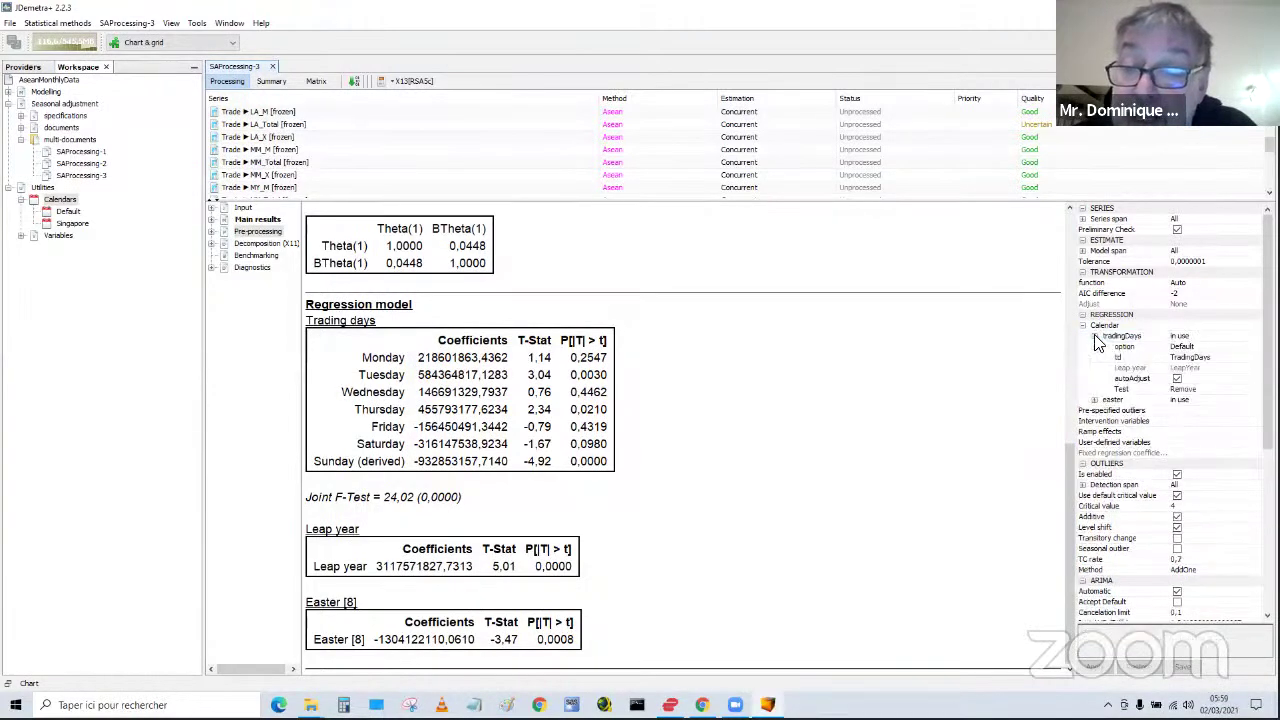
left_click(1183, 350)
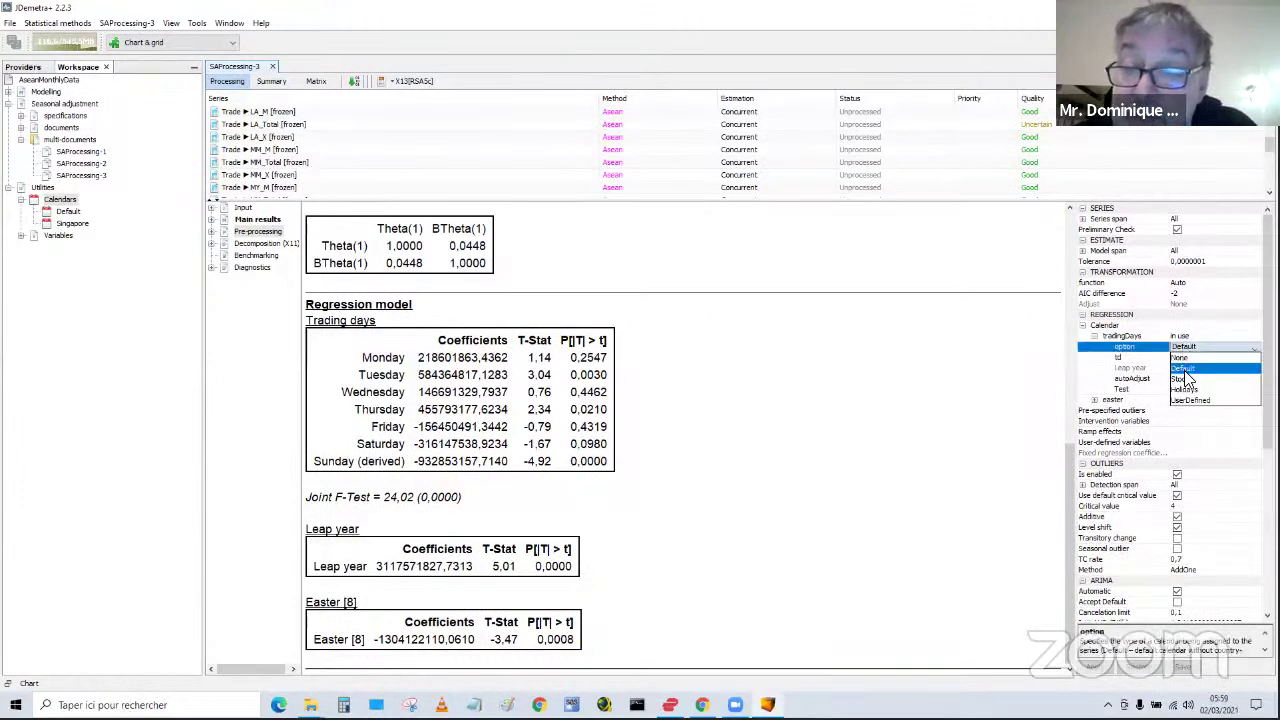
left_click(1189, 390)
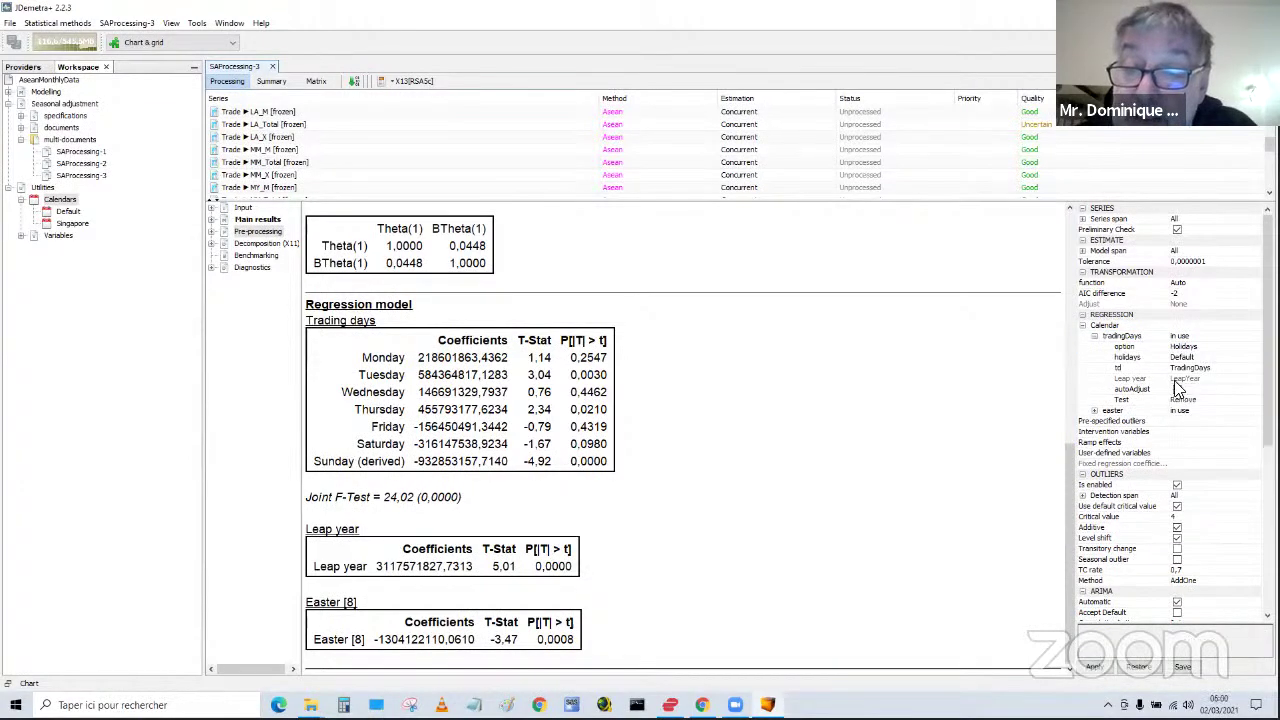
left_click(1176, 356)
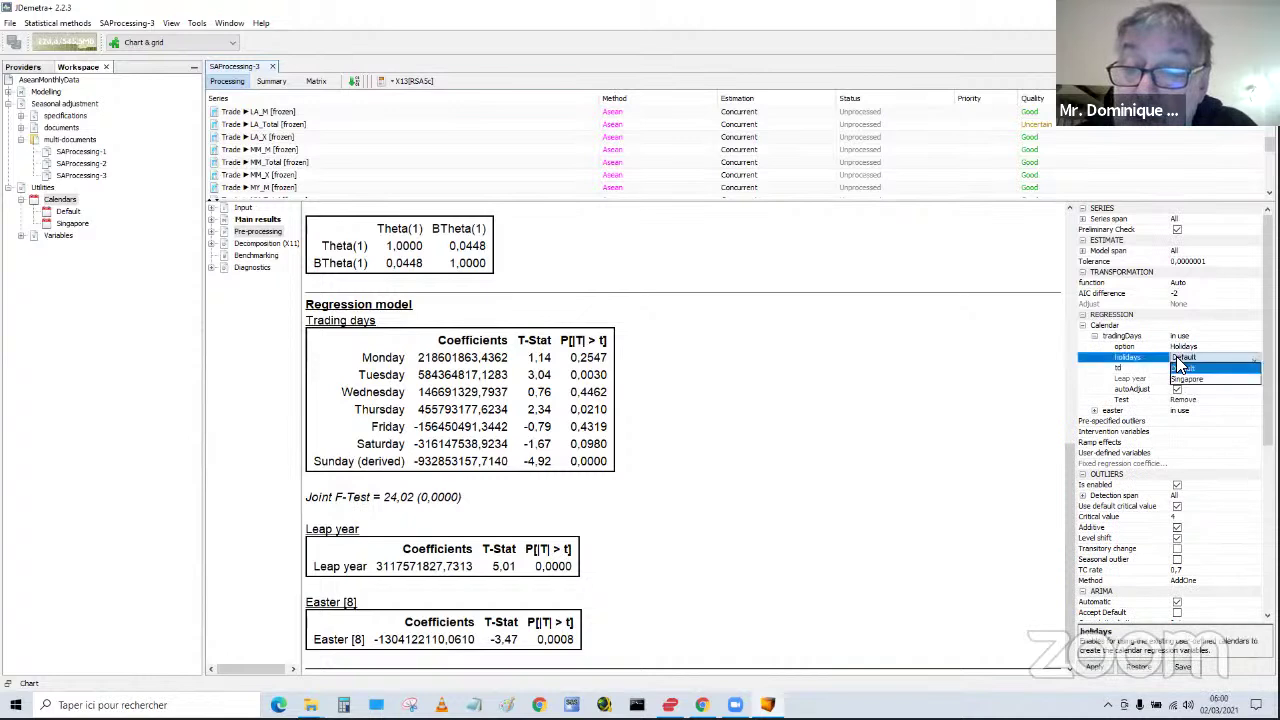
left_click(1187, 380)
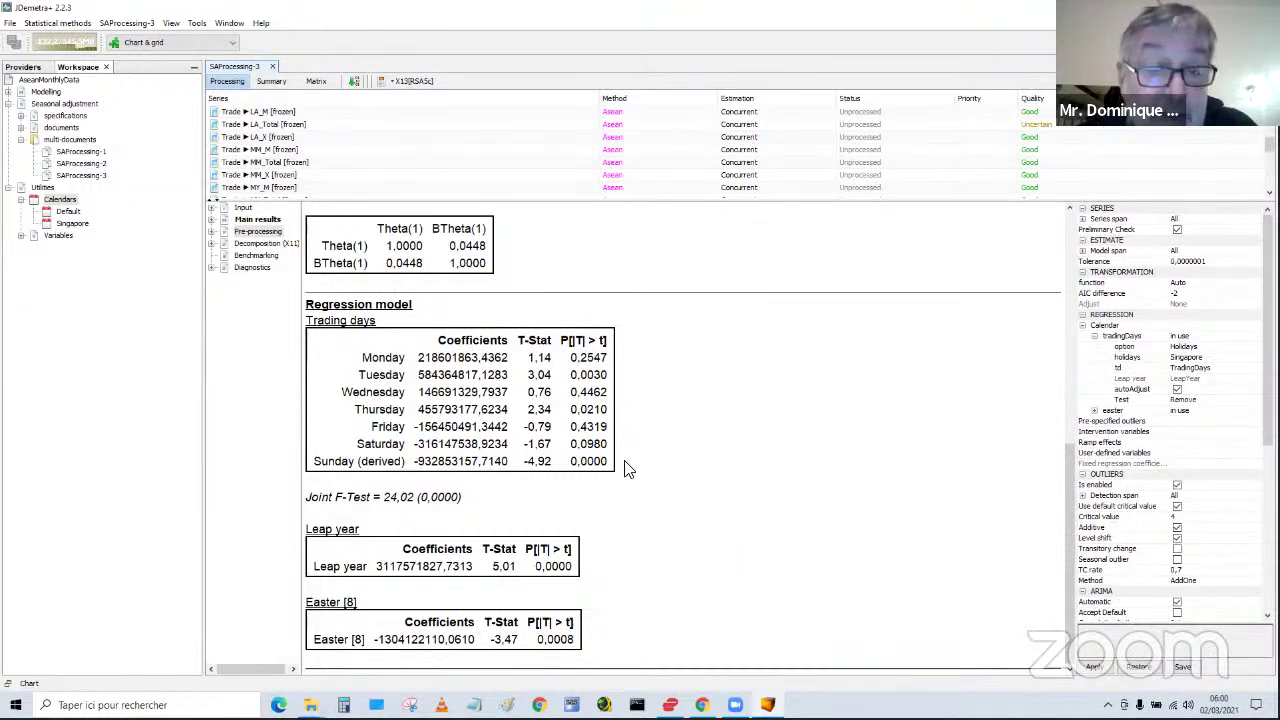
left_click(1094, 667)
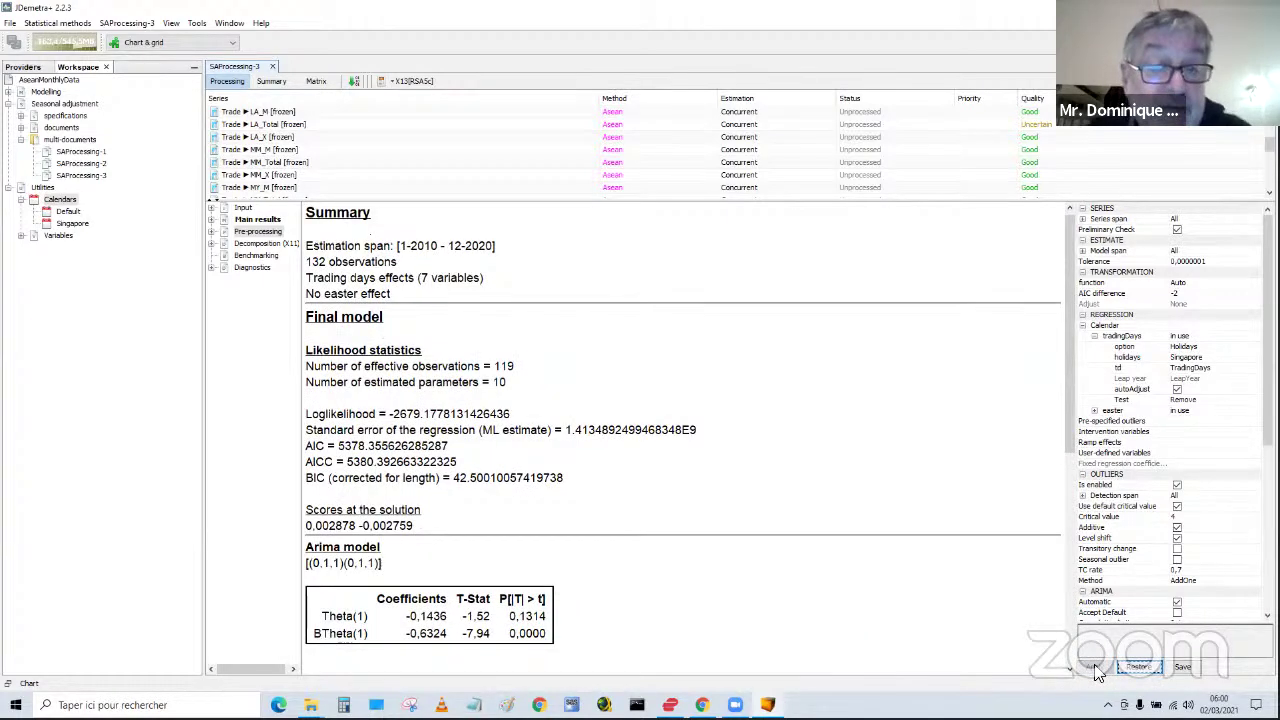
left_click_drag(1072, 454, 1108, 643)
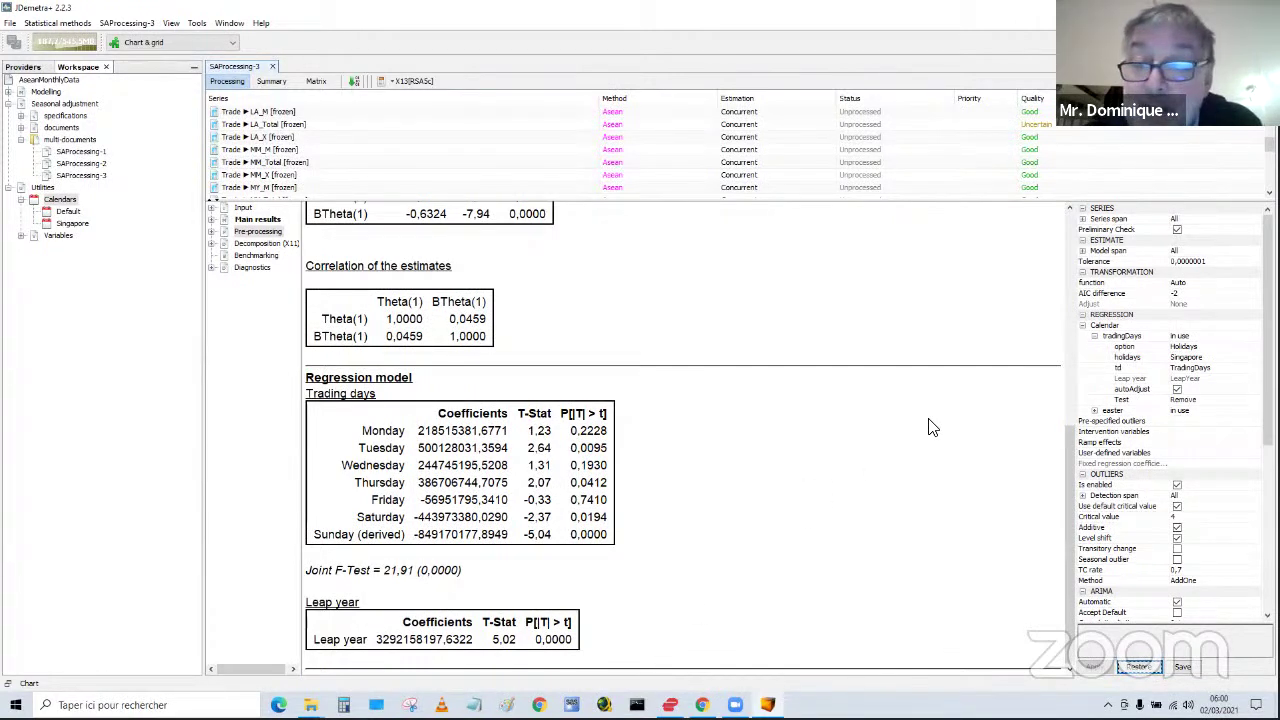
left_click(1182, 674)
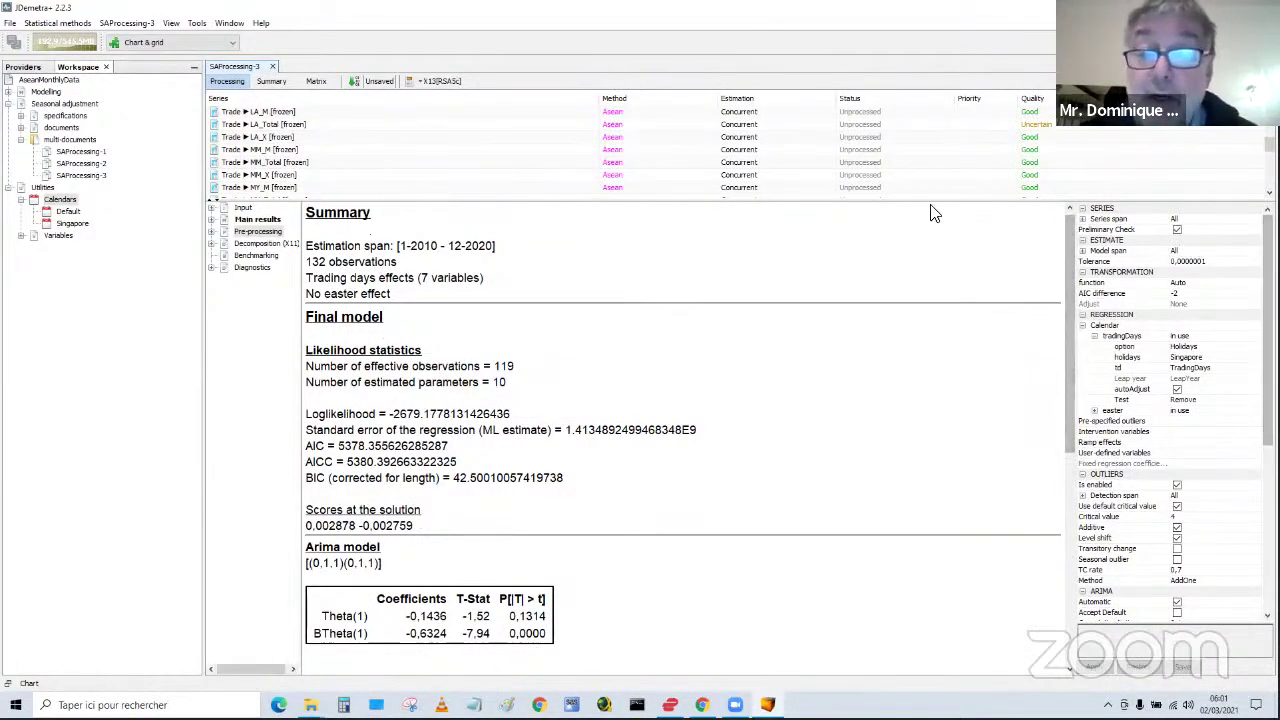
- Set the trading days option of SG_Total to Holidays with the Singapore calendar, apply it and save the specification
left_click_drag(934, 203, 953, 318)
left_click(506, 288)
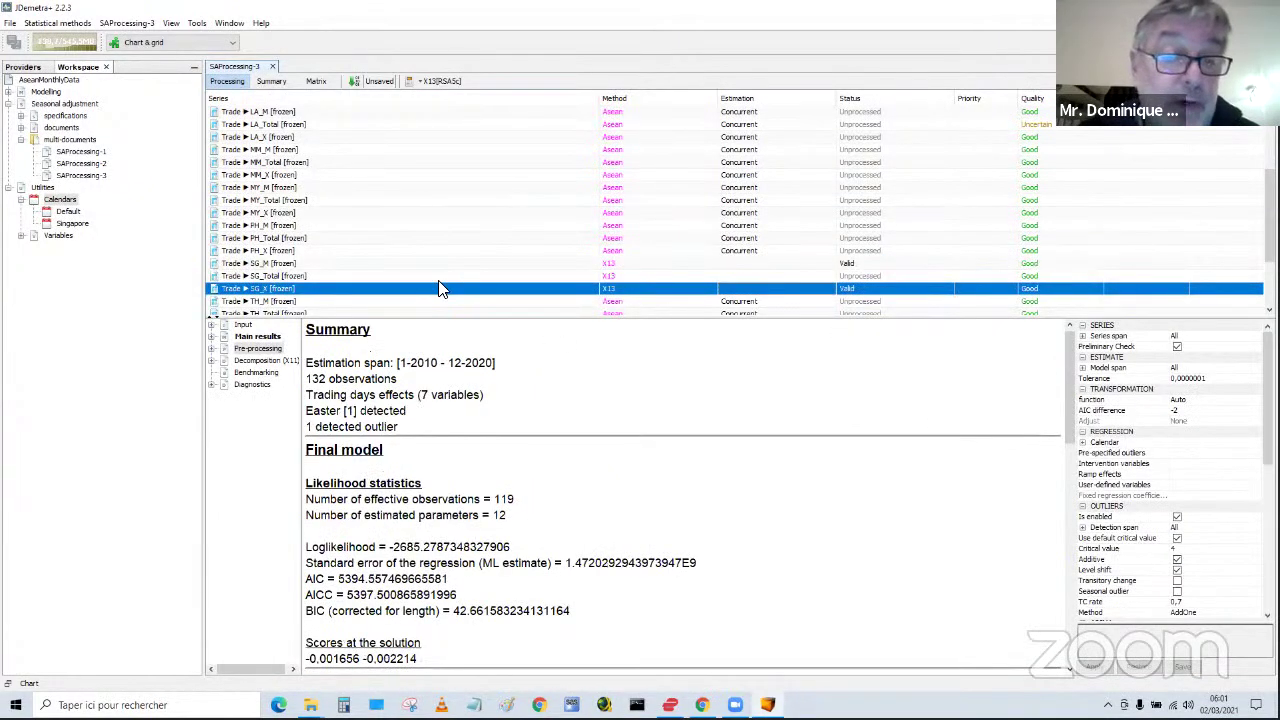
left_click(268, 277)
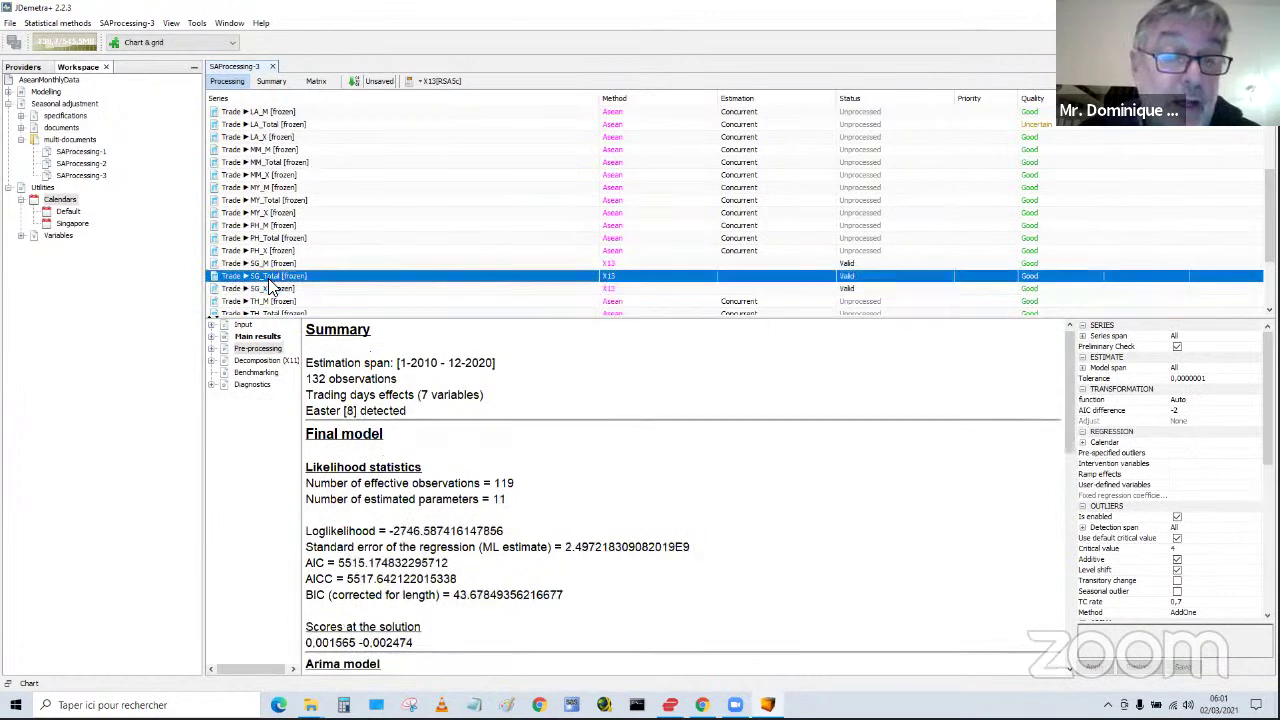
left_click(1083, 444)
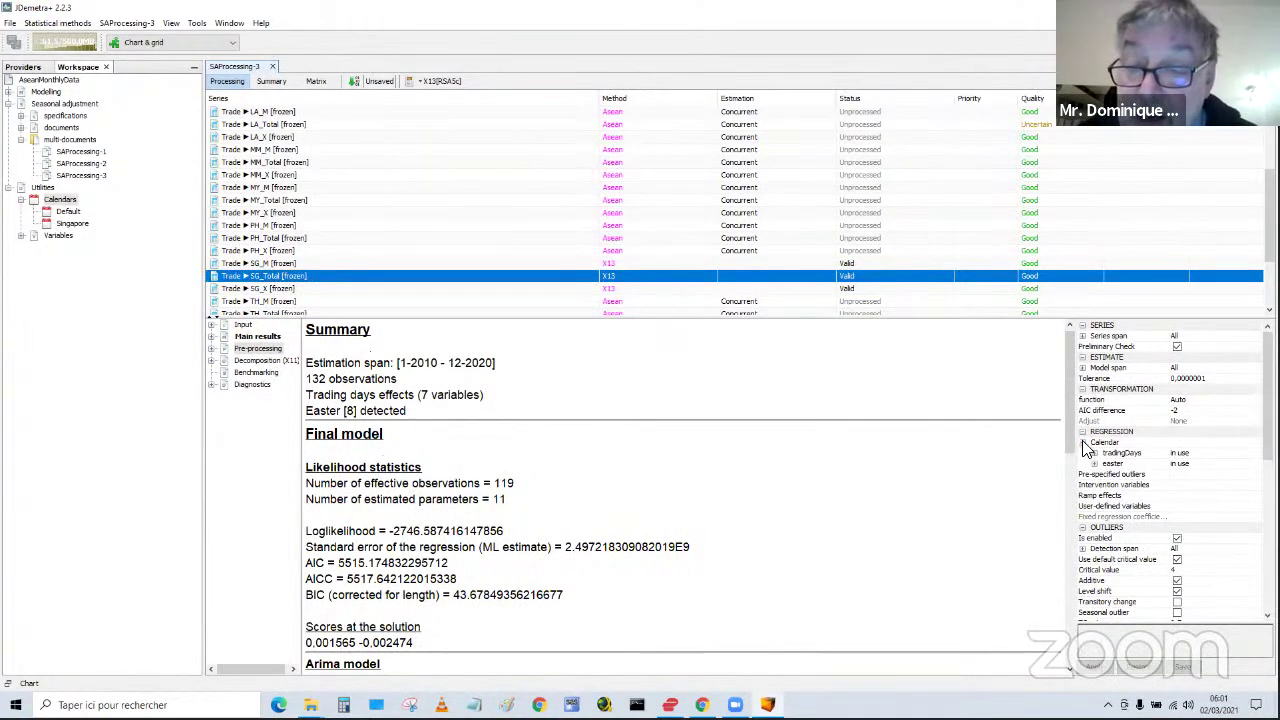
left_click(1094, 454)
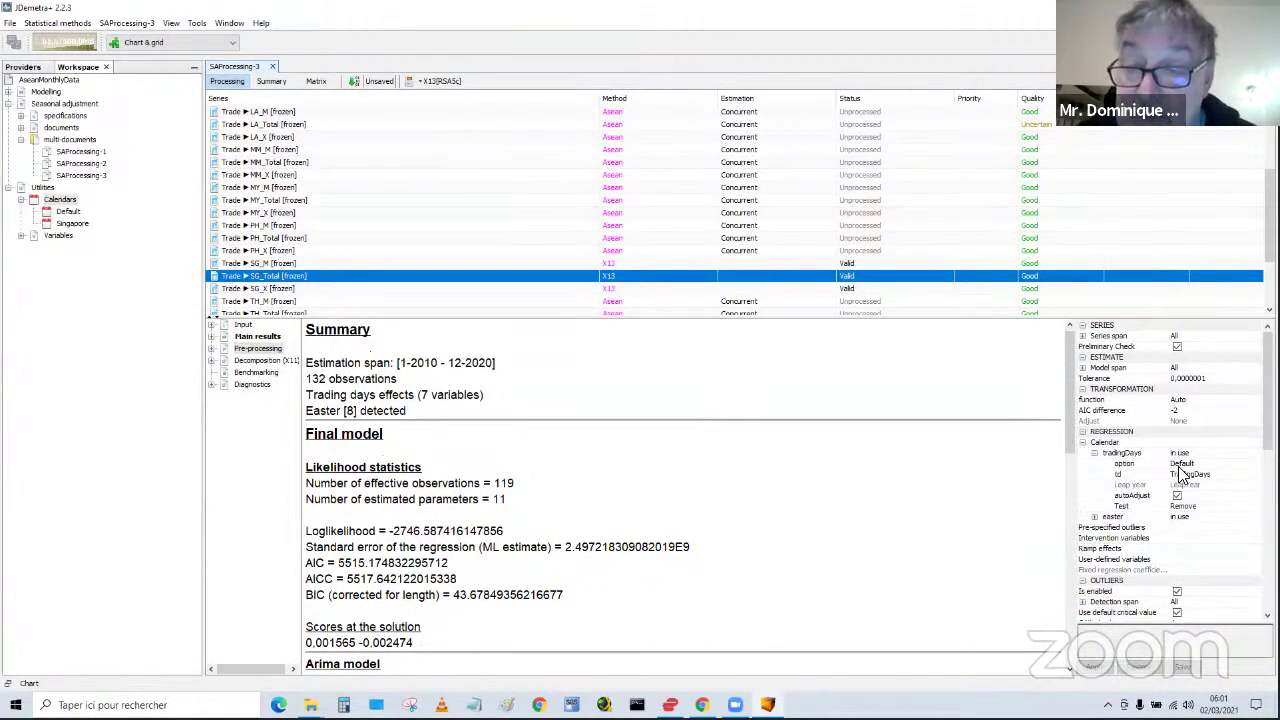
left_click(1185, 465)
left_click(1185, 506)
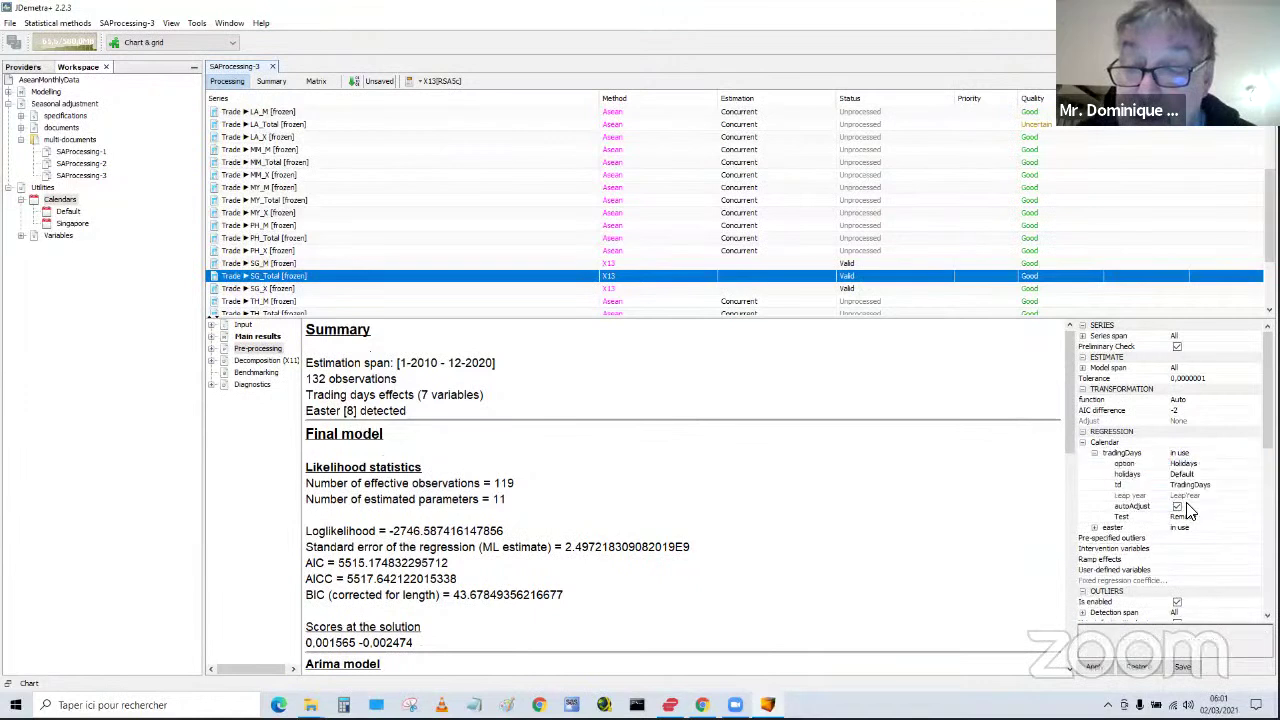
left_click(1186, 476)
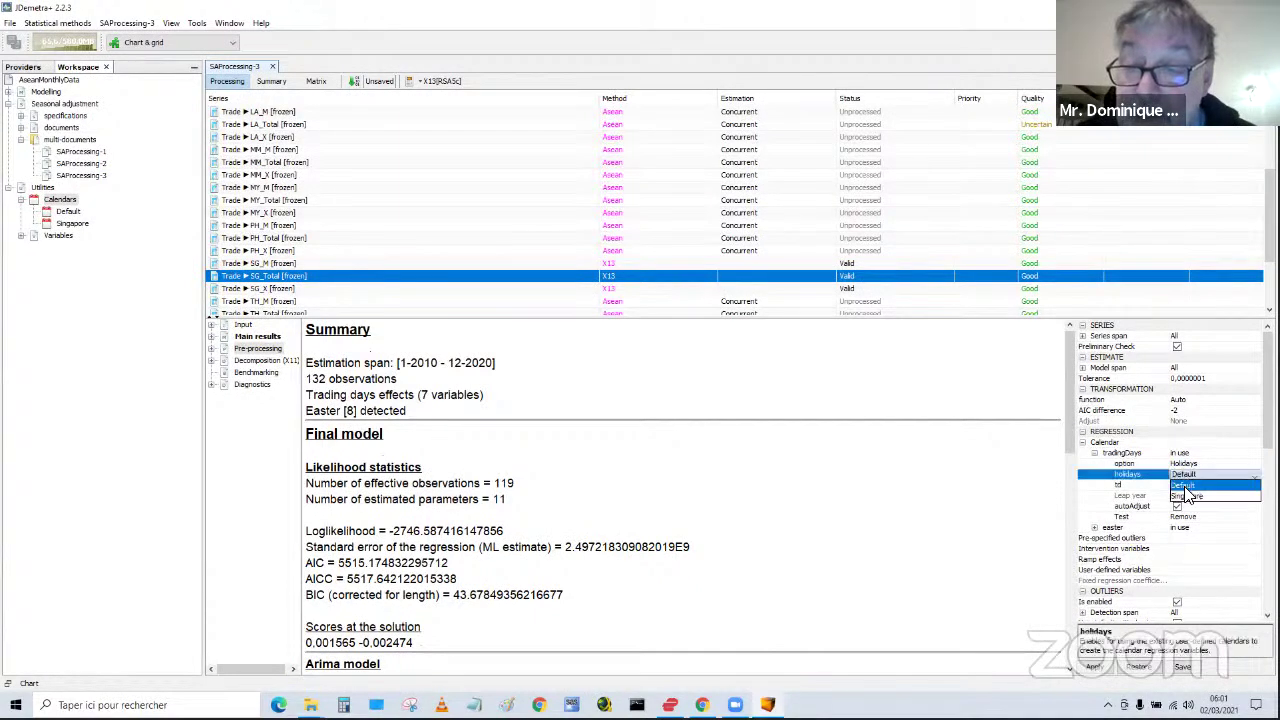
left_click(1187, 506)
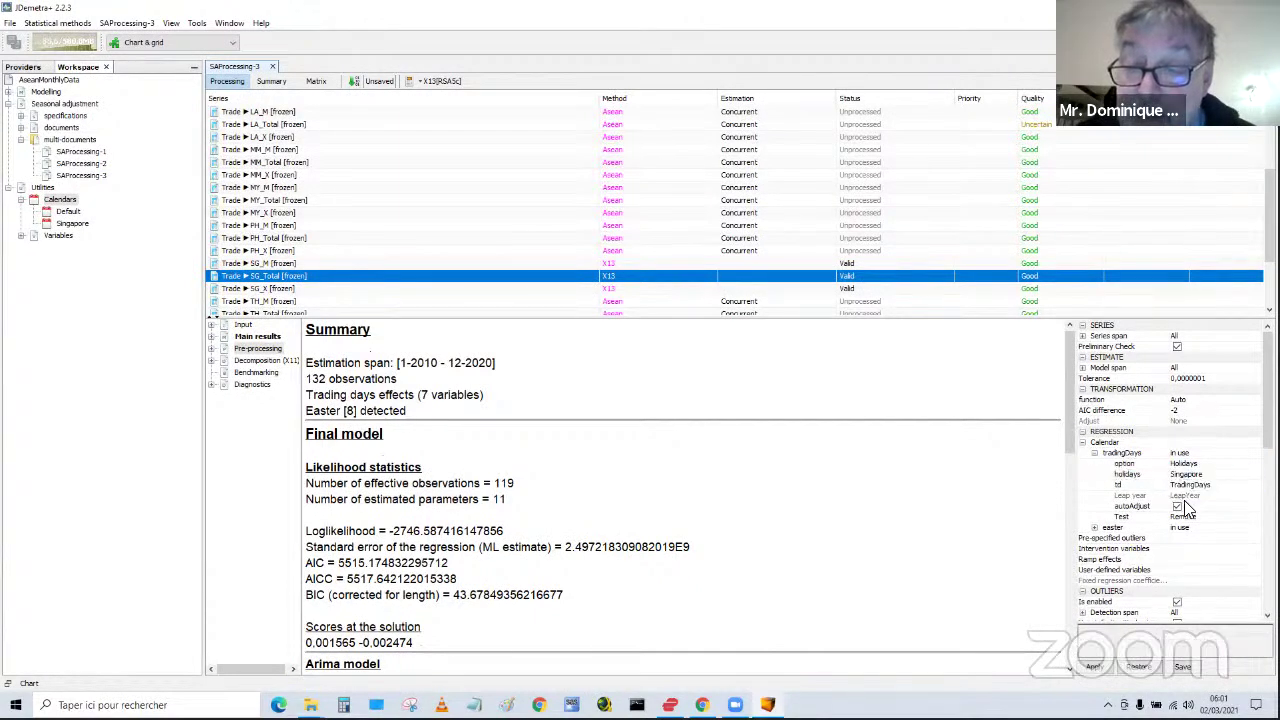
left_click(1106, 670)
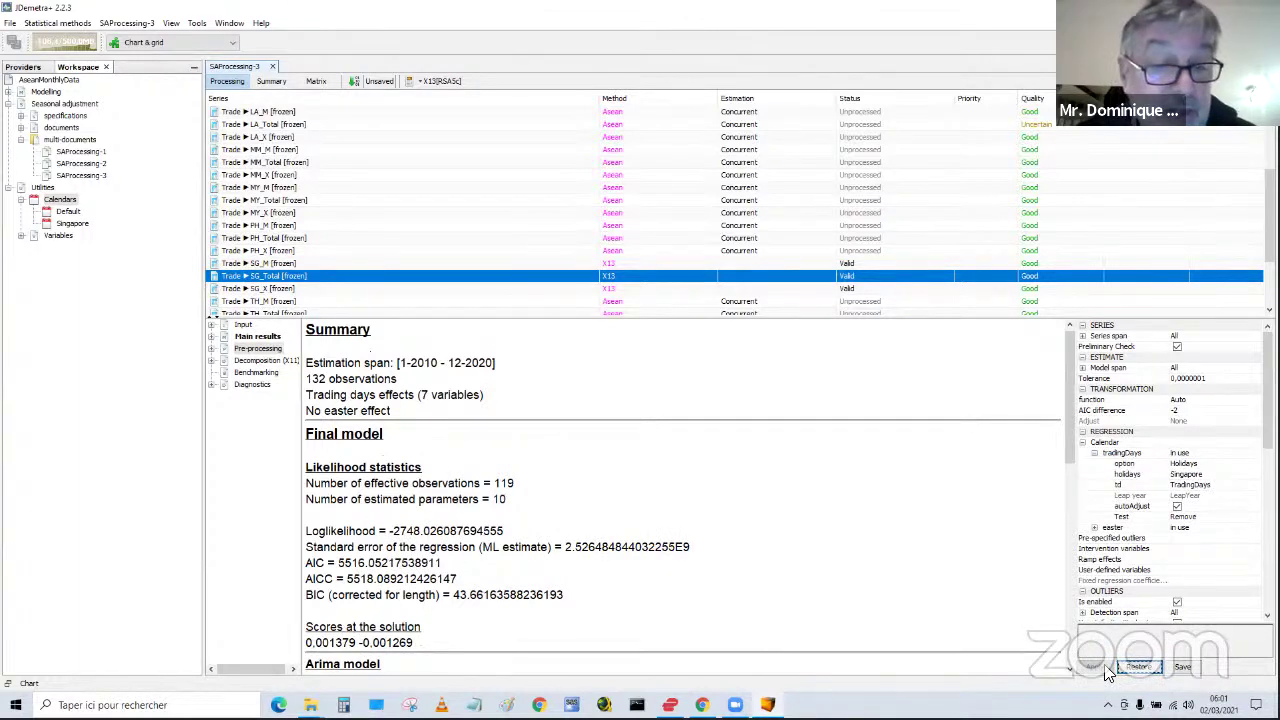
left_click(1184, 672)
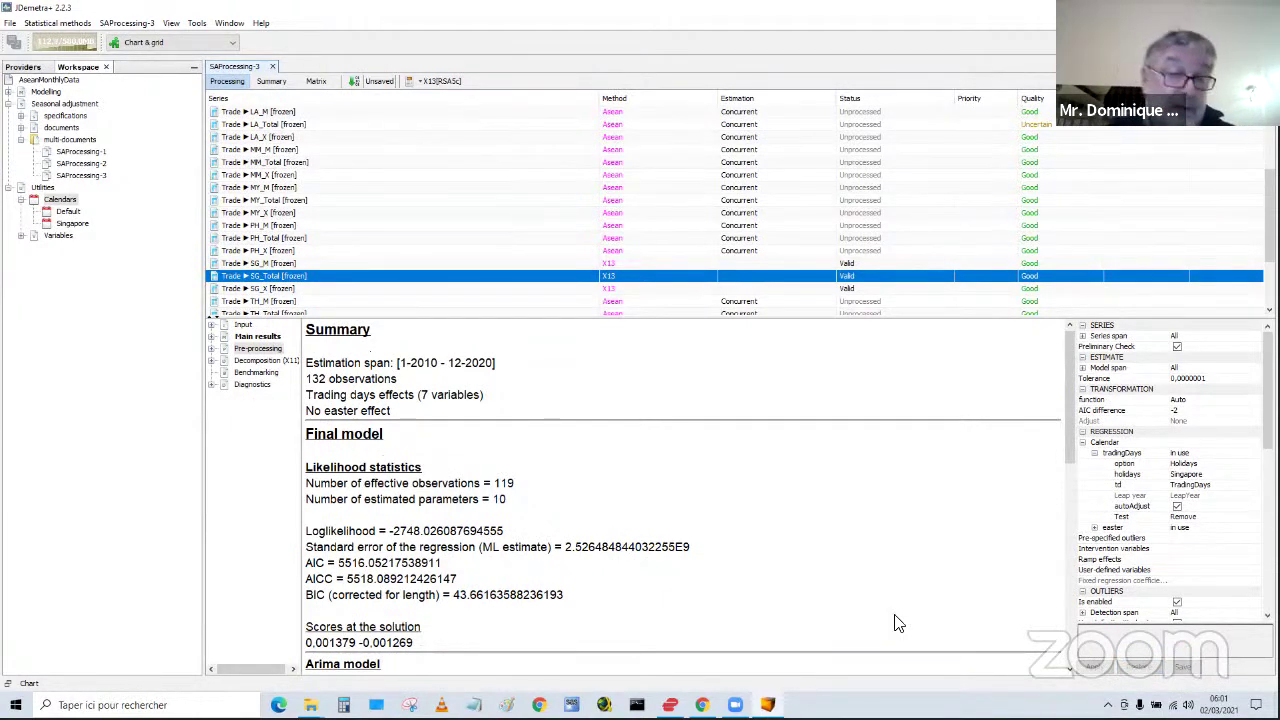
- Set SG_X's trading days option to Holidays with the Singapore calendar, apply it and save the specification
left_click(268, 289)
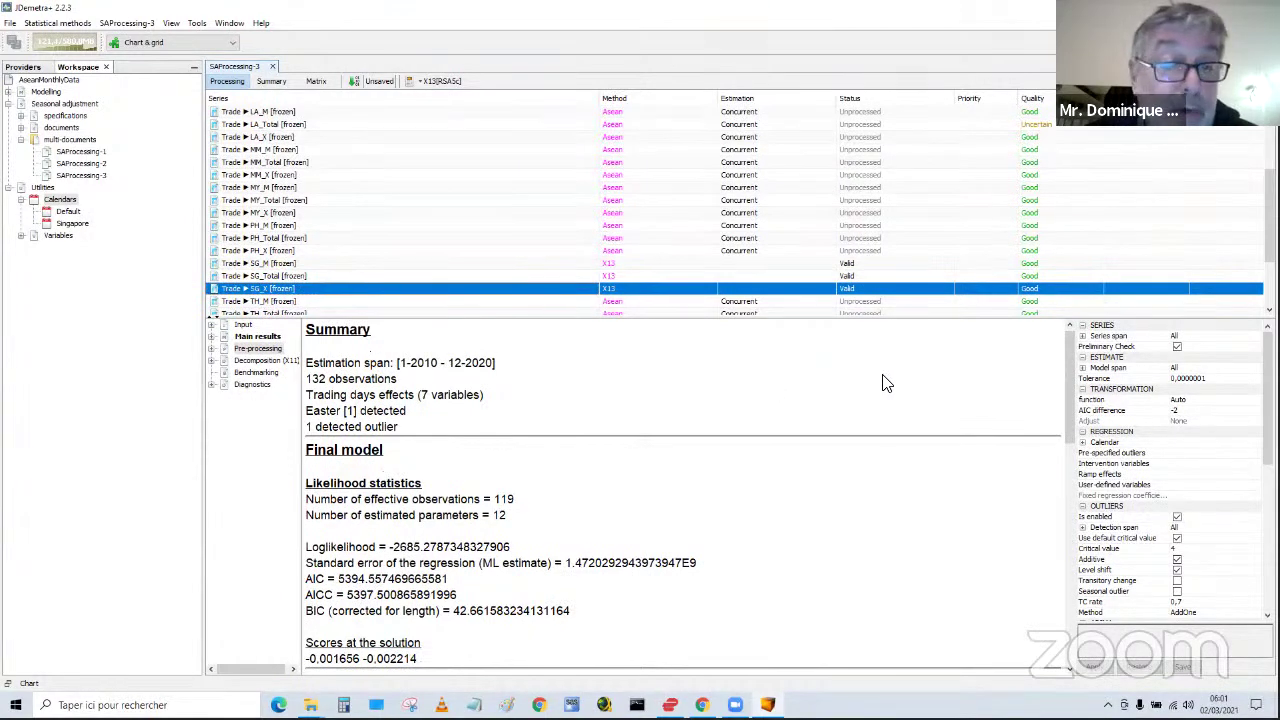
left_click(1082, 443)
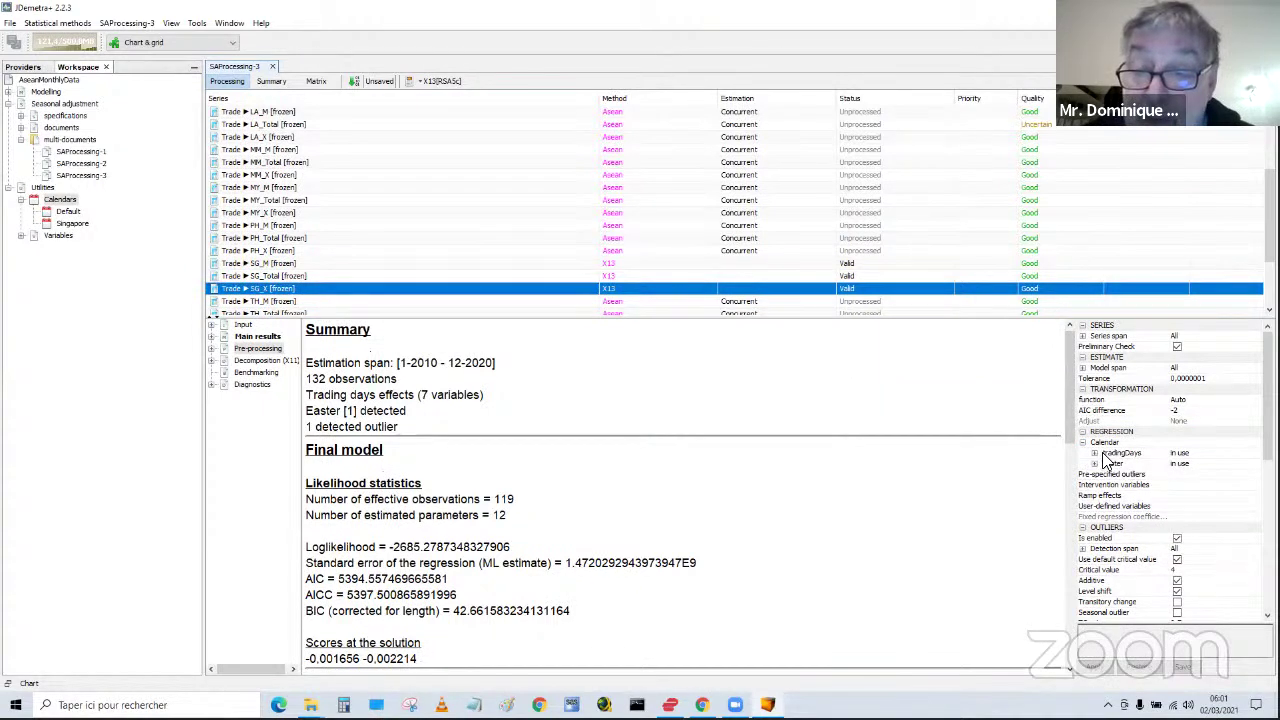
left_click(1180, 455)
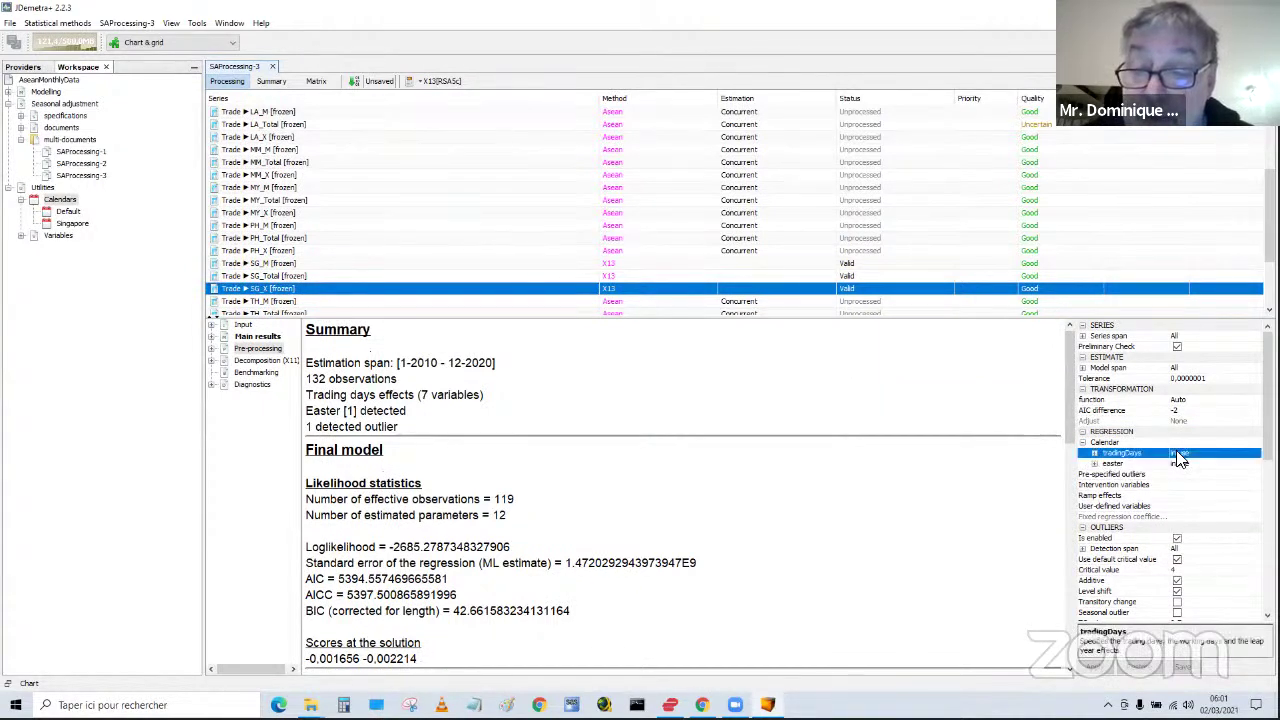
left_click(1095, 453)
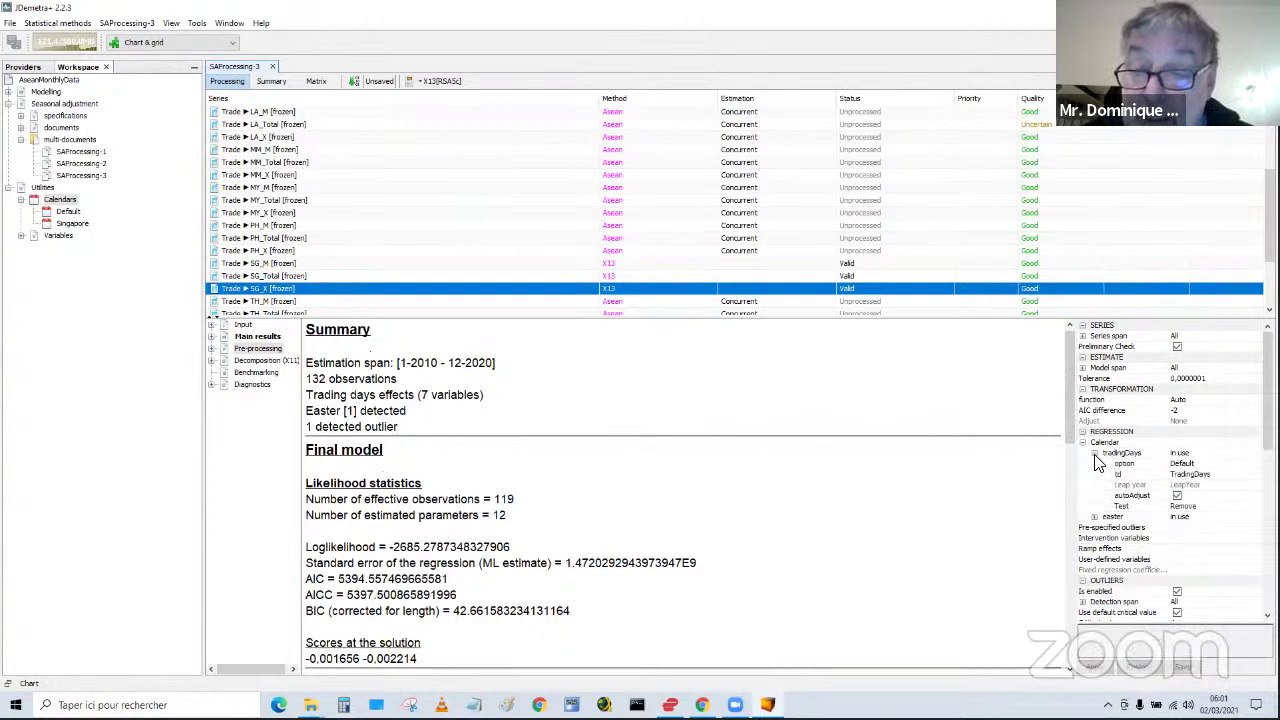
left_click(1188, 465)
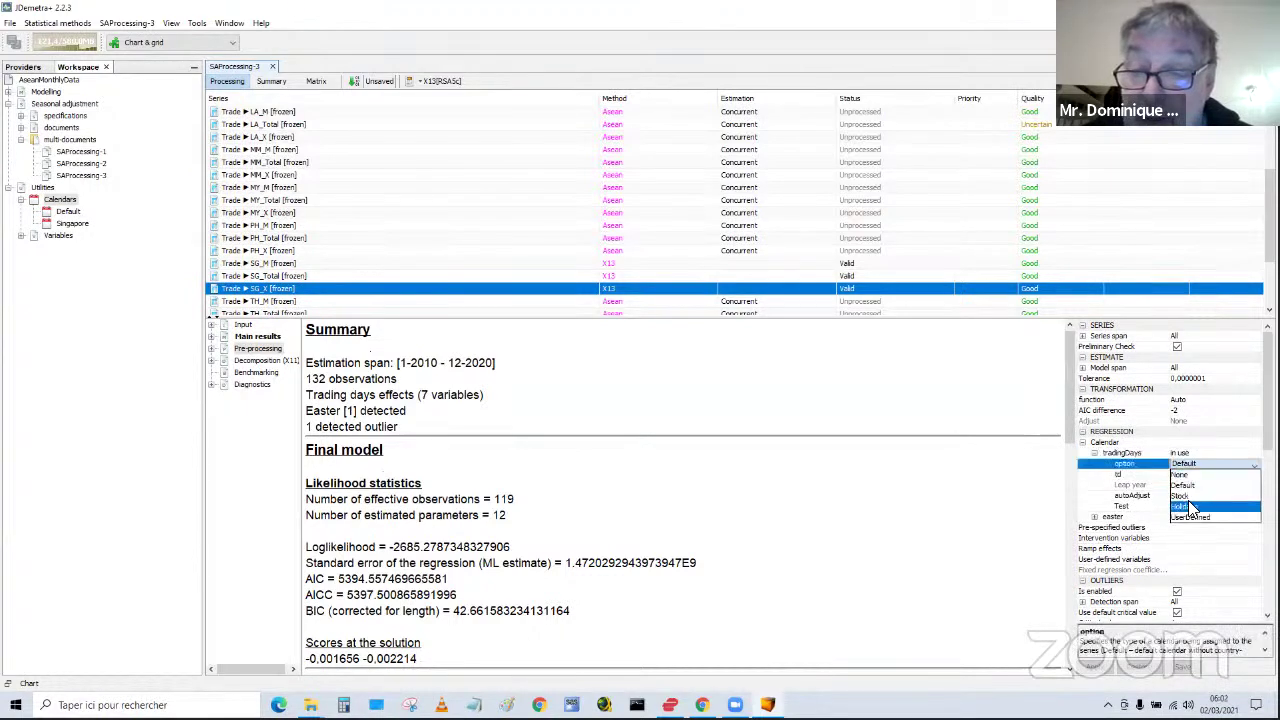
left_click(1190, 508)
left_click(1188, 476)
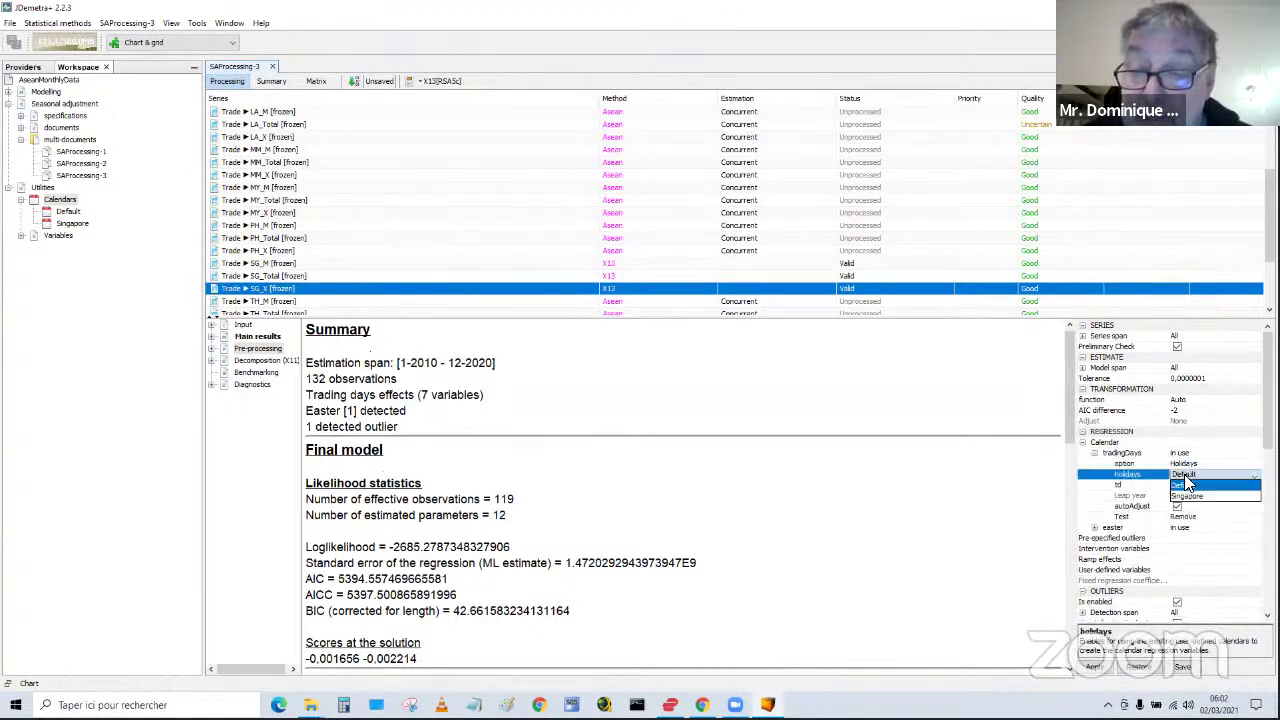
left_click(1188, 496)
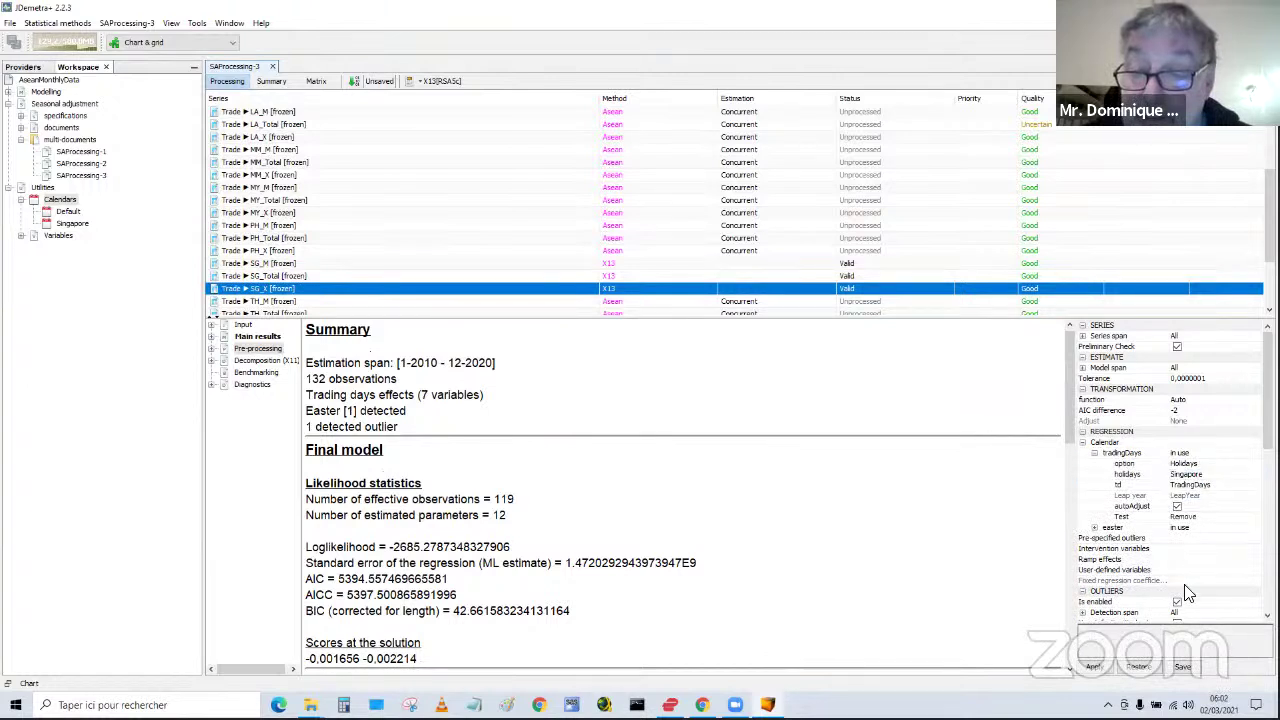
left_click(1098, 667)
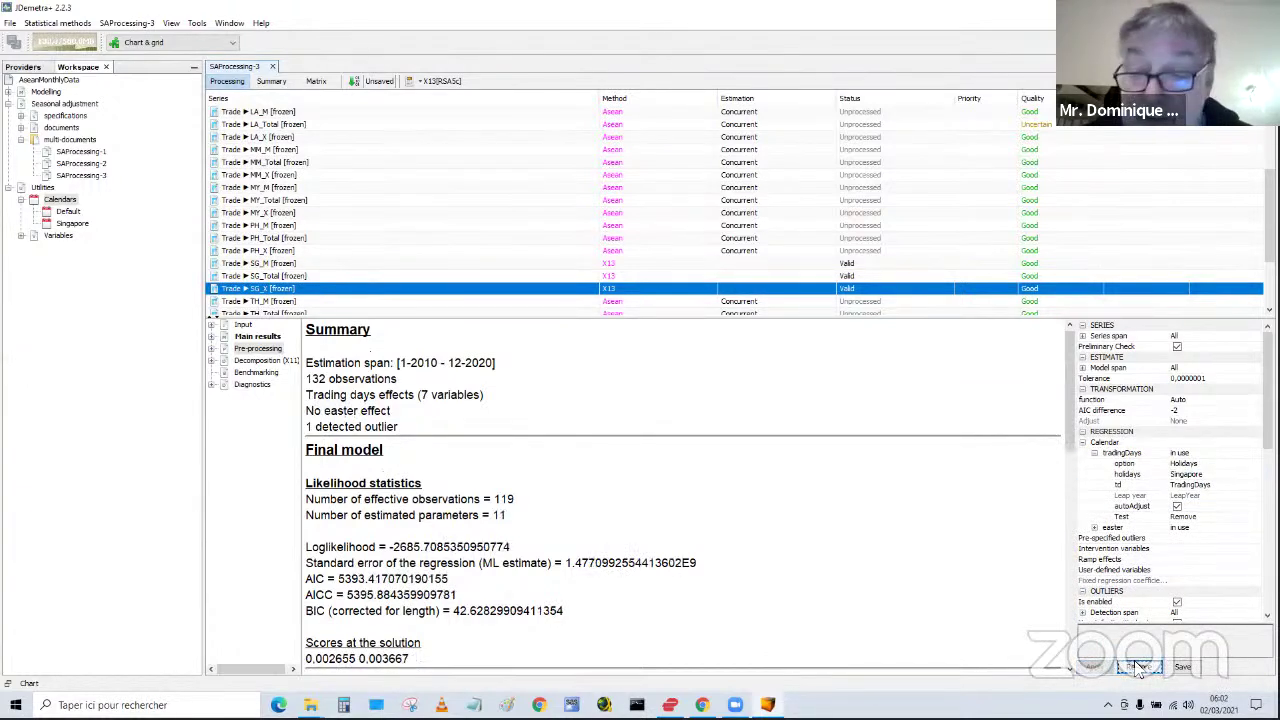
left_click(1182, 667)
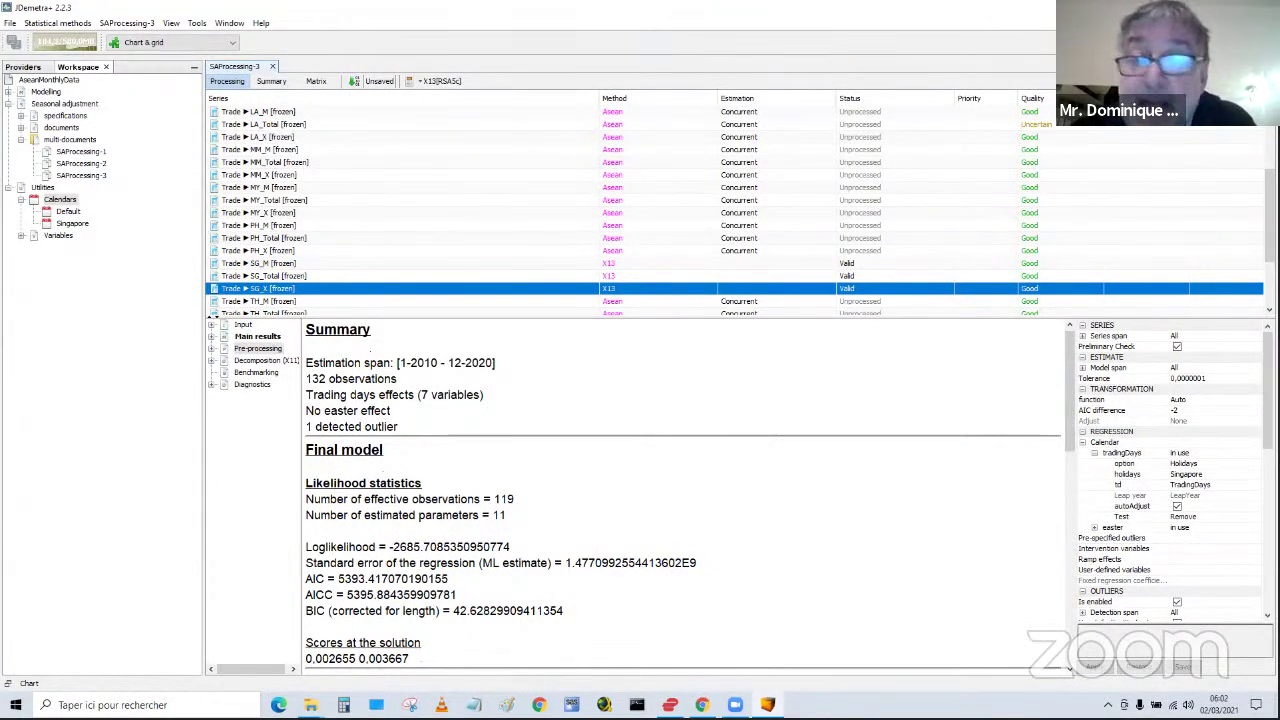
- Close JDemetra+ while saving the workspace changes, and close the SAProcessing-3 and SAProcessing folder windows in File Explorer
key("alt+F4")
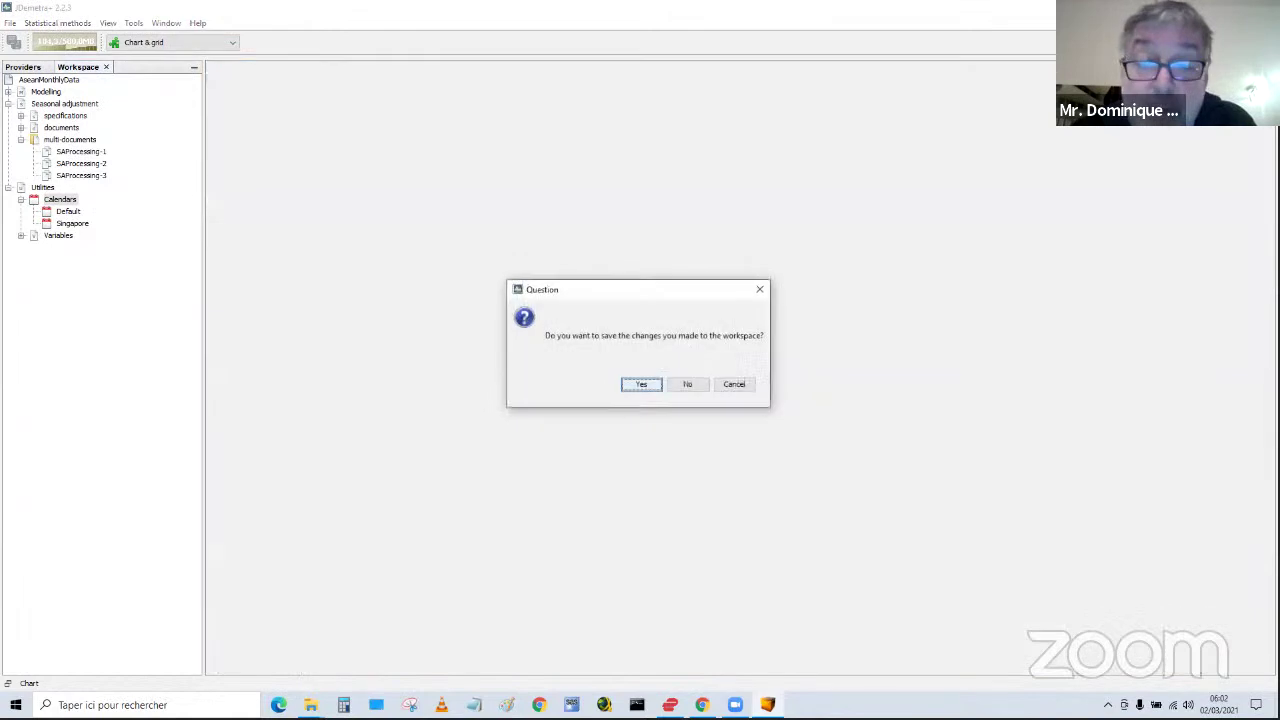
left_click(645, 386)
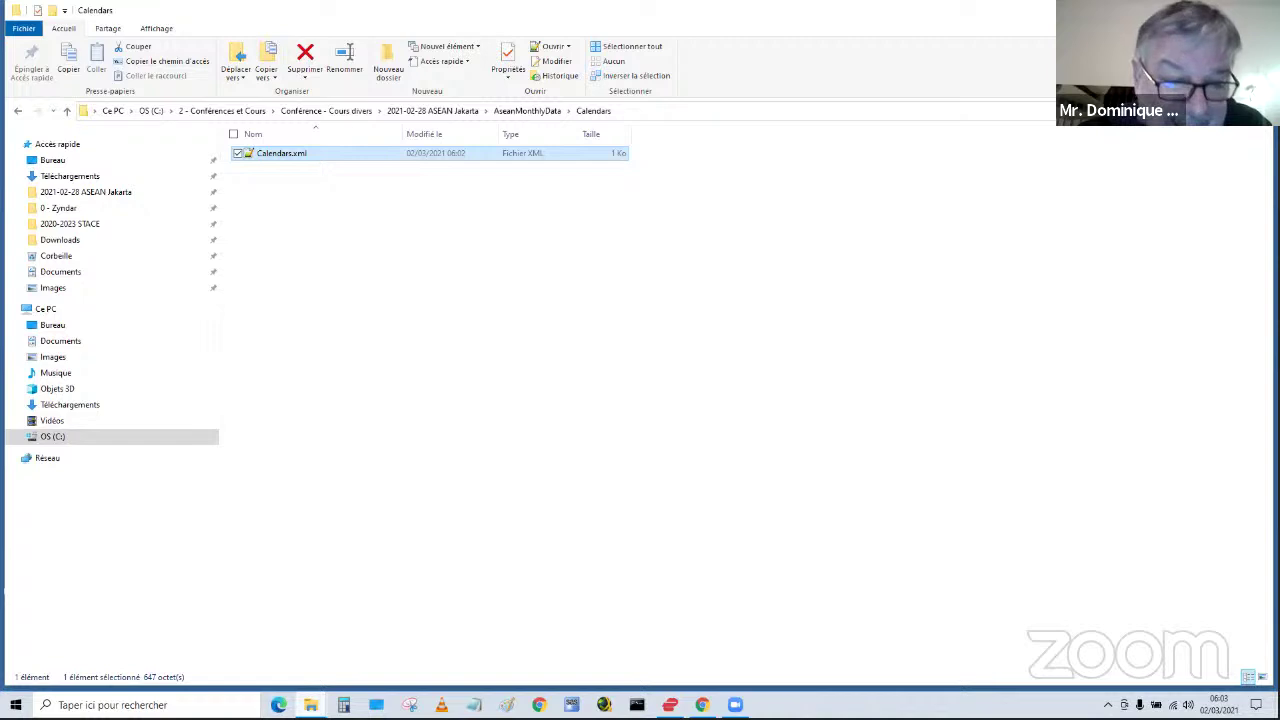
mouse_move(311, 705)
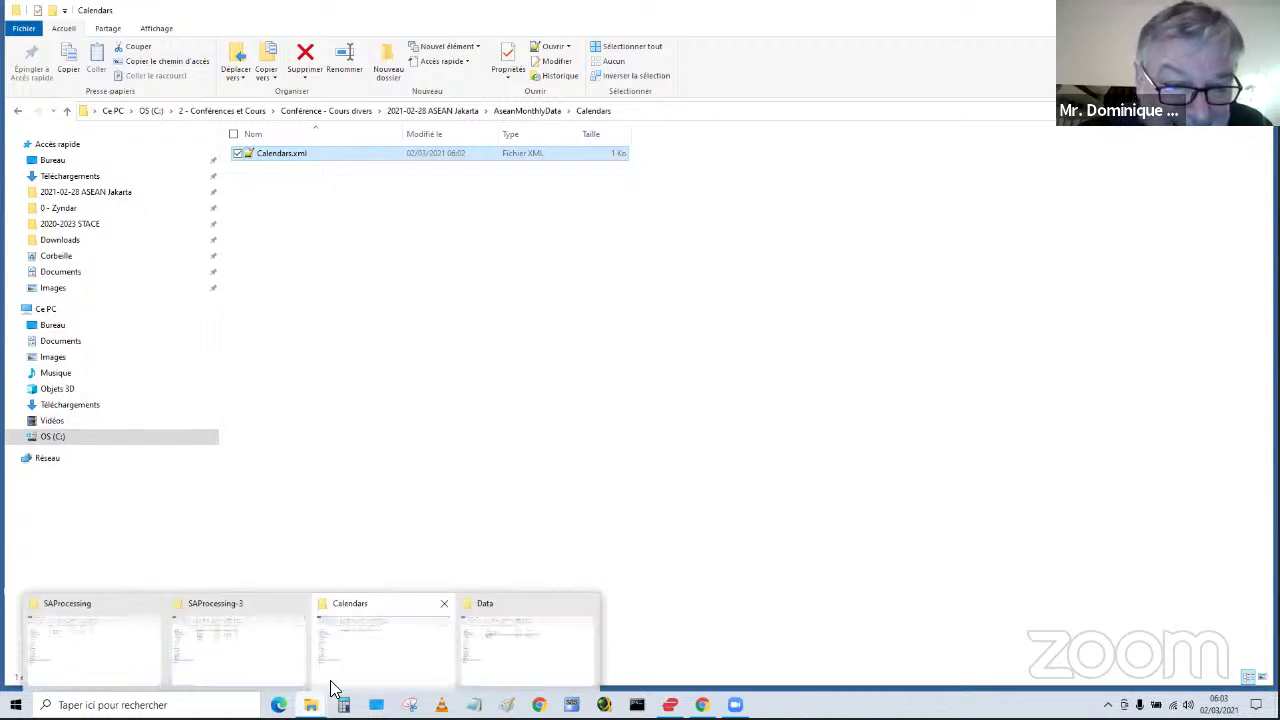
left_click(345, 673)
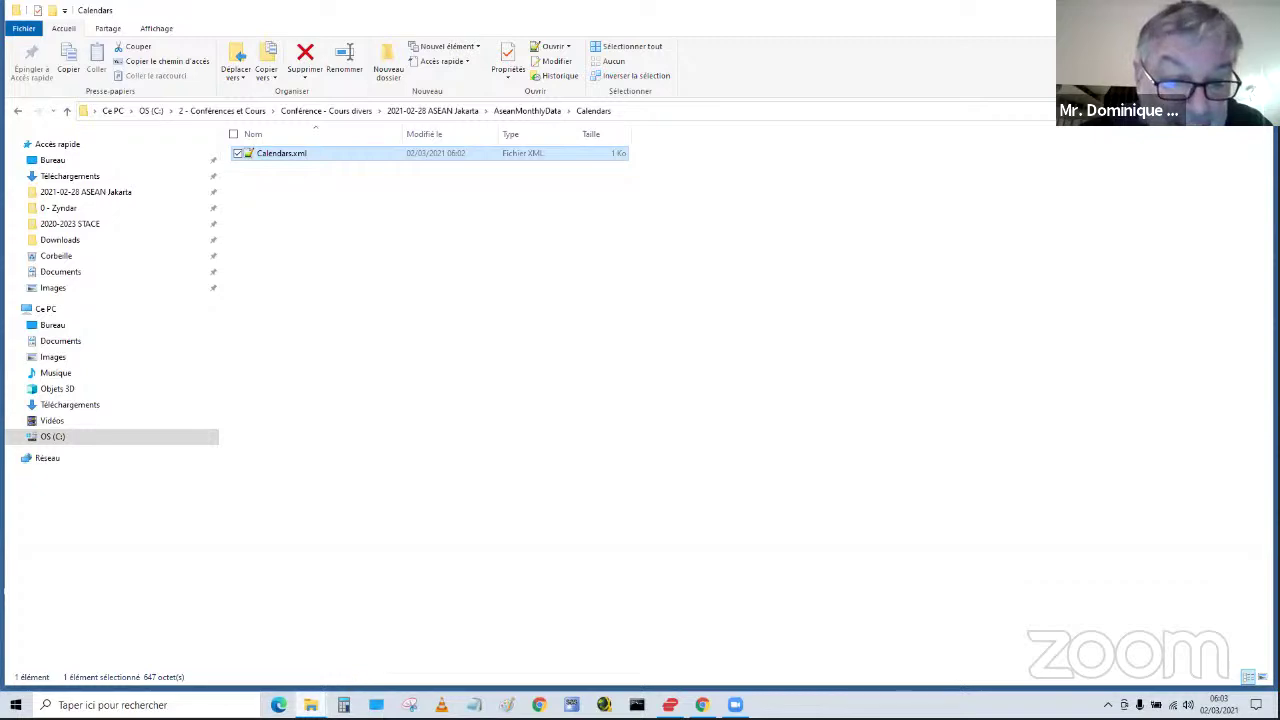
mouse_move(311, 705)
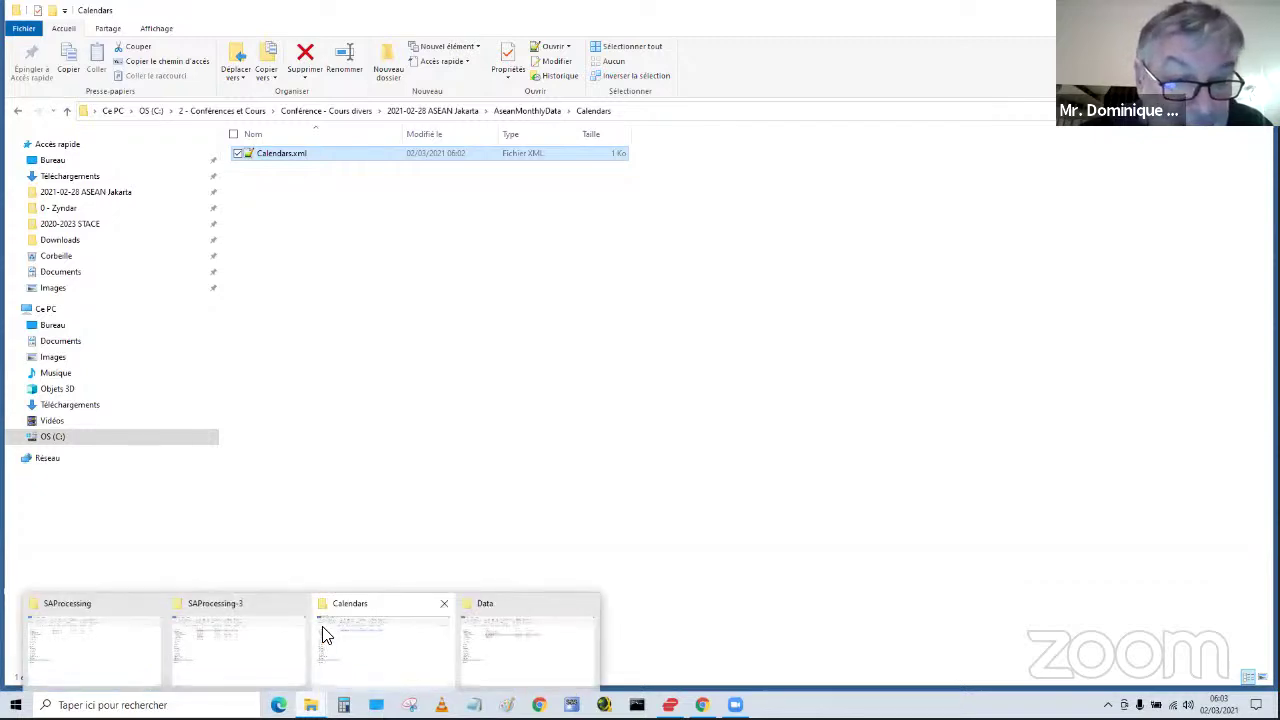
left_click(297, 604)
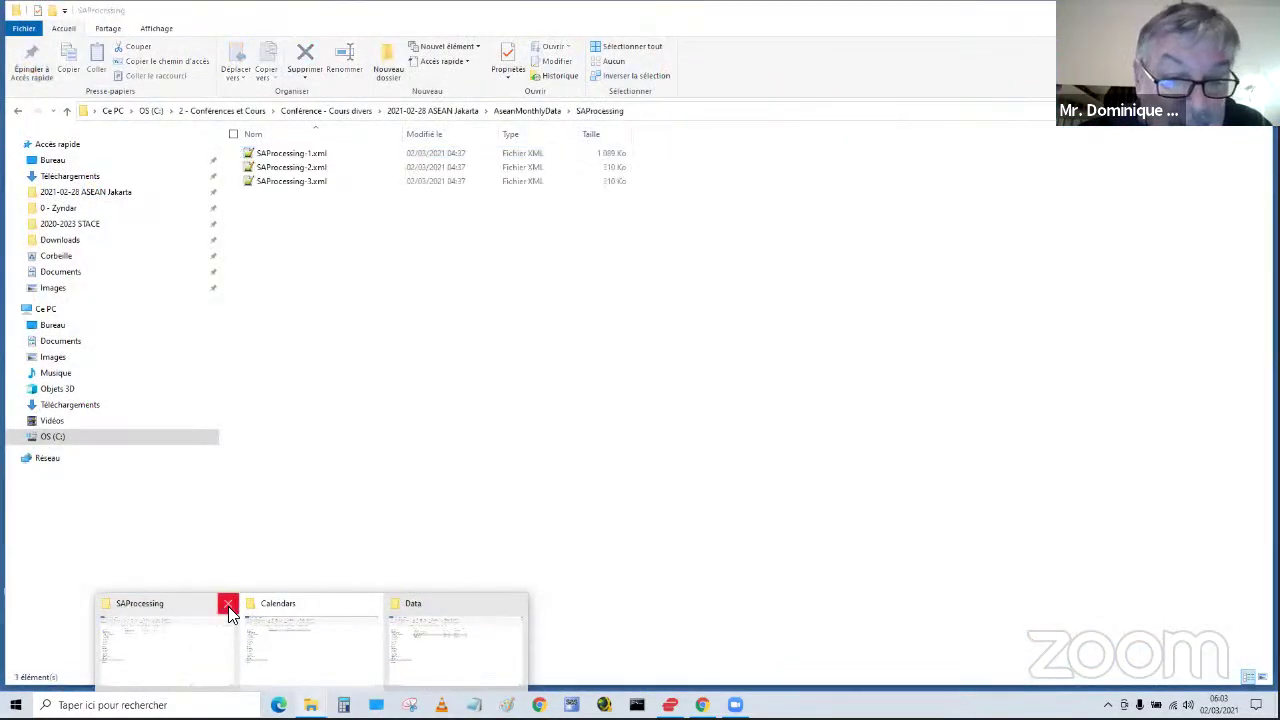
left_click(228, 606)
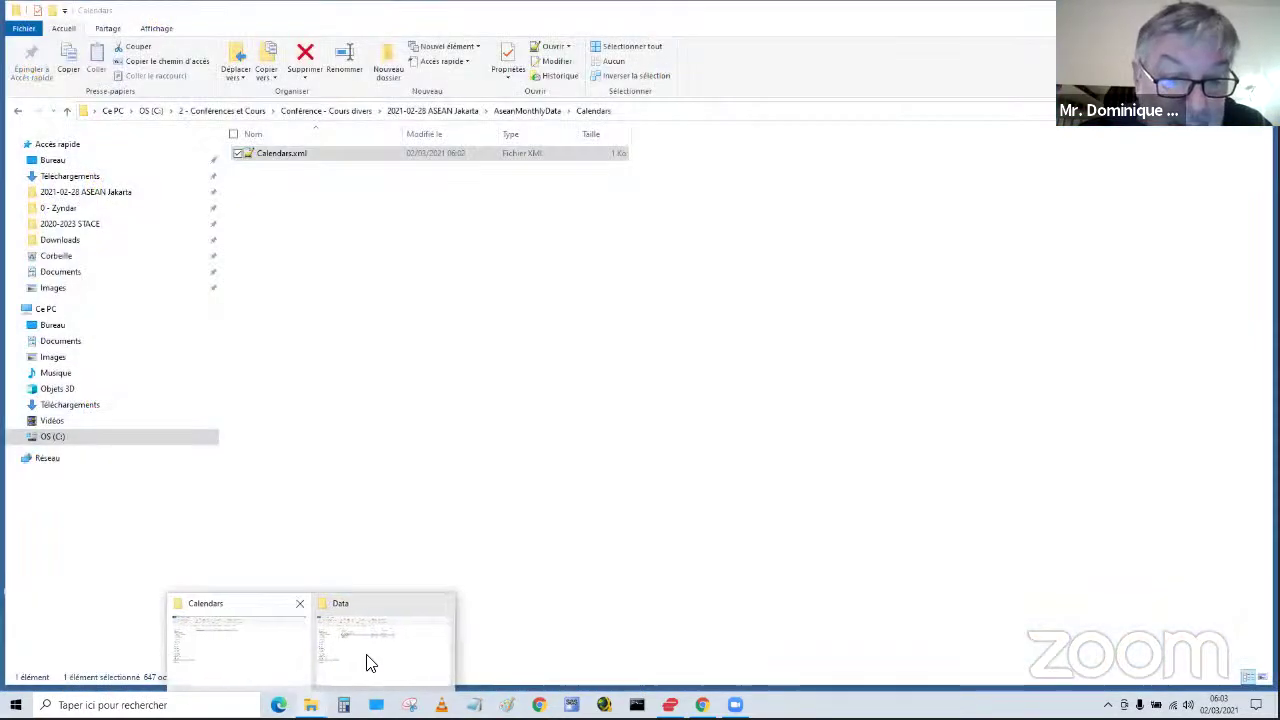
- Open Singapore.xml from the Data1\Calendriers\TimeAndDate\Calendars folder on the C: drive
left_click(366, 660)
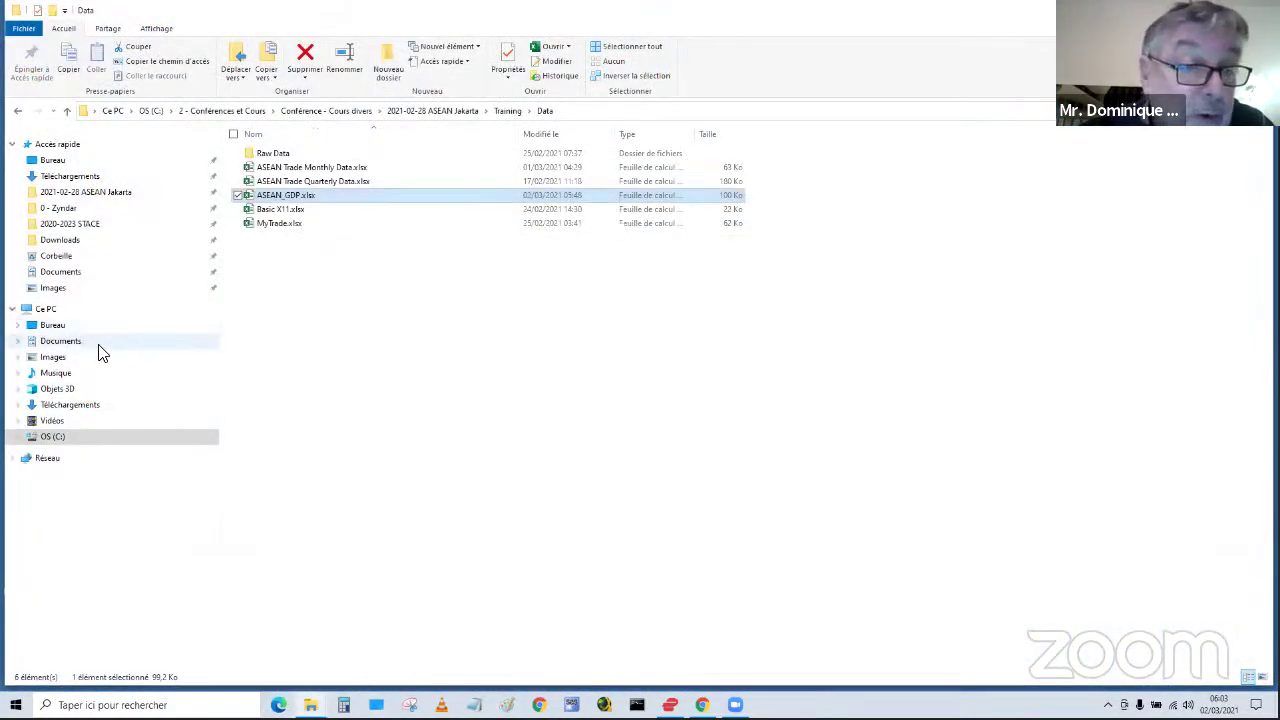
left_click(60, 438)
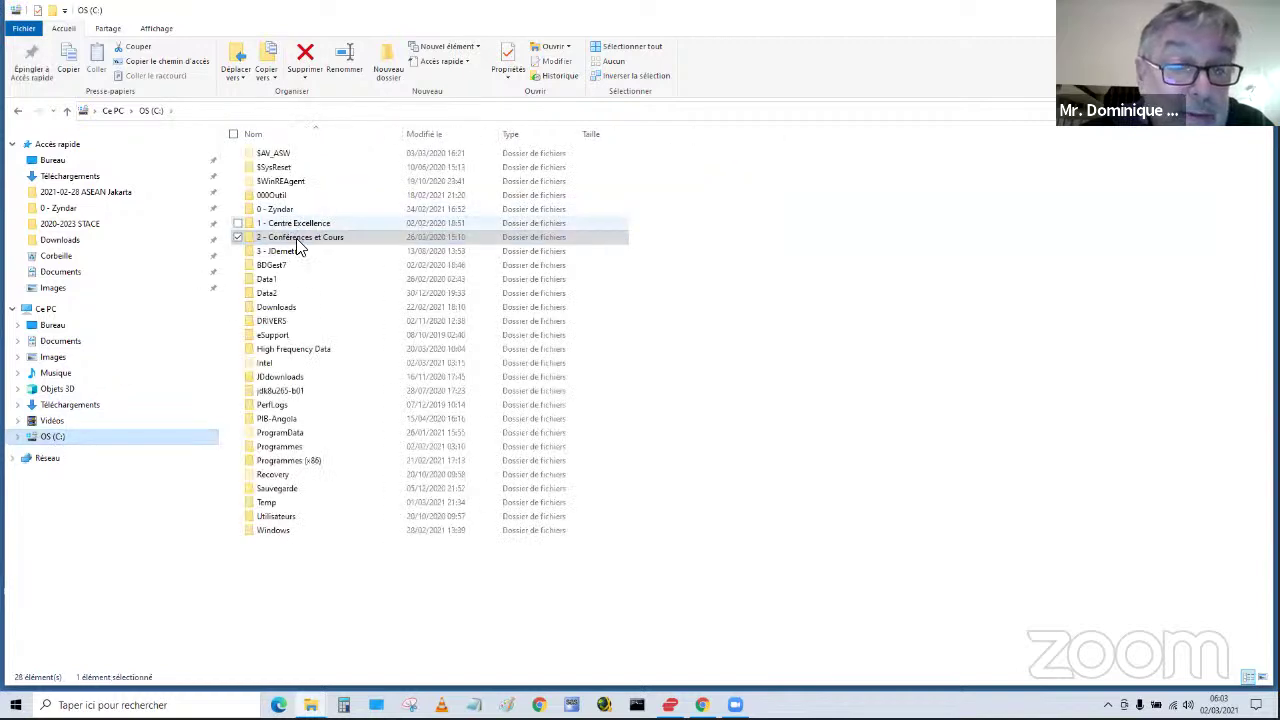
double_click(272, 284)
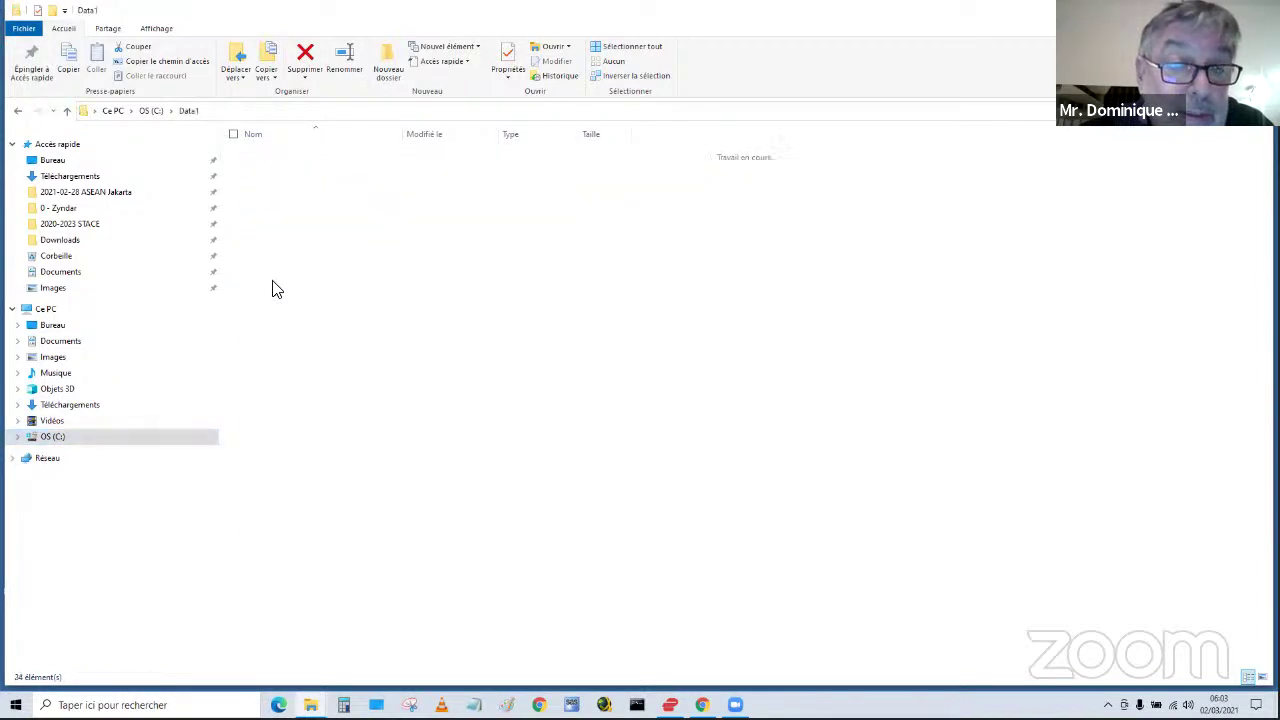
double_click(278, 182)
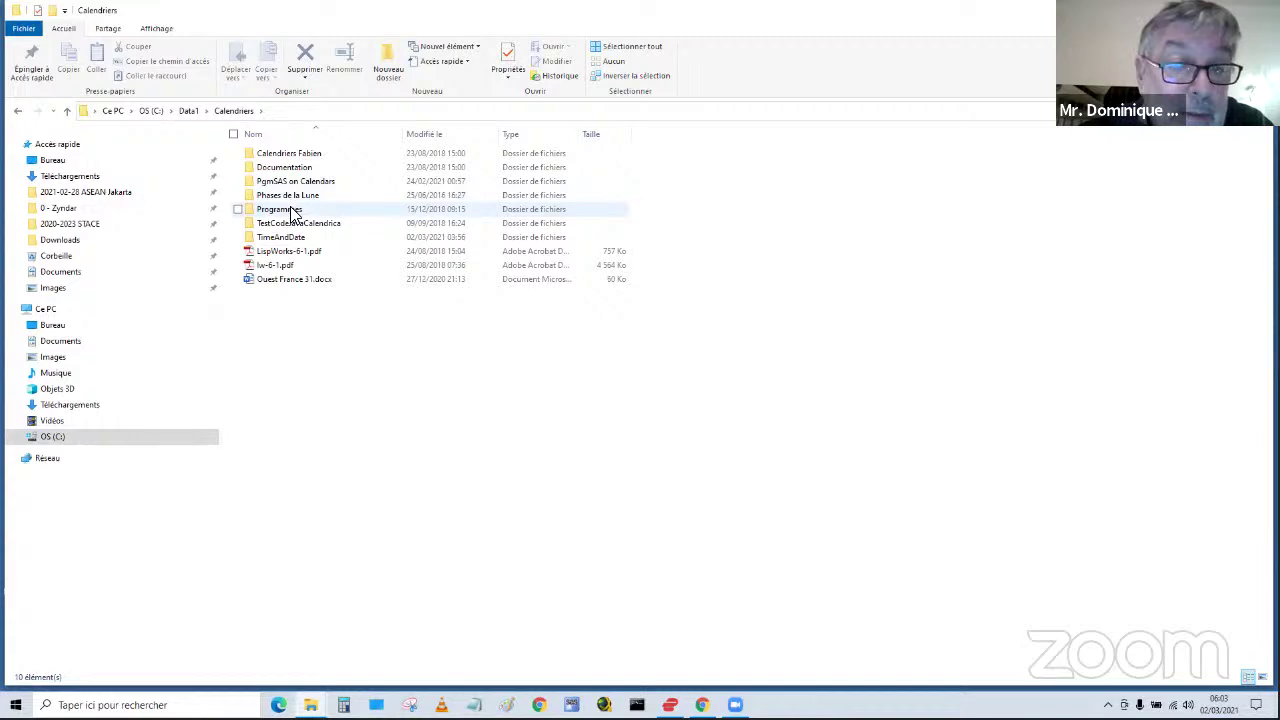
left_click(292, 240)
double_click(292, 240)
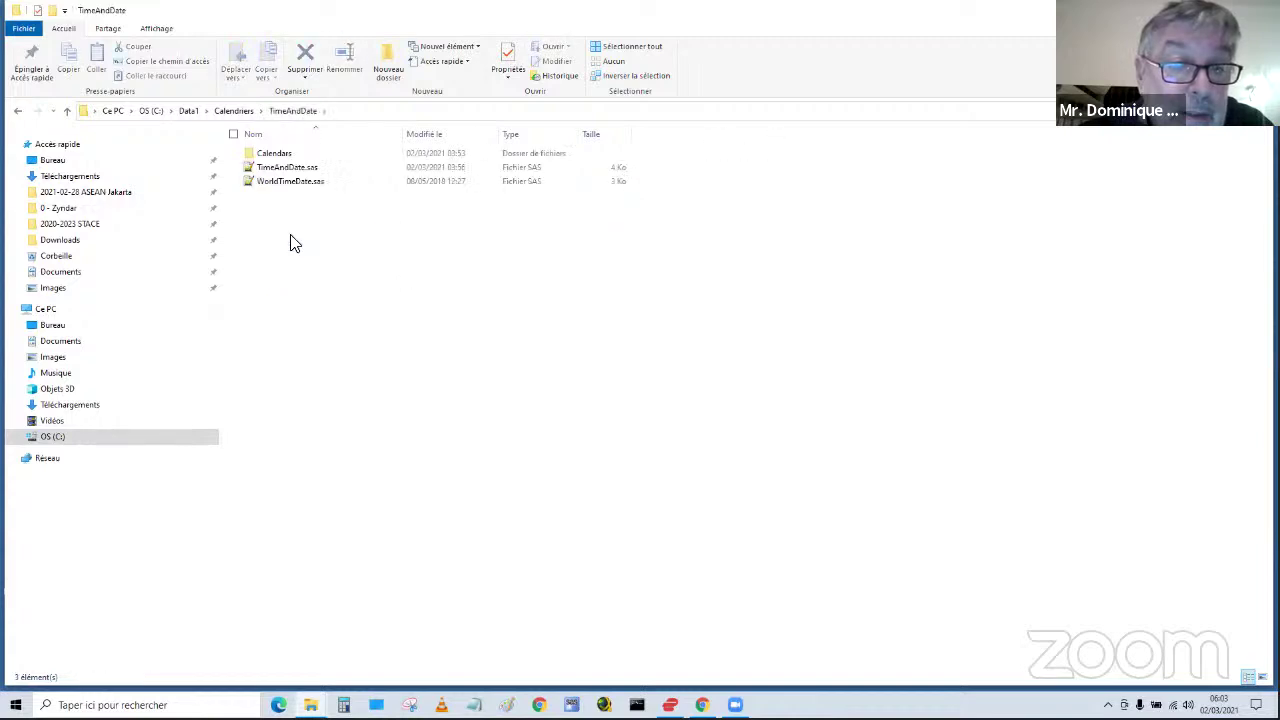
left_click(274, 157)
double_click(275, 158)
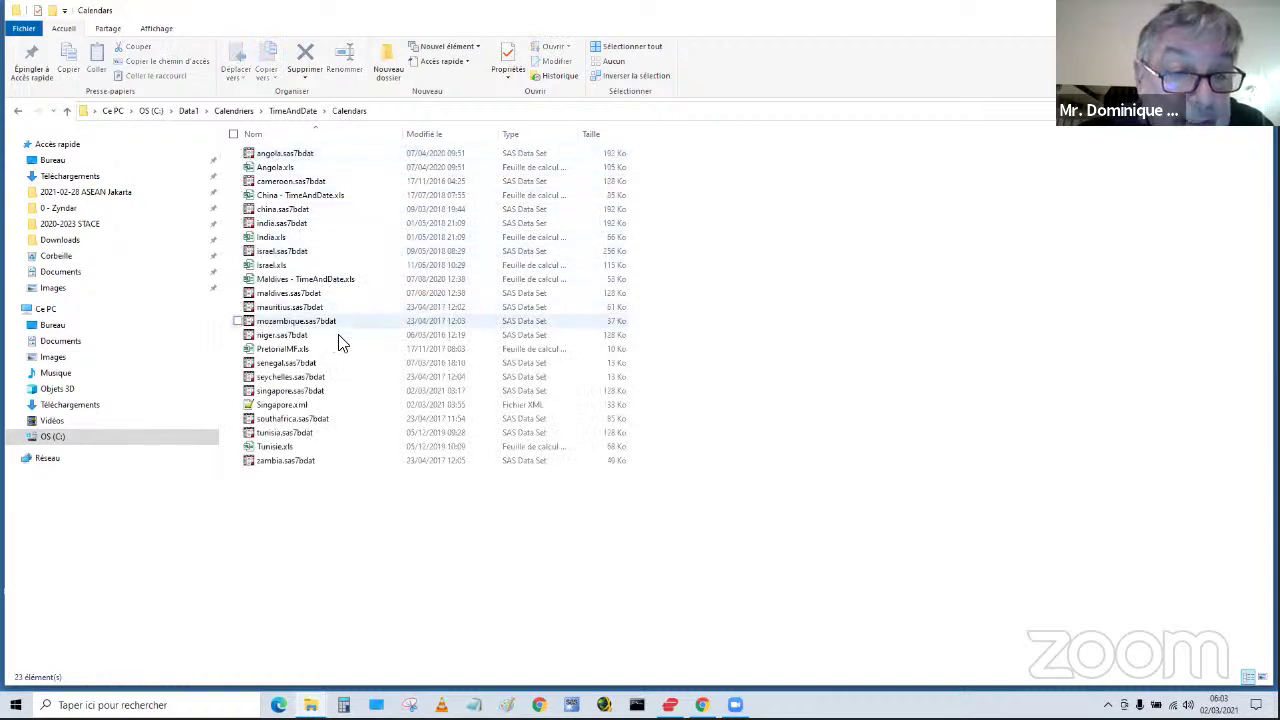
double_click(308, 410)
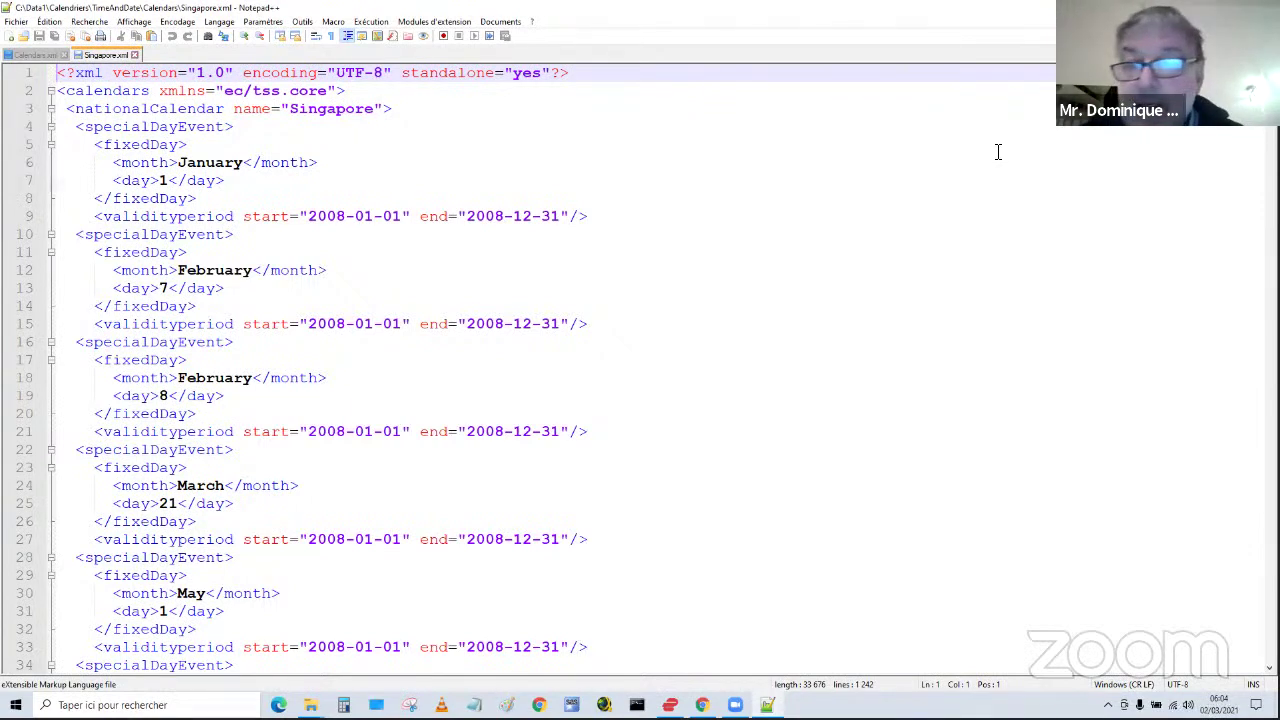
- Select the entire XML content of Singapore.xml for copying
mouse_move(1269, 72)
left_mouse_down()
mouse_move(1269, 654)
mouse_move(1269, 72)
left_mouse_up()
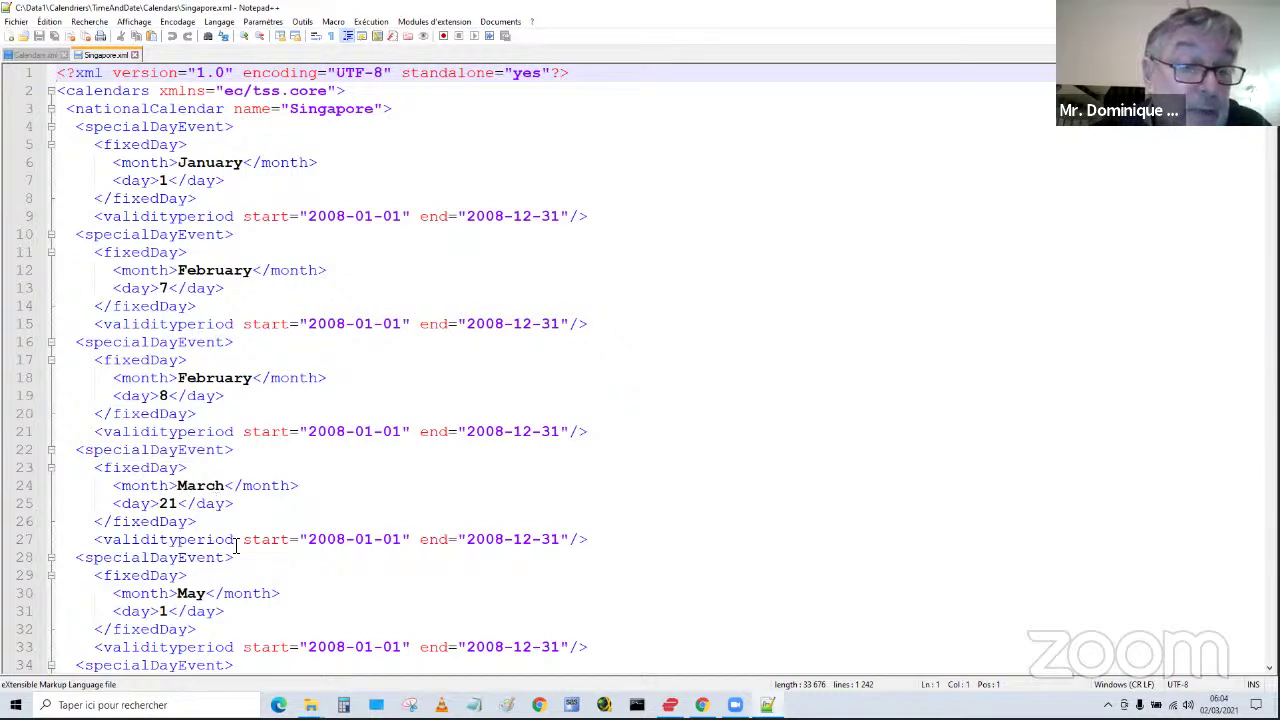
left_click(749, 354)
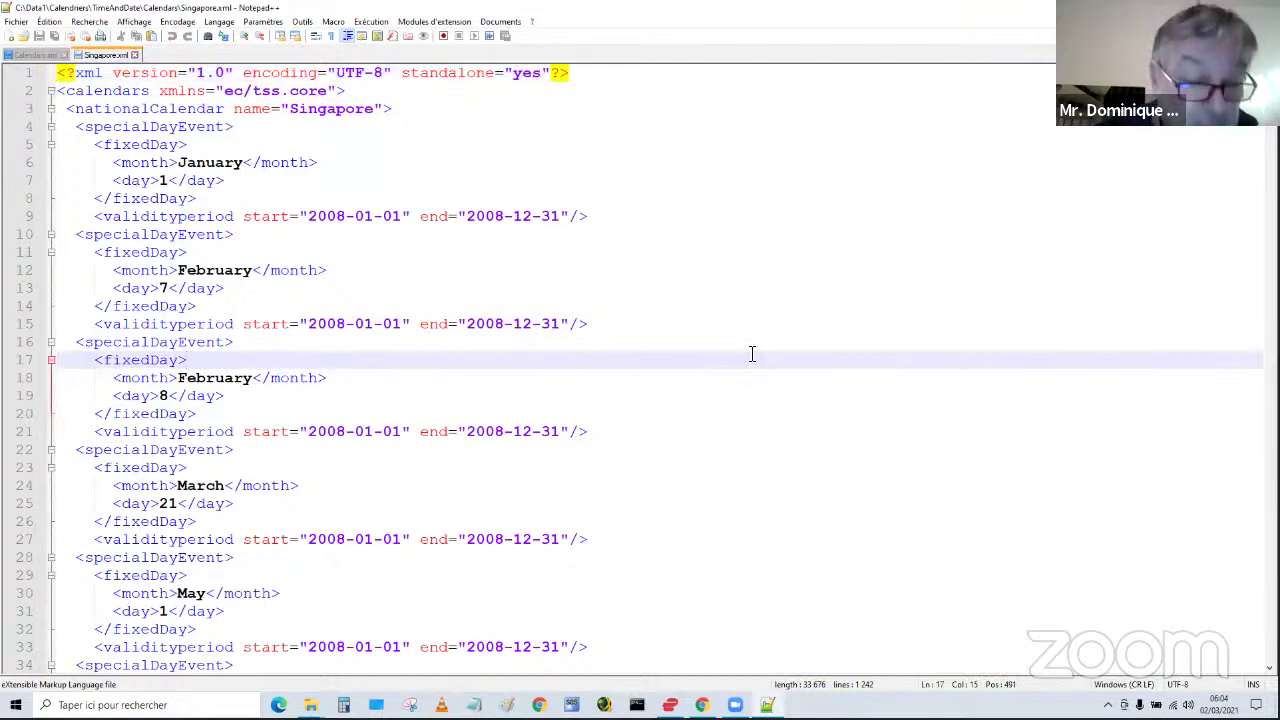
key("ctrl+a")
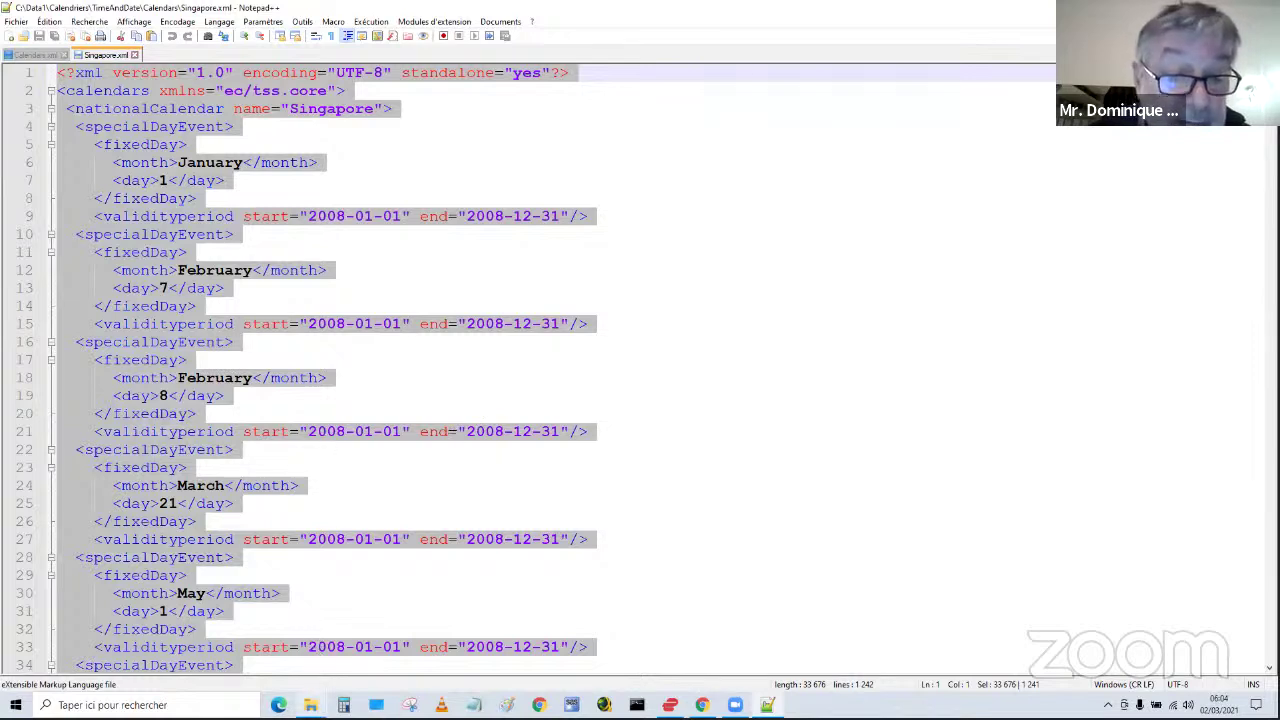
- Replace all content of Calendars.xml in the AseanMonthlyData\Calendars folder with the copied Singapore calendar XML, save it and close the editor
mouse_move(311, 705)
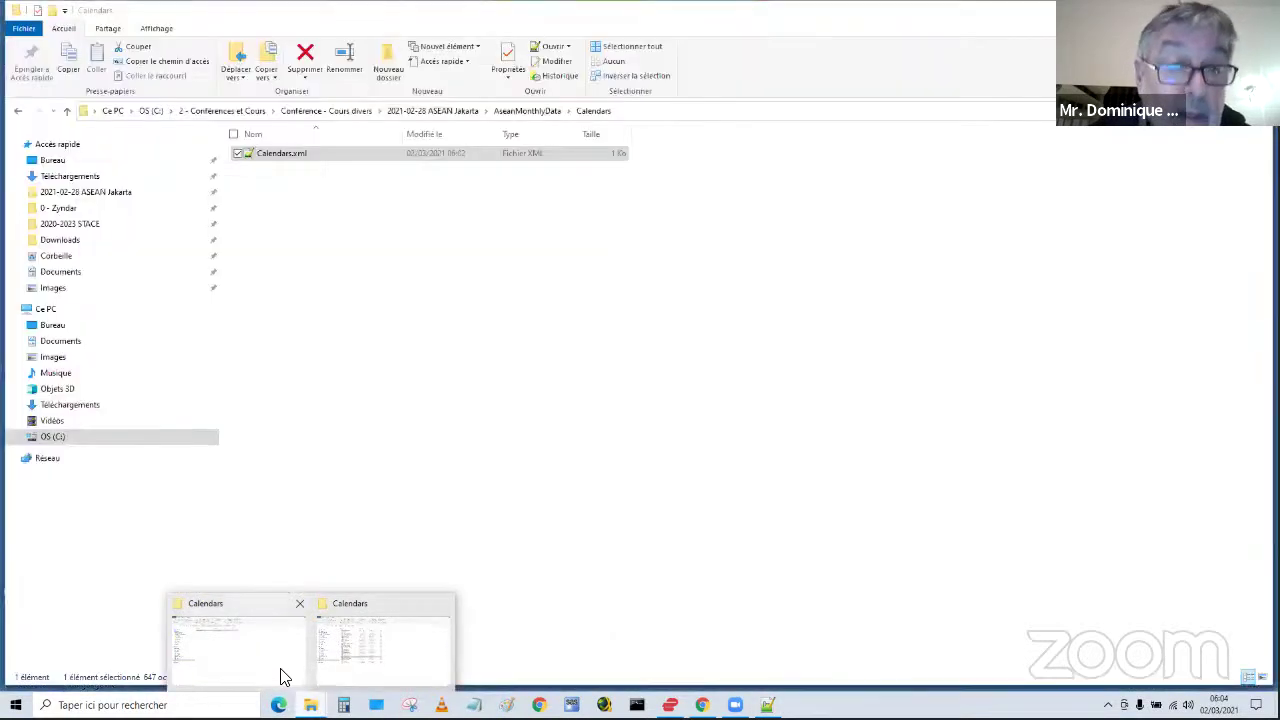
left_click(283, 676)
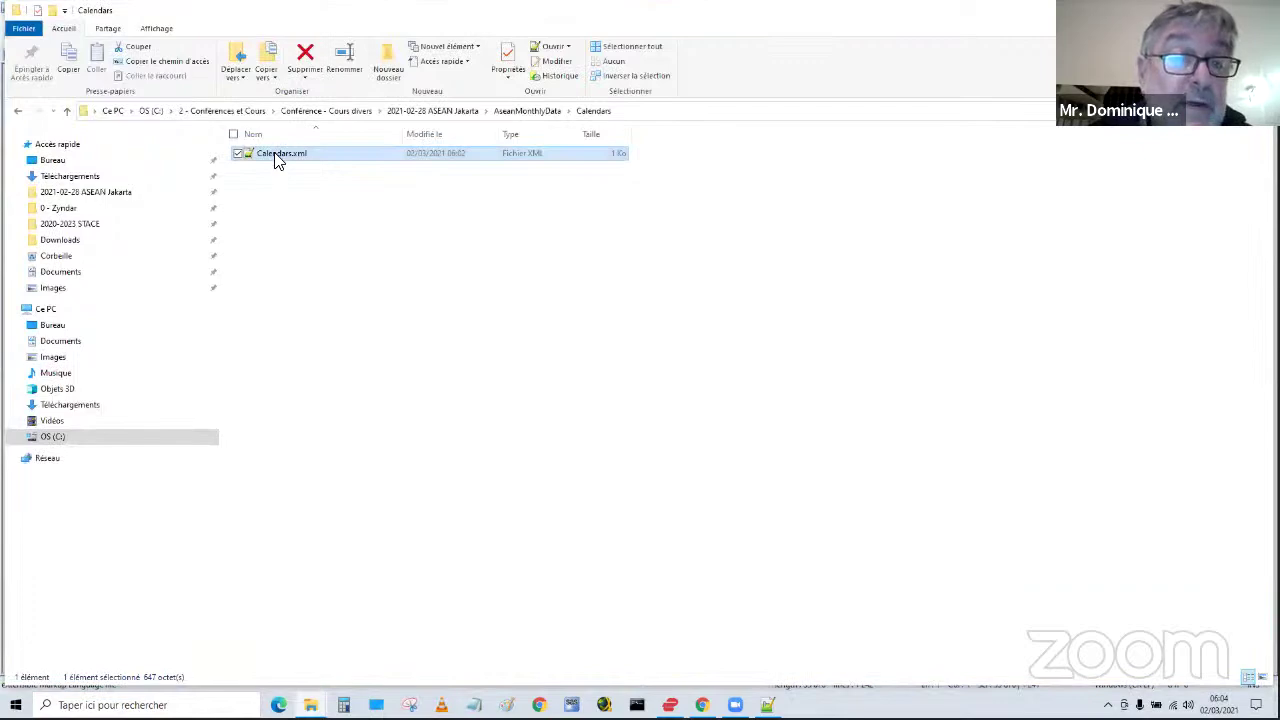
double_click(277, 156)
left_click(614, 349)
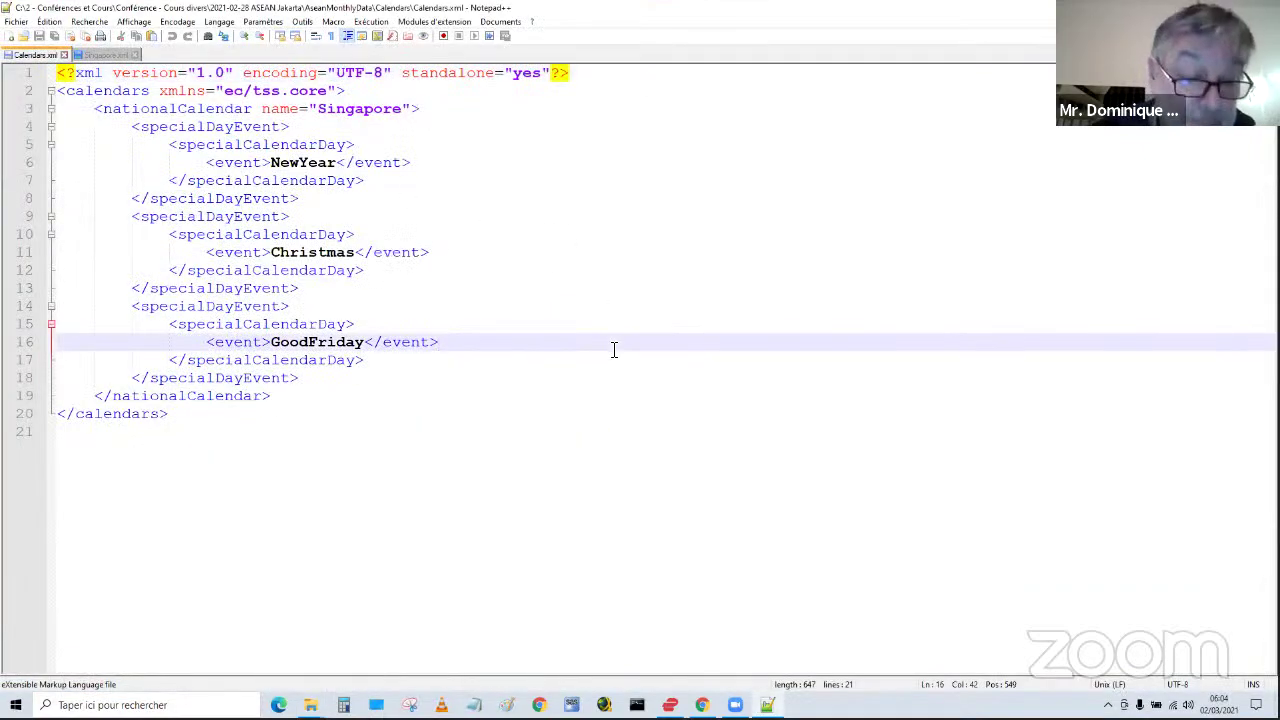
key("ctrl+a")
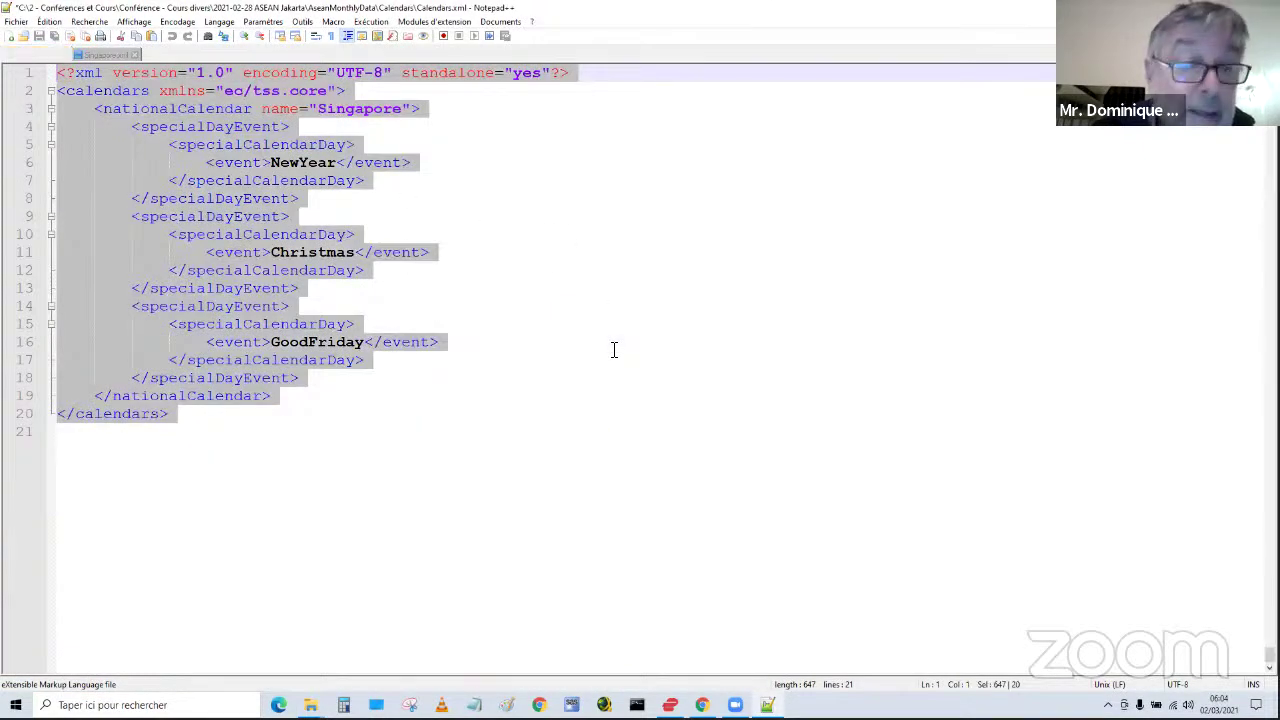
key("ctrl+v")
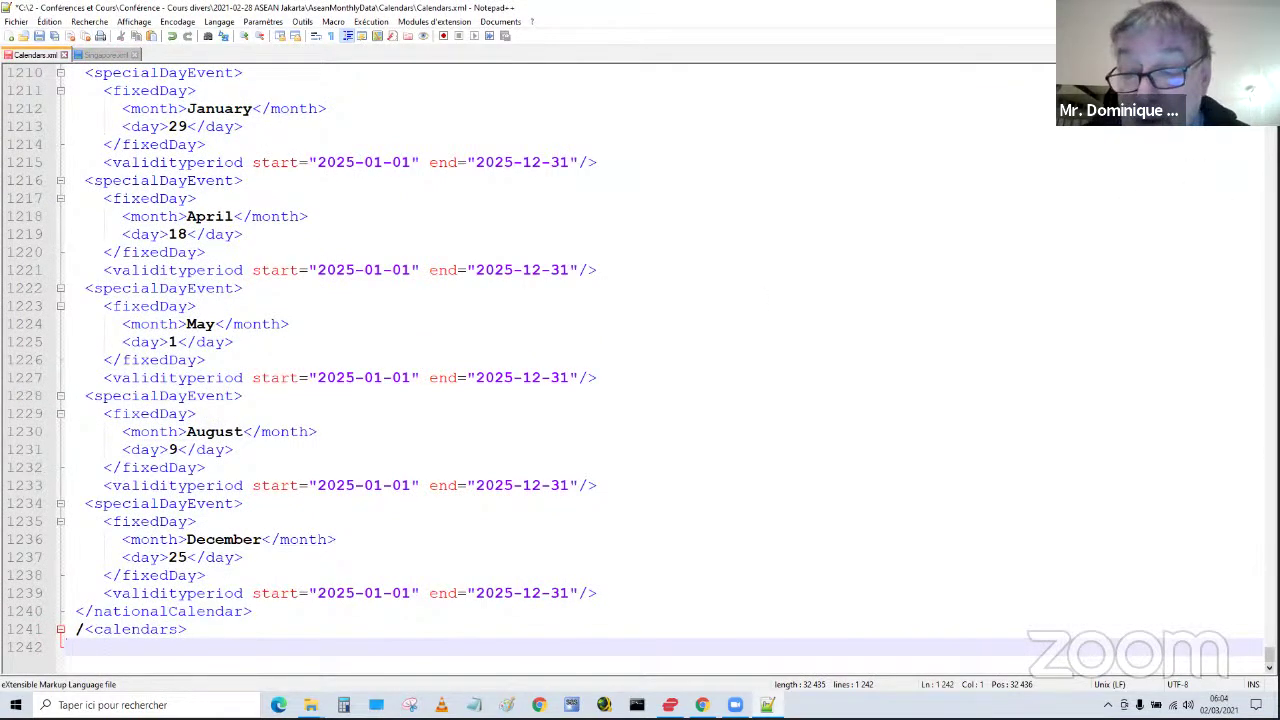
left_click_drag(1270, 658, 1270, 72)
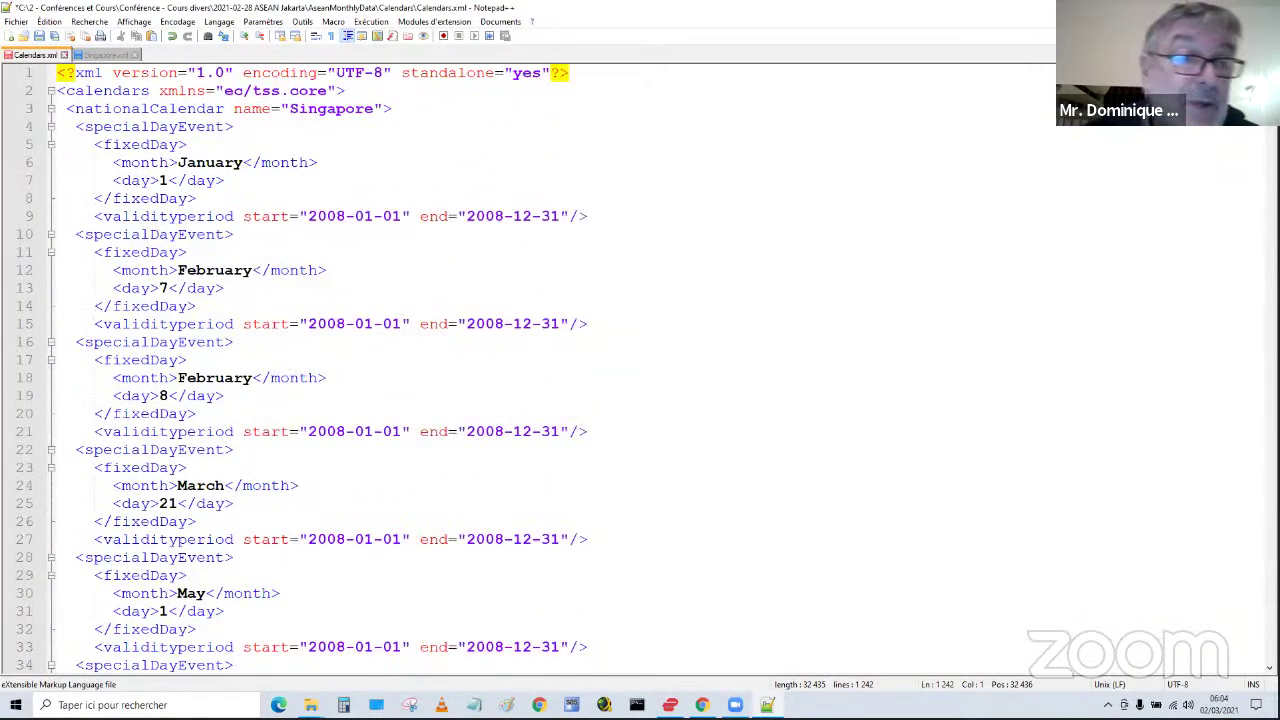
left_click(38, 36)
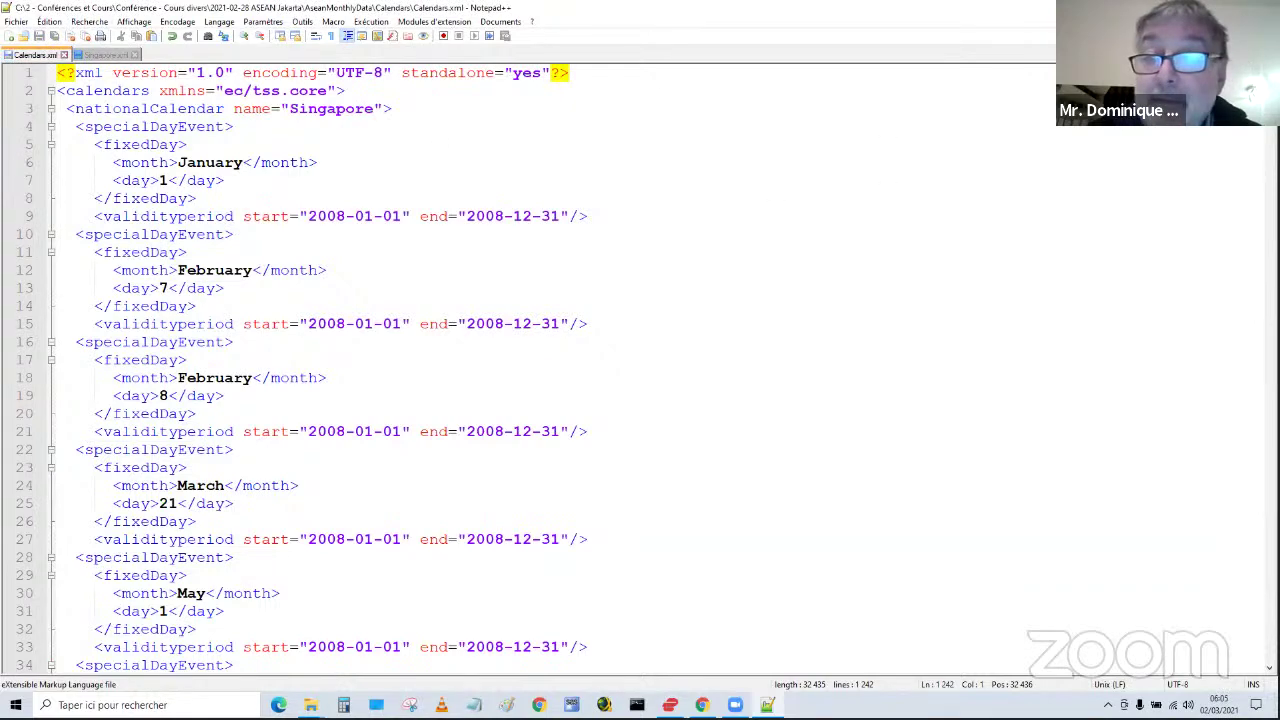
key("alt+F4")
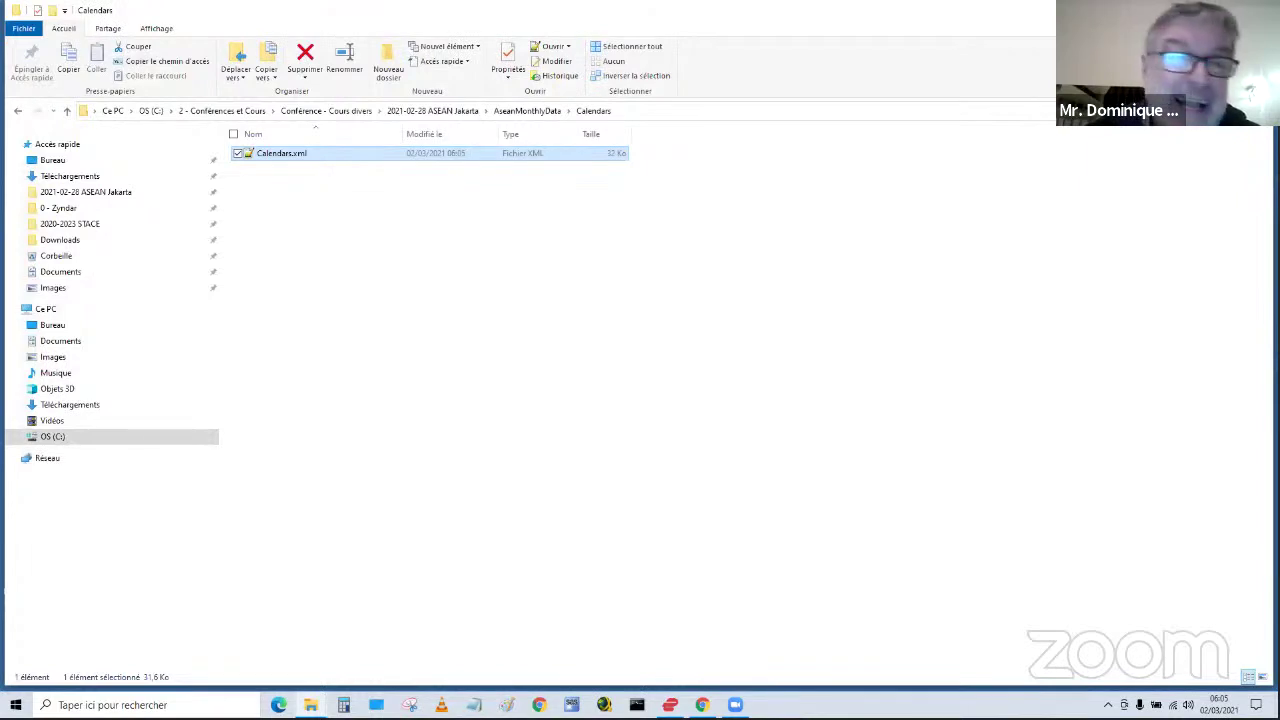
key("alt+Tab")
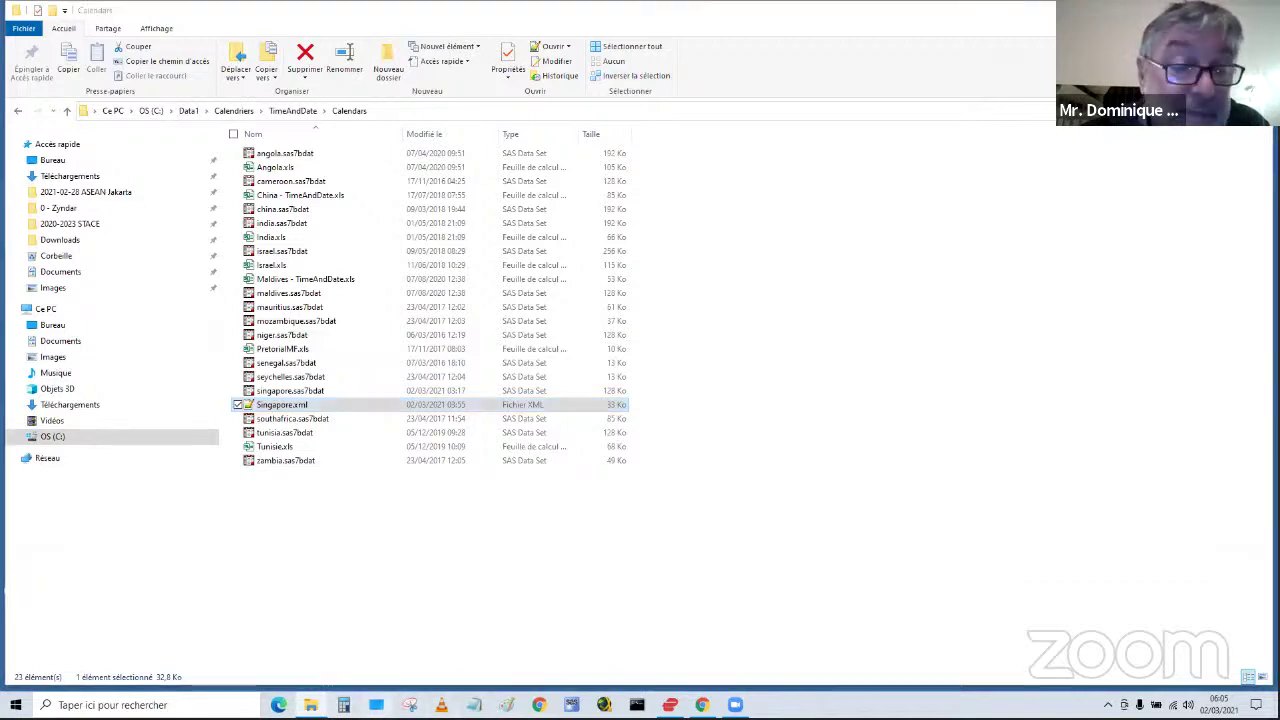
- Launch JDemetra+ 2.2.3 from the desktop
key("super+d")
left_click(104, 358)
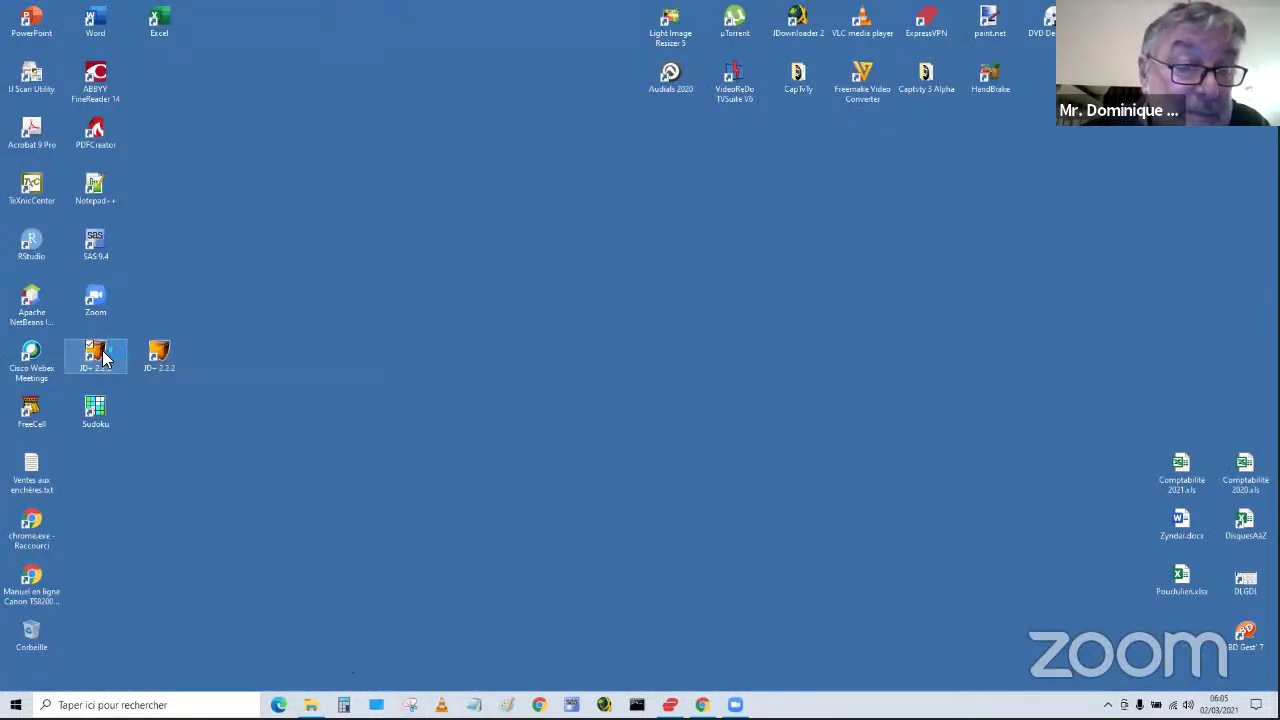
double_click(104, 358)
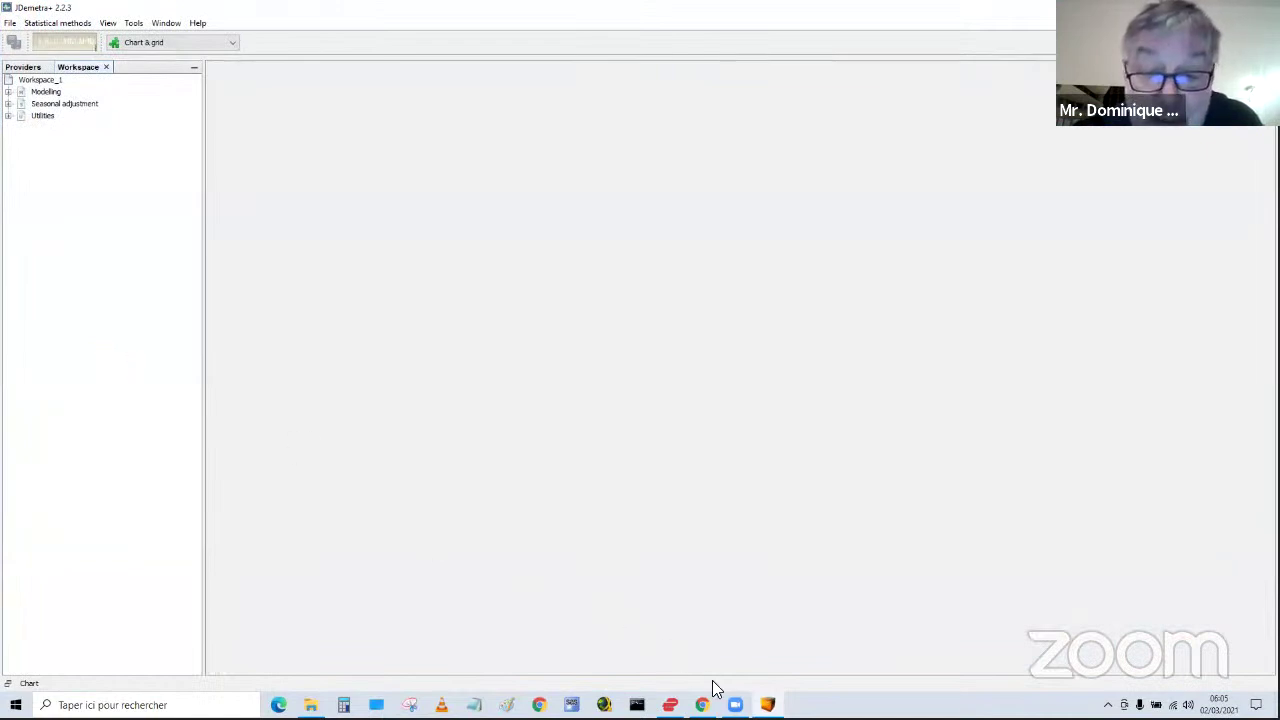
left_click(735, 705)
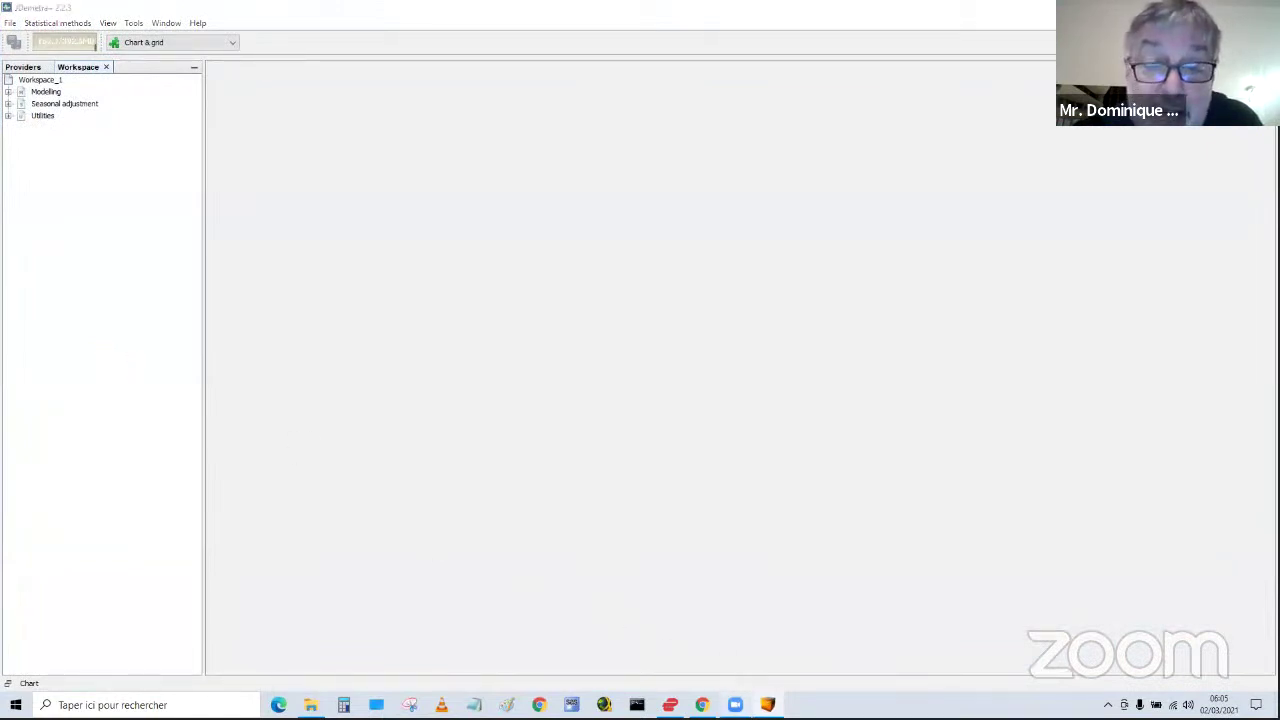
left_click(154, 352)
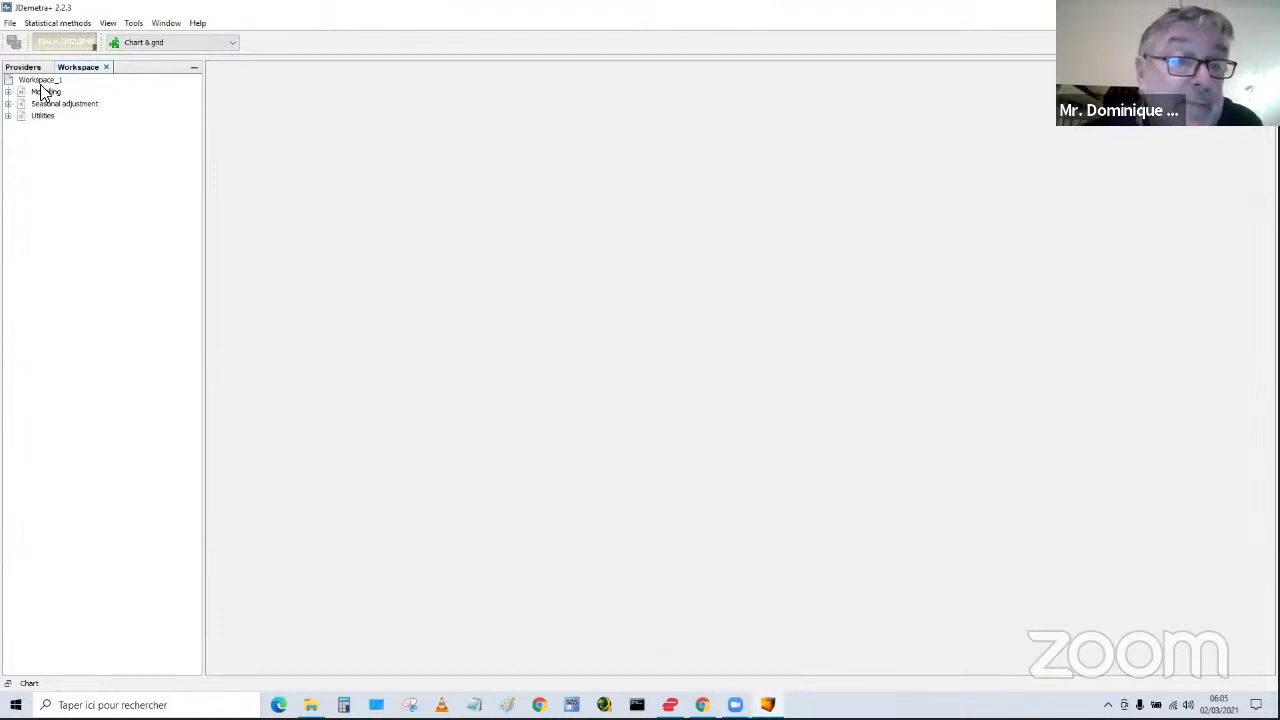
- Try to open the recent workspace AseanMonthlyData and expand Utilities in the workspace tree to check its calendars
left_click(11, 24)
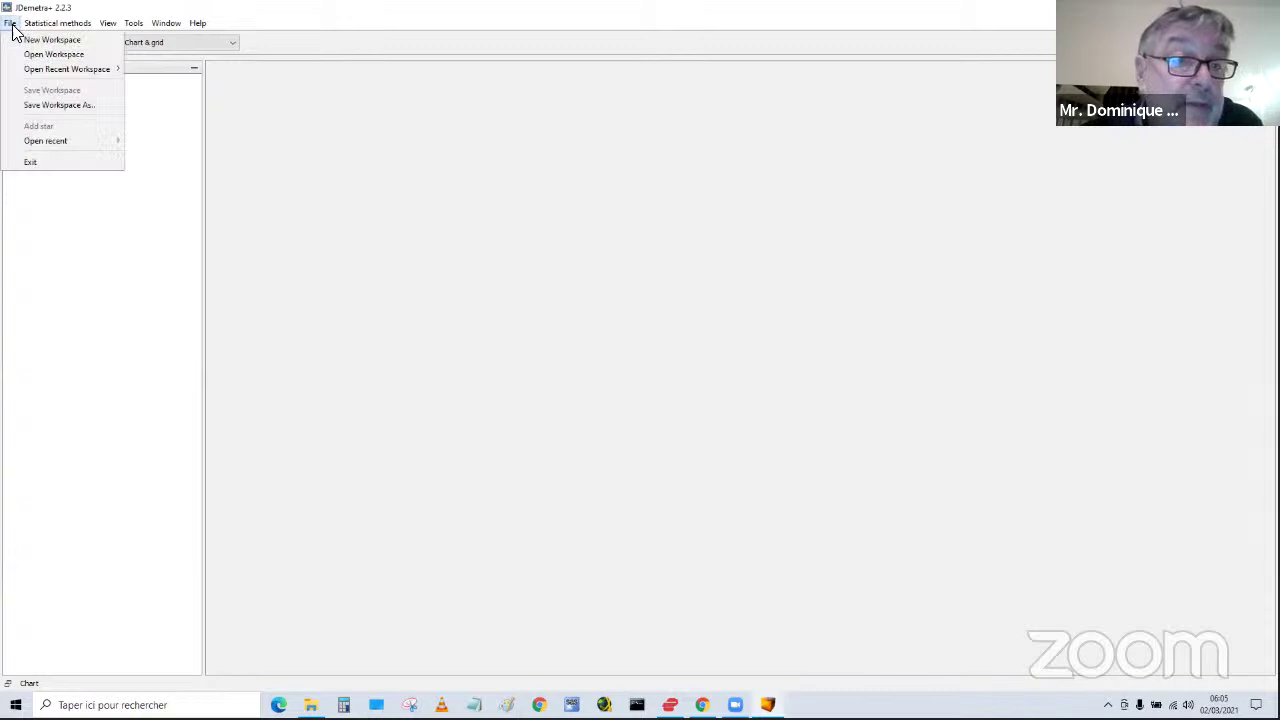
mouse_move(82, 70)
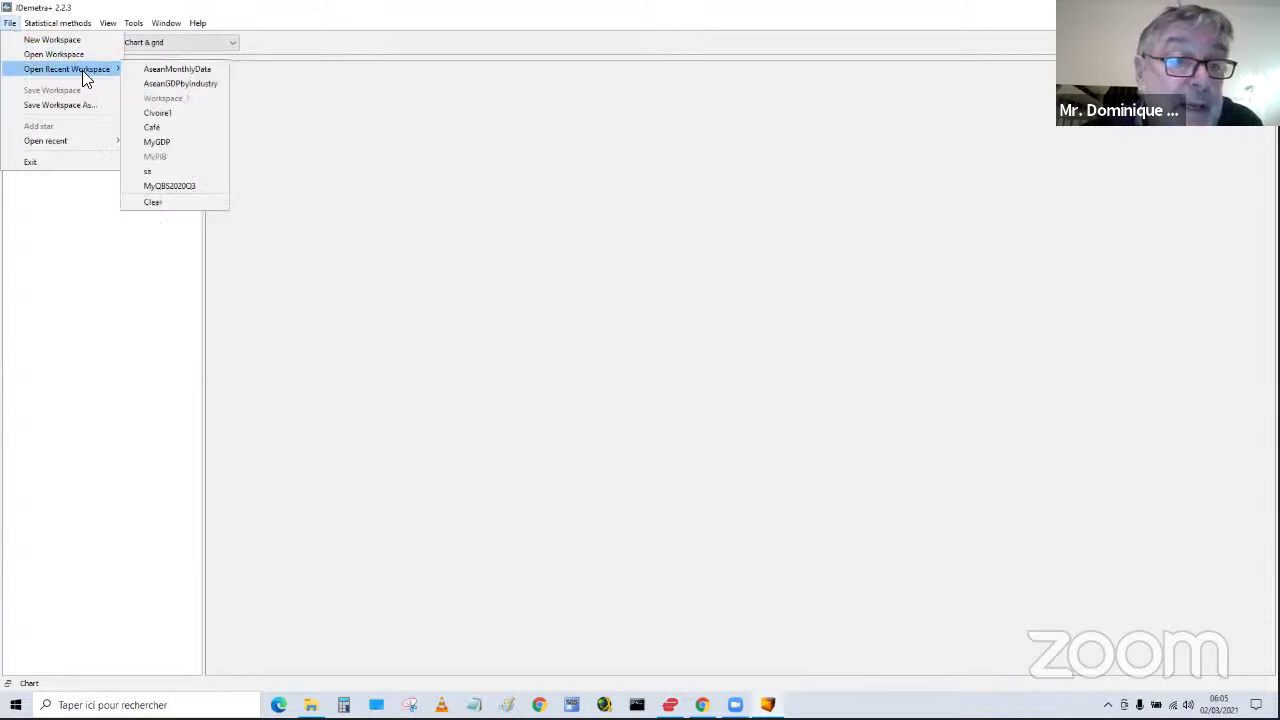
left_click(150, 72)
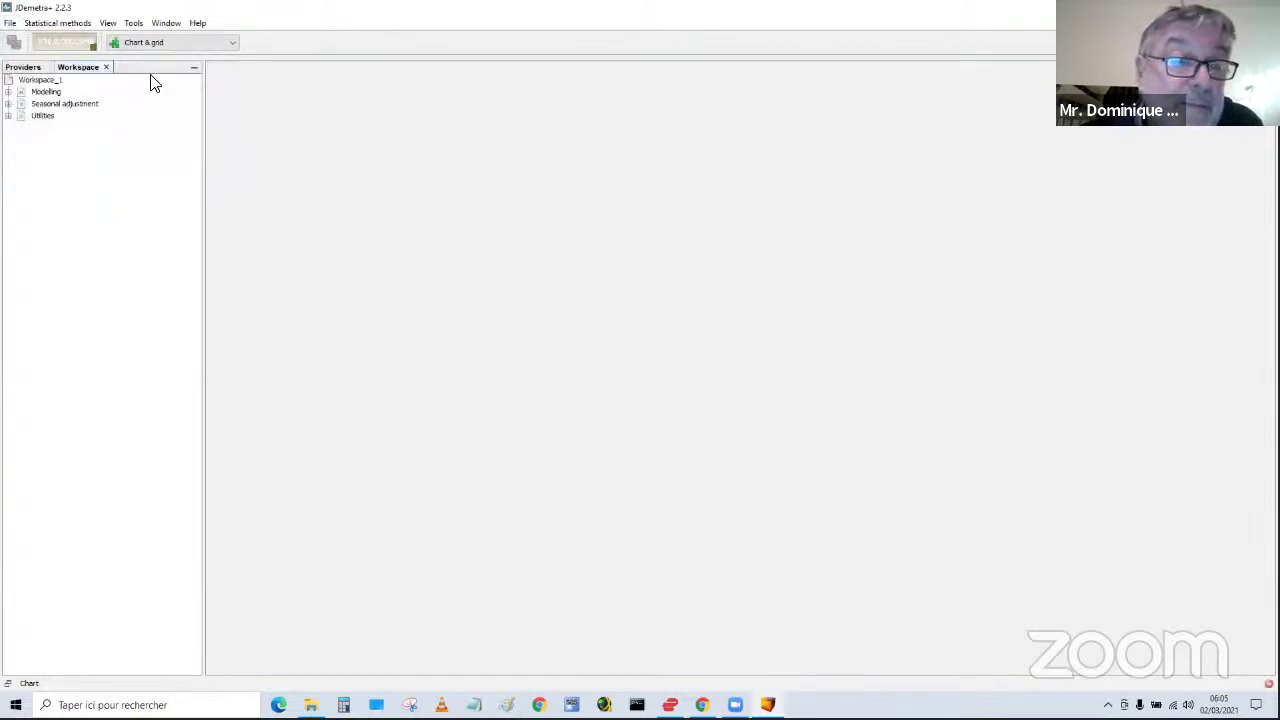
left_click(8, 116)
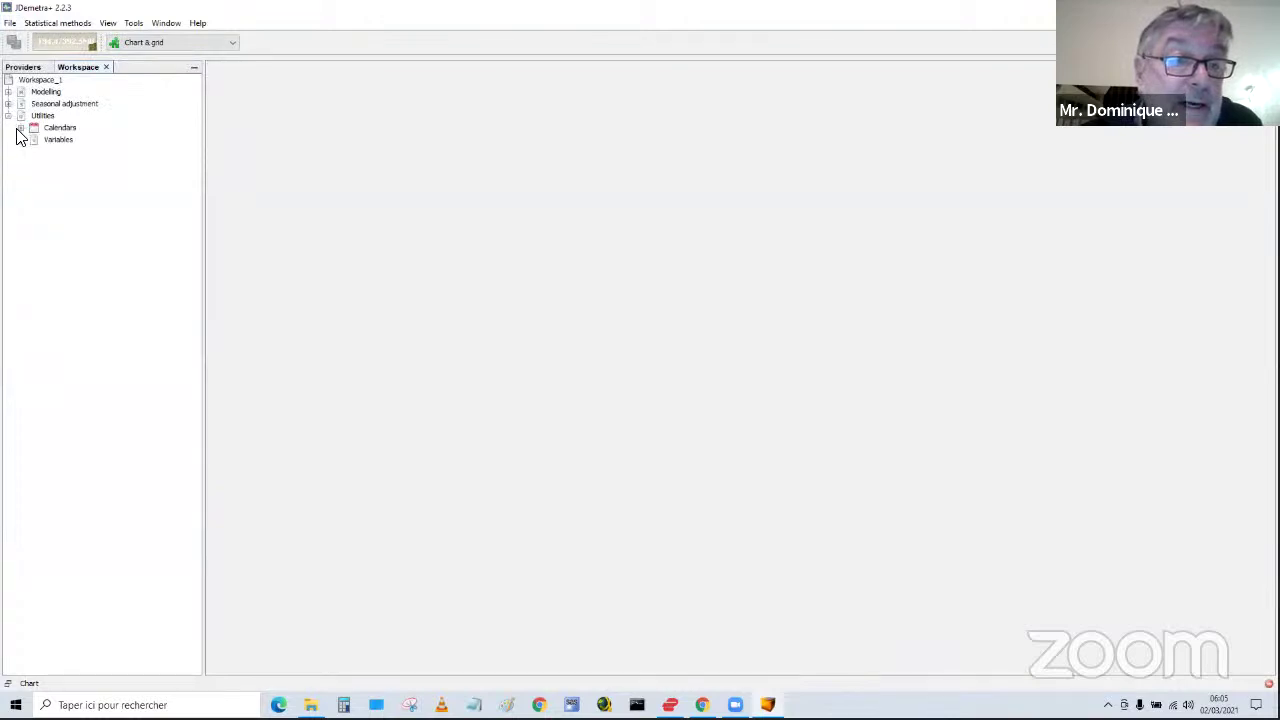
left_click(50, 84)
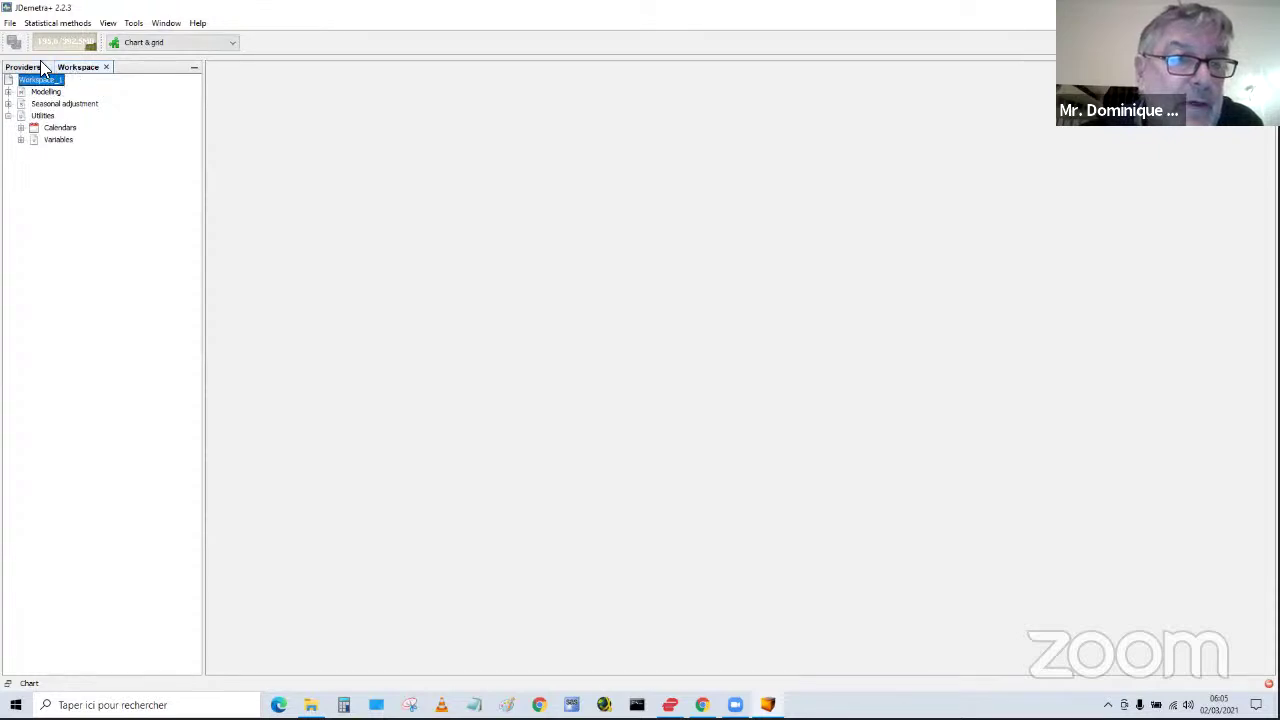
- Try again to open the recent AseanMonthlyData workspace, check the data providers, and close JDemetra+
left_click(10, 24)
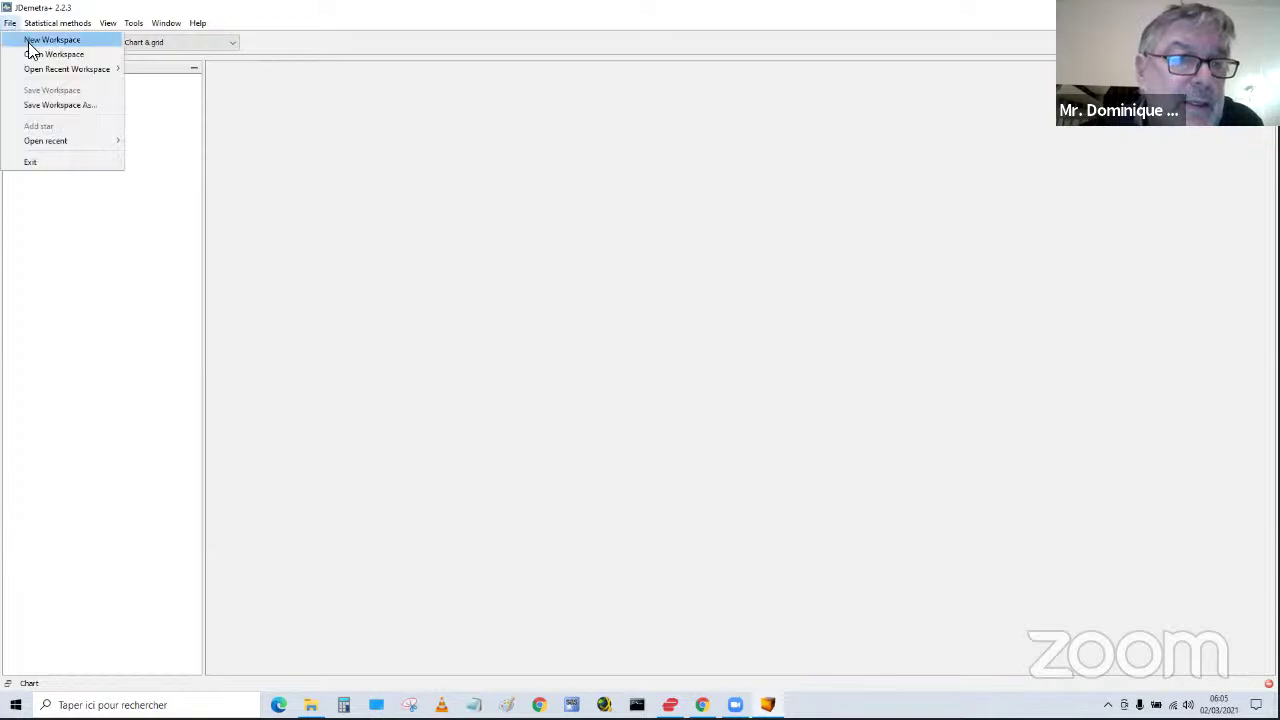
mouse_move(46, 68)
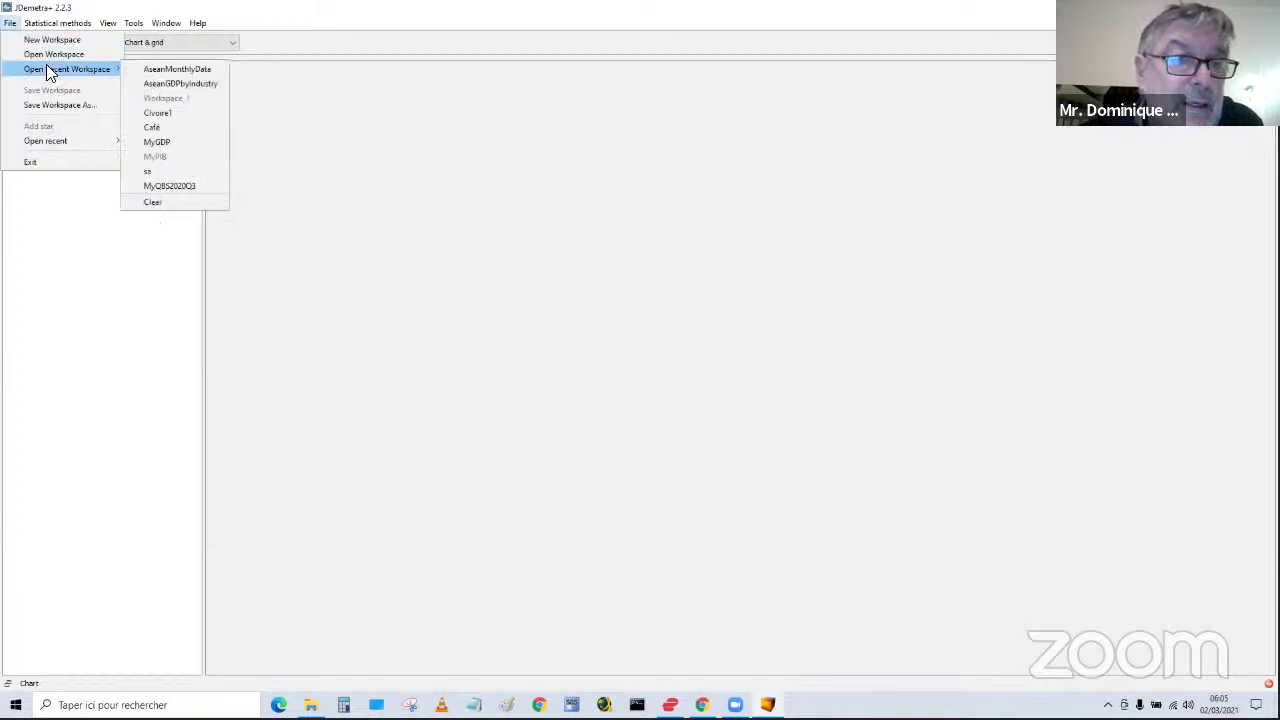
left_click(158, 70)
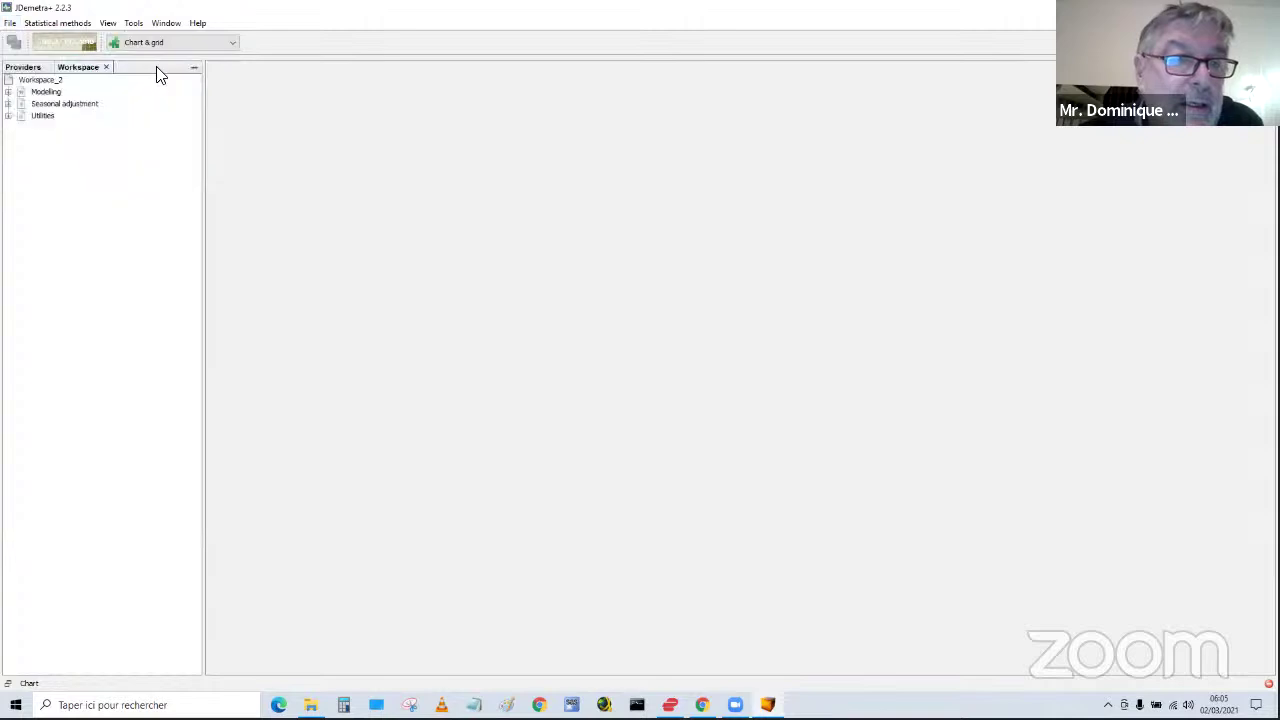
left_click(41, 66)
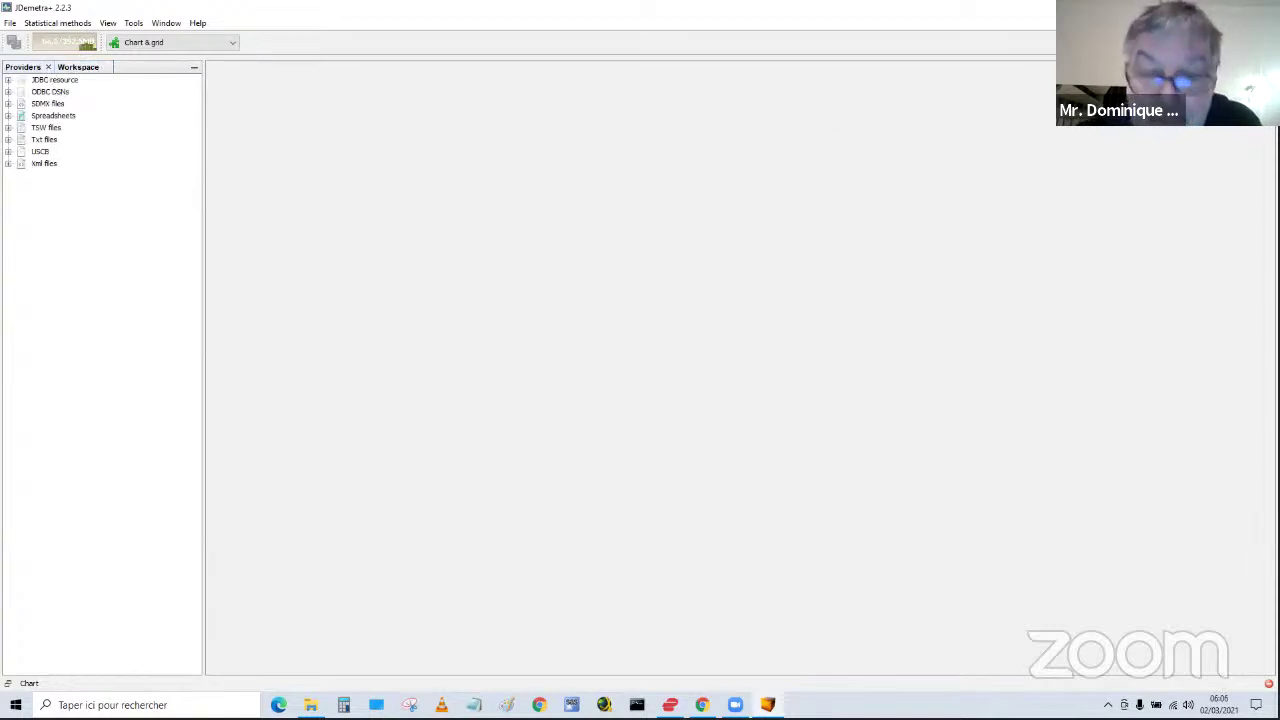
key("alt+F4")
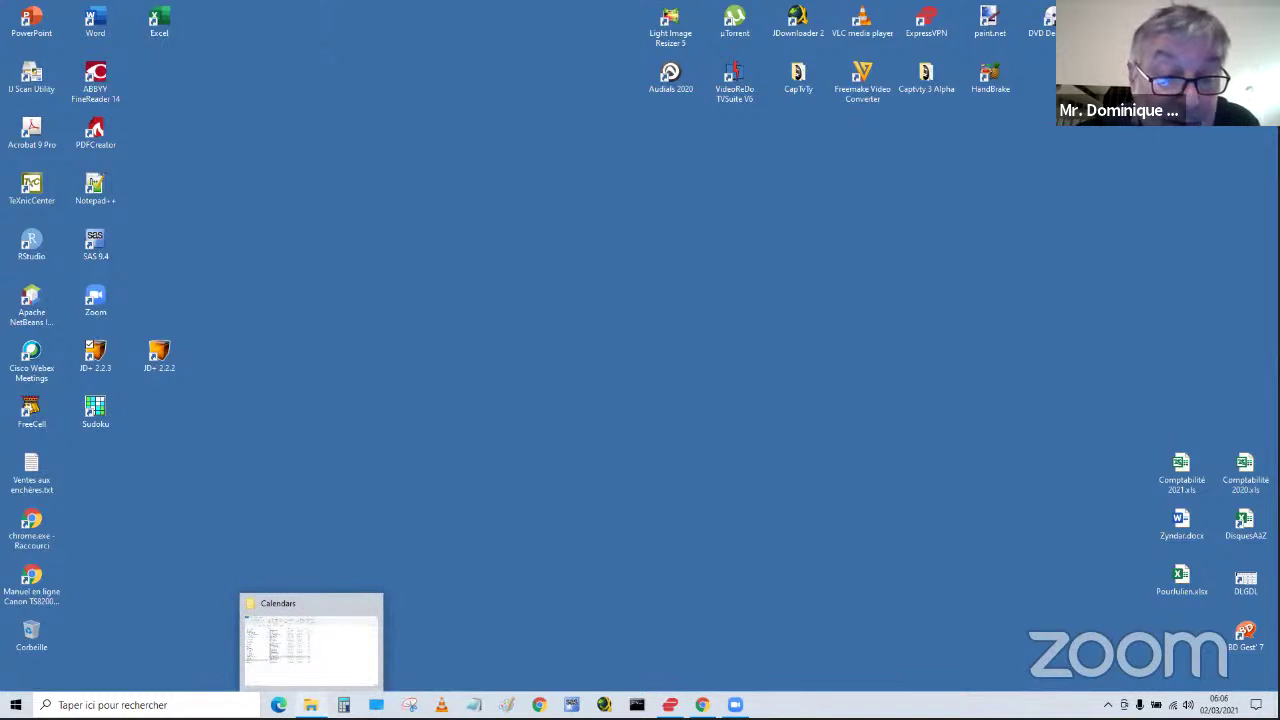
- Open Calendars.xml from the AseanMonthlyData\Calendars folder in File Explorer, review its Singapore calendar XML and close the editor
left_click(318, 676)
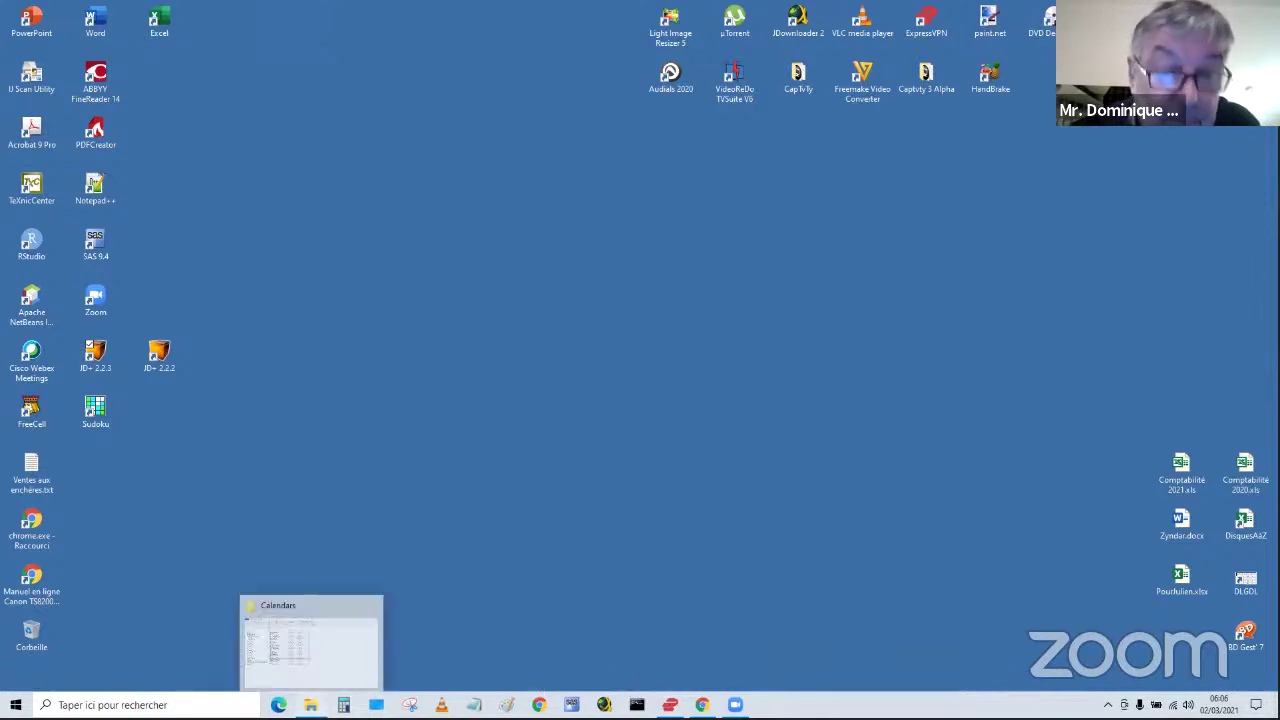
left_click(311, 704)
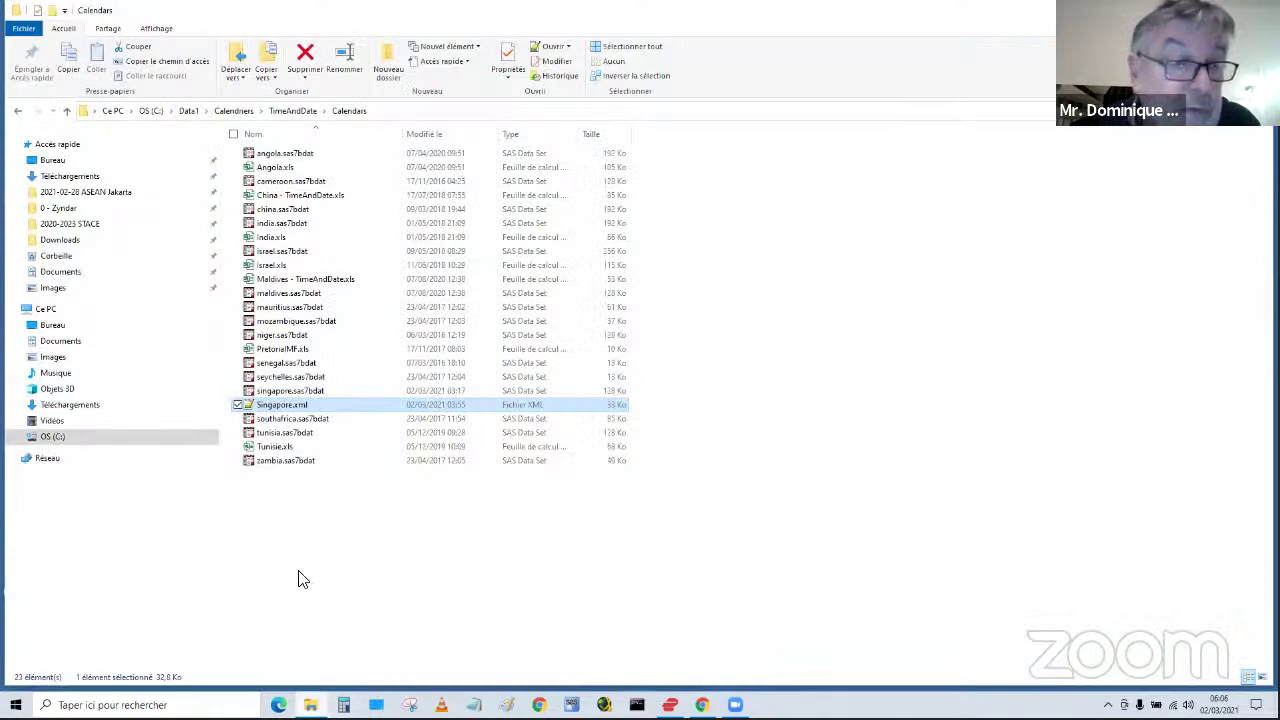
left_click(106, 192)
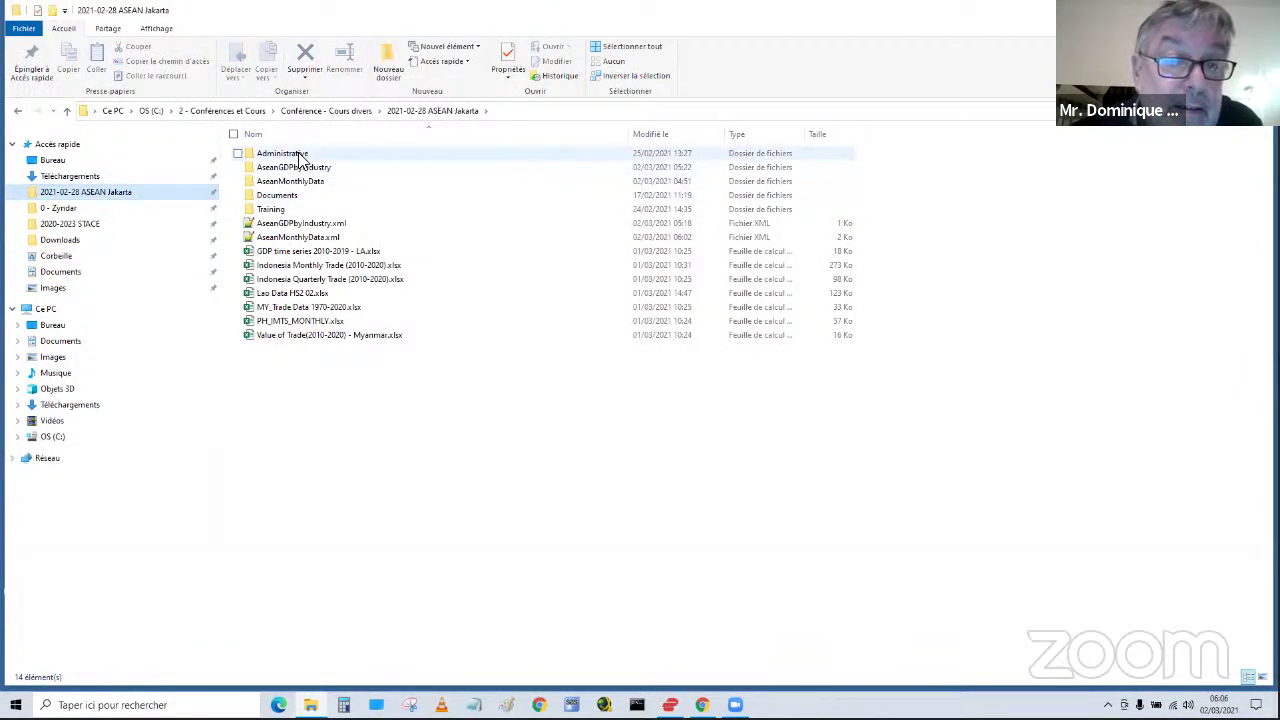
double_click(302, 186)
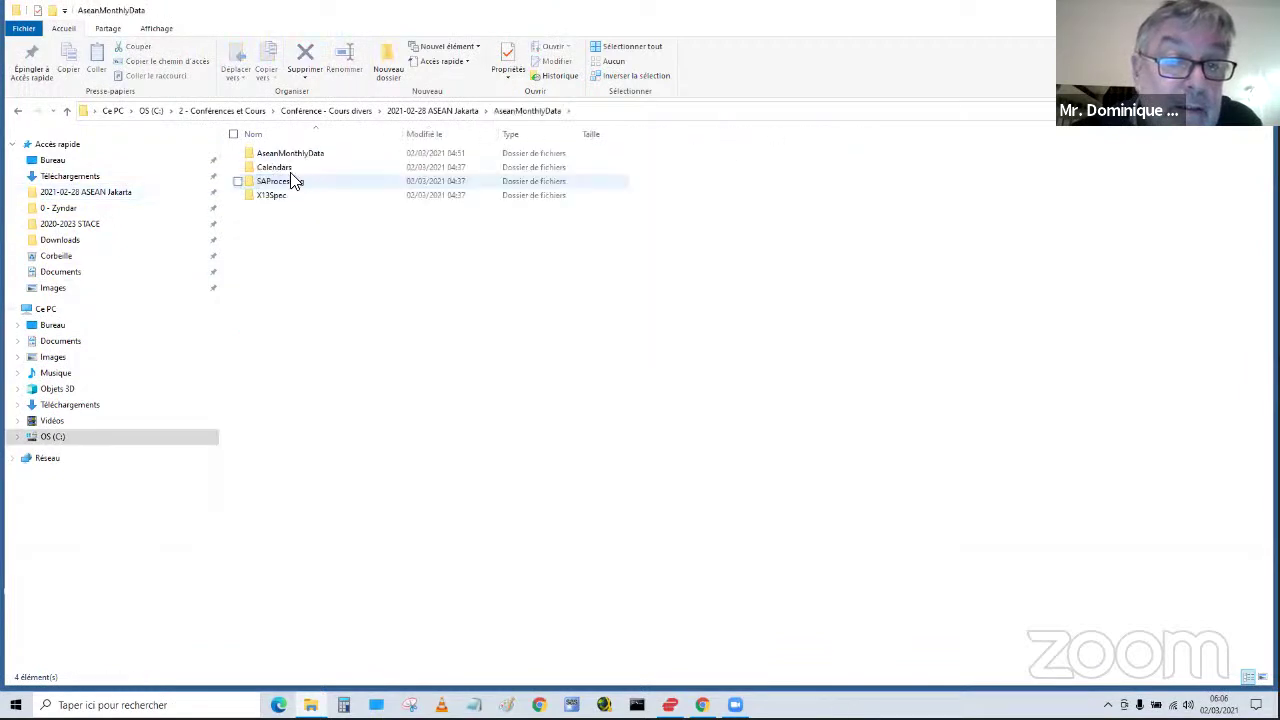
double_click(283, 171)
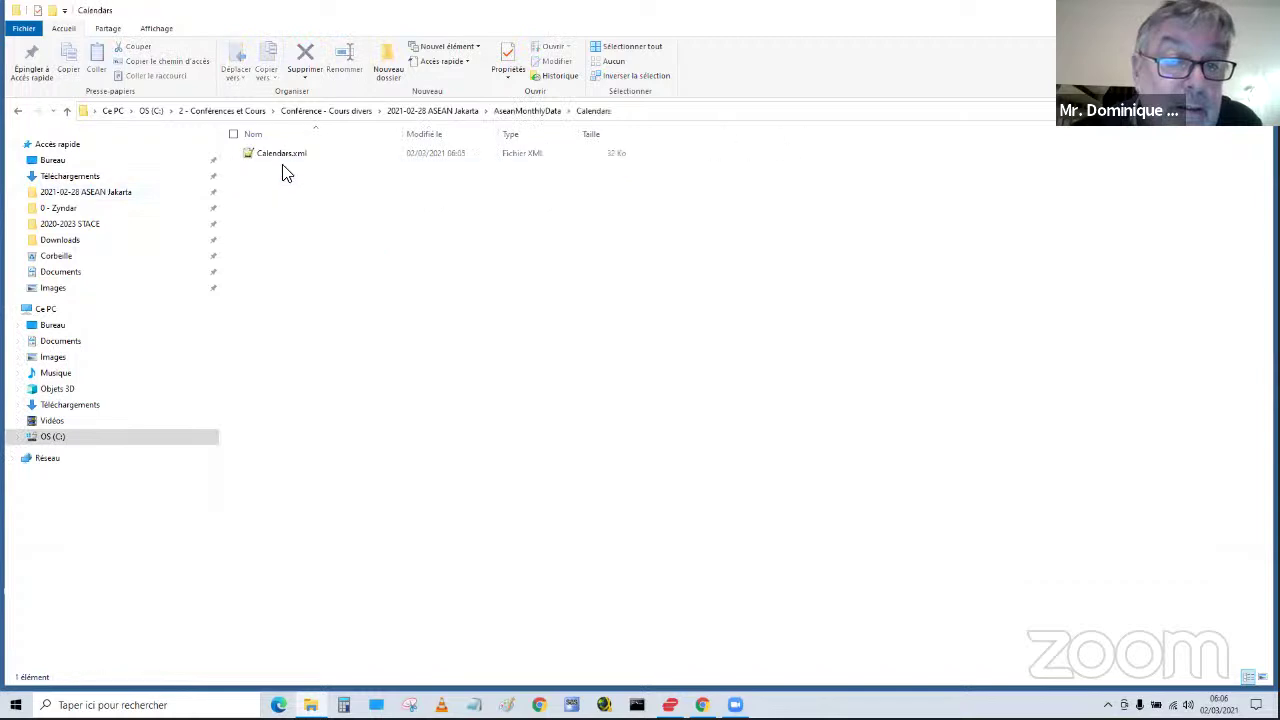
double_click(279, 158)
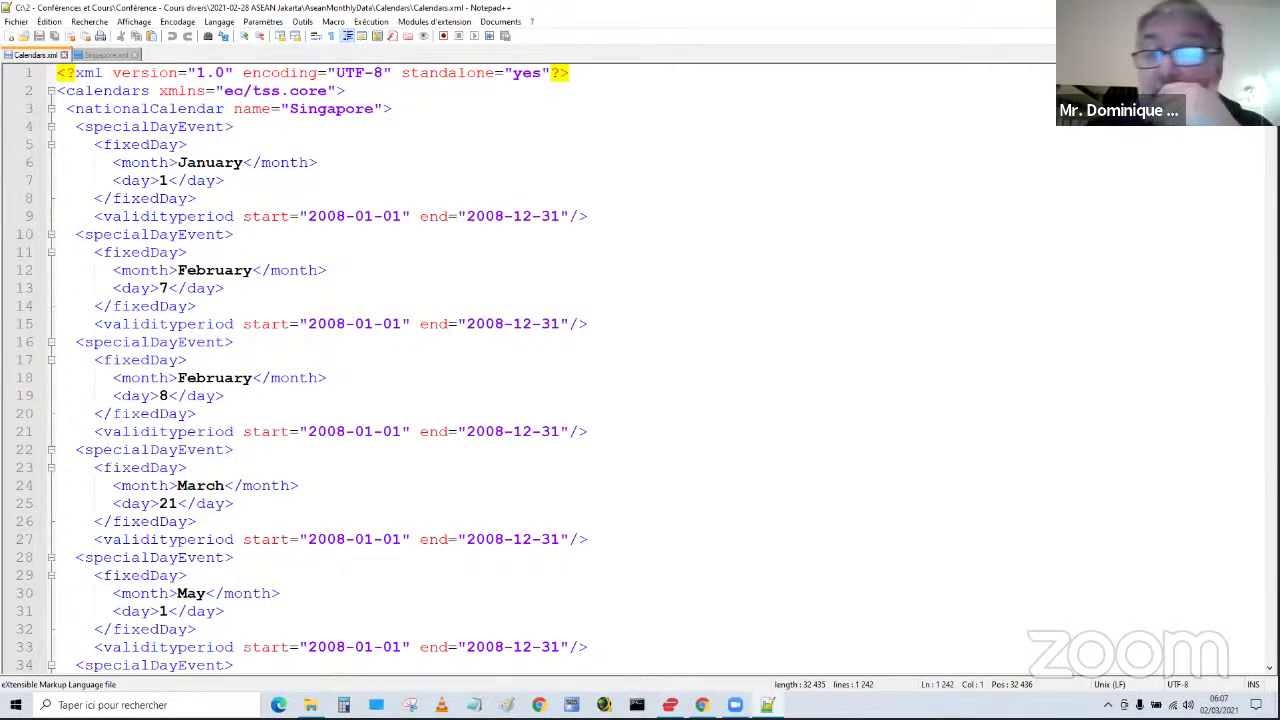
key("alt+F4")
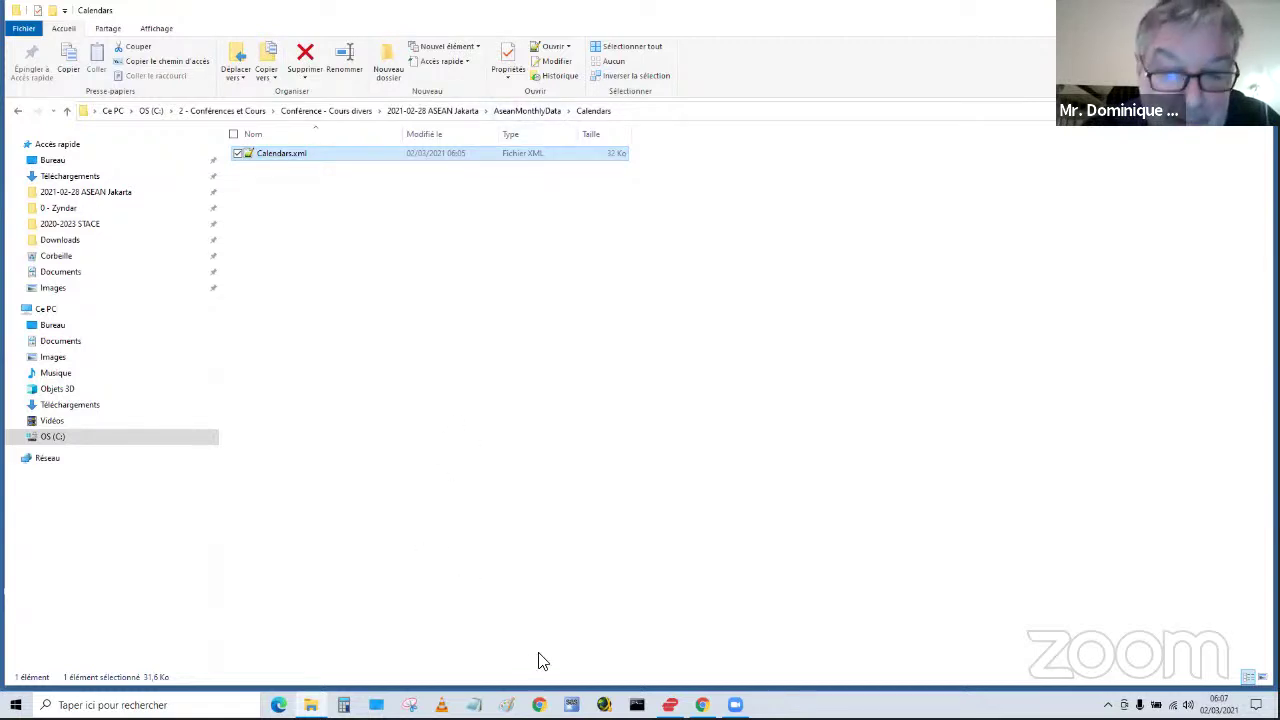
- Open SAProcessing-3.xml from the AseanMonthlyData\SAProcessing folder, inspect its XML and close the editor
mouse_move(702, 705)
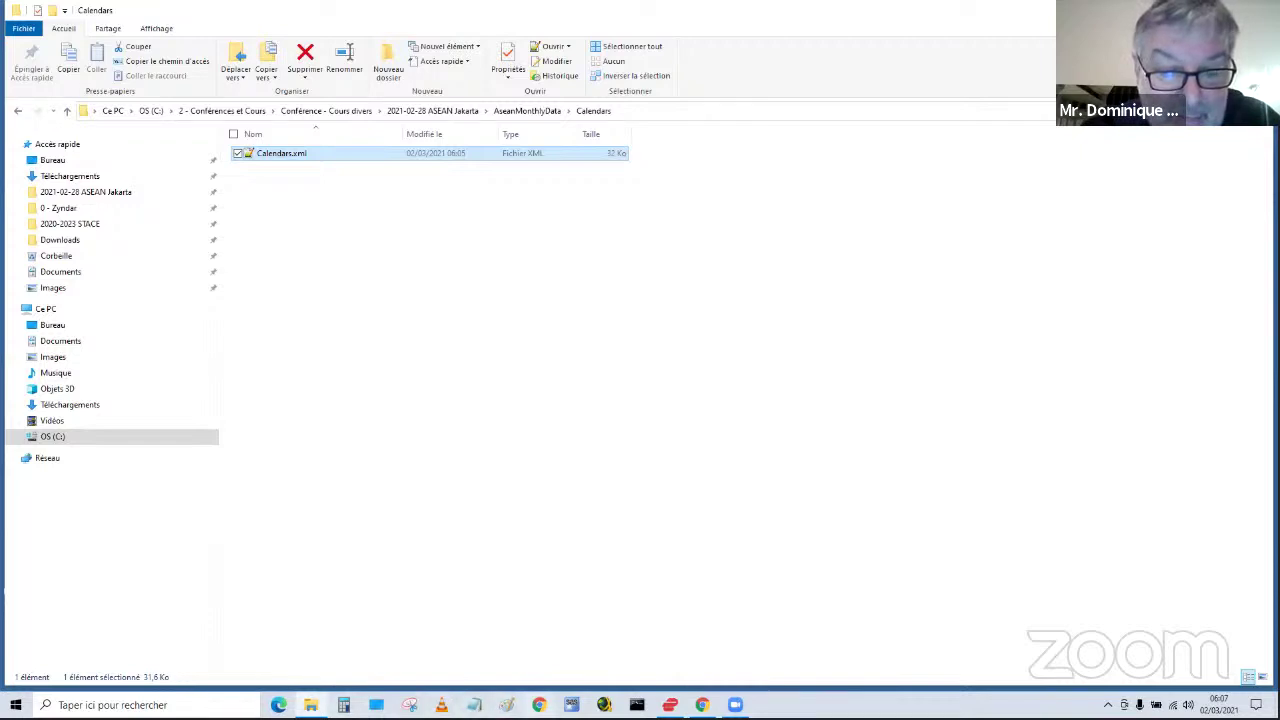
left_click(502, 114)
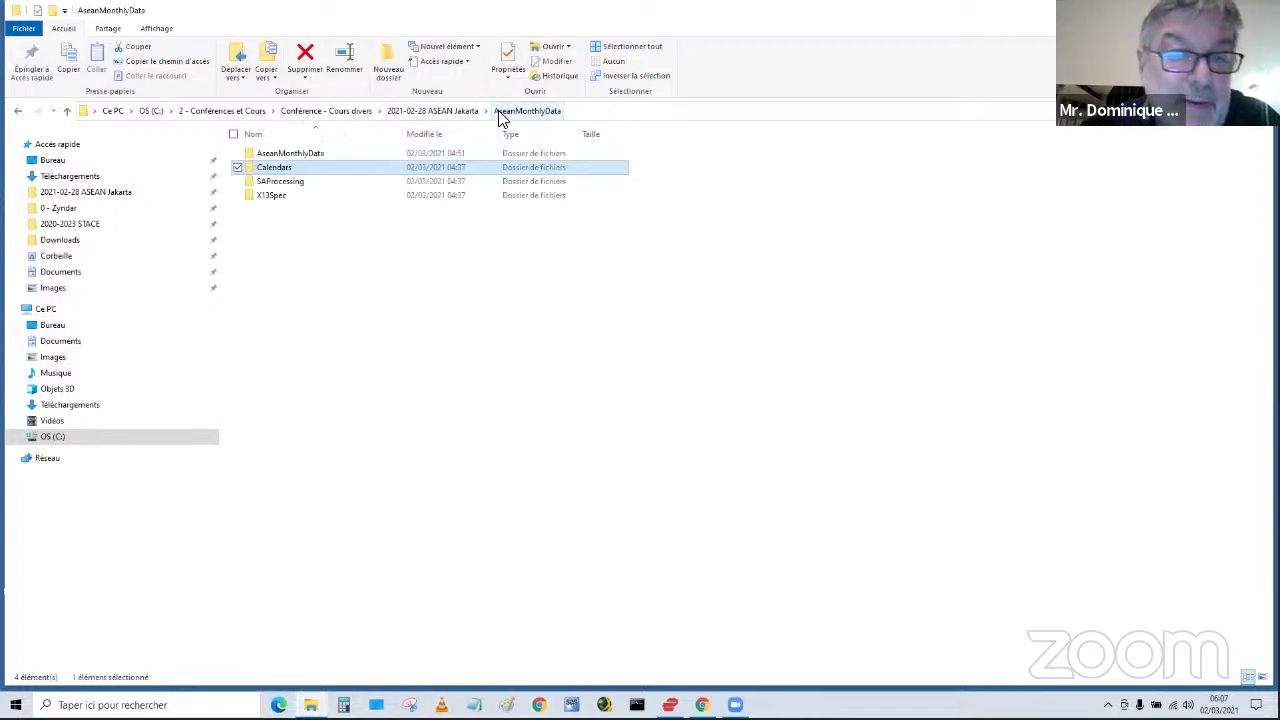
double_click(281, 182)
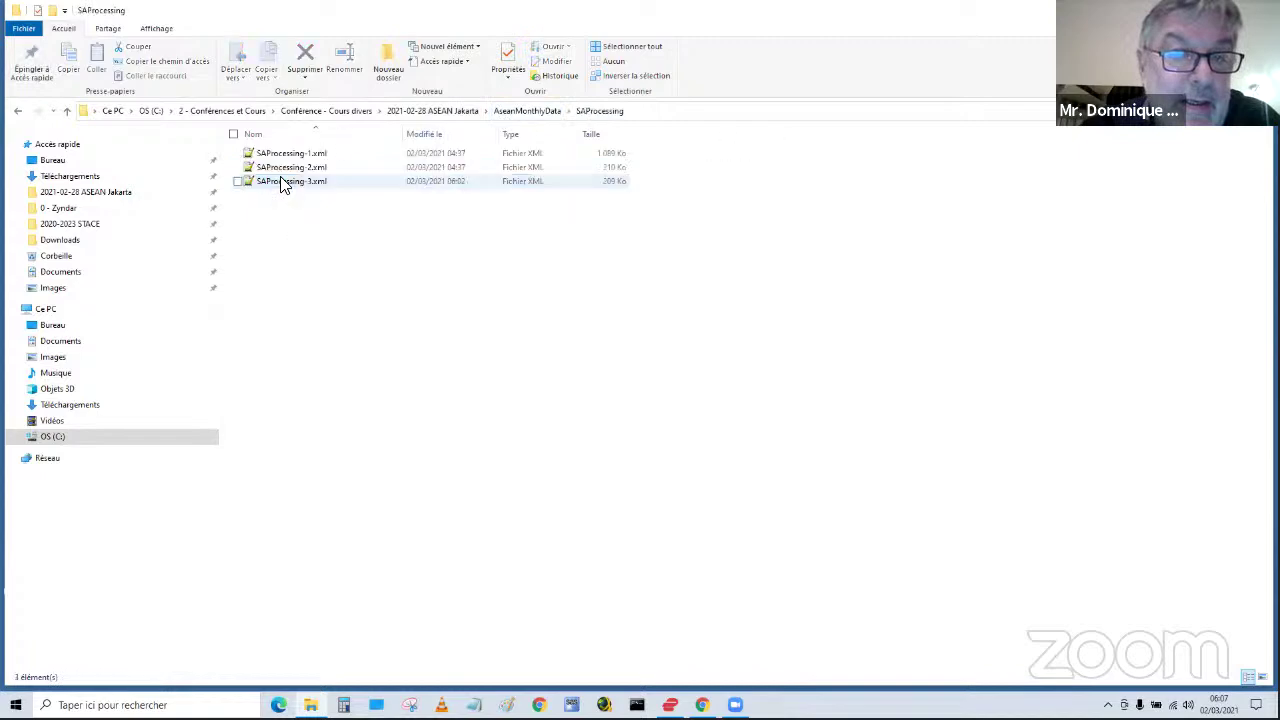
double_click(284, 182)
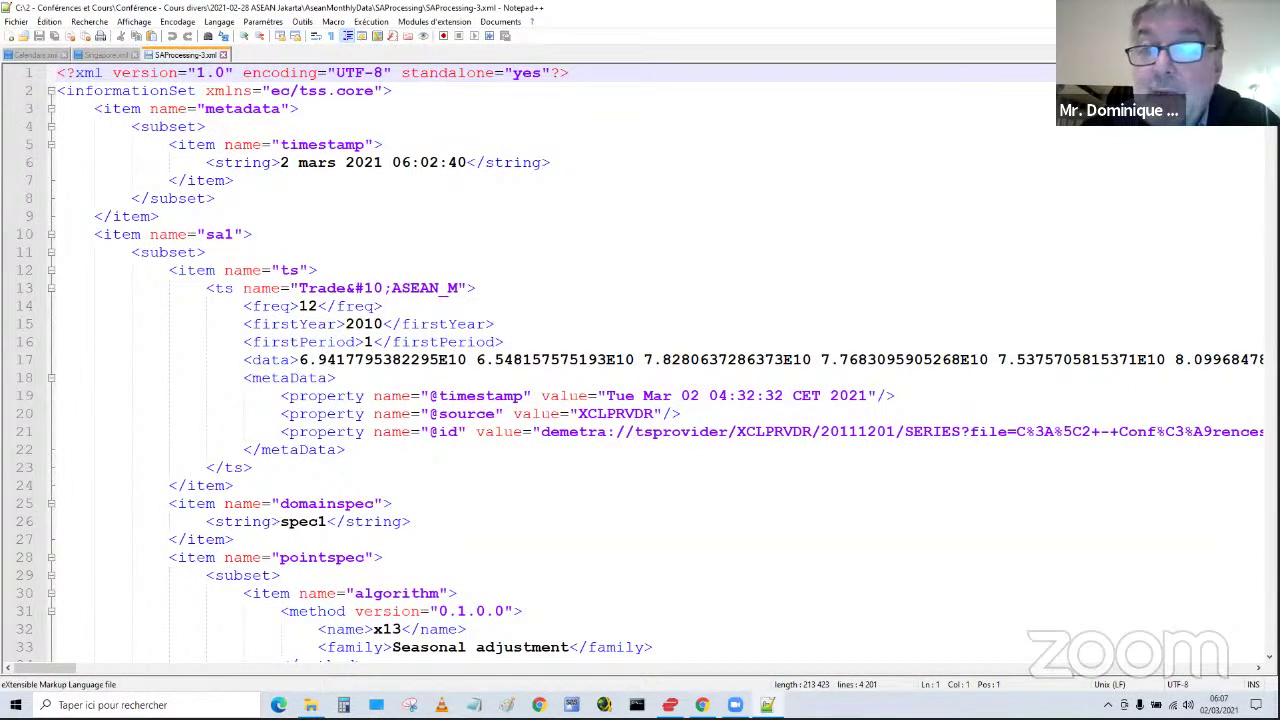
key("alt+F4")
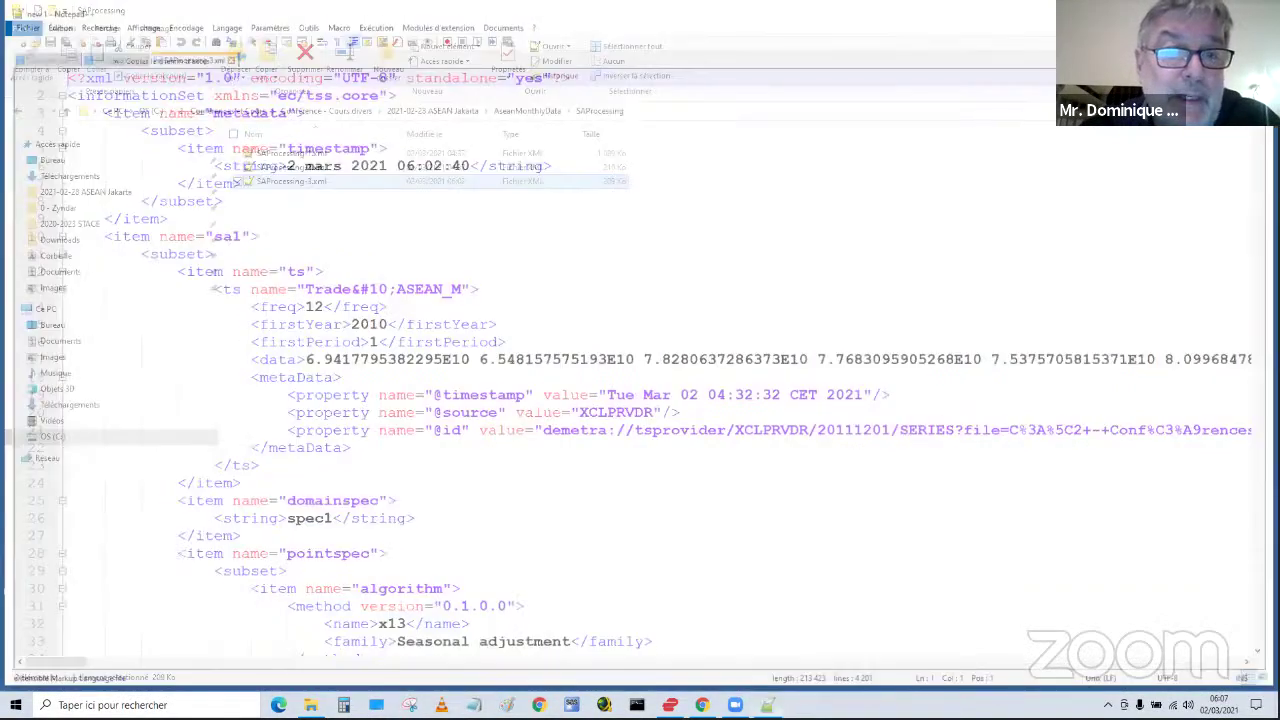
- Delete the workspace file AseanMonthlyData.xml from the 2021-02-28 ASEAN Jakarta folder
left_click(527, 111)
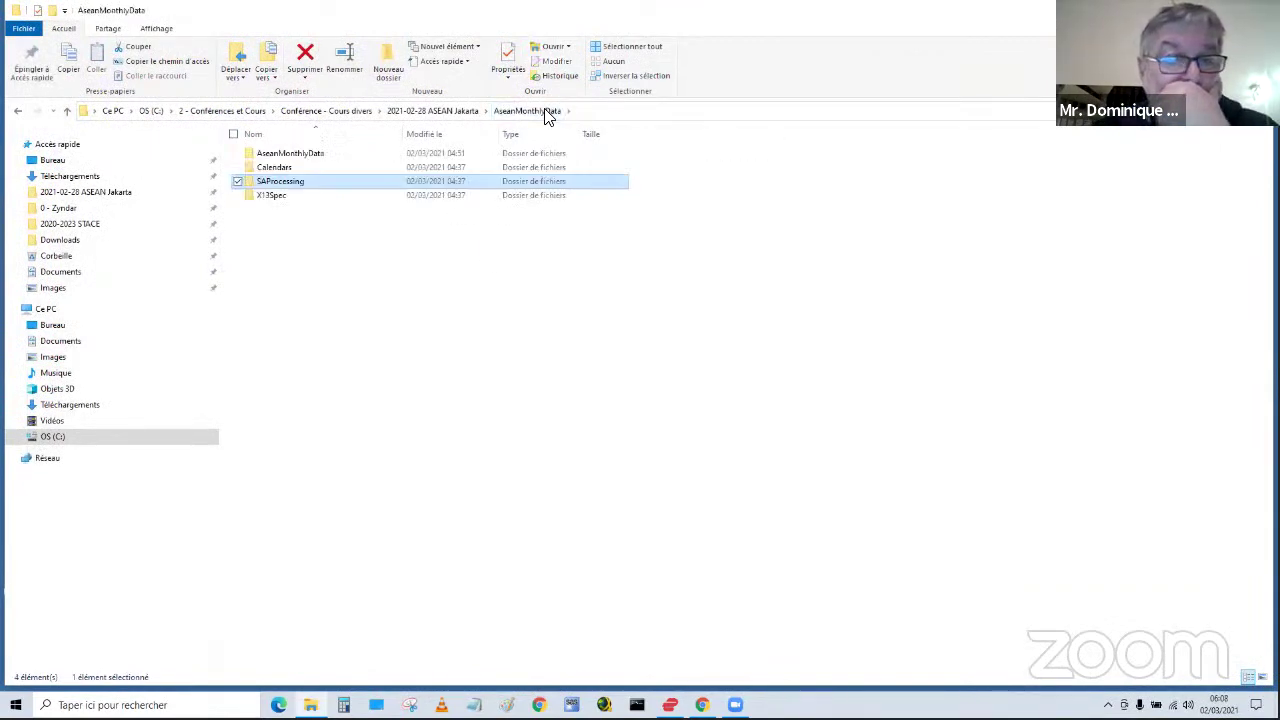
left_click(463, 112)
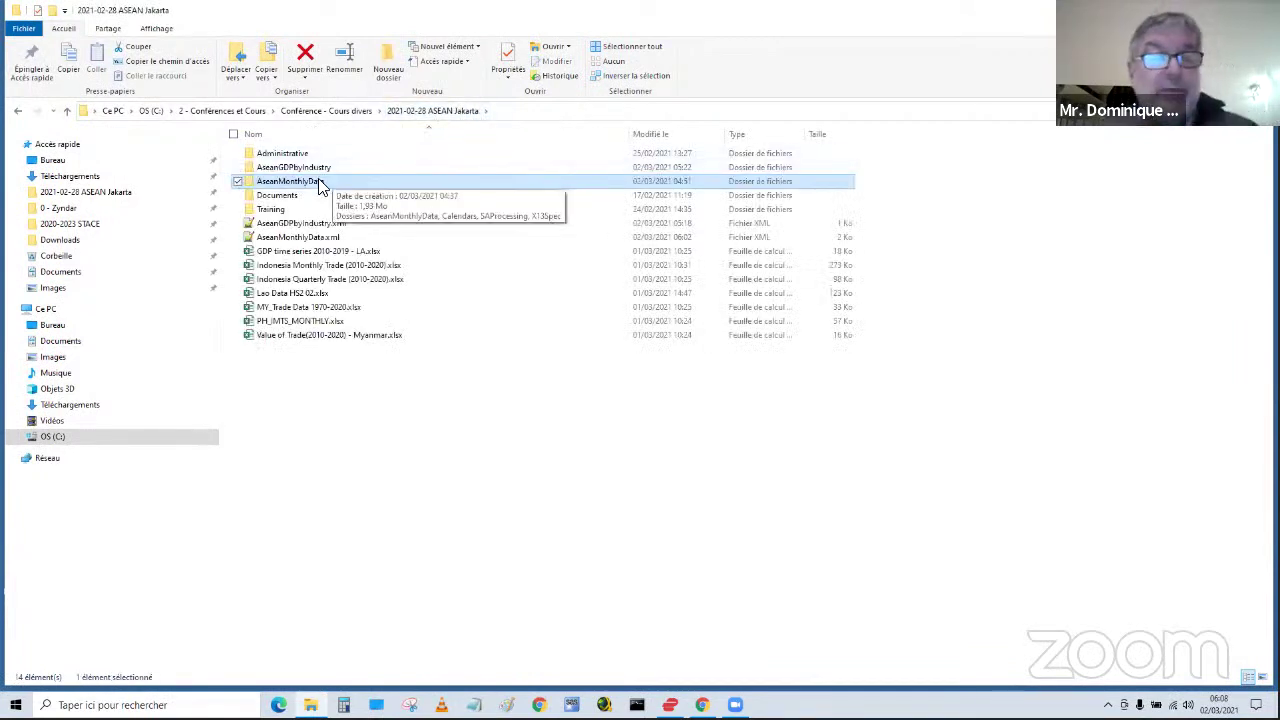
left_click(305, 240)
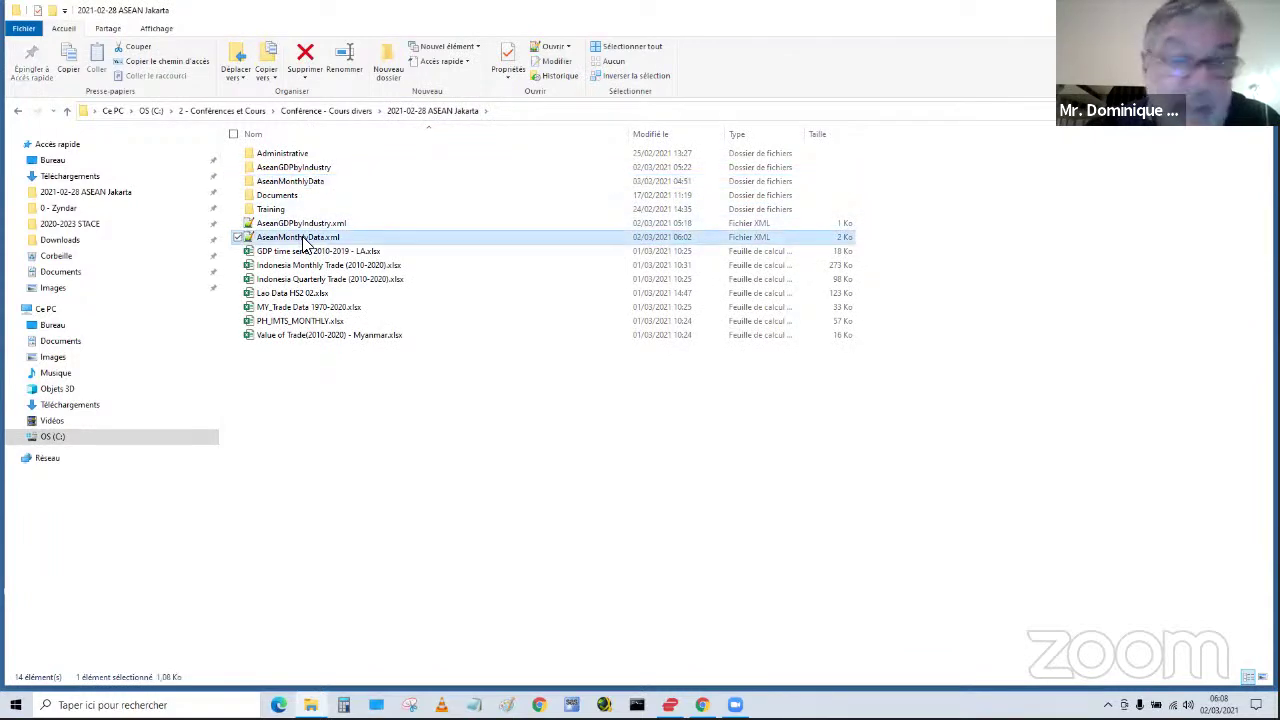
key("Delete")
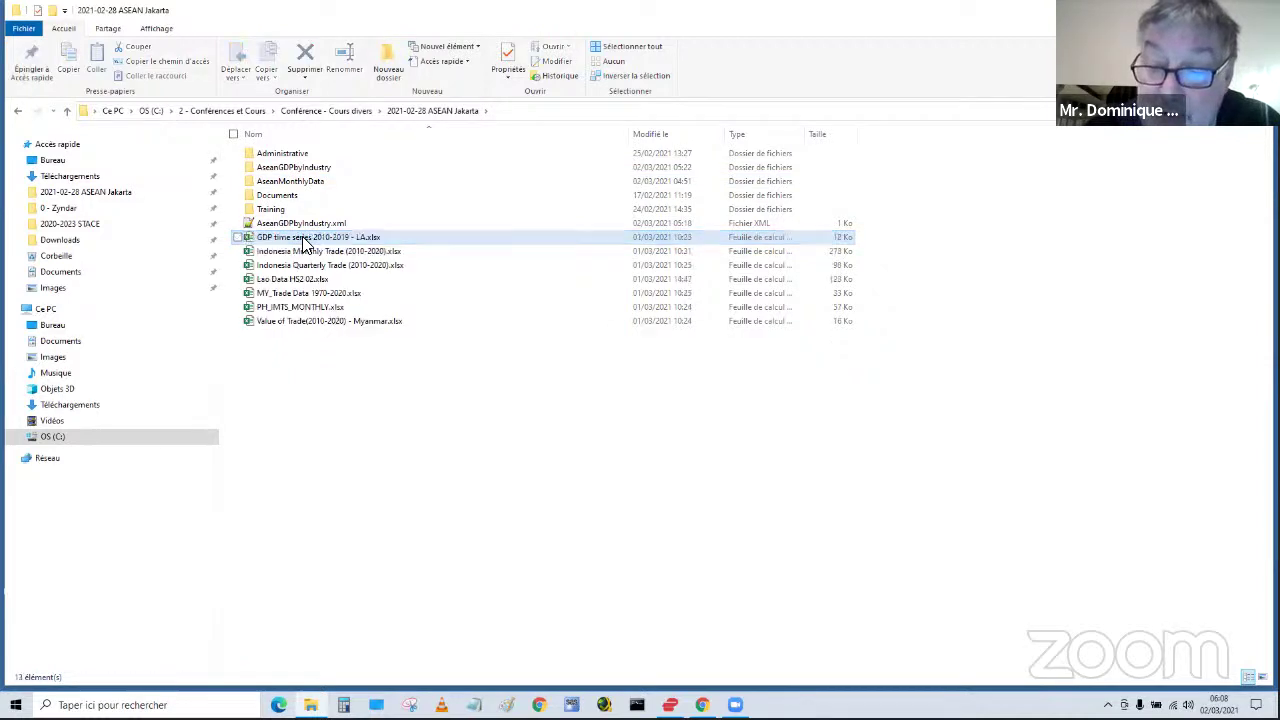